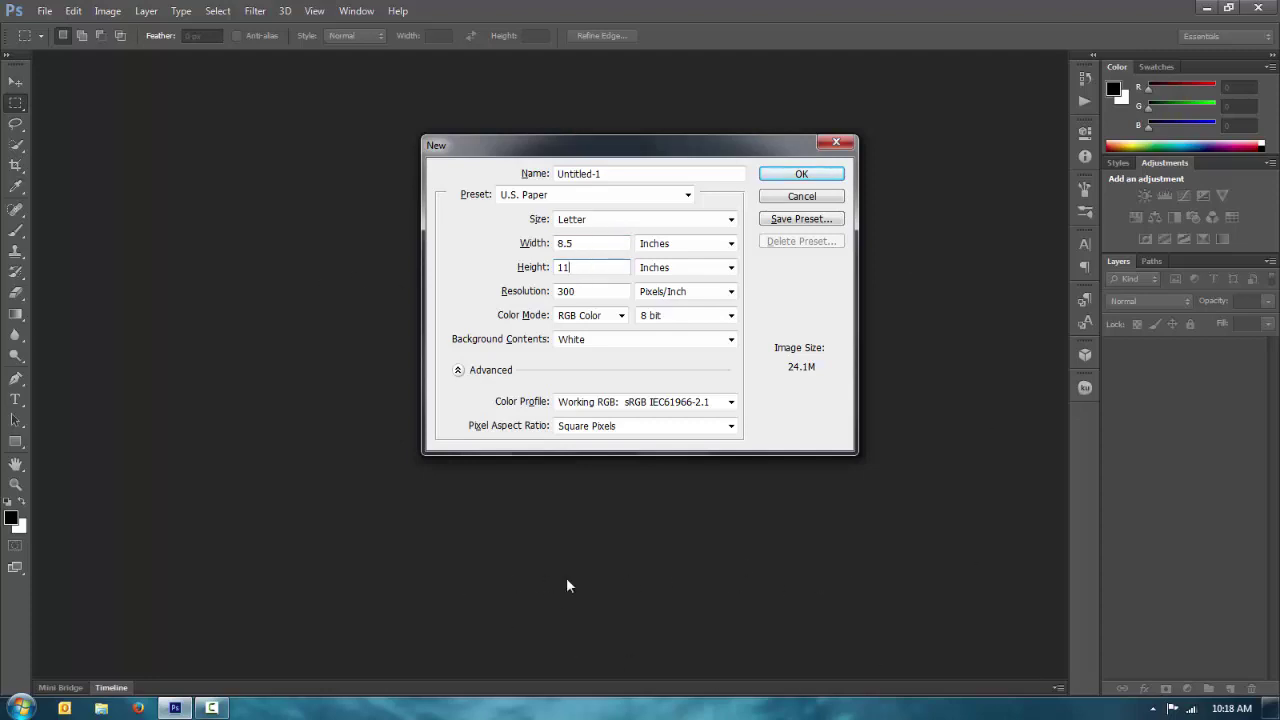
Create a new document 11 inches wide and 8.5 inches high.
{"action": "double_click", "coordinate": [600, 243]}
{"action": "type", "text": "11"}
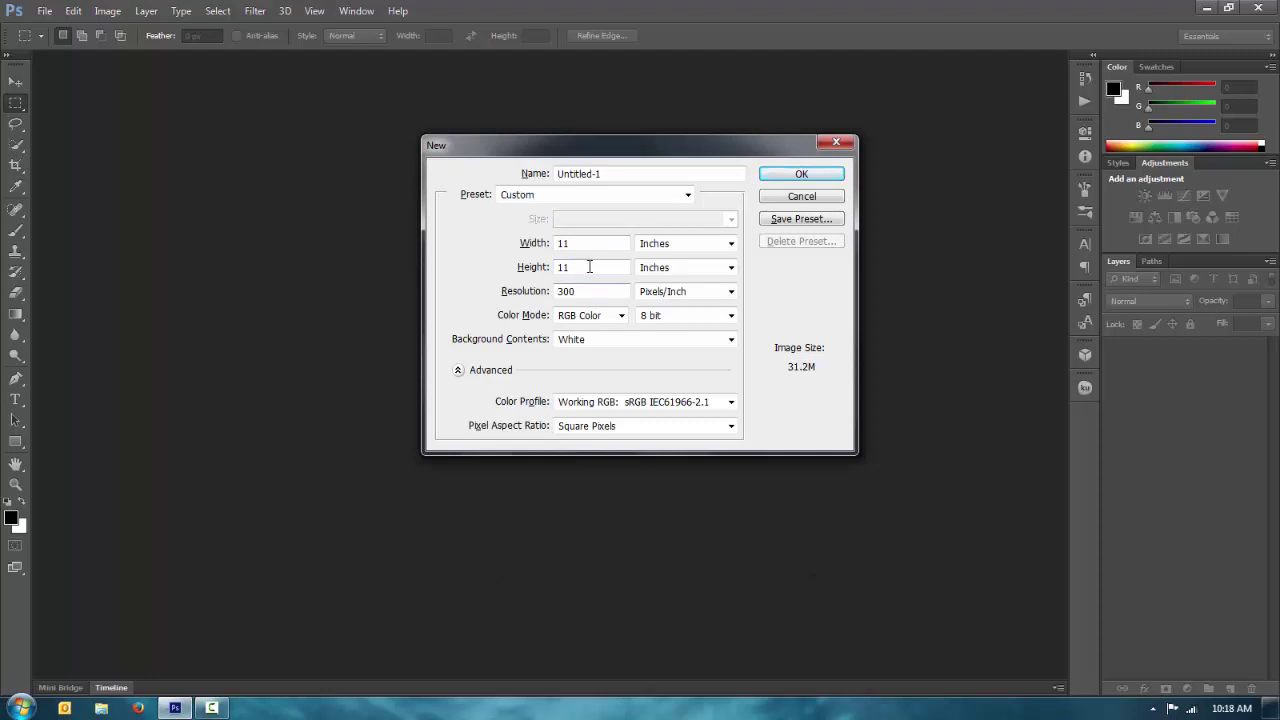
{"action": "key", "text": "Tab"}
{"action": "type", "text": "8.5"}
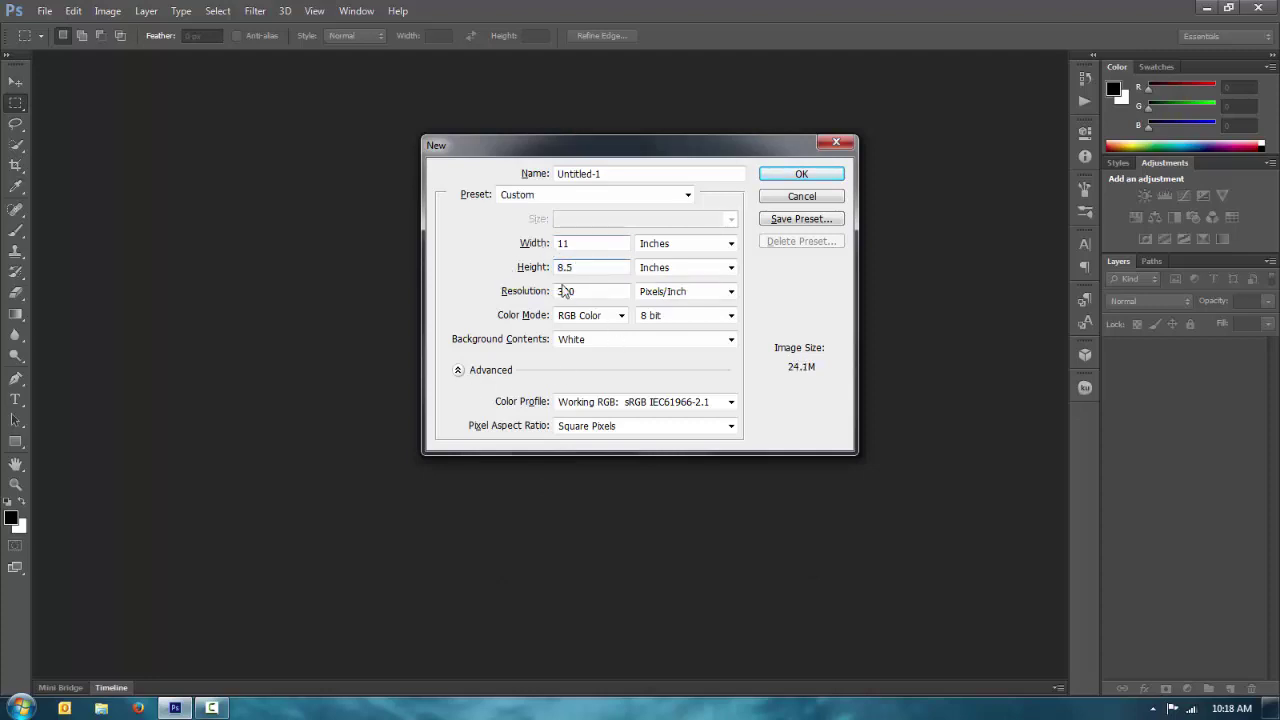
{"action": "left_click", "coordinate": [762, 173]}
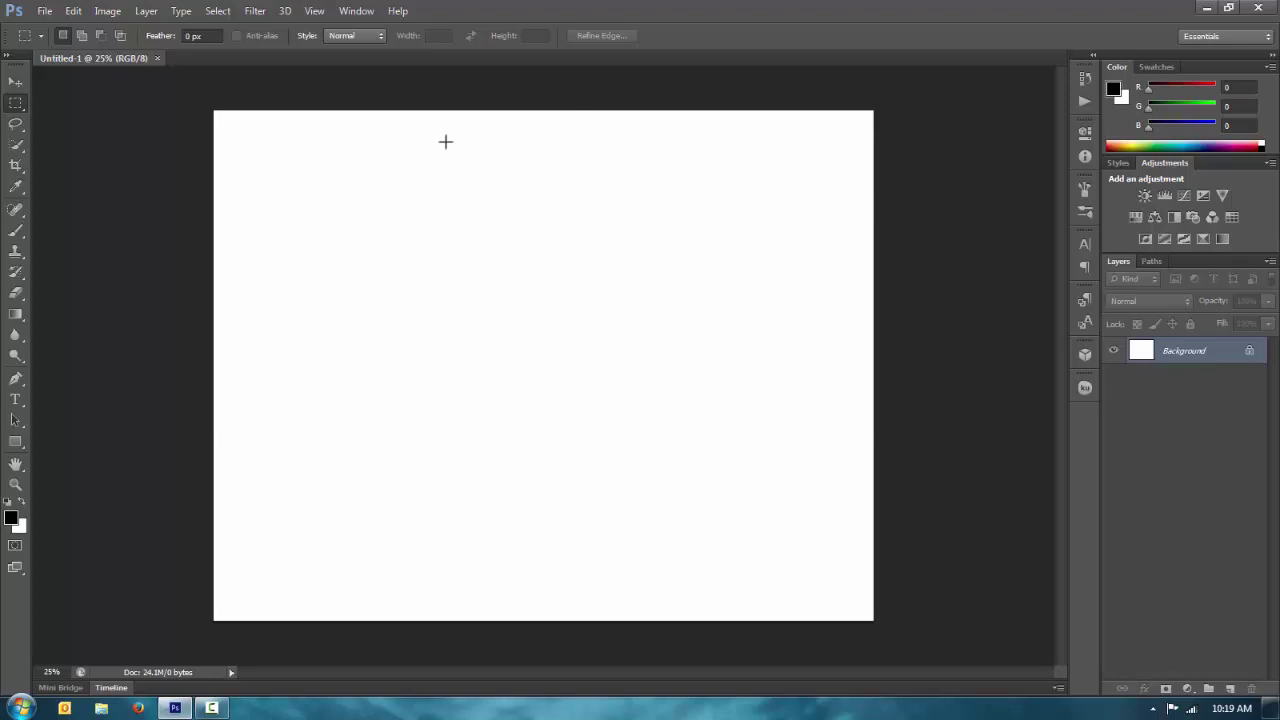
Rotate the canvas 90° clockwise into portrait orientation, and rotate it another 90° clockwise back to landscape.
{"action": "left_click", "coordinate": [106, 10]}
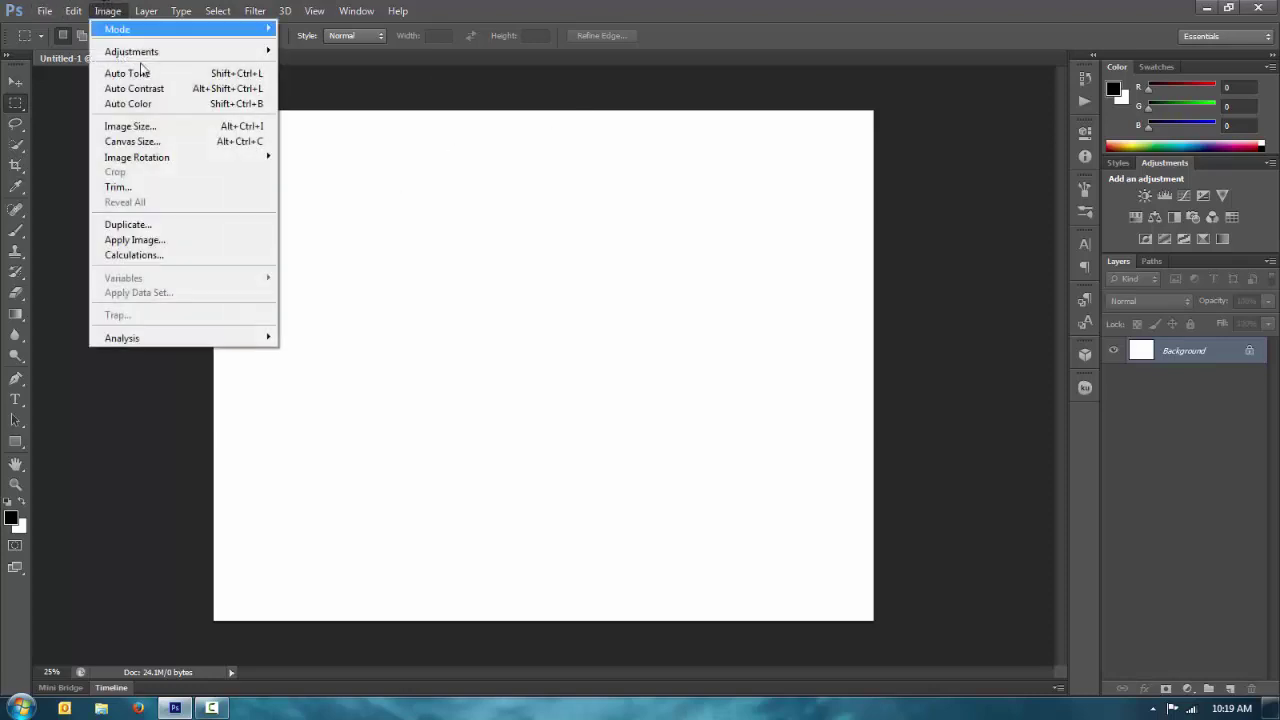
{"action": "mouse_move", "coordinate": [166, 157]}
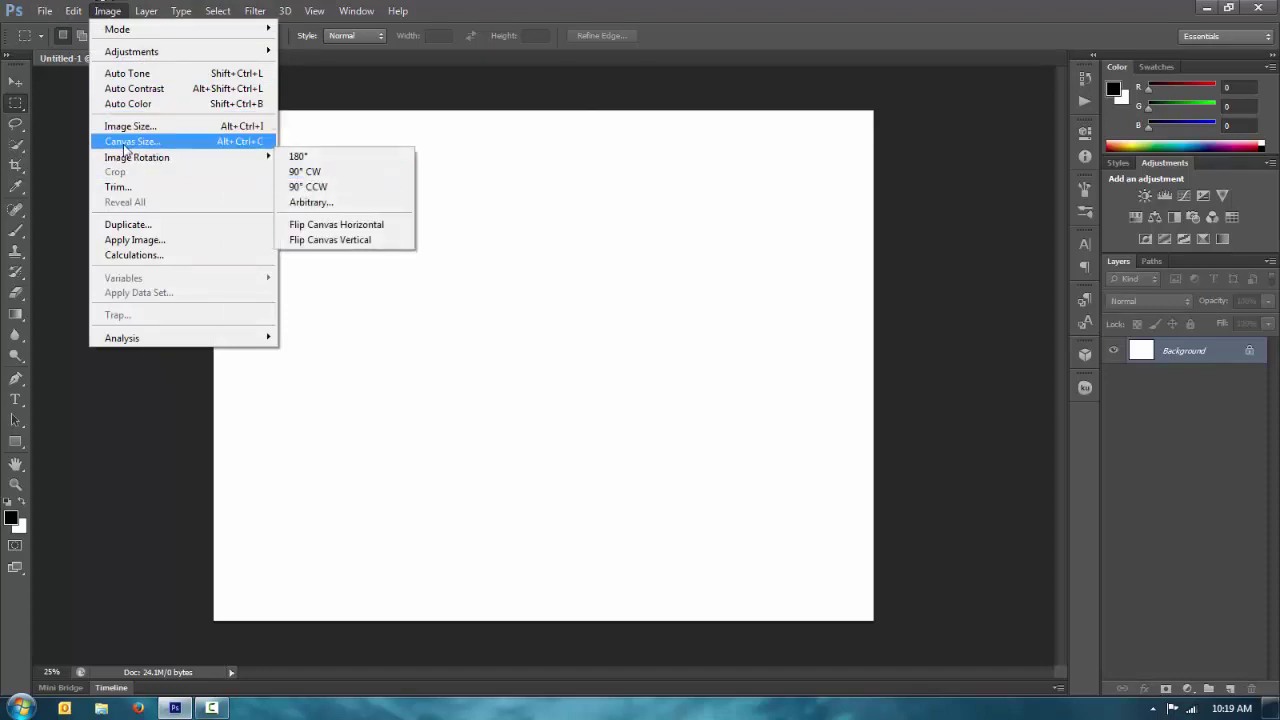
{"action": "left_click", "coordinate": [330, 172]}
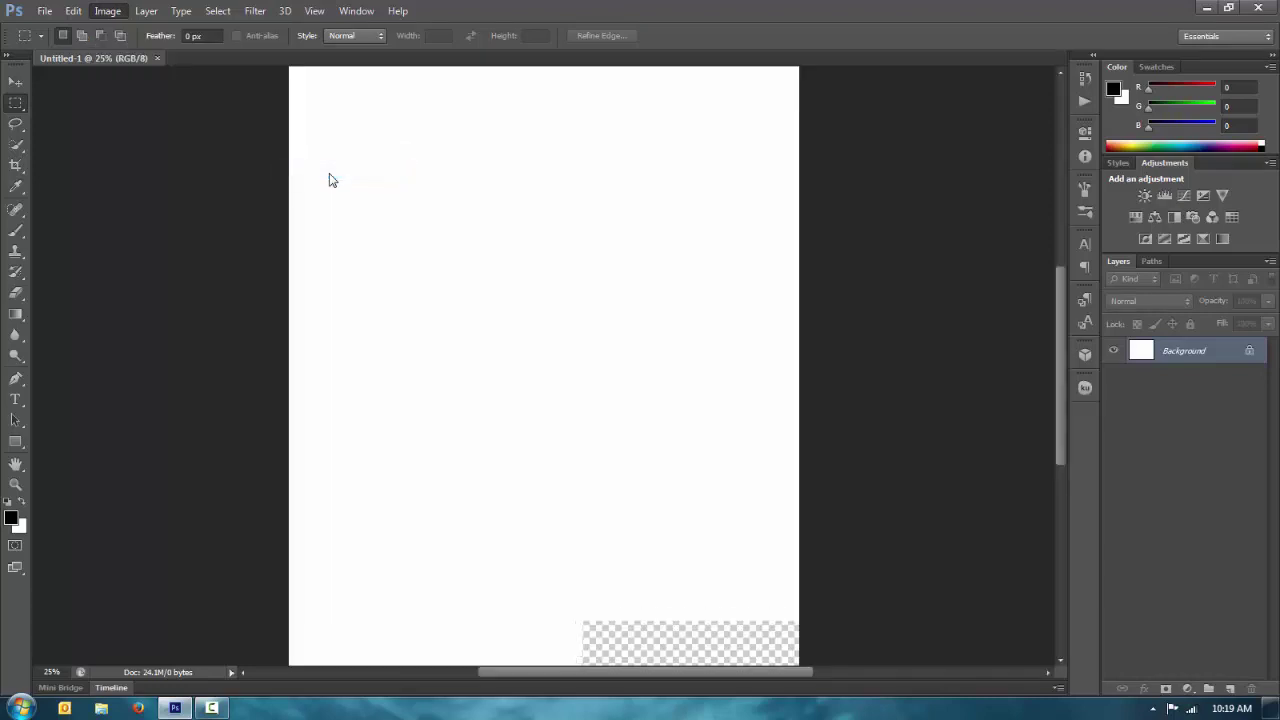
{"action": "left_click", "coordinate": [97, 12]}
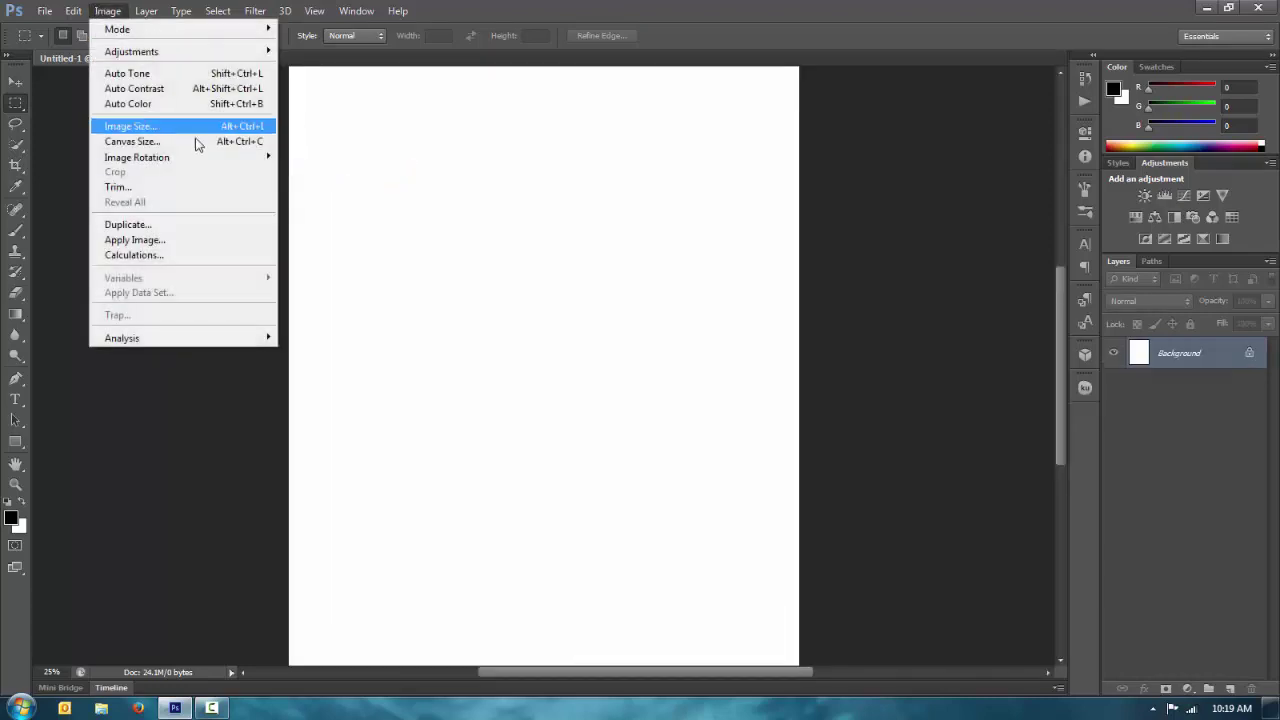
{"action": "mouse_move", "coordinate": [200, 160]}
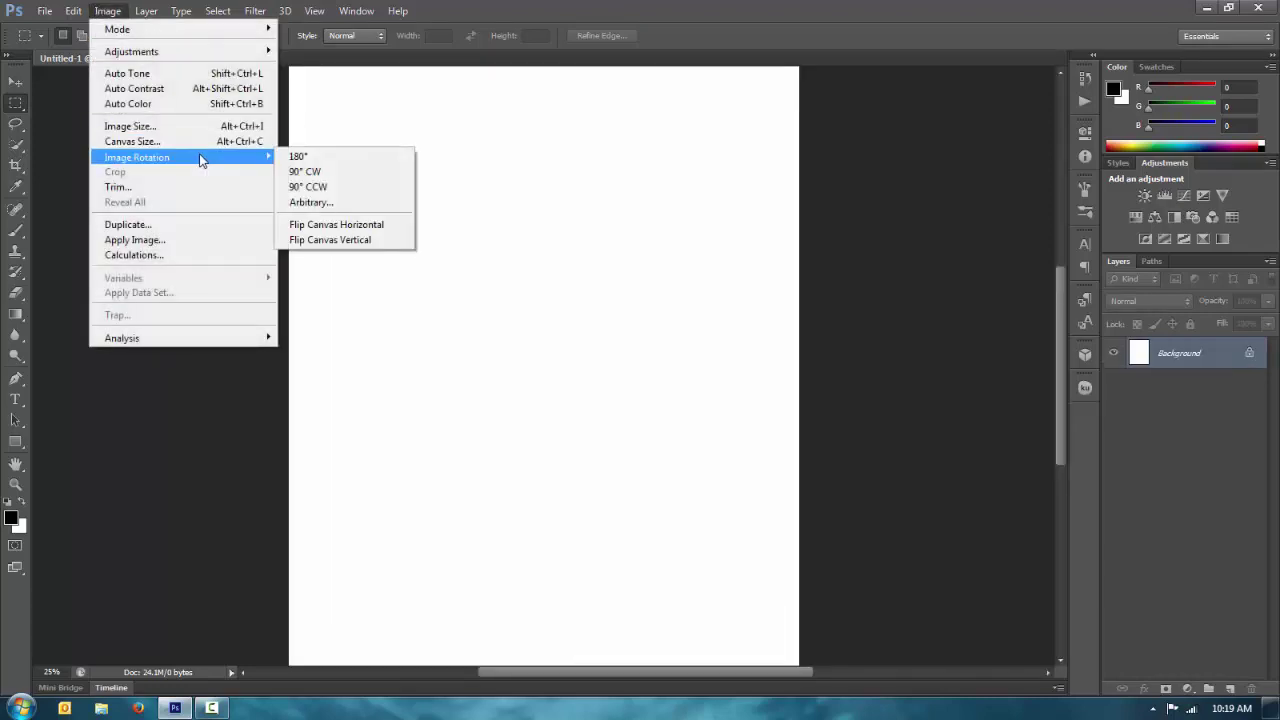
{"action": "left_click", "coordinate": [316, 174]}
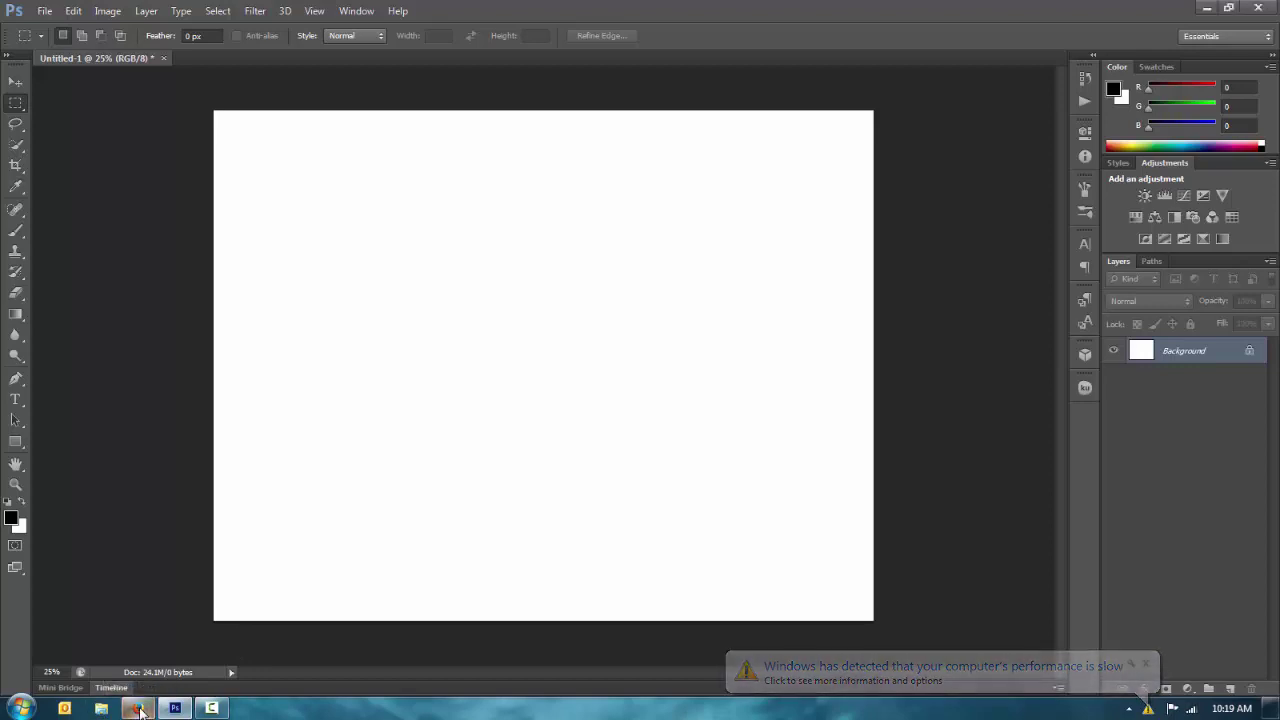
Switch to Firefox and search Google Images for "brick wall".
{"action": "left_click", "coordinate": [140, 709]}
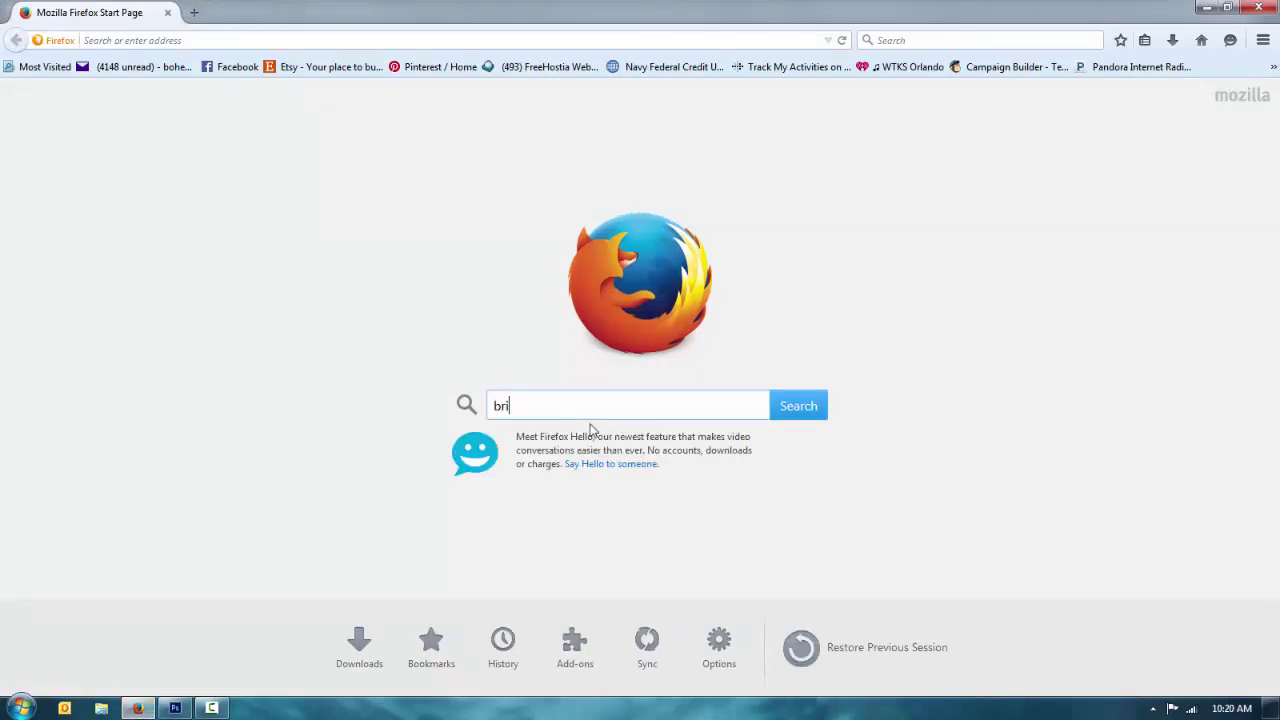
{"action": "type", "text": "ck wall"}
{"action": "key", "text": "Return"}
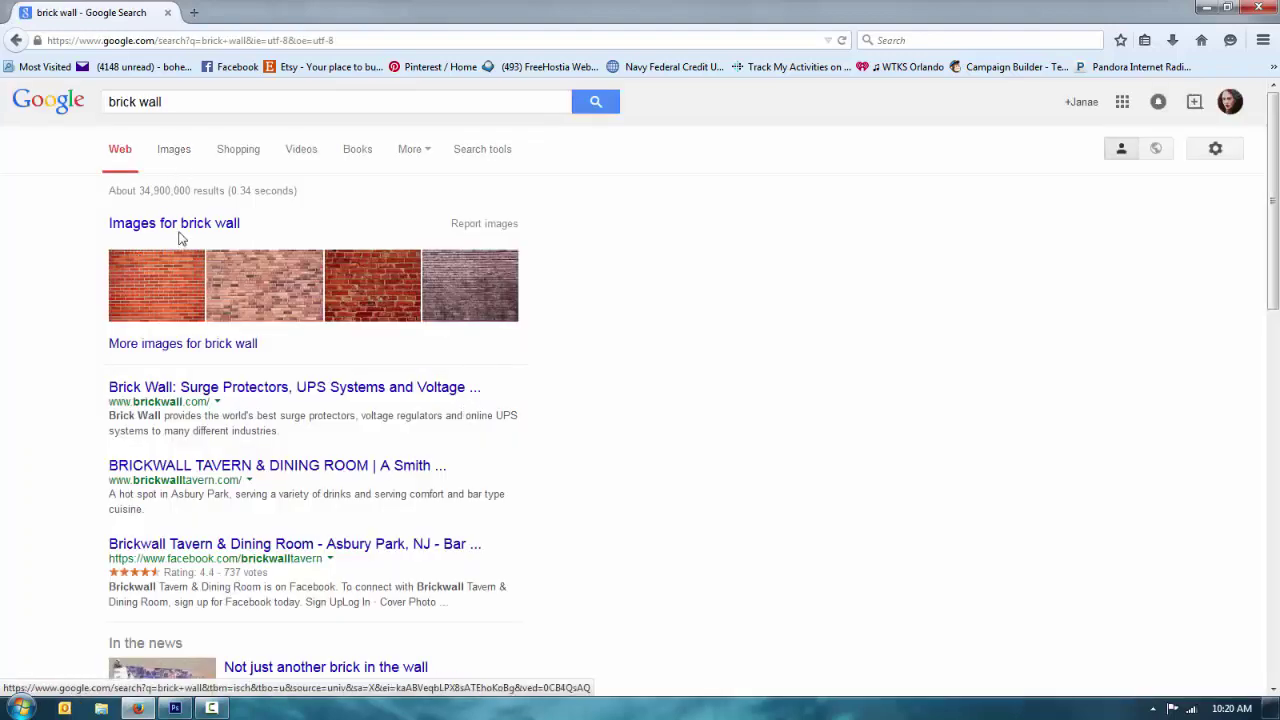
{"action": "left_click", "coordinate": [174, 158]}
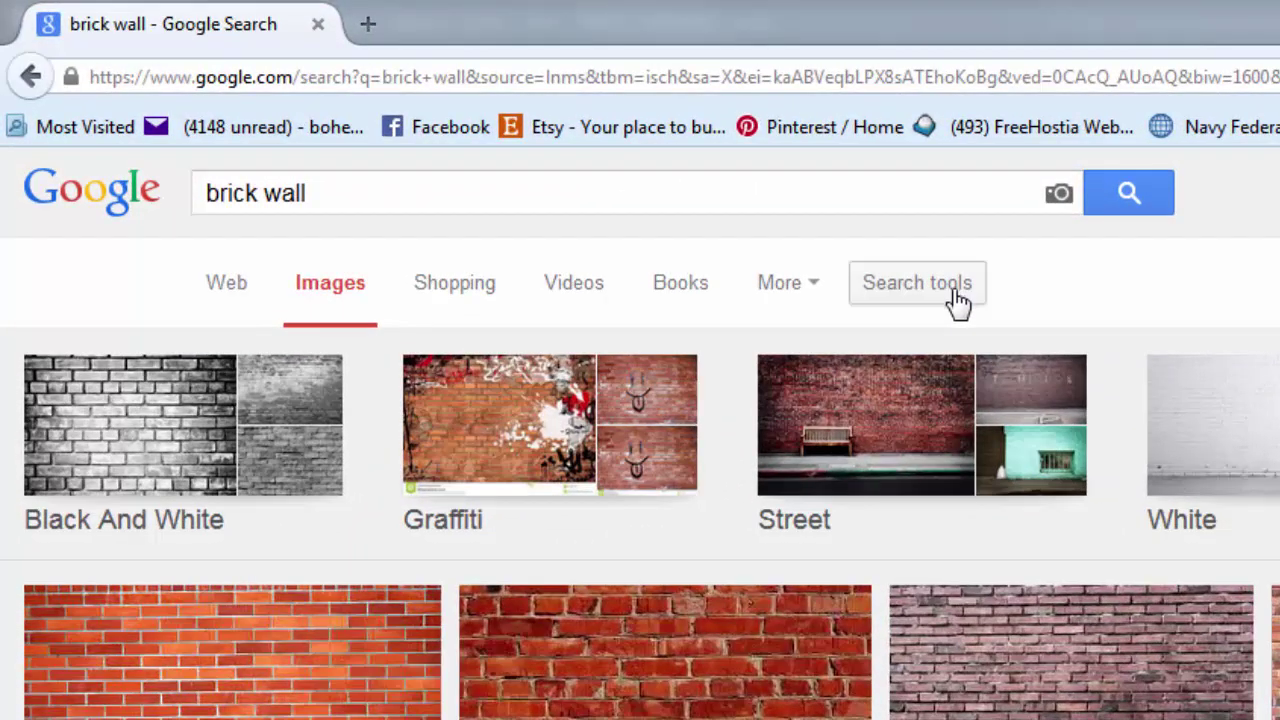
Filter the brick wall image results by the size Large.
{"action": "left_click", "coordinate": [895, 278]}
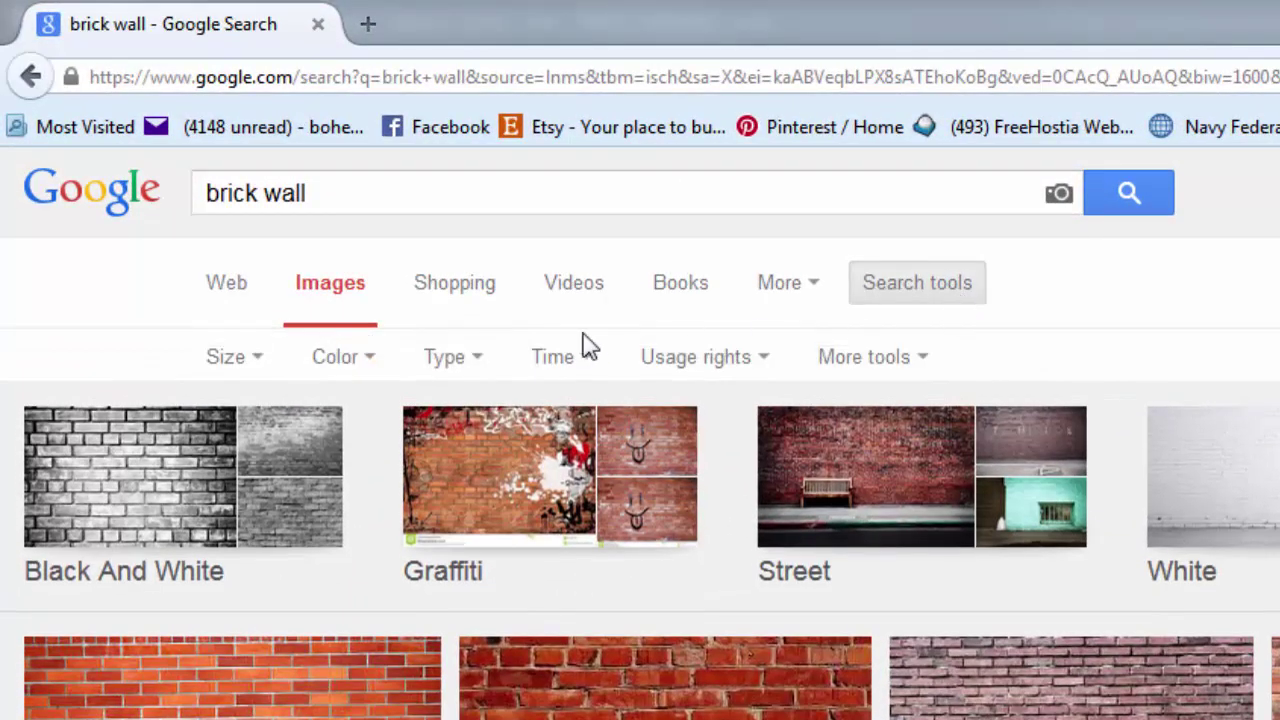
{"action": "left_click", "coordinate": [240, 358]}
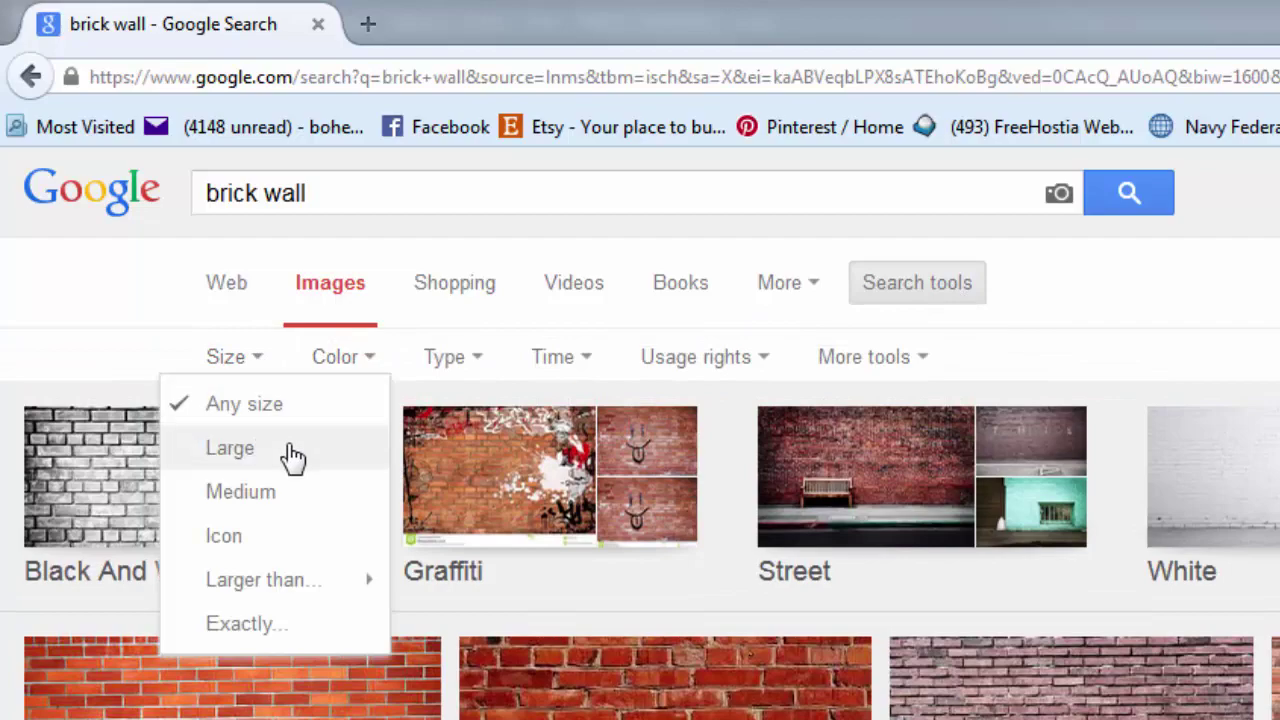
{"action": "left_click", "coordinate": [292, 457]}
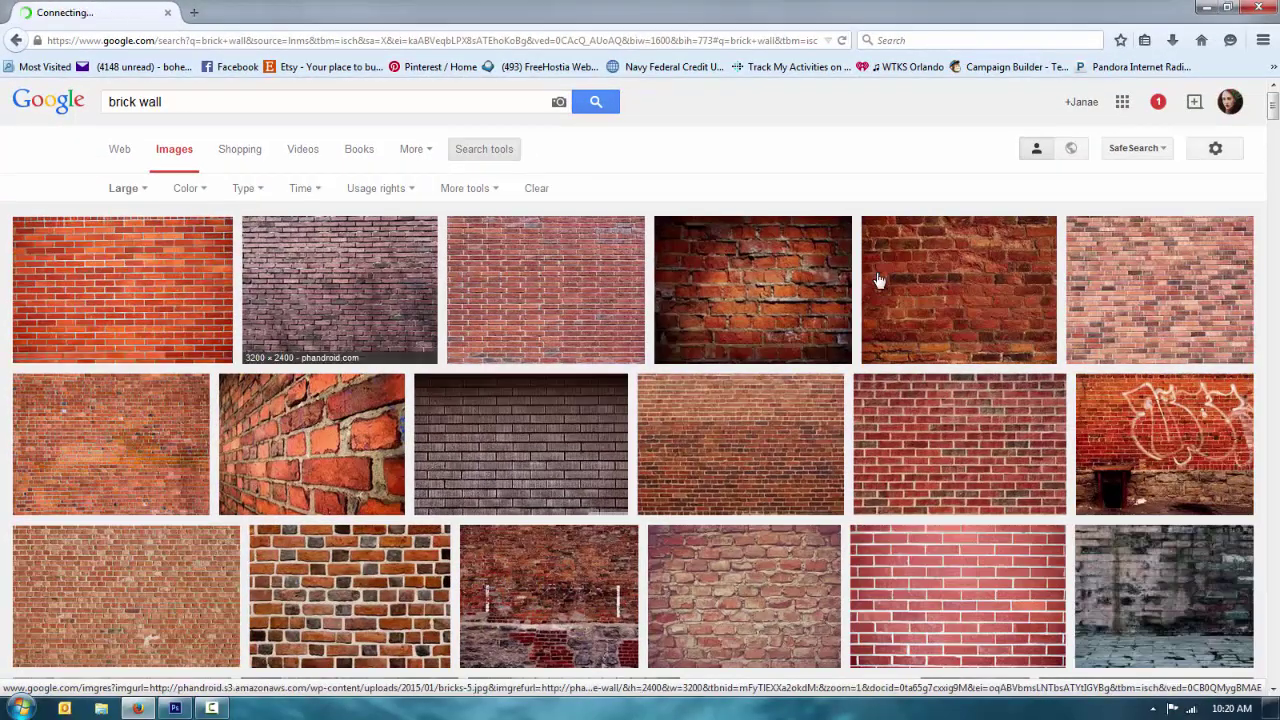
Find the orange Victorian brick wall with green moss and a sidewalk among the results and open its full-size image.
{"action": "scroll", "coordinate": [1246, 257], "scroll_direction": "down", "scroll_amount": 3}
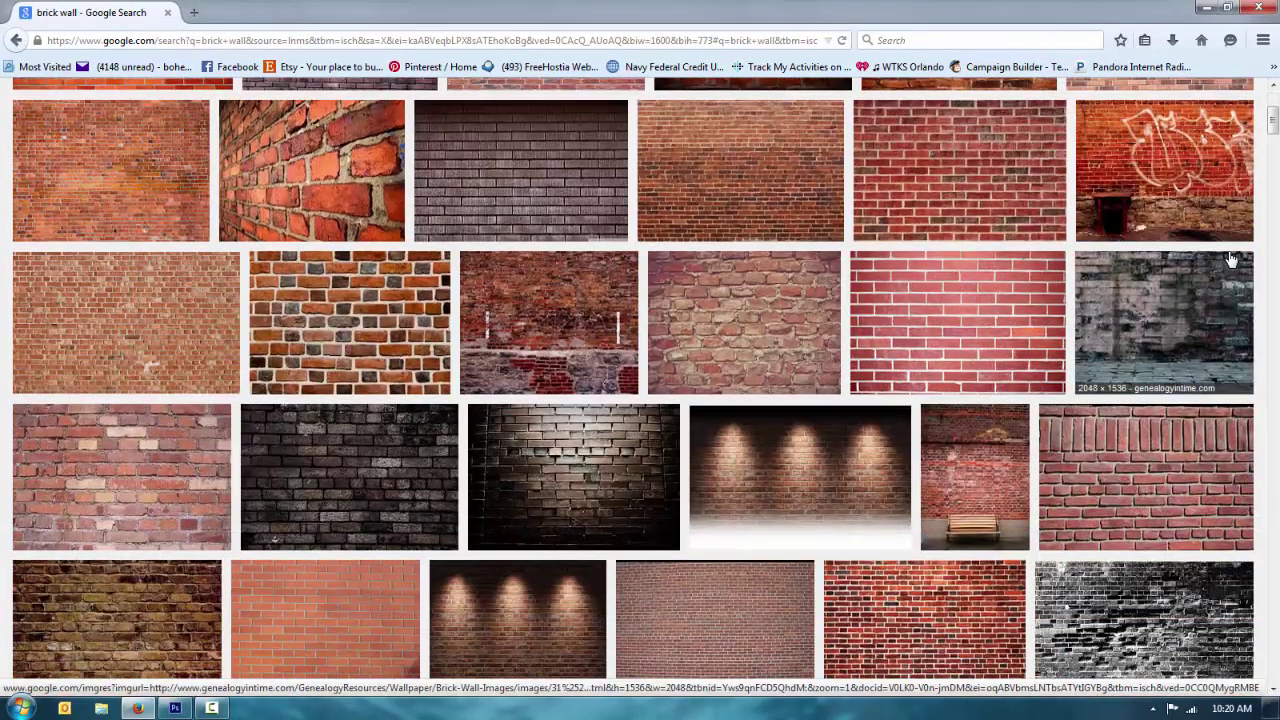
{"action": "scroll", "coordinate": [1250, 270], "scroll_direction": "down", "scroll_amount": 5}
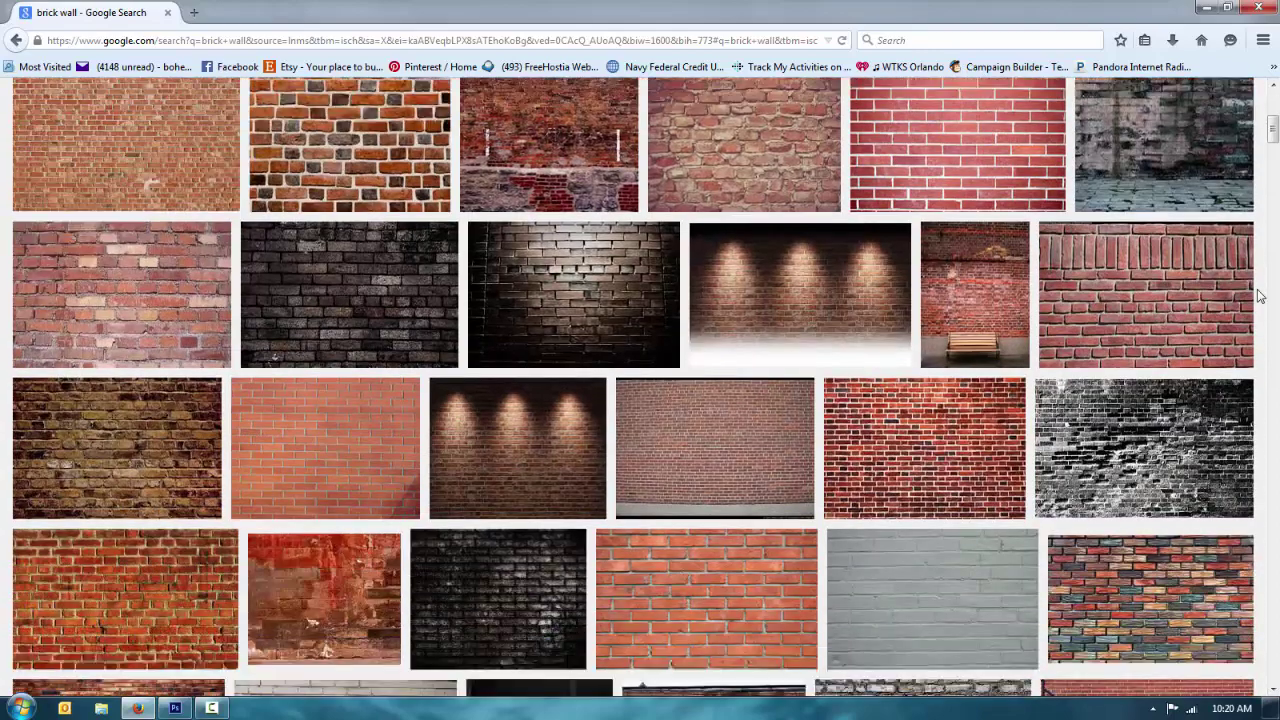
{"action": "scroll", "coordinate": [1259, 295], "scroll_direction": "down", "scroll_amount": 4}
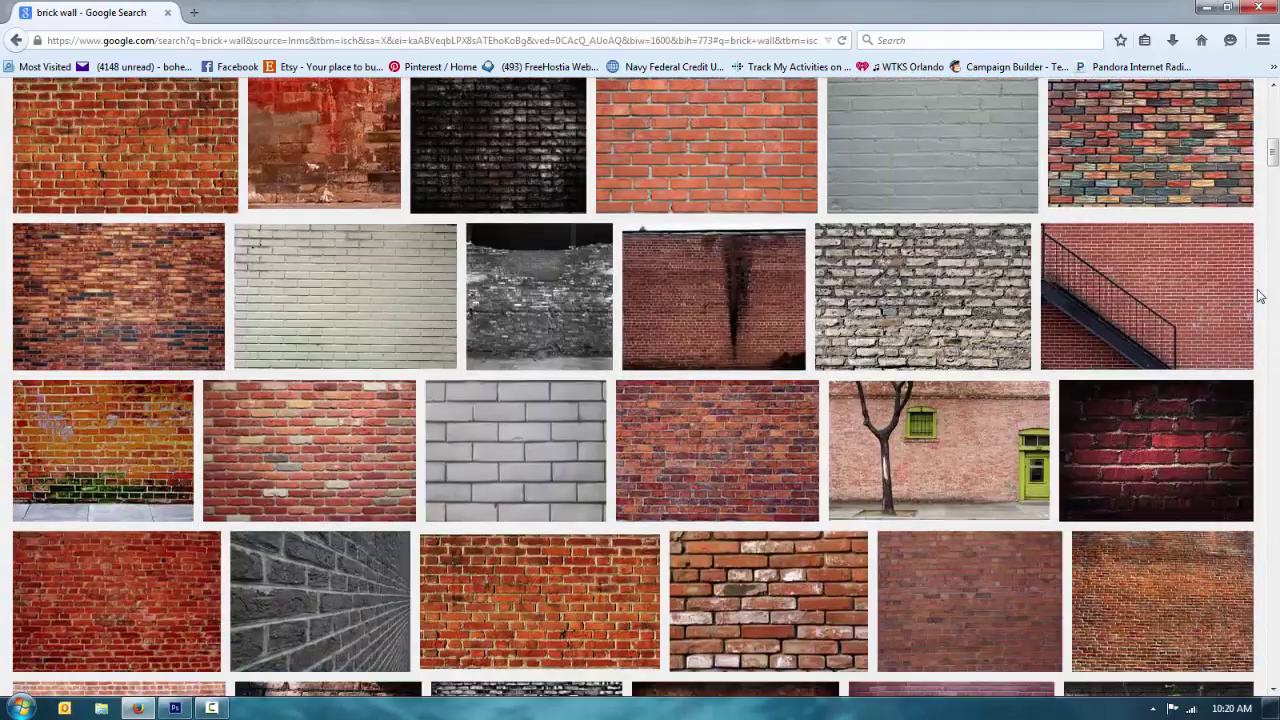
{"action": "scroll", "coordinate": [1259, 295], "scroll_direction": "down", "scroll_amount": 3}
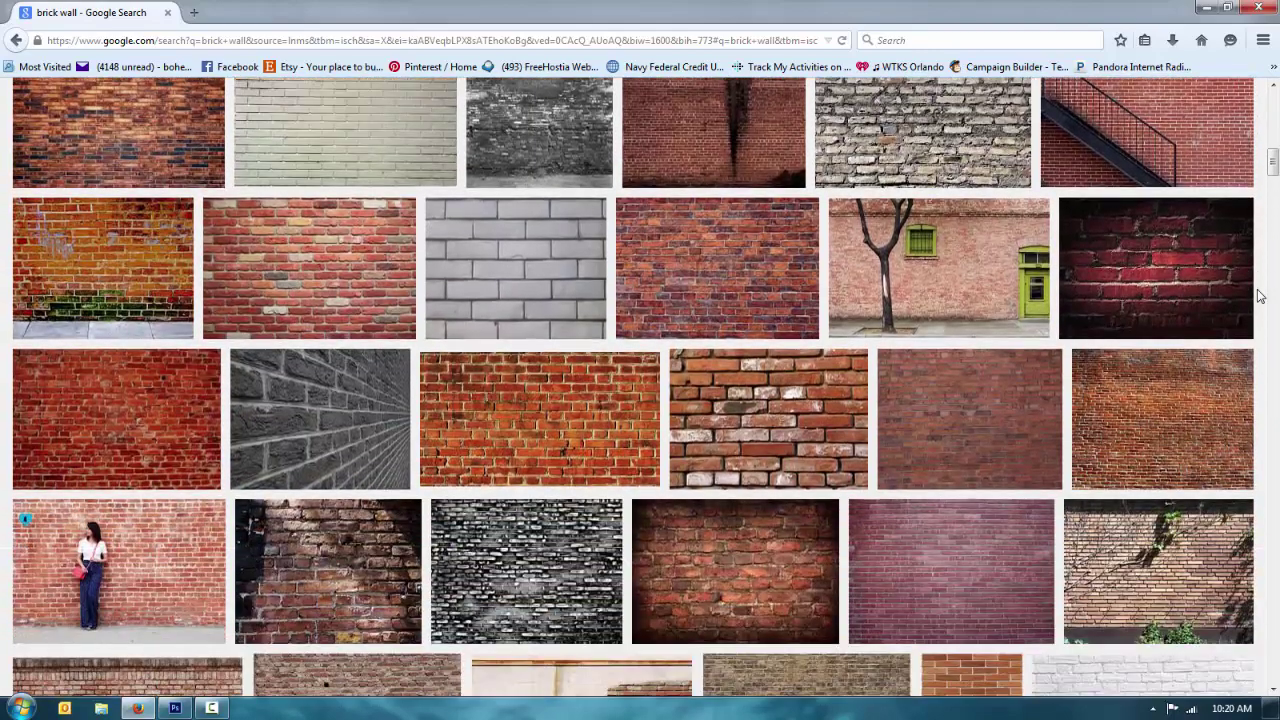
{"action": "scroll", "coordinate": [1259, 295], "scroll_direction": "up", "scroll_amount": 5}
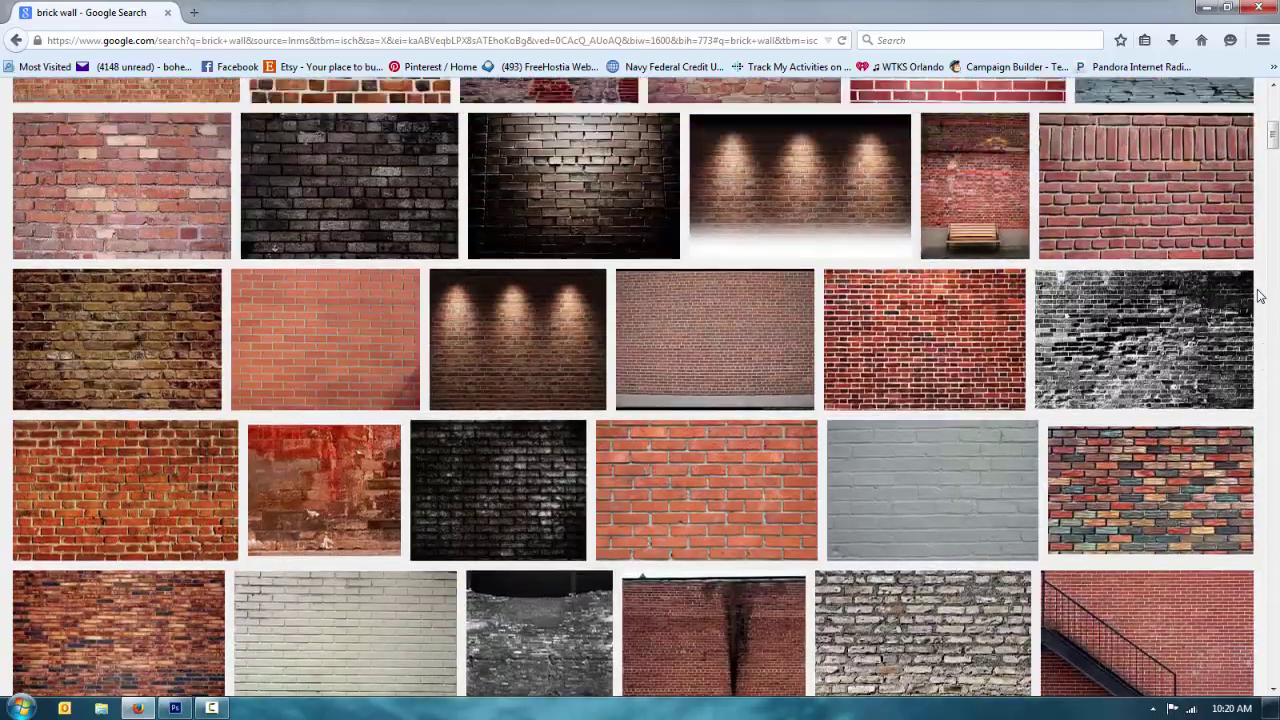
{"action": "scroll", "coordinate": [1259, 295], "scroll_direction": "down", "scroll_amount": 4}
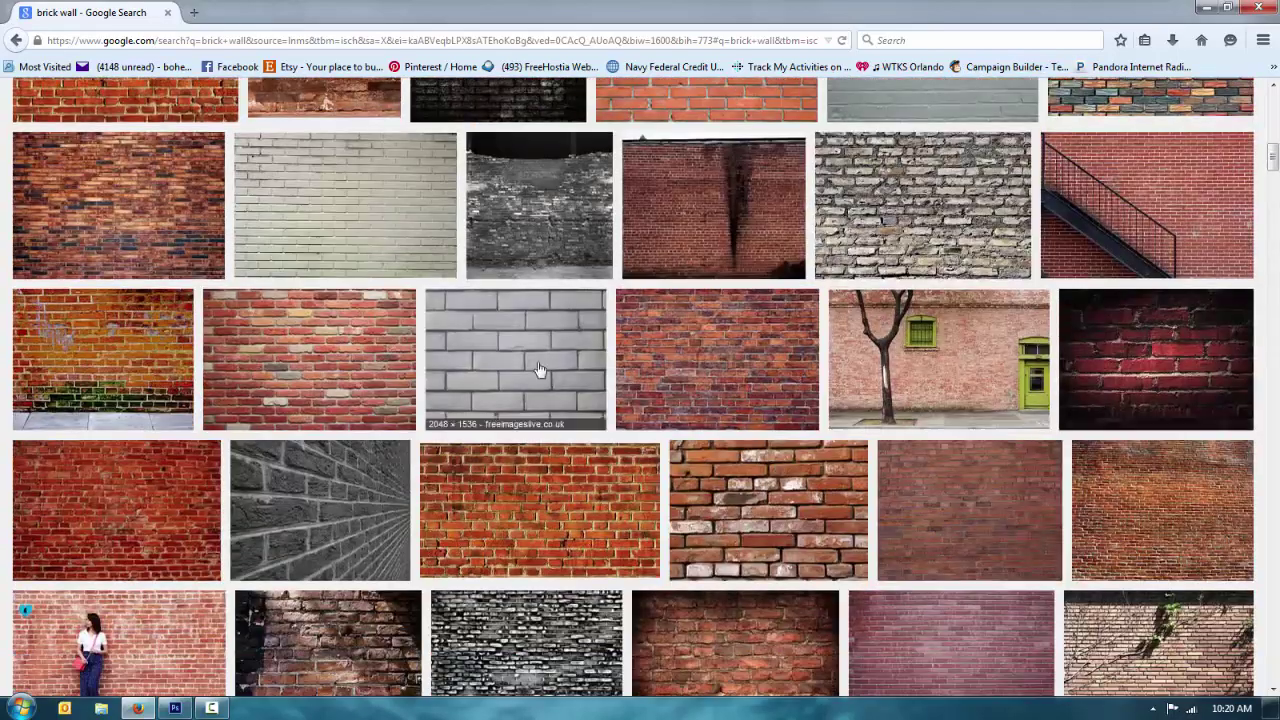
{"action": "left_click", "coordinate": [123, 334]}
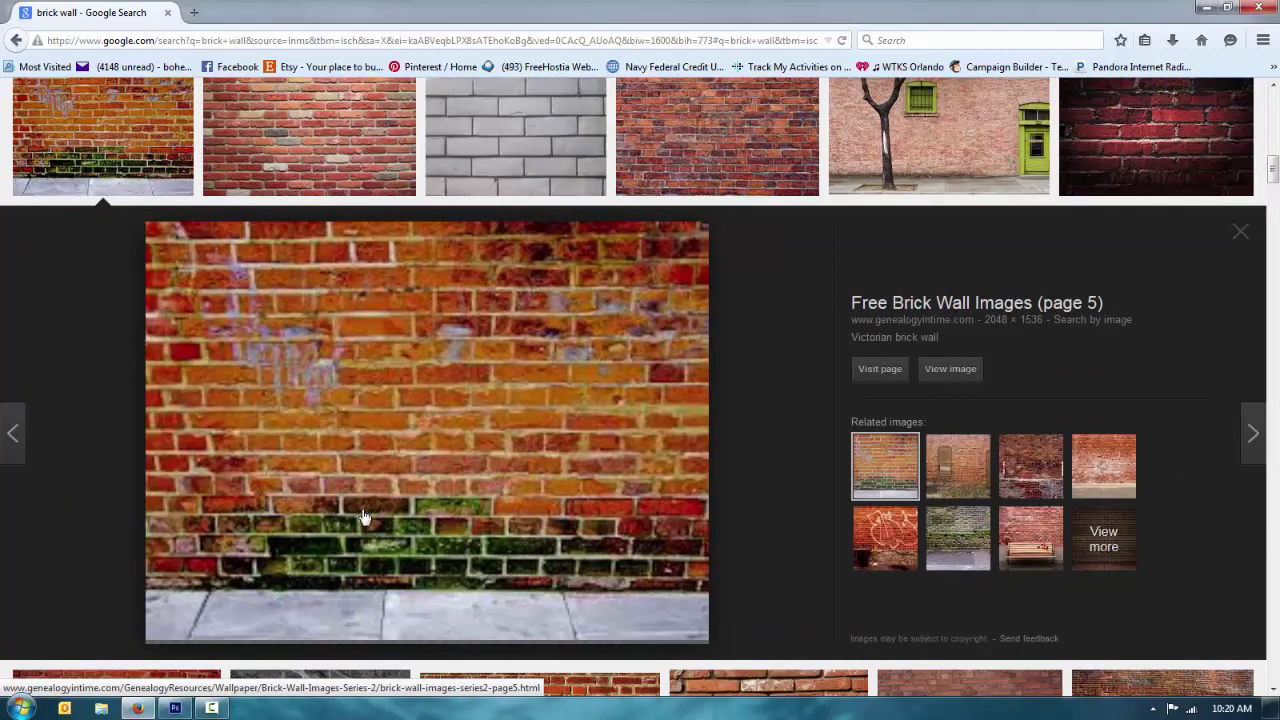
{"action": "left_click", "coordinate": [950, 369]}
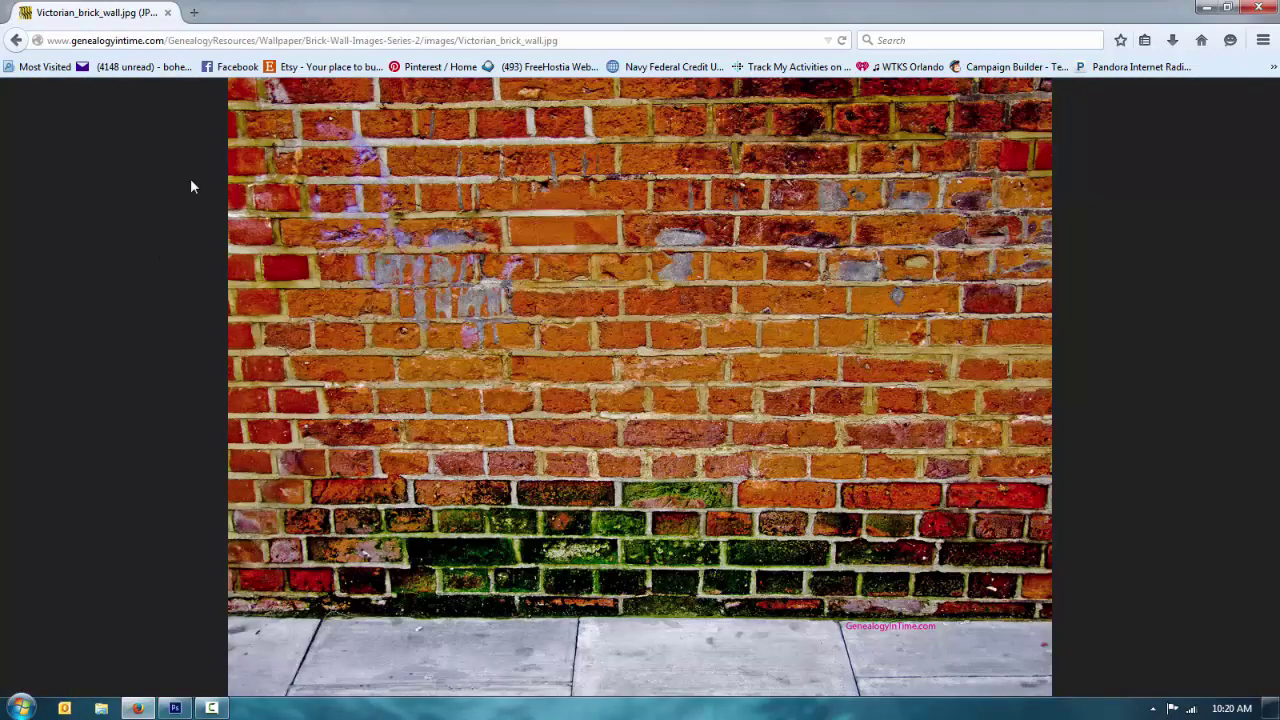
{"action": "left_click", "coordinate": [14, 40]}
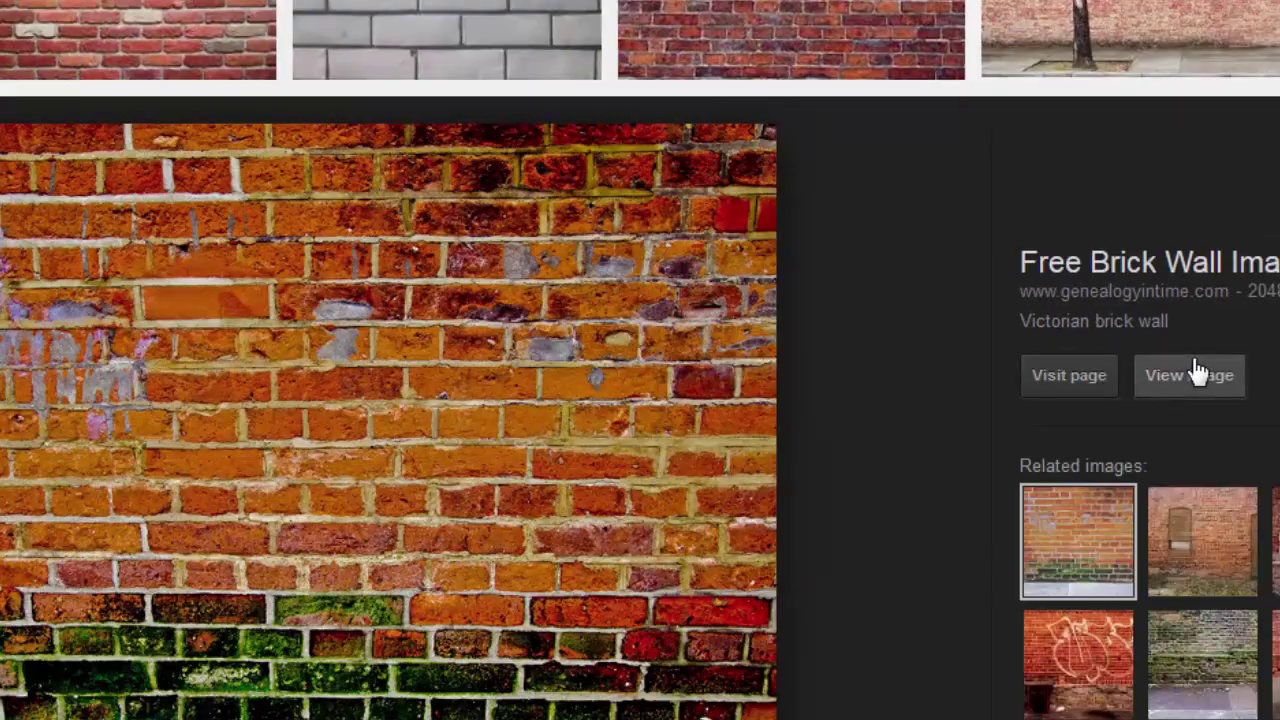
{"action": "left_click", "coordinate": [1197, 372]}
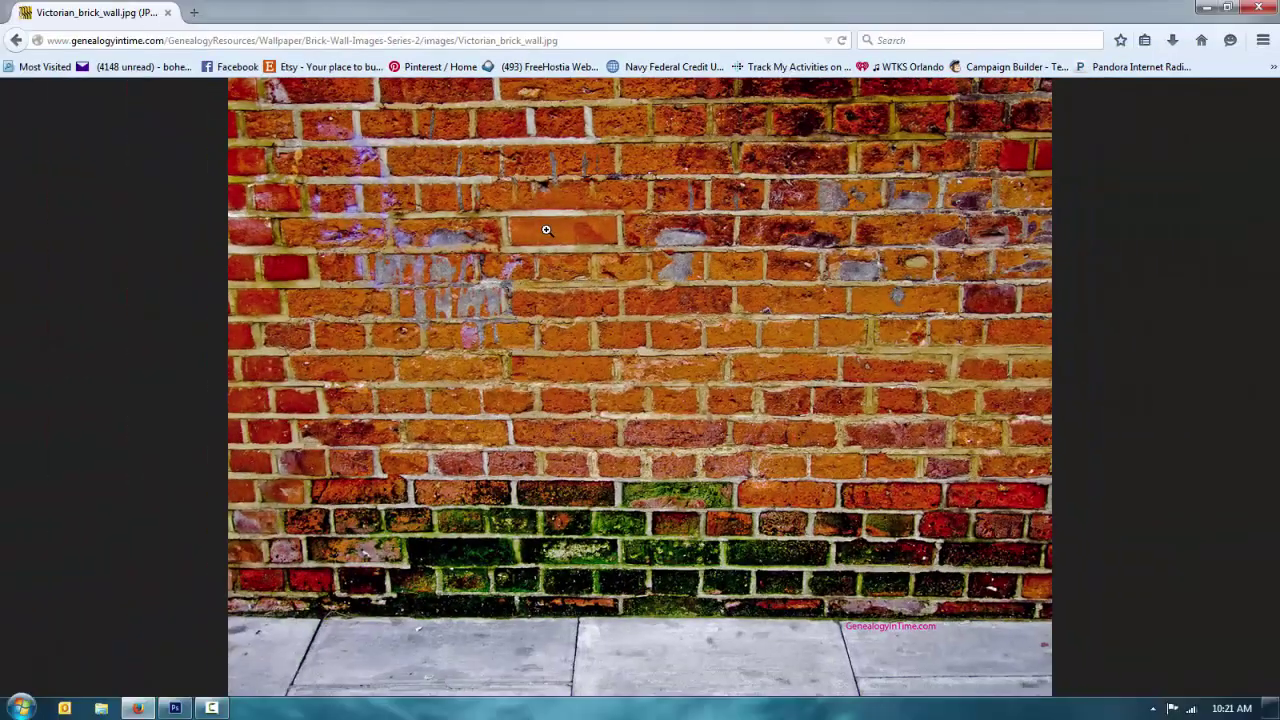
Save the full-size brick wall picture to the Desktop as the JPEG image Victorian_brick_wall.
{"action": "left_click", "coordinate": [597, 303]}
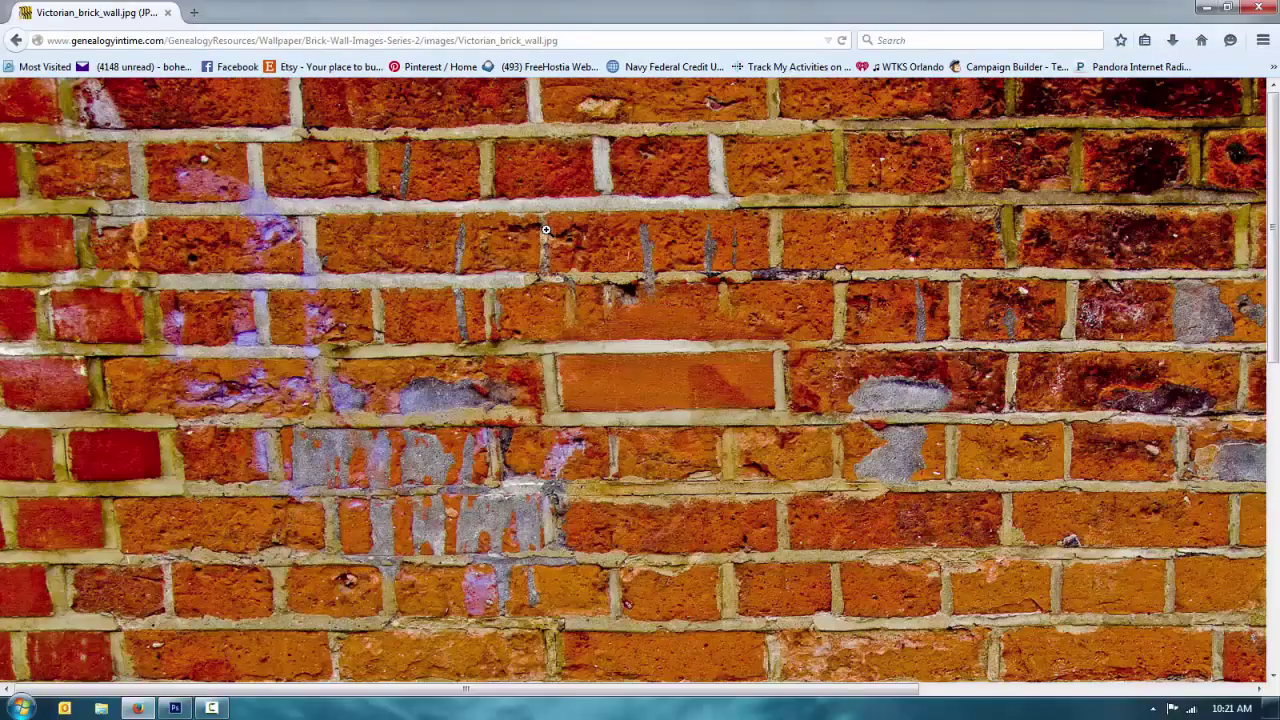
{"action": "scroll", "coordinate": [546, 230], "scroll_direction": "down", "scroll_amount": 5}
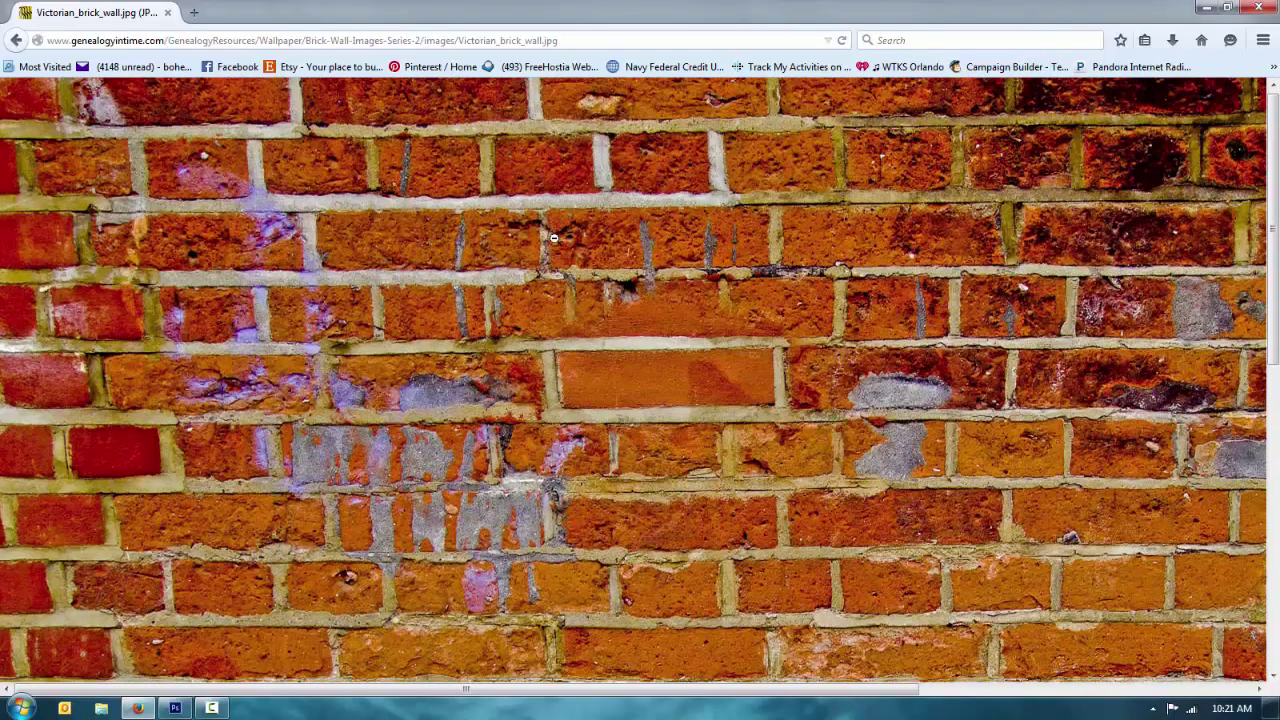
{"action": "scroll", "coordinate": [554, 238], "scroll_direction": "up", "scroll_amount": 4}
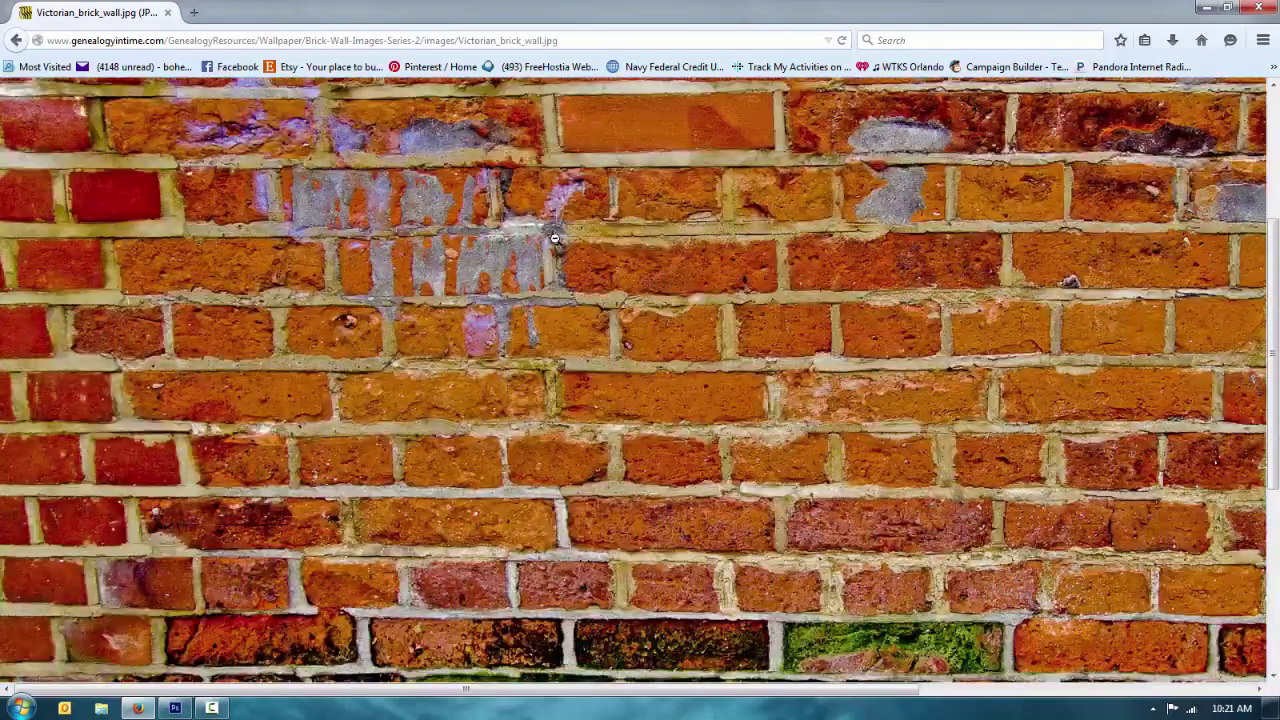
{"action": "right_click", "coordinate": [555, 238]}
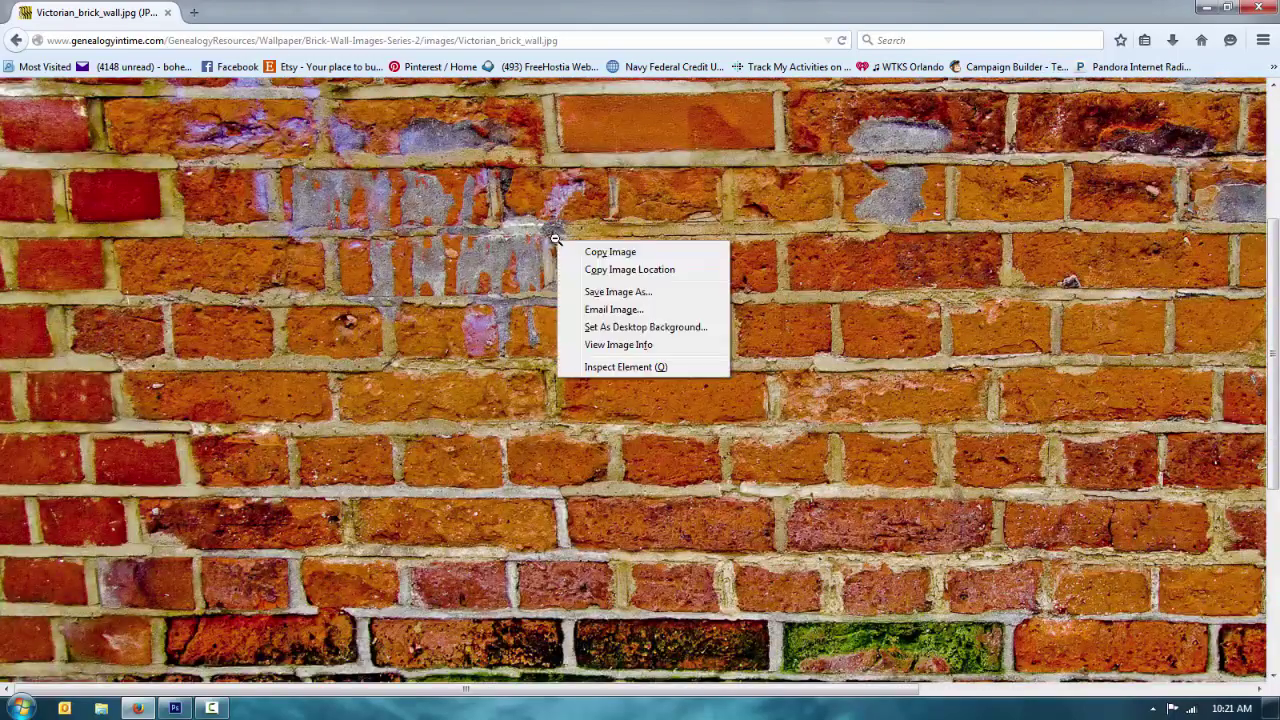
{"action": "left_click", "coordinate": [672, 300]}
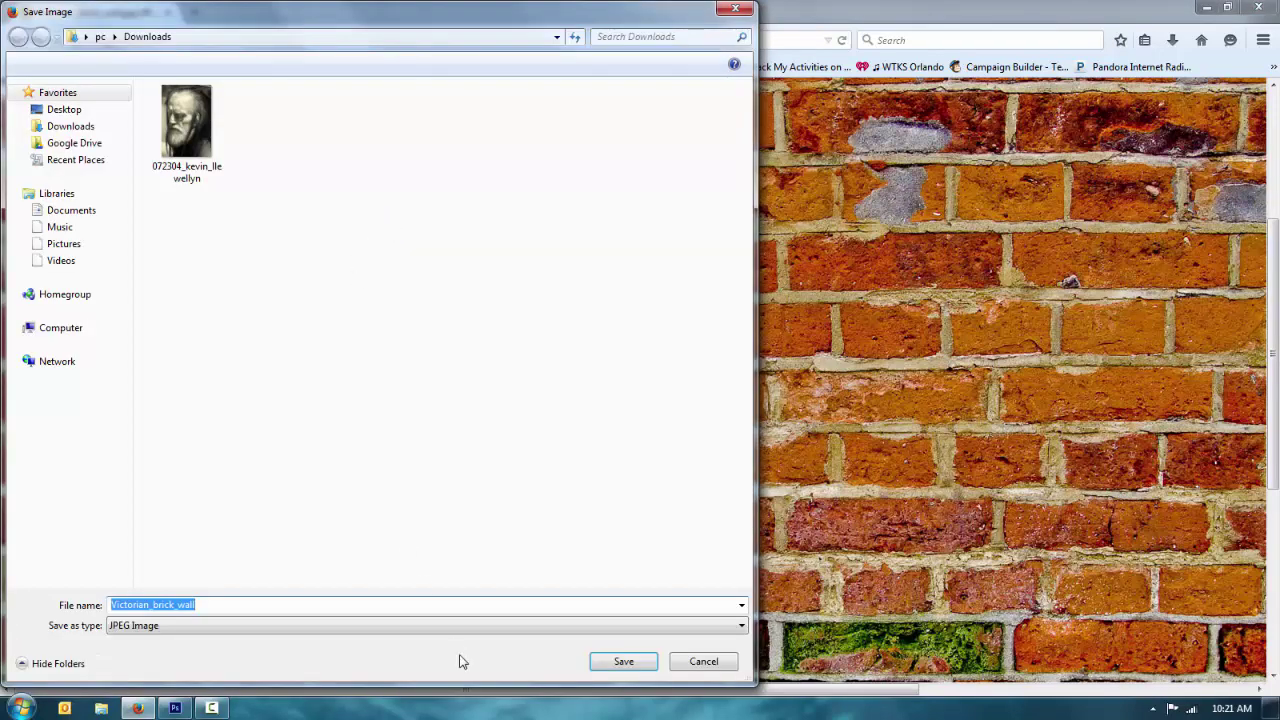
{"action": "left_click", "coordinate": [62, 109]}
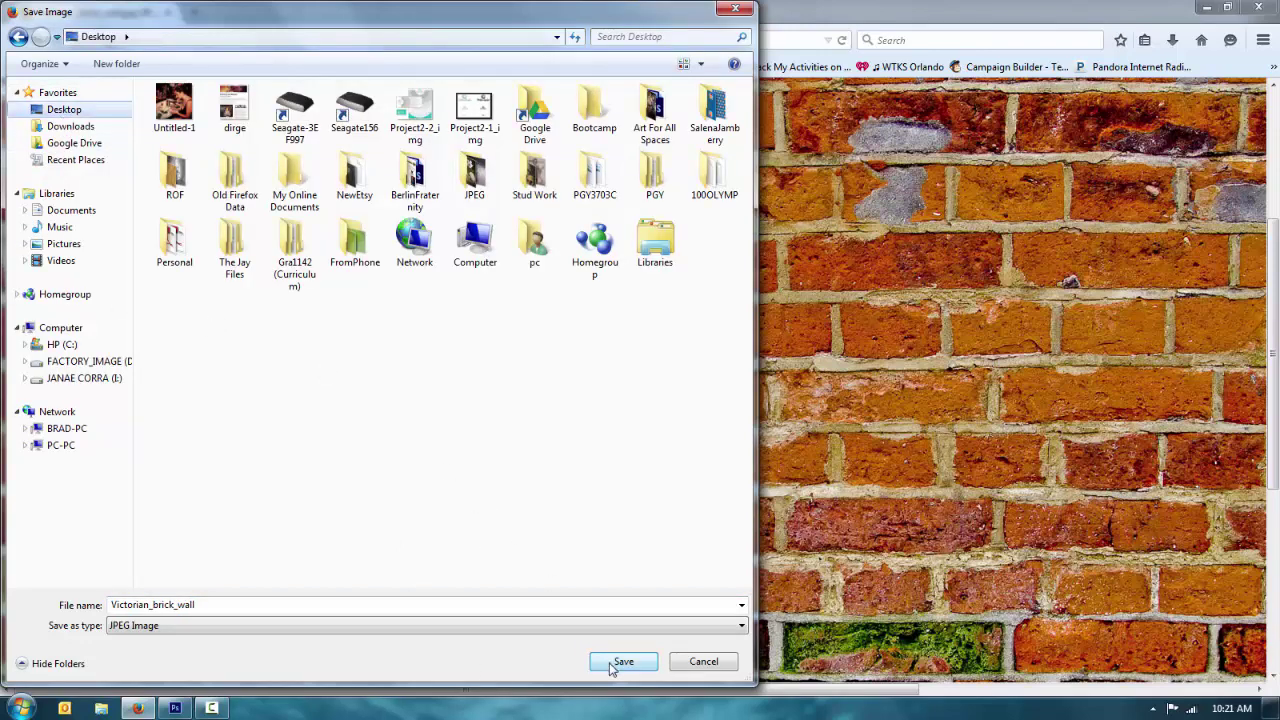
{"action": "left_click", "coordinate": [614, 663]}
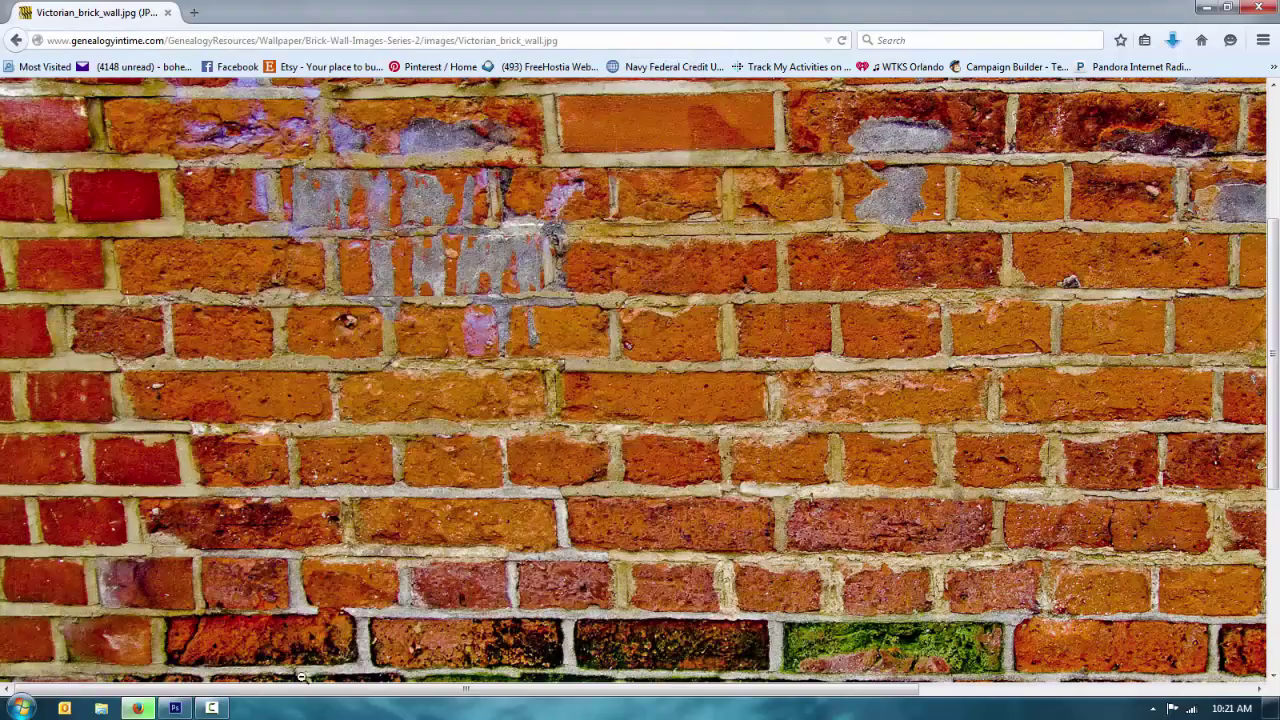
Switch to Photoshop and place the Victorian_brick_wall image from the Desktop into the blank document.
{"action": "left_click", "coordinate": [178, 709]}
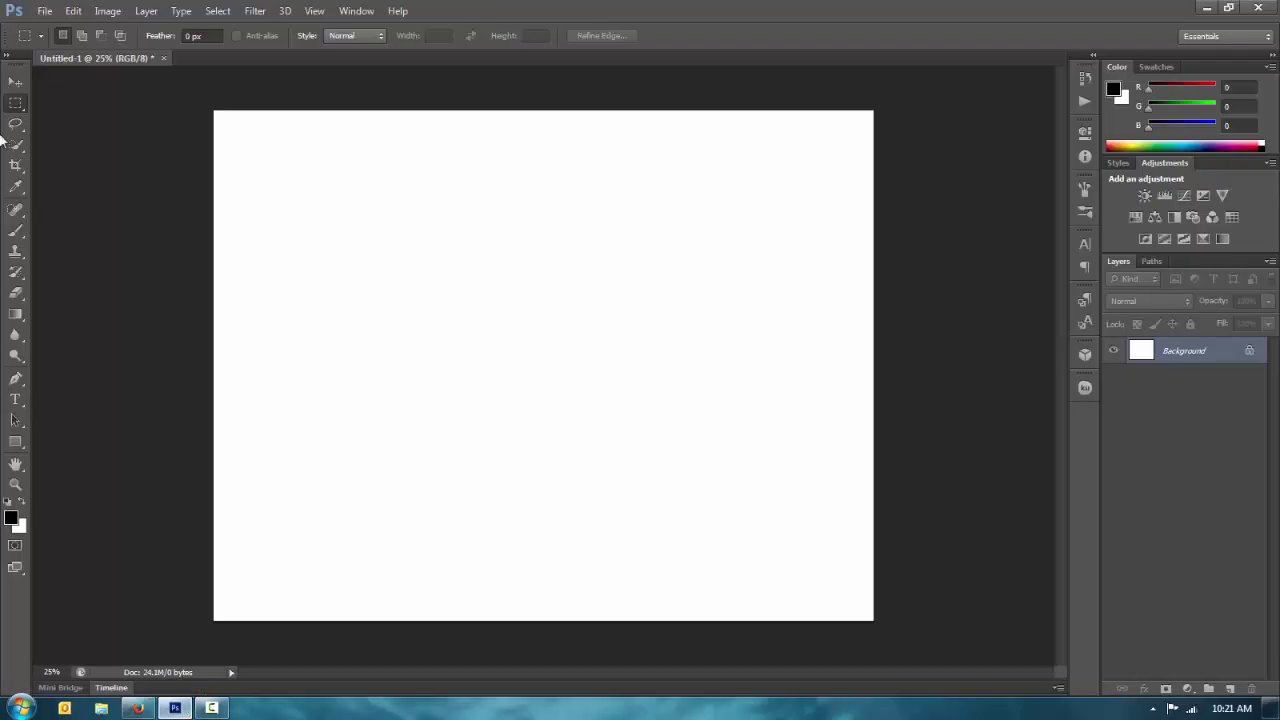
{"action": "left_click", "coordinate": [45, 12]}
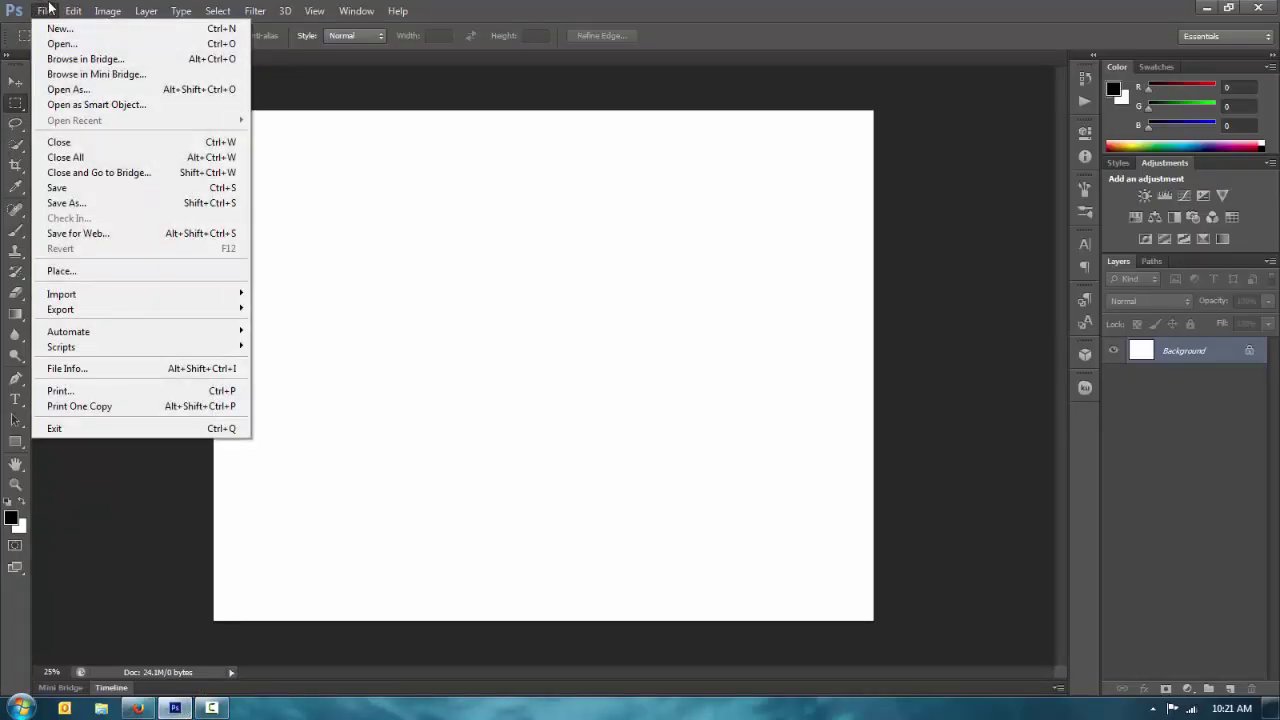
{"action": "left_click", "coordinate": [106, 270]}
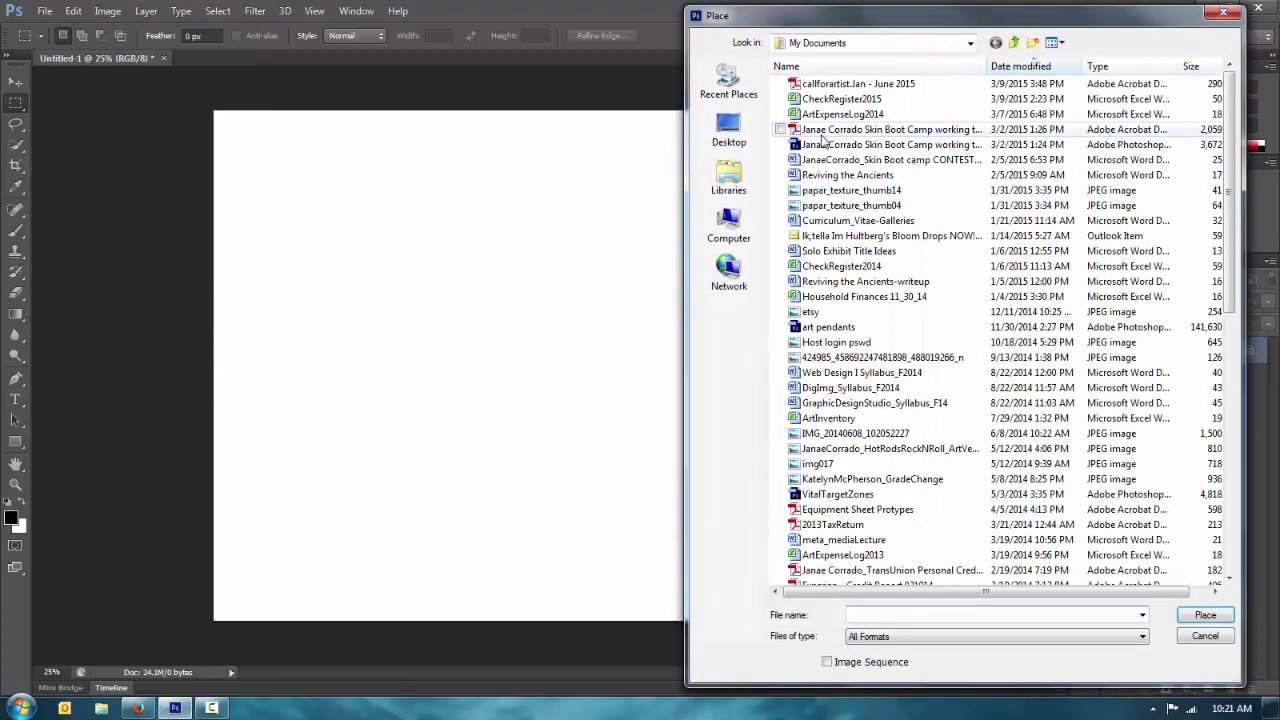
{"action": "left_click", "coordinate": [738, 134]}
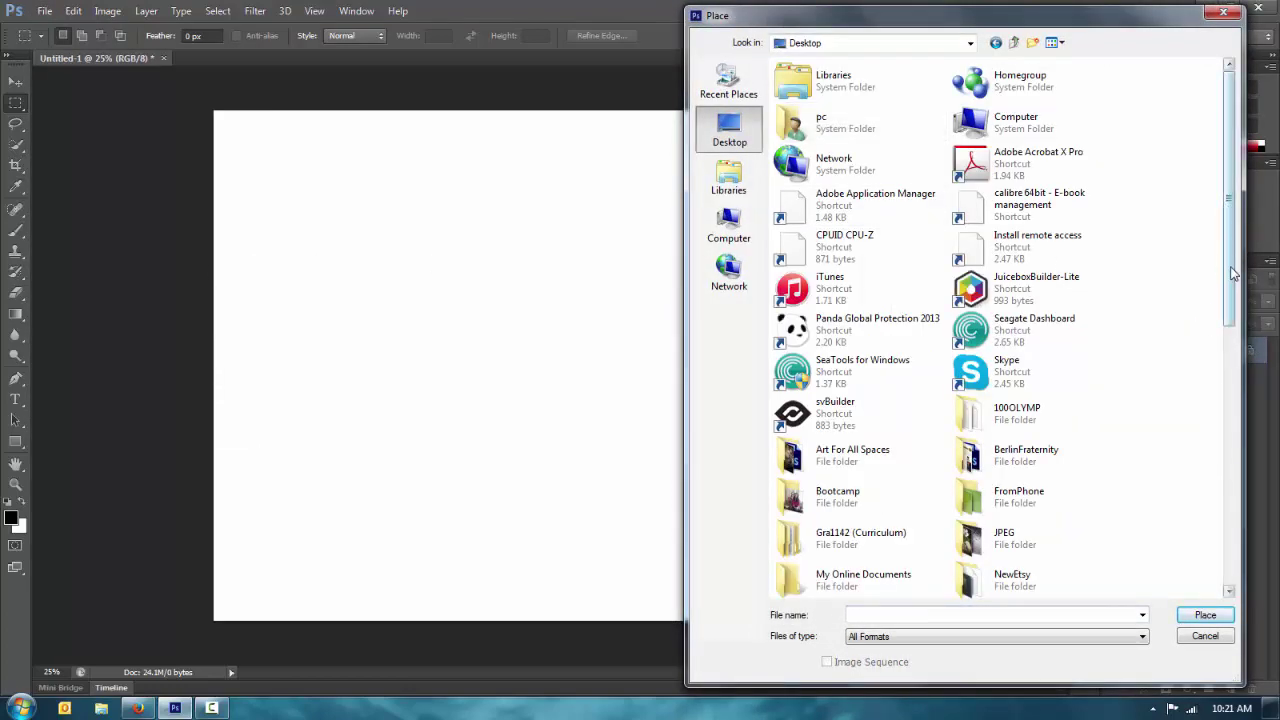
{"action": "scroll", "coordinate": [790, 290], "scroll_direction": "down", "scroll_amount": 5}
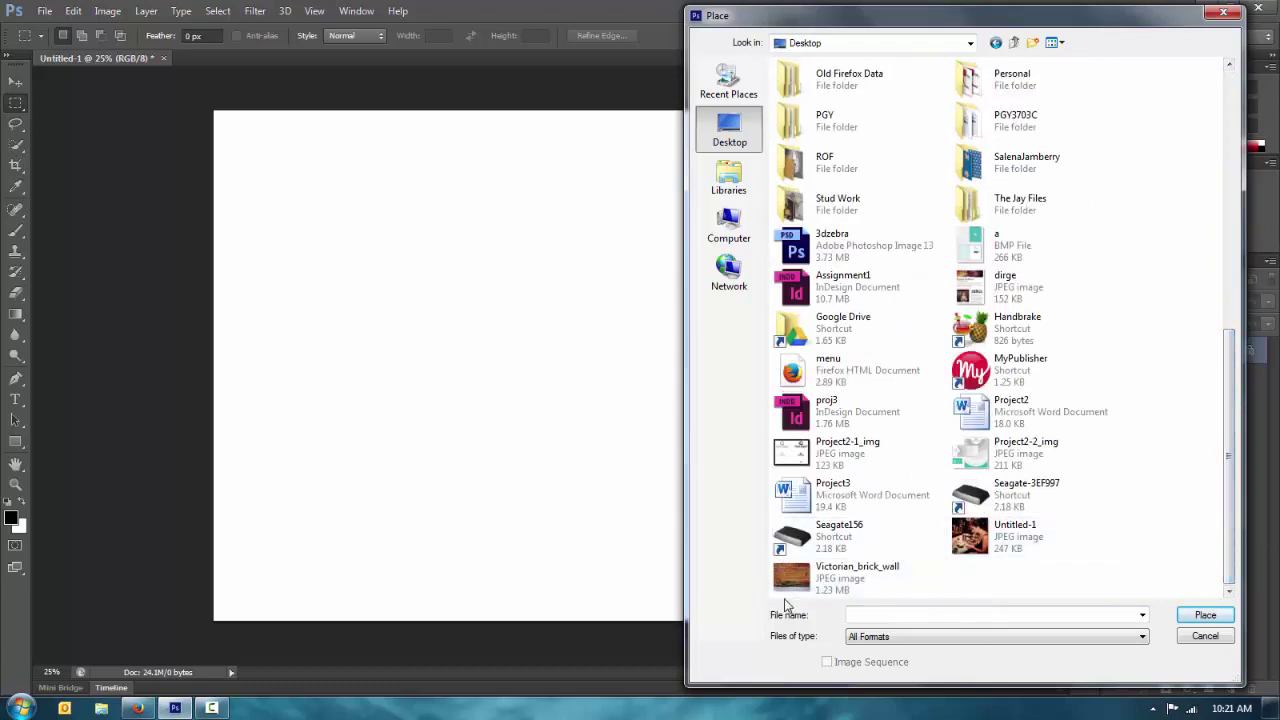
{"action": "double_click", "coordinate": [790, 580]}
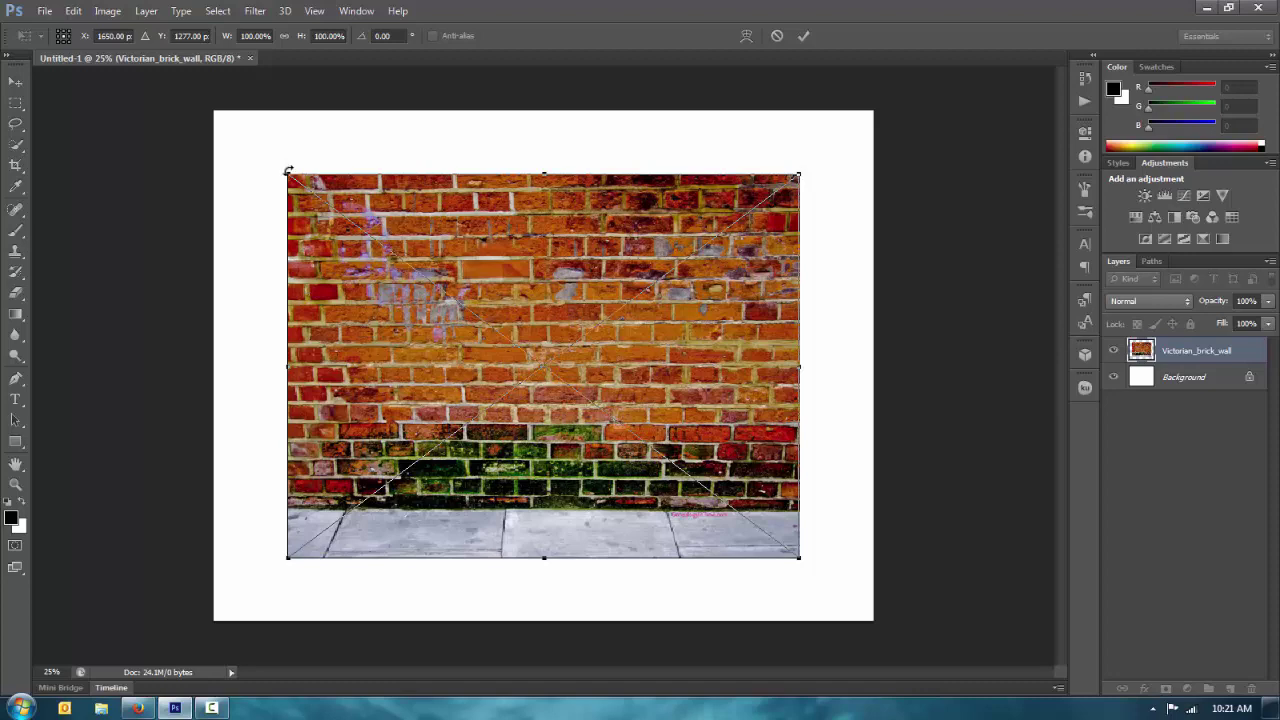
Scale the placed brick wall proportionally from its center until it covers the whole canvas, and commit the placement.
{"action": "key", "text": "shift+alt"}
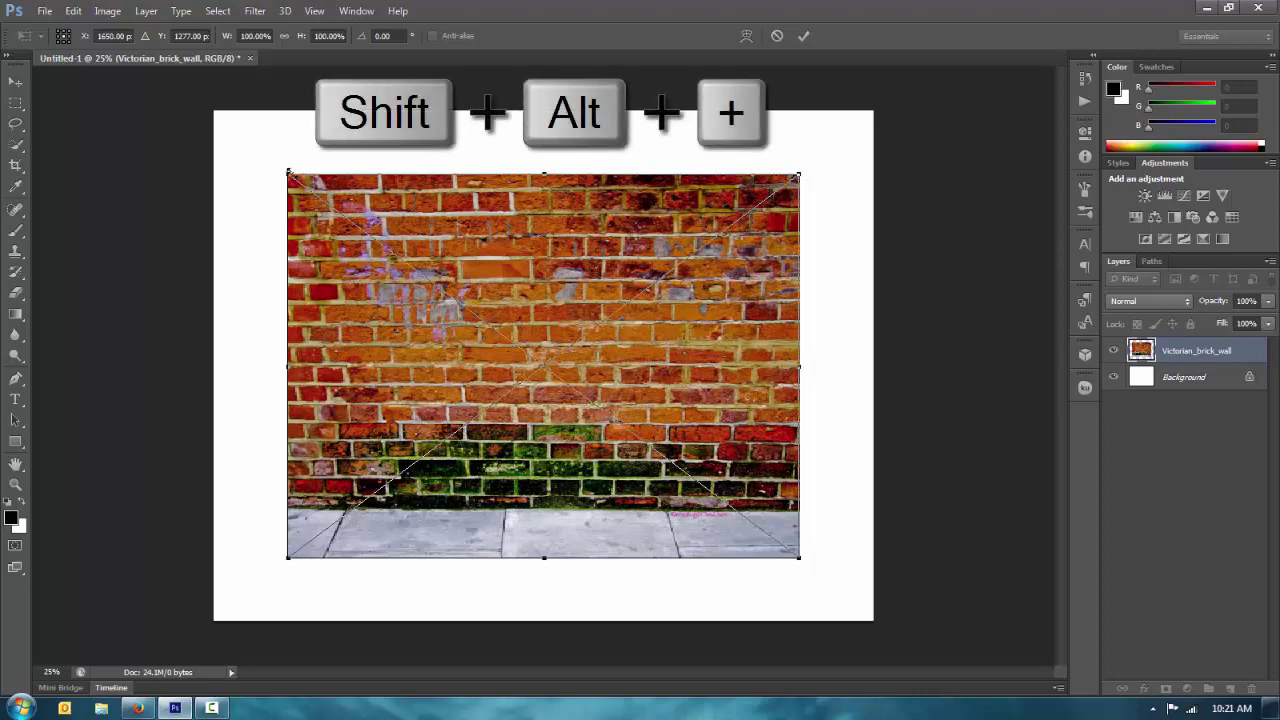
{"action": "left_click_drag", "start_coordinate": [268, 160], "coordinate": [195, 110]}
{"action": "key", "text": "Return"}
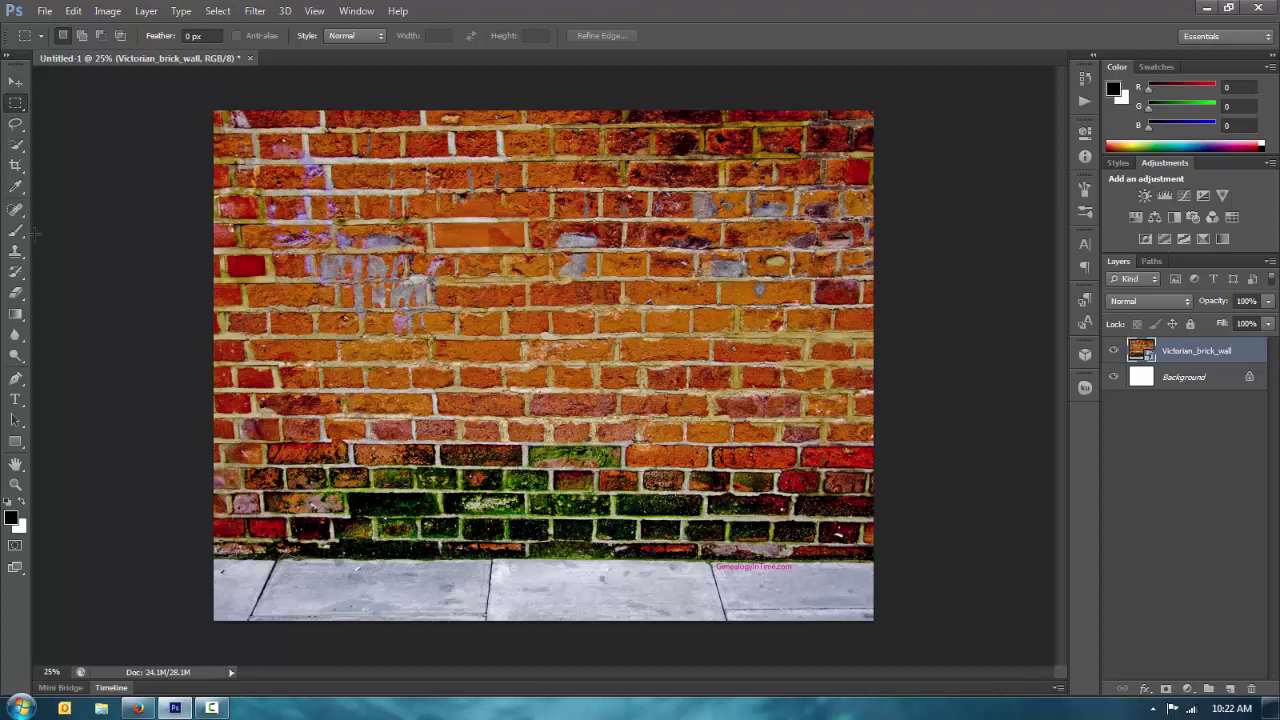
Add the word "Goo" as a 106 pt Myriad Pro text layer on the upper half of the brick wall.
{"action": "left_click", "coordinate": [20, 385]}
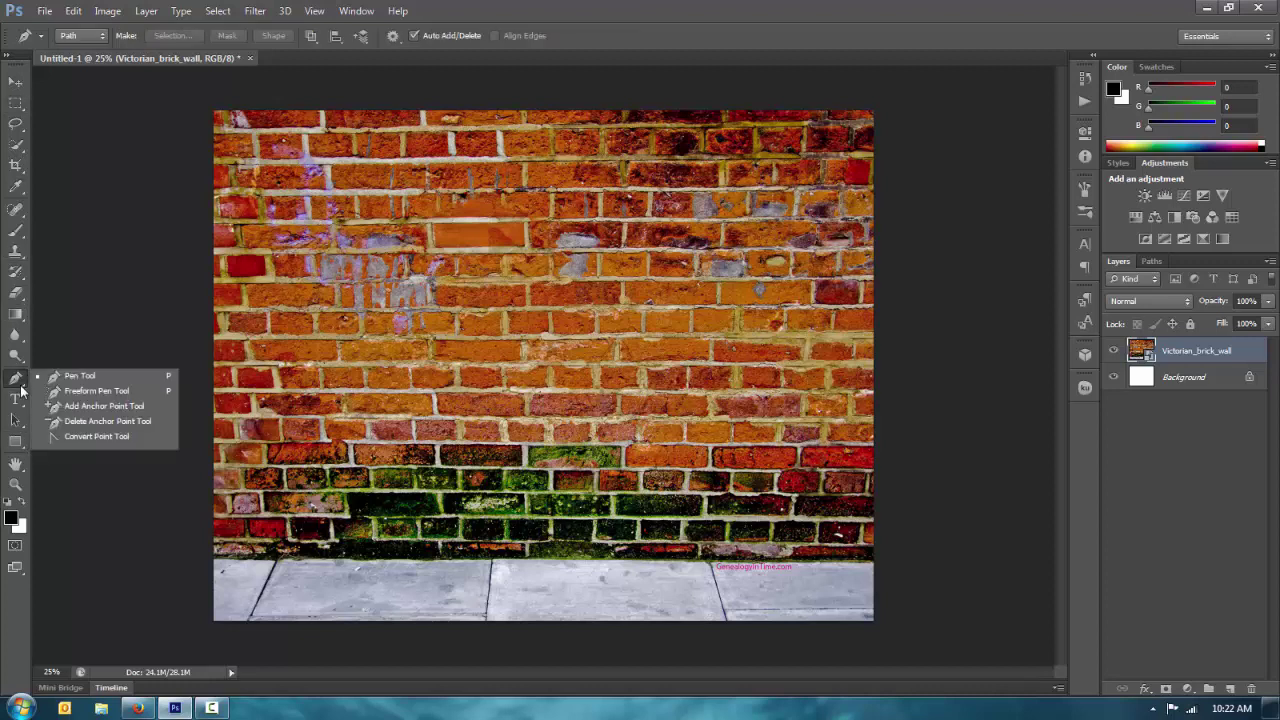
{"action": "left_click", "coordinate": [80, 376]}
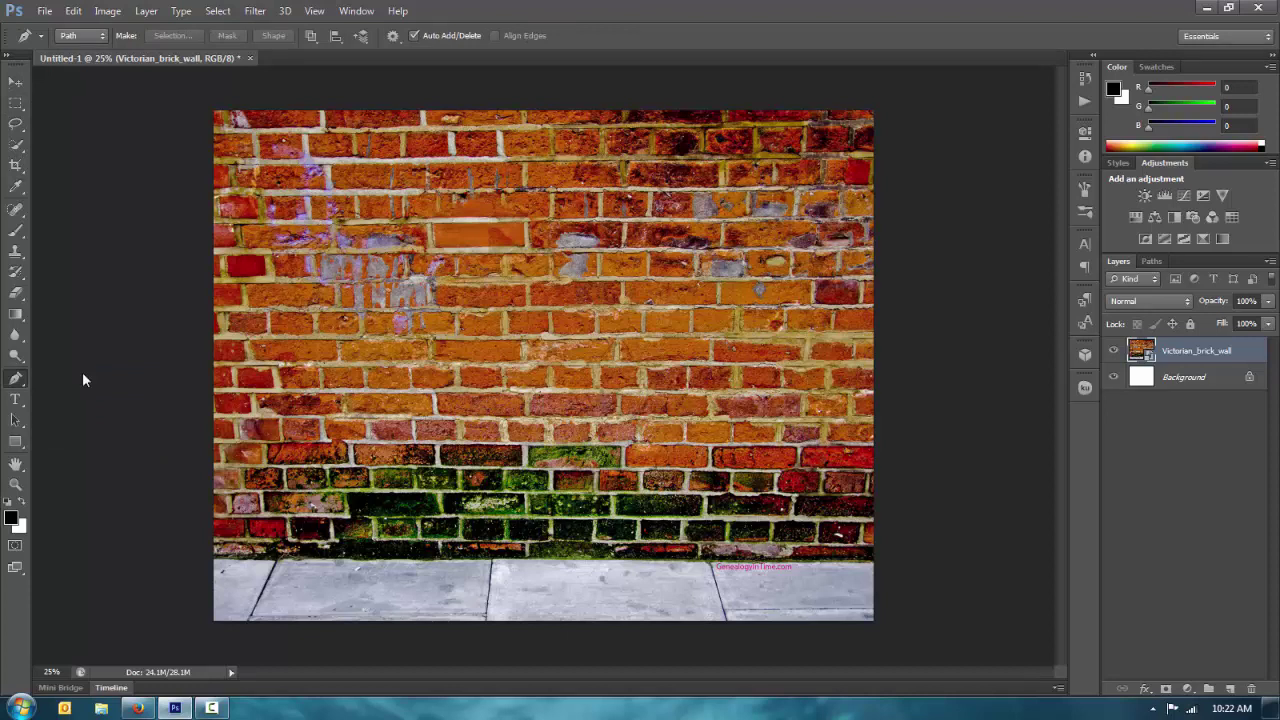
{"action": "left_click", "coordinate": [15, 399]}
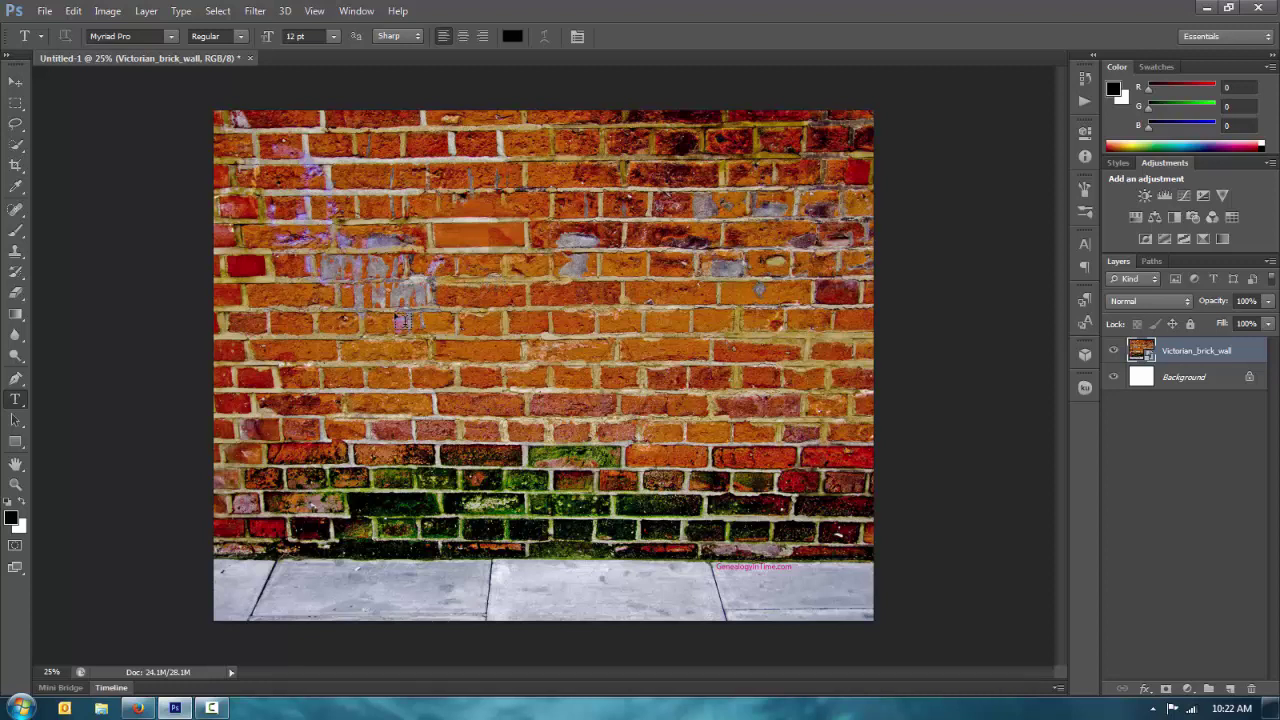
{"action": "left_click", "coordinate": [400, 316]}
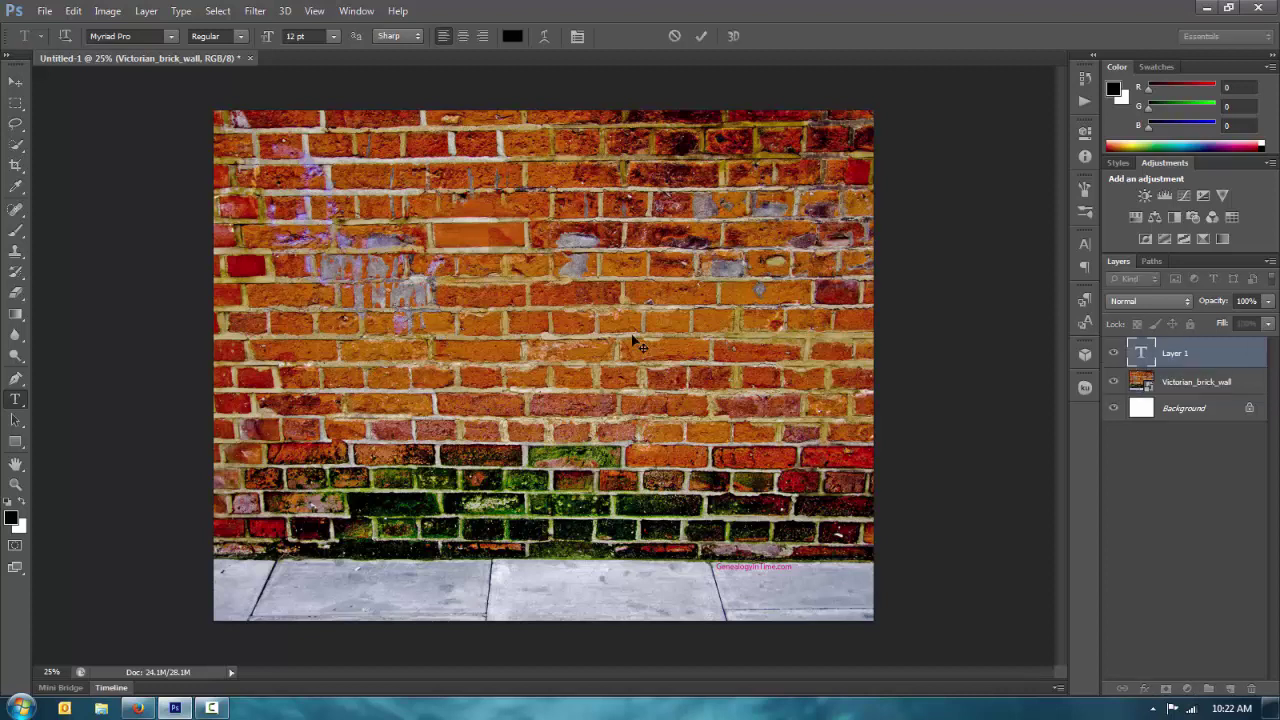
{"action": "key", "text": "ctrl+a"}
{"action": "left_click_drag", "start_coordinate": [262, 37], "coordinate": [351, 46]}
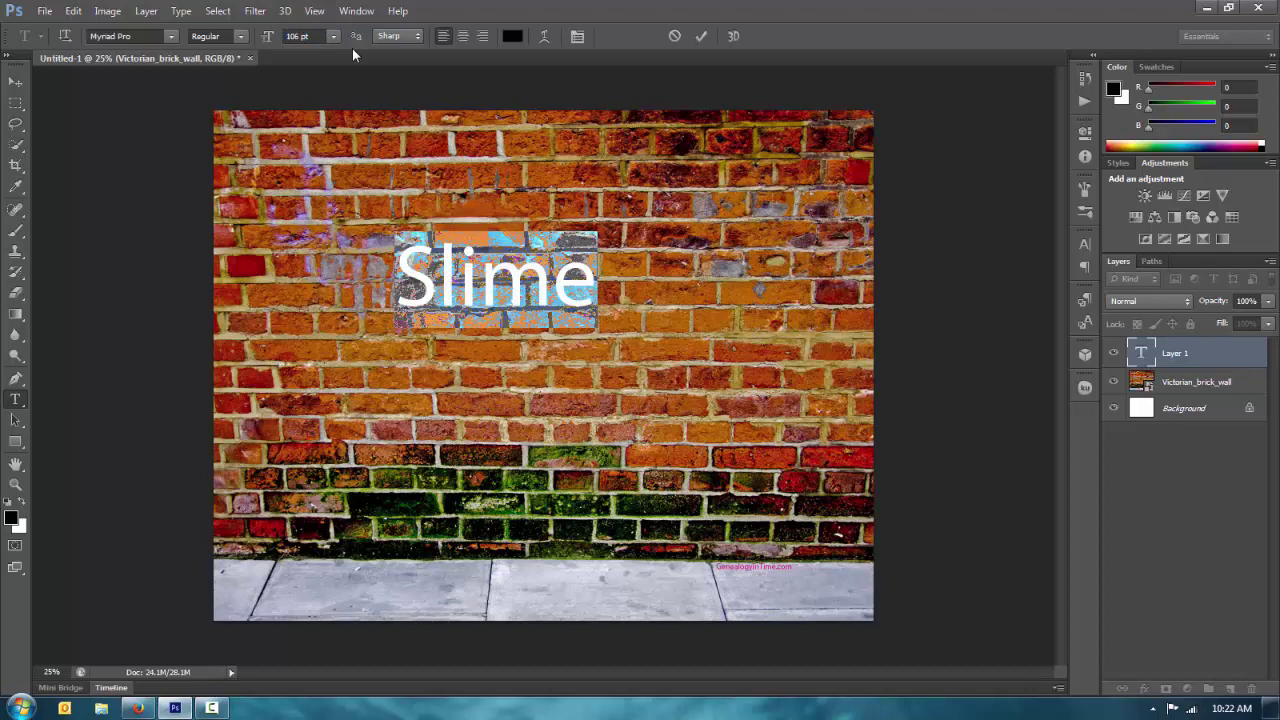
{"action": "type", "text": "Goo"}
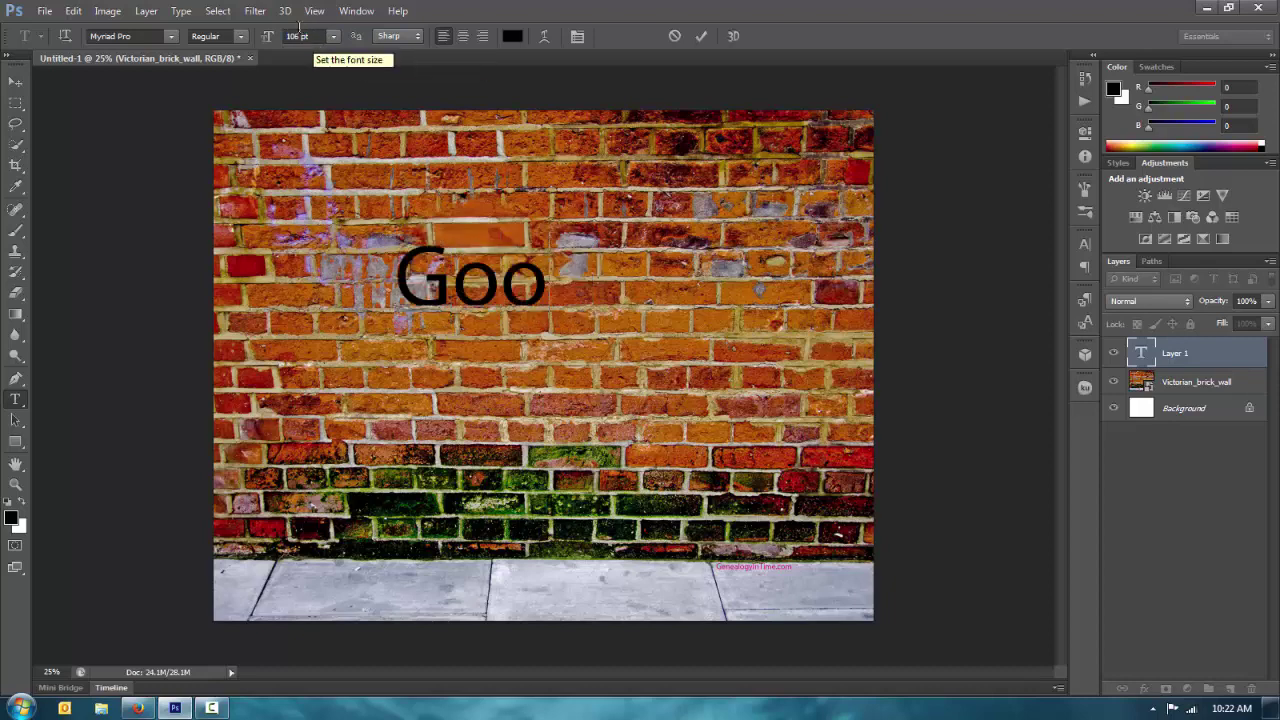
{"action": "left_click", "coordinate": [15, 81]}
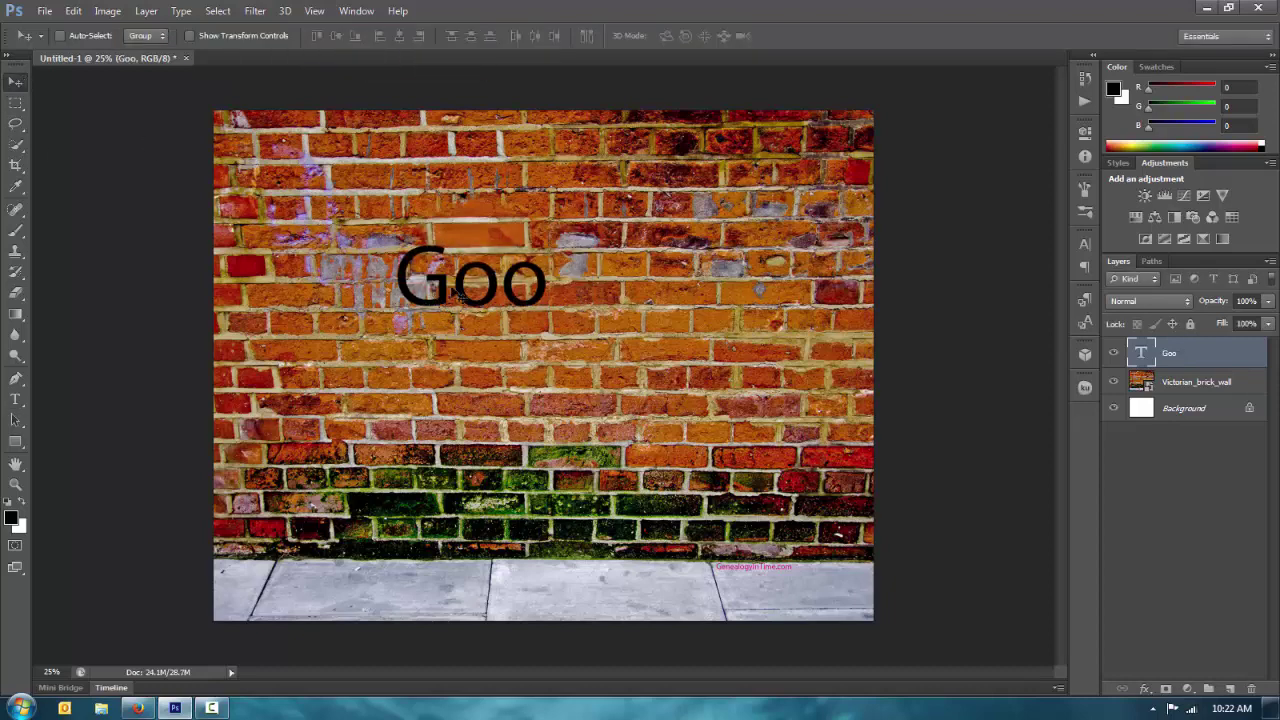
Enlarge all of the "Goo" text to 222 pt.
{"action": "key", "text": "ctrl+a"}
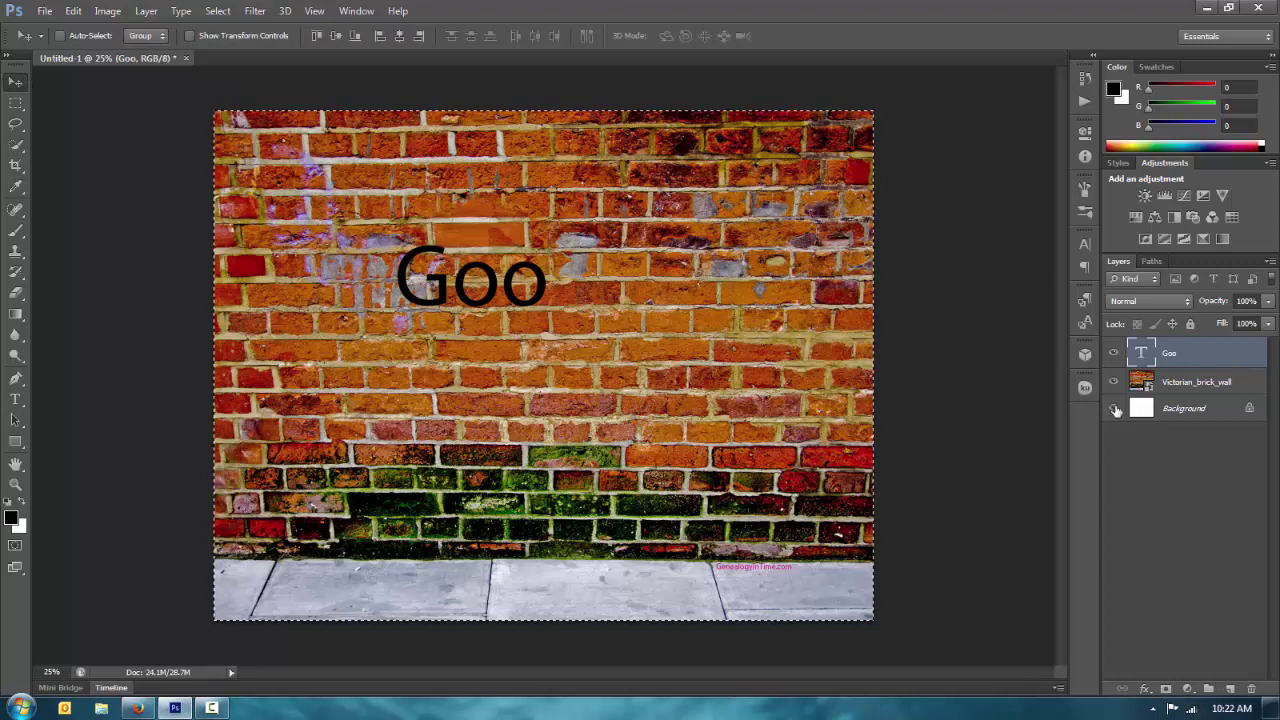
{"action": "left_click", "coordinate": [1180, 381]}
{"action": "left_click", "coordinate": [1150, 354]}
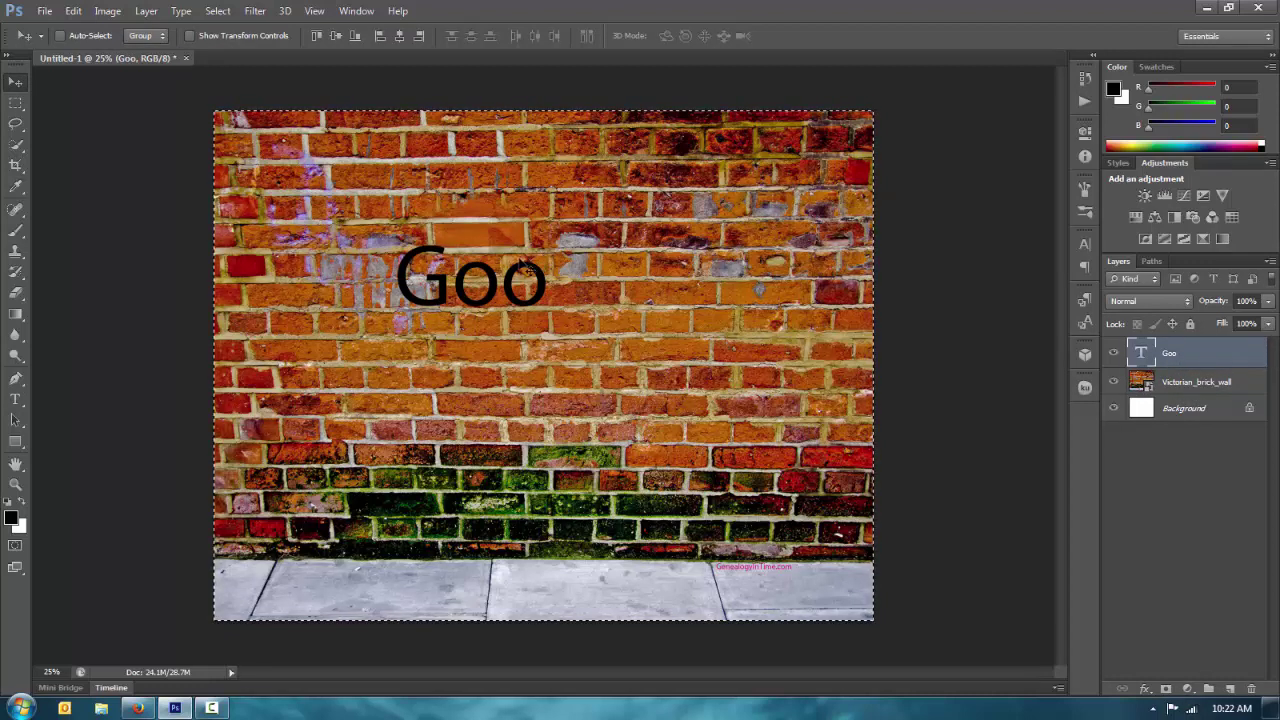
{"action": "key", "text": "t"}
{"action": "left_click", "coordinate": [480, 272]}
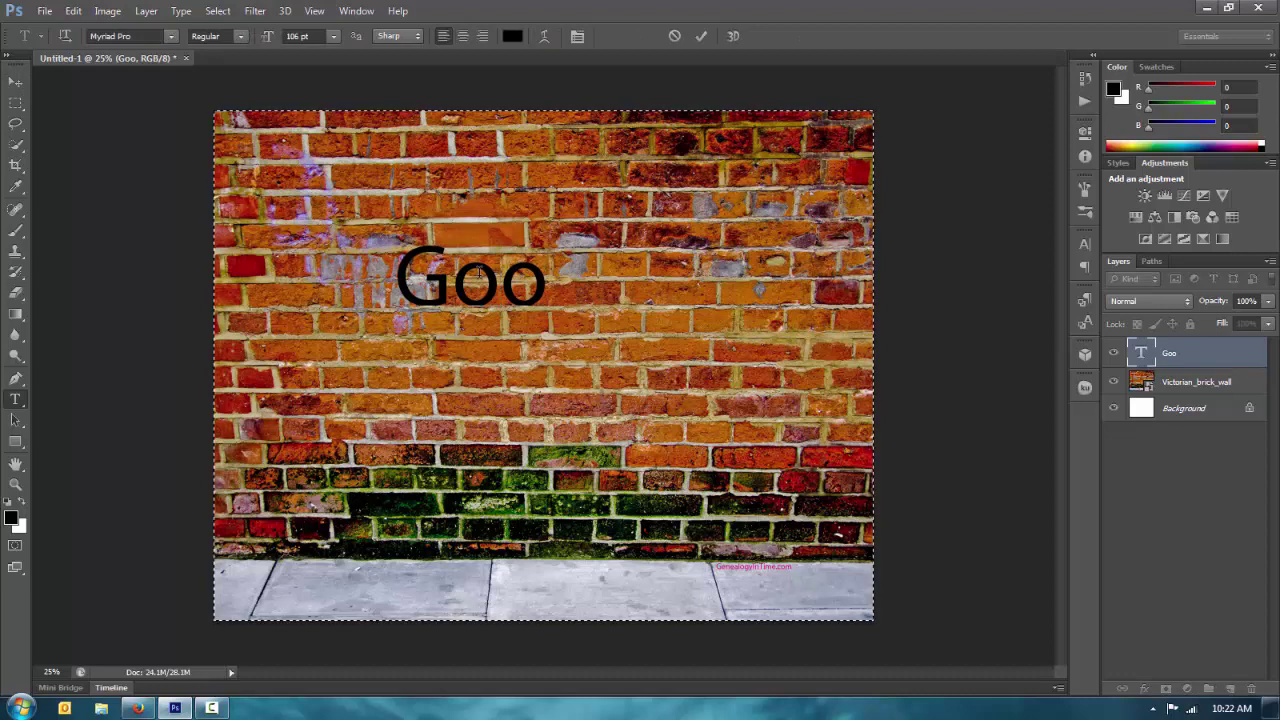
{"action": "key", "text": "ctrl+a"}
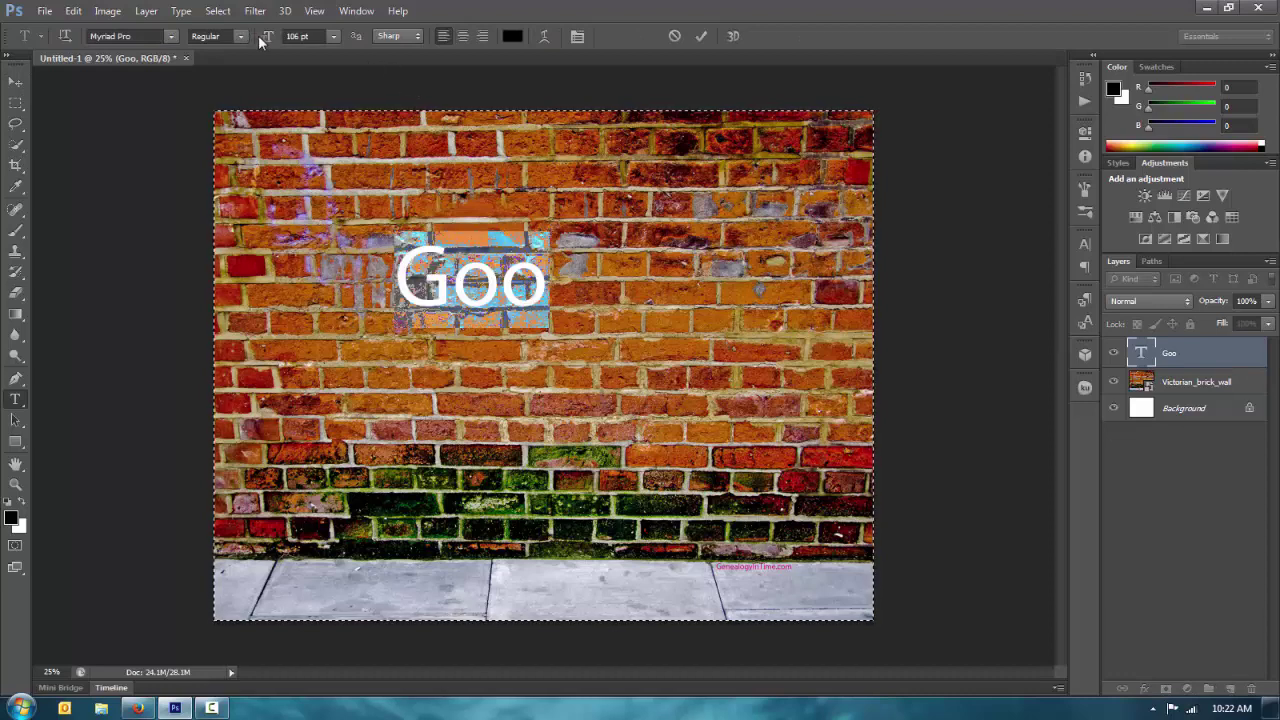
{"action": "left_click_drag", "start_coordinate": [258, 35], "coordinate": [374, 37]}
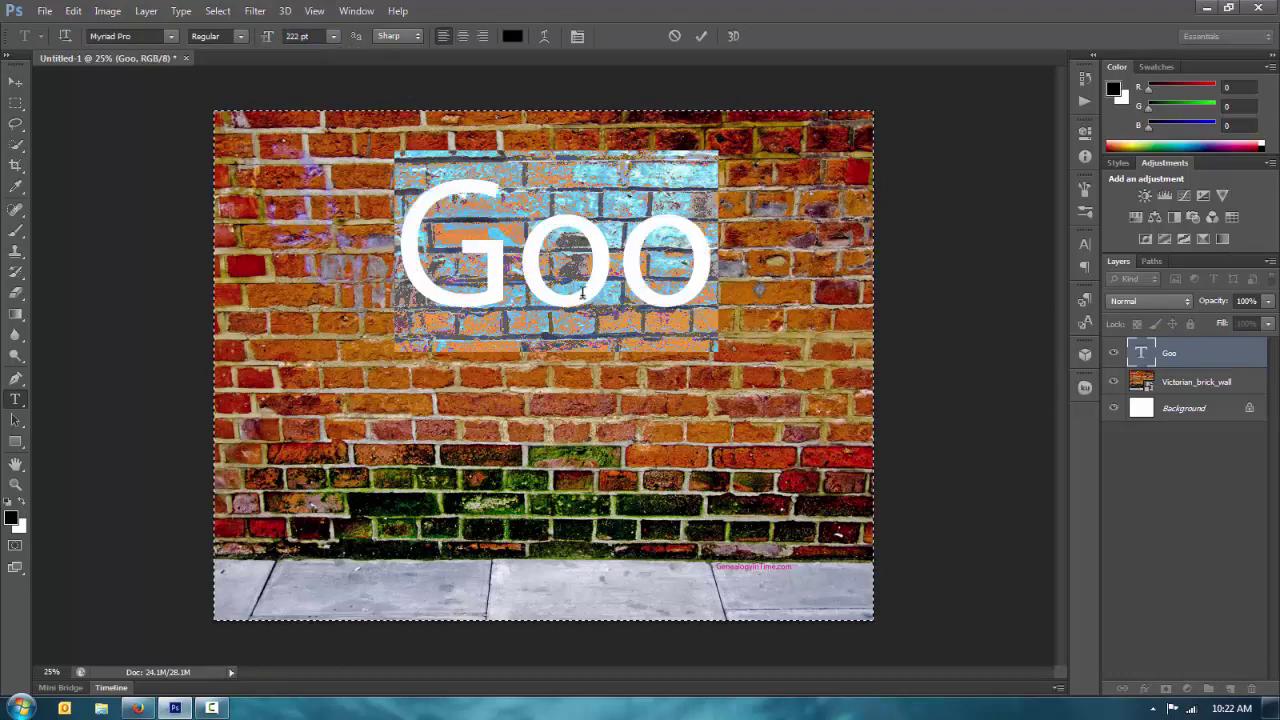
Color the "Goo" text white (ffffff) and move it slightly down and left on the wall.
{"action": "left_click", "coordinate": [512, 36]}
{"action": "left_click_drag", "start_coordinate": [440, 190], "coordinate": [352, 147]}
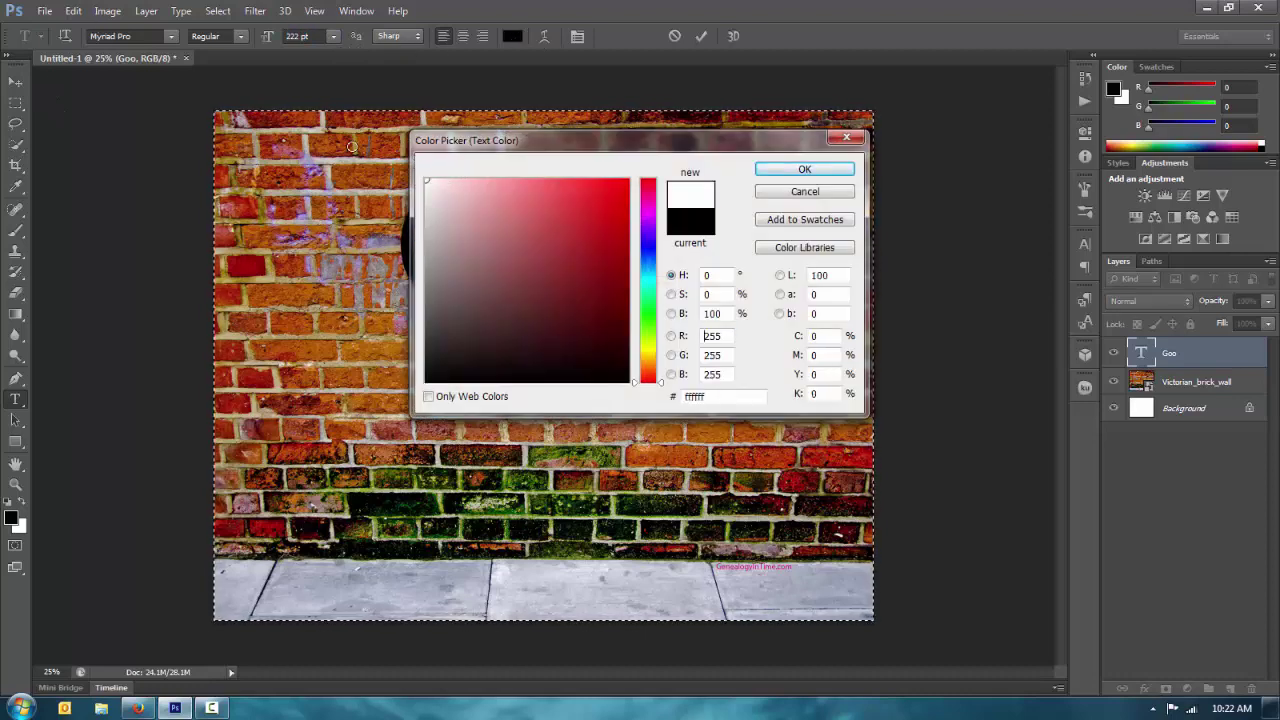
{"action": "left_click", "coordinate": [804, 169]}
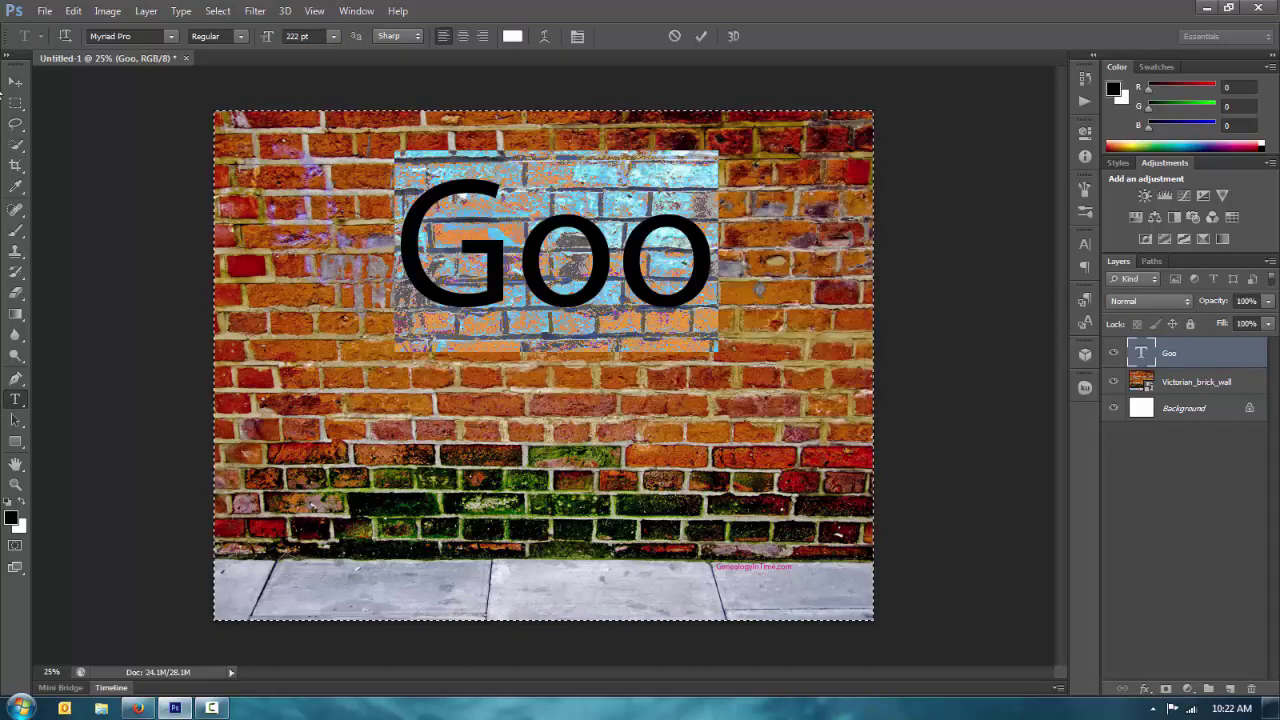
{"action": "left_click", "coordinate": [15, 81]}
{"action": "left_click_drag", "start_coordinate": [500, 300], "coordinate": [470, 322]}
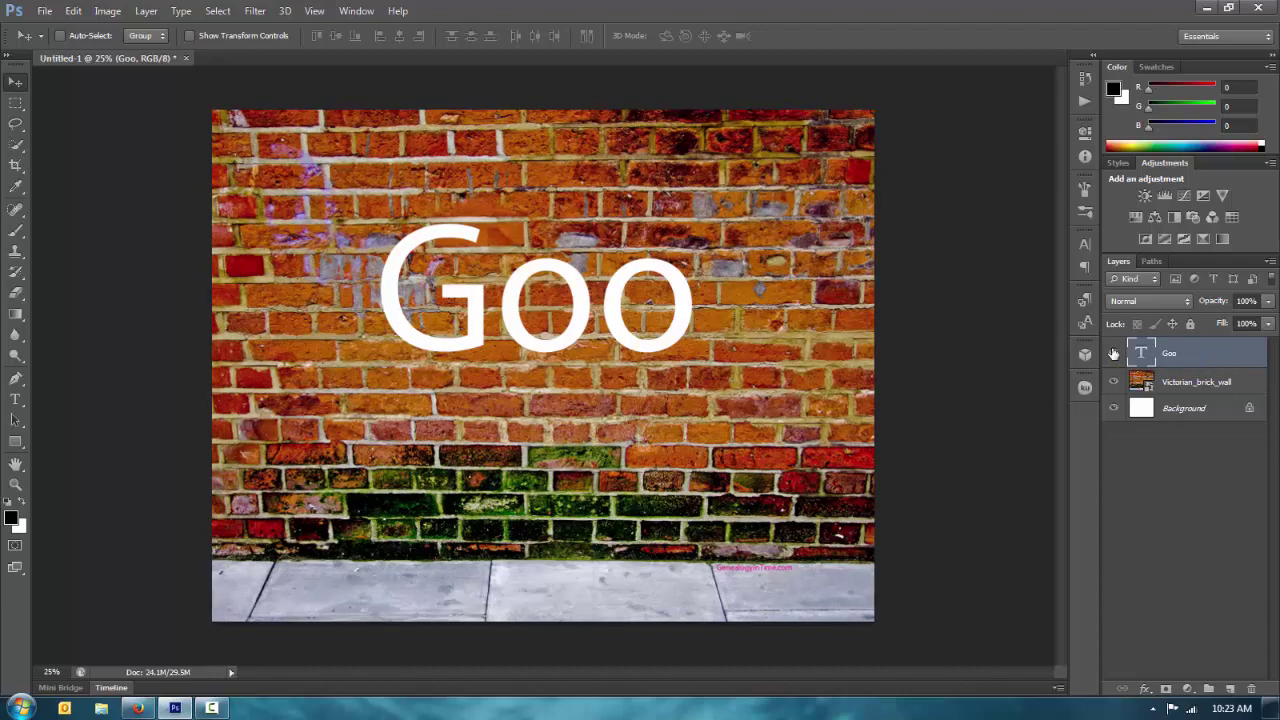
Set the Pen tool to Shape mode with a bright green fill for tracing the enlarged lettering.
{"action": "key", "text": "ctrl+plus"}
{"action": "key", "text": "ctrl+plus"}
{"action": "key", "text": "ctrl+plus"}
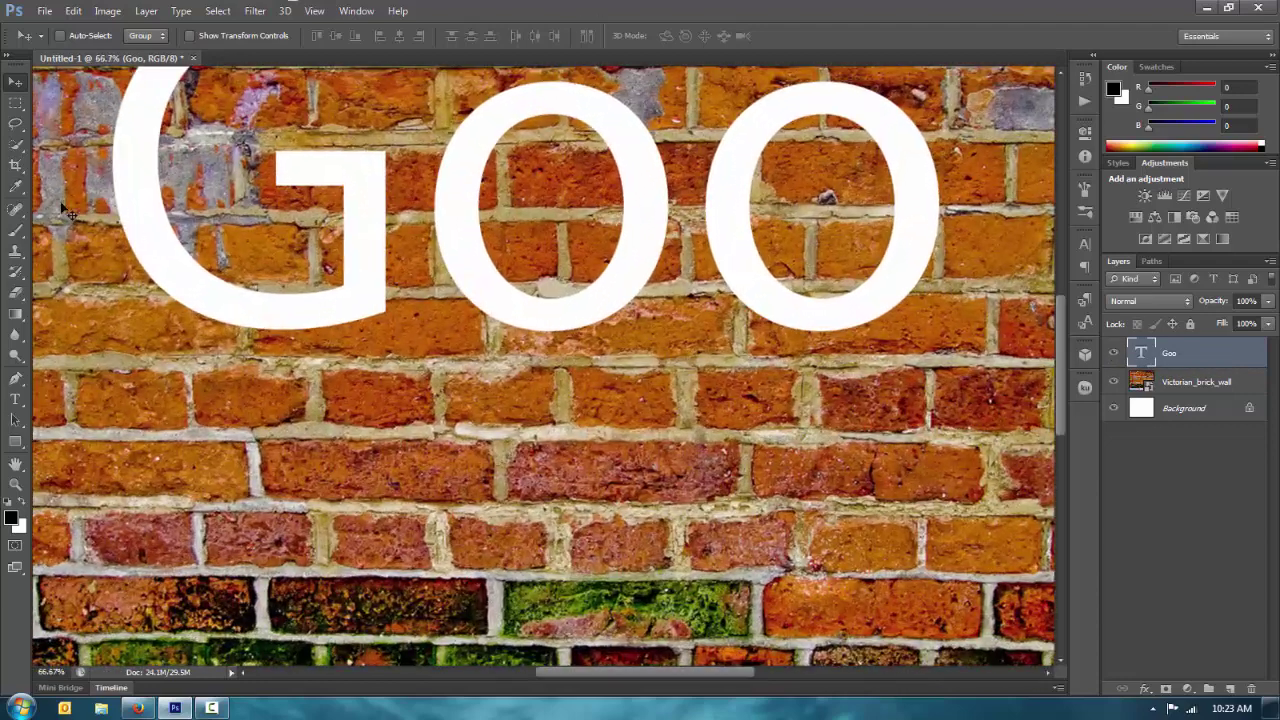
{"action": "left_click_drag", "start_coordinate": [250, 286], "coordinate": [321, 451]}
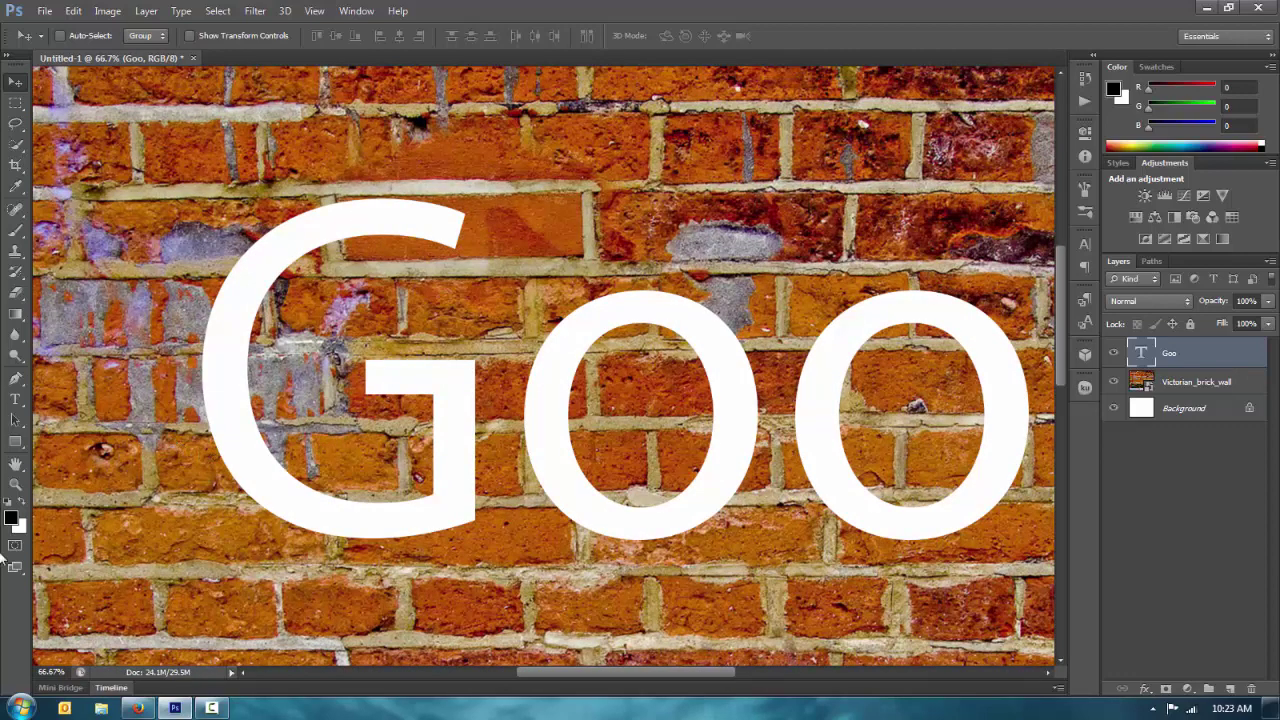
{"action": "left_click", "coordinate": [15, 378]}
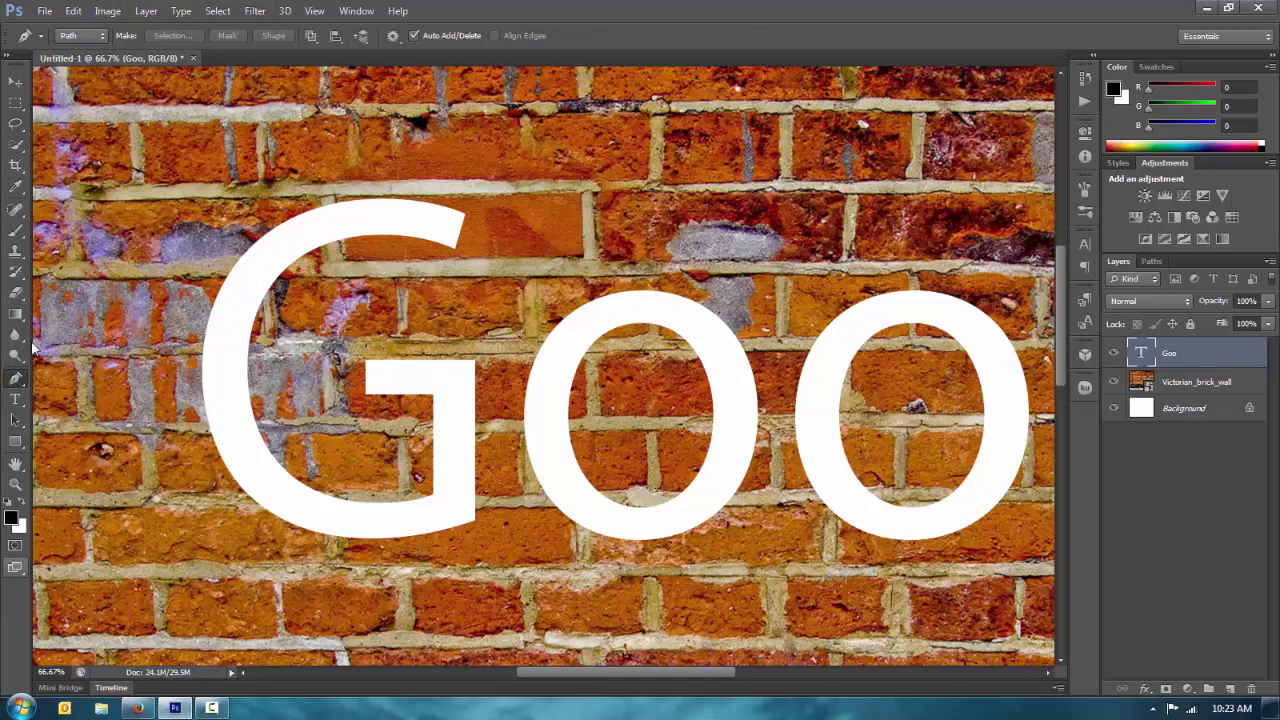
{"action": "left_click", "coordinate": [103, 35]}
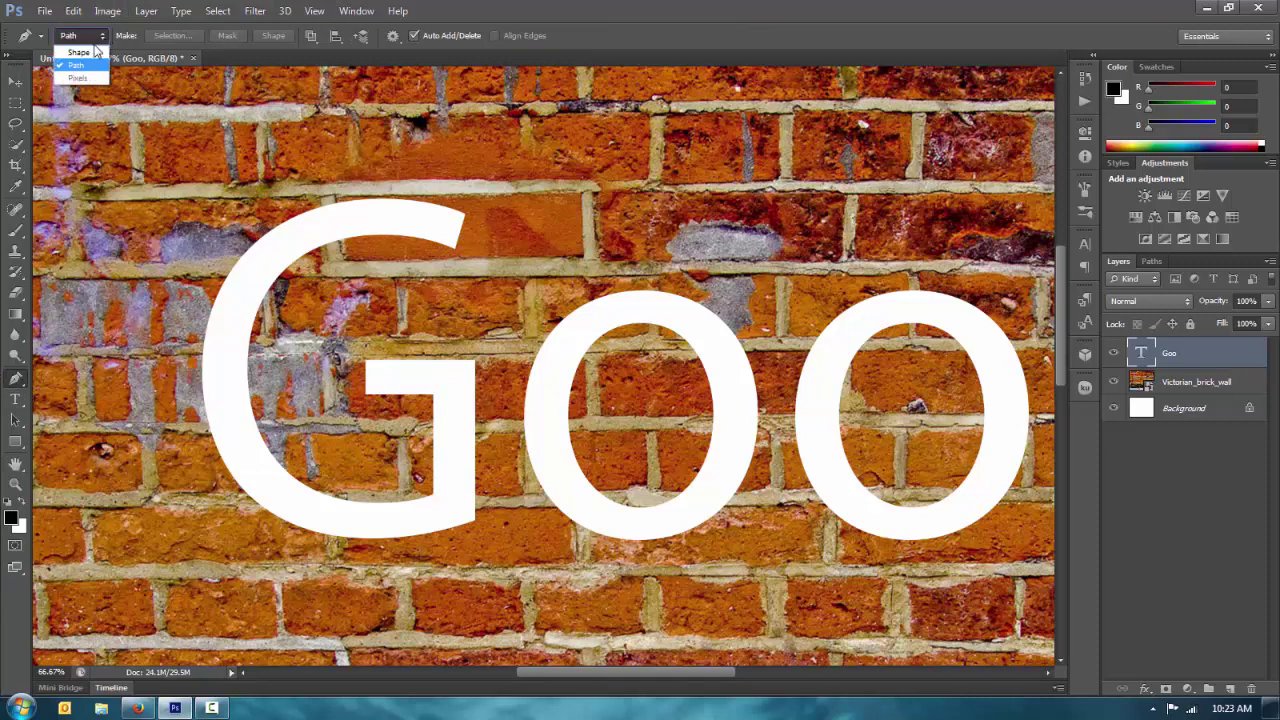
{"action": "left_click", "coordinate": [84, 52]}
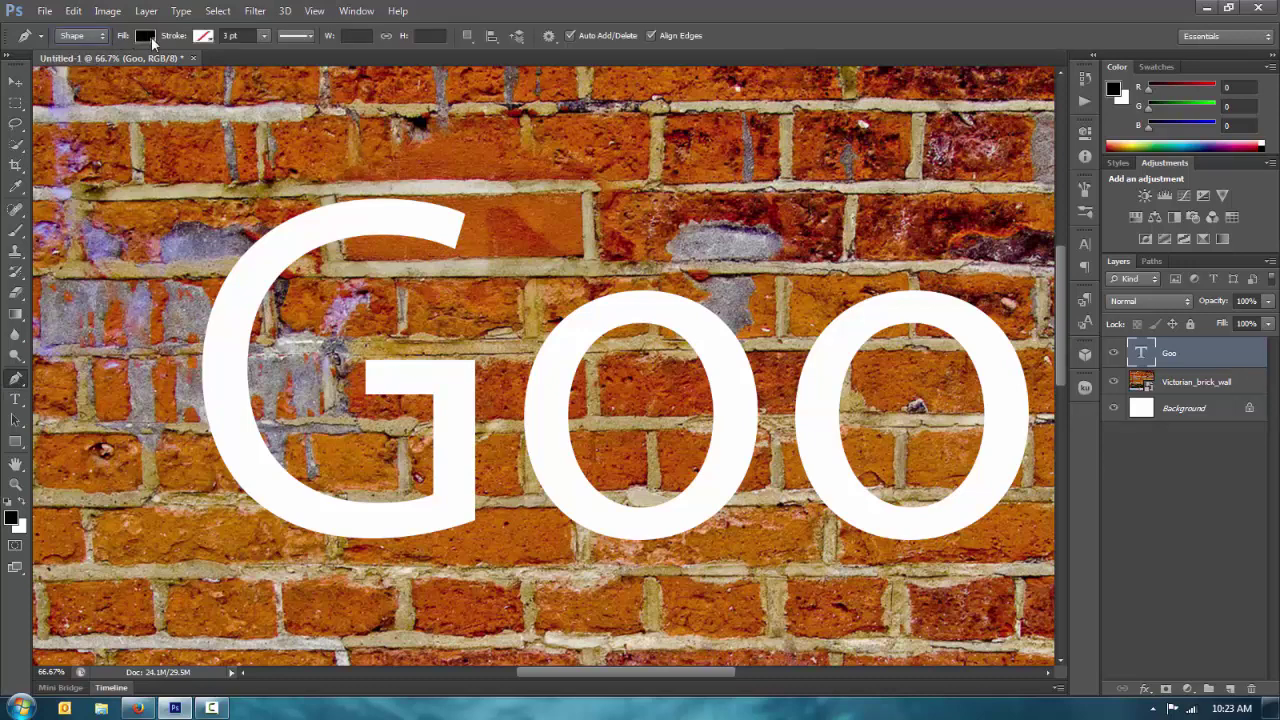
{"action": "left_click", "coordinate": [145, 36]}
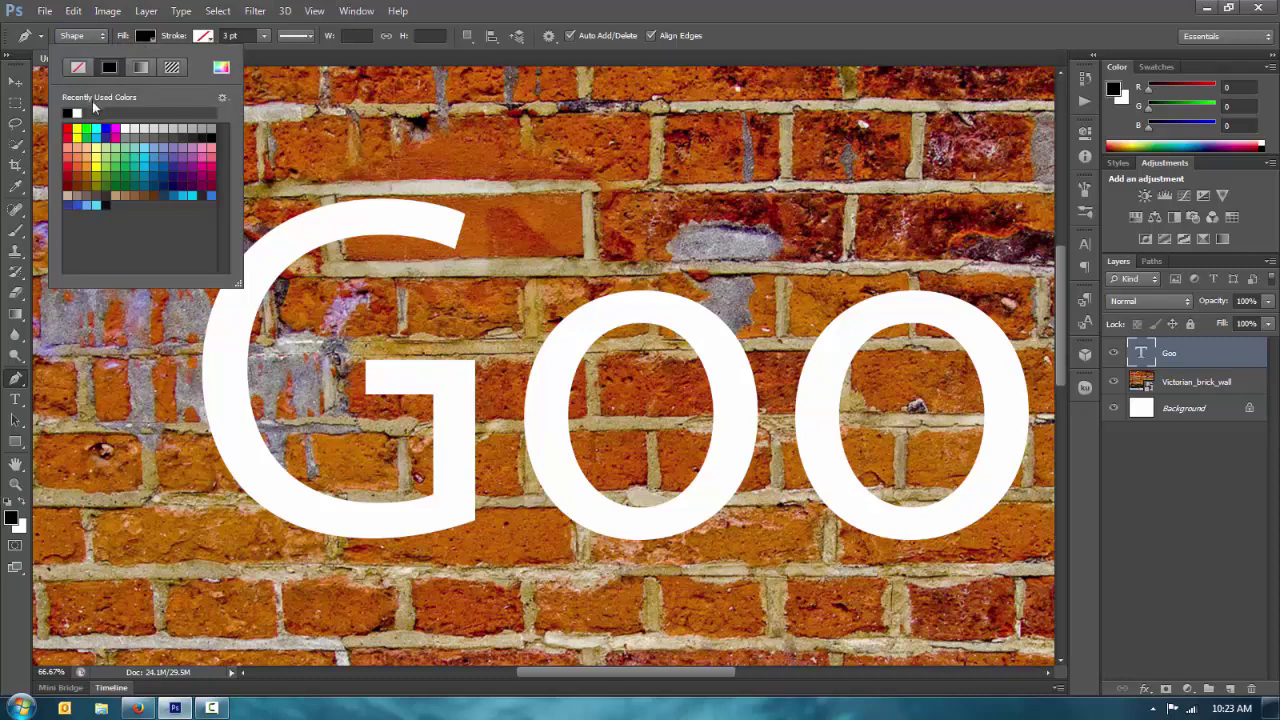
{"action": "left_click", "coordinate": [86, 129]}
{"action": "left_click", "coordinate": [262, 145]}
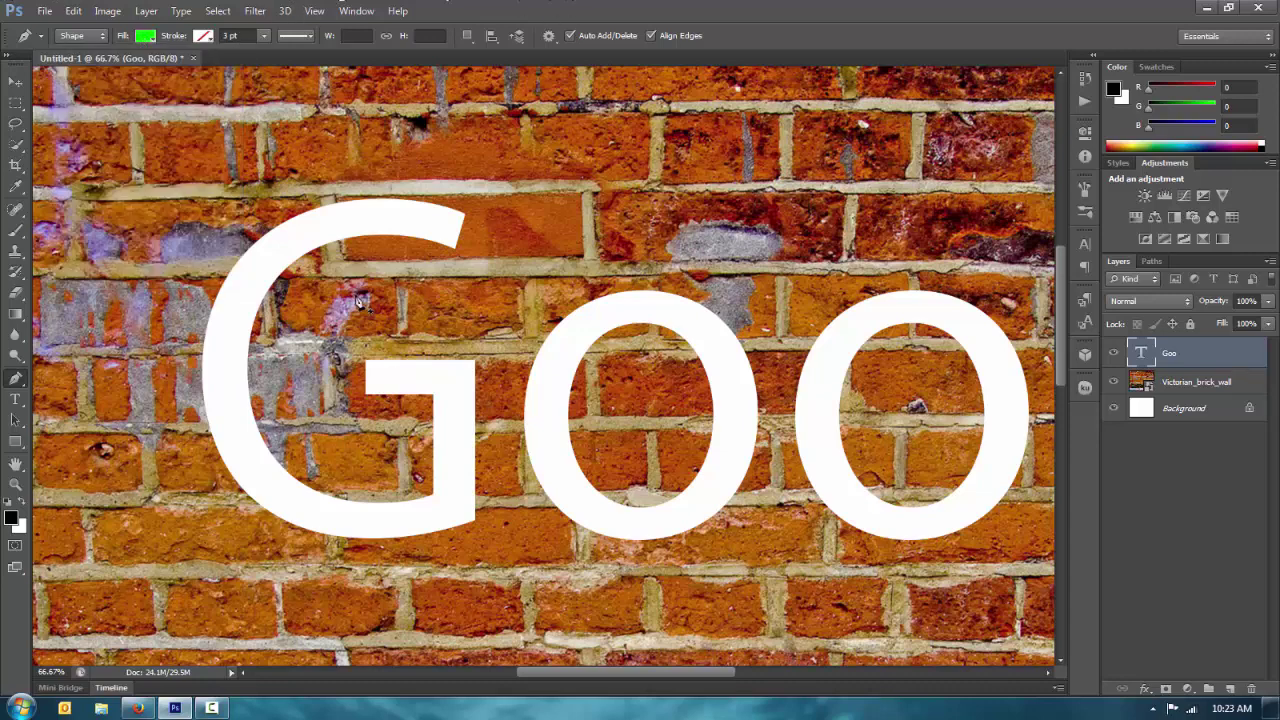
Trace the inner curve of the "G" with the Pen tool, from its upper tip around to the base of the stem.
{"action": "left_click", "coordinate": [462, 212]}
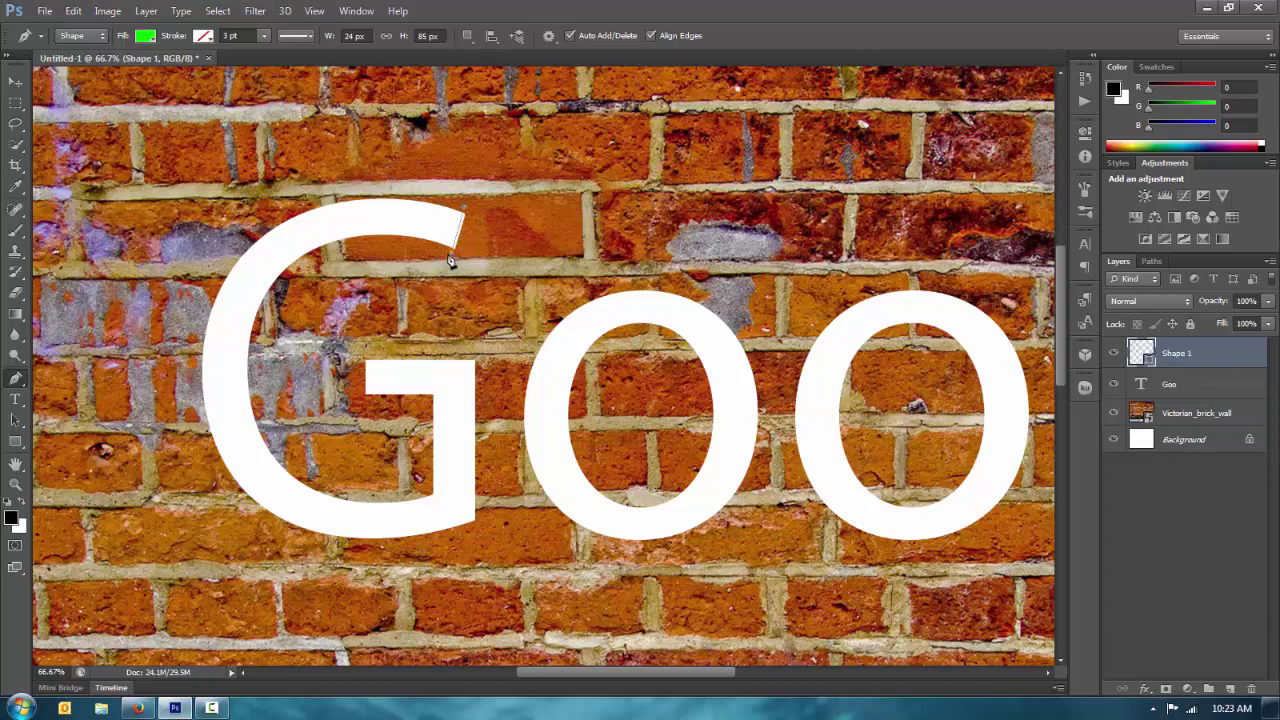
{"action": "left_click_drag", "start_coordinate": [453, 258], "coordinate": [412, 216]}
{"action": "left_click_drag", "start_coordinate": [315, 251], "coordinate": [307, 294]}
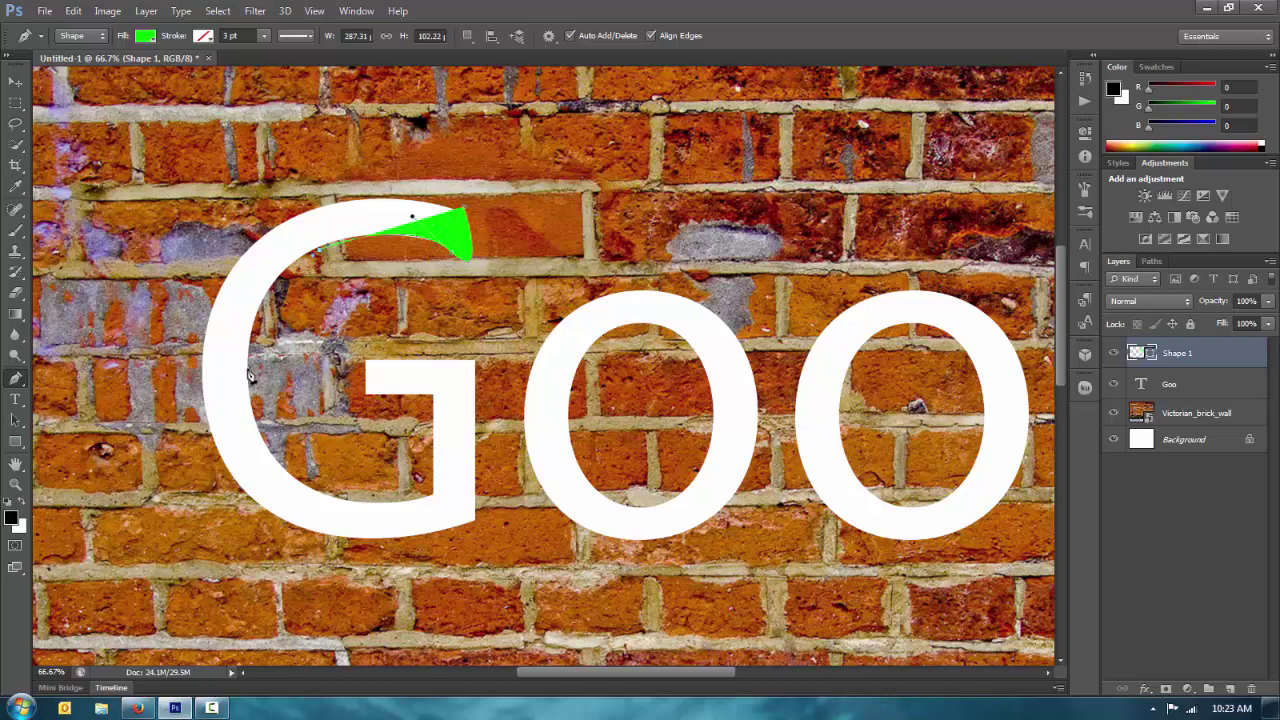
{"action": "left_click_drag", "start_coordinate": [248, 368], "coordinate": [261, 450]}
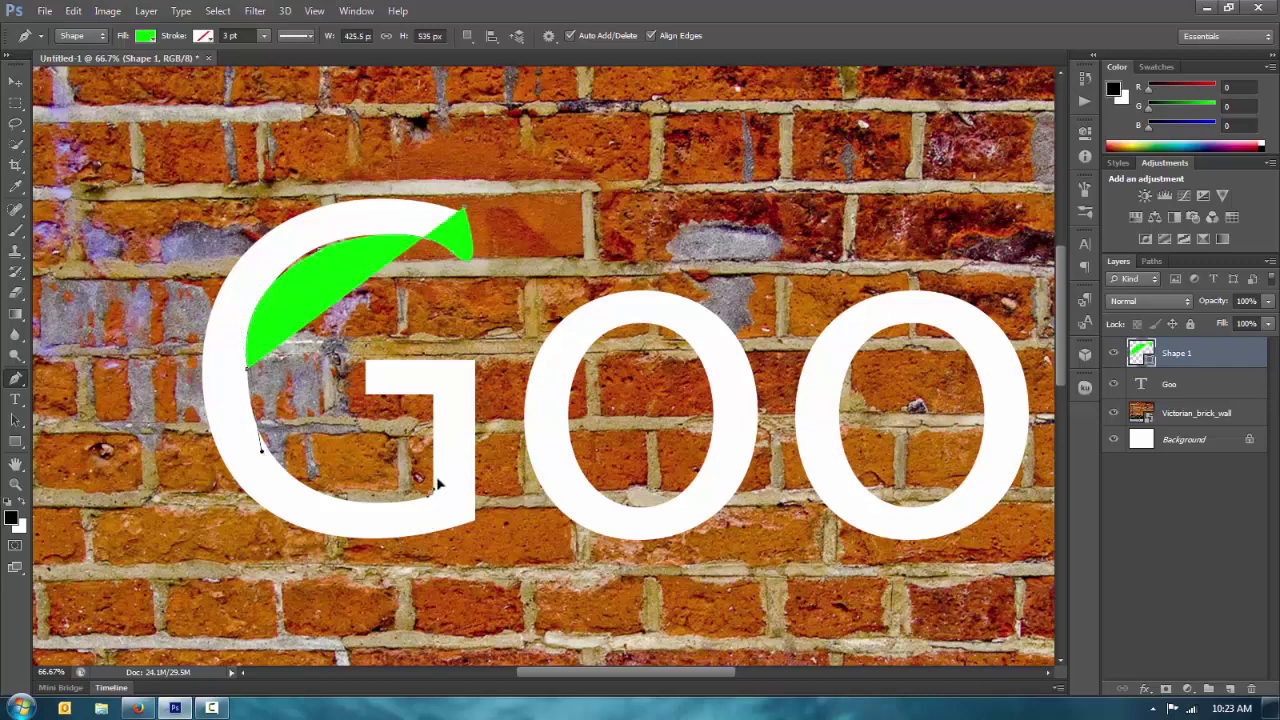
{"action": "left_click_drag", "start_coordinate": [437, 485], "coordinate": [533, 447]}
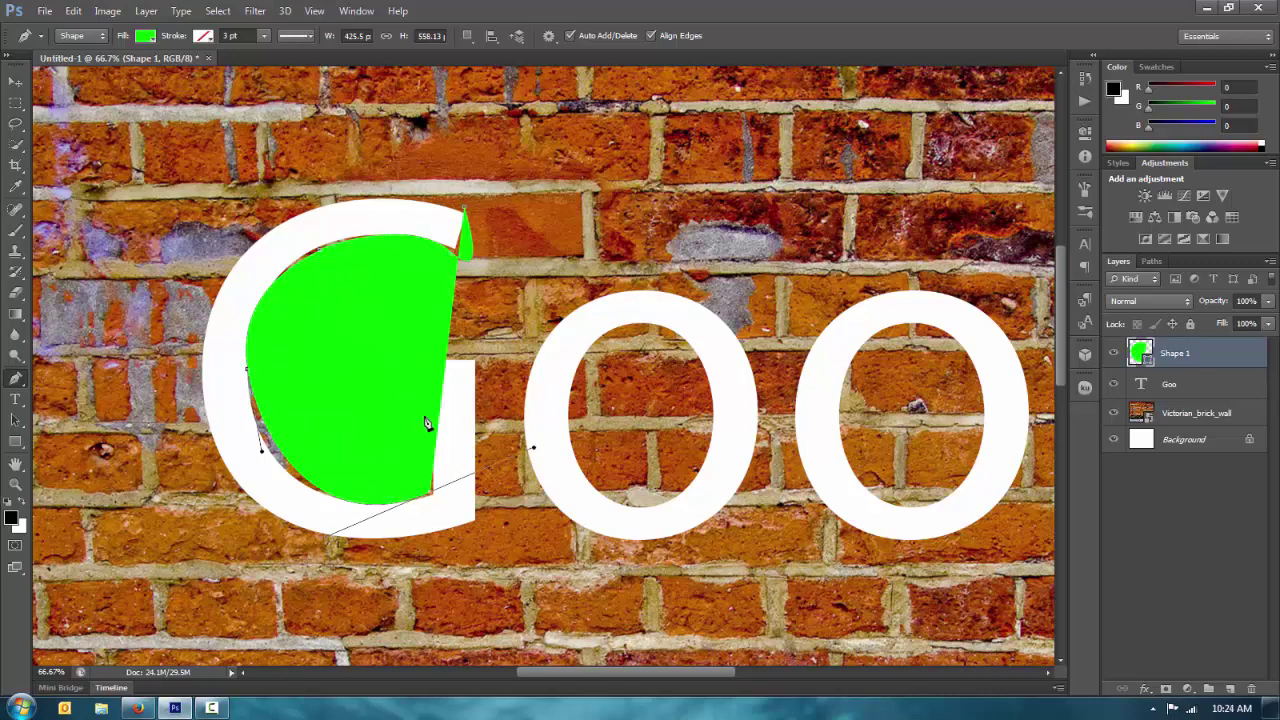
With the shape layer lowered to 44% opacity, trace the G's crossbar and outer edge to a closed outline, and restore 100% opacity.
{"action": "left_click_drag", "start_coordinate": [1211, 305], "coordinate": [1168, 311]}
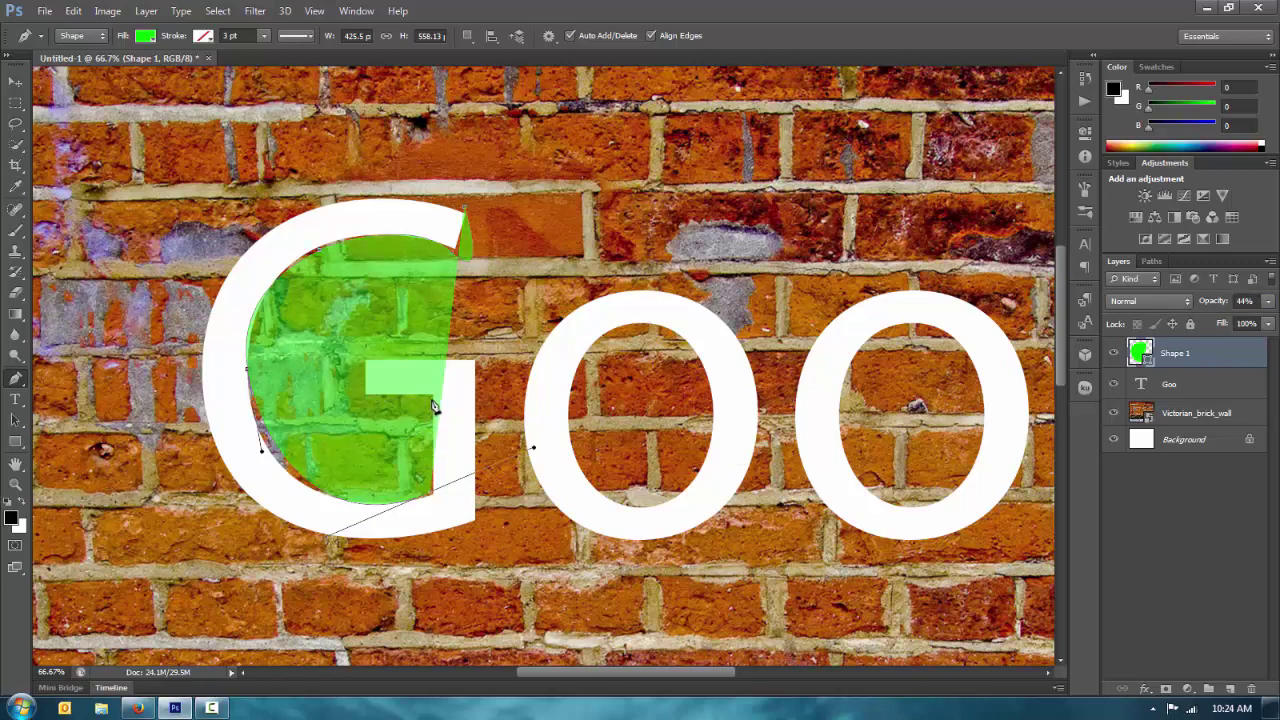
{"action": "left_click_drag", "start_coordinate": [432, 396], "coordinate": [479, 397]}
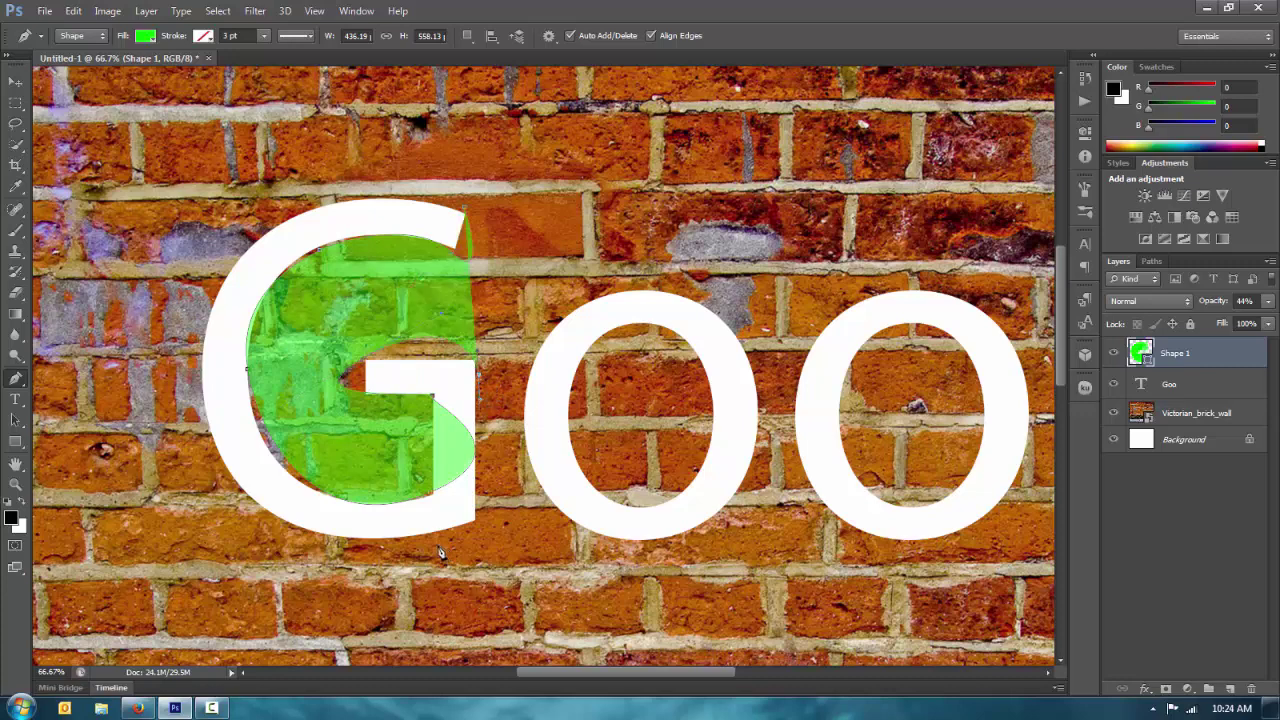
{"action": "left_click_drag", "start_coordinate": [430, 540], "coordinate": [338, 515]}
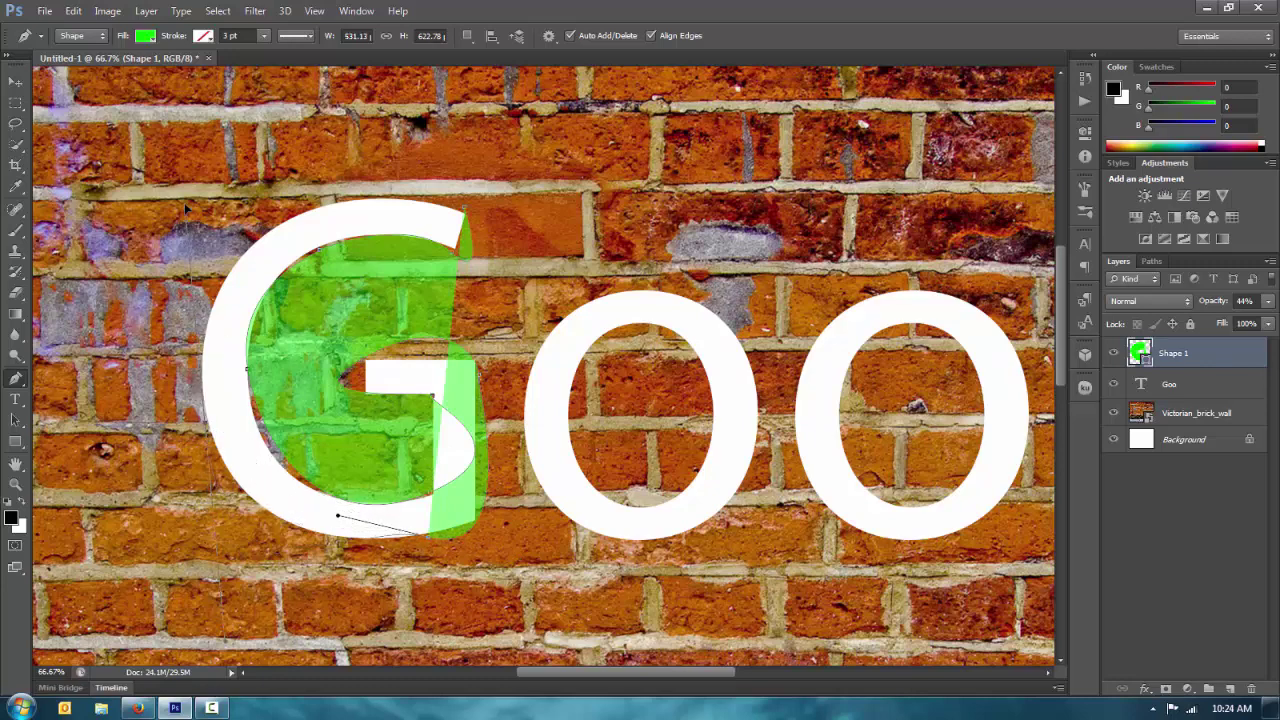
{"action": "left_click_drag", "start_coordinate": [198, 188], "coordinate": [290, 100]}
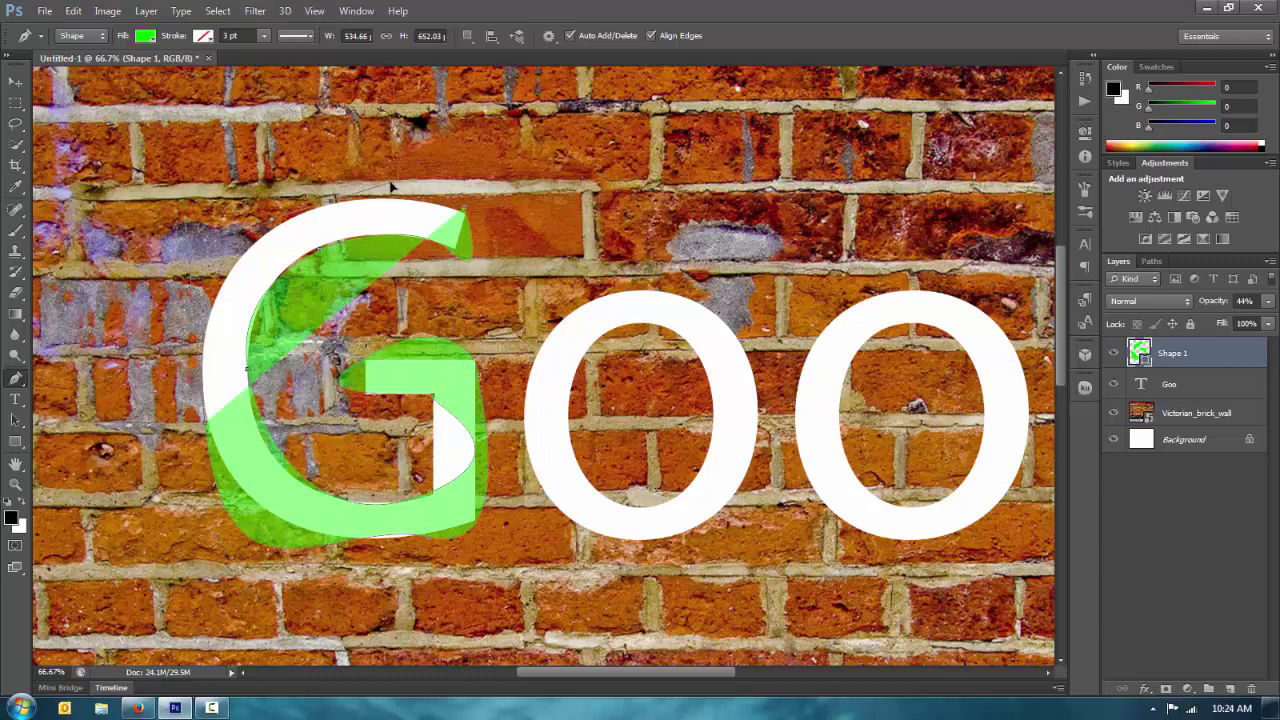
{"action": "left_click", "coordinate": [460, 195]}
{"action": "left_click", "coordinate": [466, 212]}
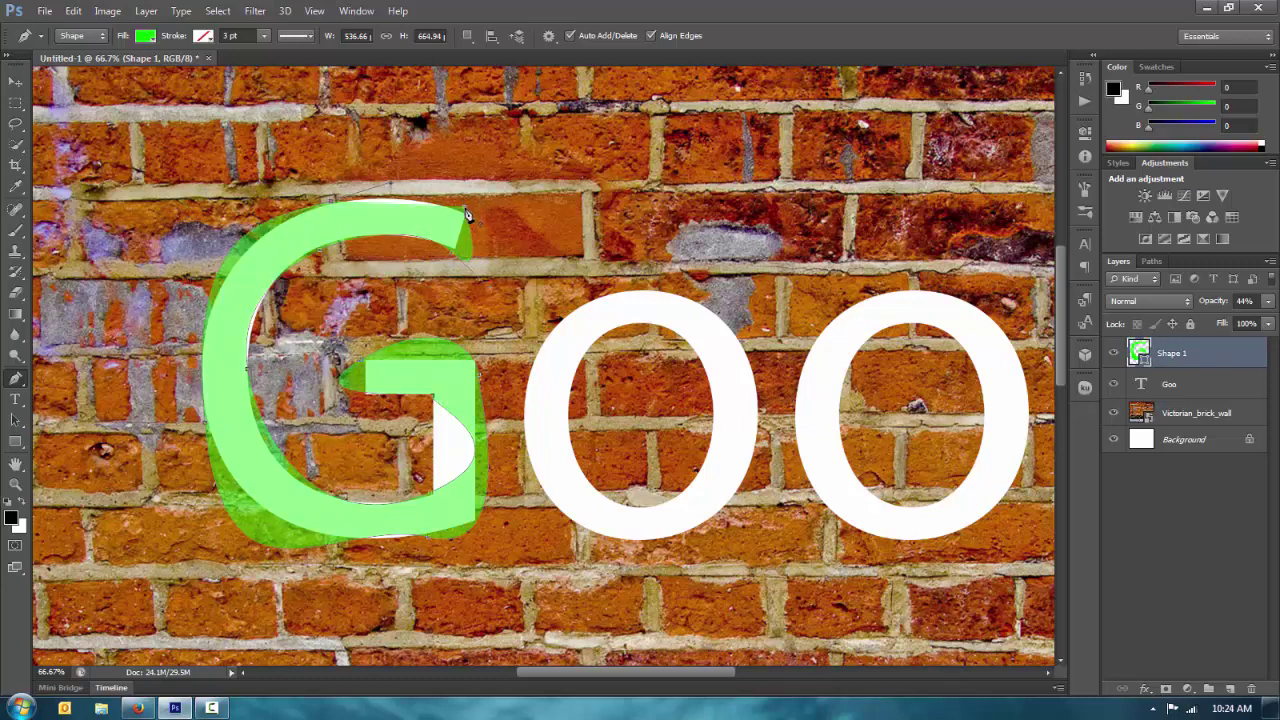
{"action": "left_click", "coordinate": [484, 221]}
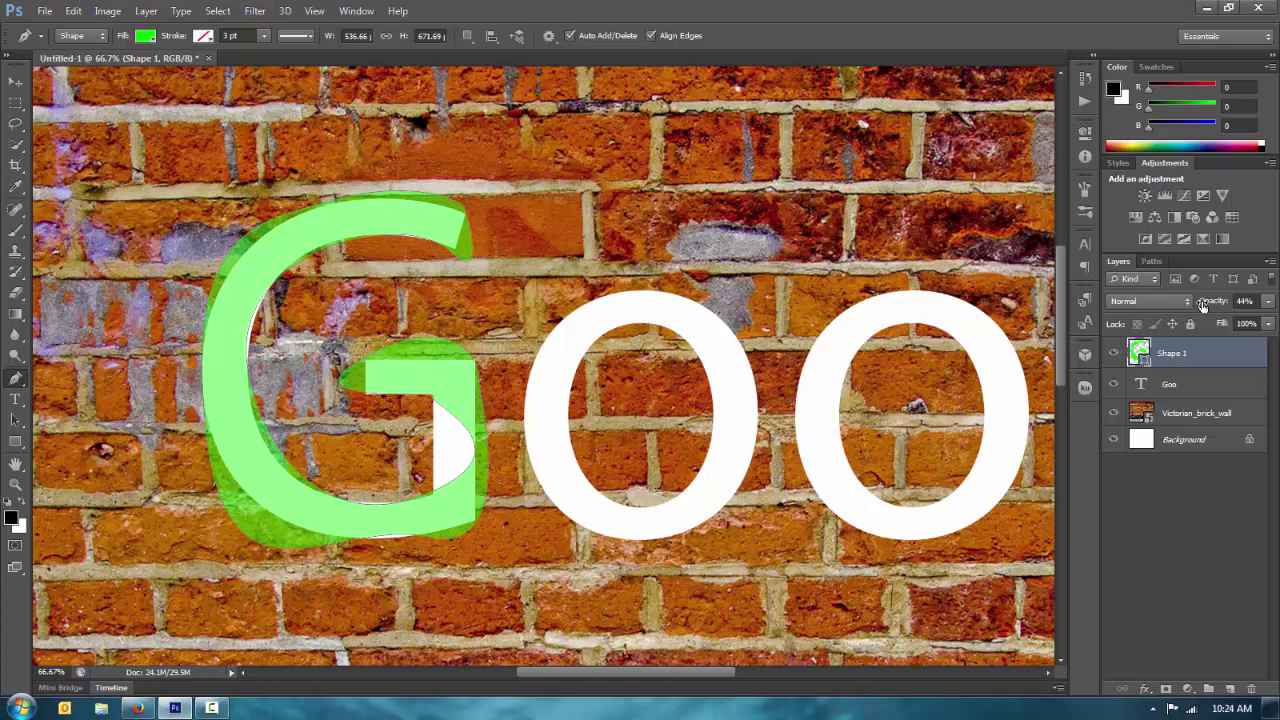
{"action": "left_click_drag", "start_coordinate": [1203, 303], "coordinate": [1250, 303]}
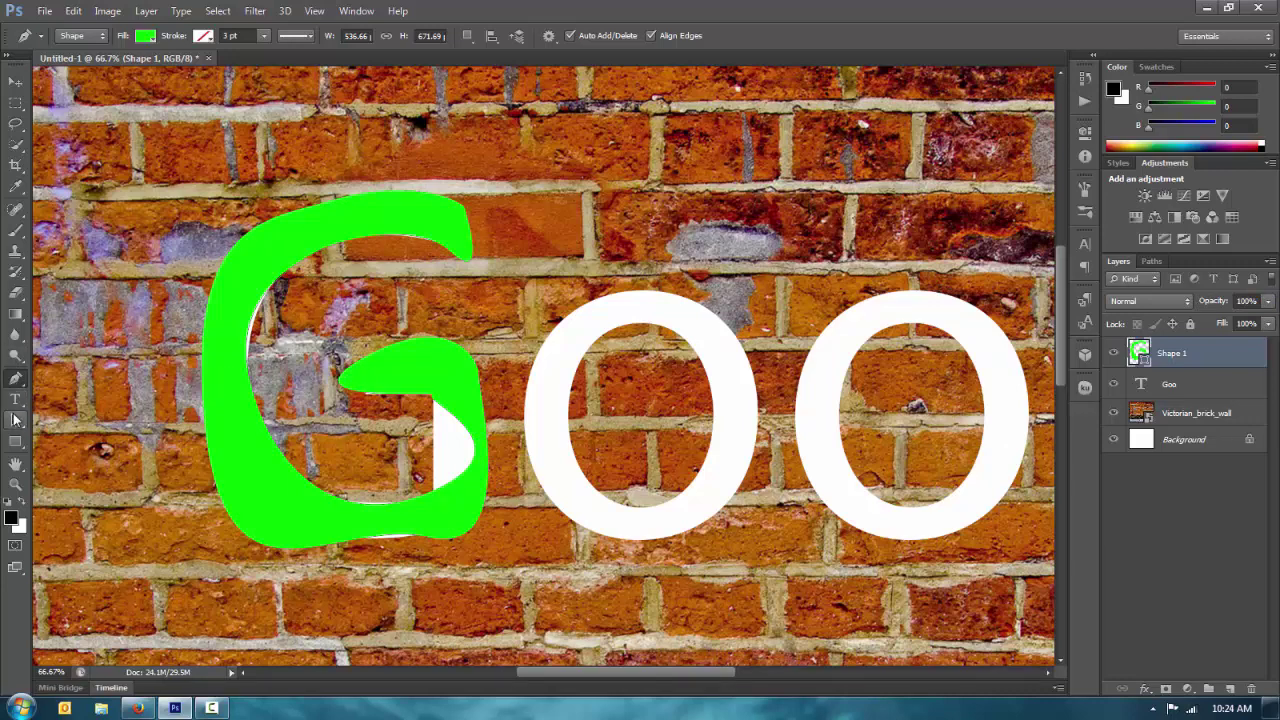
Use the Convert Point tool to reshape the inner curve beside the G's stem and pull the stem's foot down into a drip.
{"action": "key", "text": "a"}
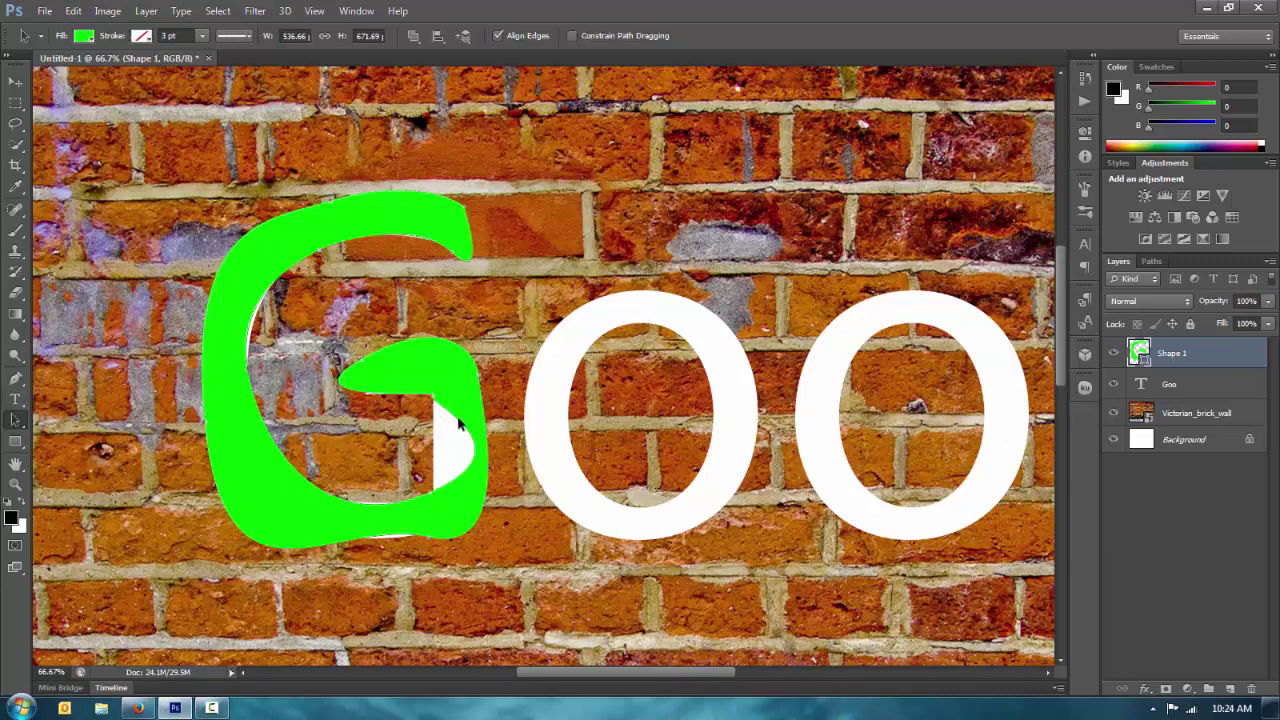
{"action": "left_click_drag", "start_coordinate": [15, 378], "coordinate": [120, 443]}
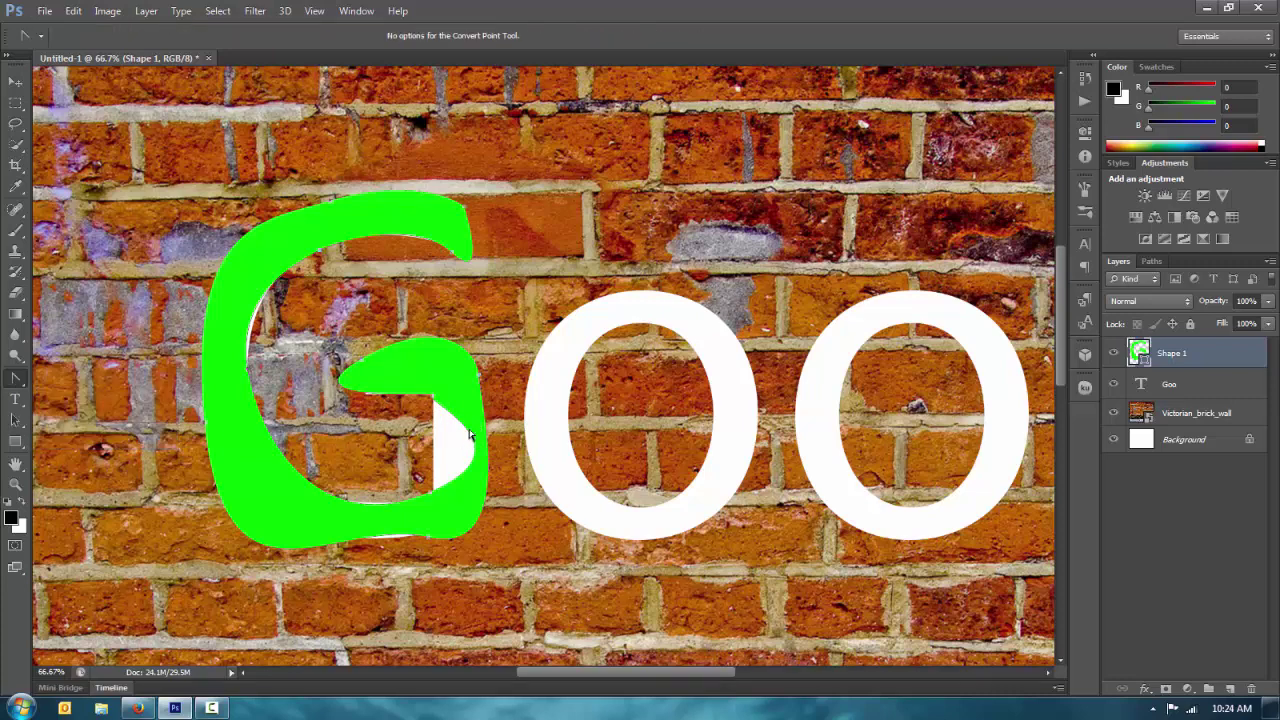
{"action": "left_click", "coordinate": [432, 493]}
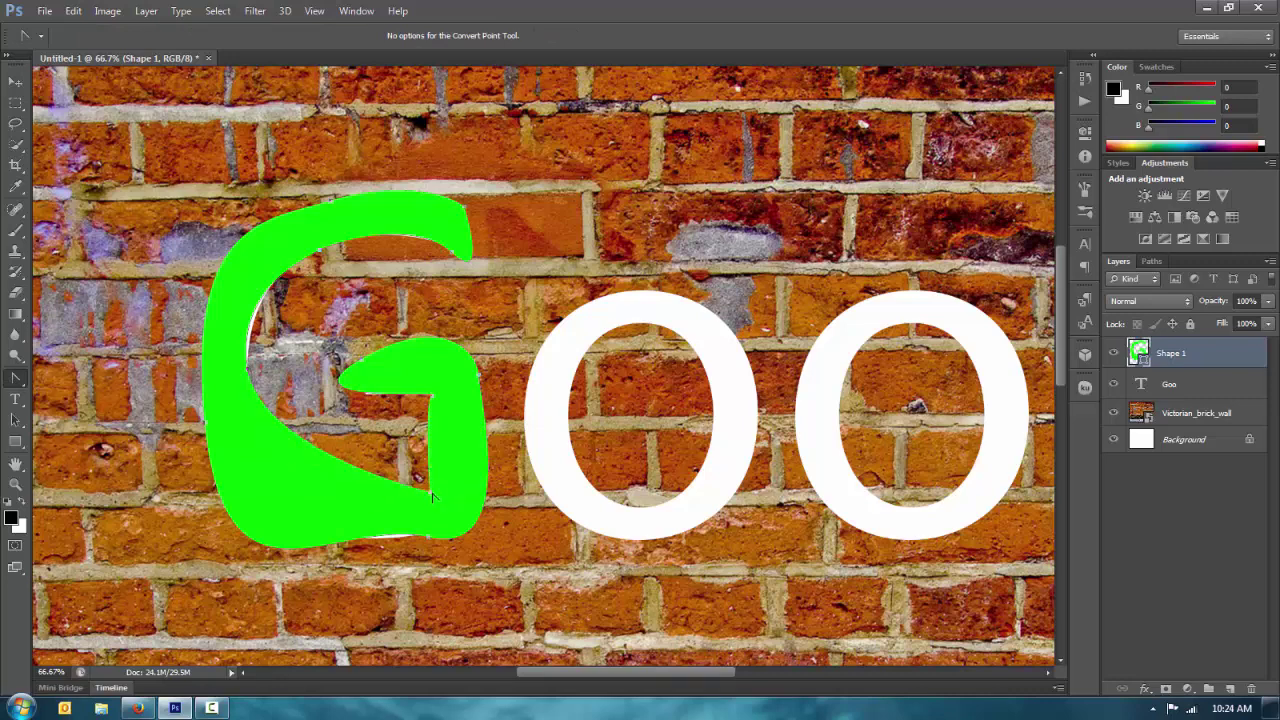
{"action": "left_click_drag", "start_coordinate": [366, 468], "coordinate": [474, 436]}
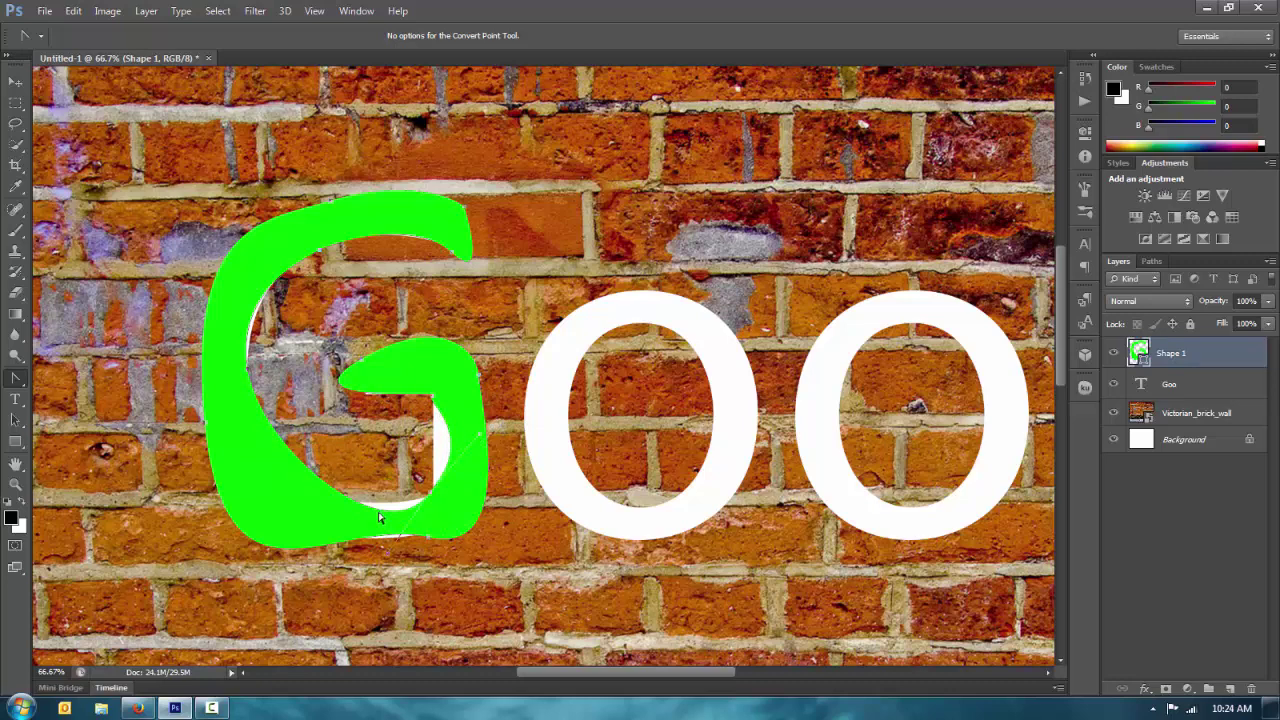
{"action": "left_click_drag", "start_coordinate": [385, 559], "coordinate": [336, 532]}
{"action": "left_click_drag", "start_coordinate": [447, 535], "coordinate": [418, 413]}
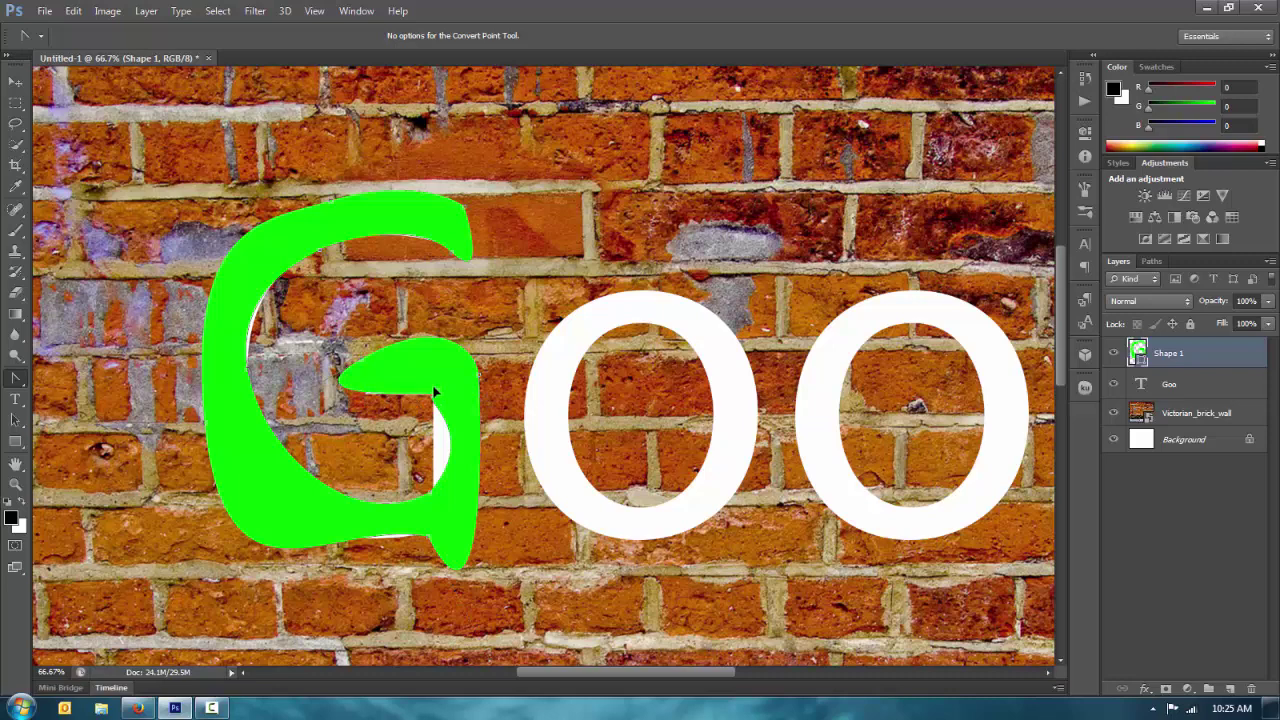
Curl the end of the G's crossbar into a rounded downward blob and round the outer shoulder where it meets the stem.
{"action": "left_click_drag", "start_coordinate": [459, 455], "coordinate": [364, 450]}
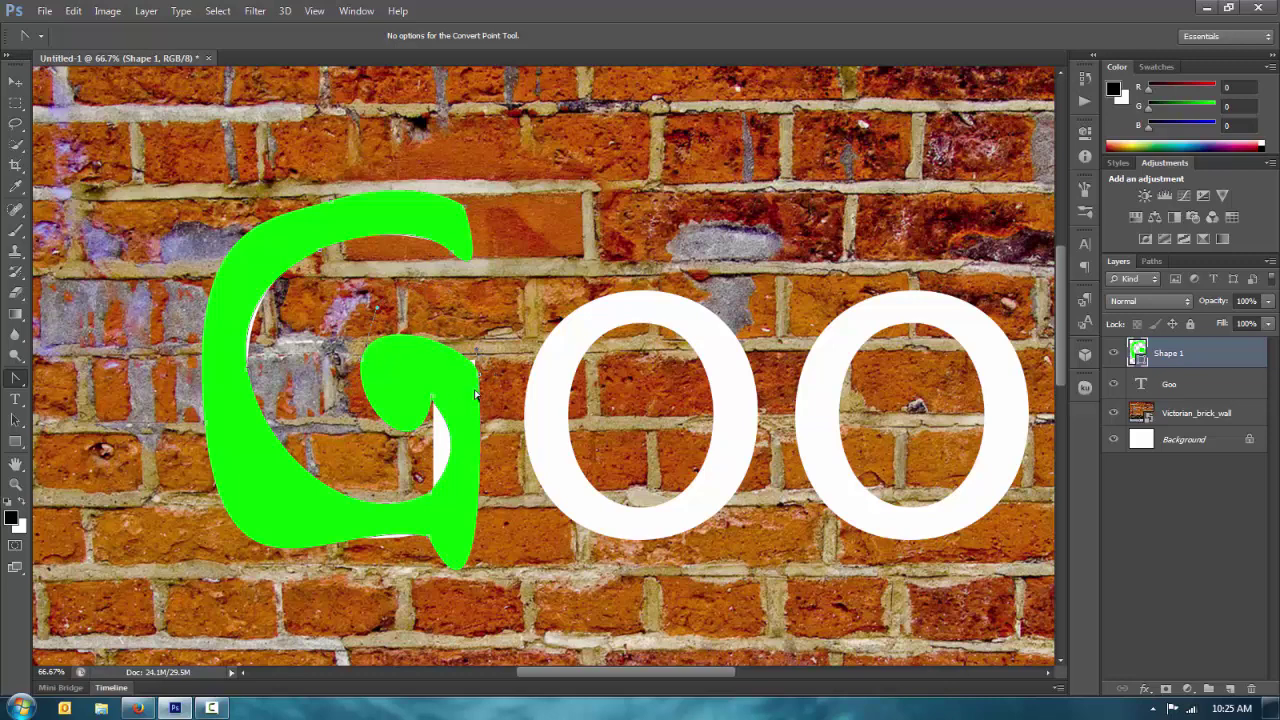
{"action": "left_click", "coordinate": [477, 375]}
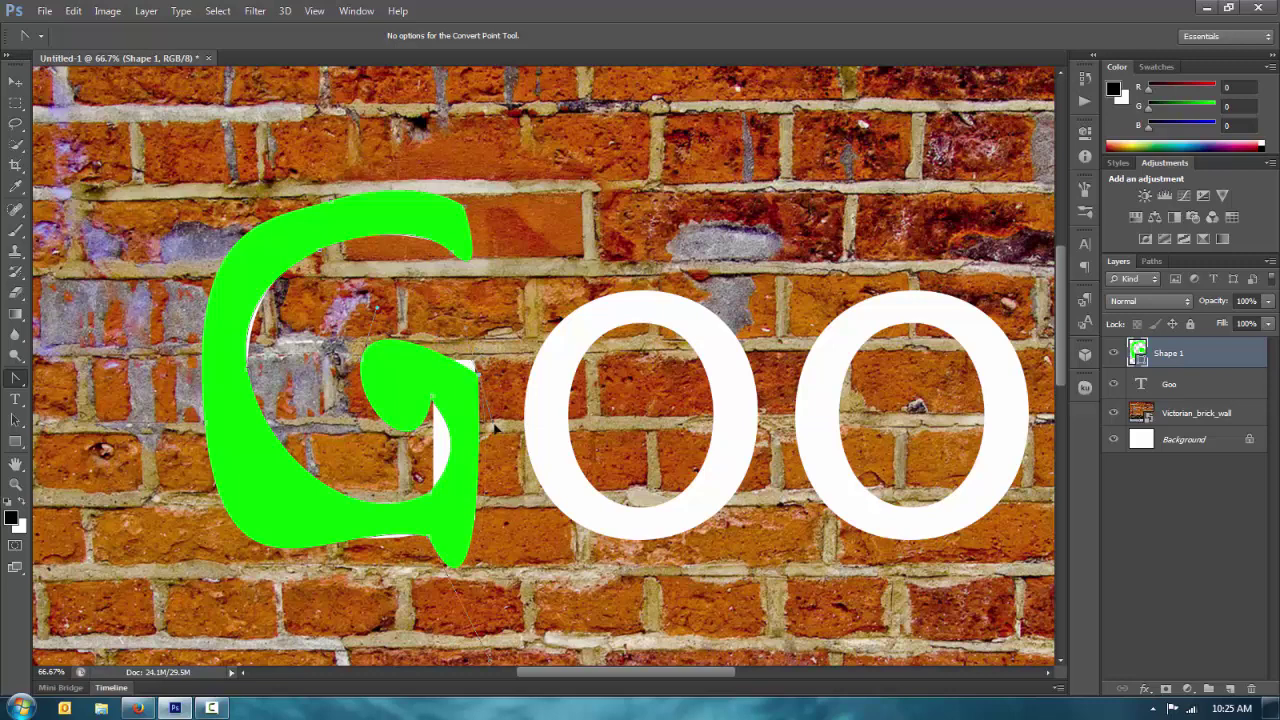
{"action": "left_click_drag", "start_coordinate": [493, 427], "coordinate": [527, 472]}
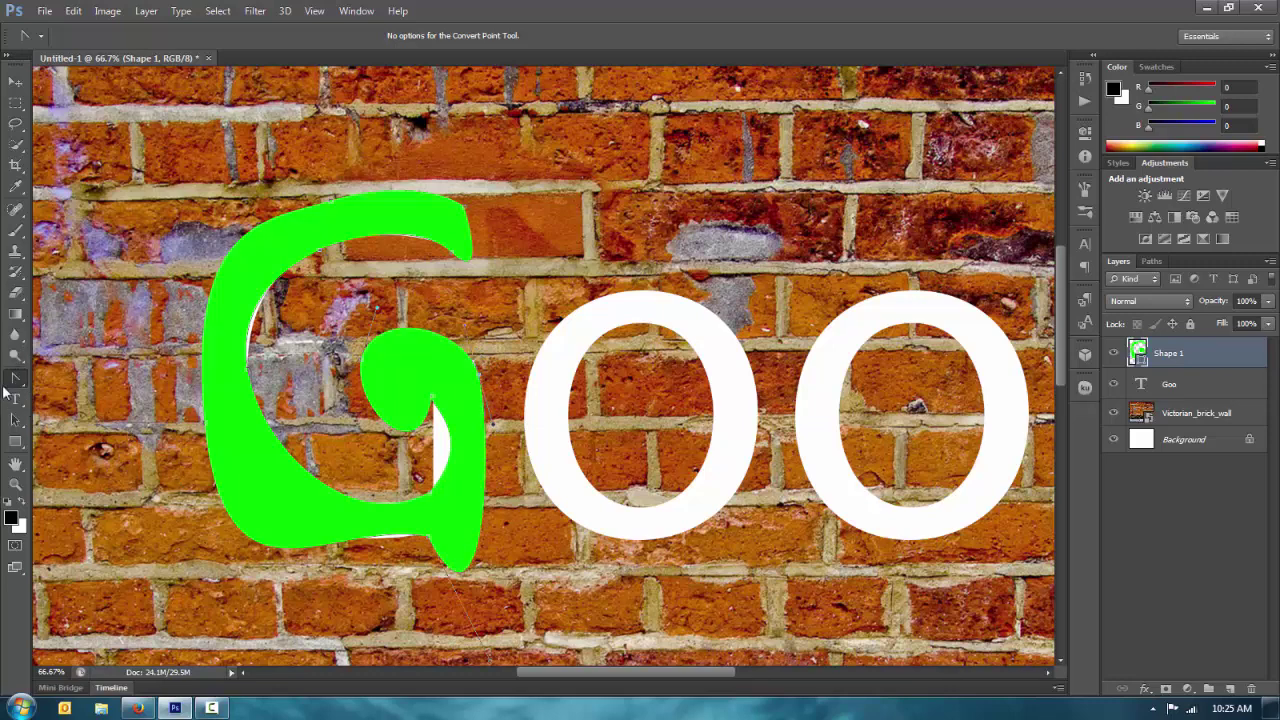
Add anchor points on the inner edge of the G's upper arch and pull that edge down into a drip with Convert Point.
{"action": "left_click", "coordinate": [16, 380]}
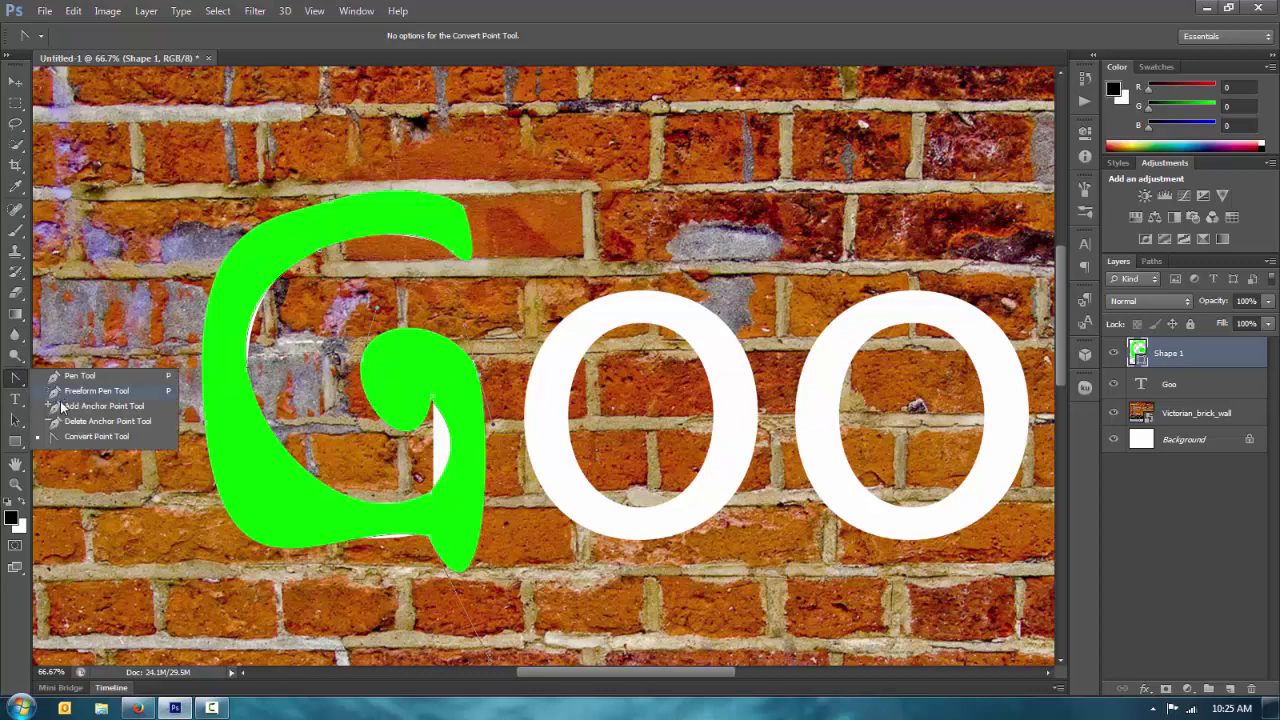
{"action": "left_click", "coordinate": [100, 406]}
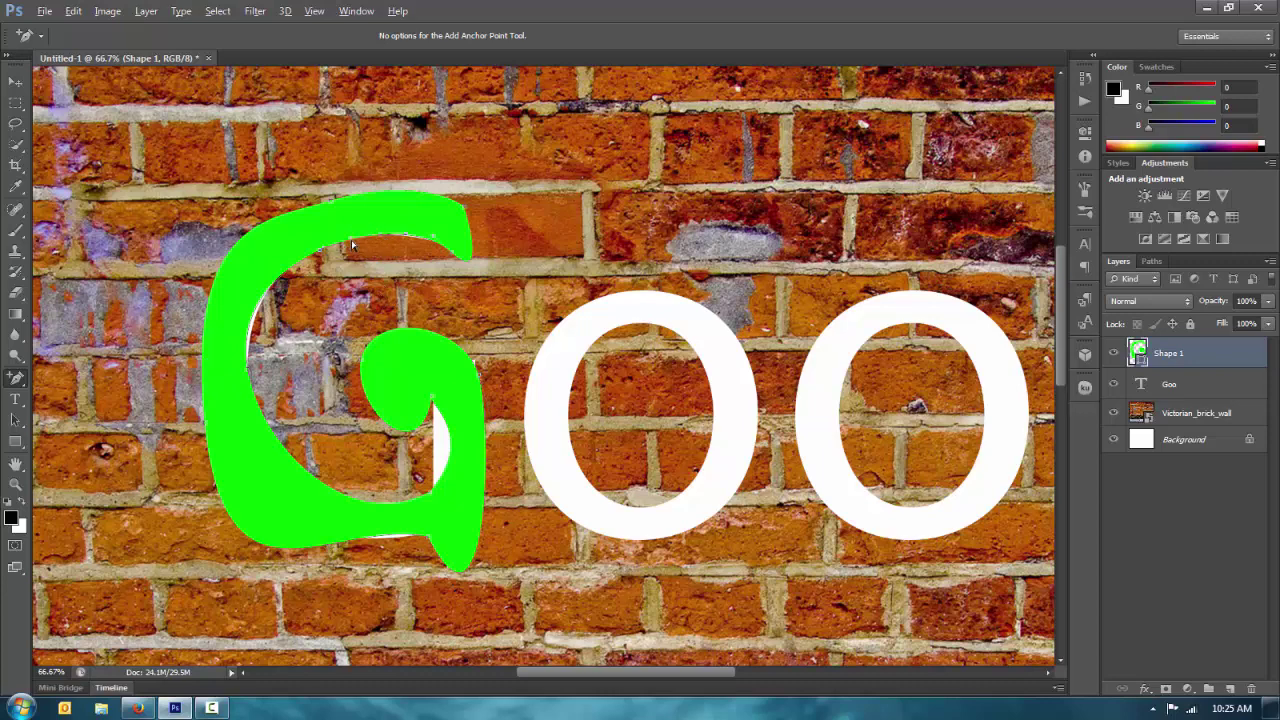
{"action": "key", "text": "alt"}
{"action": "left_click_drag", "start_coordinate": [14, 383], "coordinate": [60, 434]}
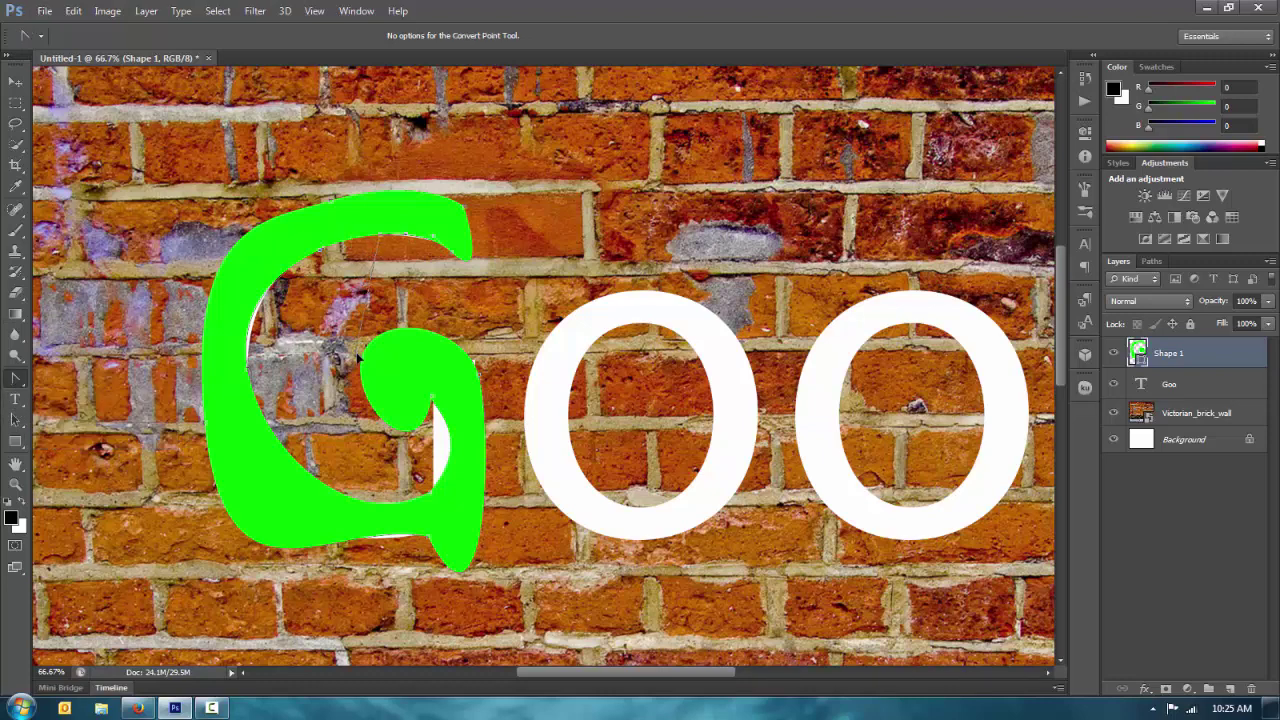
{"action": "left_click", "coordinate": [366, 238]}
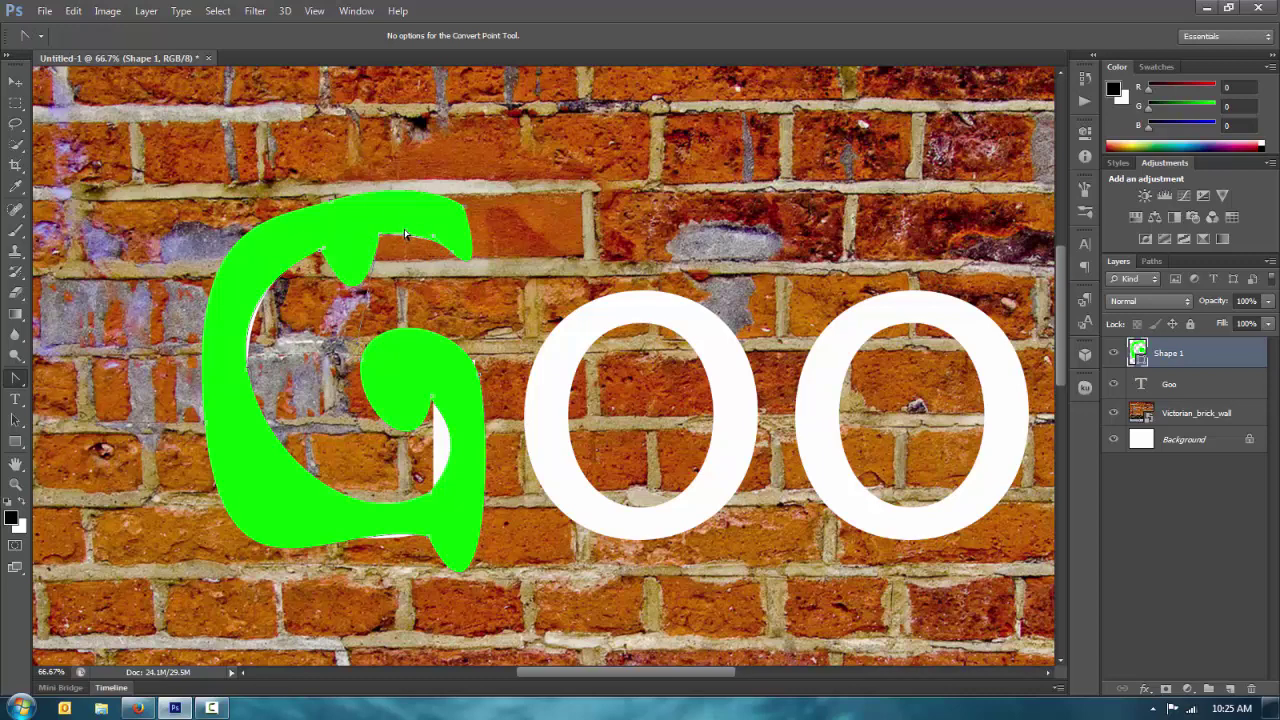
Shape the G's upper tip into a rounded hanging drip and lengthen the drip beneath the arch.
{"action": "left_click", "coordinate": [458, 256]}
{"action": "left_click", "coordinate": [465, 215]}
{"action": "left_click_drag", "start_coordinate": [466, 210], "coordinate": [468, 278]}
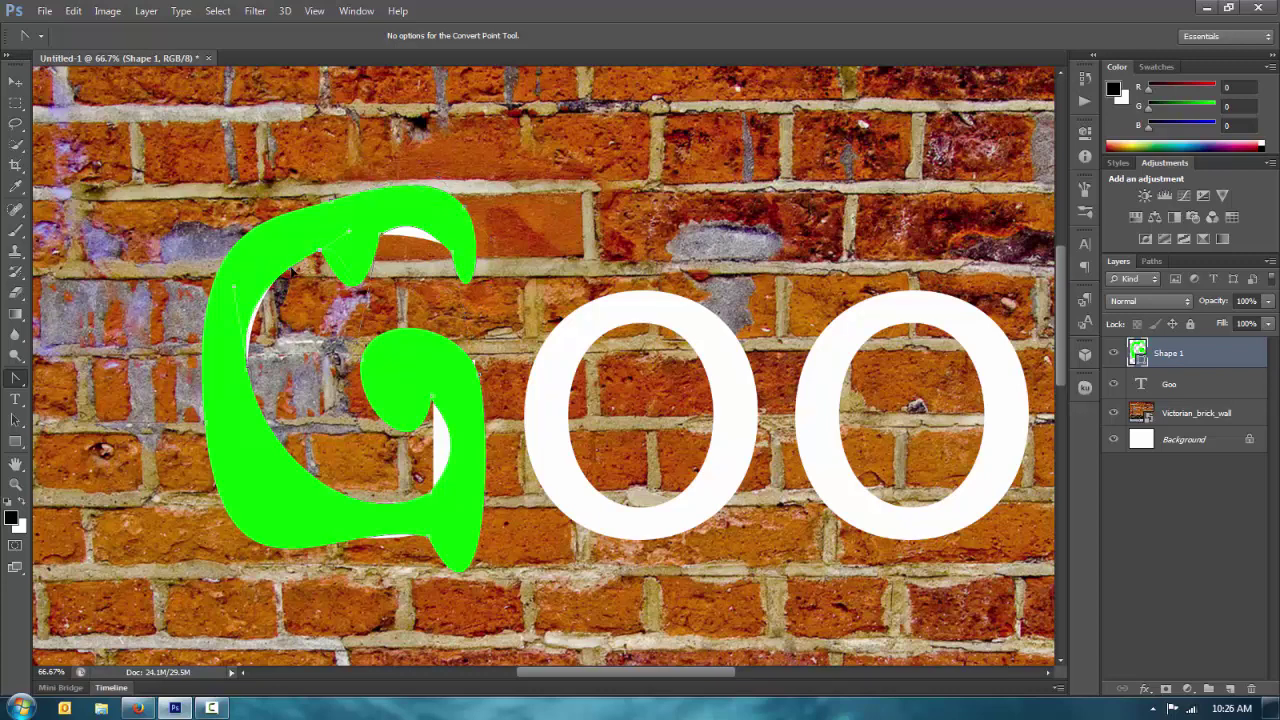
{"action": "left_click_drag", "start_coordinate": [362, 287], "coordinate": [354, 322]}
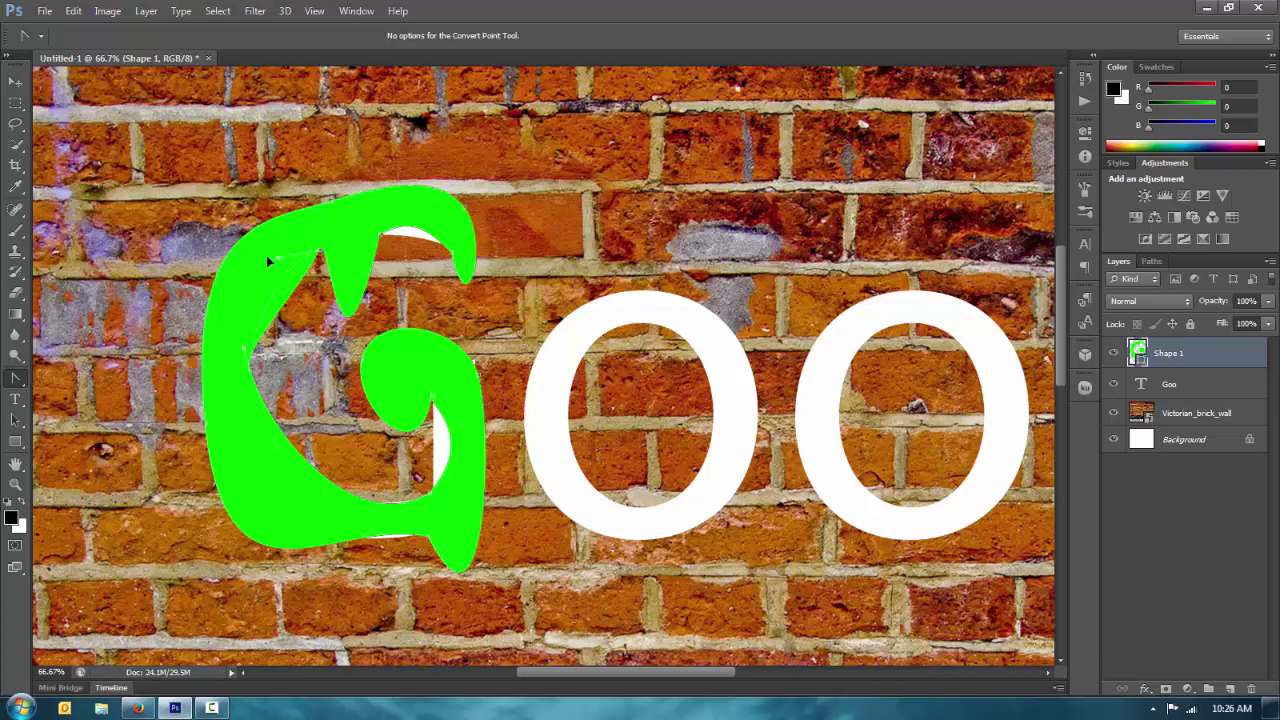
Smooth the G's inner left curve and reshape its outer left and bottom edges into a wide, bulging base.
{"action": "left_click_drag", "start_coordinate": [246, 276], "coordinate": [247, 280]}
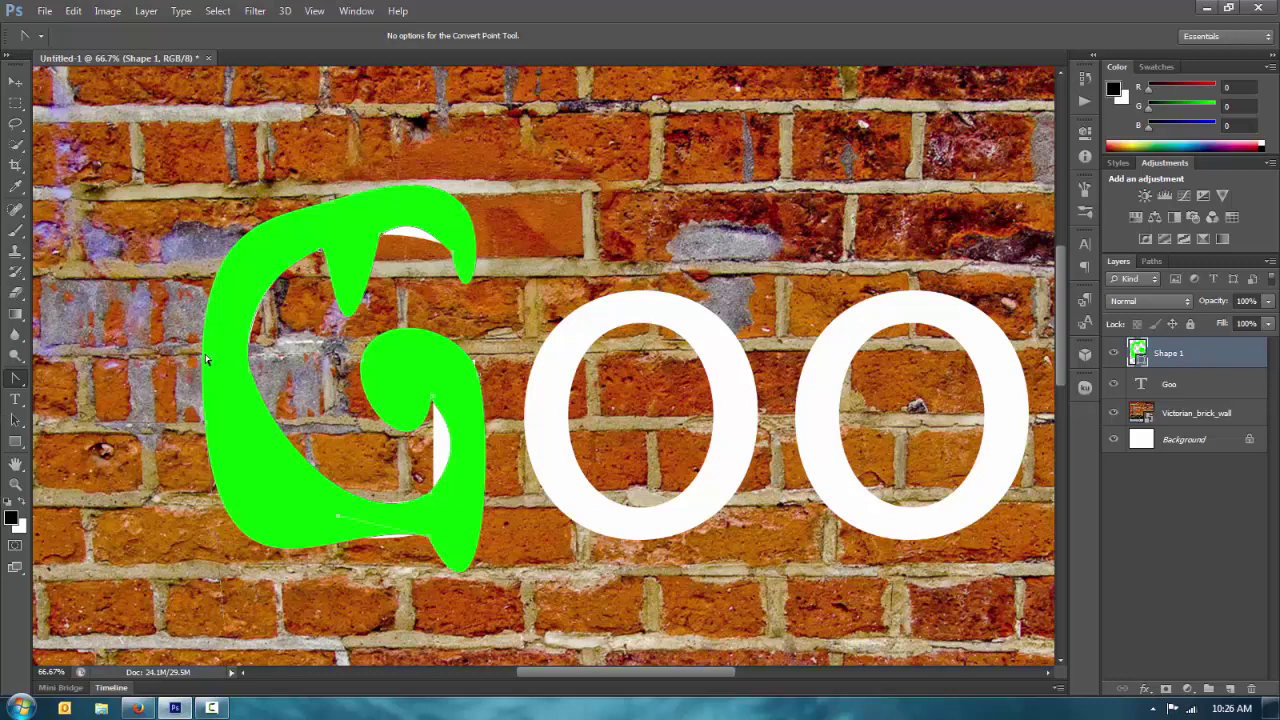
{"action": "left_click_drag", "start_coordinate": [197, 229], "coordinate": [233, 307]}
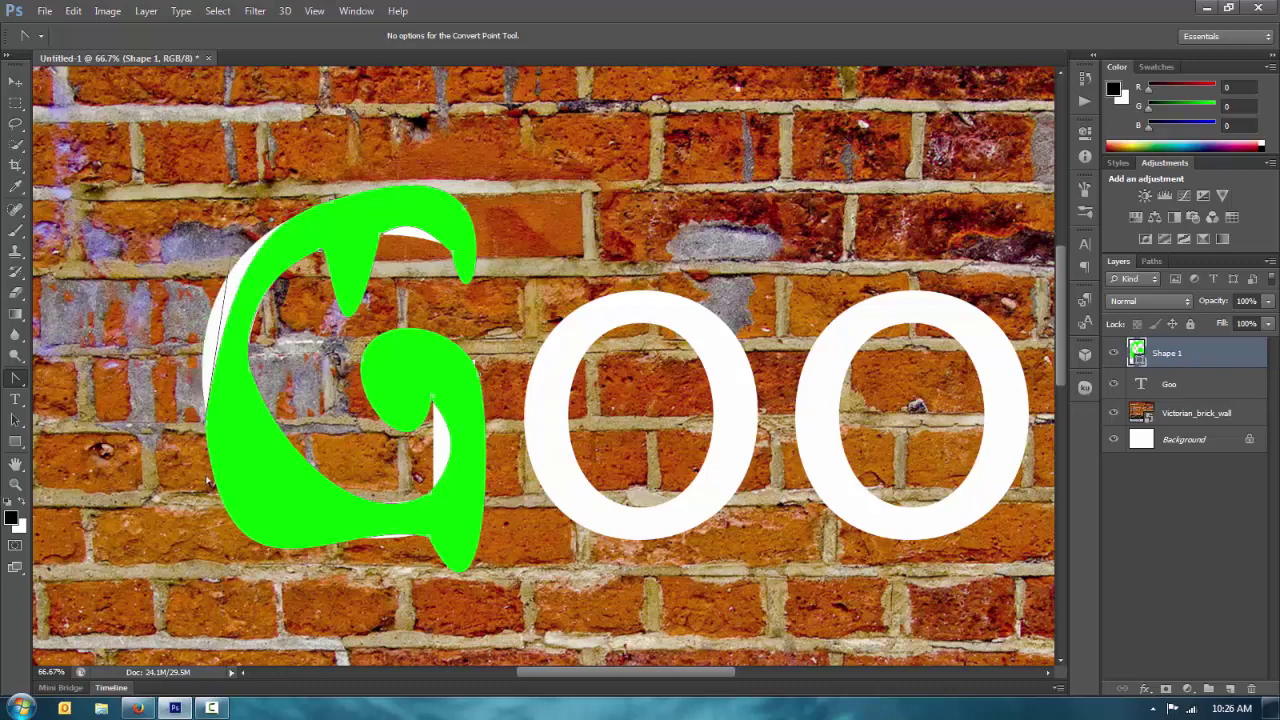
{"action": "left_click_drag", "start_coordinate": [207, 425], "coordinate": [285, 150]}
{"action": "scroll", "coordinate": [245, 441], "scroll_direction": "up", "scroll_amount": 1}
{"action": "scroll", "coordinate": [245, 441], "scroll_direction": "down", "scroll_amount": 3}
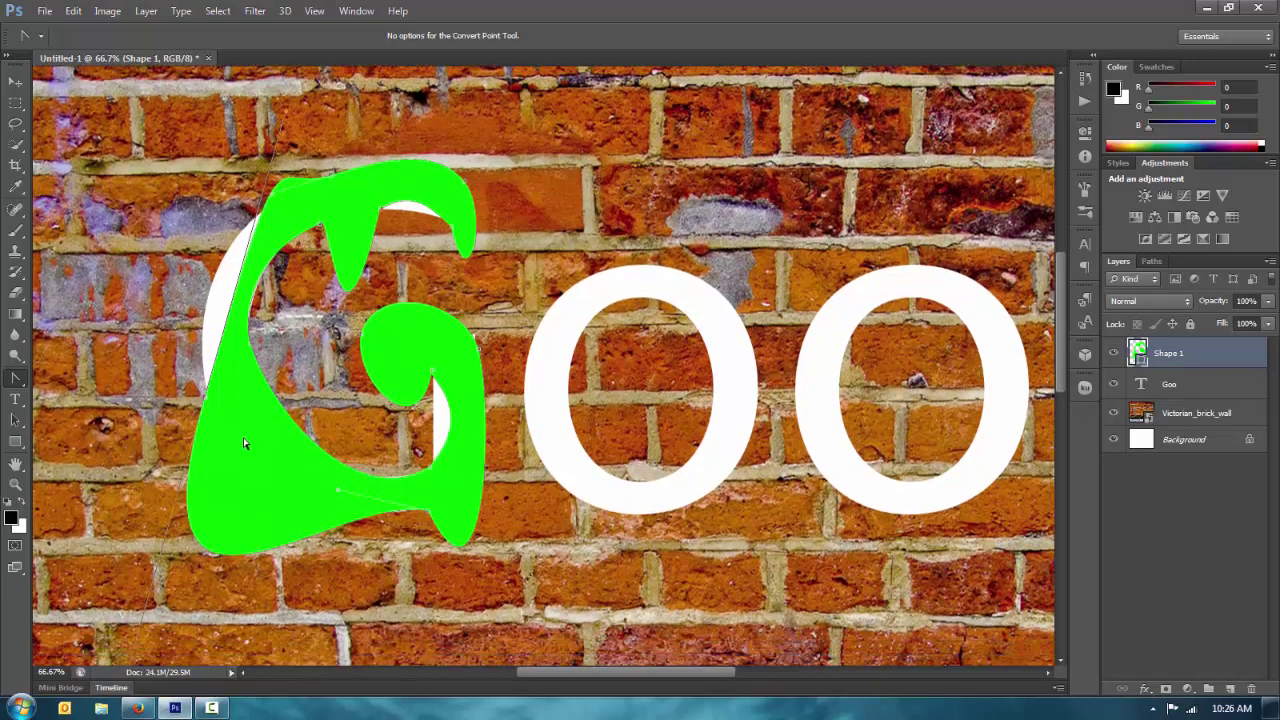
{"action": "scroll", "coordinate": [322, 460], "scroll_direction": "down", "scroll_amount": 4}
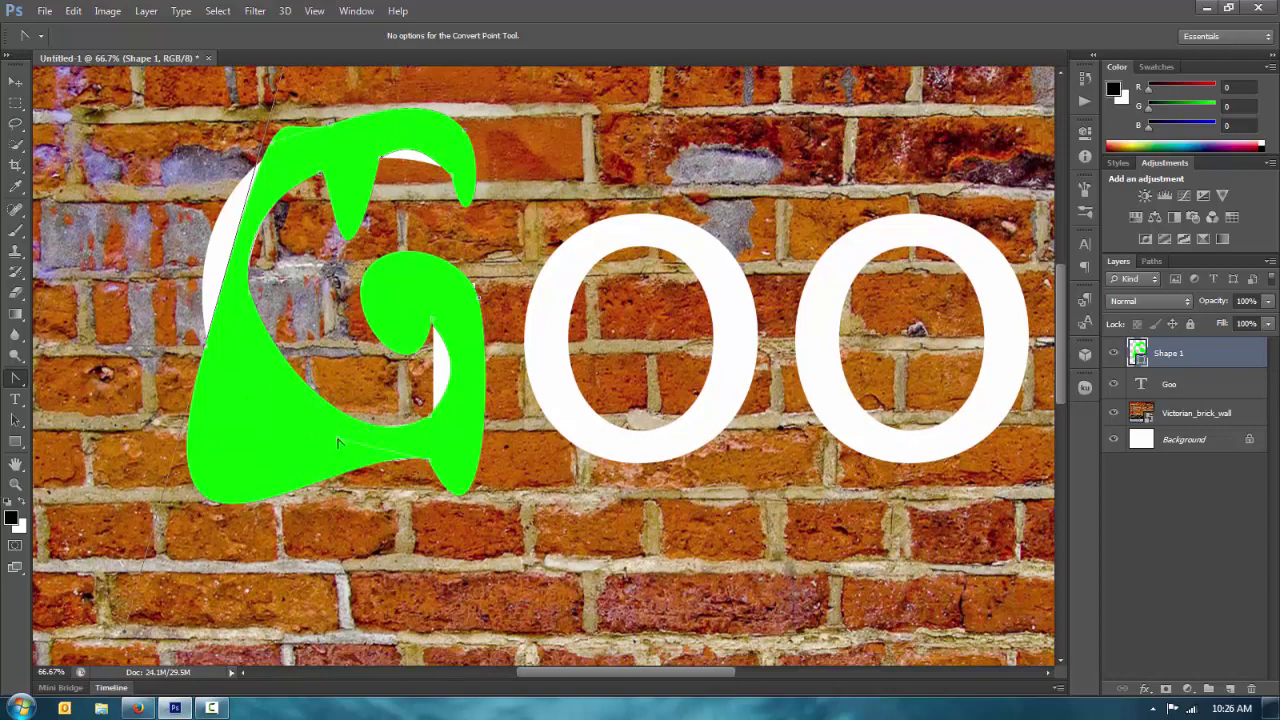
{"action": "left_click_drag", "start_coordinate": [336, 490], "coordinate": [85, 477]}
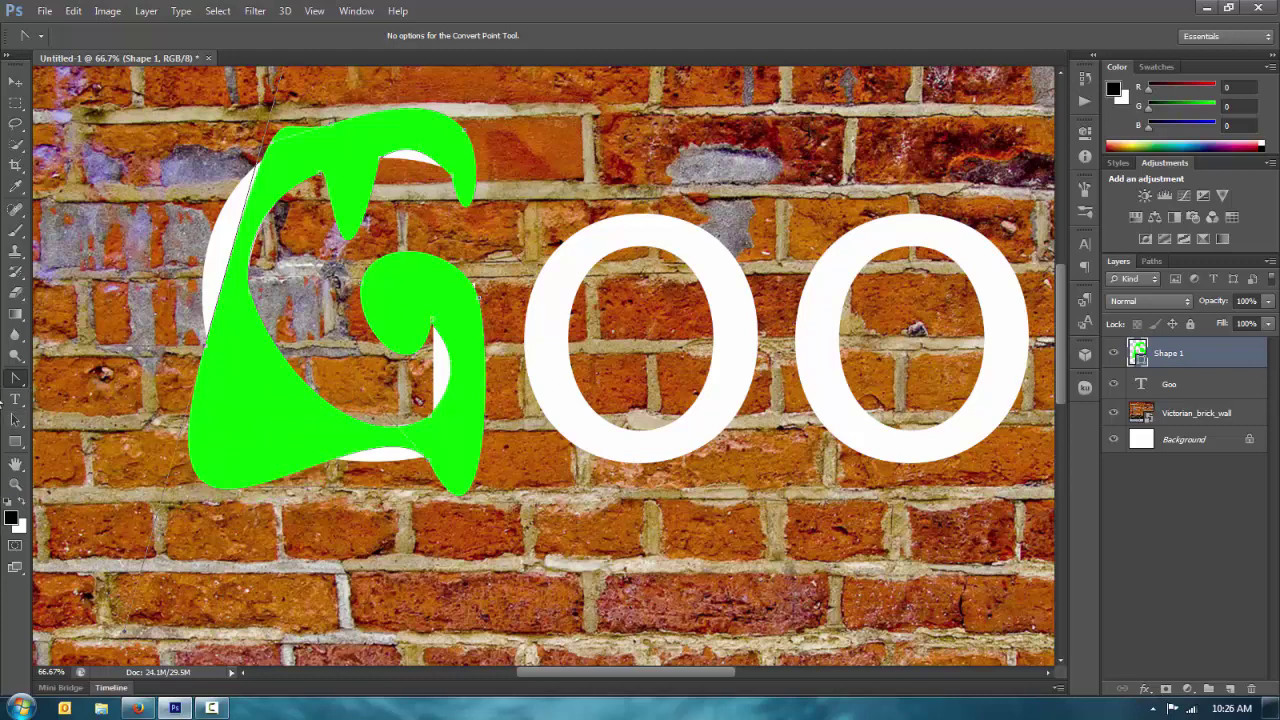
Add anchor points along the G's bottom edge and reshape its lower left corner into a rounded drip using Direct Selection.
{"action": "left_click_drag", "start_coordinate": [16, 378], "coordinate": [97, 406]}
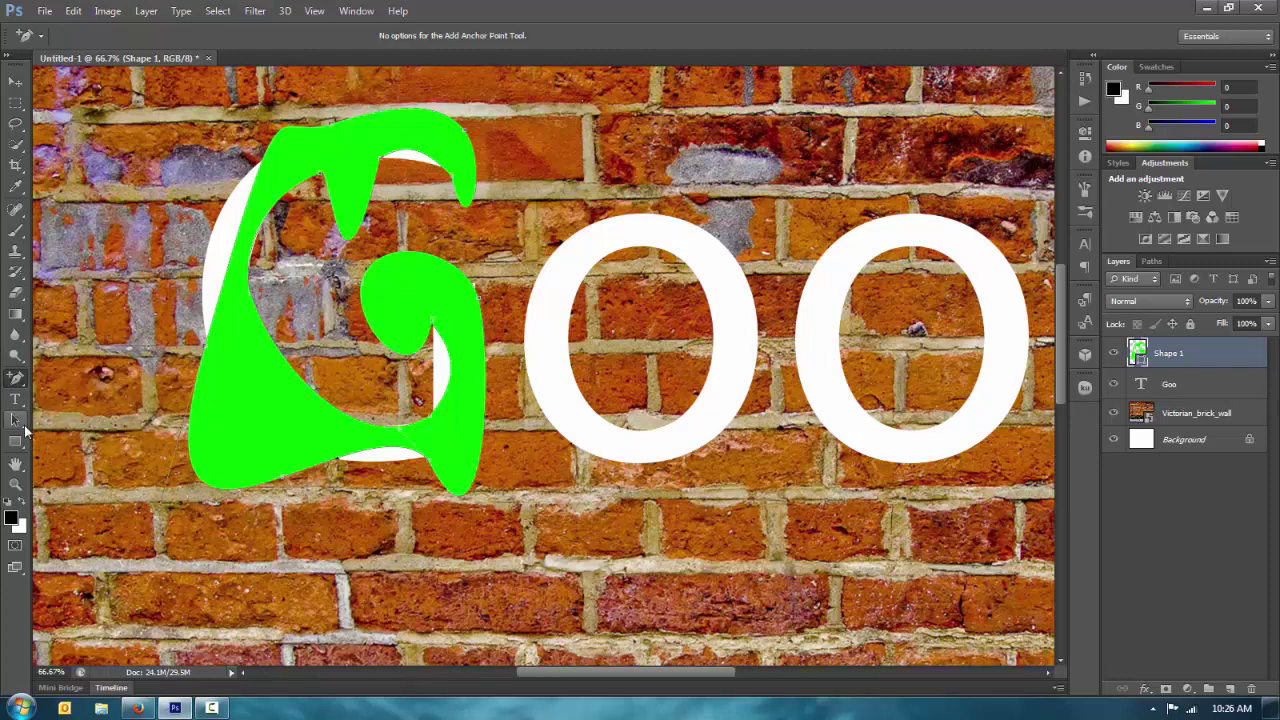
{"action": "left_click_drag", "start_coordinate": [18, 421], "coordinate": [65, 433]}
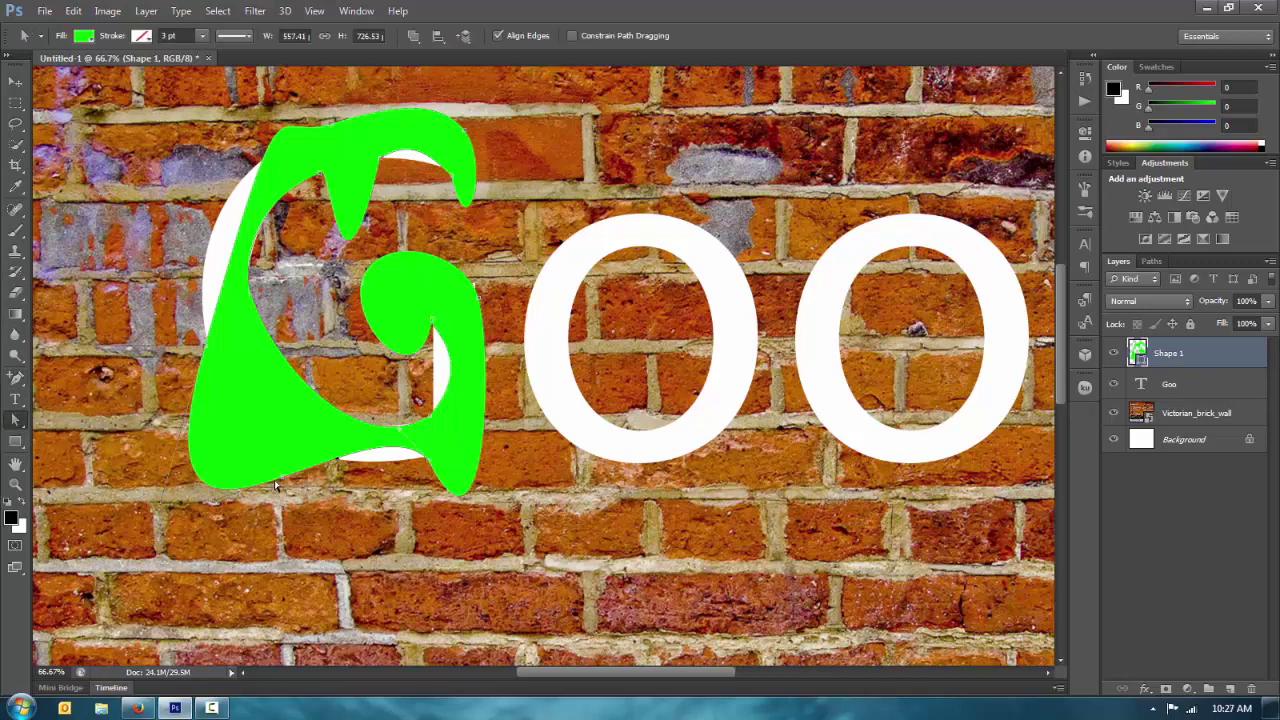
{"action": "left_click_drag", "start_coordinate": [340, 462], "coordinate": [362, 446]}
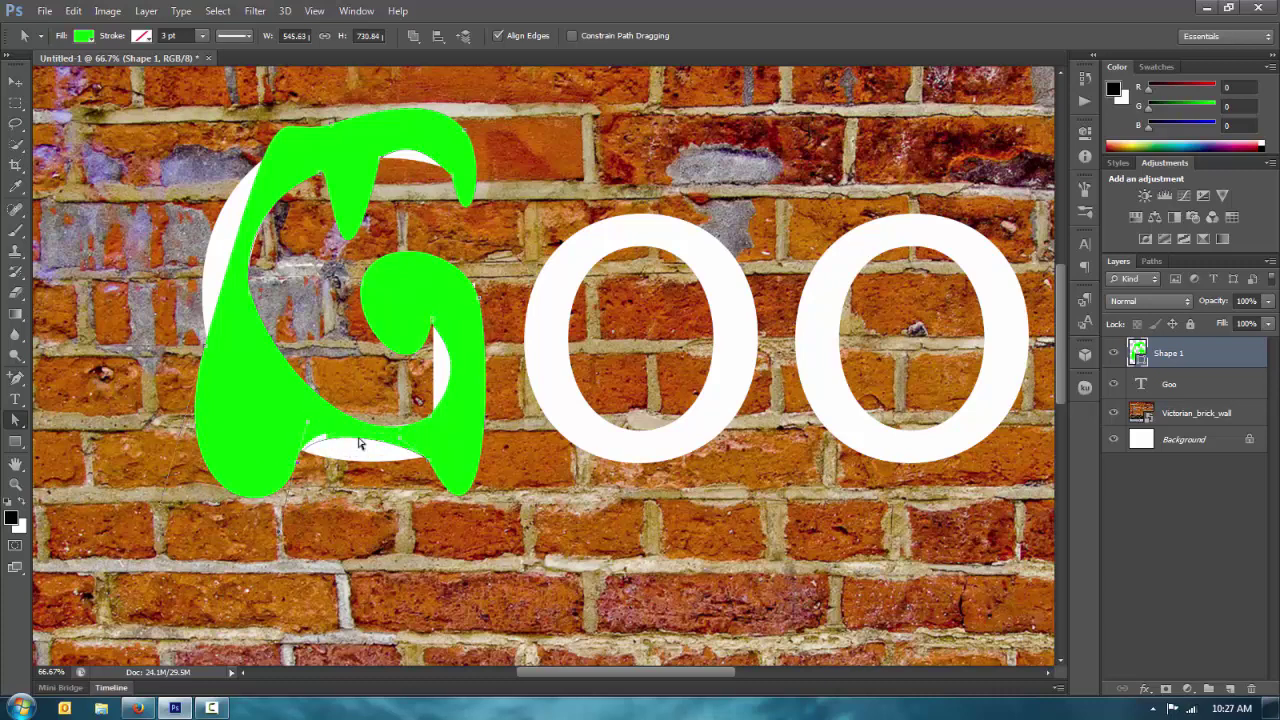
Adjust the curve handles on the G's outer left edge to soften the top of the arch.
{"action": "left_click", "coordinate": [240, 258]}
{"action": "scroll", "coordinate": [288, 258], "scroll_direction": "down", "scroll_amount": 1}
{"action": "scroll", "coordinate": [280, 245], "scroll_direction": "up", "scroll_amount": 2}
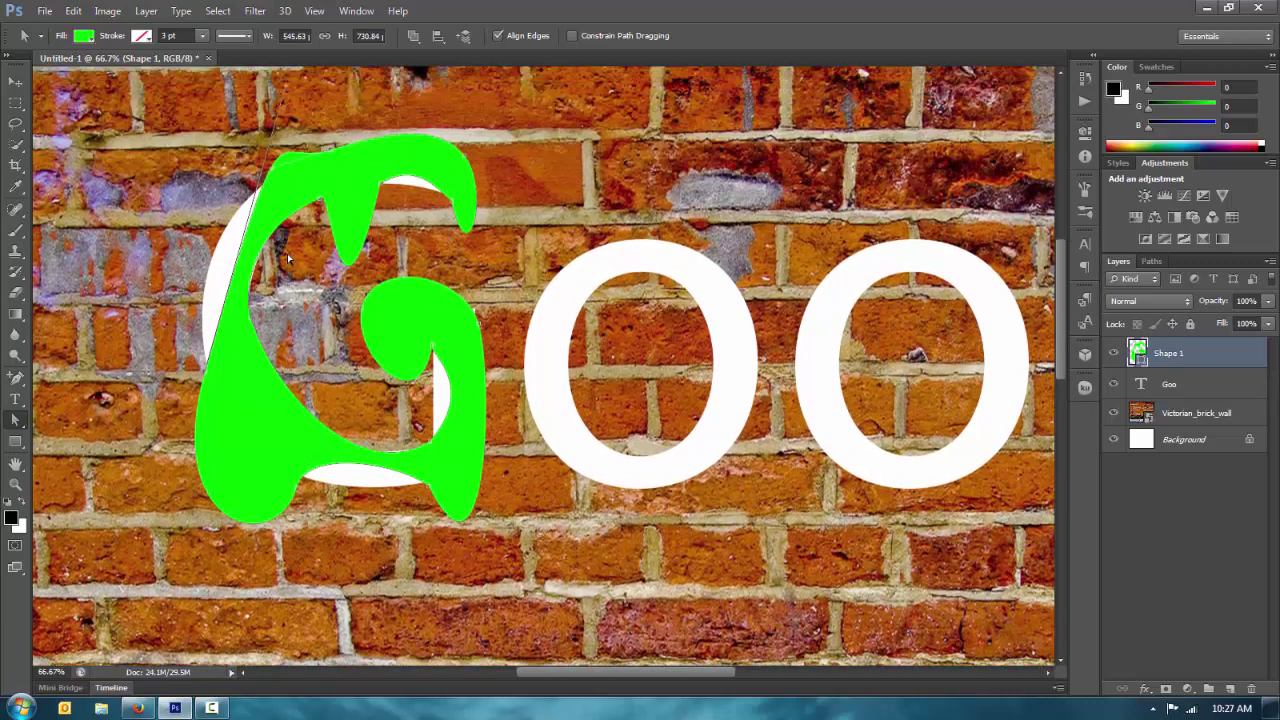
{"action": "left_click_drag", "start_coordinate": [276, 249], "coordinate": [280, 280]}
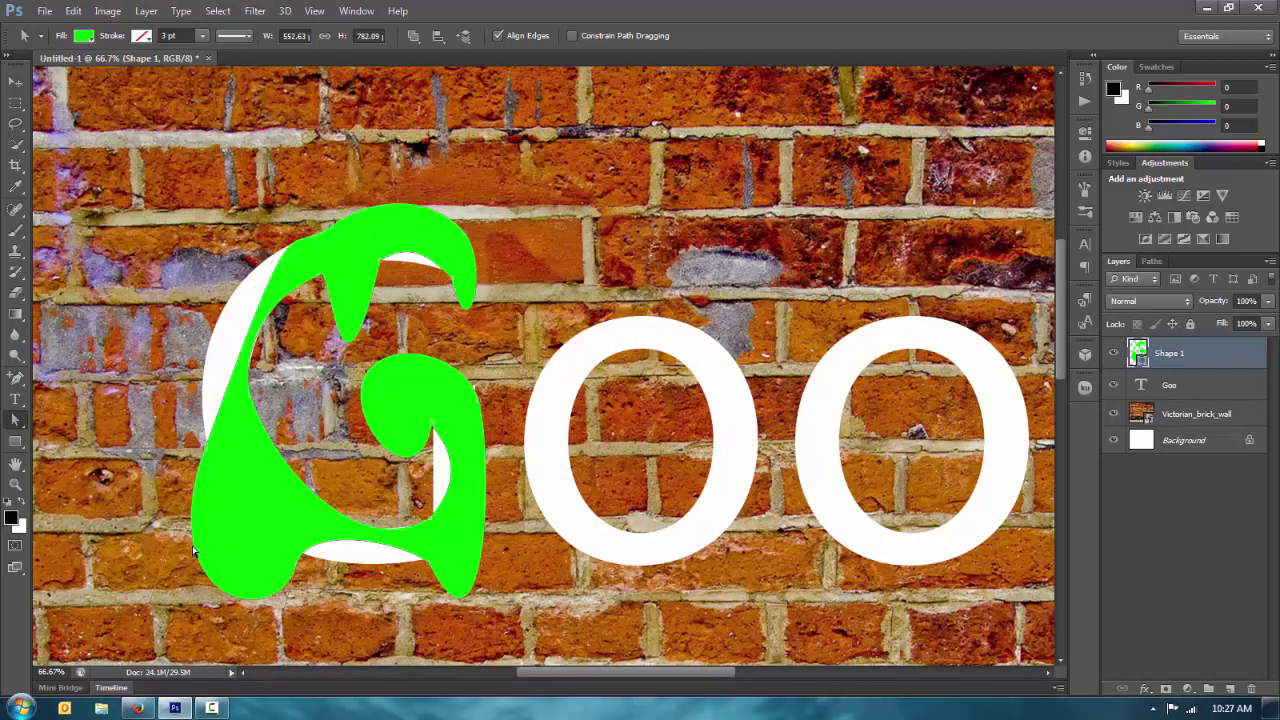
Reshape the G's outer left edge so the arch top bulges outward and the lower left side narrows, and deselect the path.
{"action": "left_click_drag", "start_coordinate": [150, 610], "coordinate": [181, 617]}
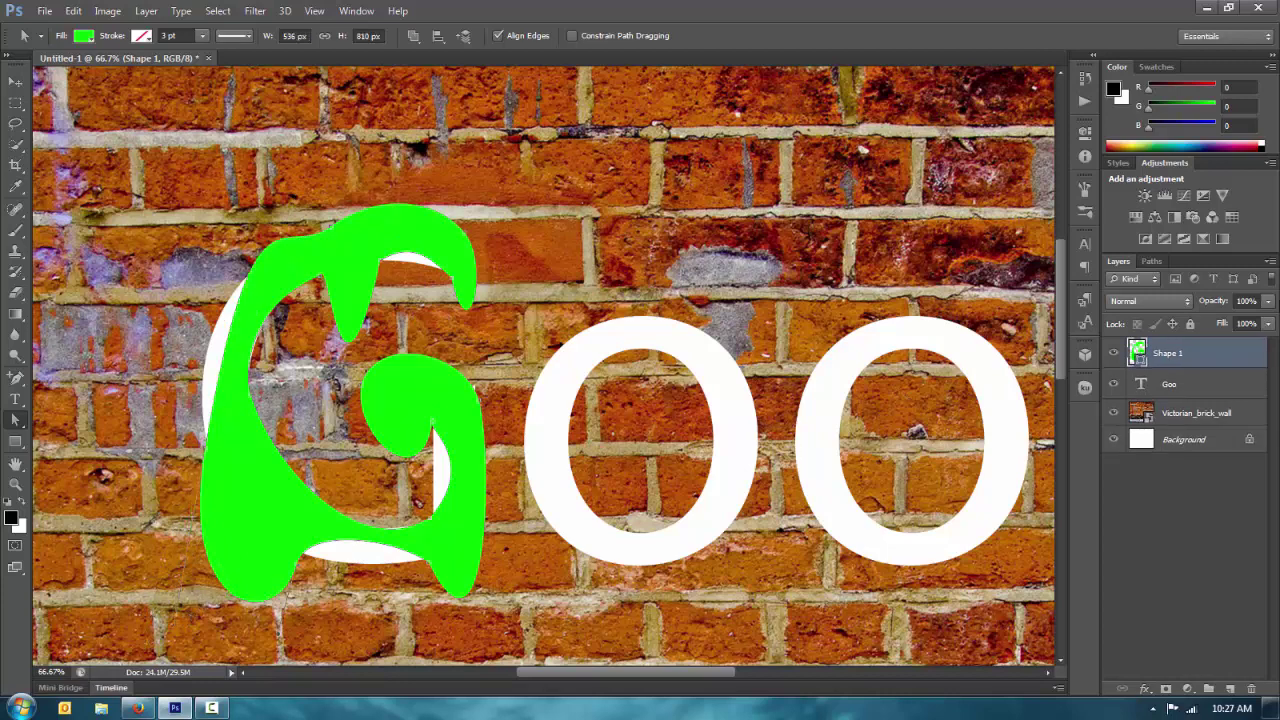
{"action": "left_click", "coordinate": [1214, 520]}
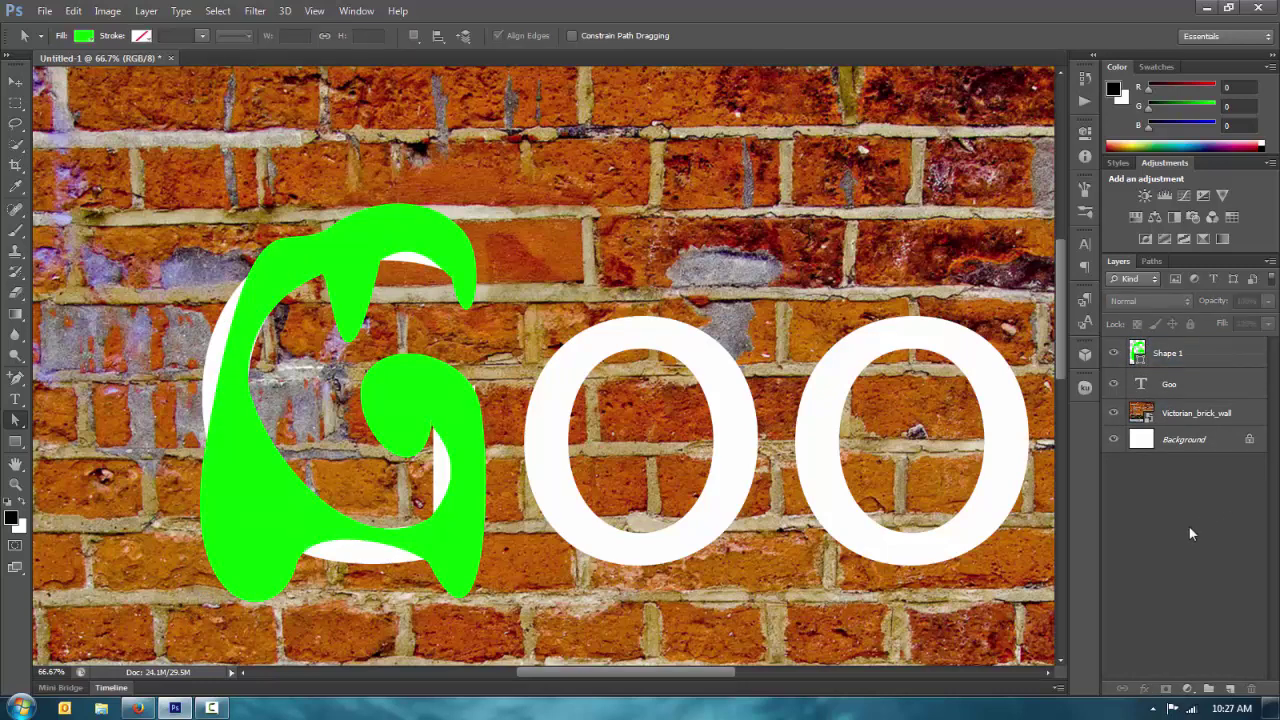
Rename the Shape 1 layer to "G" and hide the white Goo text layer.
{"action": "left_click", "coordinate": [1238, 348]}
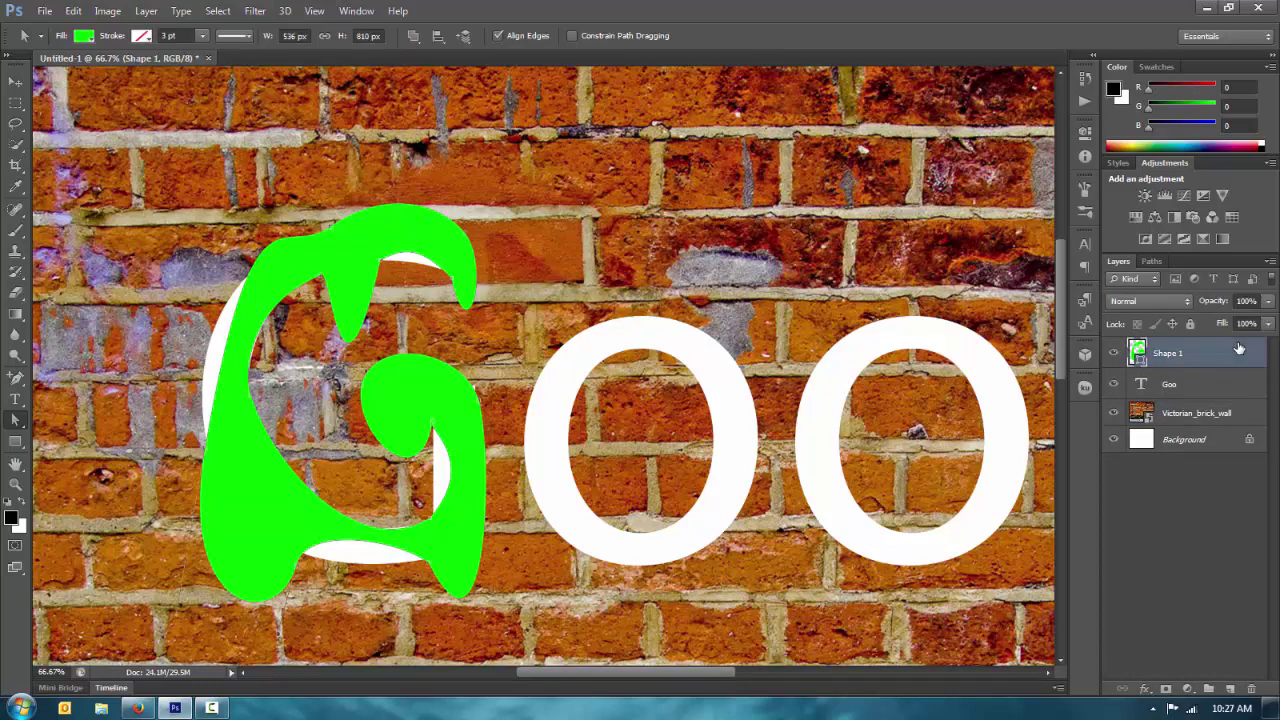
{"action": "double_click", "coordinate": [1175, 352]}
{"action": "type", "text": "G"}
{"action": "key", "text": "Return"}
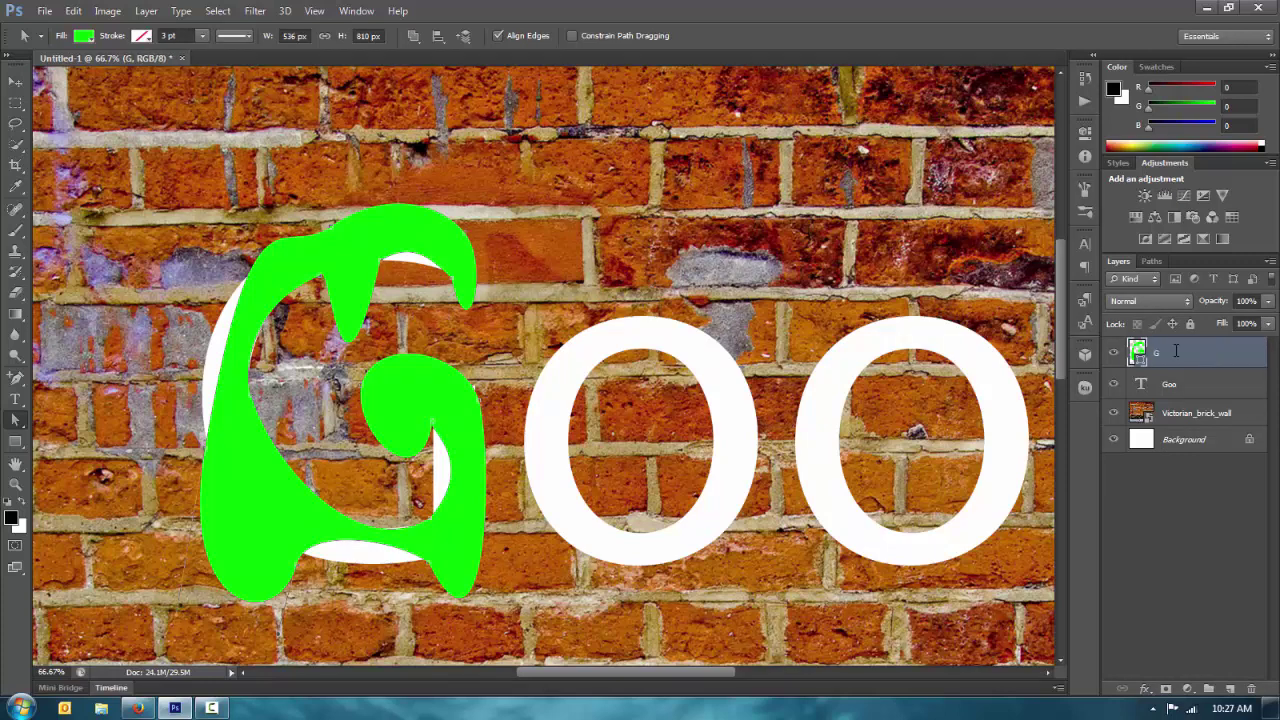
{"action": "left_click", "coordinate": [1117, 384]}
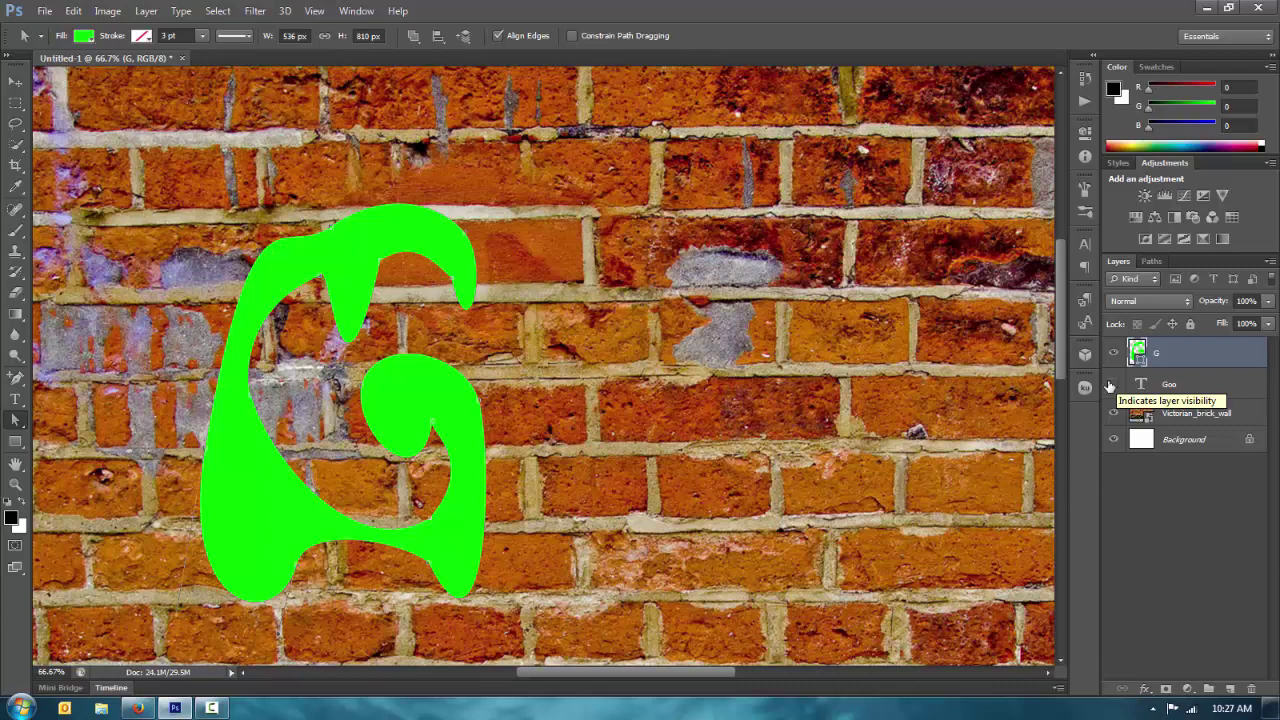
{"action": "double_click", "coordinate": [1184, 351]}
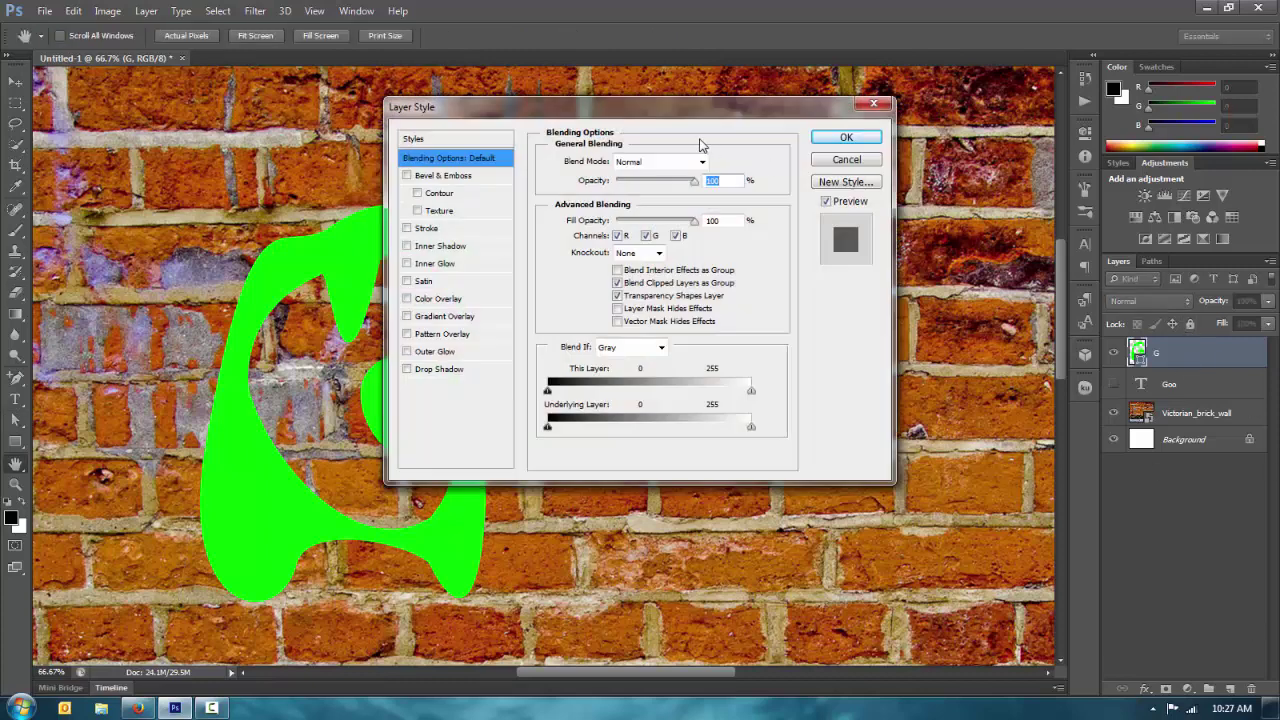
{"action": "left_click_drag", "start_coordinate": [655, 113], "coordinate": [767, 126]}
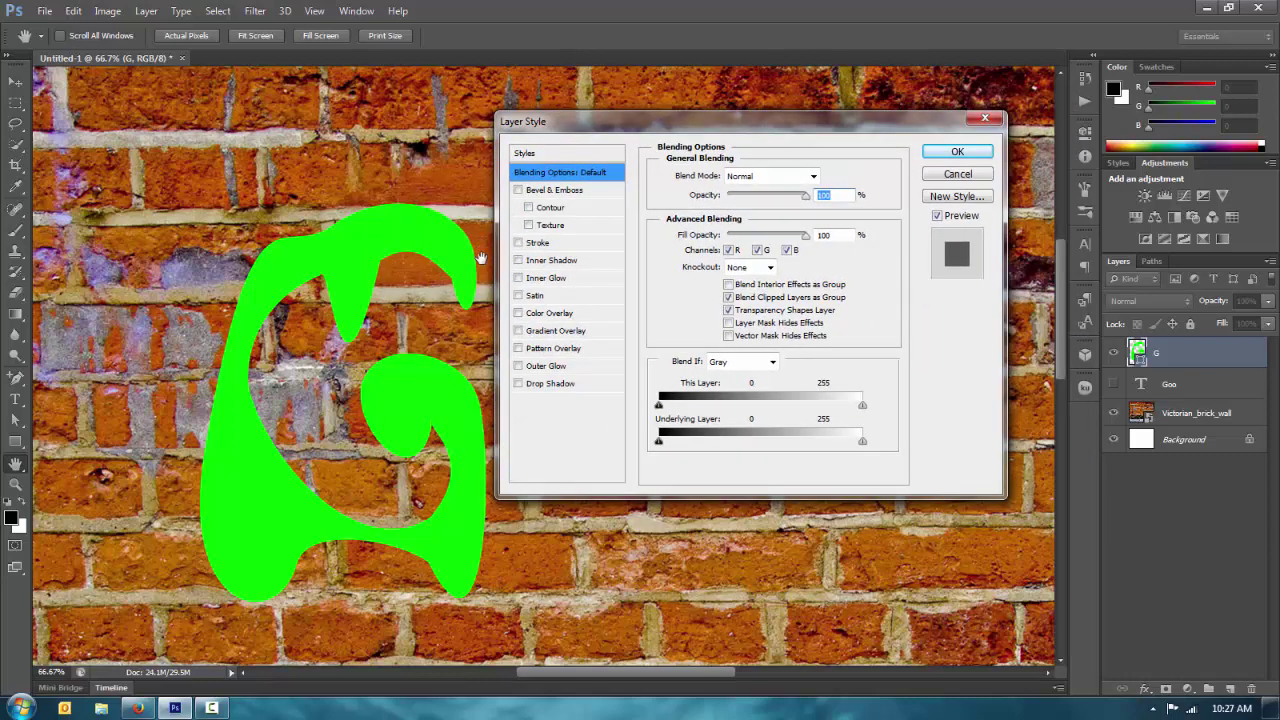
{"action": "left_click", "coordinate": [519, 190]}
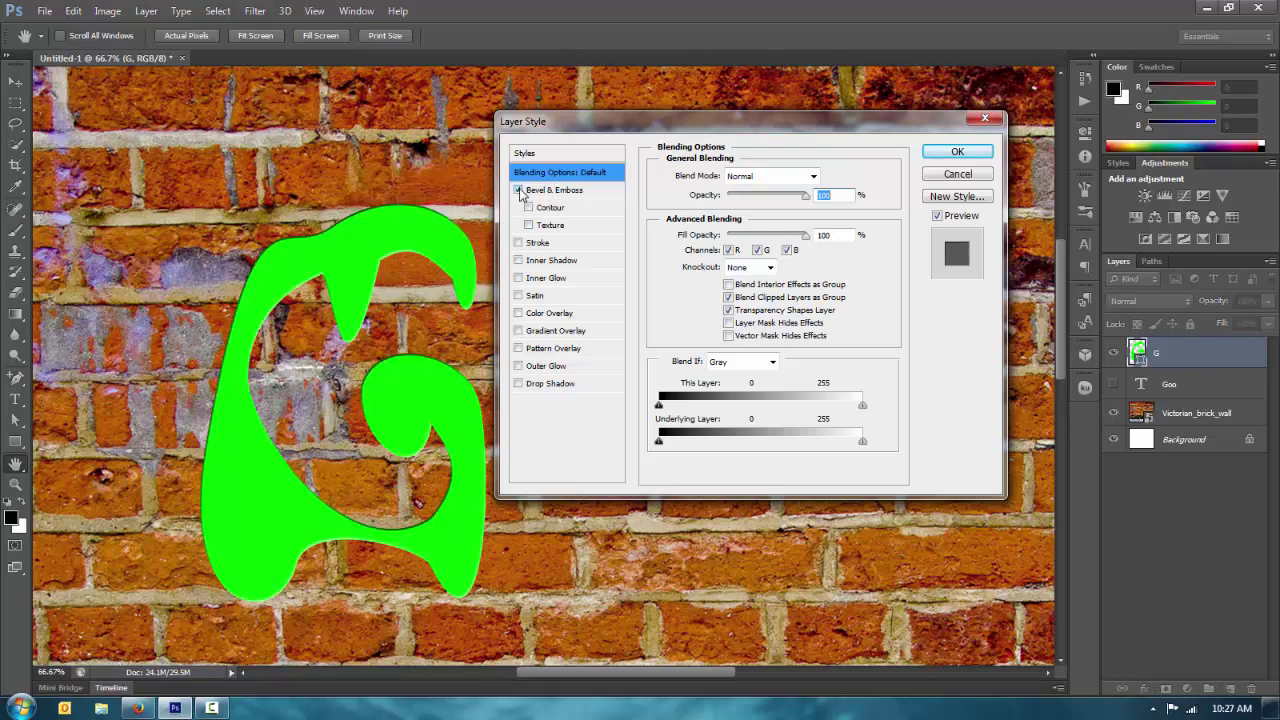
{"action": "left_click", "coordinate": [519, 190]}
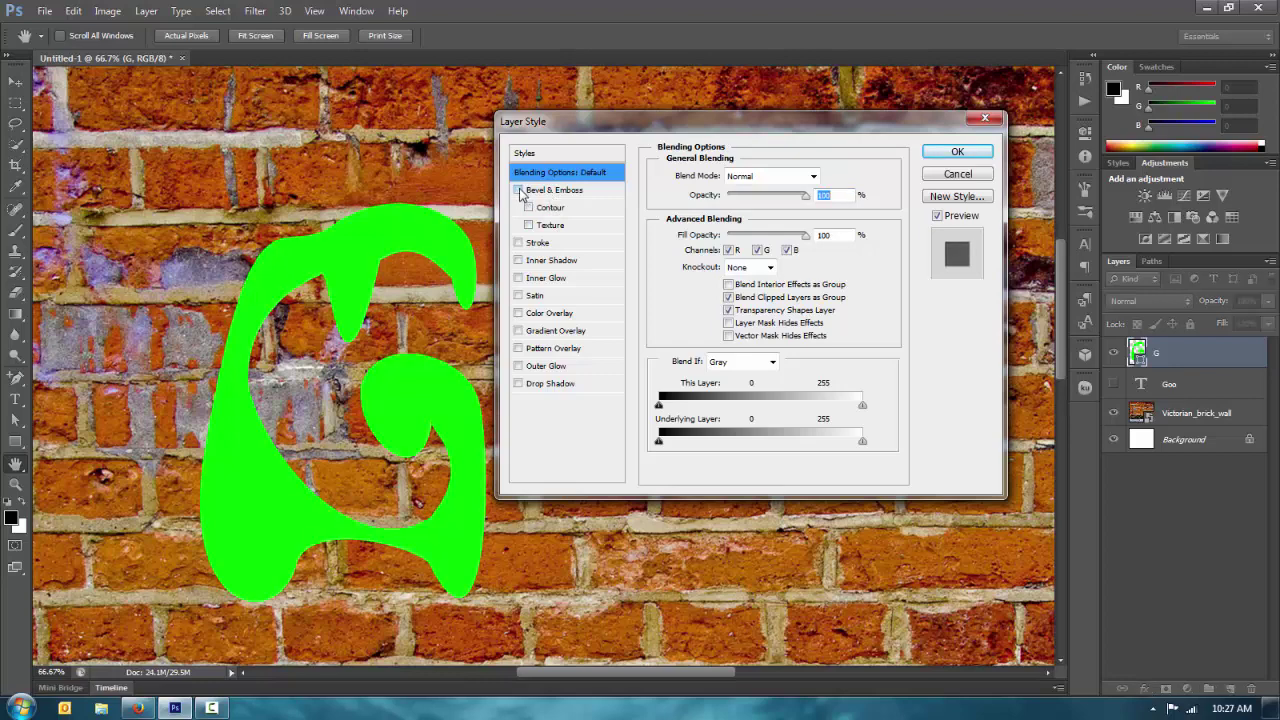
{"action": "left_click", "coordinate": [975, 176]}
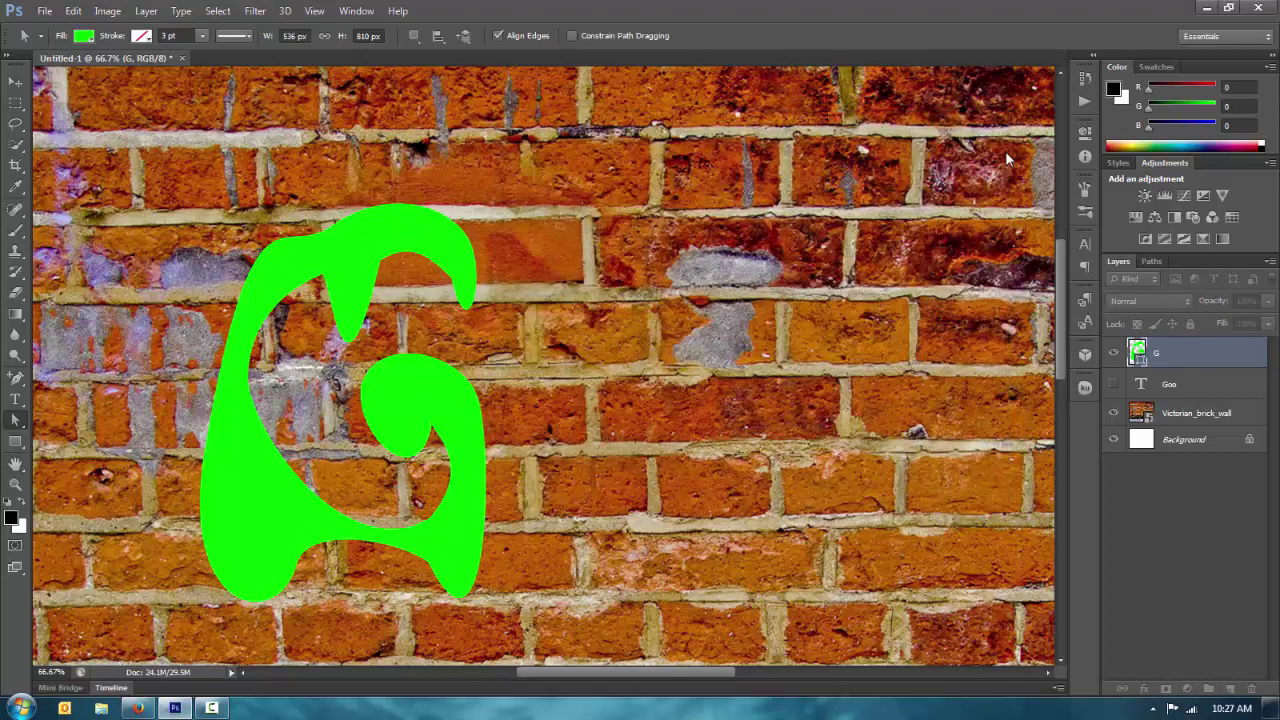
Examine the G shape up close and against the whole brick wall.
{"action": "key", "text": "ctrl+minus"}
{"action": "key", "text": "ctrl+minus"}
{"action": "key", "text": "ctrl+minus"}
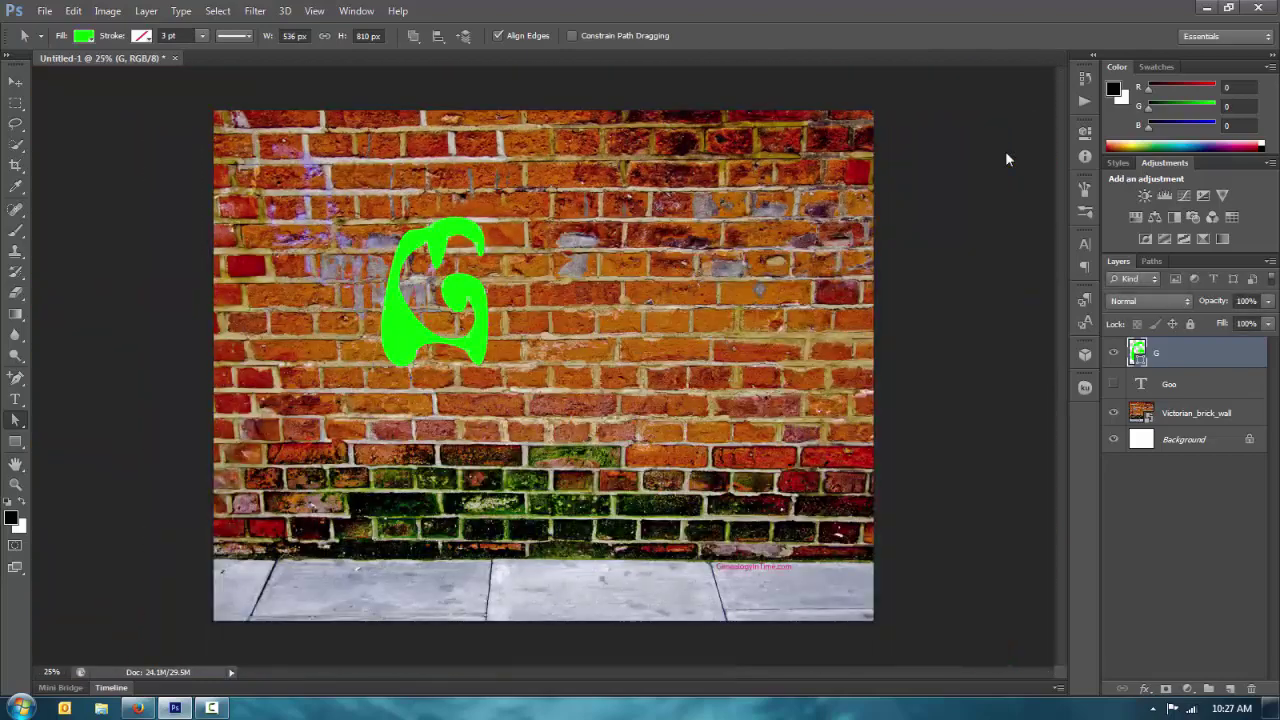
{"action": "key", "text": "ctrl+plus"}
{"action": "key", "text": "ctrl+plus"}
{"action": "key", "text": "ctrl+minus"}
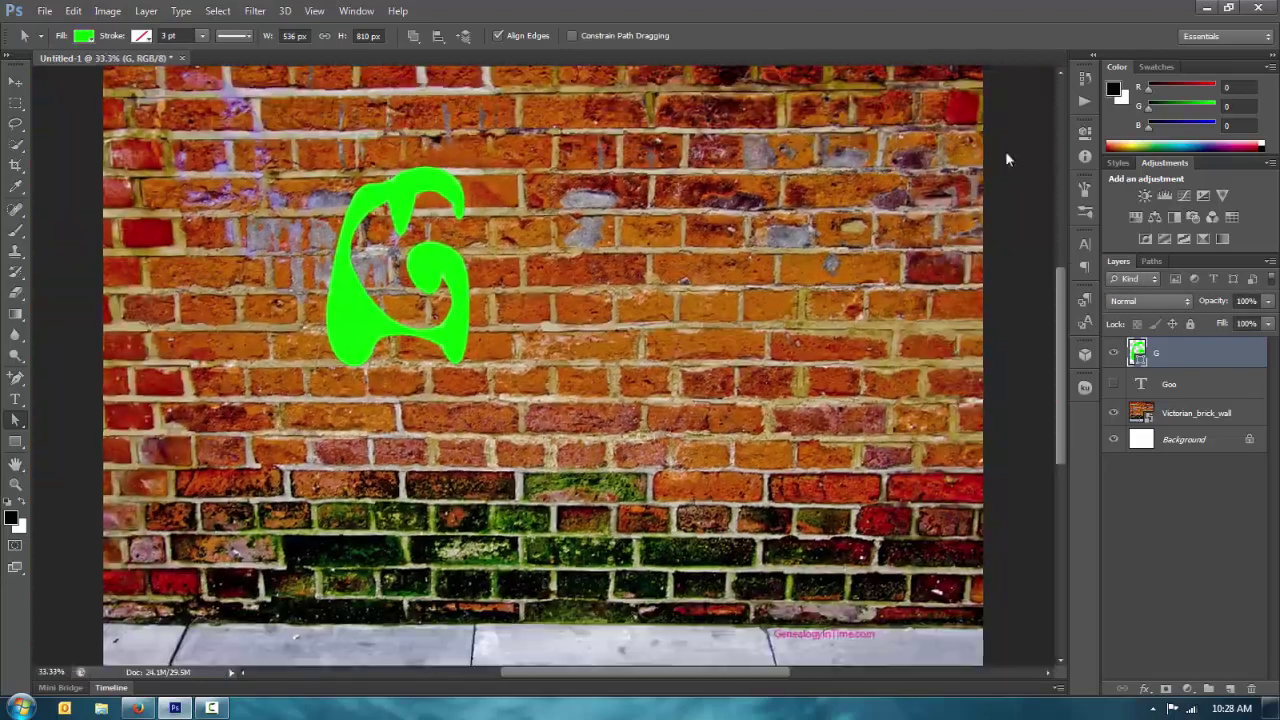
{"action": "key", "text": "ctrl+minus"}
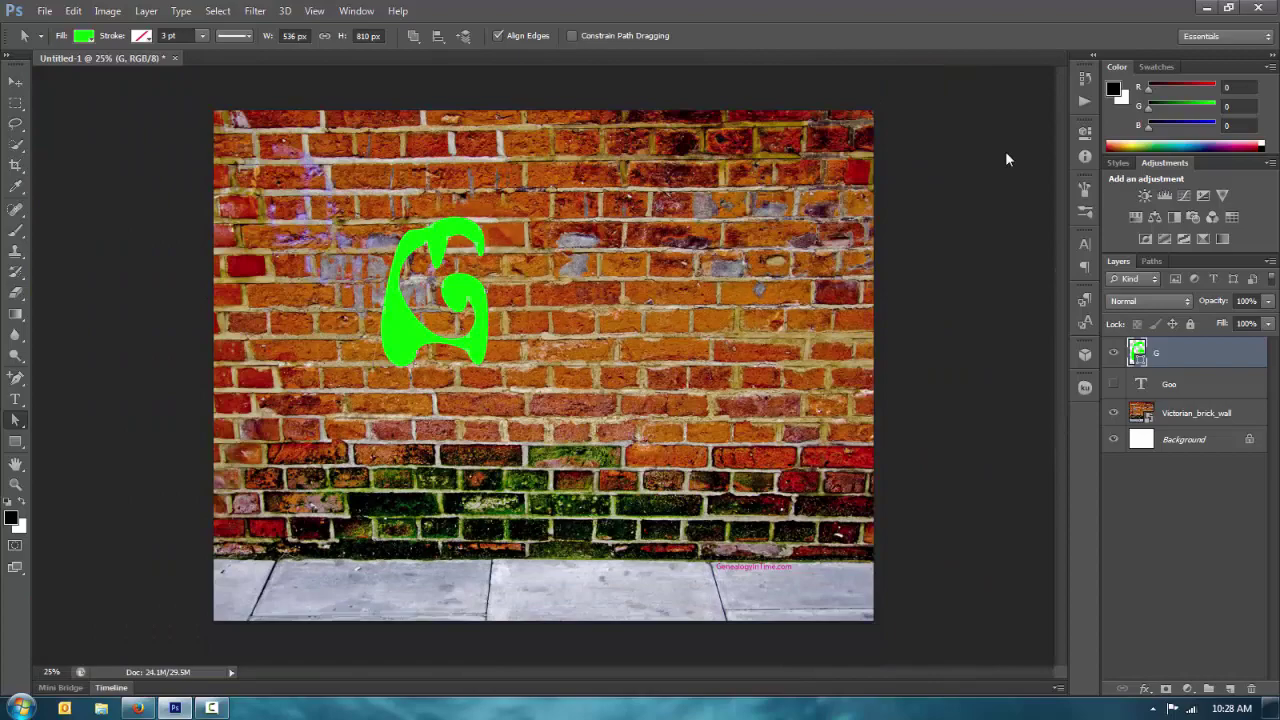
{"action": "key", "text": "ctrl+plus"}
{"action": "key", "text": "ctrl+plus"}
{"action": "key", "text": "ctrl+plus"}
{"action": "key", "text": "ctrl+plus"}
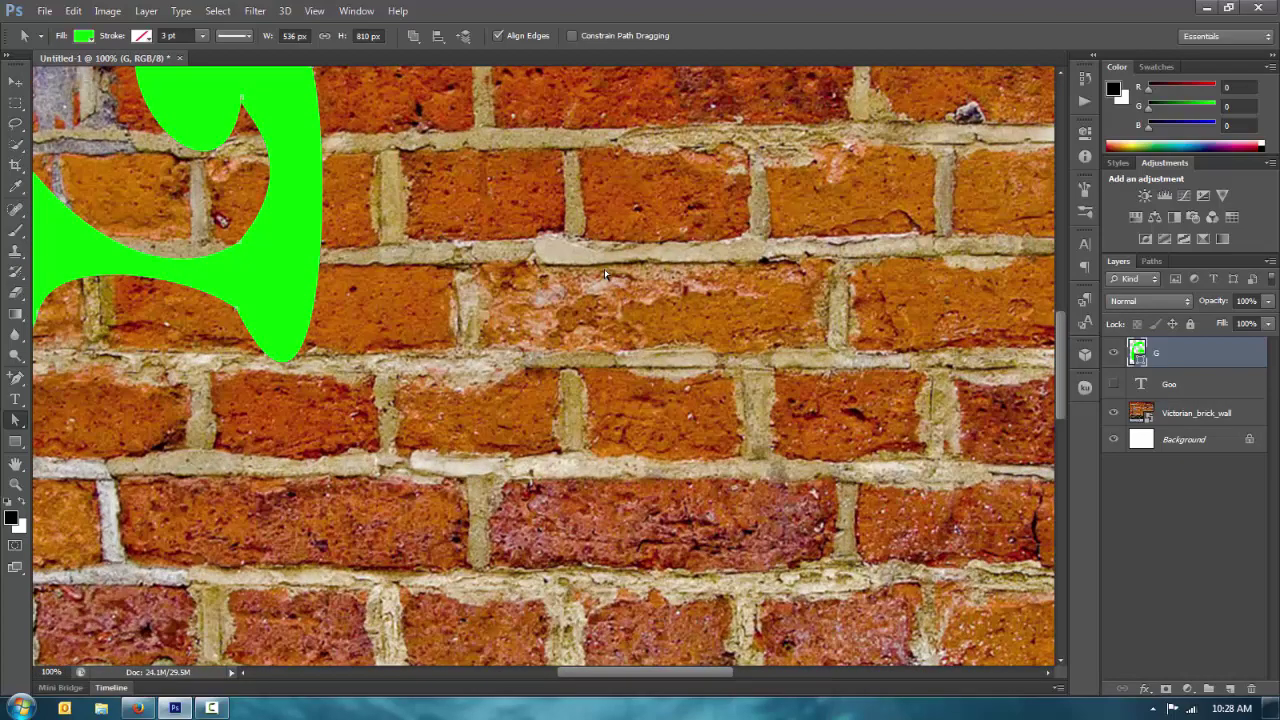
{"action": "left_click_drag", "start_coordinate": [305, 215], "coordinate": [497, 439]}
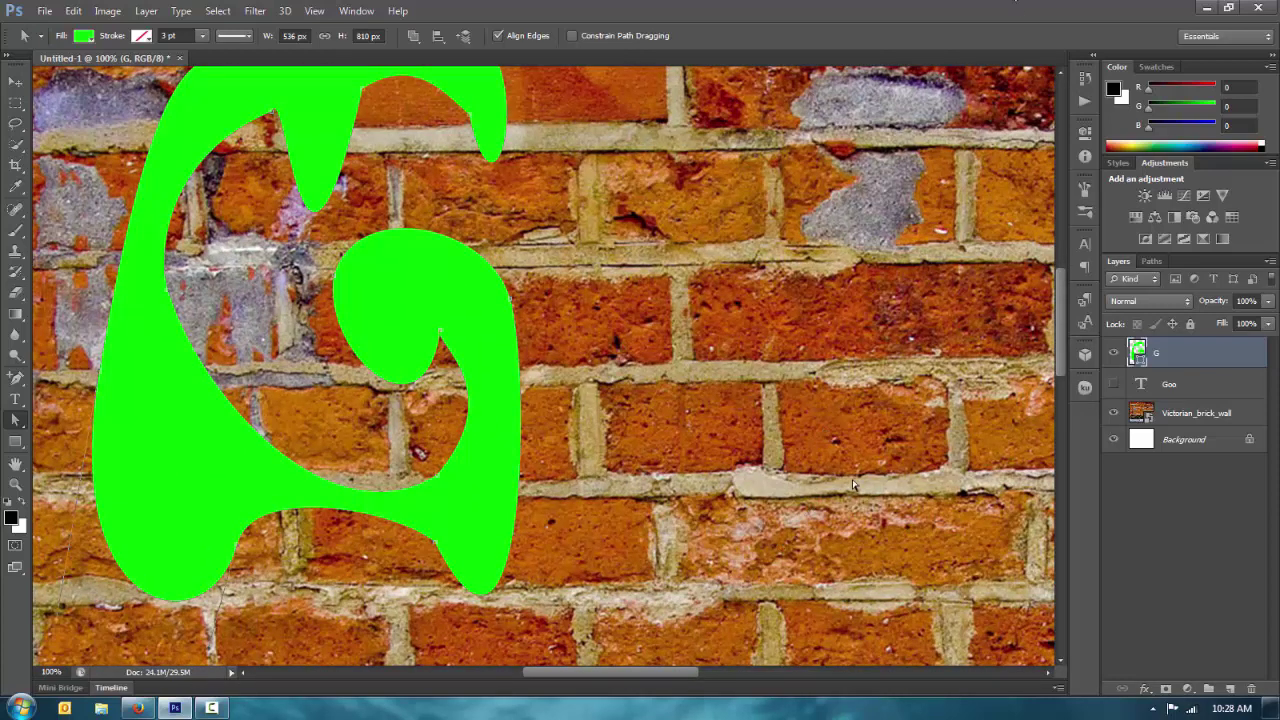
{"action": "scroll", "coordinate": [852, 480], "scroll_direction": "up", "scroll_amount": 1}
{"action": "left_click_drag", "start_coordinate": [400, 313], "coordinate": [454, 344]}
{"action": "key", "text": "ctrl+minus"}
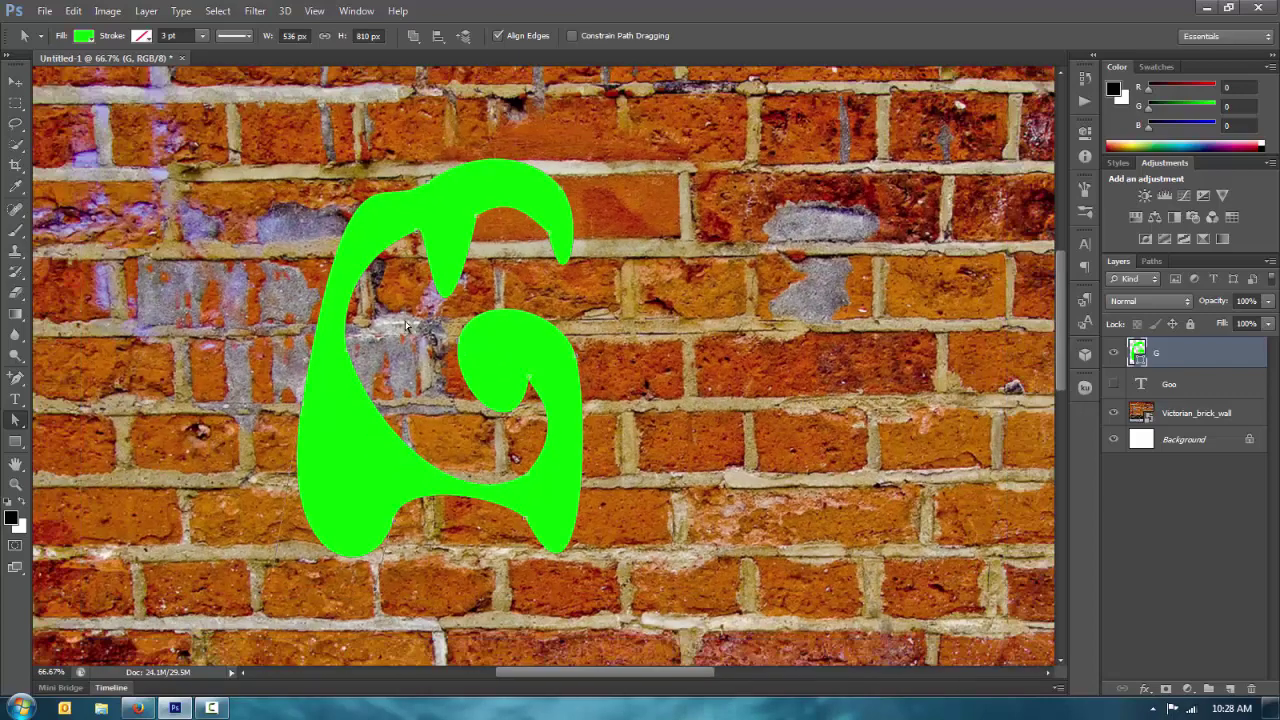
Add a Bevel & Emboss effect to the G layer with the Inner Bevel style, a 94° lighting angle and 16° altitude.
{"action": "double_click", "coordinate": [1187, 348]}
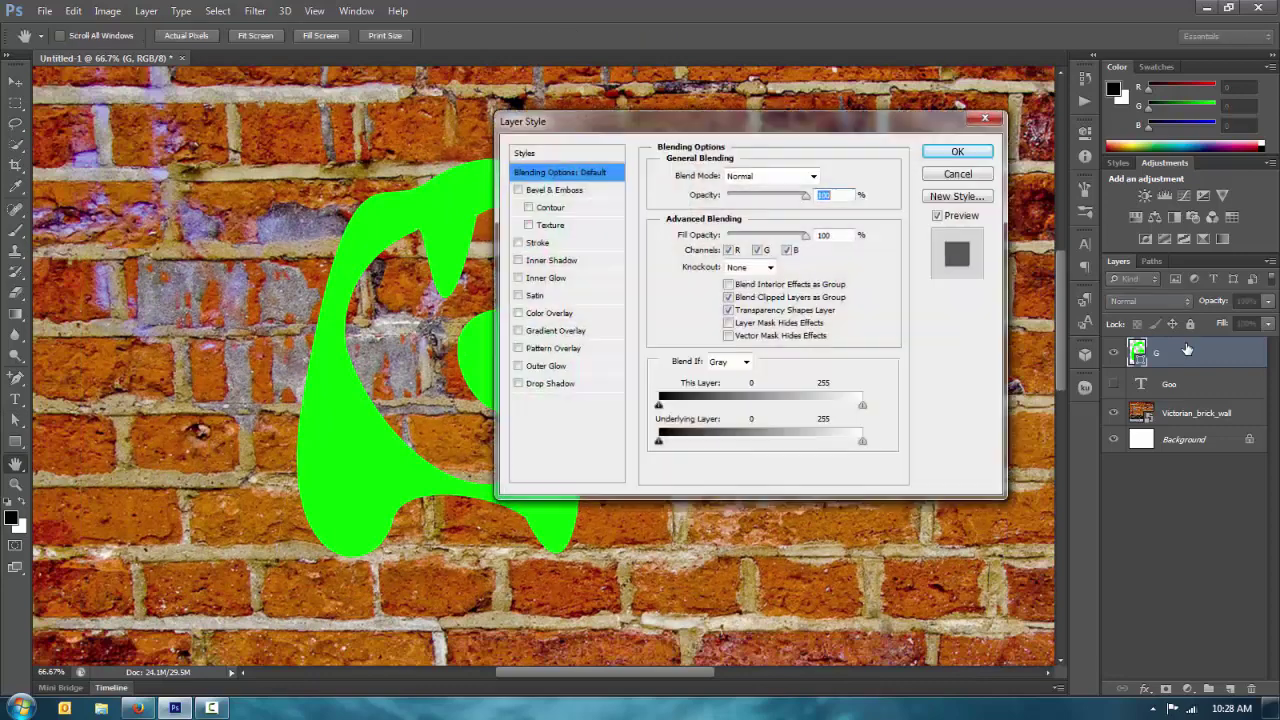
{"action": "left_click", "coordinate": [543, 192]}
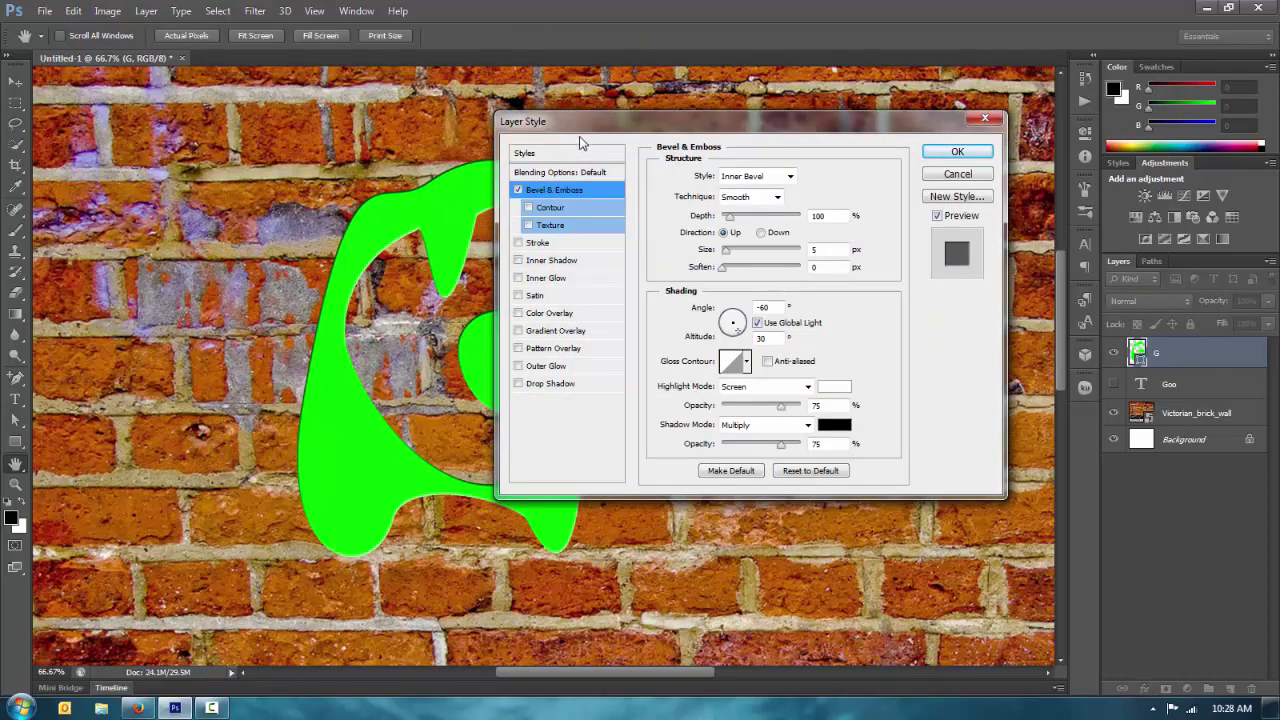
{"action": "left_click_drag", "start_coordinate": [593, 126], "coordinate": [800, 120]}
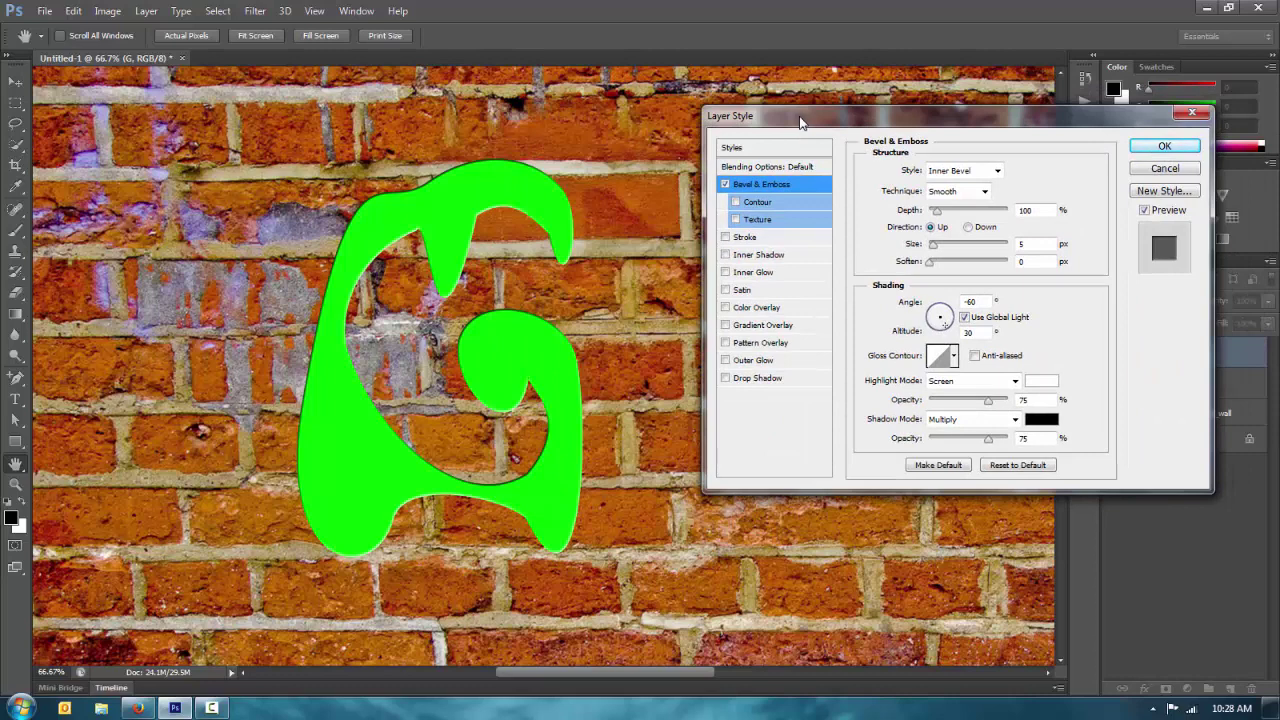
{"action": "left_click", "coordinate": [962, 170]}
{"action": "left_click", "coordinate": [943, 200]}
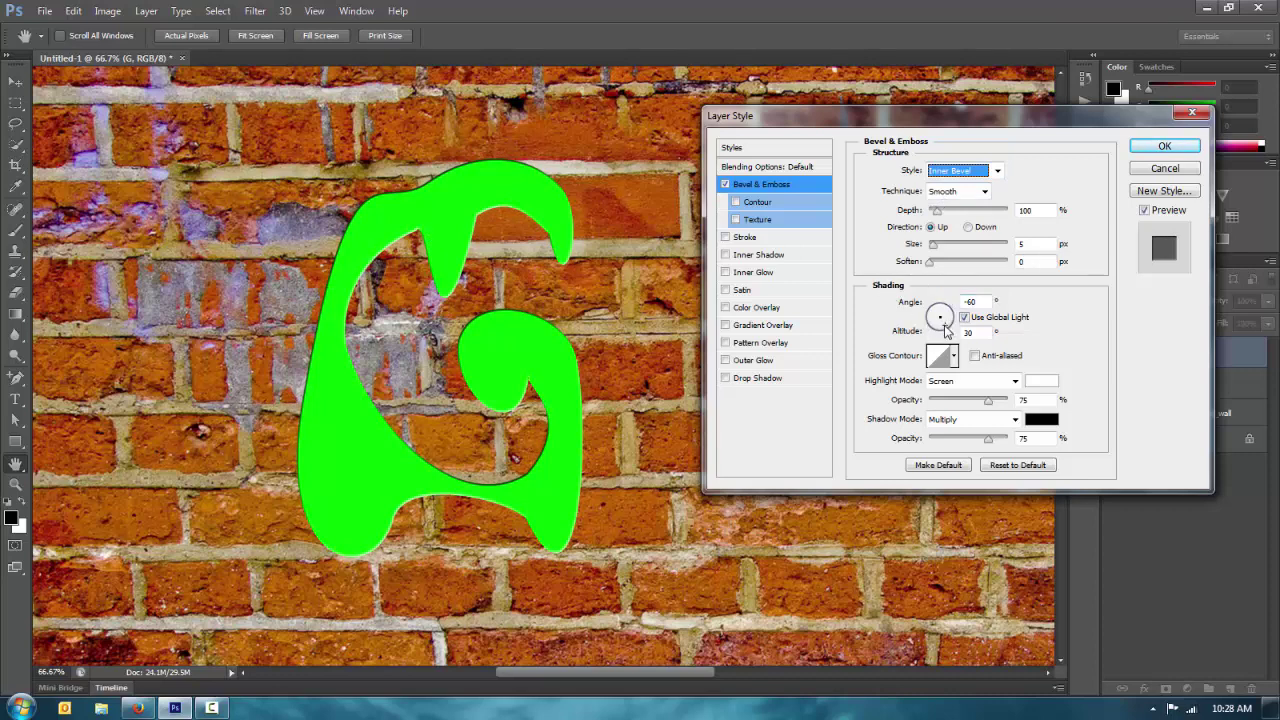
{"action": "mouse_move", "coordinate": [946, 330]}
{"action": "left_mouse_down"}
{"action": "mouse_move", "coordinate": [955, 310]}
{"action": "mouse_move", "coordinate": [944, 330]}
{"action": "mouse_move", "coordinate": [956, 318]}
{"action": "mouse_move", "coordinate": [940, 312]}
{"action": "left_mouse_up"}
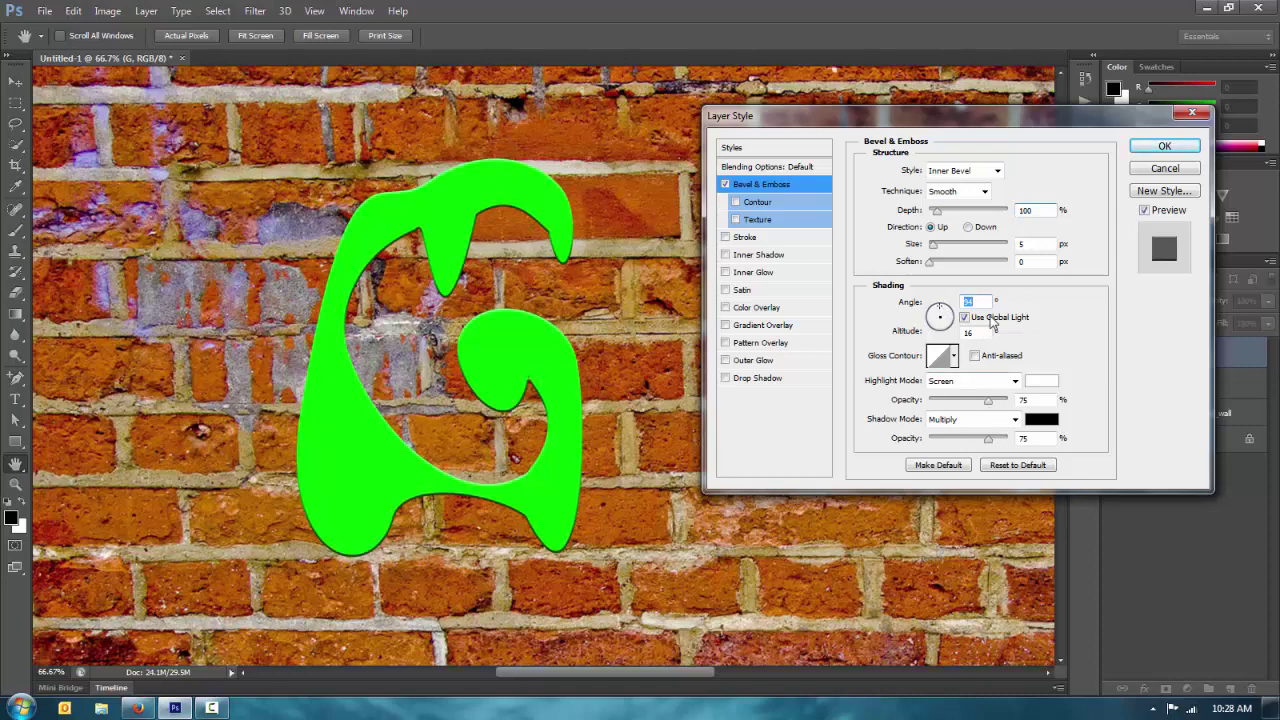
Set the G's bevel size to 40 px and its soften value to 16 px.
{"action": "left_click", "coordinate": [955, 246]}
{"action": "left_click_drag", "start_coordinate": [955, 246], "coordinate": [949, 246]}
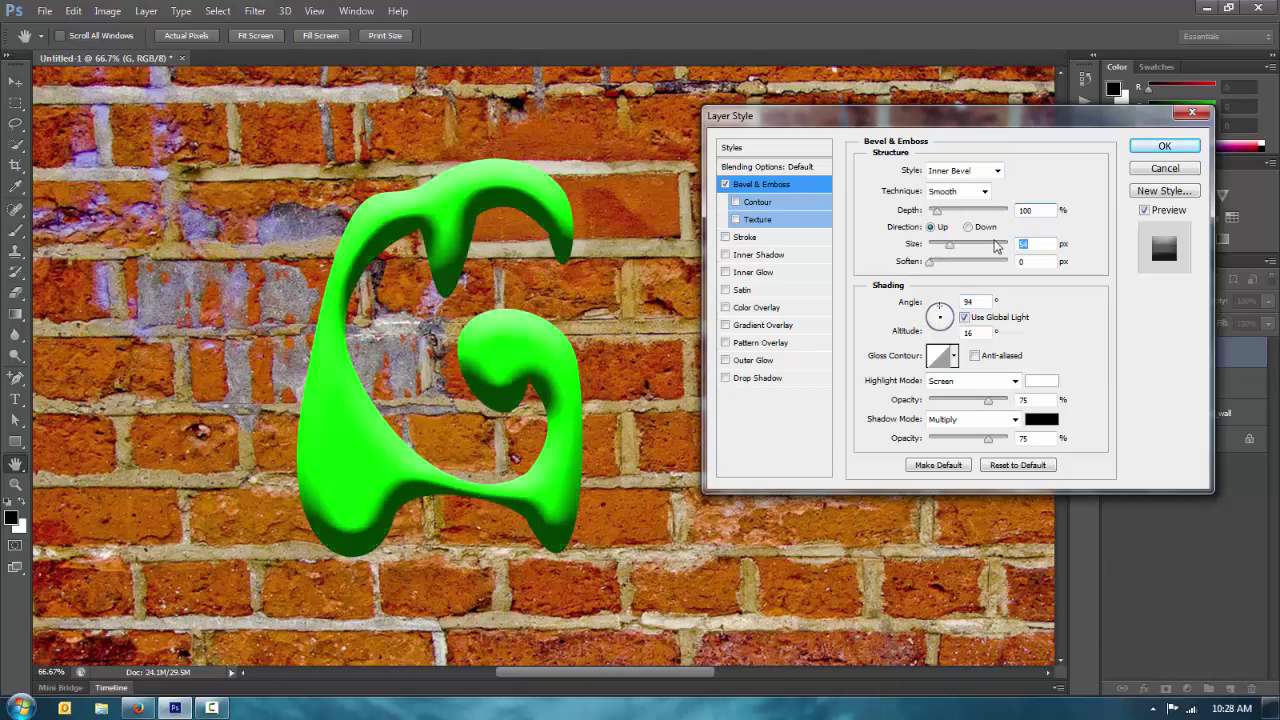
{"action": "left_click", "coordinate": [943, 265]}
{"action": "left_click_drag", "start_coordinate": [943, 264], "coordinate": [1007, 263]}
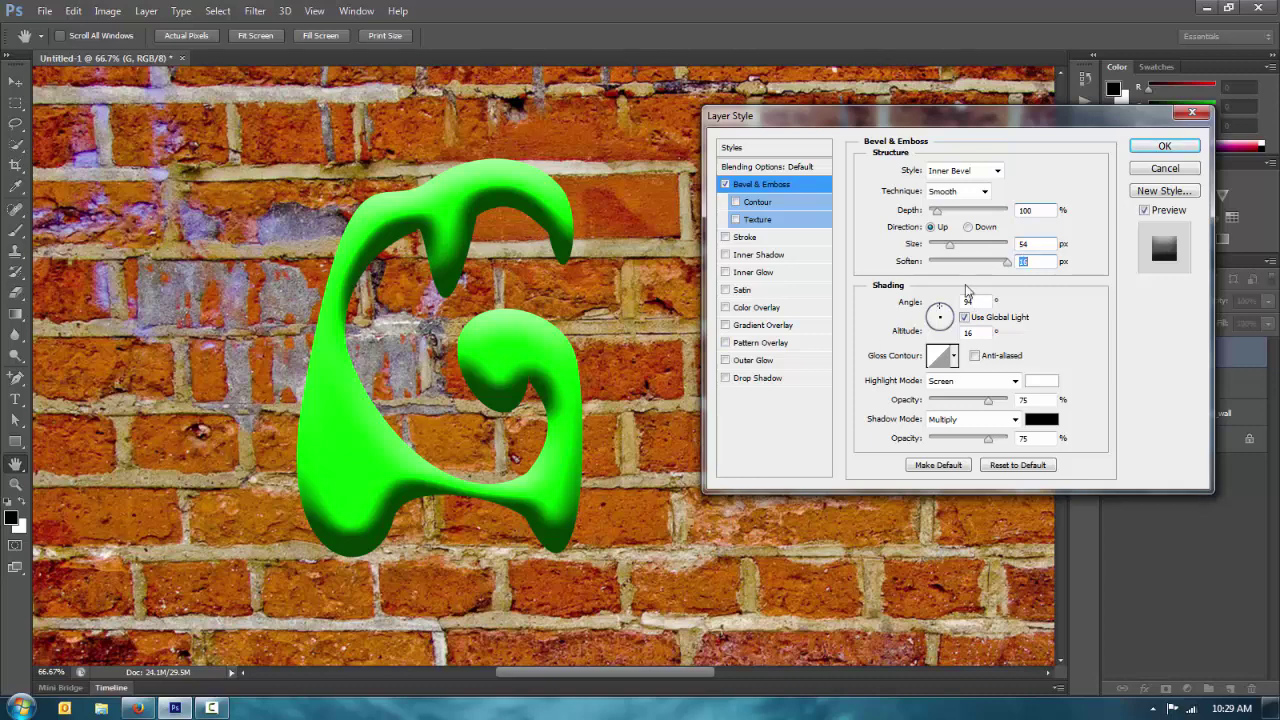
{"action": "left_click_drag", "start_coordinate": [949, 250], "coordinate": [947, 251]}
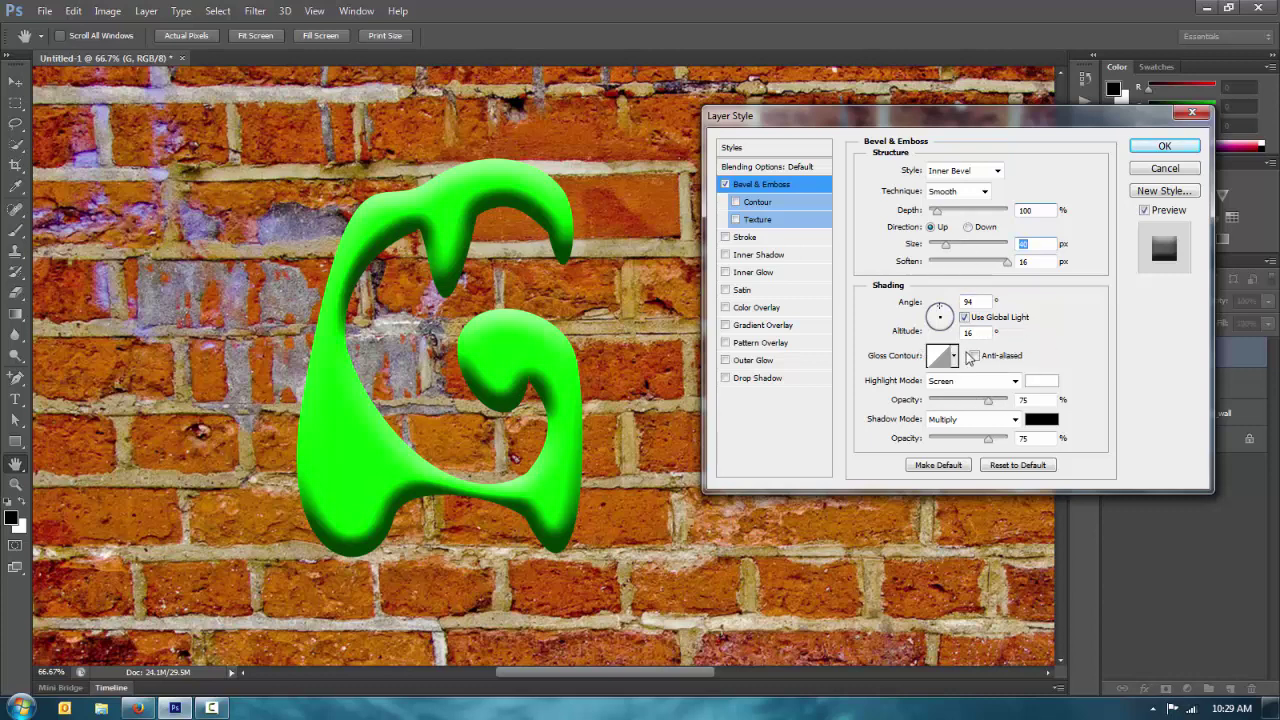
Try the Saturation and Darken highlight modes on the G's bevel and go back to Screen.
{"action": "left_click", "coordinate": [1015, 381]}
{"action": "scroll", "coordinate": [1016, 387], "scroll_direction": "down", "scroll_amount": 3}
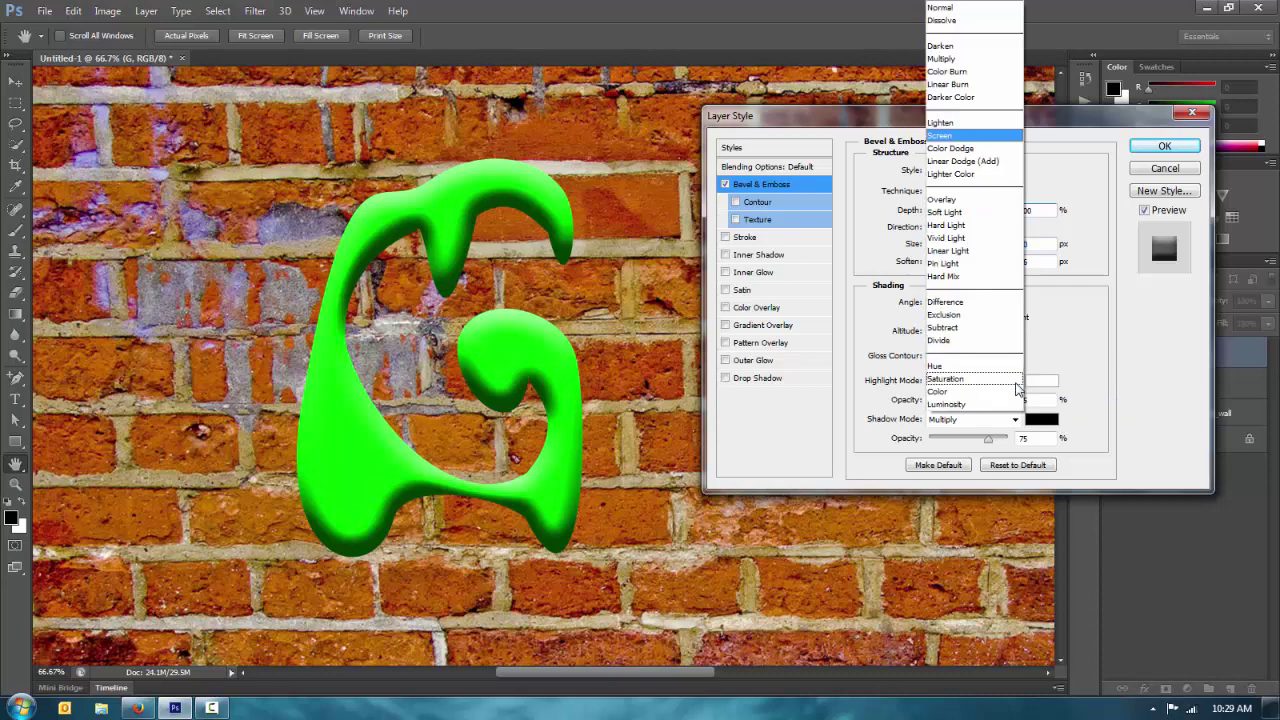
{"action": "left_click", "coordinate": [1016, 387]}
{"action": "left_click", "coordinate": [1015, 382]}
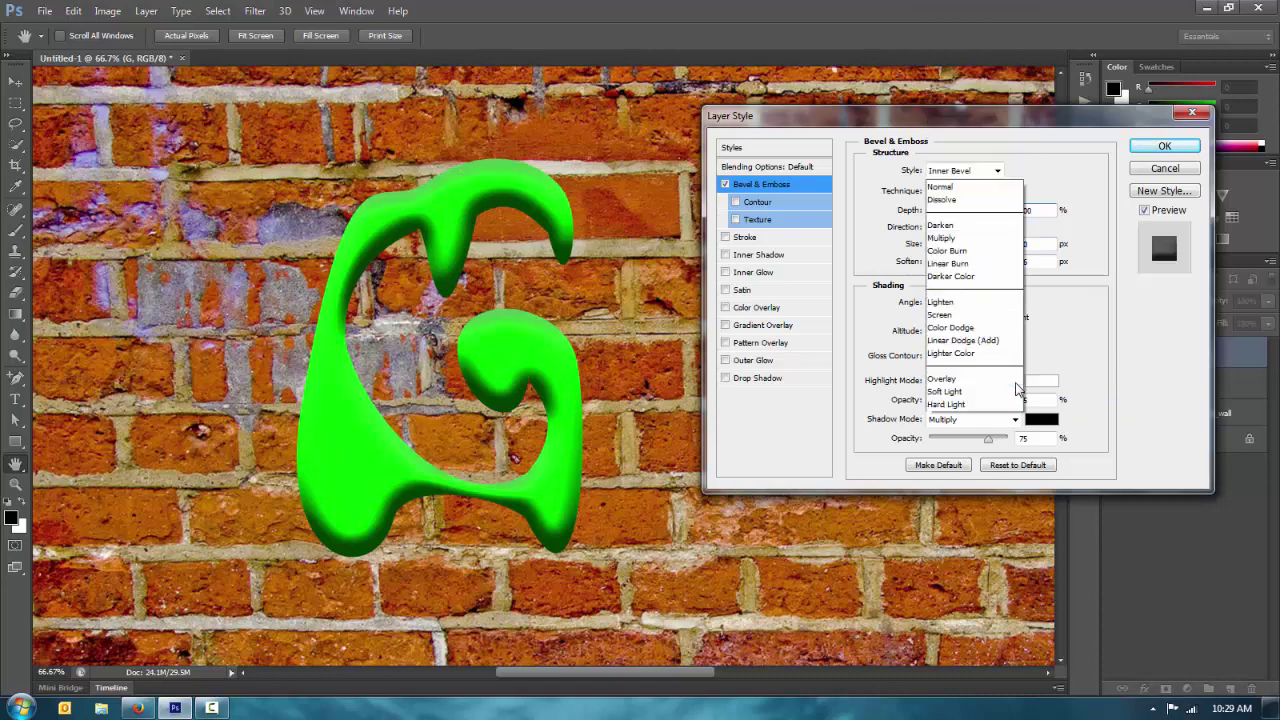
{"action": "left_click", "coordinate": [1097, 317]}
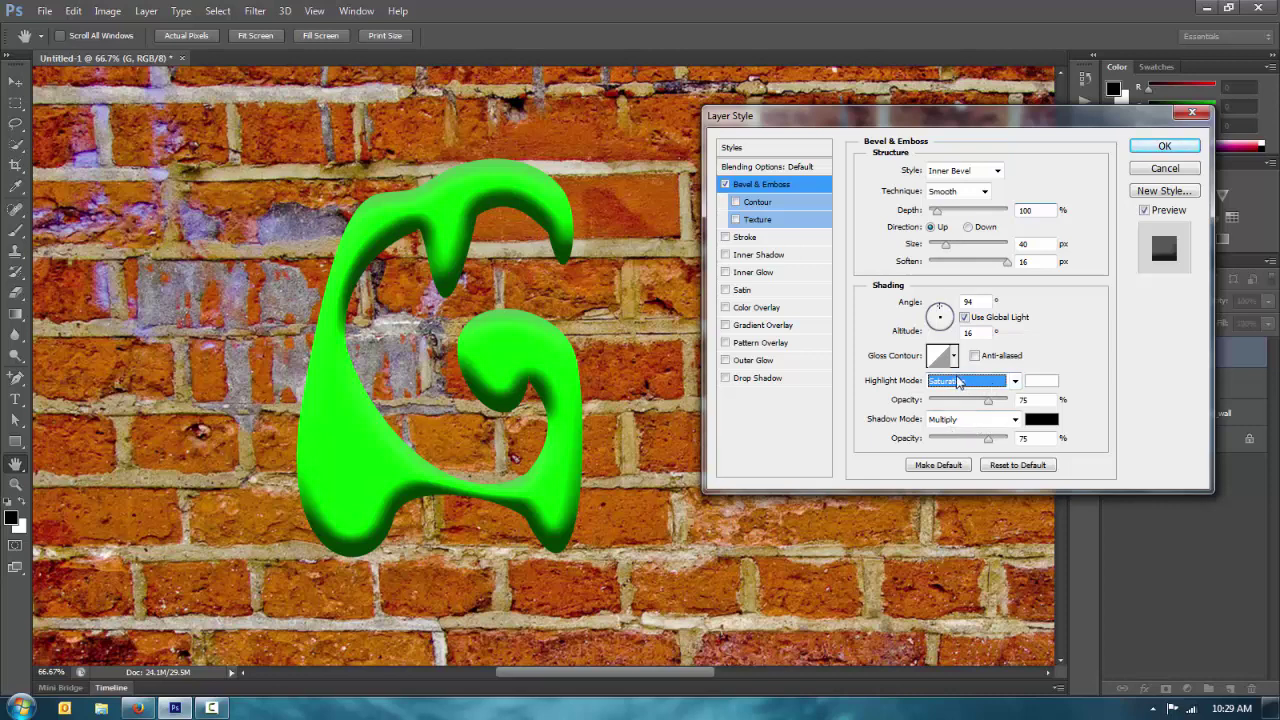
{"action": "left_click", "coordinate": [960, 381]}
{"action": "left_click", "coordinate": [956, 45]}
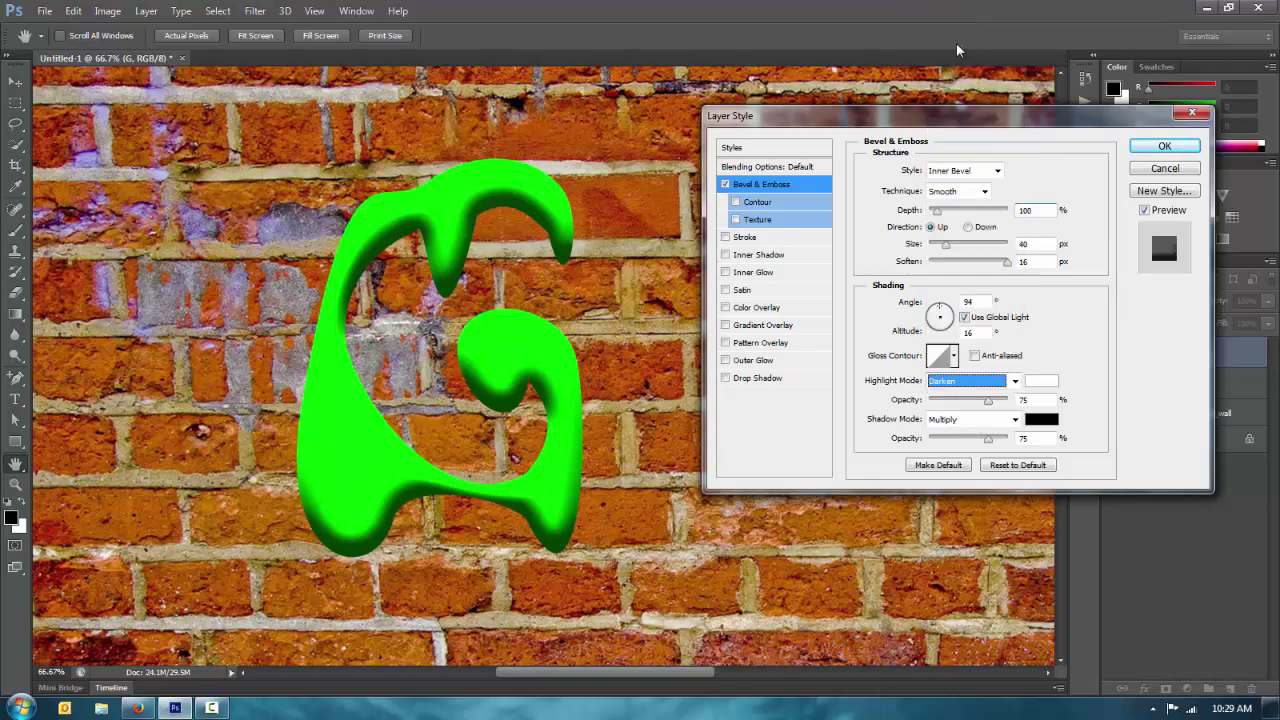
{"action": "left_click", "coordinate": [960, 381]}
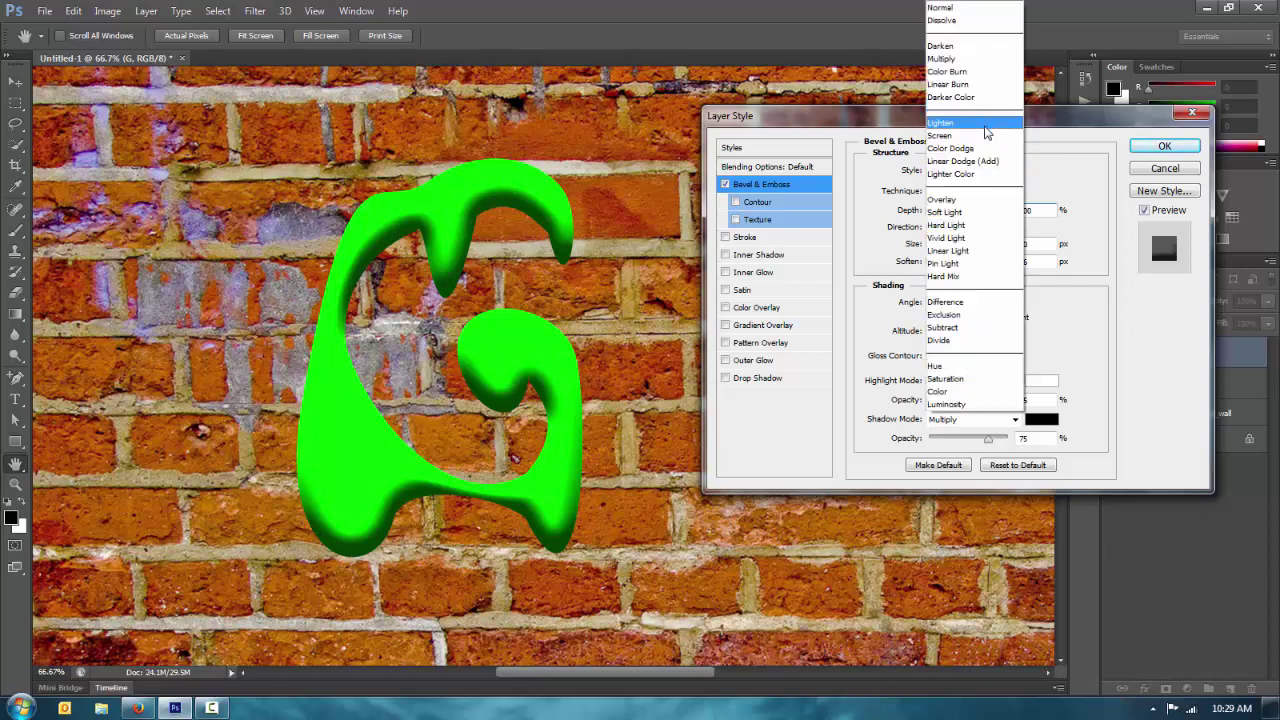
{"action": "left_click", "coordinate": [970, 131]}
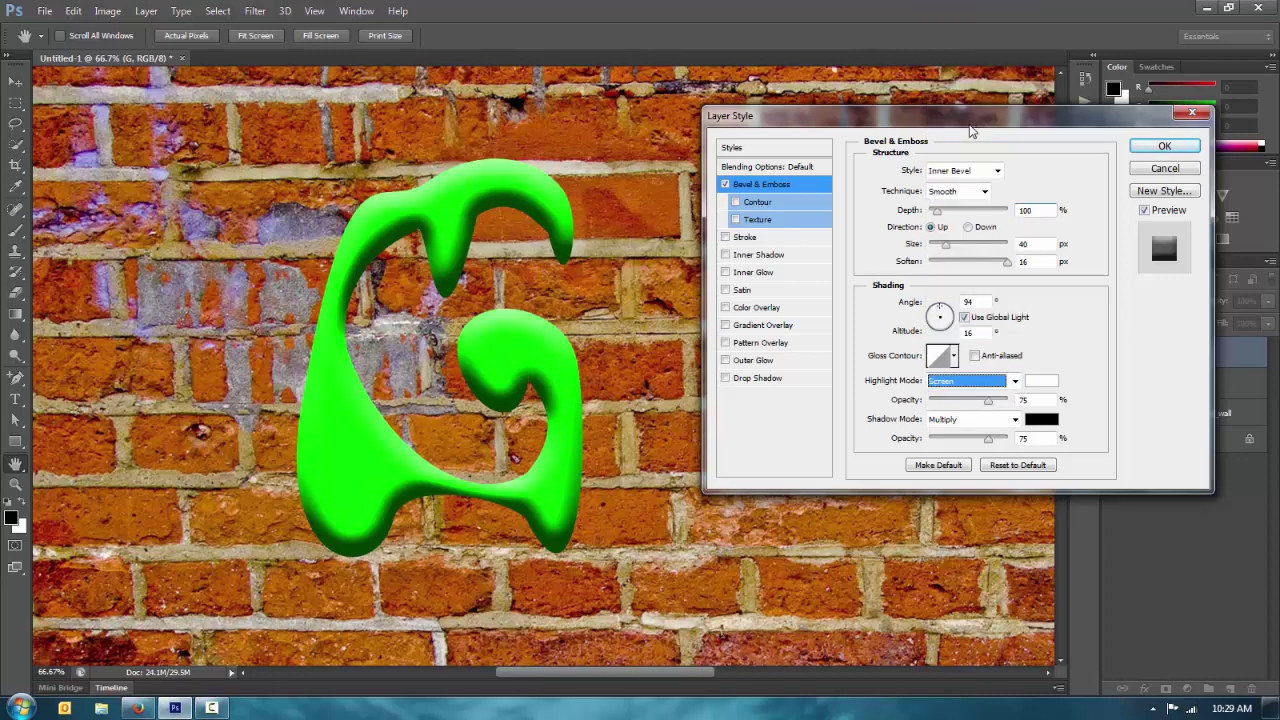
Try out further highlight modes for the G's bevel, settle on Luminosity, and raise the highlight opacity to 100%.
{"action": "key", "text": "Down"}
{"action": "key", "text": "Down"}
{"action": "key", "text": "Down"}
{"action": "key", "text": "Down"}
{"action": "key", "text": "Down"}
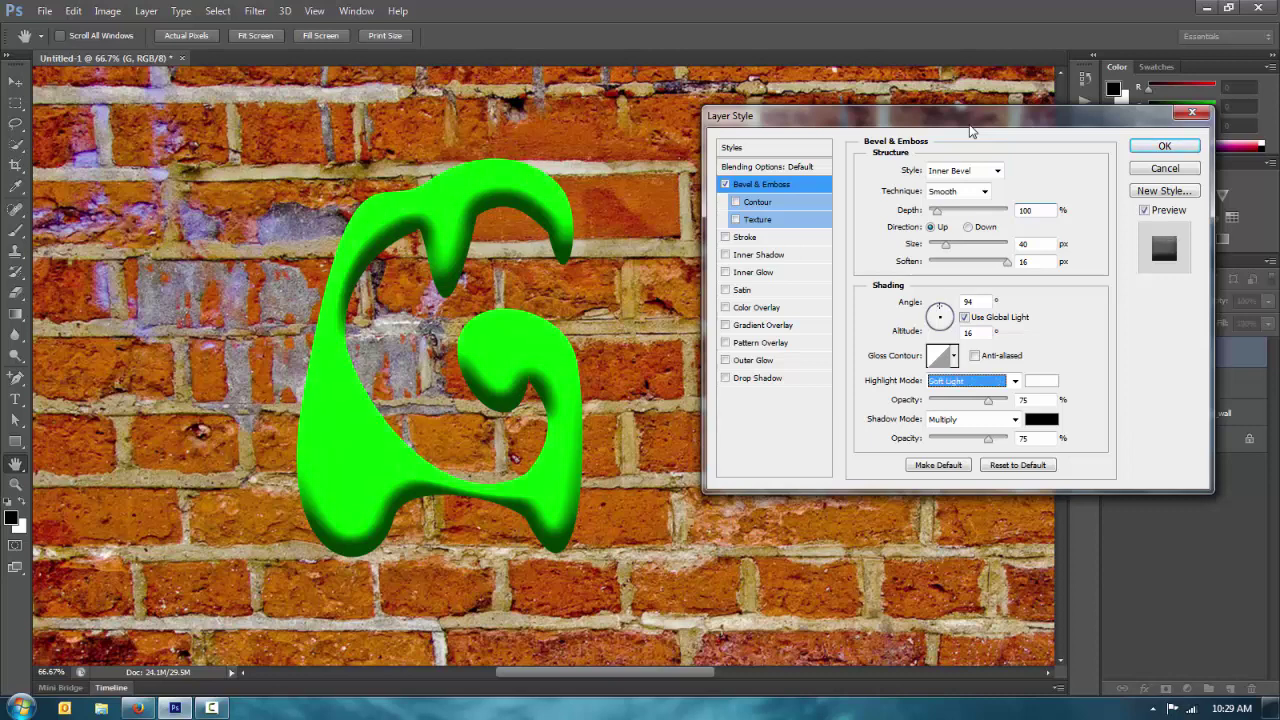
{"action": "key", "text": "Down"}
{"action": "key", "text": "Down"}
{"action": "key", "text": "Down"}
{"action": "key", "text": "Down"}
{"action": "key", "text": "Down"}
{"action": "key", "text": "Down"}
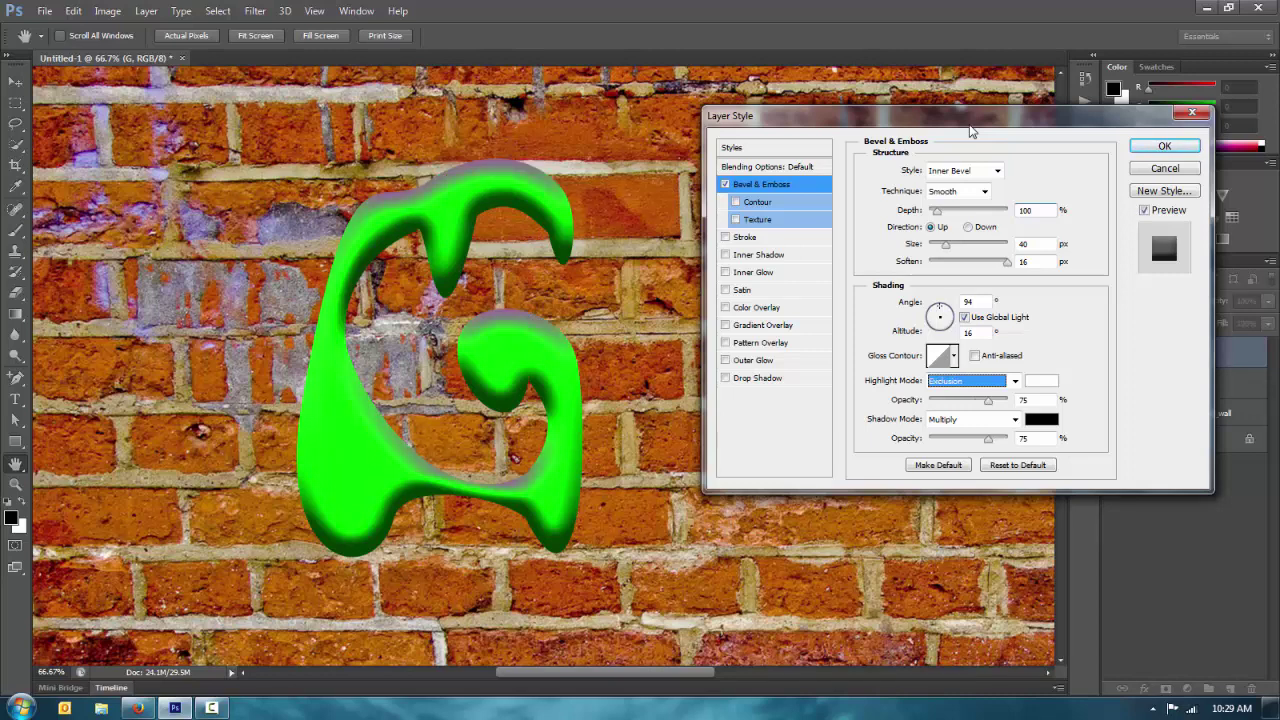
{"action": "key", "text": "Down"}
{"action": "key", "text": "Down"}
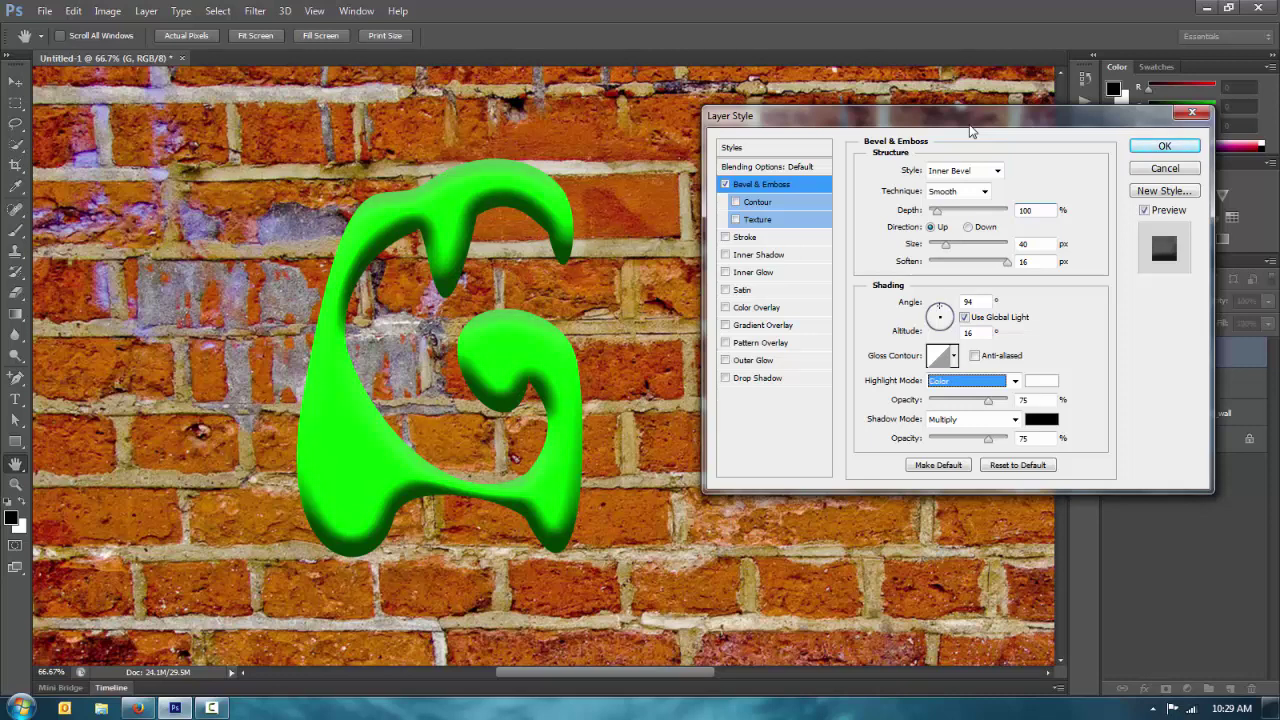
{"action": "key", "text": "Down"}
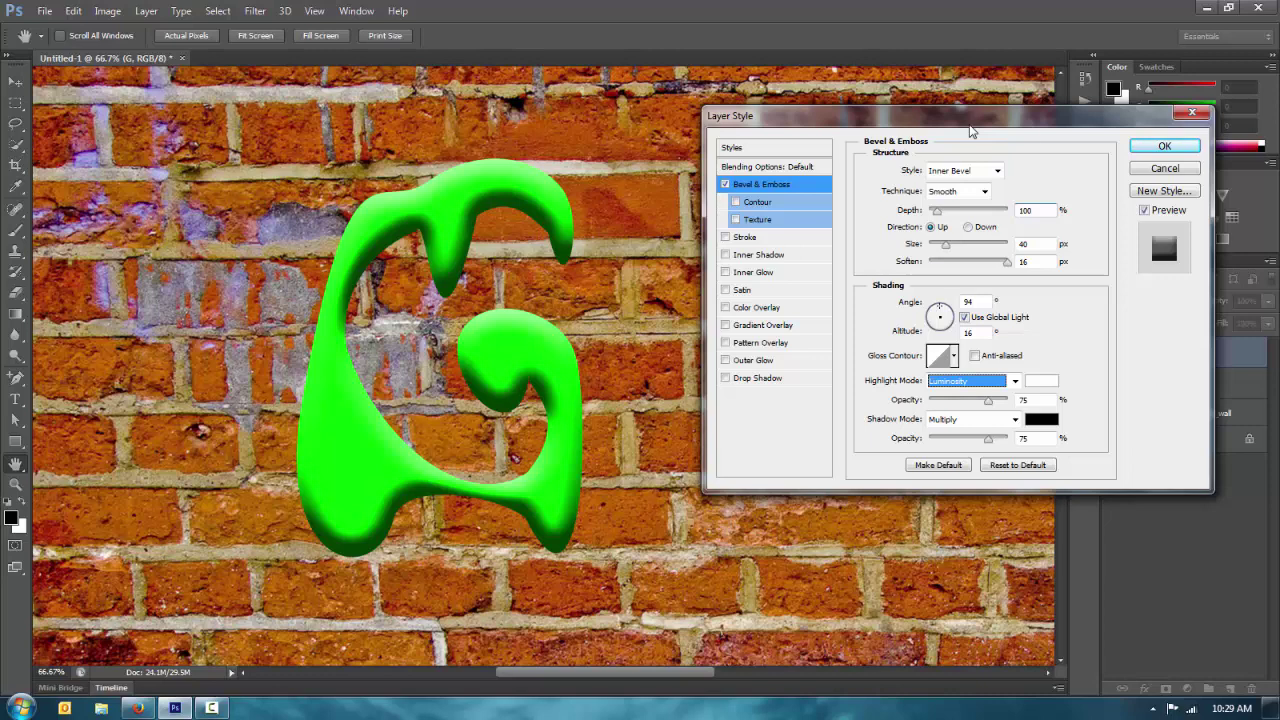
{"action": "left_click_drag", "start_coordinate": [988, 400], "coordinate": [1025, 403]}
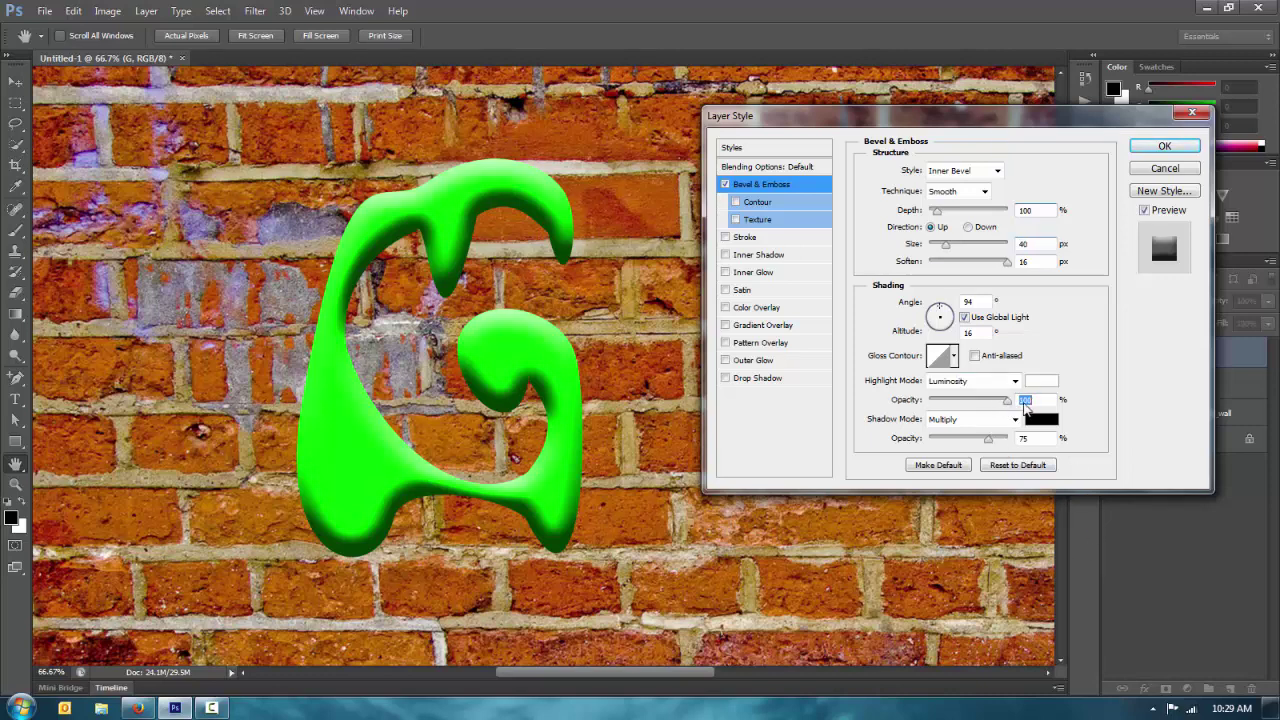
Try a custom curve with several points as the gloss contour of the G's bevel, and discard it.
{"action": "left_click", "coordinate": [950, 362]}
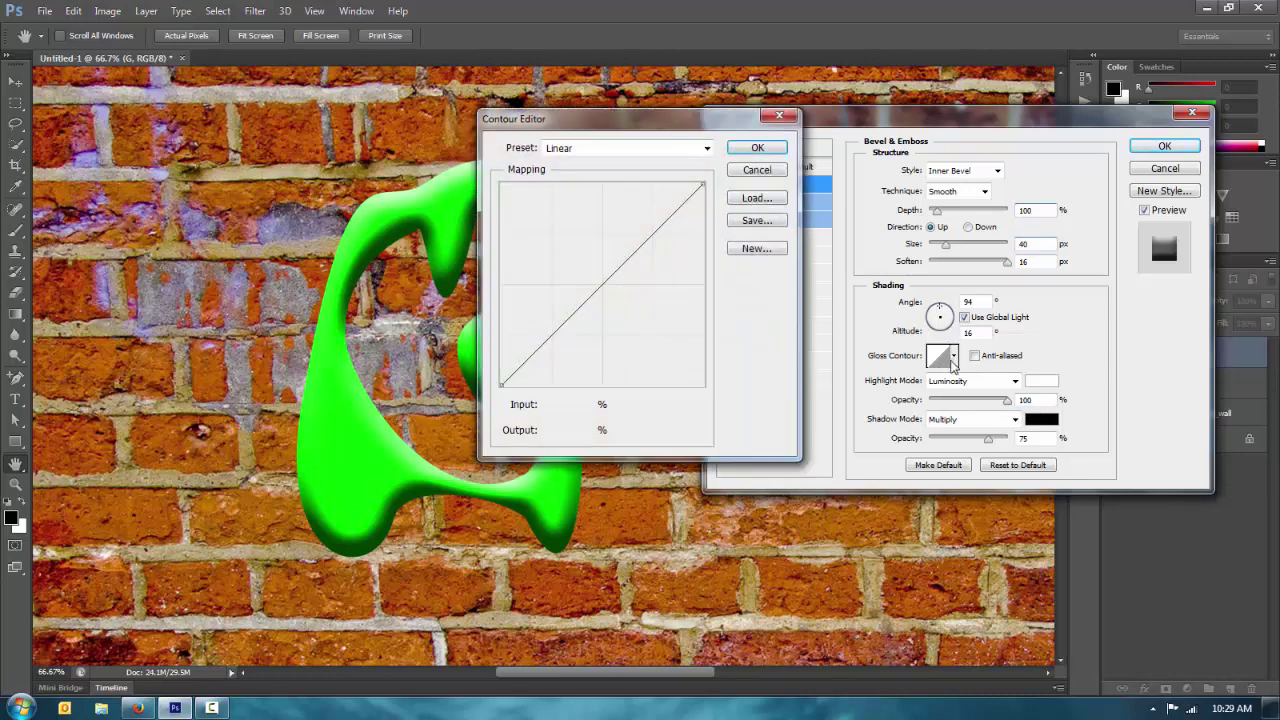
{"action": "left_click", "coordinate": [756, 172]}
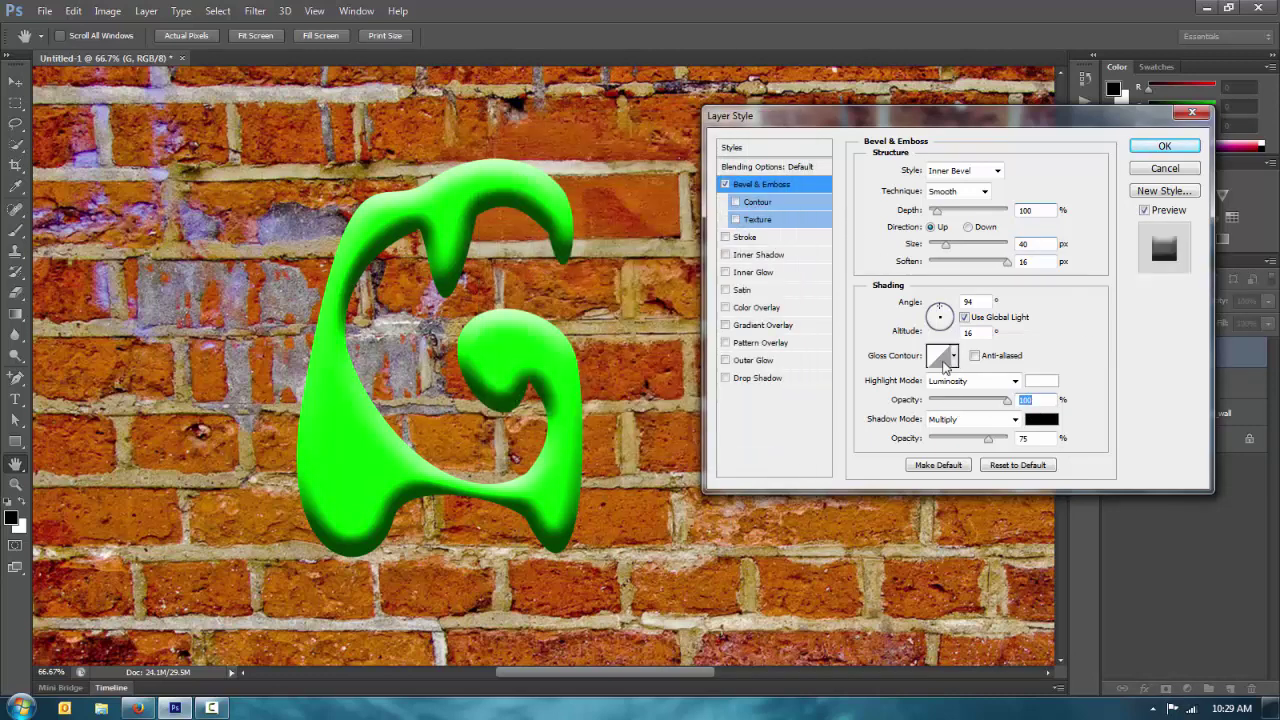
{"action": "left_click", "coordinate": [945, 360]}
{"action": "left_click_drag", "start_coordinate": [590, 135], "coordinate": [838, 122]}
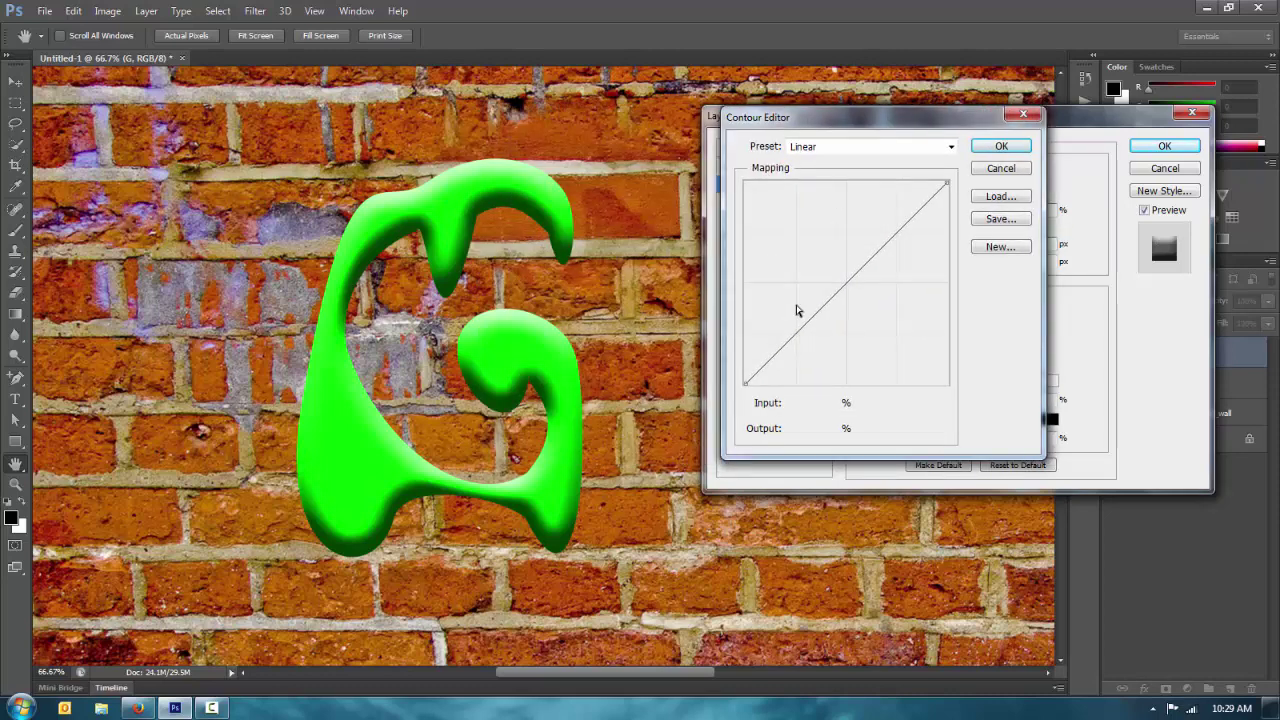
{"action": "left_click_drag", "start_coordinate": [804, 331], "coordinate": [900, 349]}
{"action": "left_click_drag", "start_coordinate": [866, 309], "coordinate": [822, 253]}
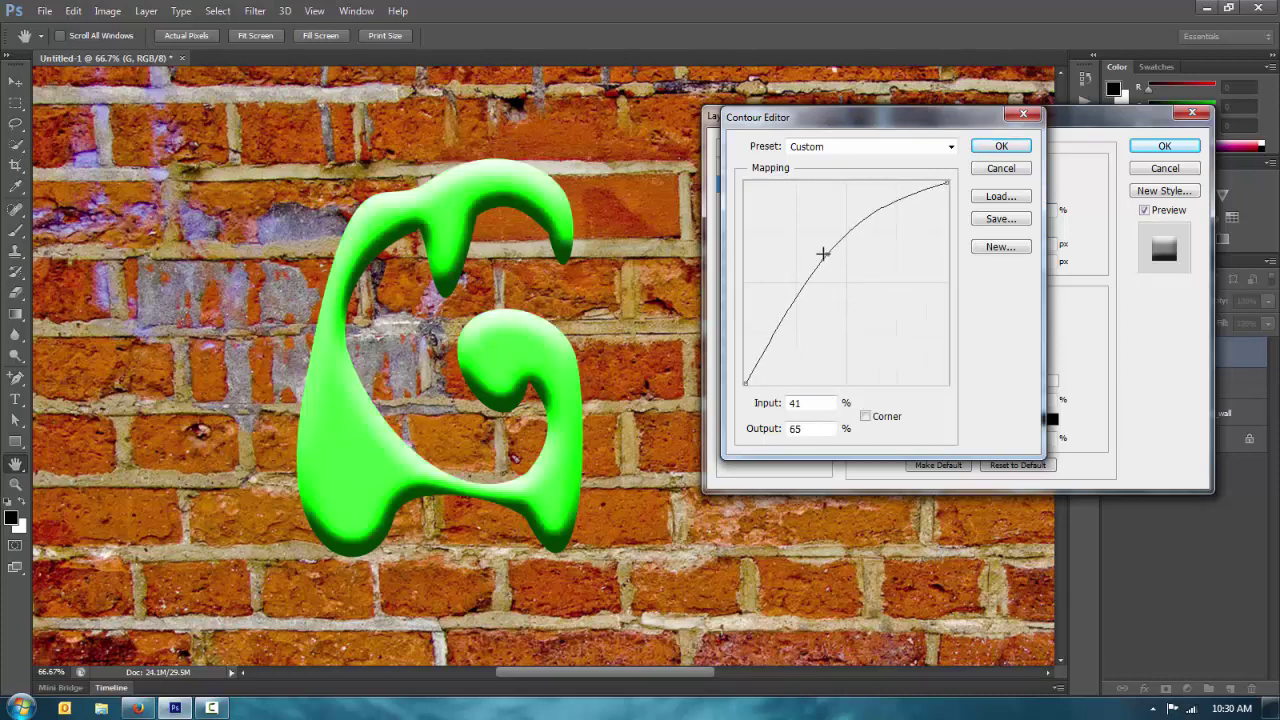
{"action": "mouse_move", "coordinate": [772, 347]}
{"action": "left_mouse_down"}
{"action": "mouse_move", "coordinate": [771, 336]}
{"action": "mouse_move", "coordinate": [778, 346]}
{"action": "left_mouse_up"}
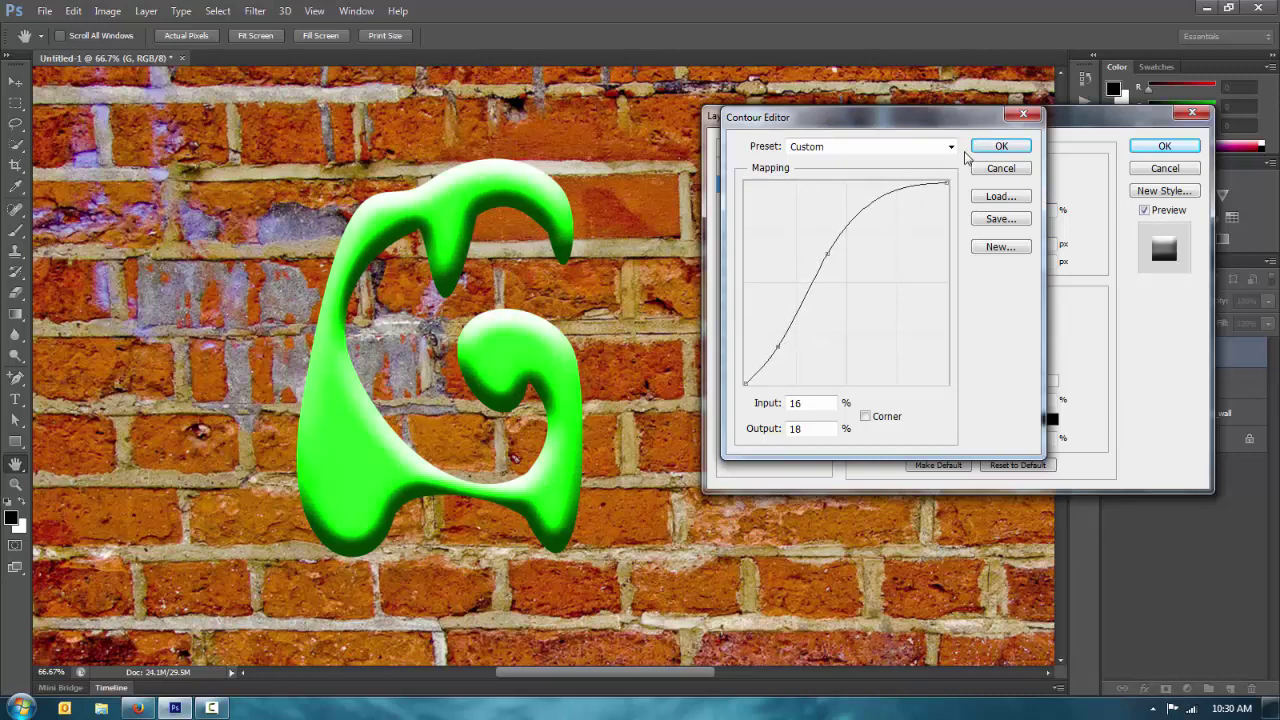
{"action": "left_click_drag", "start_coordinate": [879, 202], "coordinate": [893, 258]}
{"action": "left_click", "coordinate": [730, 401]}
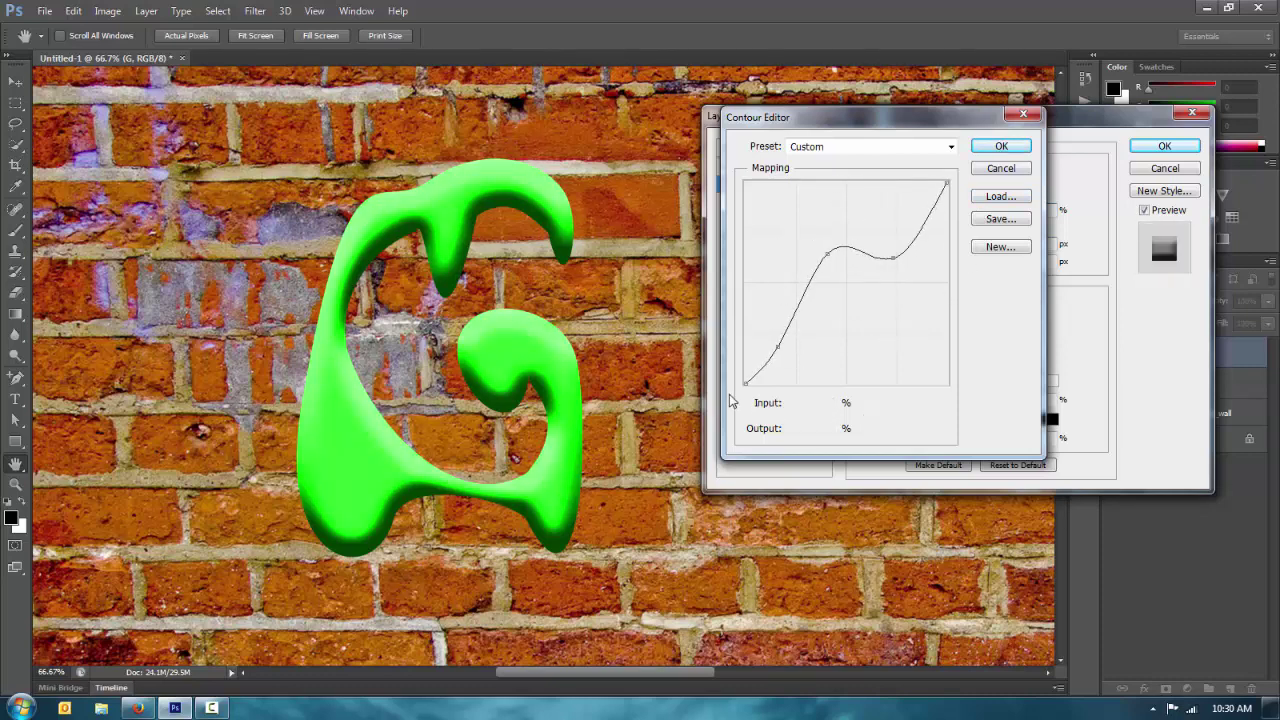
{"action": "left_click", "coordinate": [986, 170]}
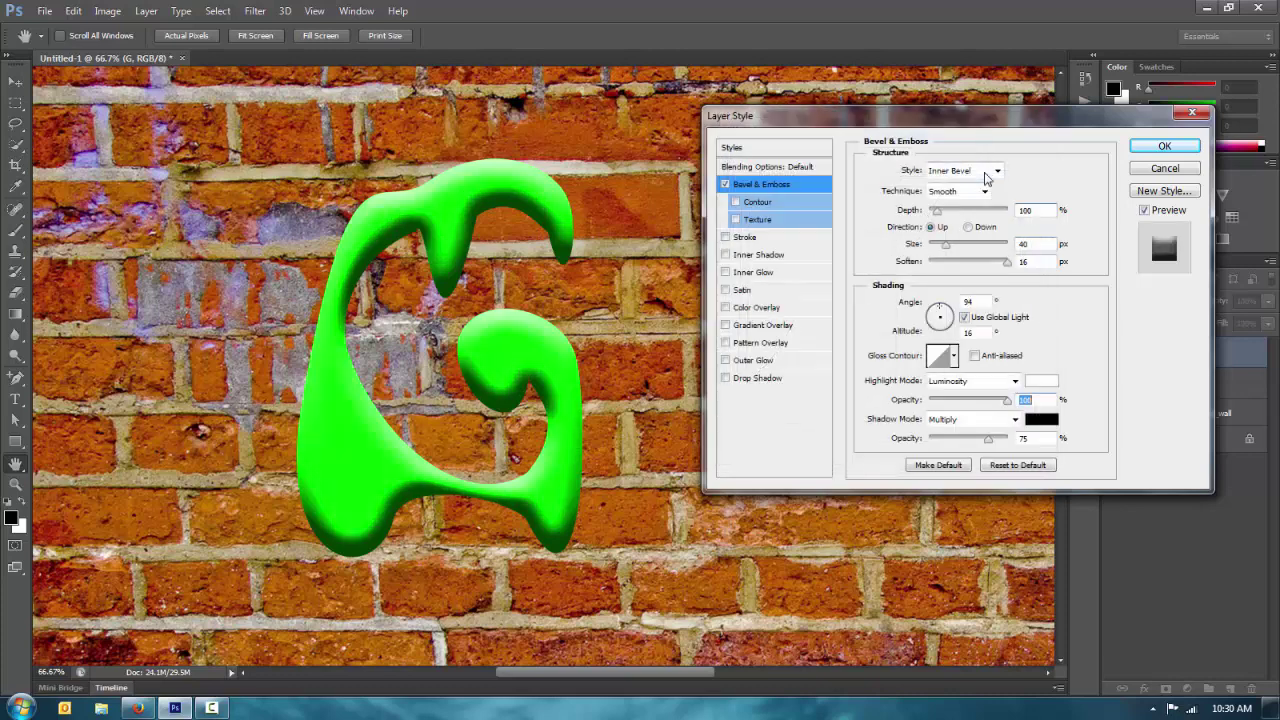
Try the single-peak and deep cove gloss contour presets on the G's bevel.
{"action": "left_click", "coordinate": [954, 358]}
{"action": "left_click", "coordinate": [890, 393]}
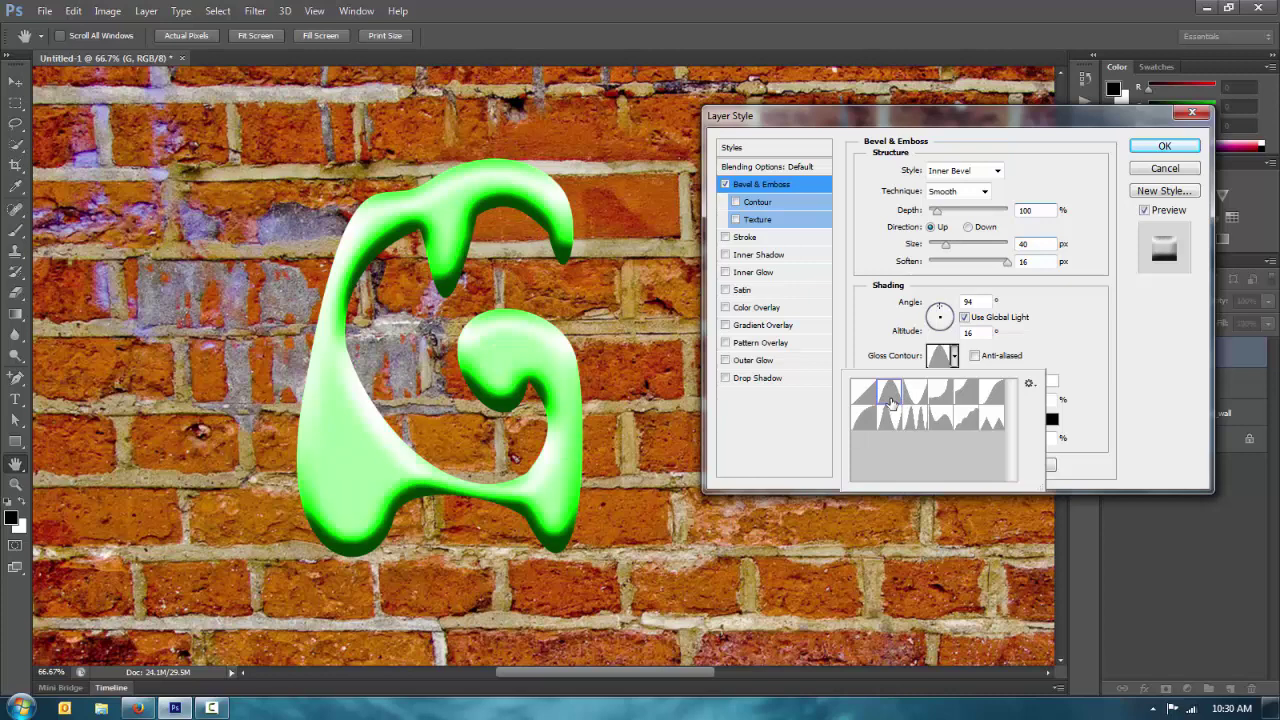
{"action": "left_click", "coordinate": [955, 358]}
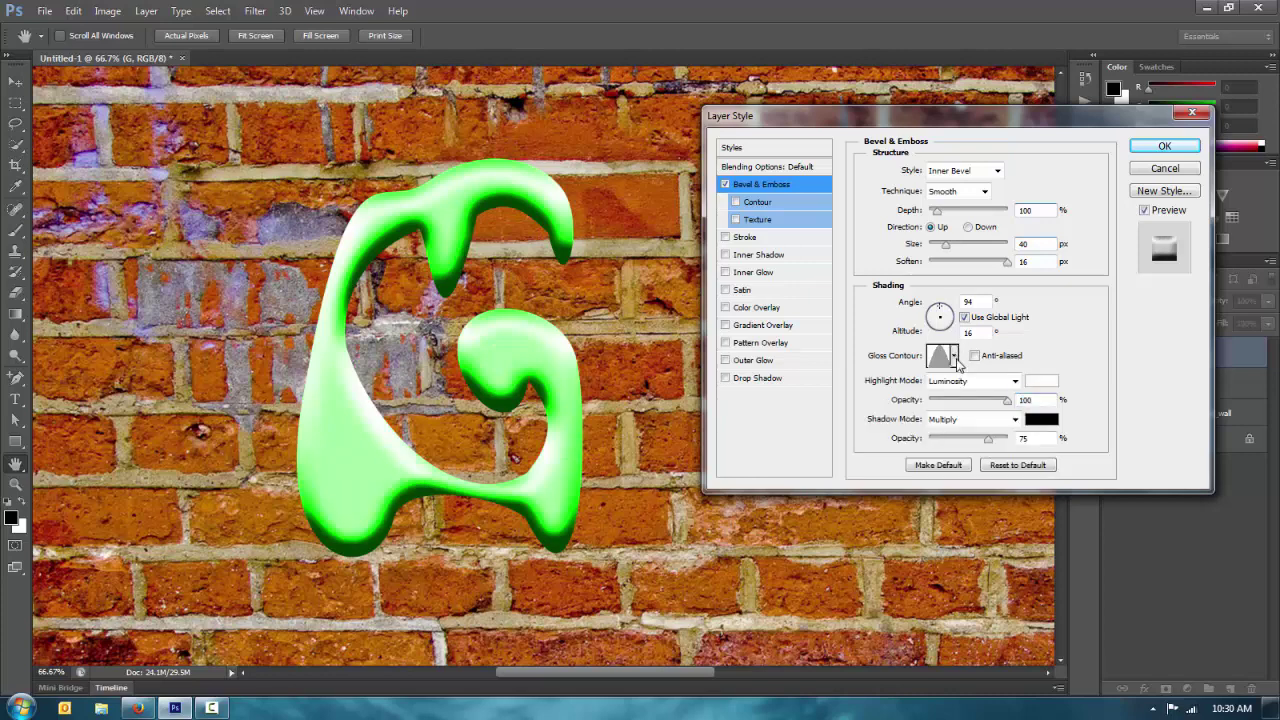
{"action": "left_click", "coordinate": [955, 358]}
{"action": "left_click", "coordinate": [940, 395]}
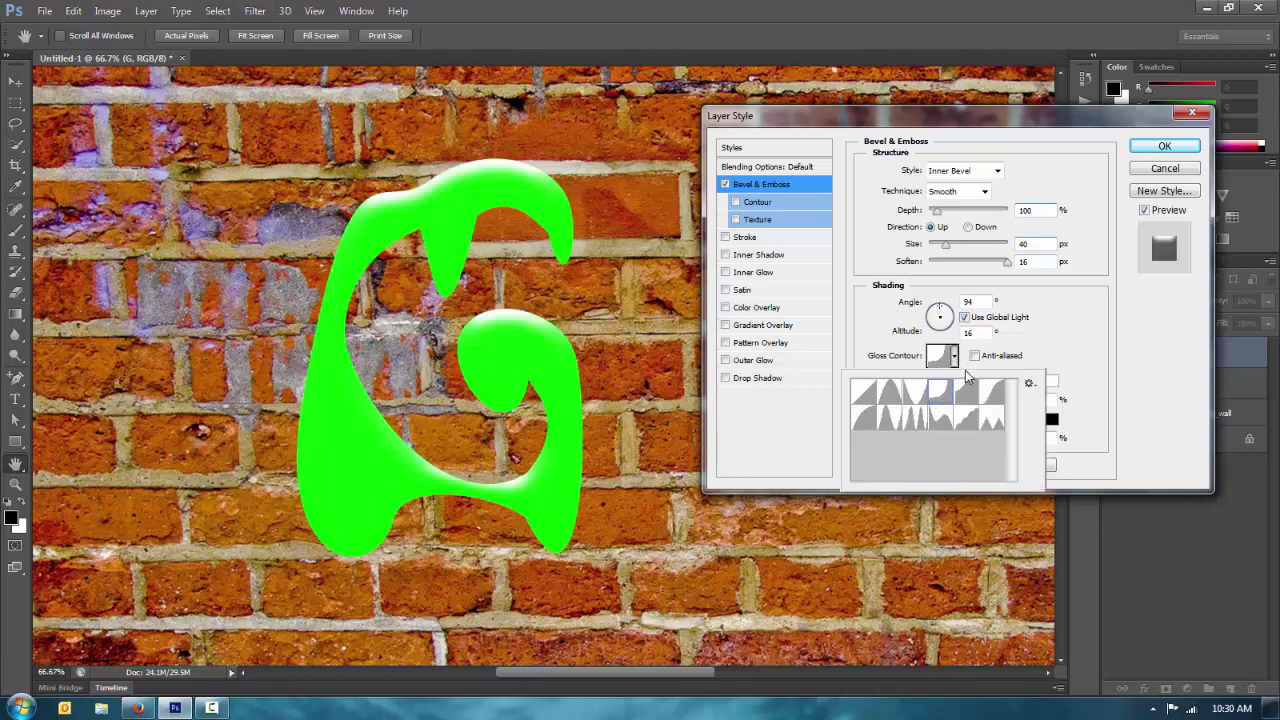
{"action": "left_click", "coordinate": [955, 358]}
{"action": "left_click", "coordinate": [955, 358]}
{"action": "left_click", "coordinate": [955, 358]}
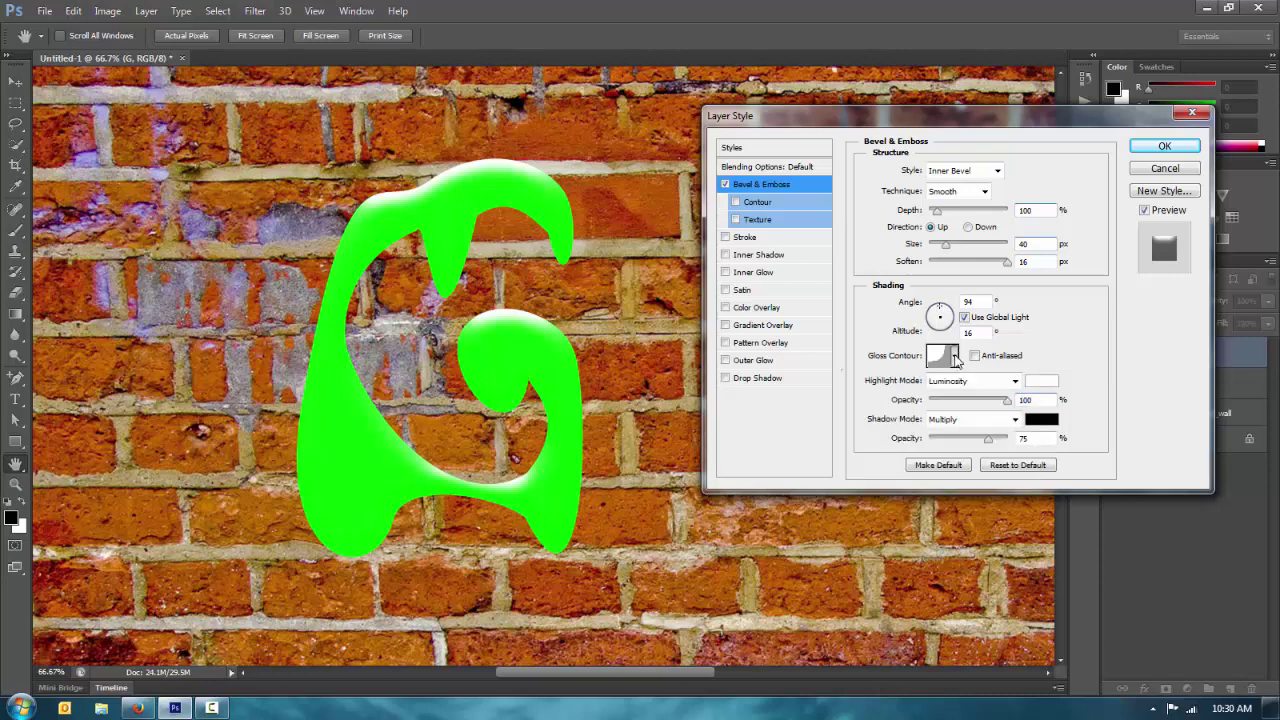
Compare the ring, double-ring, inverted cone, cone and descending-slope gloss contour presets on the G's bevel, and go back to Linear.
{"action": "left_click", "coordinate": [955, 358]}
{"action": "left_click", "coordinate": [918, 420]}
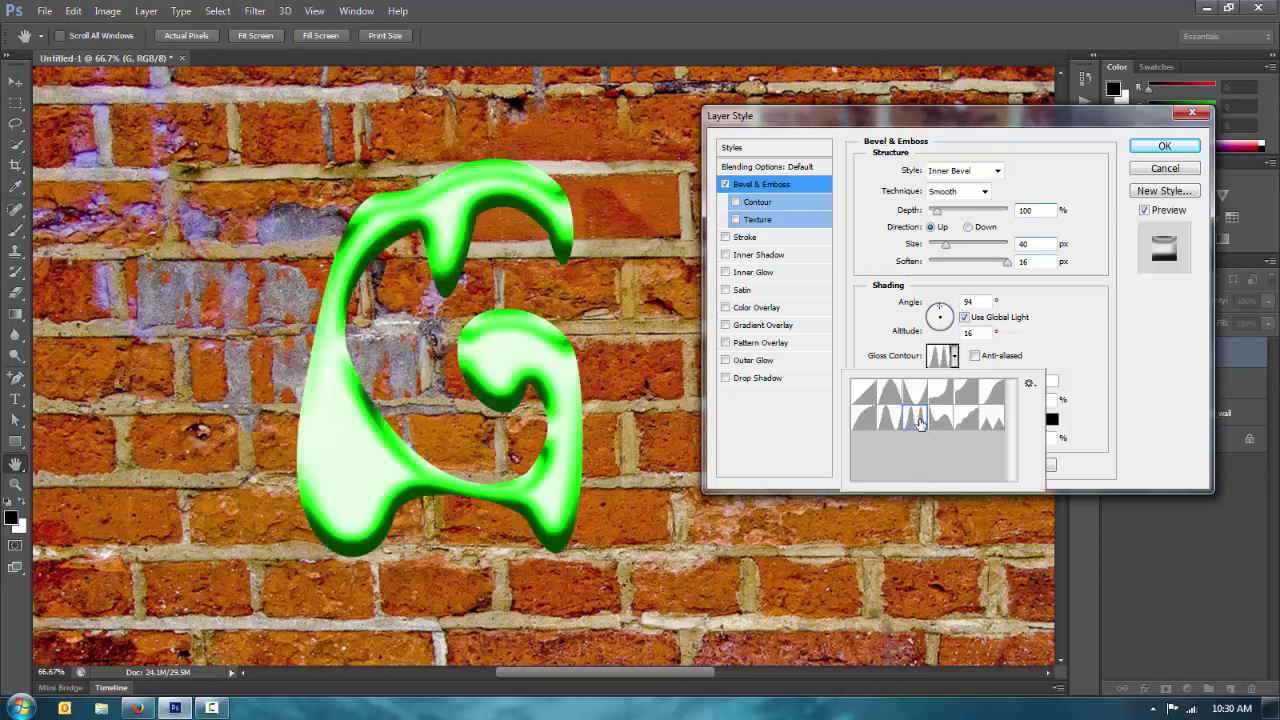
{"action": "left_click", "coordinate": [895, 420]}
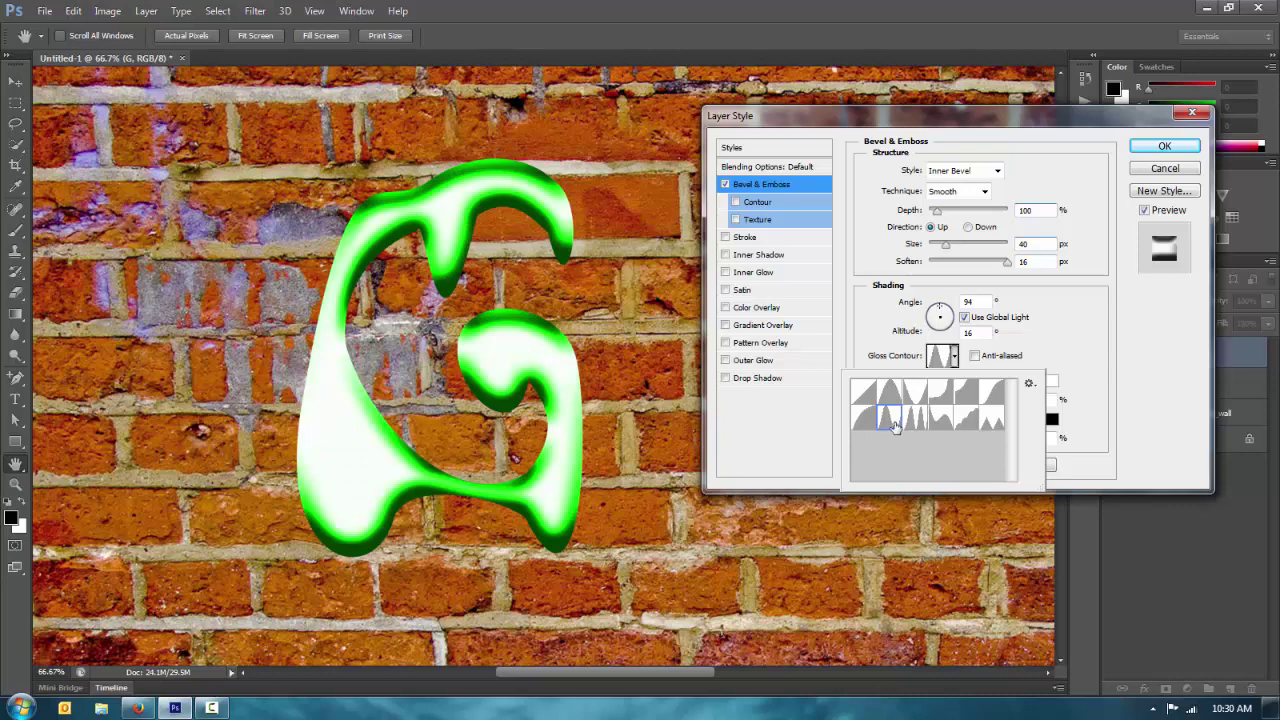
{"action": "left_click", "coordinate": [918, 420]}
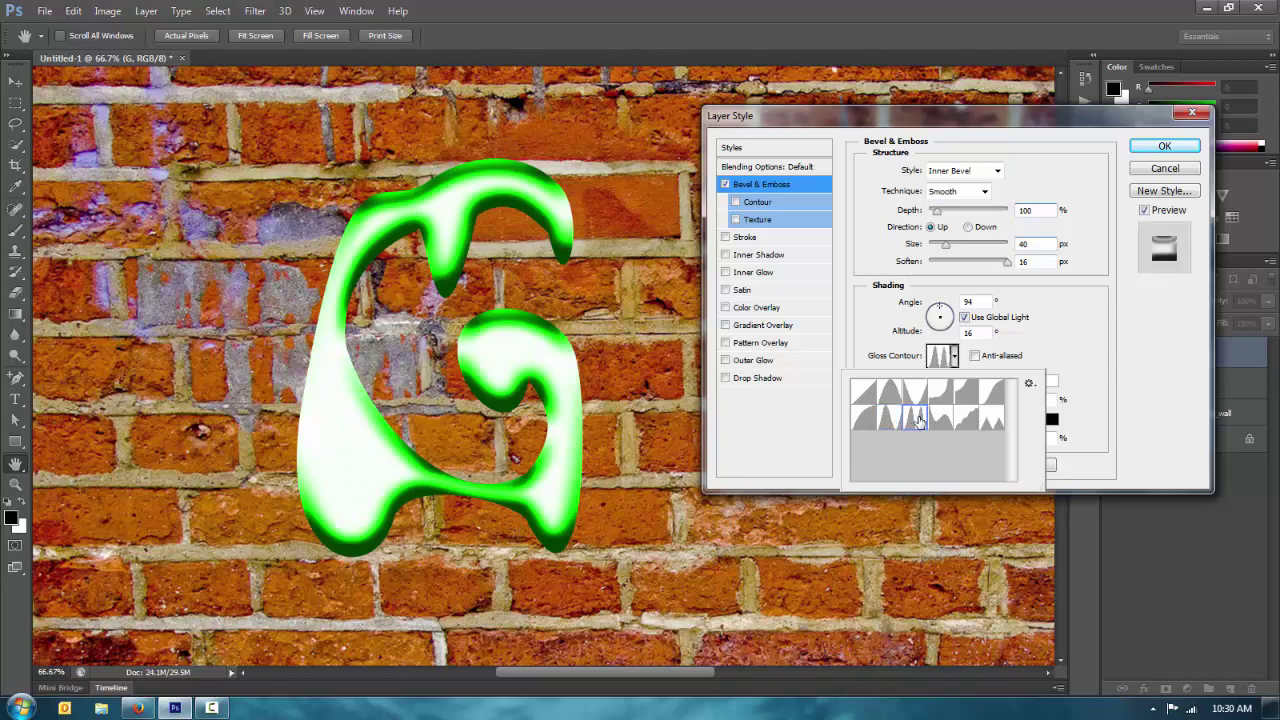
{"action": "left_click", "coordinate": [915, 400]}
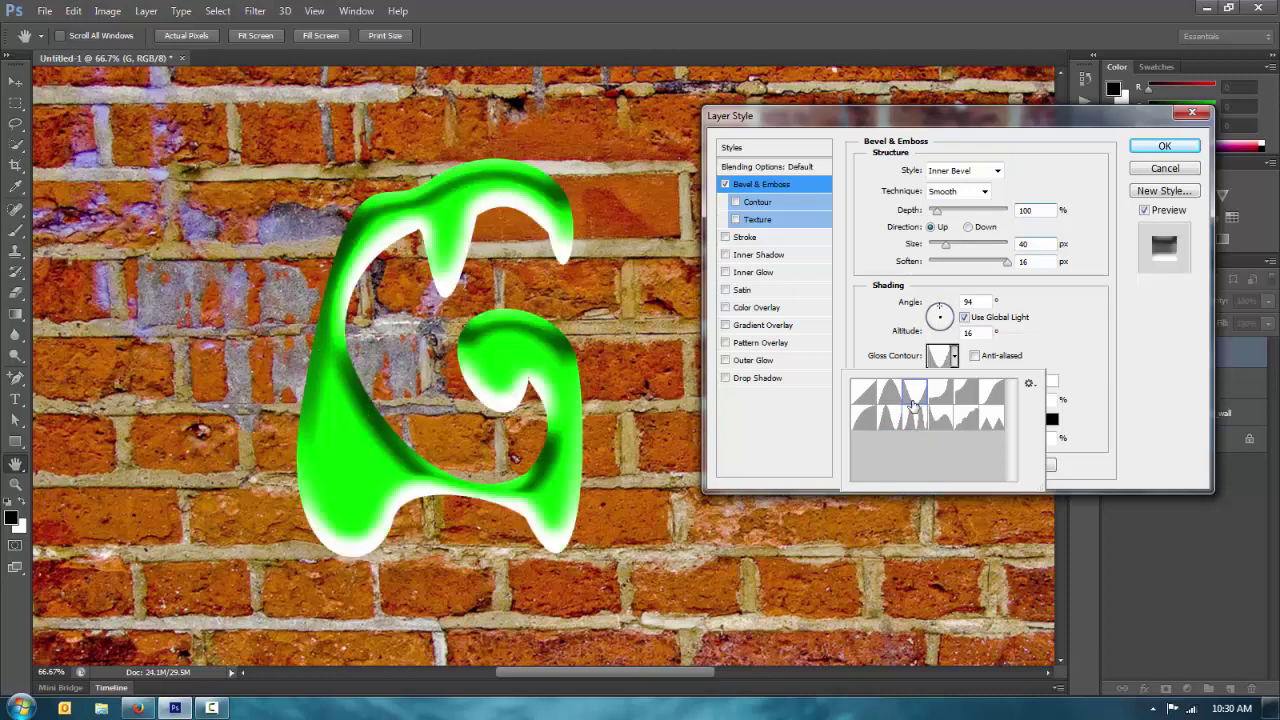
{"action": "left_click", "coordinate": [891, 402]}
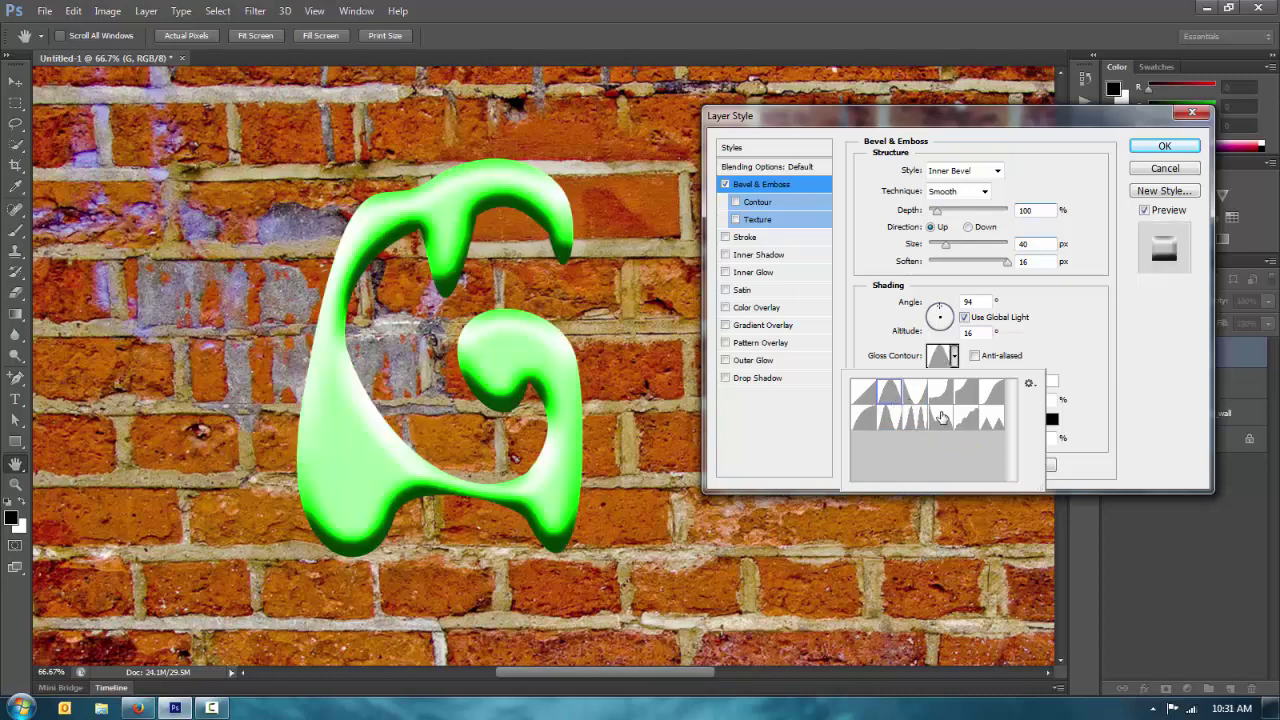
{"action": "left_click", "coordinate": [940, 418]}
{"action": "left_click", "coordinate": [861, 393]}
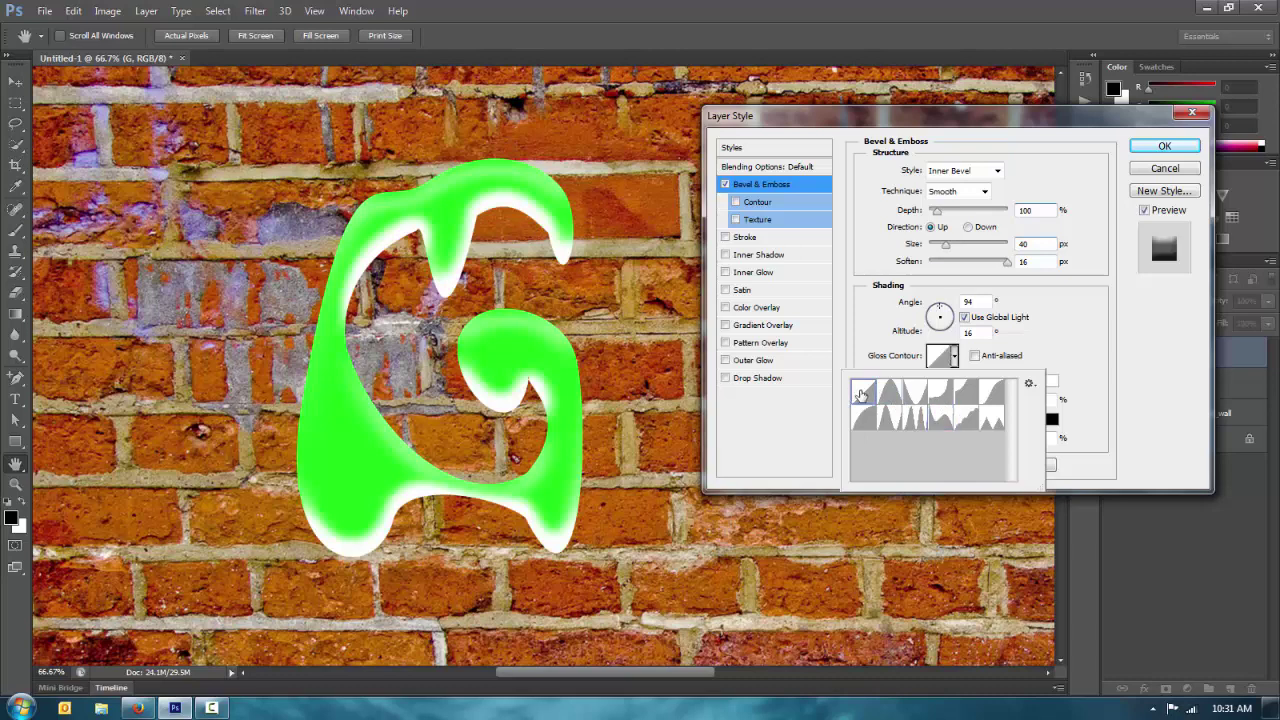
Reshape the linear gloss contour into a custom peak through input/output points of about 26/29% and 45/85%, ending at 100/30%.
{"action": "left_click", "coordinate": [940, 357]}
{"action": "left_click", "coordinate": [940, 357]}
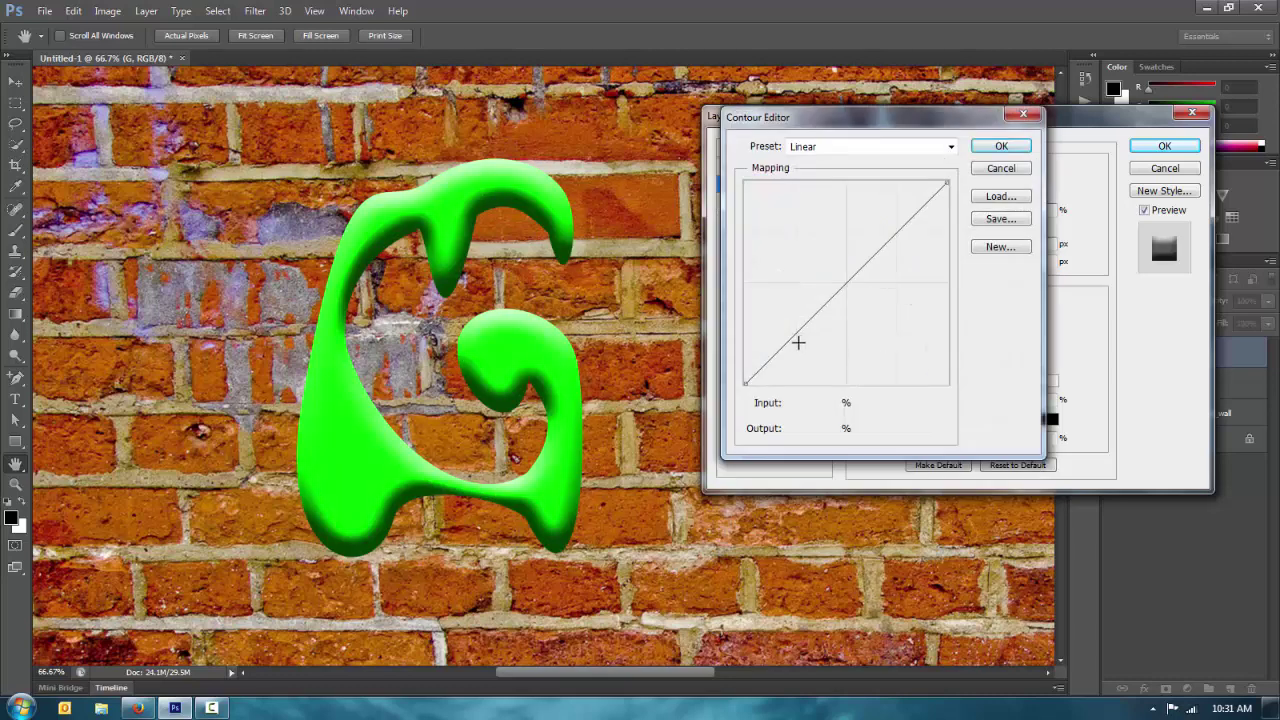
{"action": "mouse_move", "coordinate": [792, 340]}
{"action": "left_mouse_down"}
{"action": "mouse_move", "coordinate": [840, 257]}
{"action": "mouse_move", "coordinate": [838, 210]}
{"action": "left_mouse_up"}
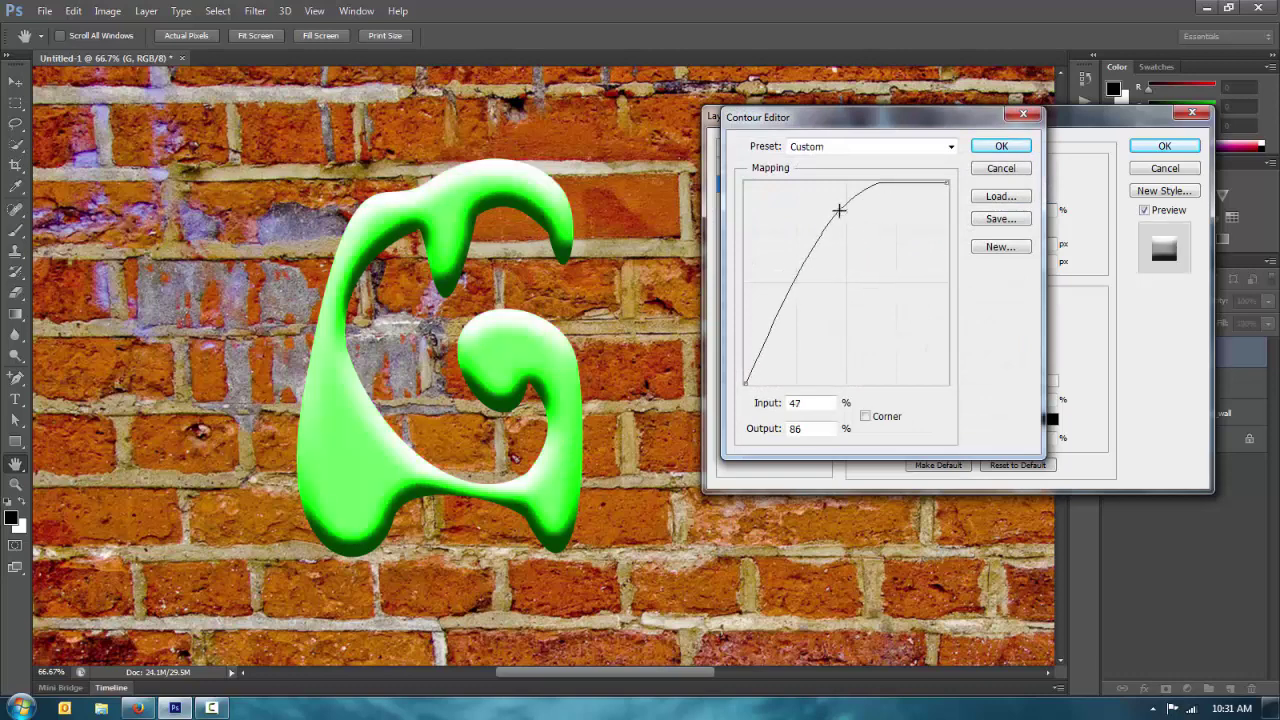
{"action": "left_click_drag", "start_coordinate": [788, 306], "coordinate": [798, 326]}
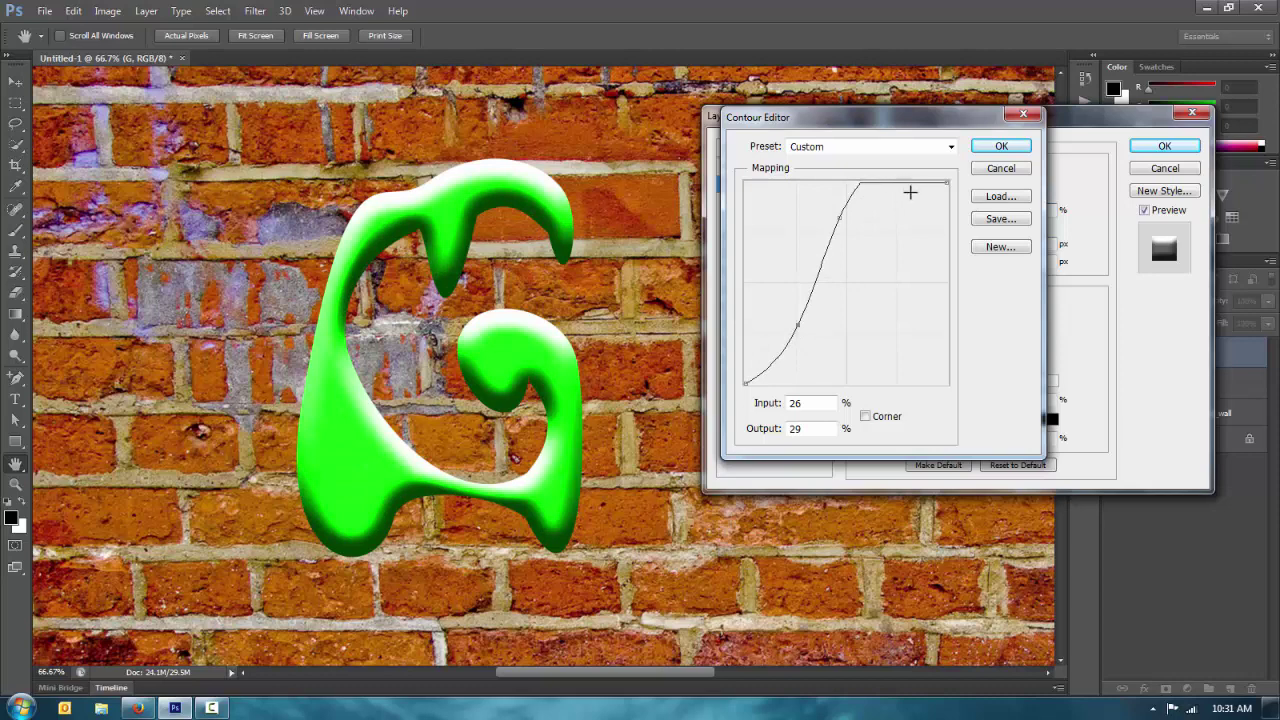
{"action": "left_click_drag", "start_coordinate": [948, 182], "coordinate": [949, 320]}
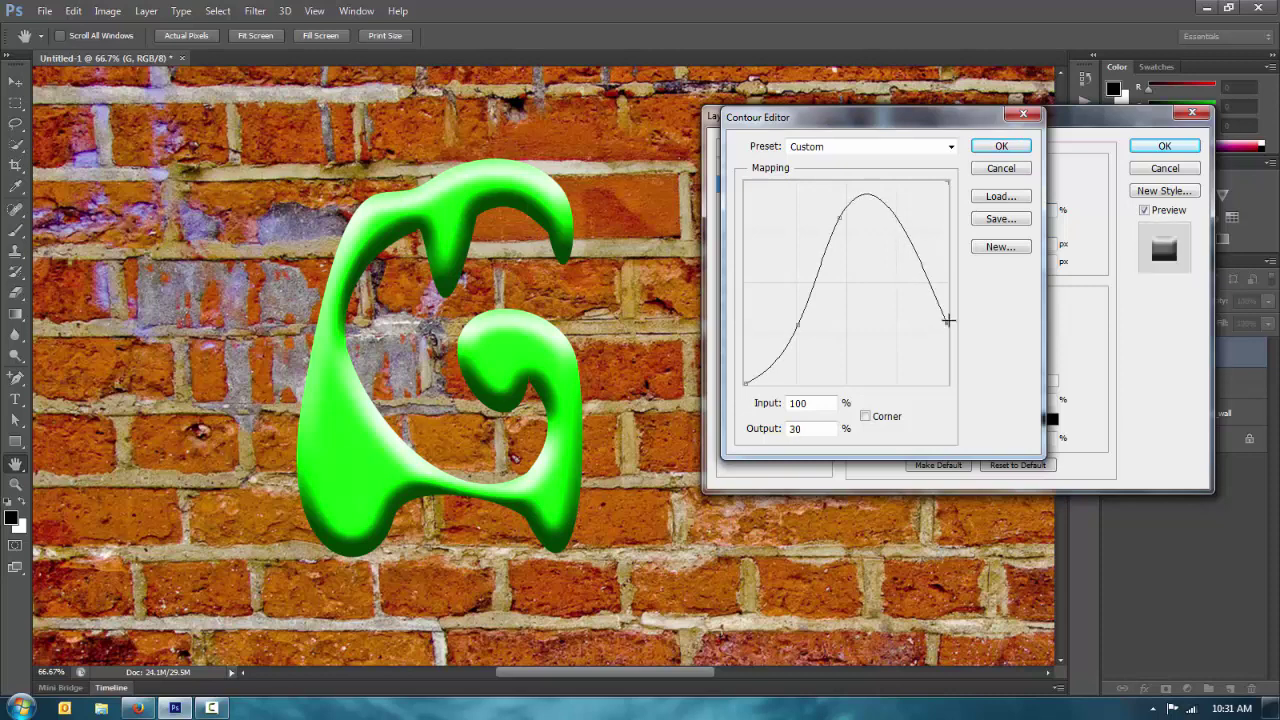
{"action": "left_click_drag", "start_coordinate": [840, 222], "coordinate": [837, 216]}
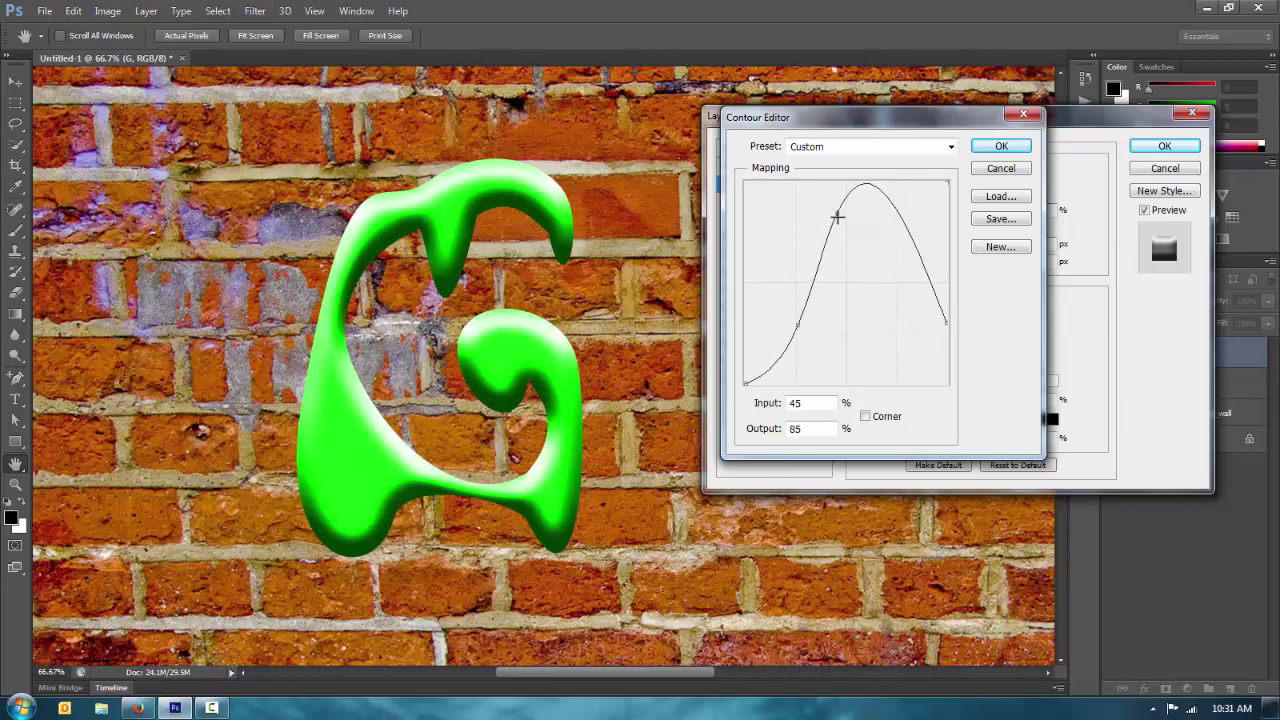
Refine the gloss contour curve to points at about 35/45% and 68/97% with its end at 100/8%, and apply it.
{"action": "left_click_drag", "start_coordinate": [787, 348], "coordinate": [819, 322]}
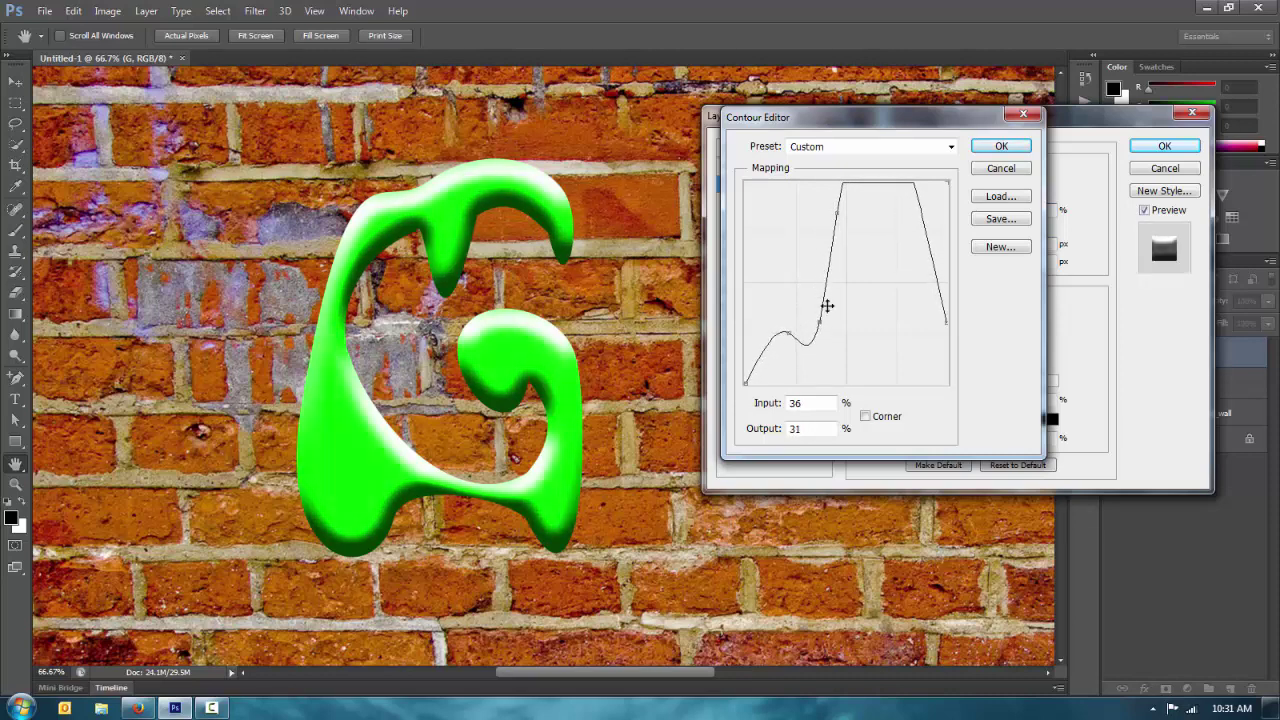
{"action": "left_click_drag", "start_coordinate": [839, 215], "coordinate": [881, 201]}
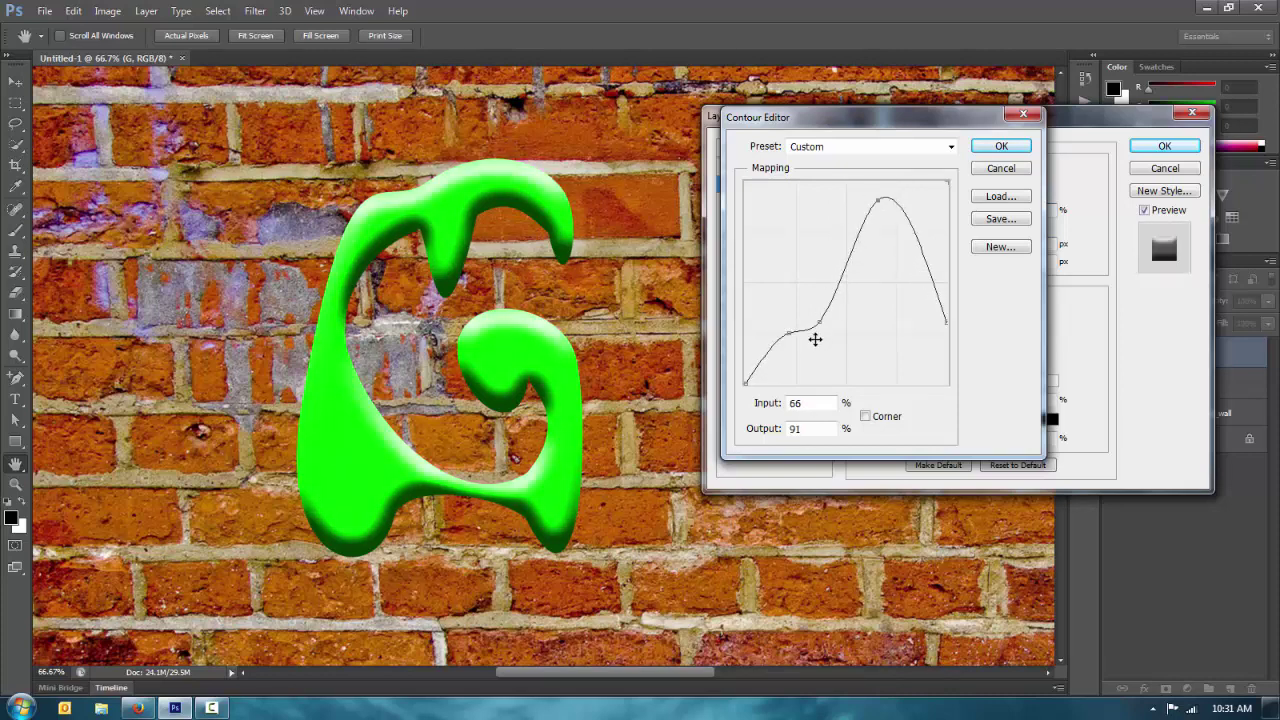
{"action": "left_click_drag", "start_coordinate": [786, 328], "coordinate": [820, 313]}
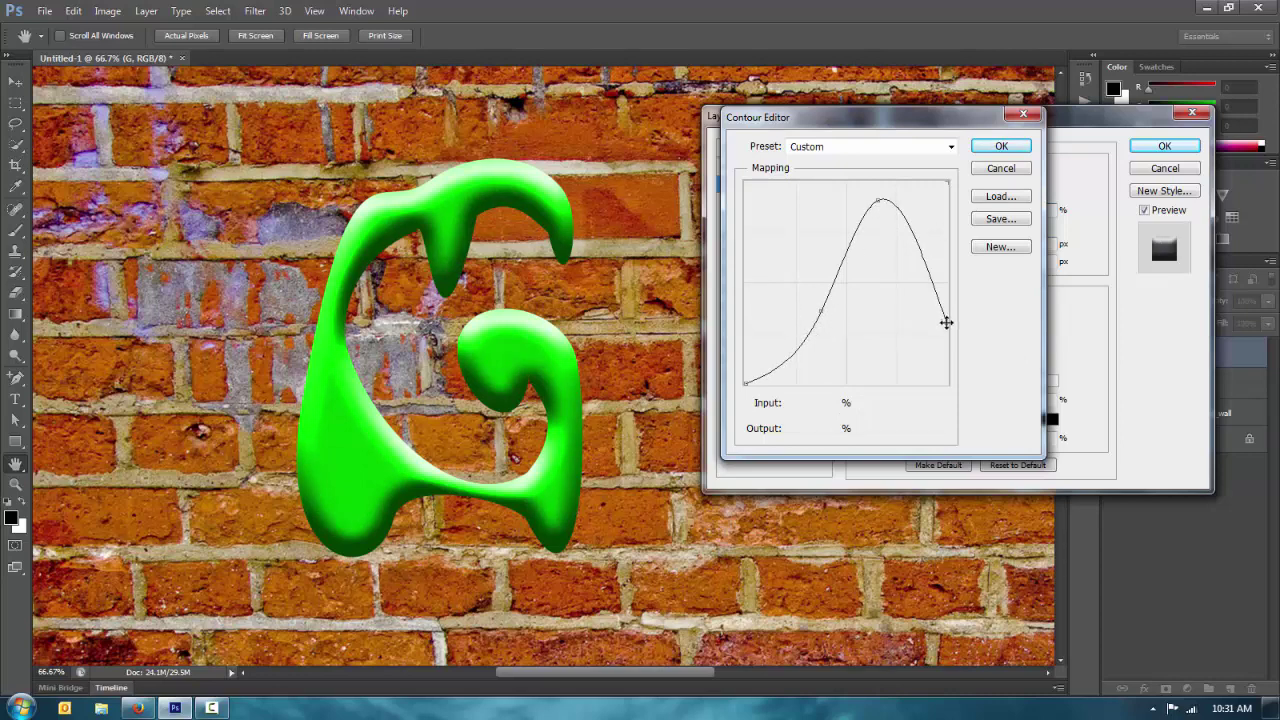
{"action": "left_click_drag", "start_coordinate": [946, 322], "coordinate": [945, 366]}
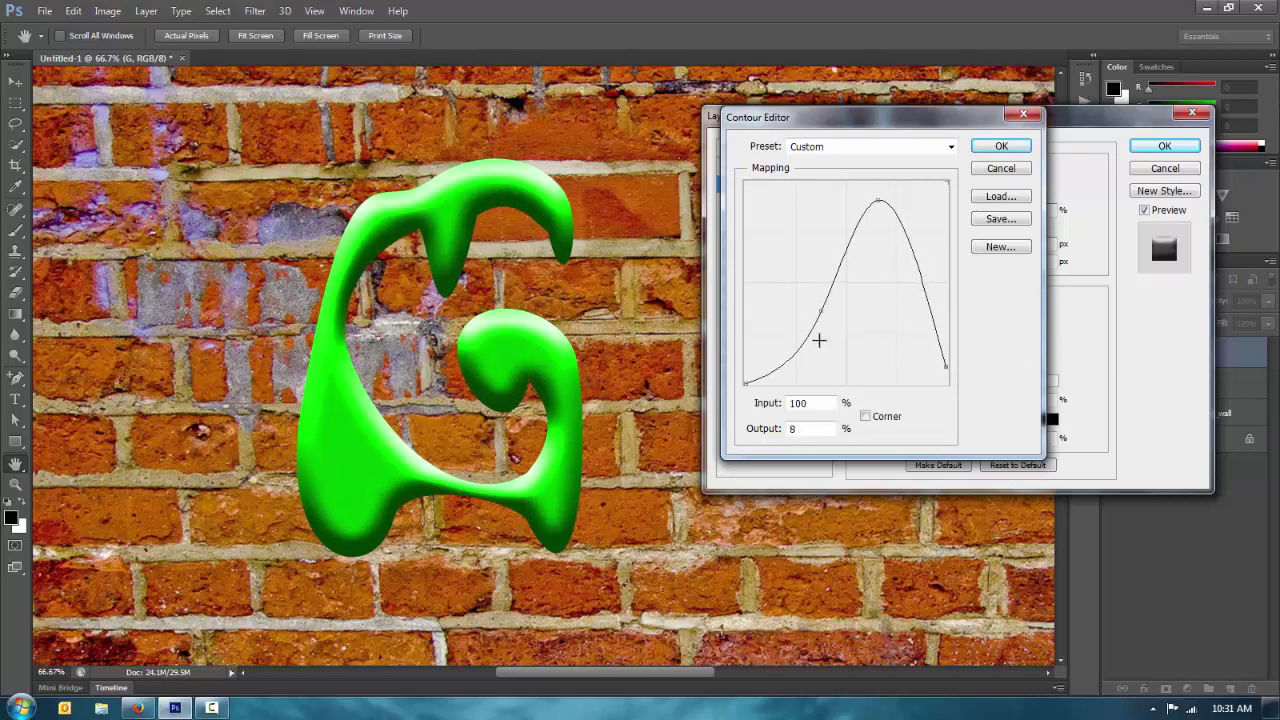
{"action": "left_click_drag", "start_coordinate": [877, 200], "coordinate": [881, 188]}
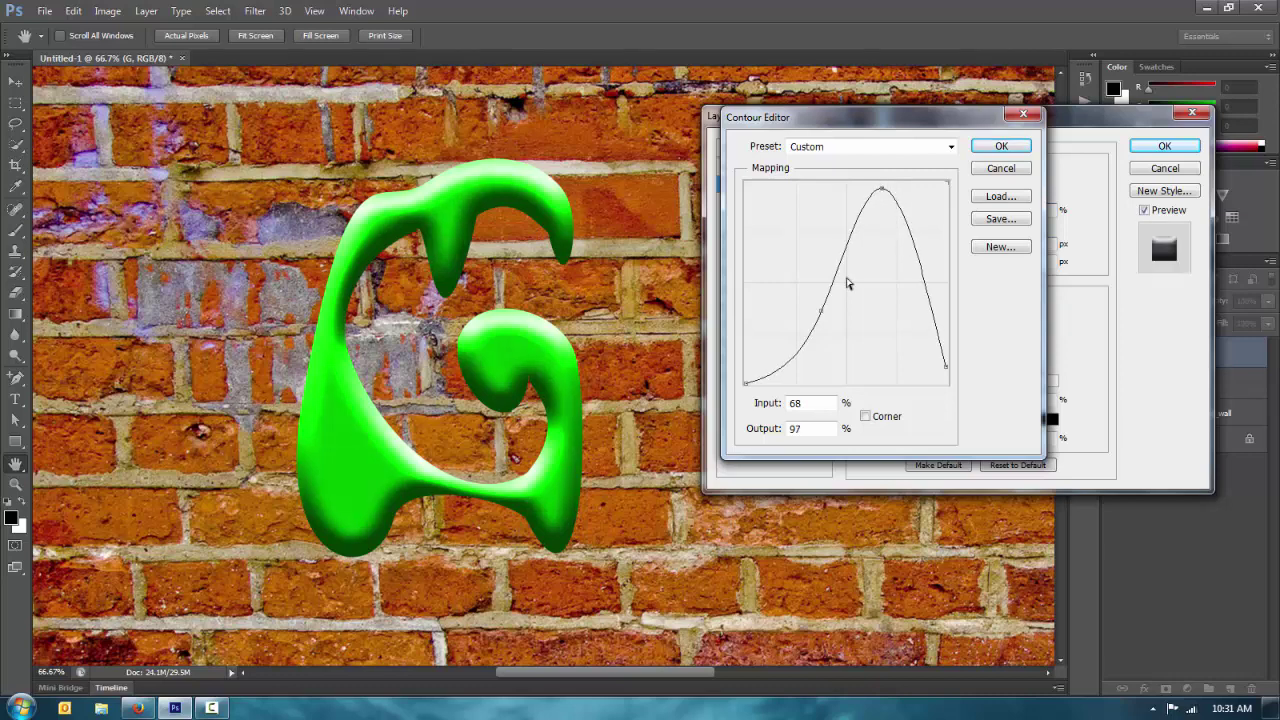
{"action": "left_click_drag", "start_coordinate": [815, 317], "coordinate": [812, 293]}
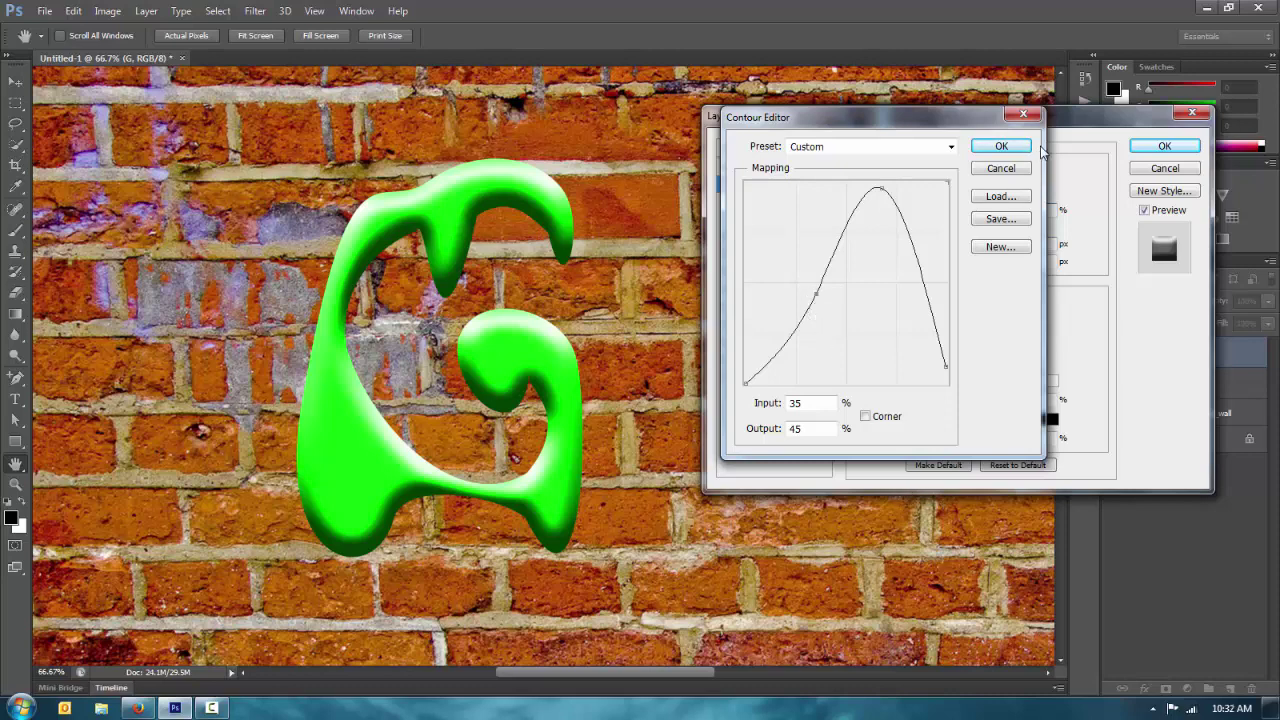
{"action": "left_click", "coordinate": [995, 148]}
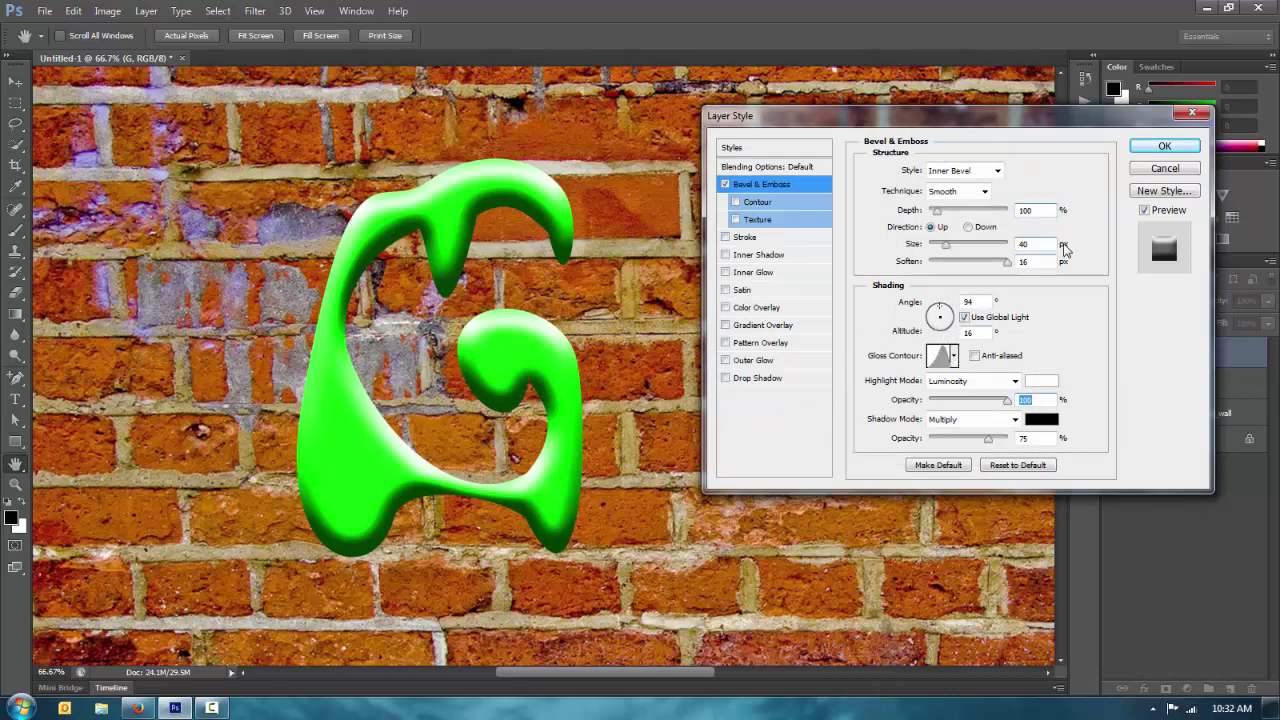
Compare the G's bevel with its Contour option on and off, leaving it off.
{"action": "left_click", "coordinate": [792, 204]}
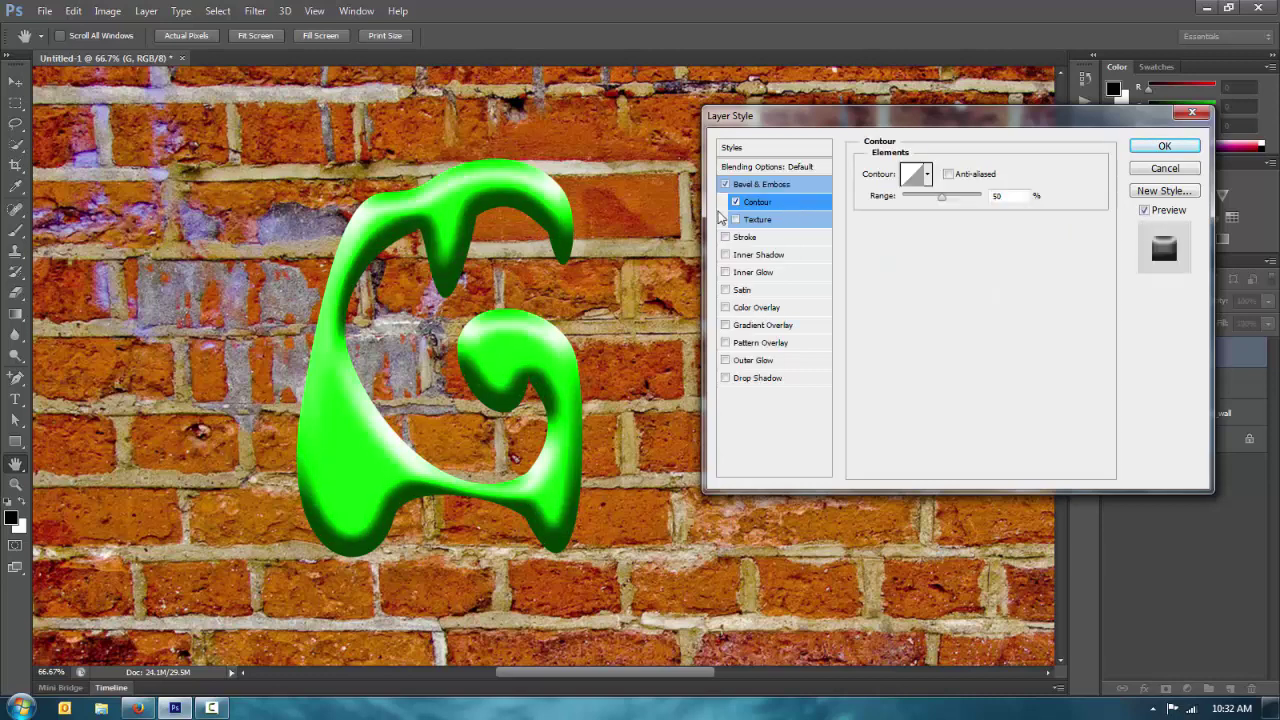
{"action": "left_click", "coordinate": [748, 207]}
{"action": "left_click", "coordinate": [738, 205]}
{"action": "left_click", "coordinate": [738, 205]}
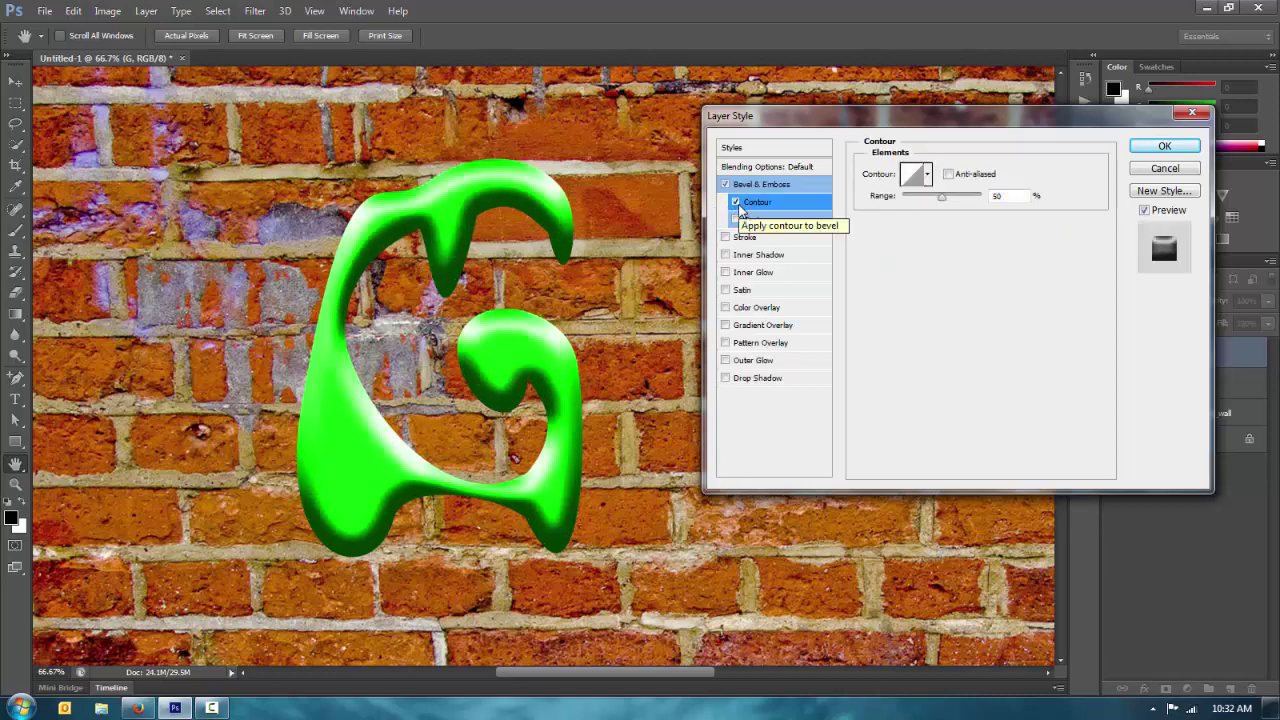
{"action": "left_click", "coordinate": [736, 203]}
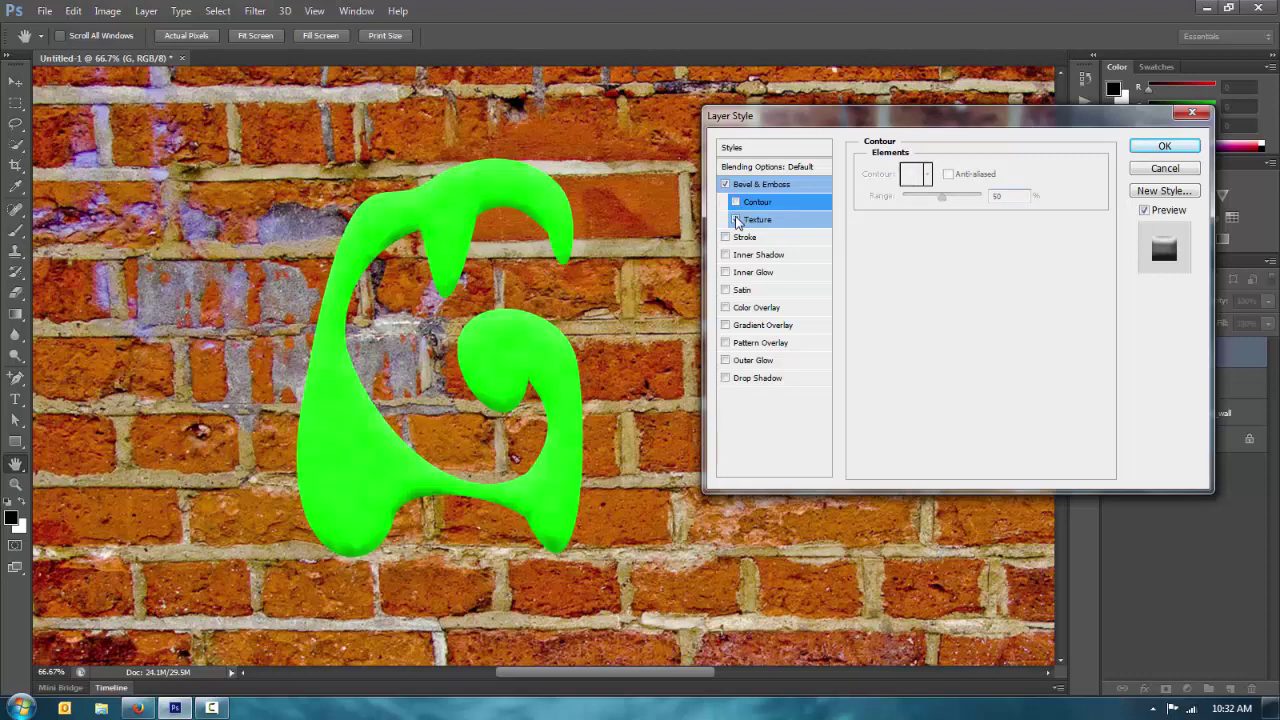
Try the bevel's Texture option and view its patterns, then disable Texture and enable Contour for the G.
{"action": "left_click", "coordinate": [737, 220]}
{"action": "left_click", "coordinate": [799, 219]}
{"action": "left_click", "coordinate": [947, 187]}
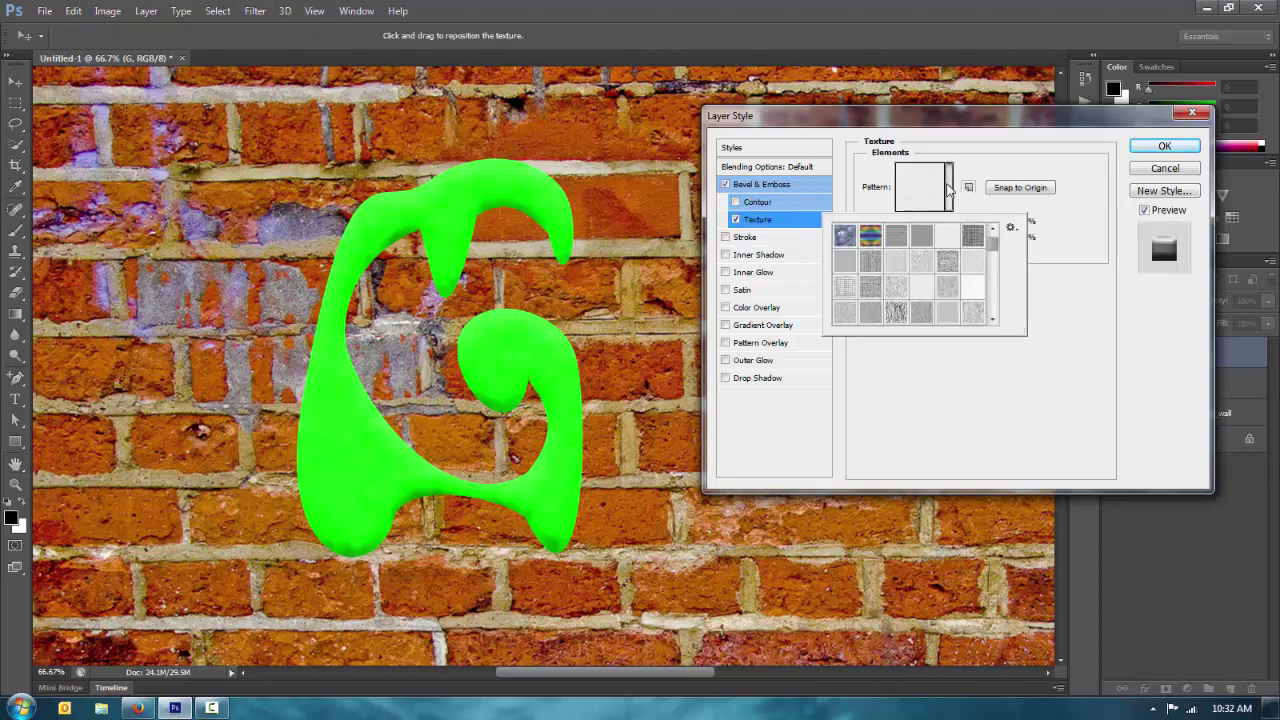
{"action": "left_click", "coordinate": [782, 195]}
{"action": "left_click", "coordinate": [735, 220]}
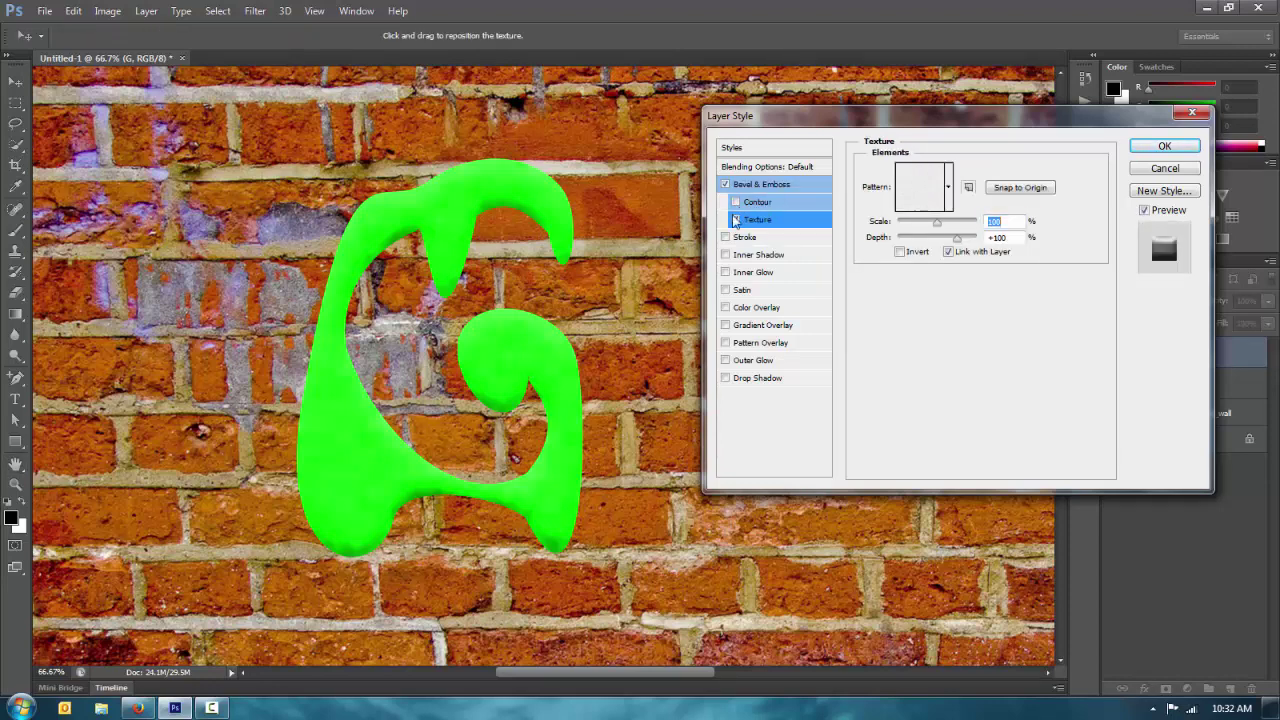
{"action": "left_click", "coordinate": [737, 202]}
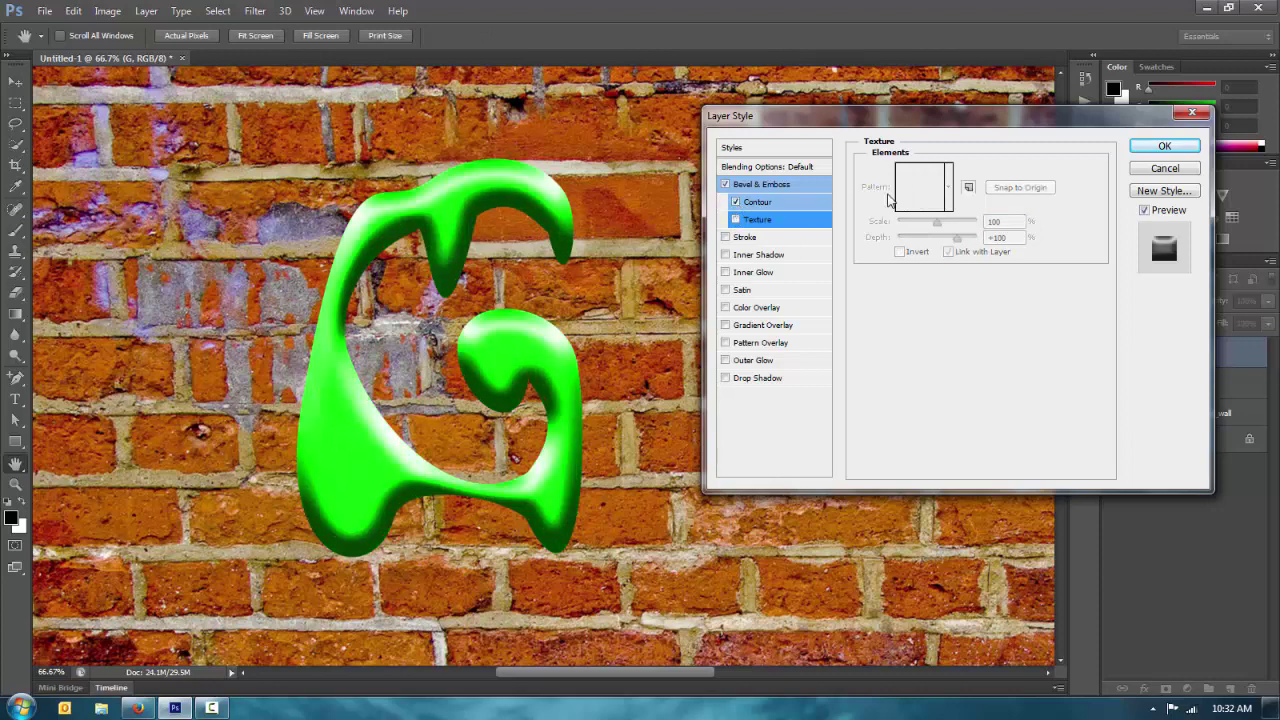
Try the ring, Cone, double-ring, cove, rolling-slope, rounded-step and sawtooth contour presets on the G's bevel.
{"action": "left_click", "coordinate": [786, 199]}
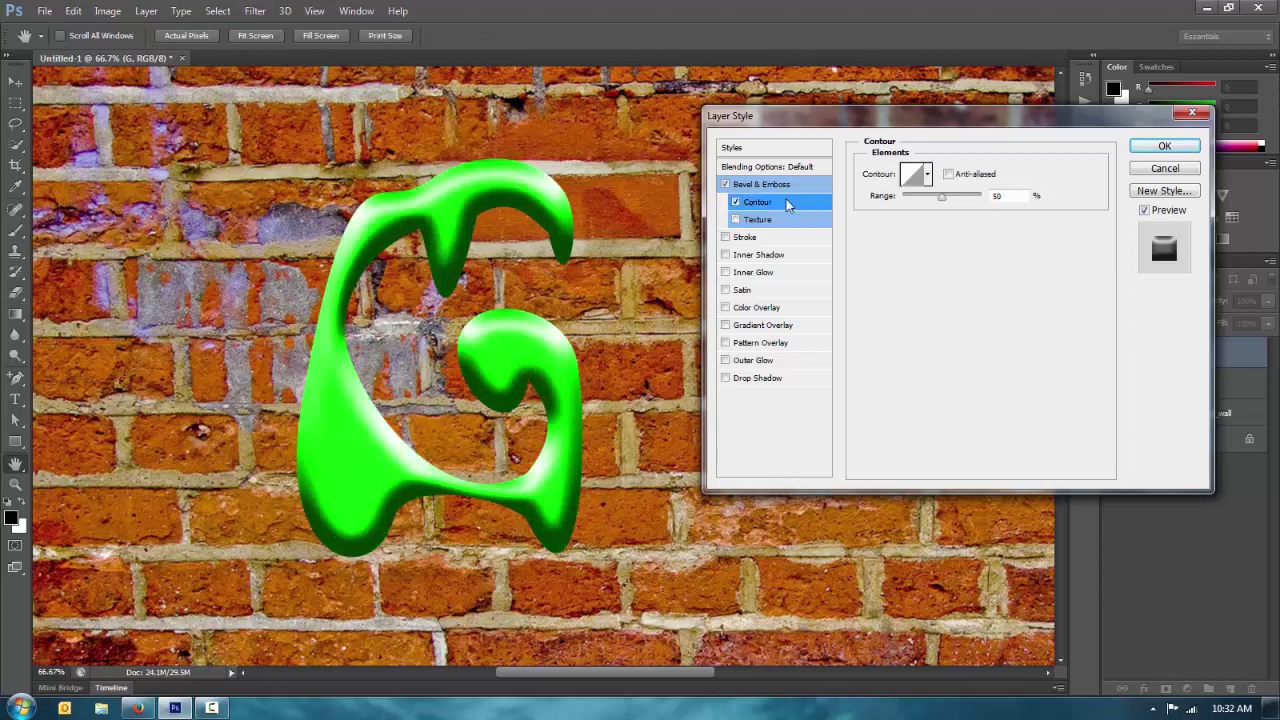
{"action": "left_click", "coordinate": [929, 175]}
{"action": "left_click", "coordinate": [865, 236]}
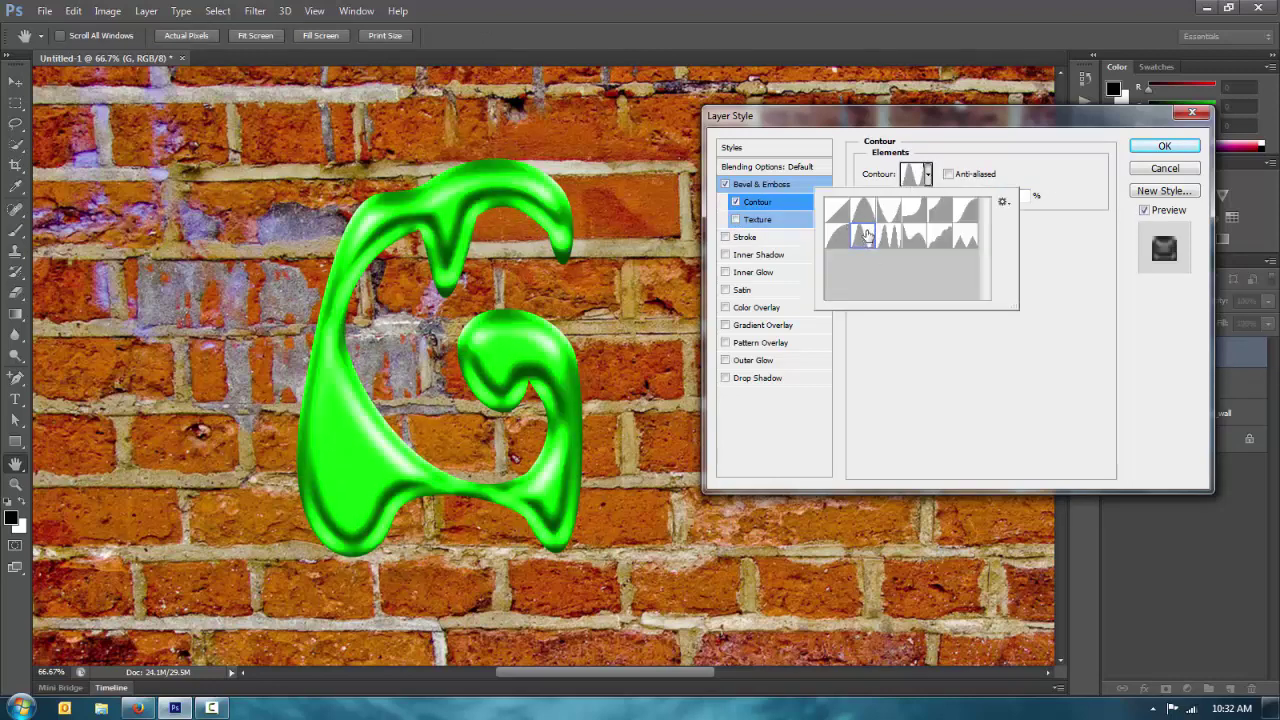
{"action": "left_click", "coordinate": [862, 211]}
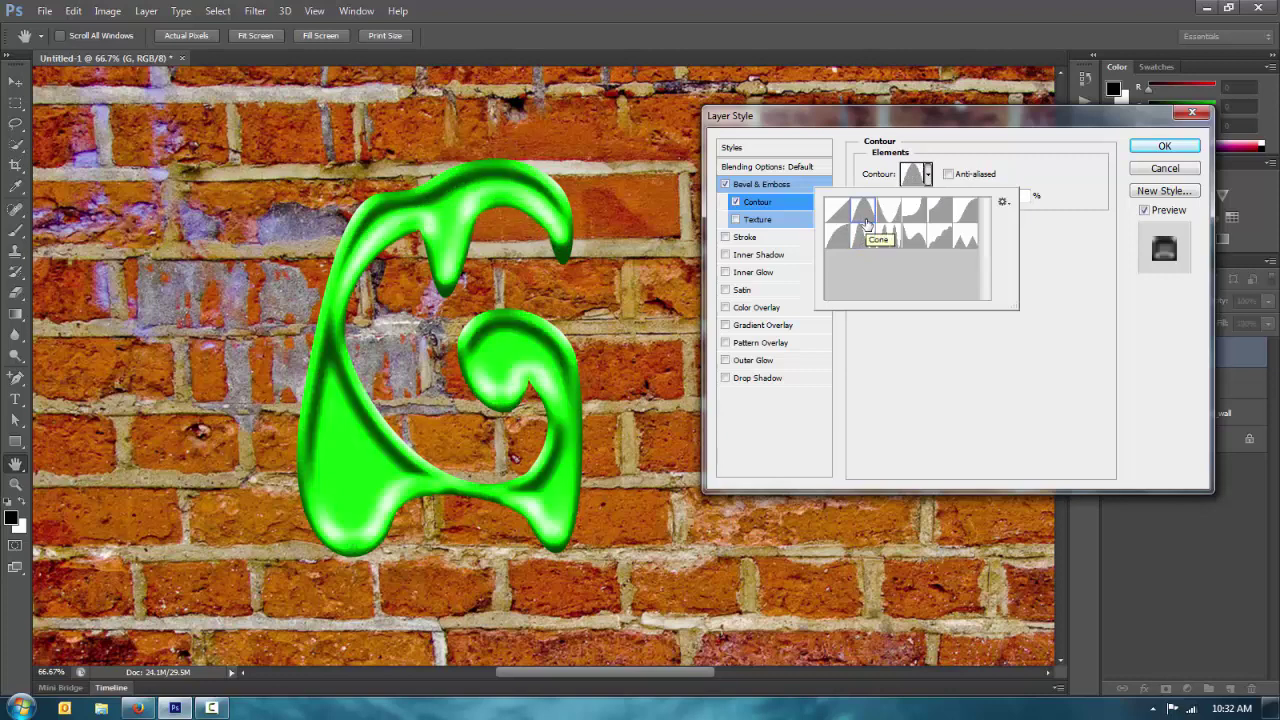
{"action": "left_click", "coordinate": [890, 234]}
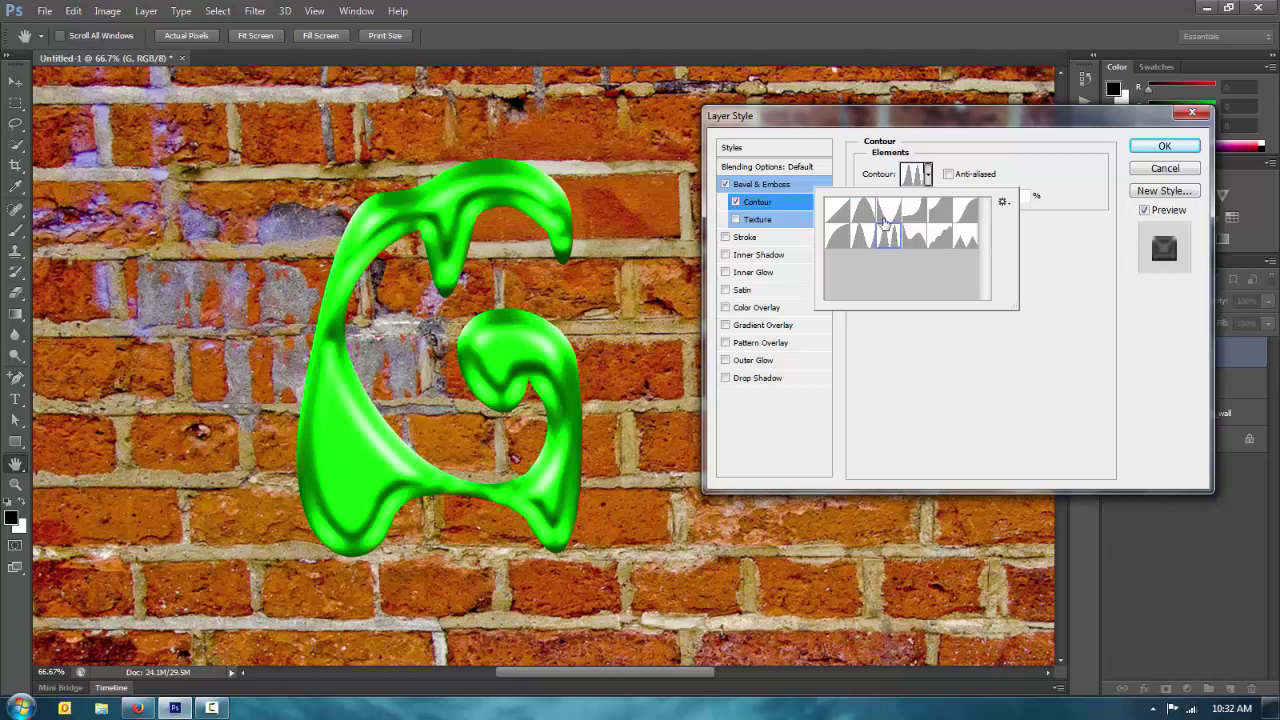
{"action": "left_click", "coordinate": [905, 213]}
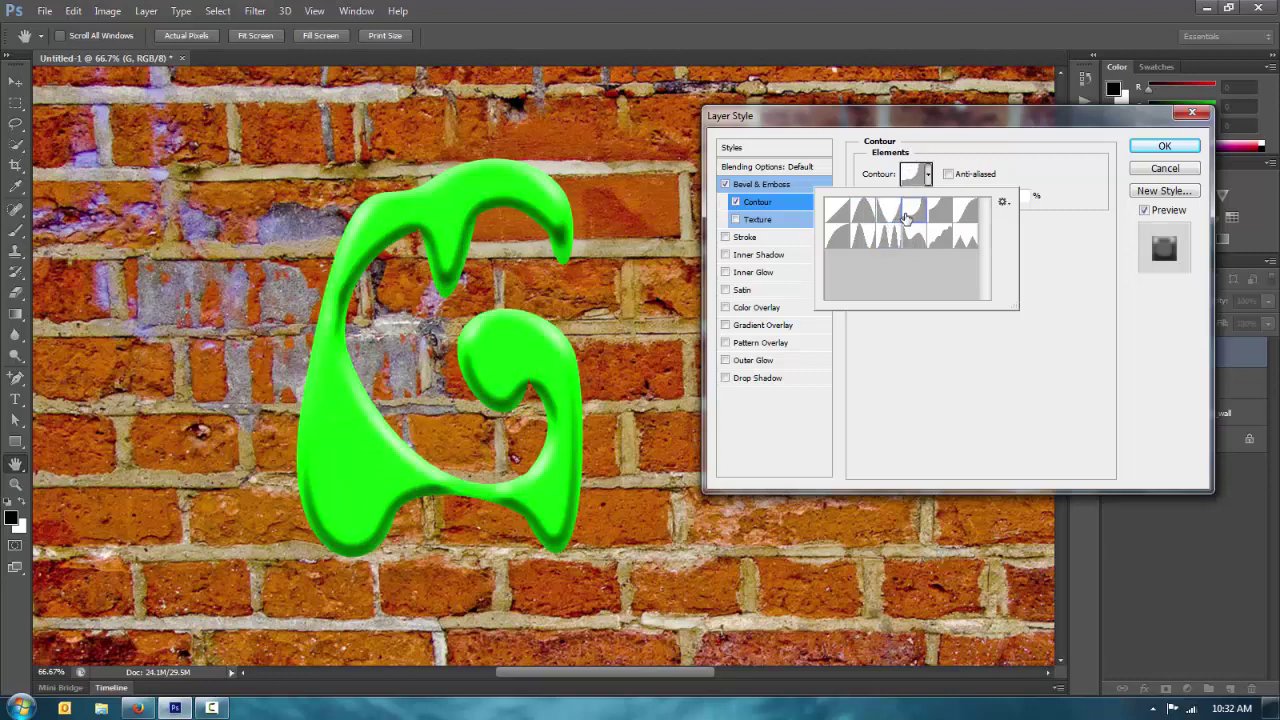
{"action": "left_click", "coordinate": [916, 240]}
{"action": "left_click", "coordinate": [940, 245]}
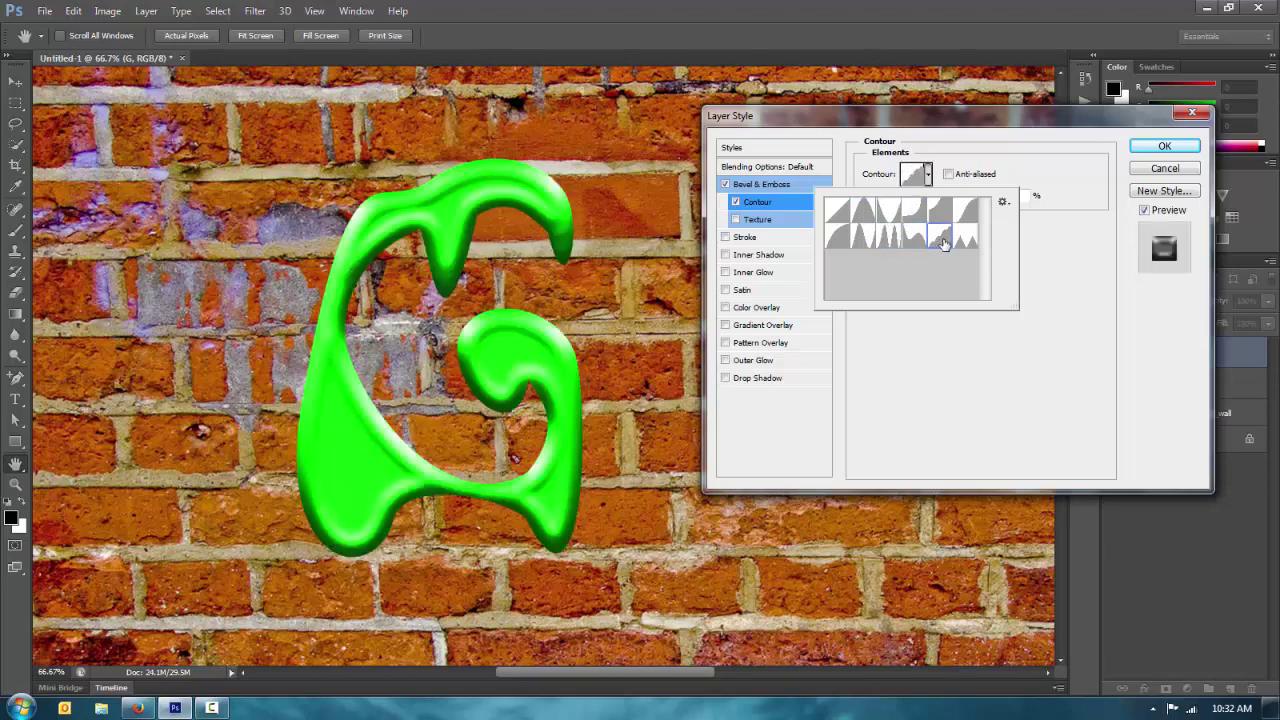
{"action": "left_click", "coordinate": [965, 236]}
Set the G's bevel contour to the smooth S-shaped preset after comparing it with the neighbouring shallow cove curve.
{"action": "left_click", "coordinate": [964, 211]}
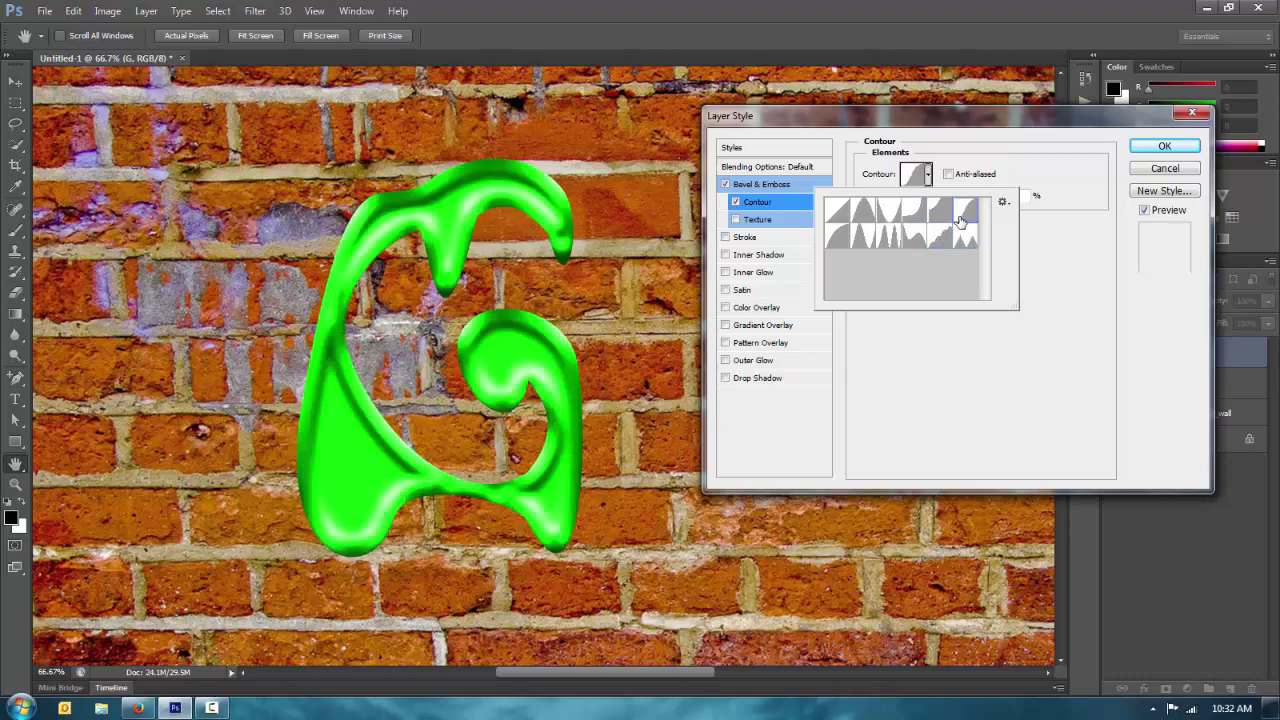
{"action": "left_click", "coordinate": [934, 211]}
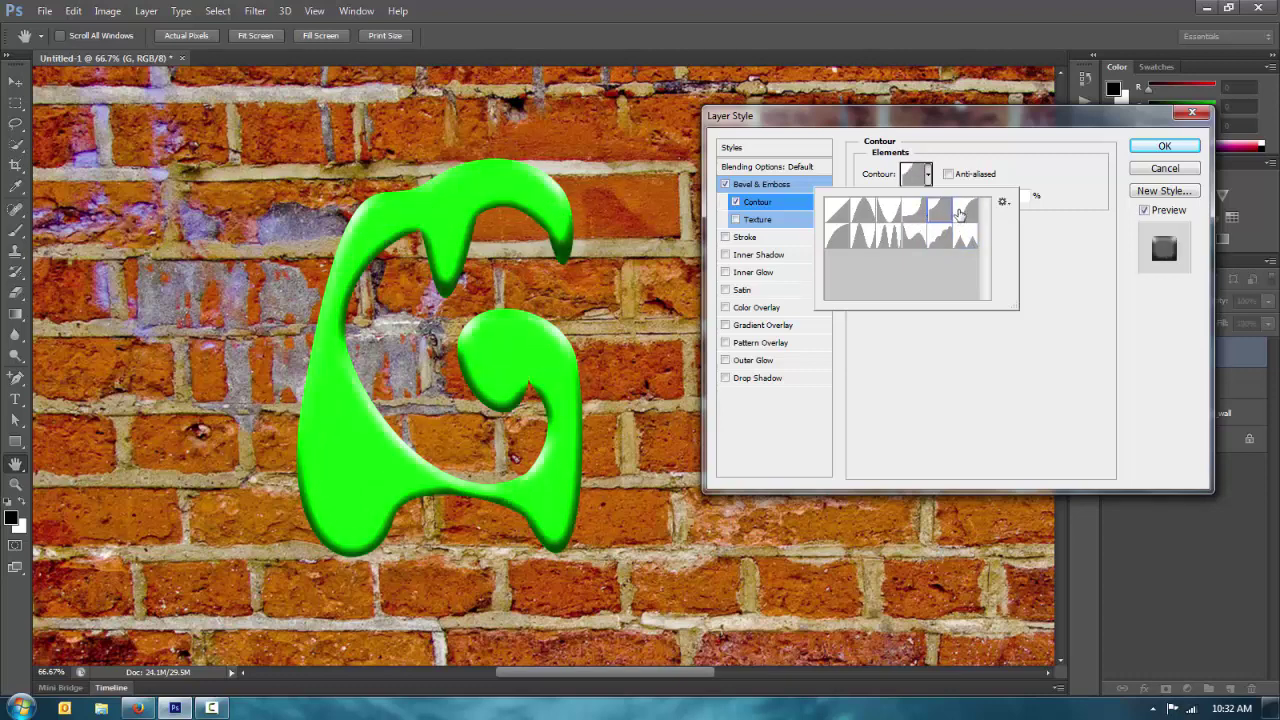
{"action": "left_click", "coordinate": [964, 211]}
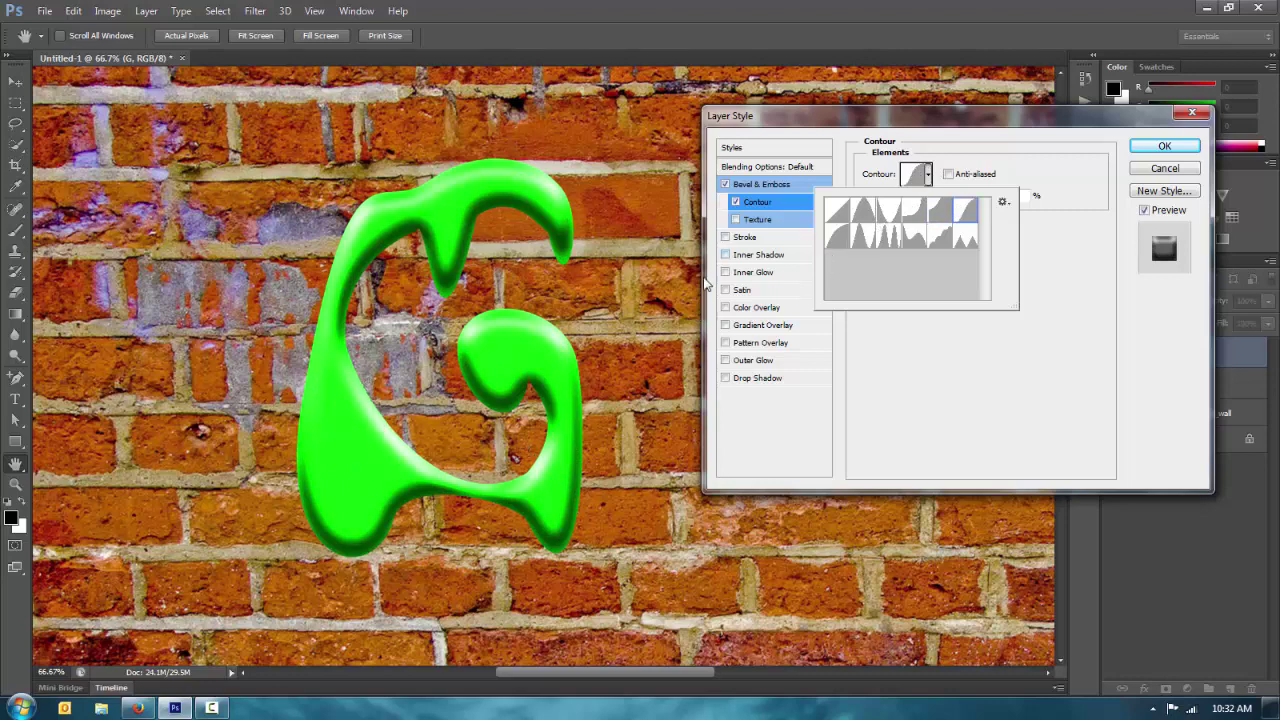
{"action": "left_click", "coordinate": [1000, 386]}
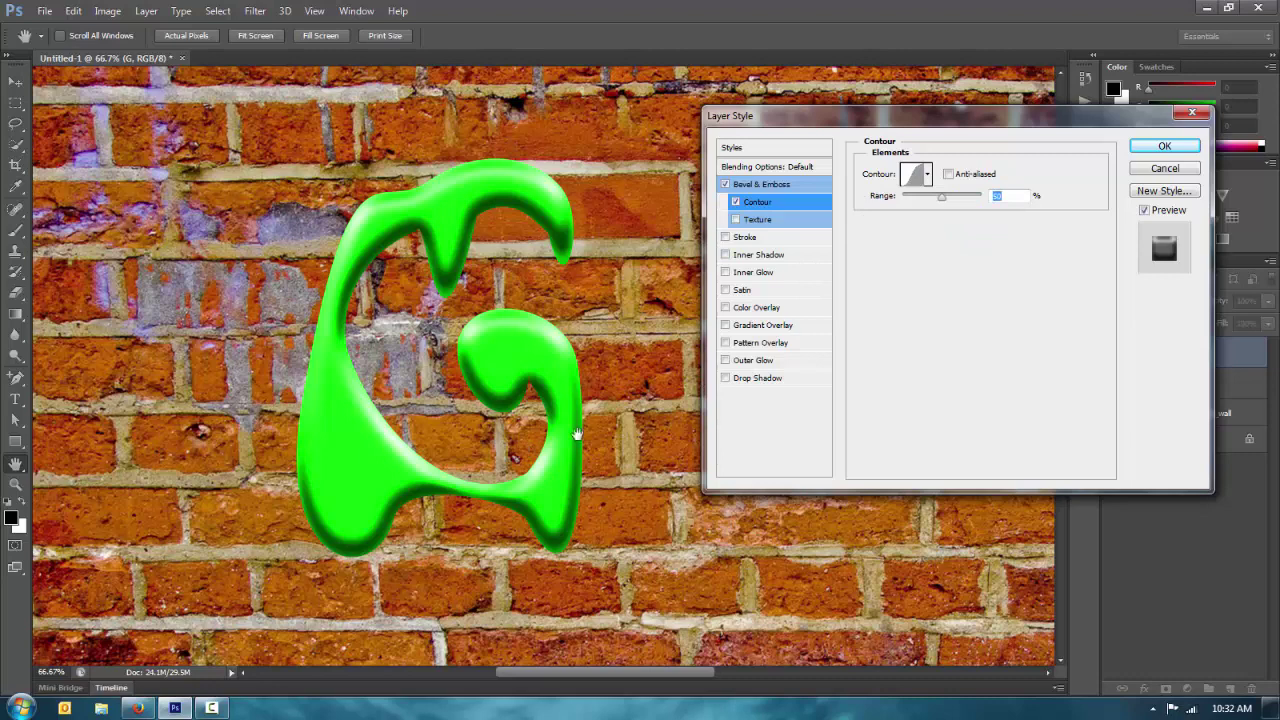
{"action": "left_click", "coordinate": [799, 188]}
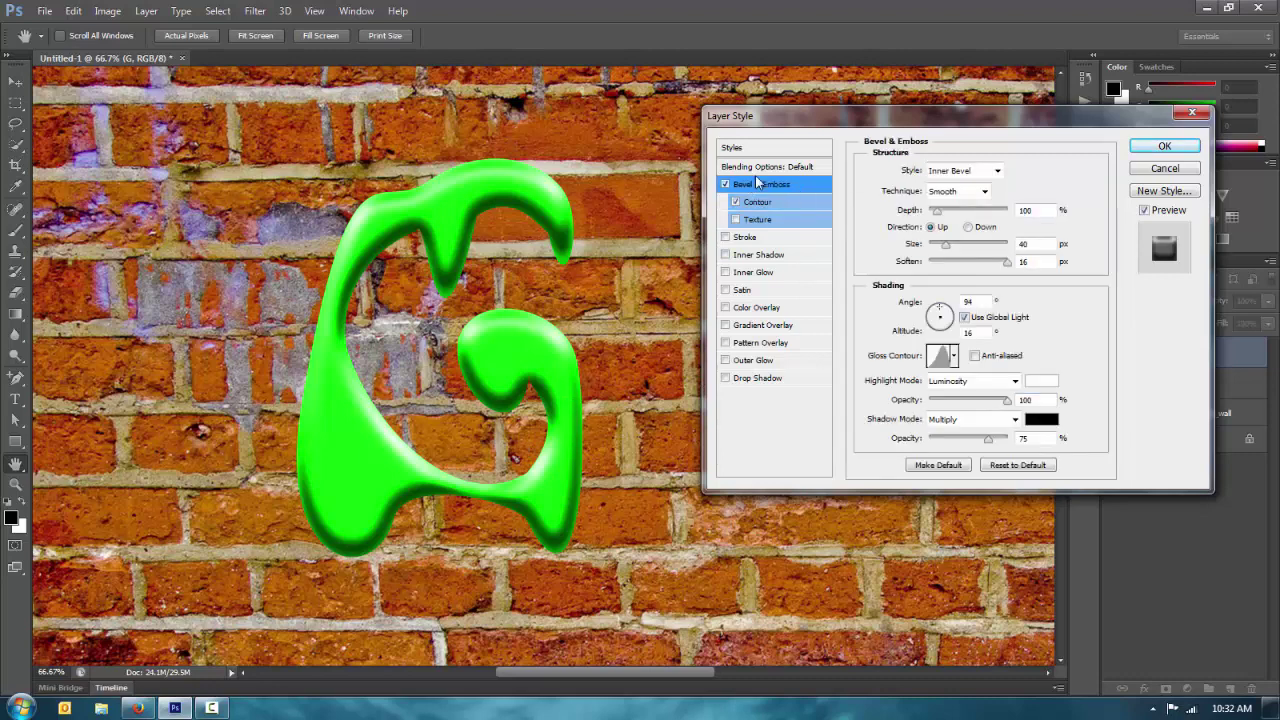
{"action": "left_click", "coordinate": [800, 202]}
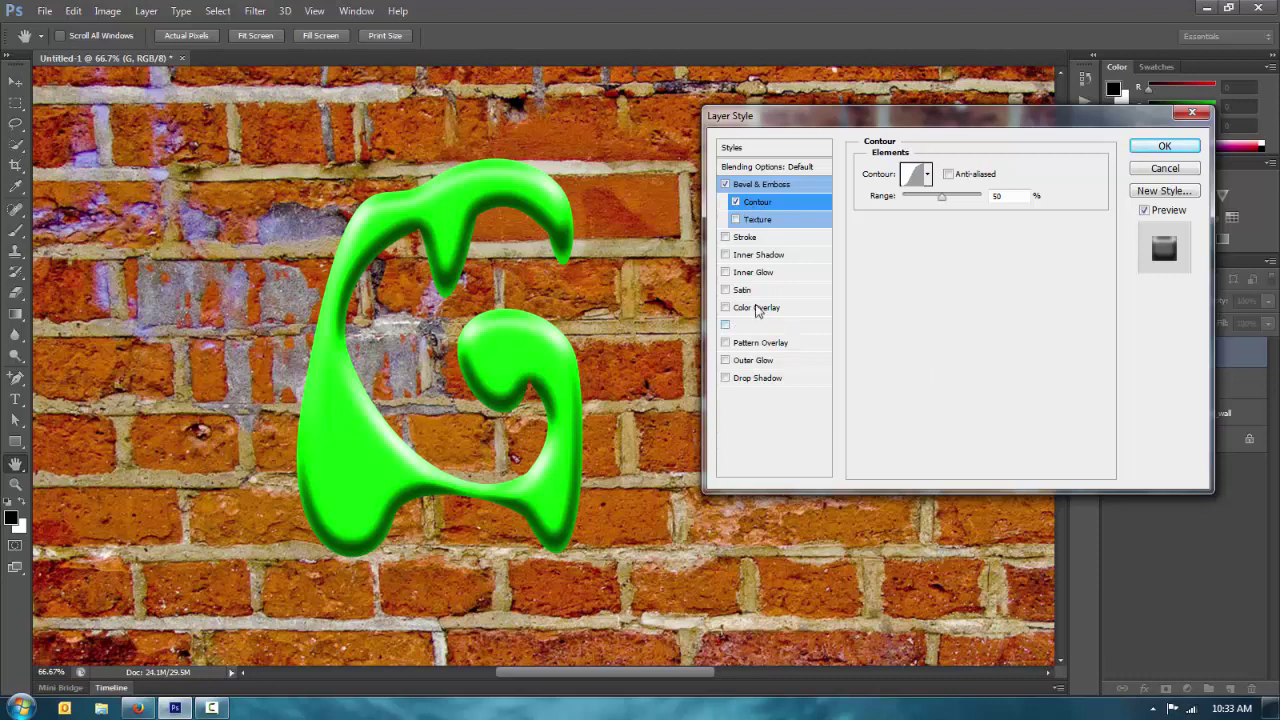
Add a drop shadow to the G with distance 12 px, spread 0% and size 13 px, and apply the layer style.
{"action": "left_click", "coordinate": [743, 384]}
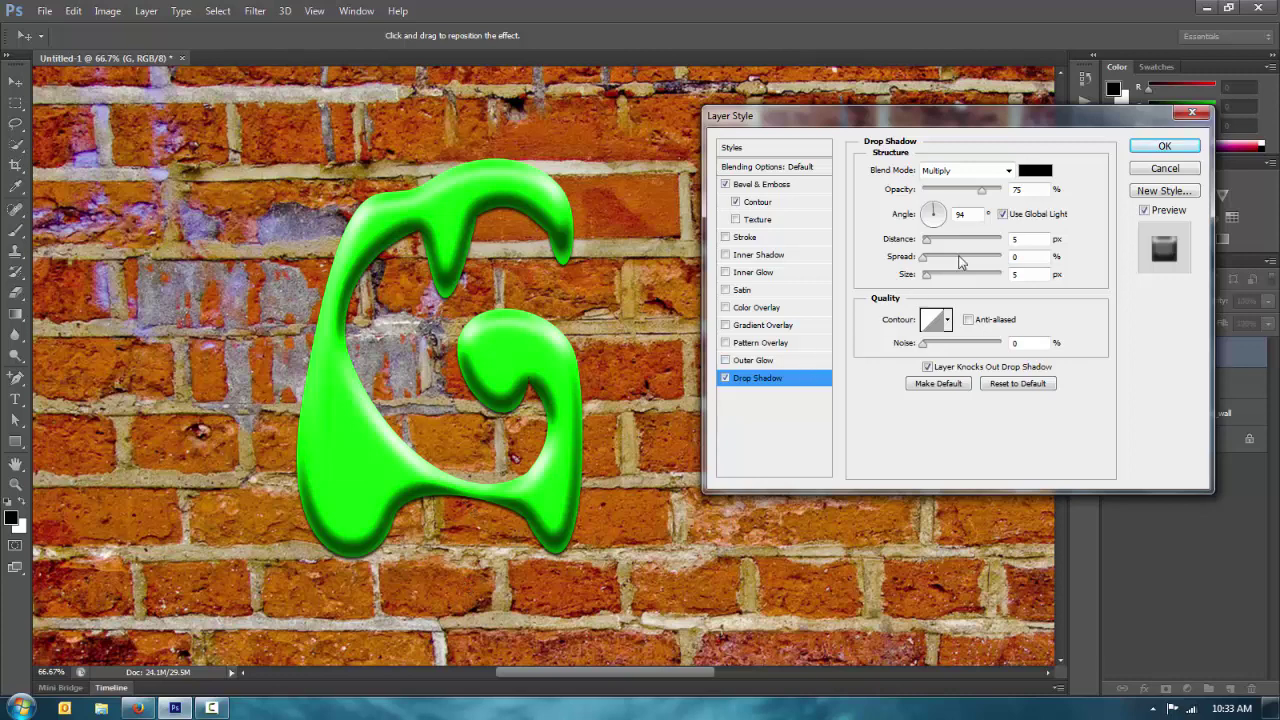
{"action": "left_click_drag", "start_coordinate": [942, 241], "coordinate": [932, 242]}
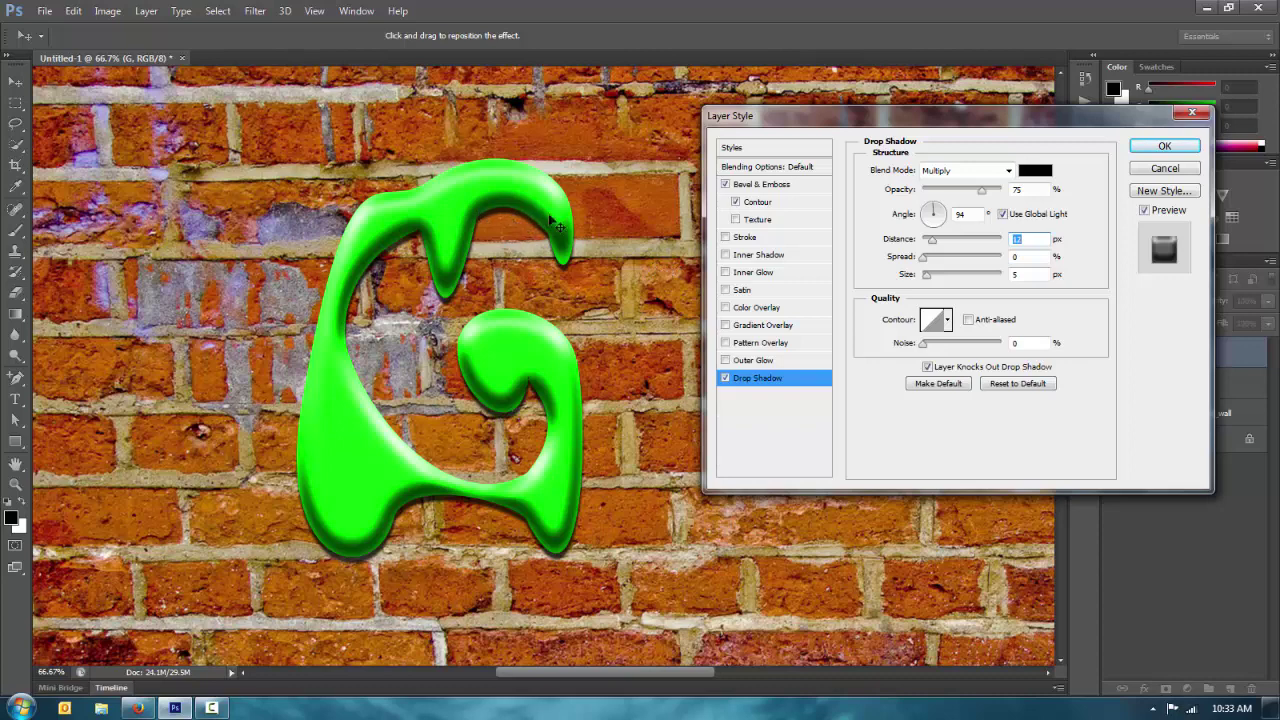
{"action": "left_click_drag", "start_coordinate": [925, 259], "coordinate": [932, 262]}
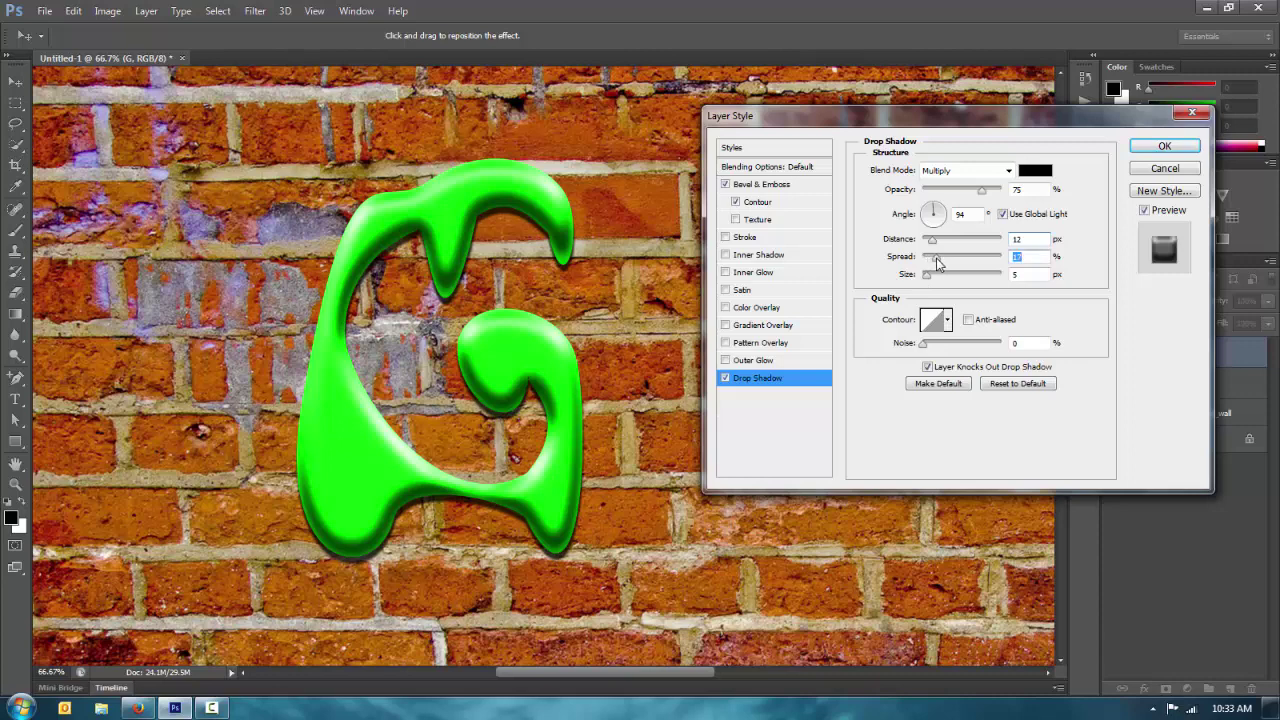
{"action": "left_click_drag", "start_coordinate": [931, 240], "coordinate": [986, 246]}
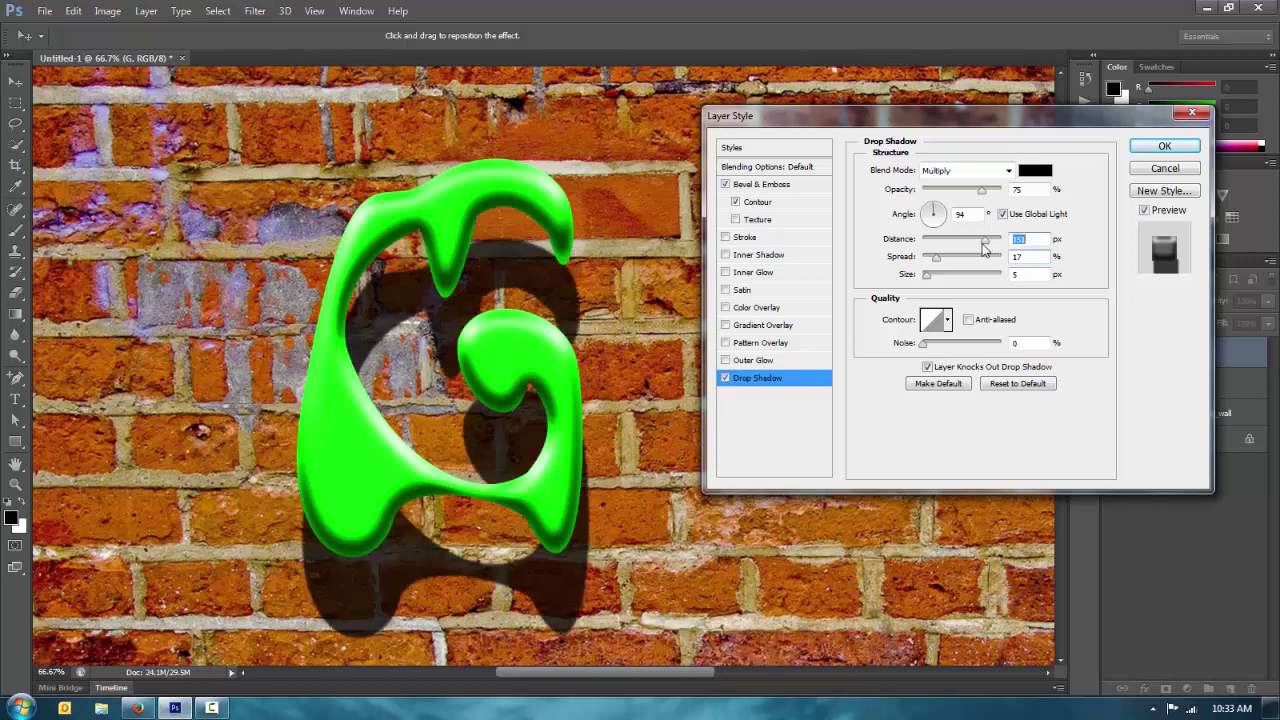
{"action": "left_click_drag", "start_coordinate": [985, 248], "coordinate": [921, 261]}
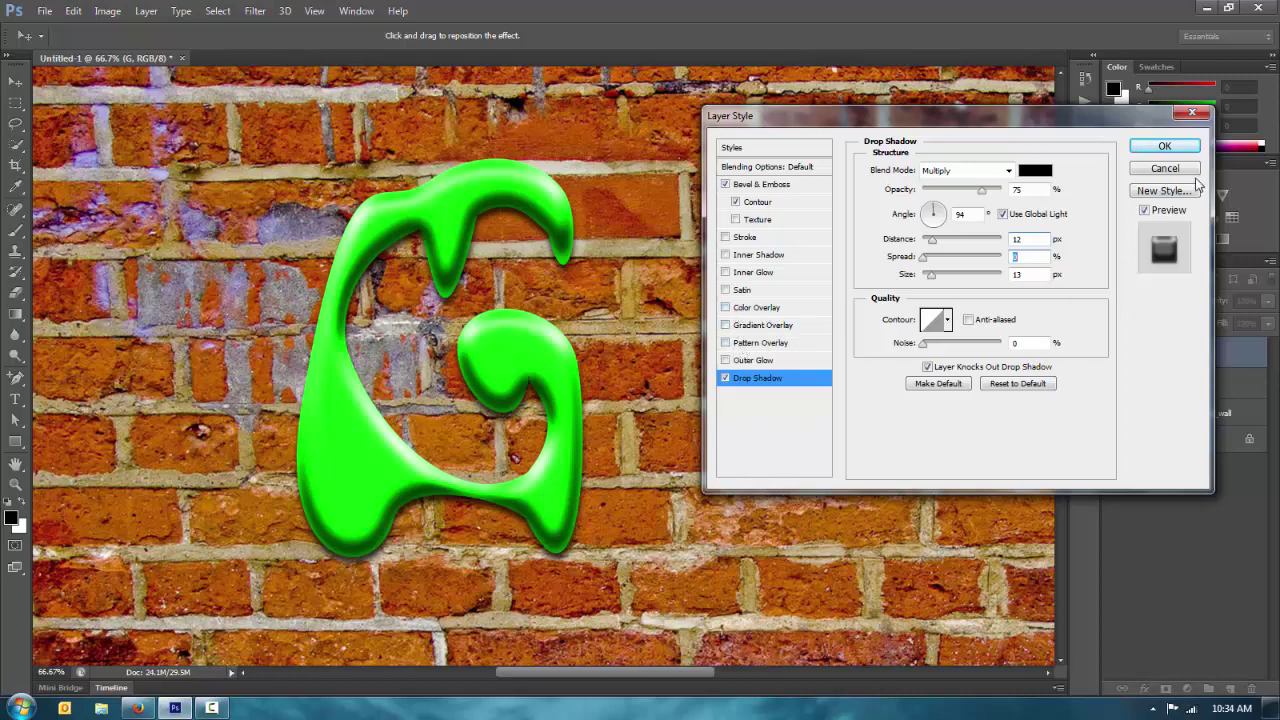
{"action": "left_click", "coordinate": [1173, 153]}
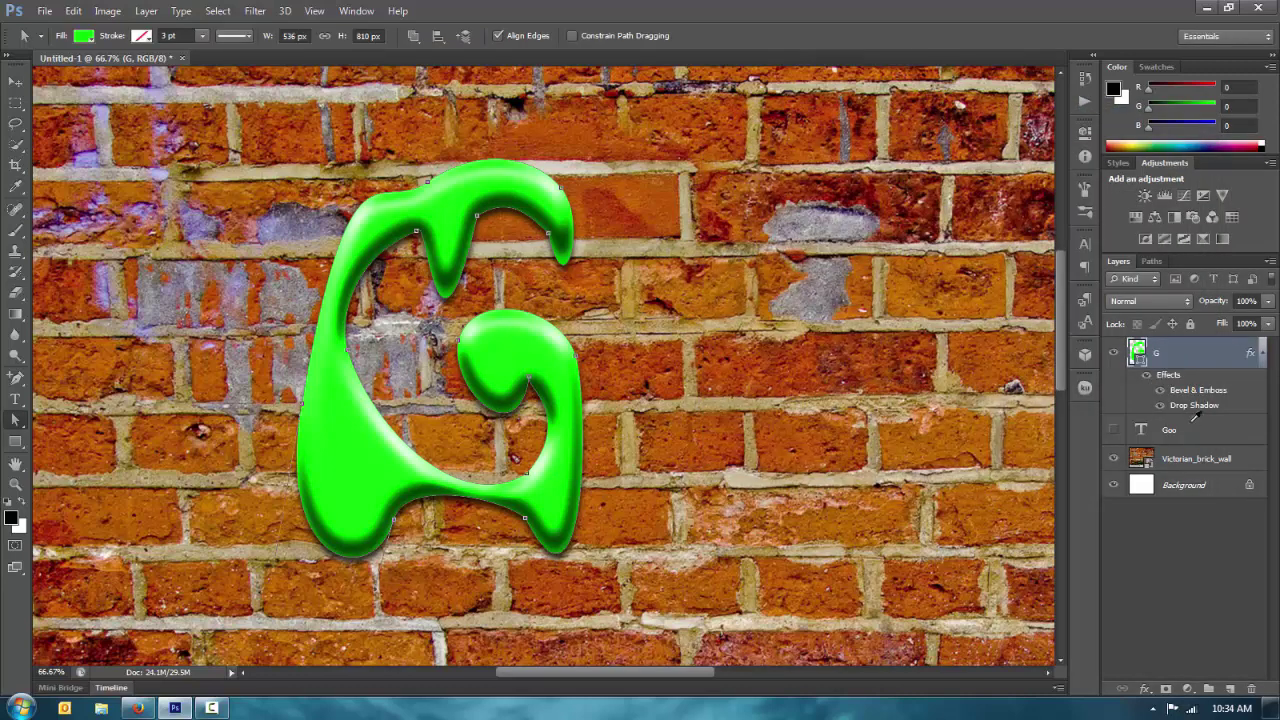
Try the Overlay blending mode on the G layer against the brick wall.
{"action": "key", "text": "ctrl+minus"}
{"action": "key", "text": "ctrl+minus"}
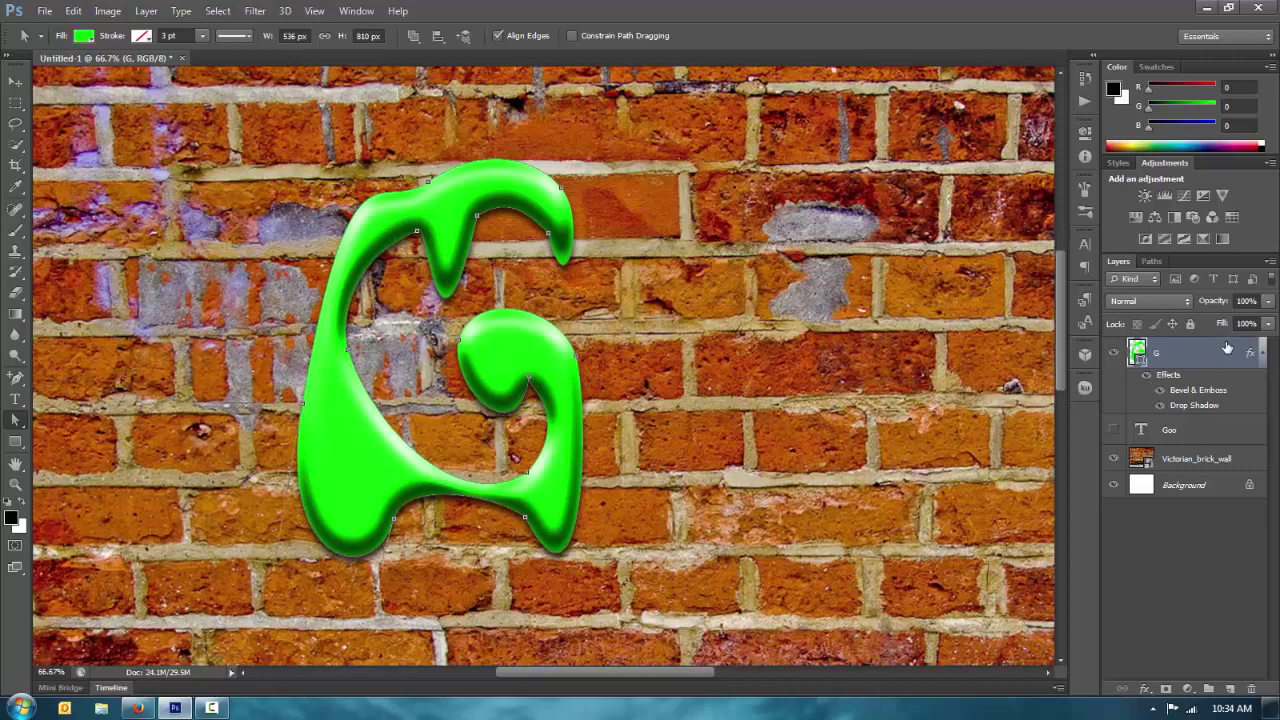
{"action": "key", "text": "ctrl+minus"}
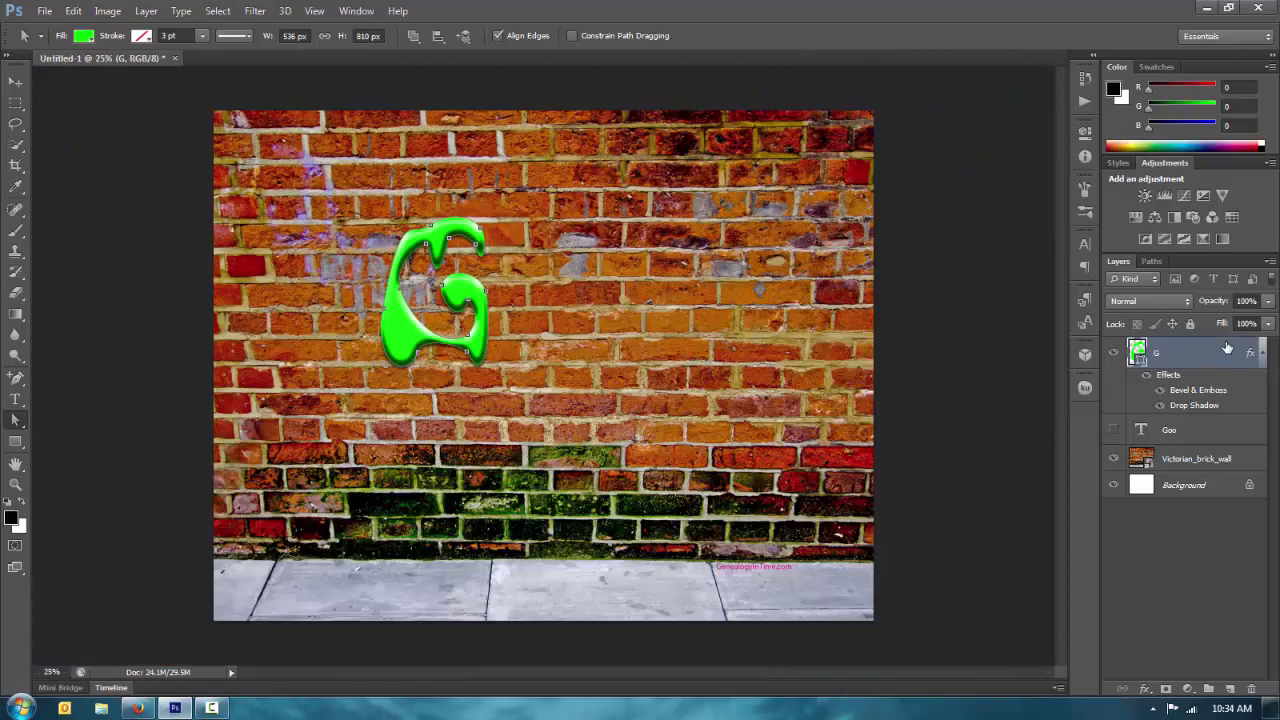
{"action": "key", "text": "ctrl+plus"}
{"action": "key", "text": "ctrl+plus"}
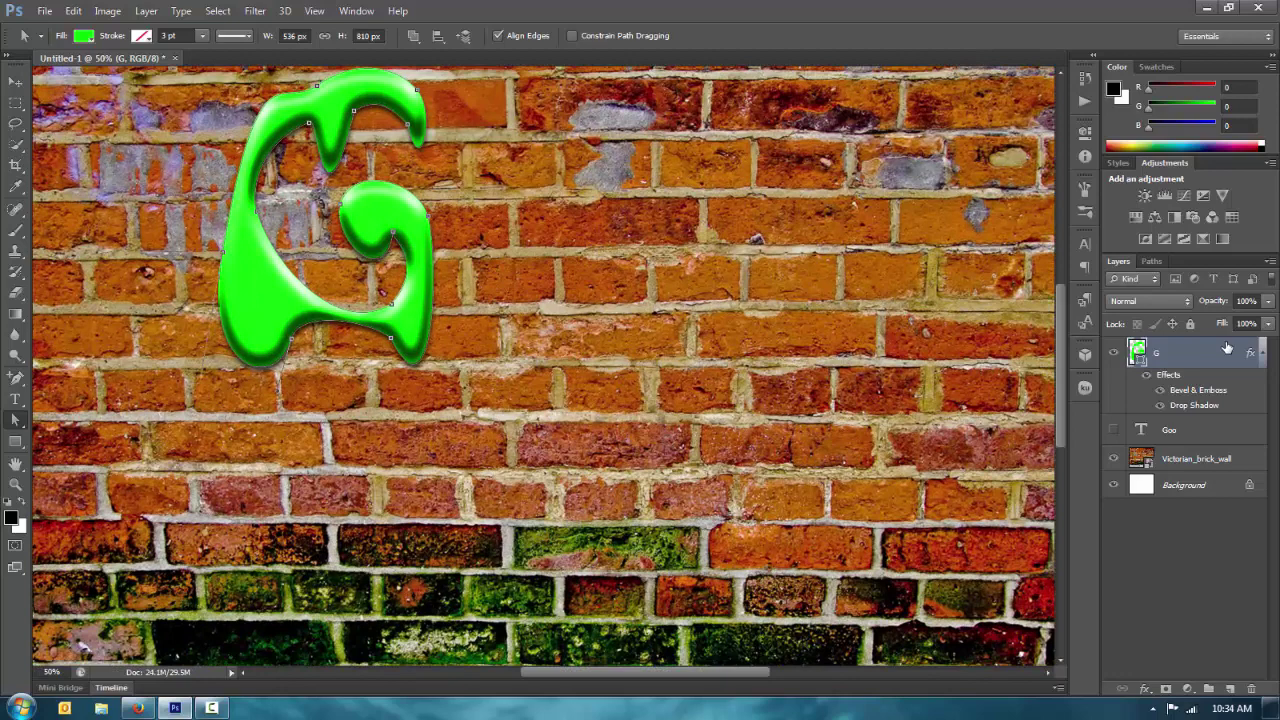
{"action": "key", "text": "ctrl+minus"}
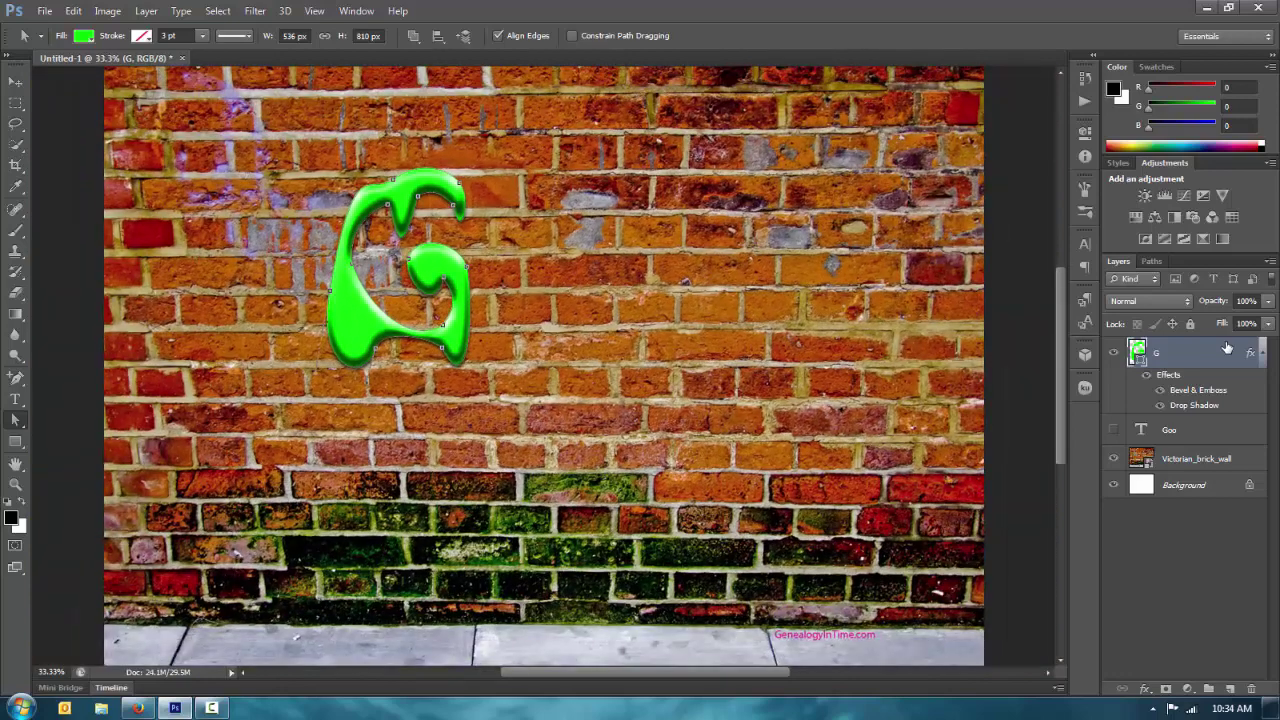
{"action": "left_click", "coordinate": [1145, 300]}
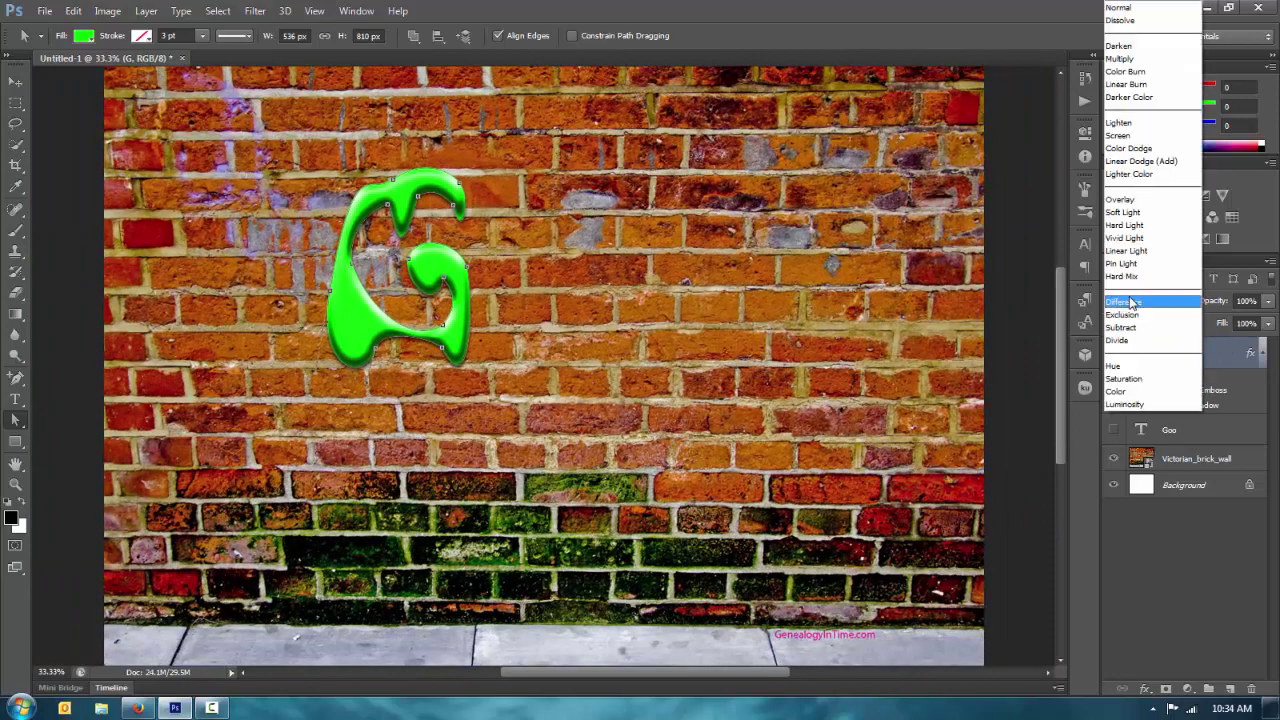
{"action": "left_click", "coordinate": [1173, 197]}
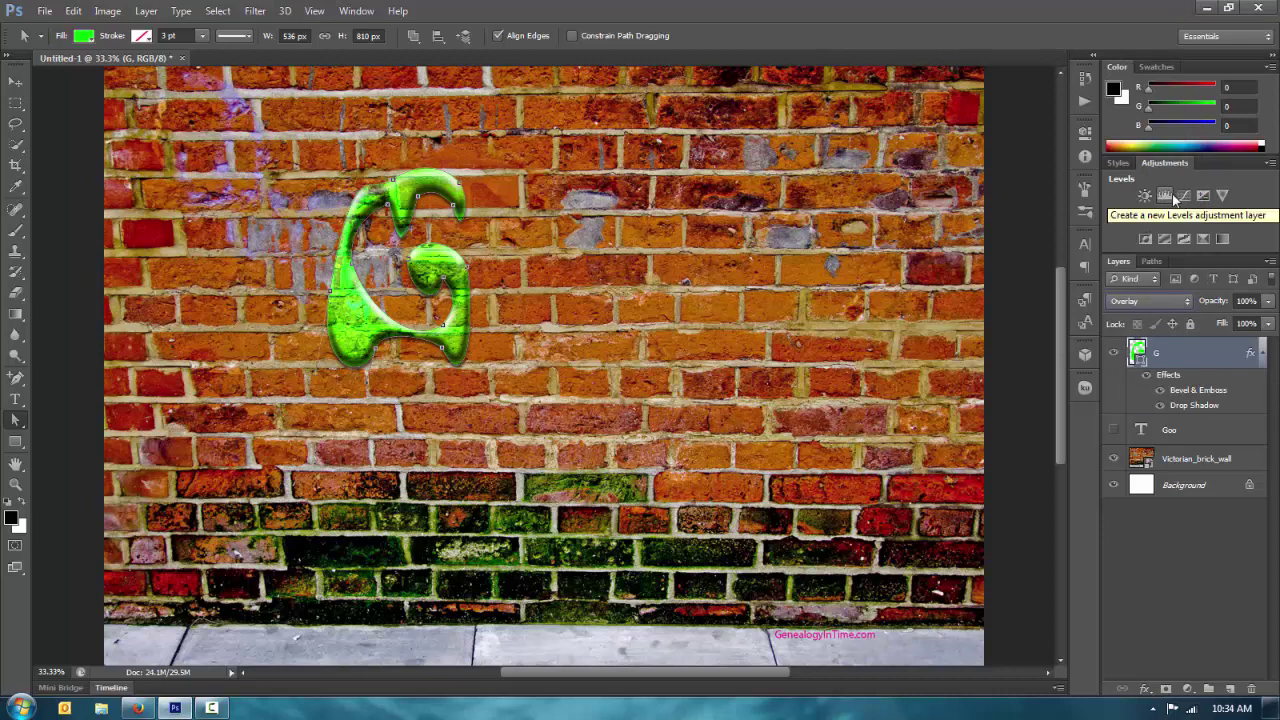
Cycle the G layer's blending mode from Overlay through Hard Light and onward to Exclusion.
{"action": "key", "text": "shift+plus"}
{"action": "key", "text": "shift+plus"}
{"action": "key", "text": "shift+plus"}
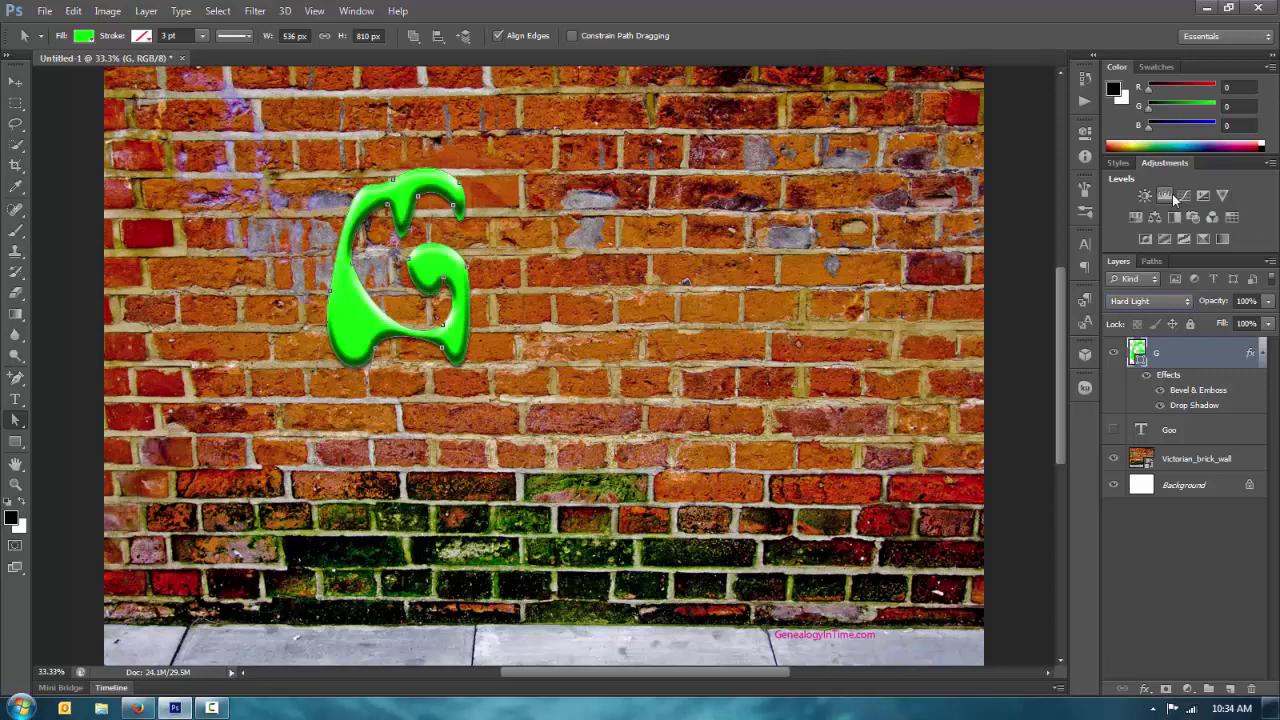
{"action": "key", "text": "shift+plus"}
{"action": "key", "text": "shift+plus"}
{"action": "key", "text": "shift+plus"}
{"action": "key", "text": "shift+plus"}
{"action": "key", "text": "shift+plus"}
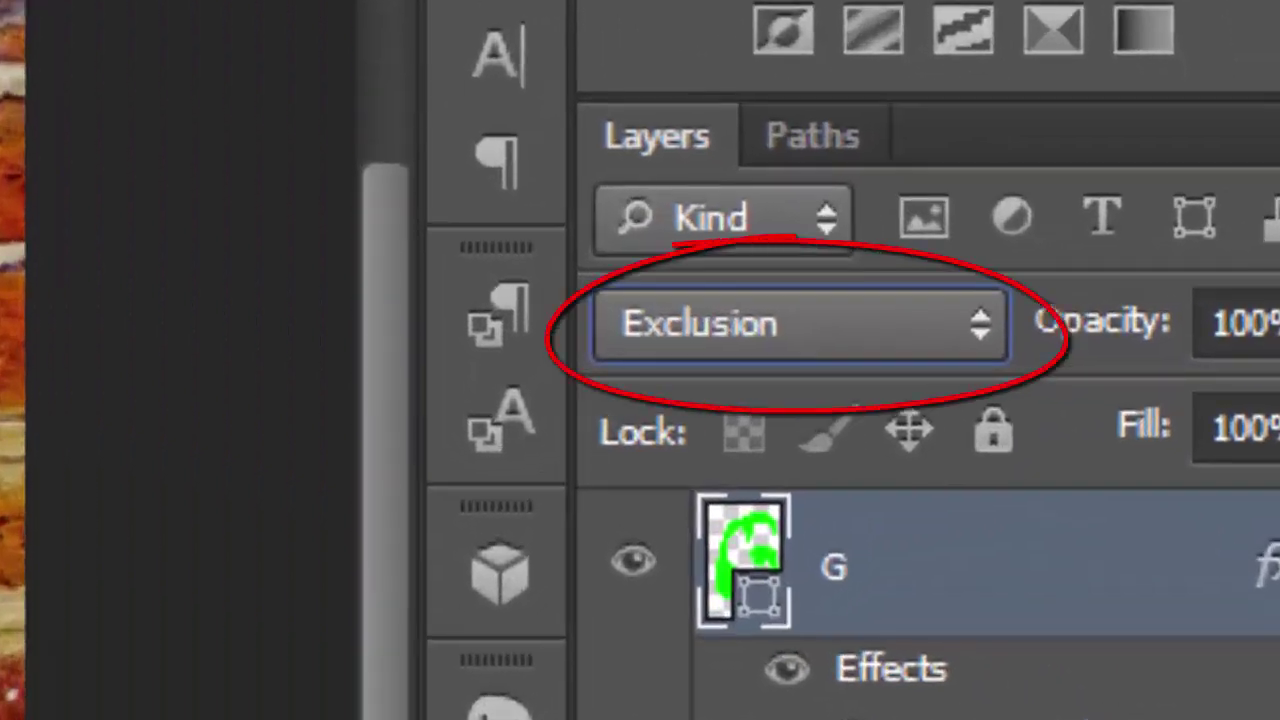
Return the G layer's blending mode to Normal.
{"action": "left_click", "coordinate": [690, 350]}
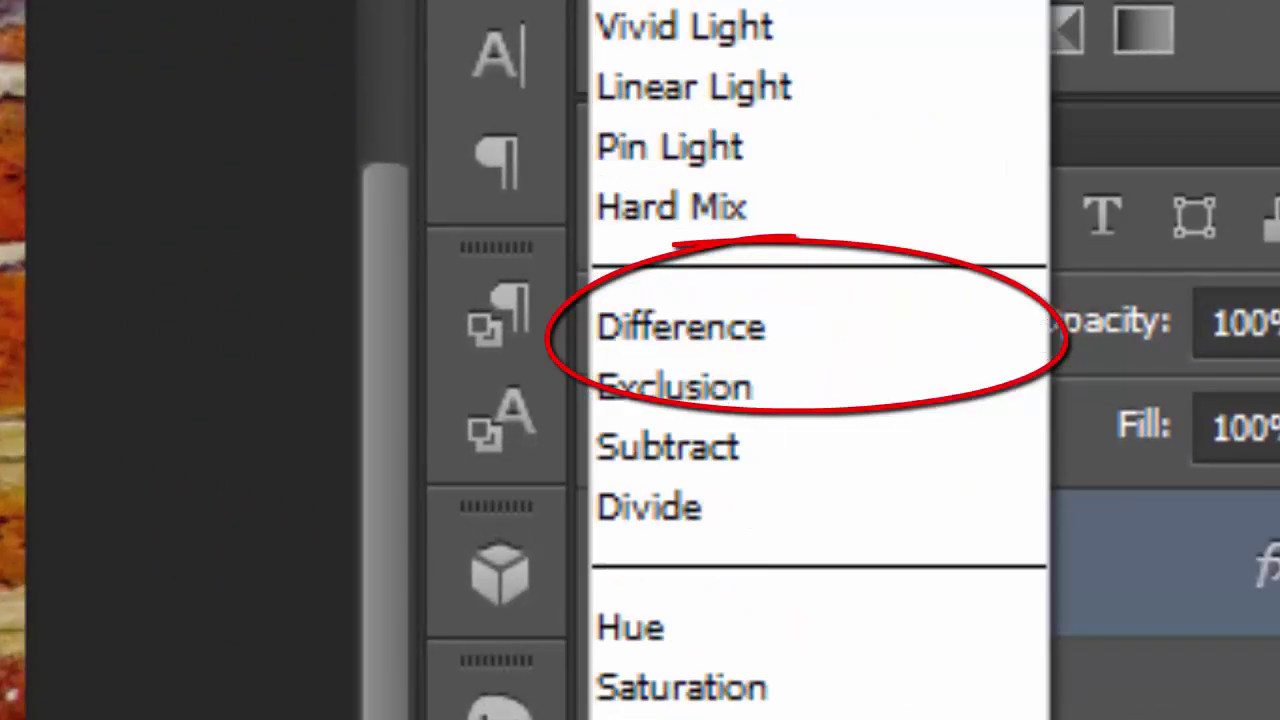
{"action": "left_click", "coordinate": [660, 2]}
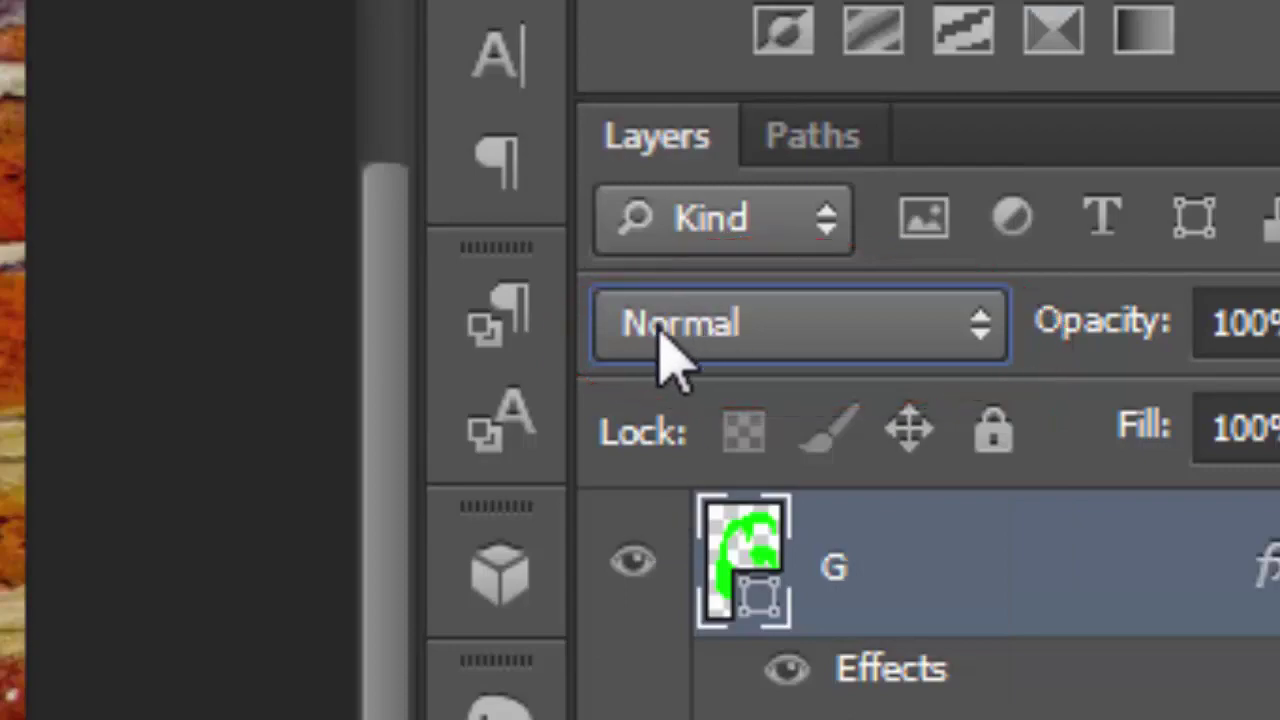
{"action": "left_click", "coordinate": [735, 300]}
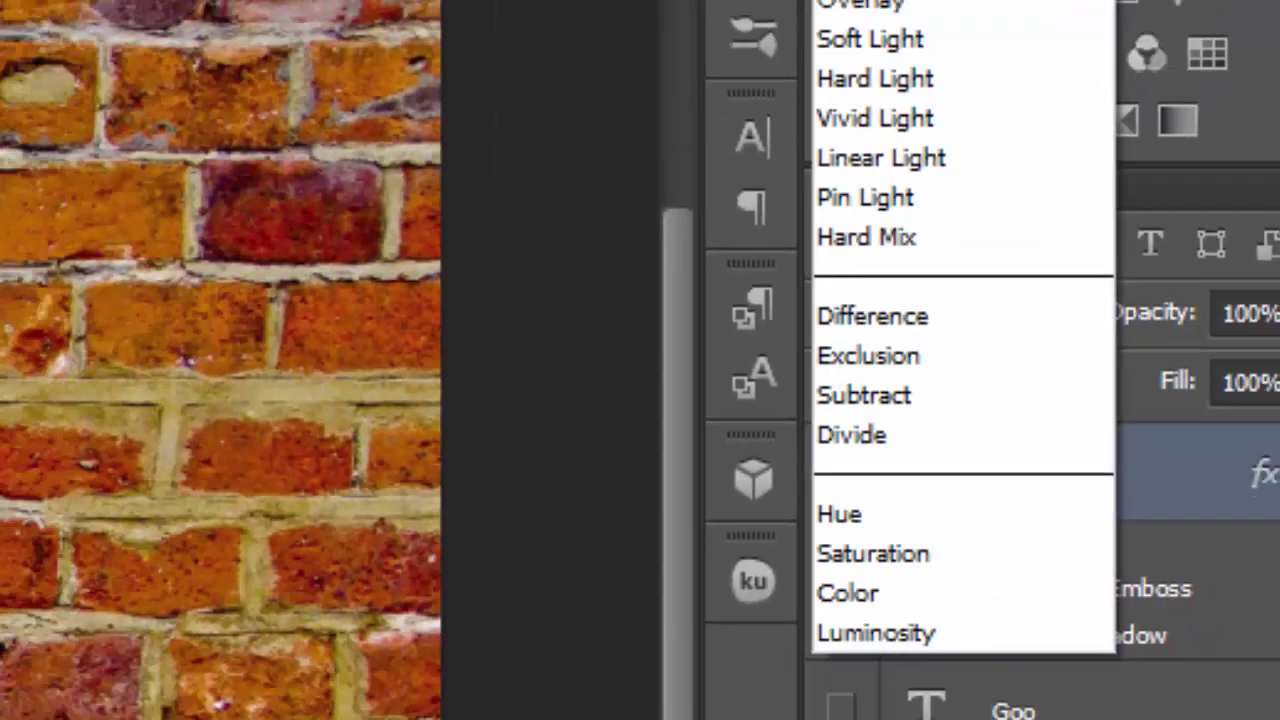
{"action": "left_click", "coordinate": [1140, 6]}
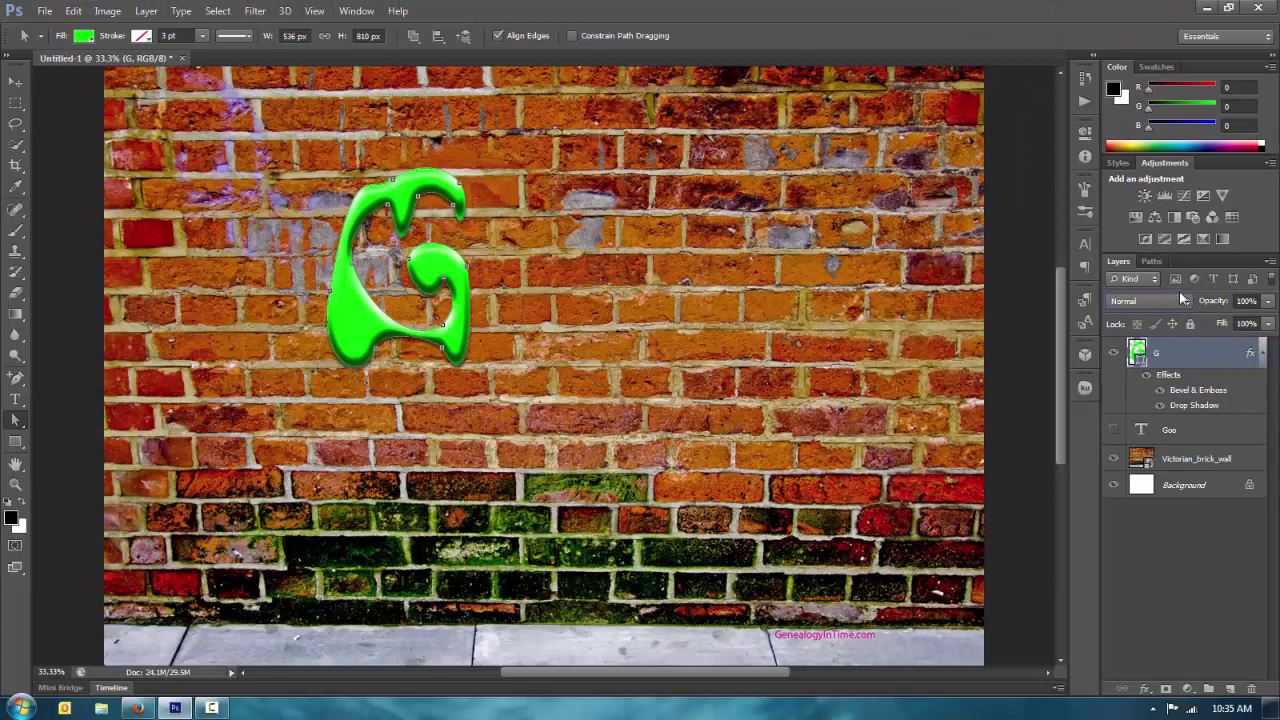
Try the G layer's blending modes one after another from Dissolve through Multiply, Lighten, Overlay and Hard Mix to Exclusion.
{"action": "key", "text": "Down"}
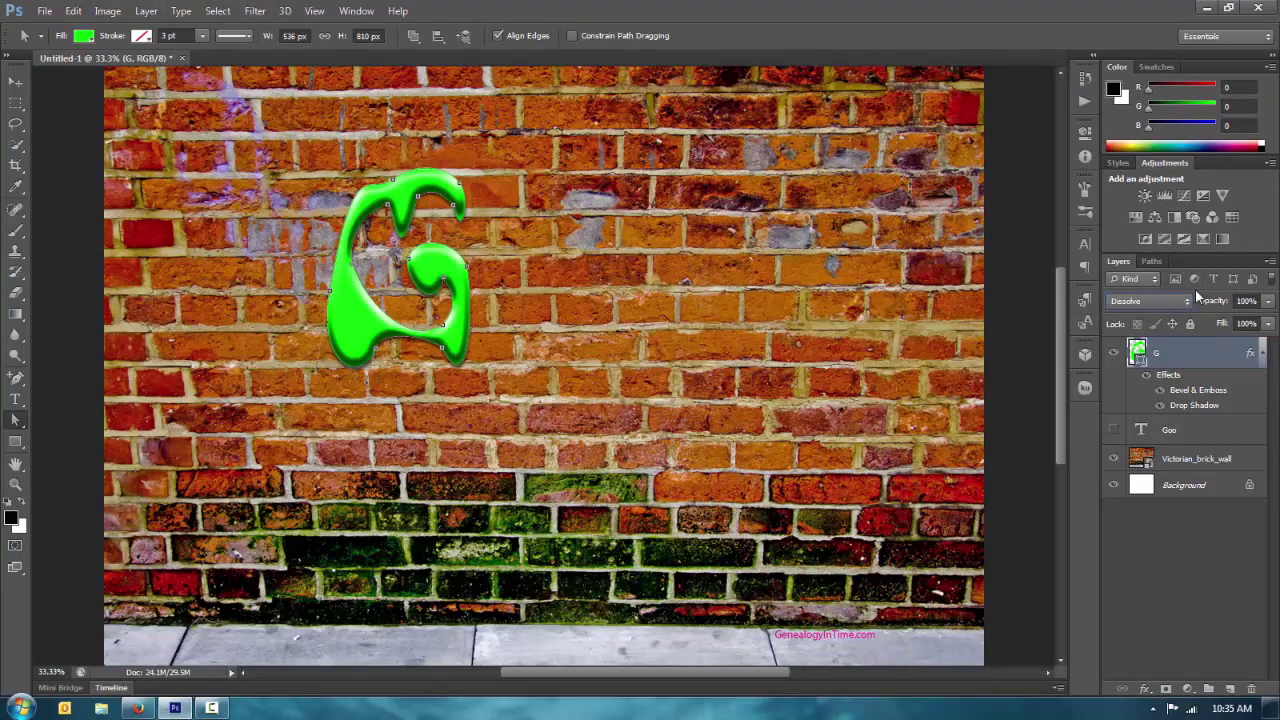
{"action": "key", "text": "Down"}
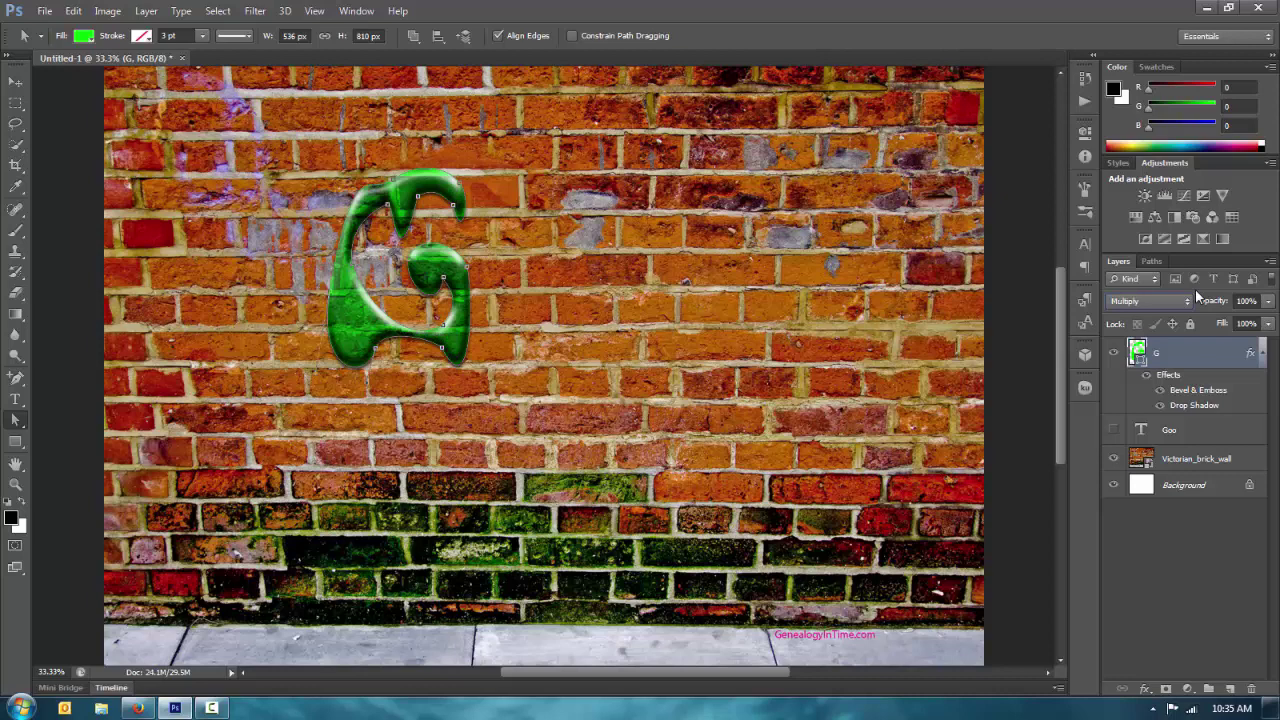
{"action": "key", "text": "Down"}
{"action": "key", "text": "Down"}
{"action": "key", "text": "Down"}
{"action": "key", "text": "Down"}
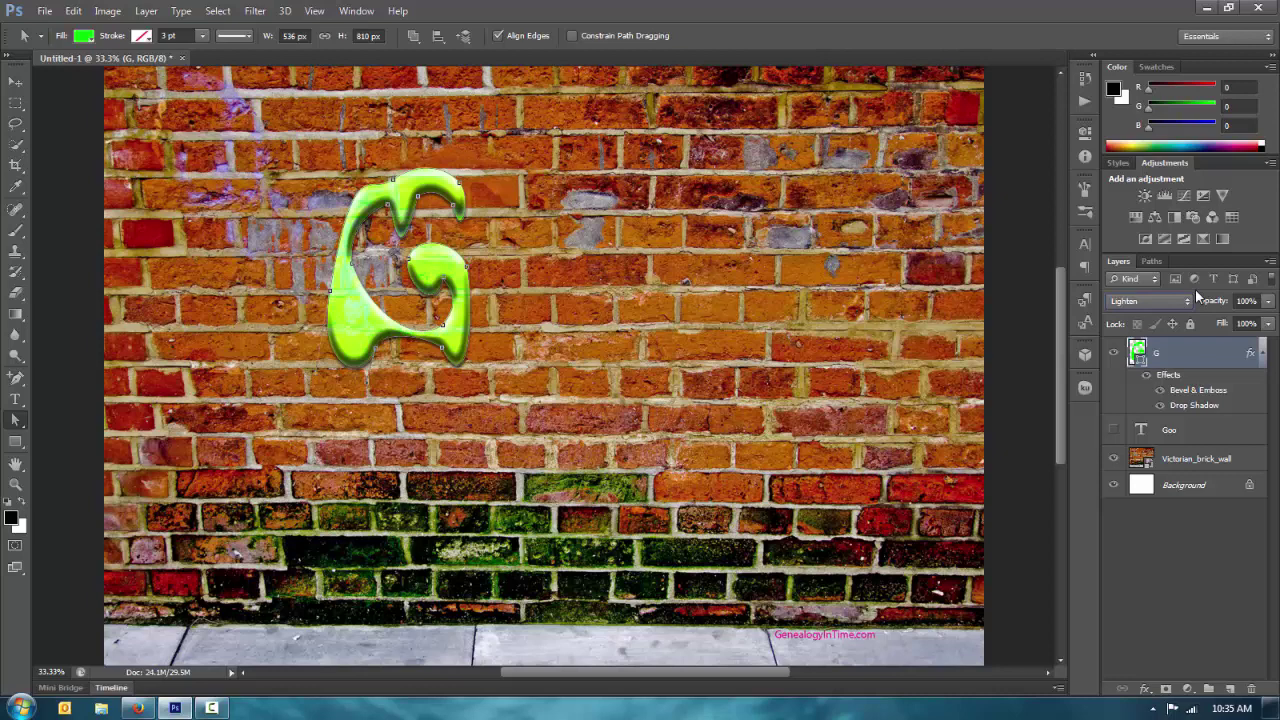
{"action": "key", "text": "Down"}
{"action": "key", "text": "Down"}
{"action": "key", "text": "Down"}
{"action": "key", "text": "Down"}
{"action": "key", "text": "Down"}
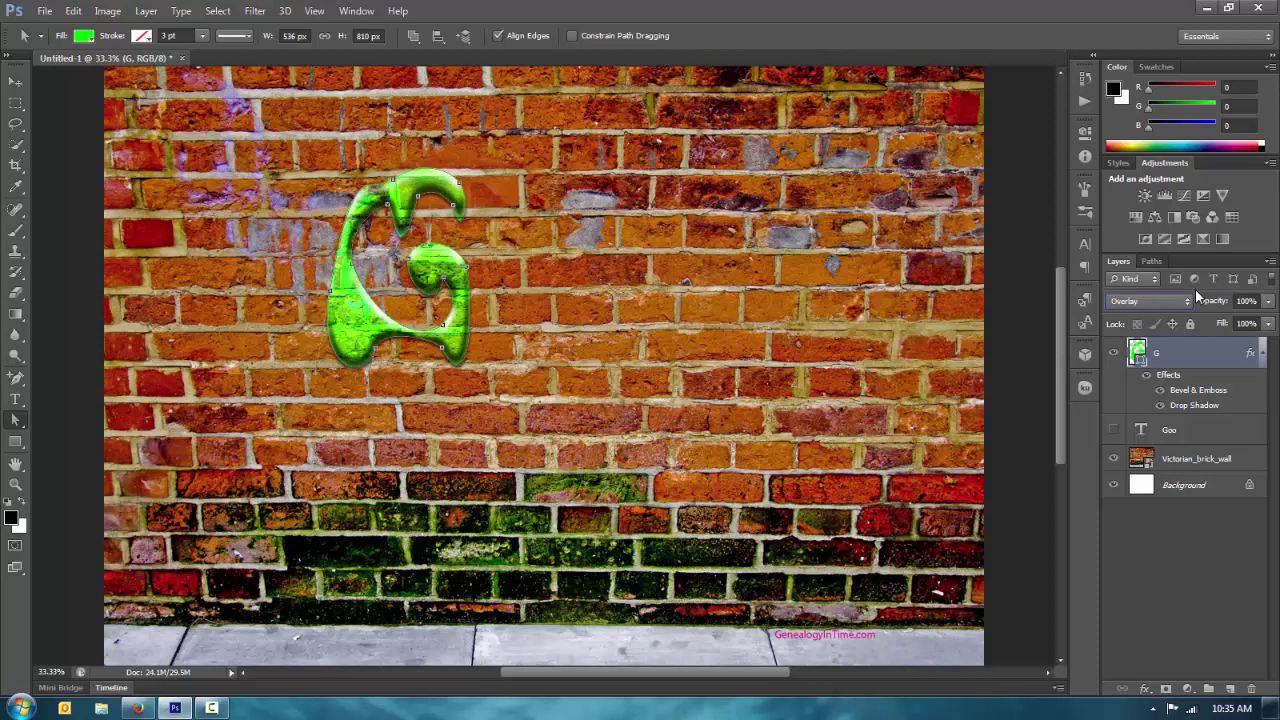
{"action": "key", "text": "Down"}
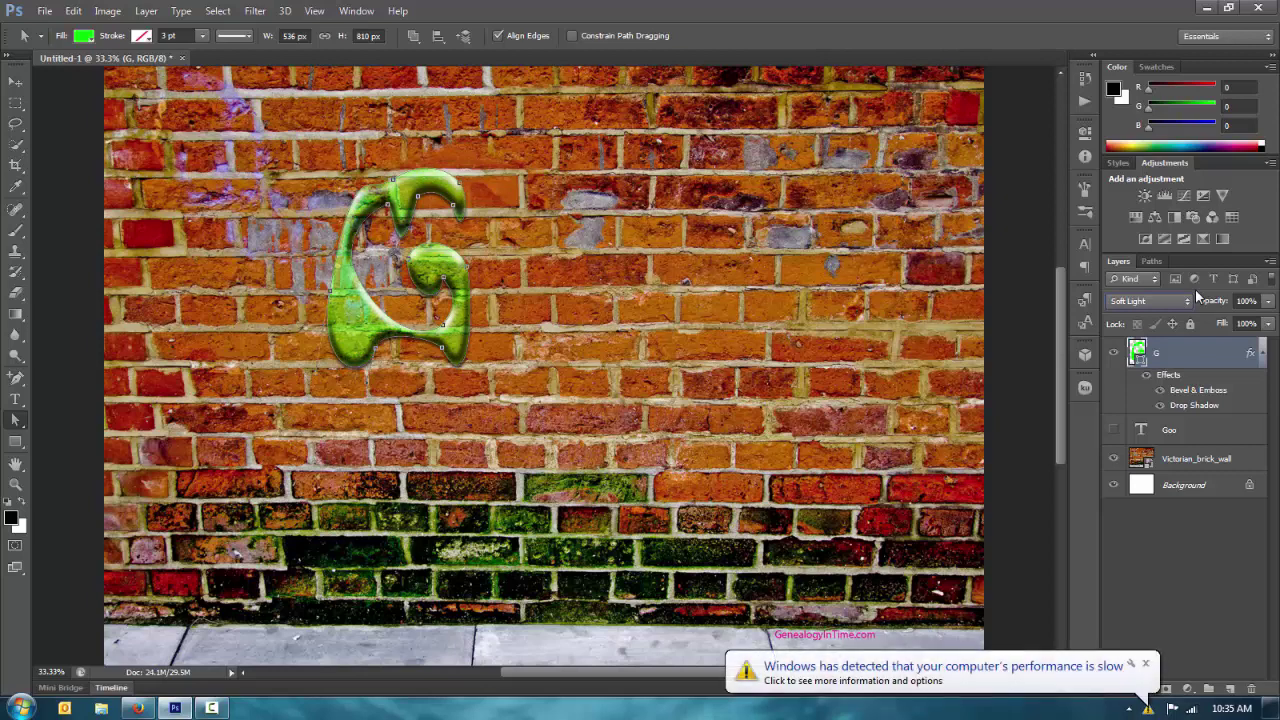
{"action": "key", "text": "Down"}
{"action": "key", "text": "Up"}
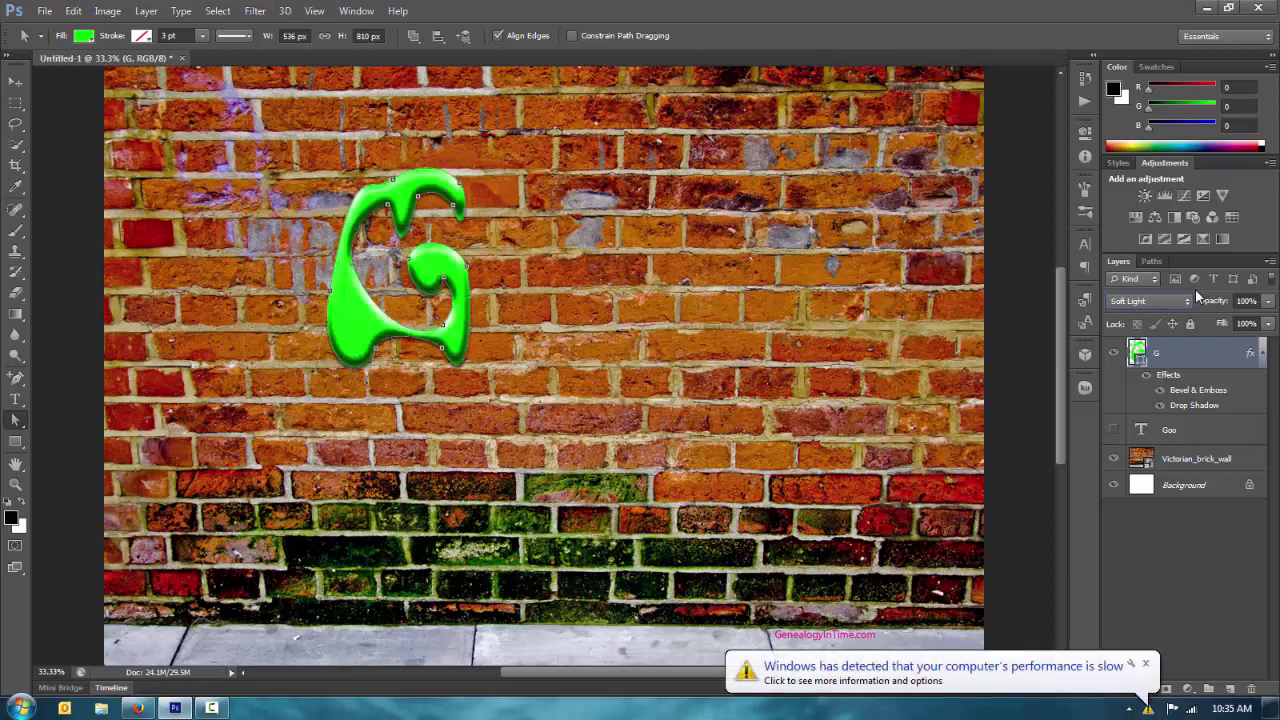
{"action": "key", "text": "Down"}
{"action": "key", "text": "Down"}
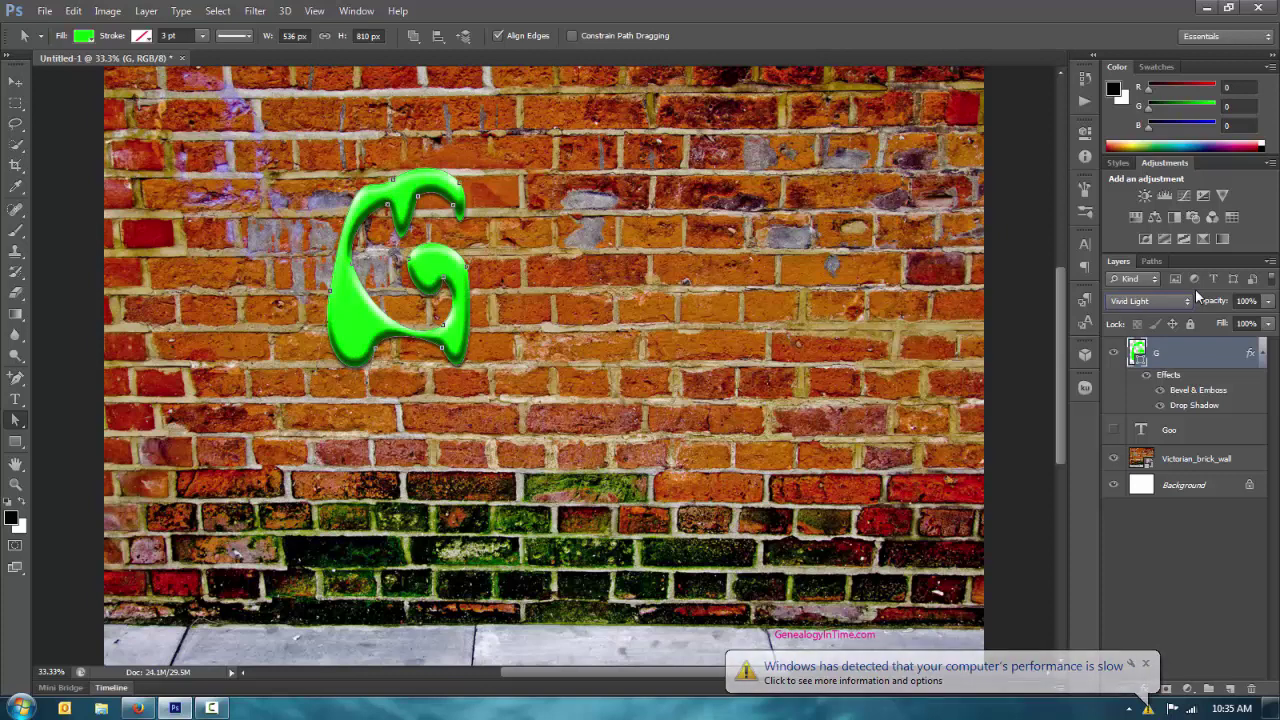
{"action": "key", "text": "Down"}
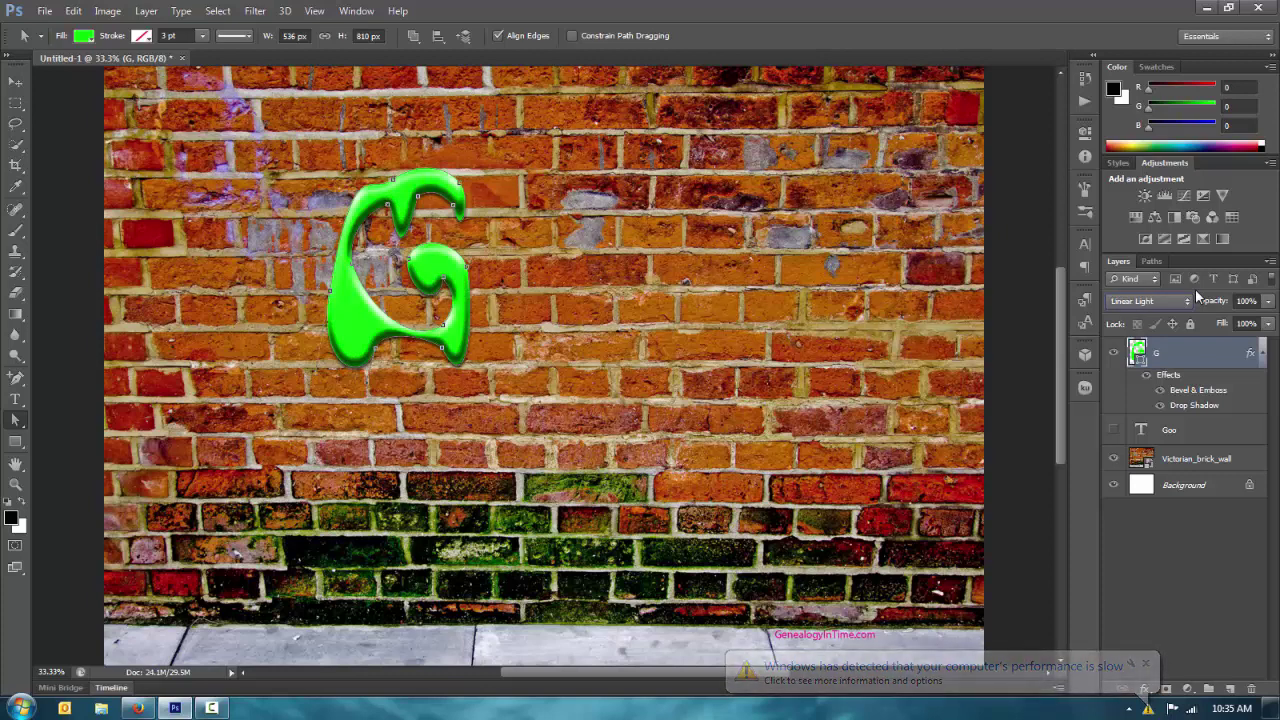
{"action": "key", "text": "Down"}
{"action": "key", "text": "Down"}
{"action": "key", "text": "Down"}
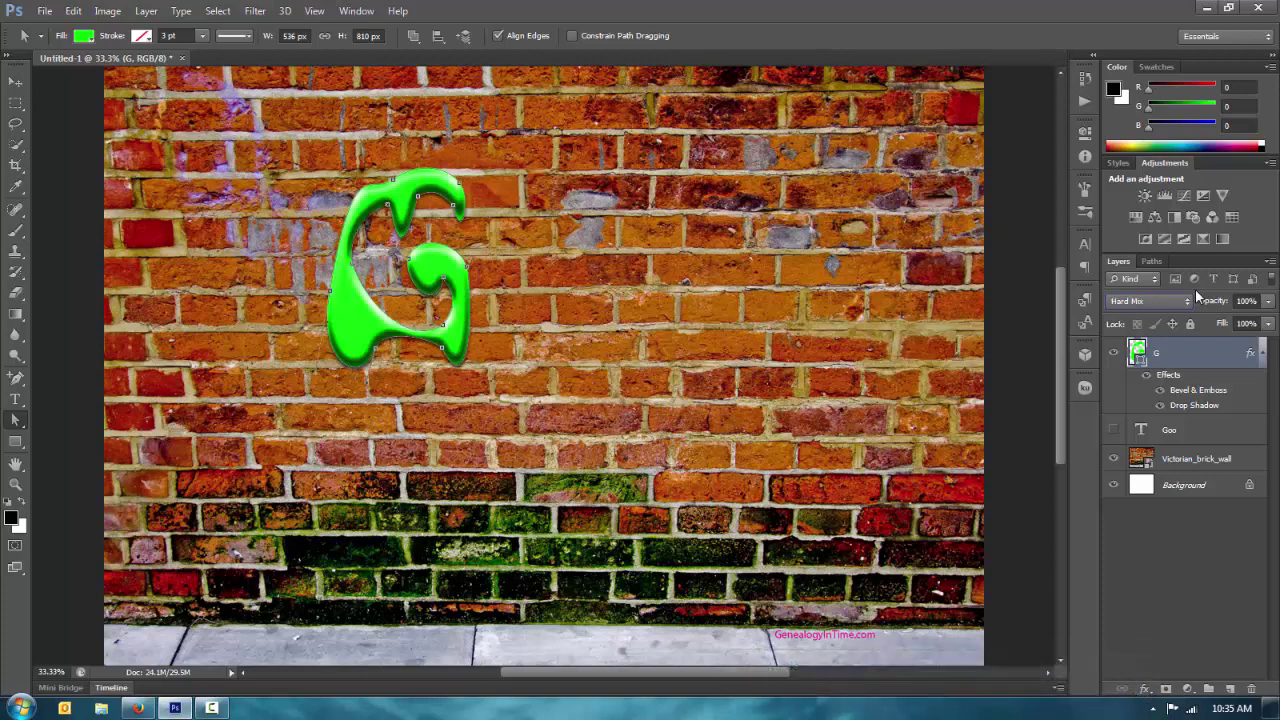
{"action": "key", "text": "Down"}
{"action": "key", "text": "Down"}
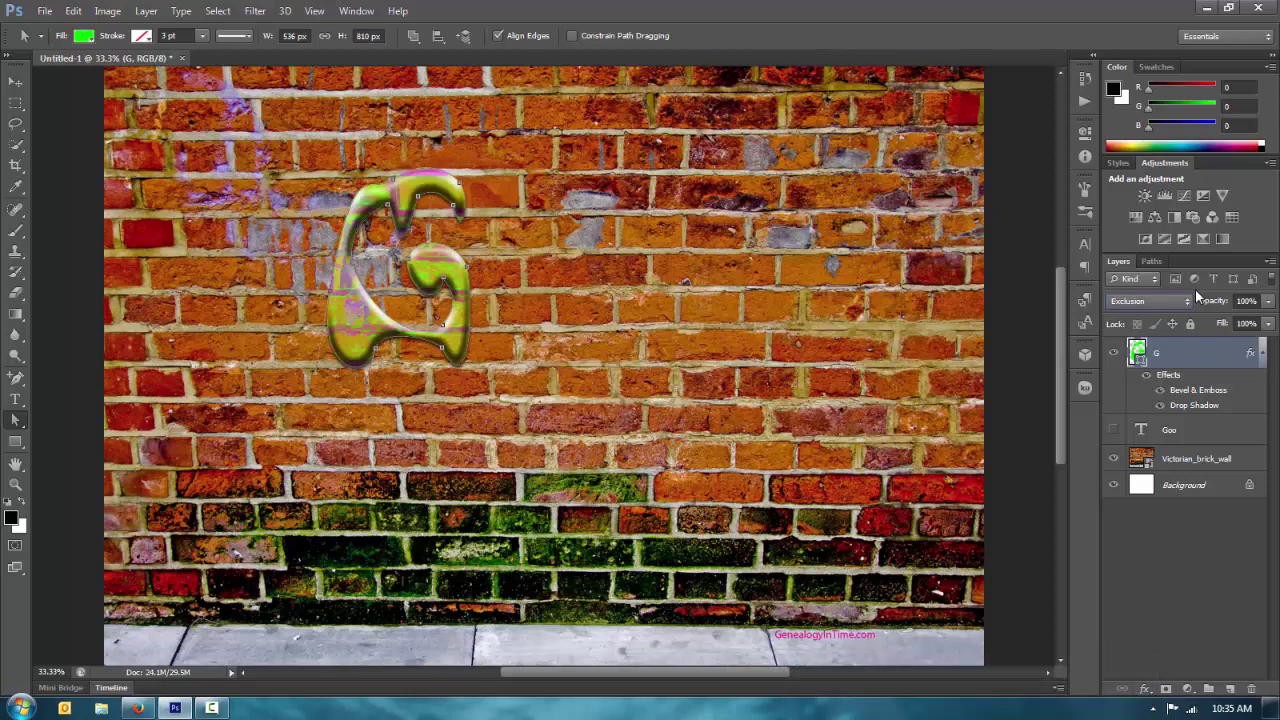
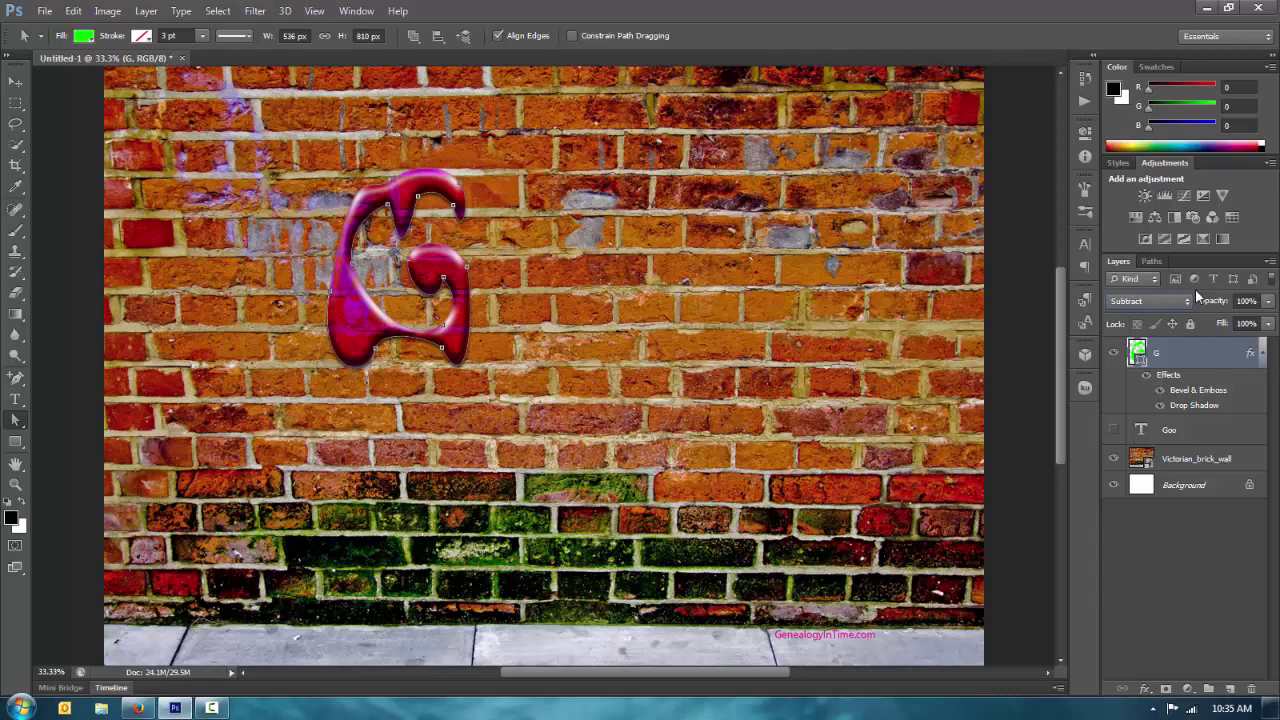
Continue through the Subtract, Hue and Luminosity blending modes and settle on Color for the G layer.
{"action": "key", "text": "Down"}
{"action": "key", "text": "Down"}
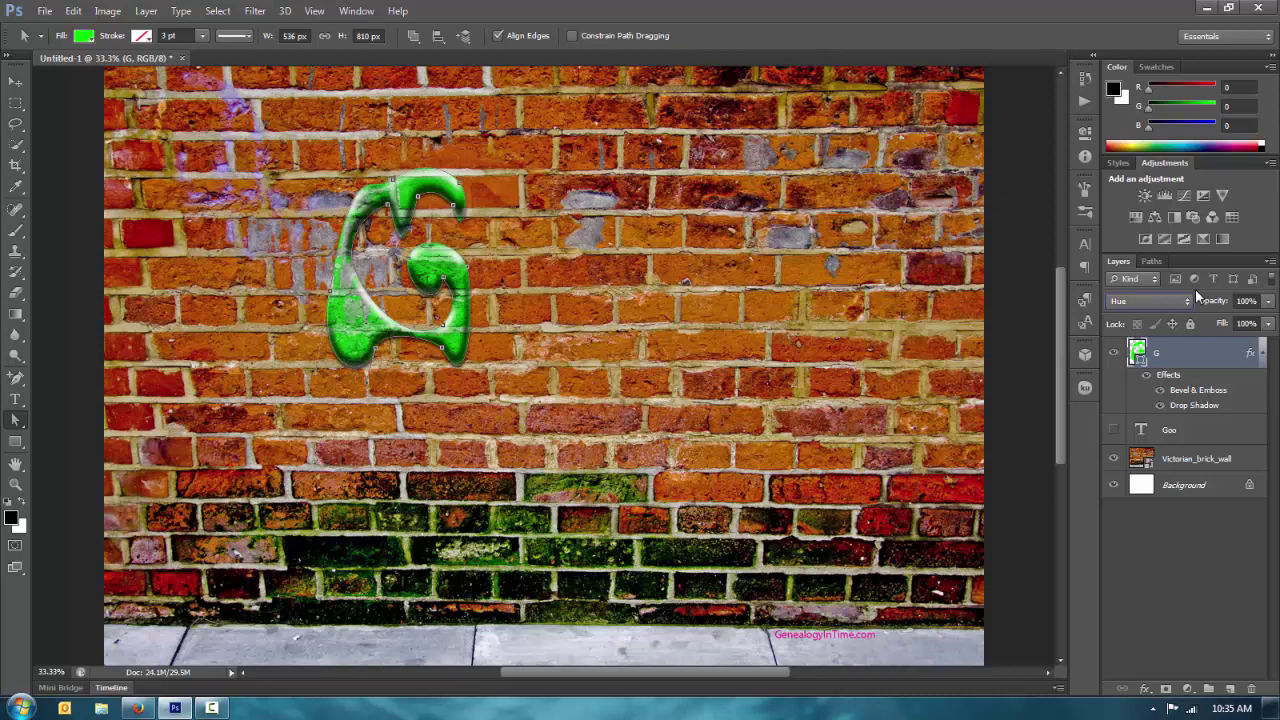
{"action": "key", "text": "Down"}
{"action": "key", "text": "Down"}
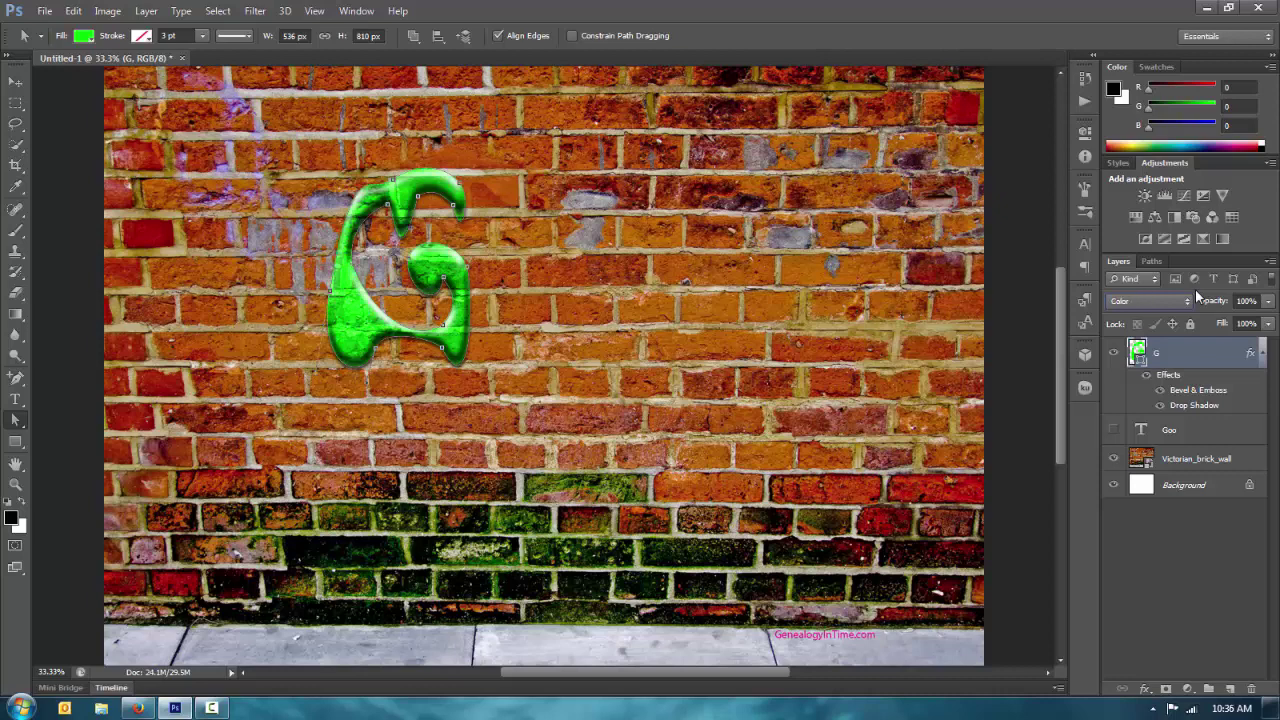
{"action": "key", "text": "Down"}
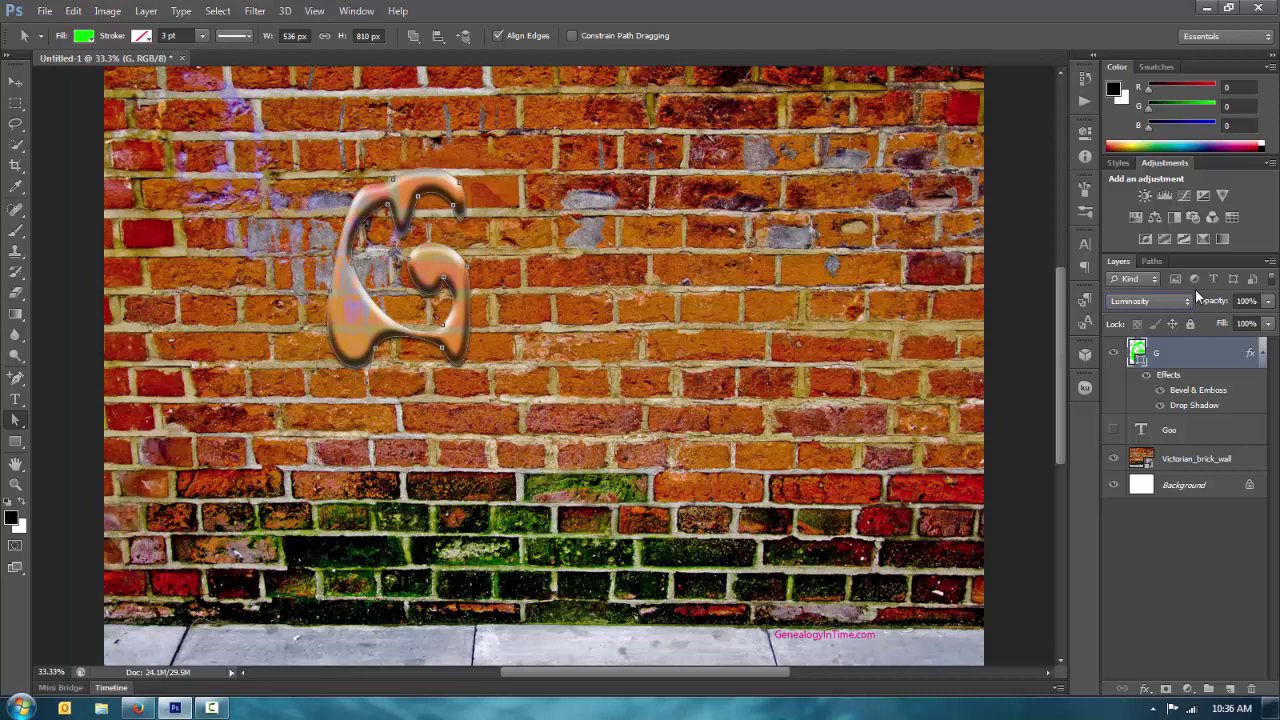
{"action": "key", "text": "Up"}
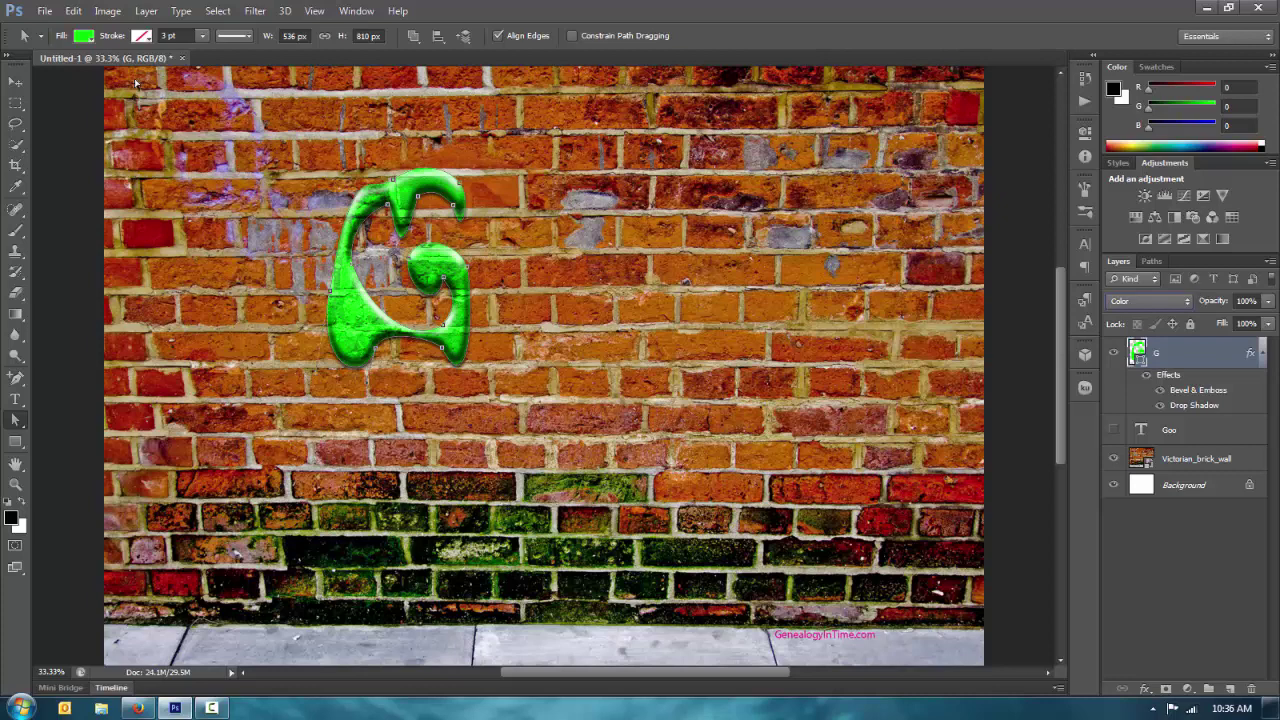
Try several darker green swatches as the G shape's fill, restore the bright green and deselect the path.
{"action": "left_click", "coordinate": [84, 36]}
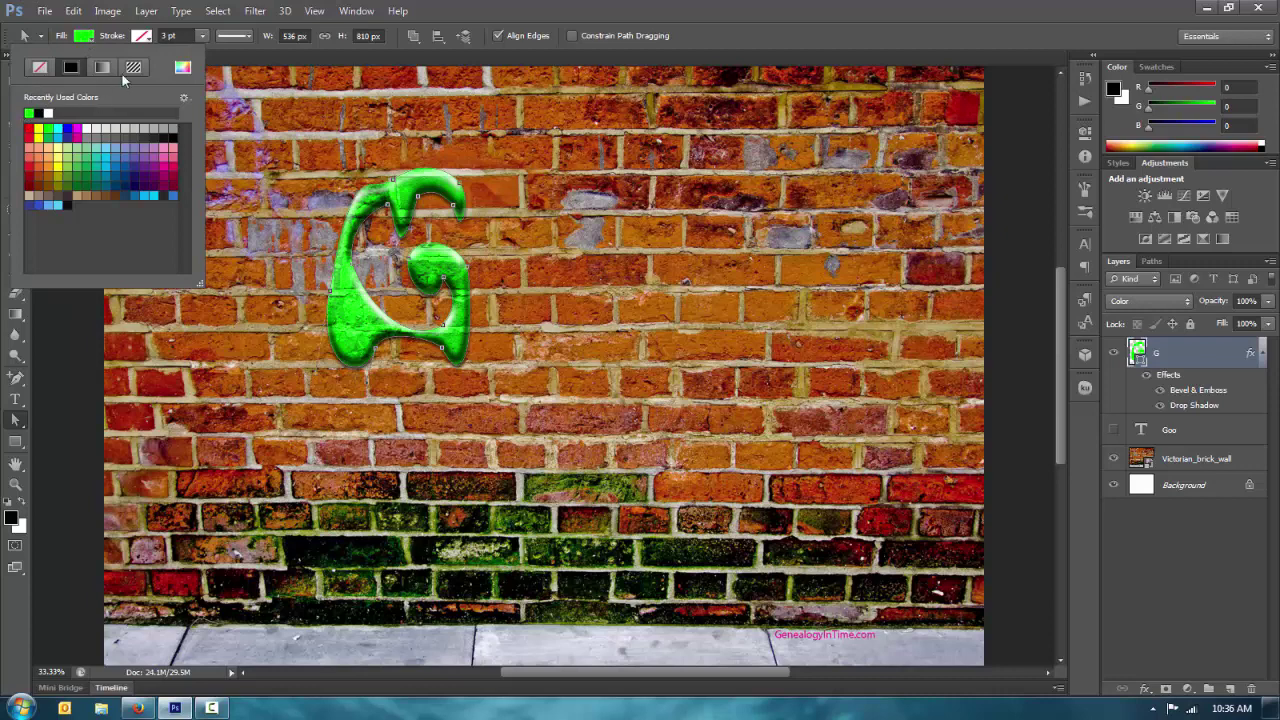
{"action": "left_click", "coordinate": [47, 138]}
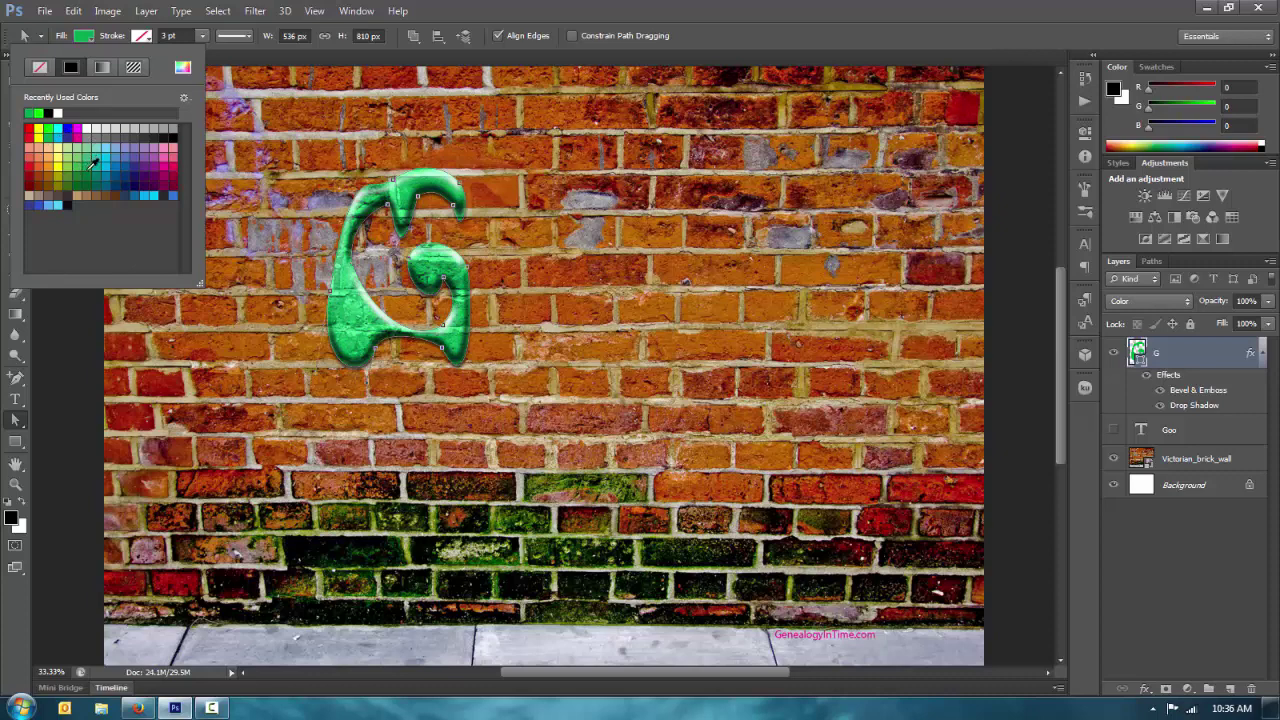
{"action": "left_click", "coordinate": [88, 183]}
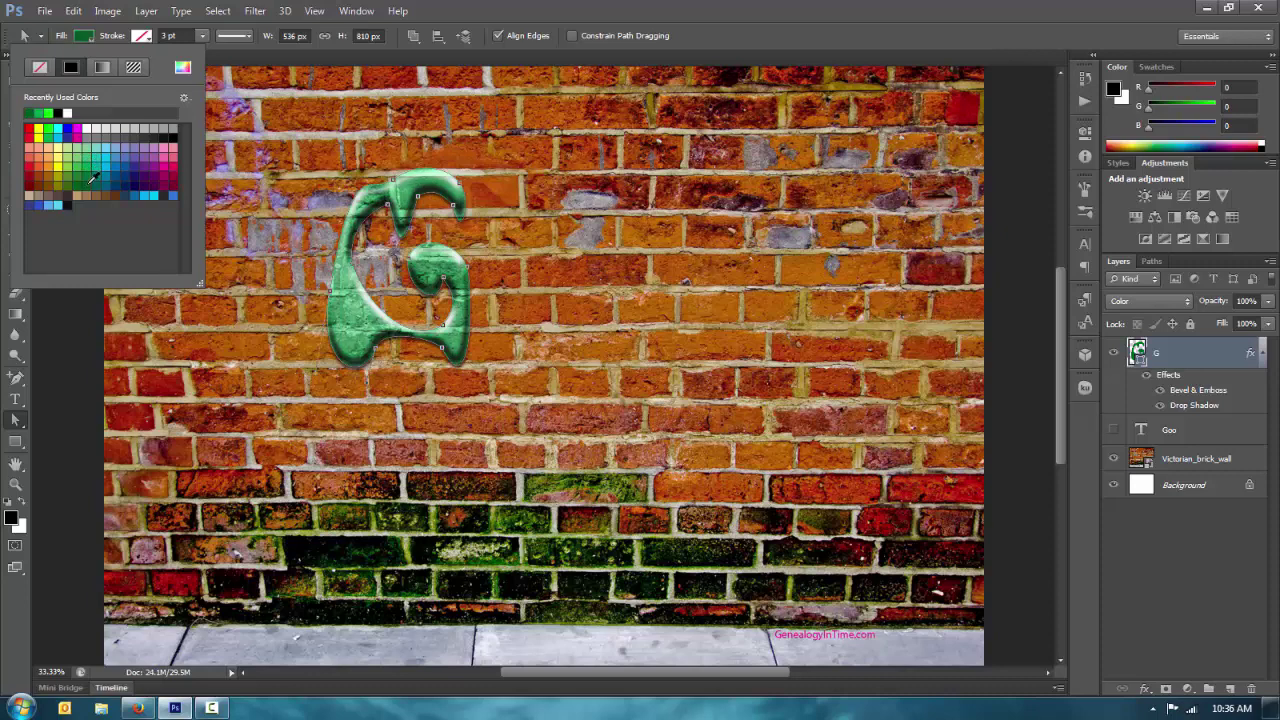
{"action": "left_click", "coordinate": [75, 186]}
{"action": "left_click", "coordinate": [58, 111]}
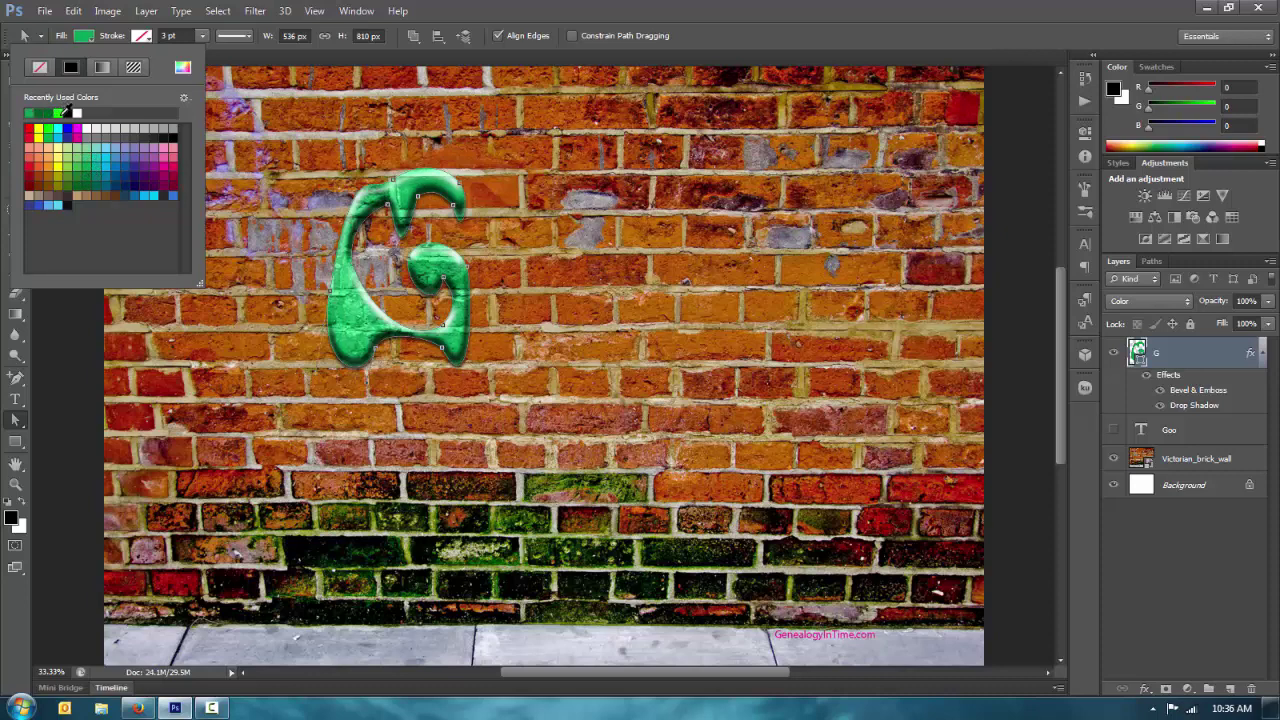
{"action": "left_click", "coordinate": [64, 111]}
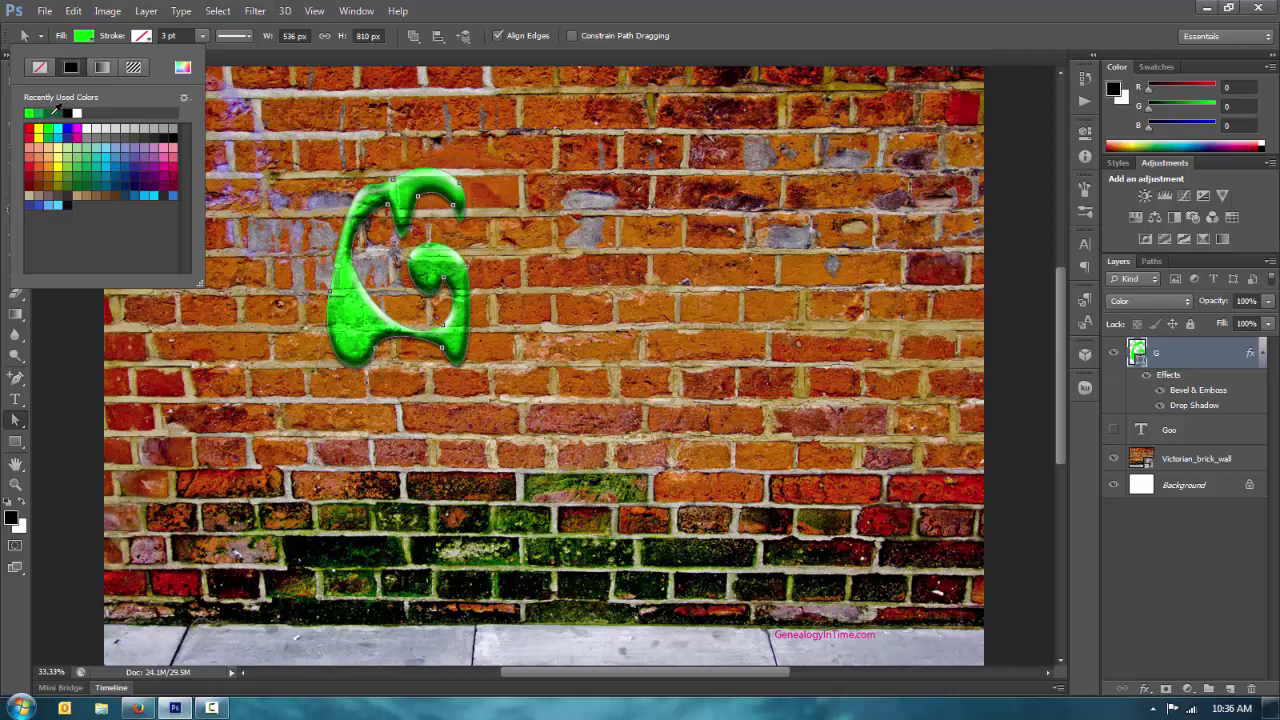
{"action": "left_click", "coordinate": [468, 9]}
{"action": "left_click", "coordinate": [83, 36]}
{"action": "left_click", "coordinate": [359, 320]}
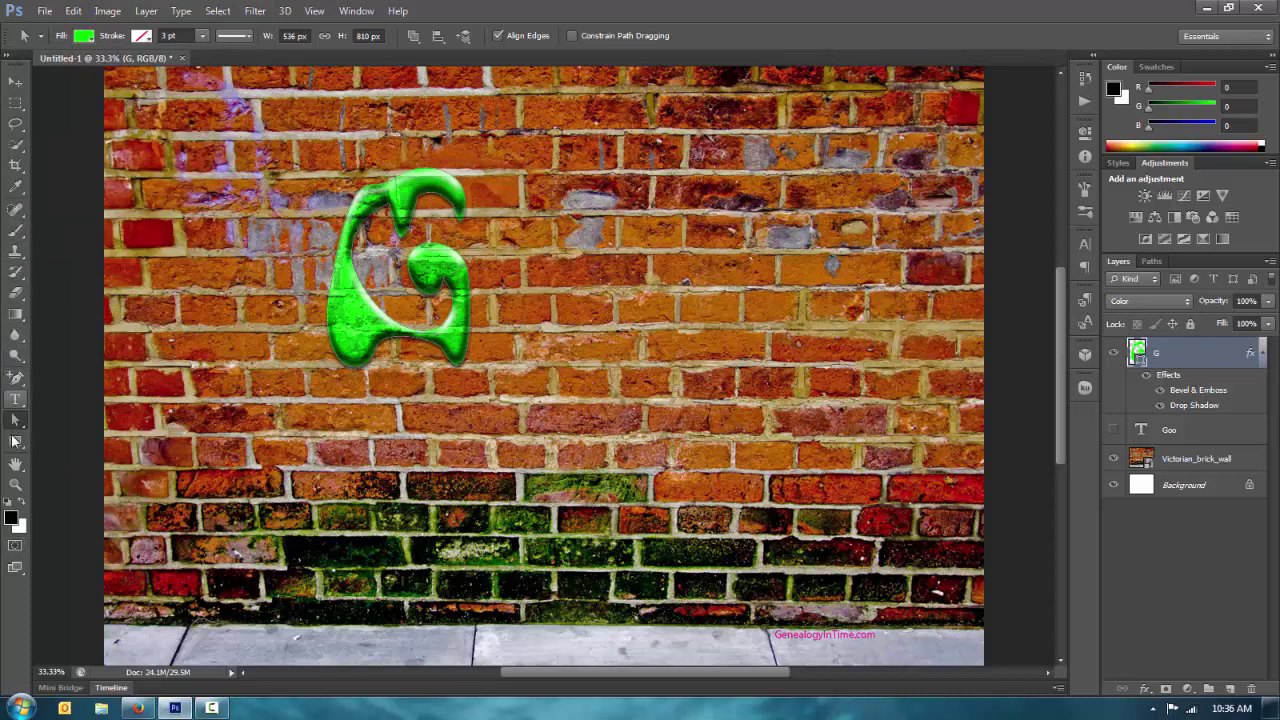
Sample the mossy green of the lower bricks with the Eyedropper as the foreground colour, RGB 83, 103, 12.
{"action": "left_click", "coordinate": [16, 186]}
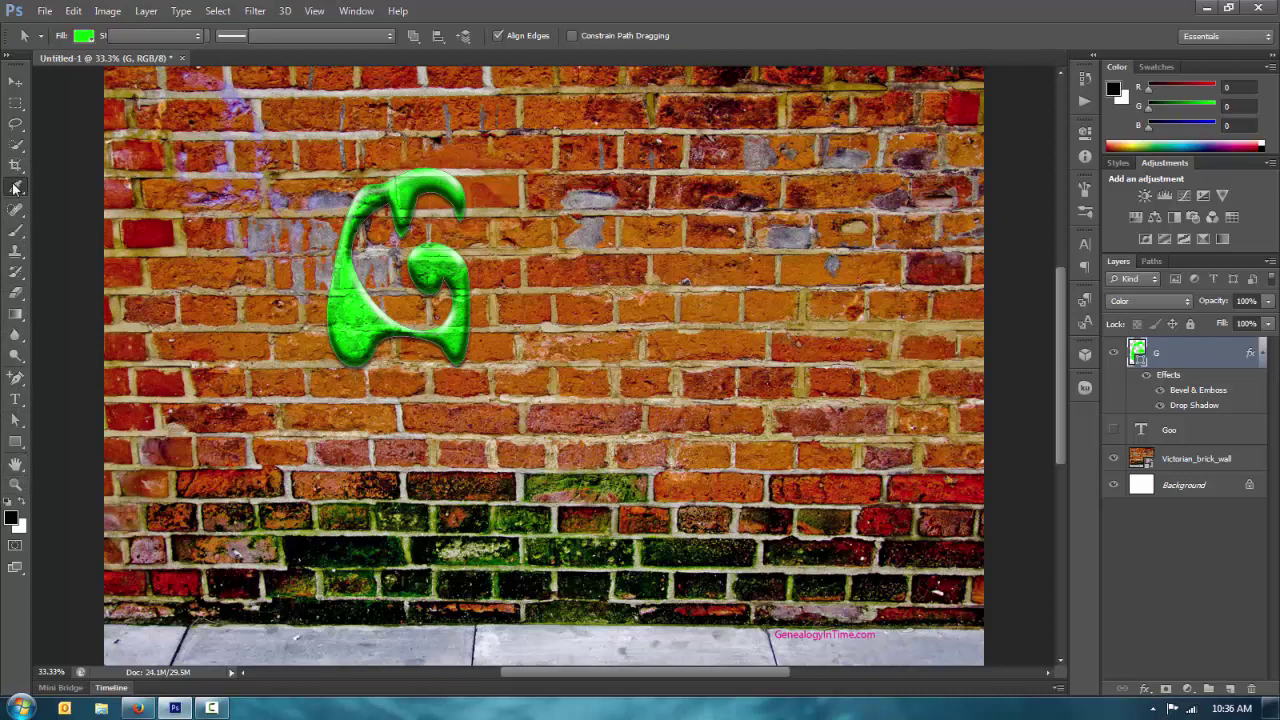
{"action": "left_click", "coordinate": [557, 470]}
{"action": "left_click_drag", "start_coordinate": [557, 470], "coordinate": [560, 468]}
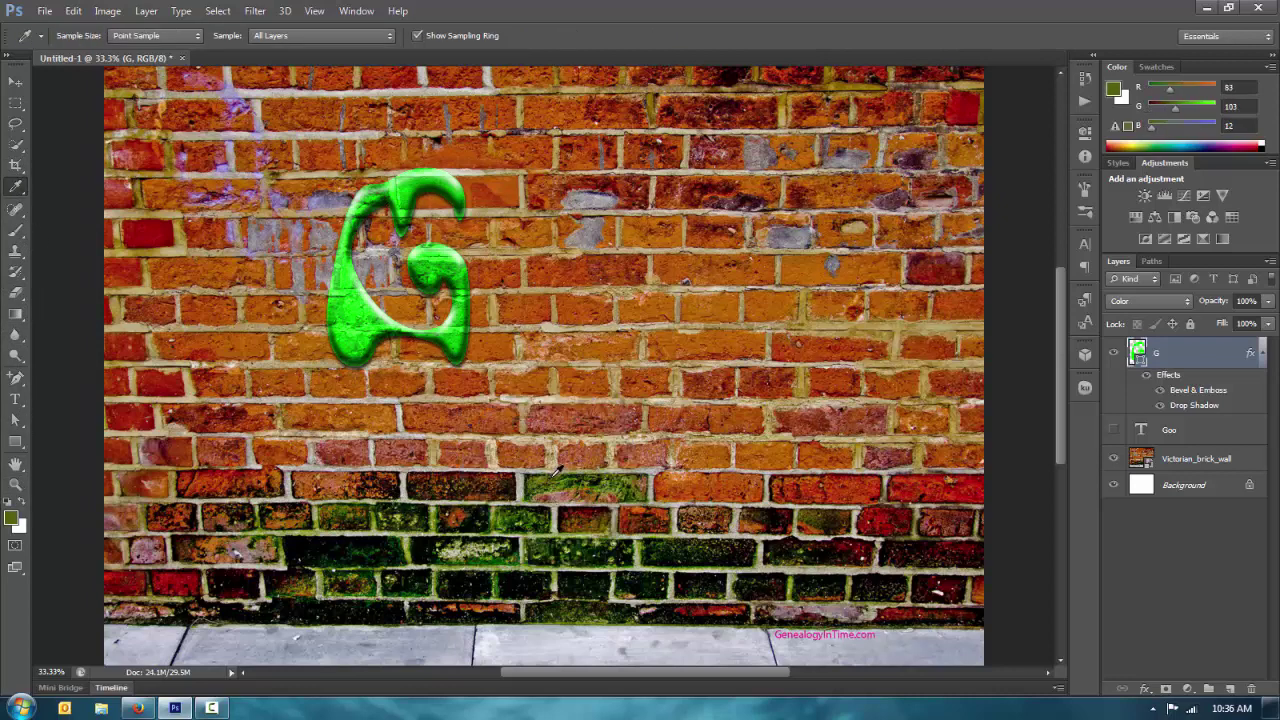
Add the sampled foreground colour to the swatches under the name "brick green" and leave the colour picker.
{"action": "left_click", "coordinate": [12, 519]}
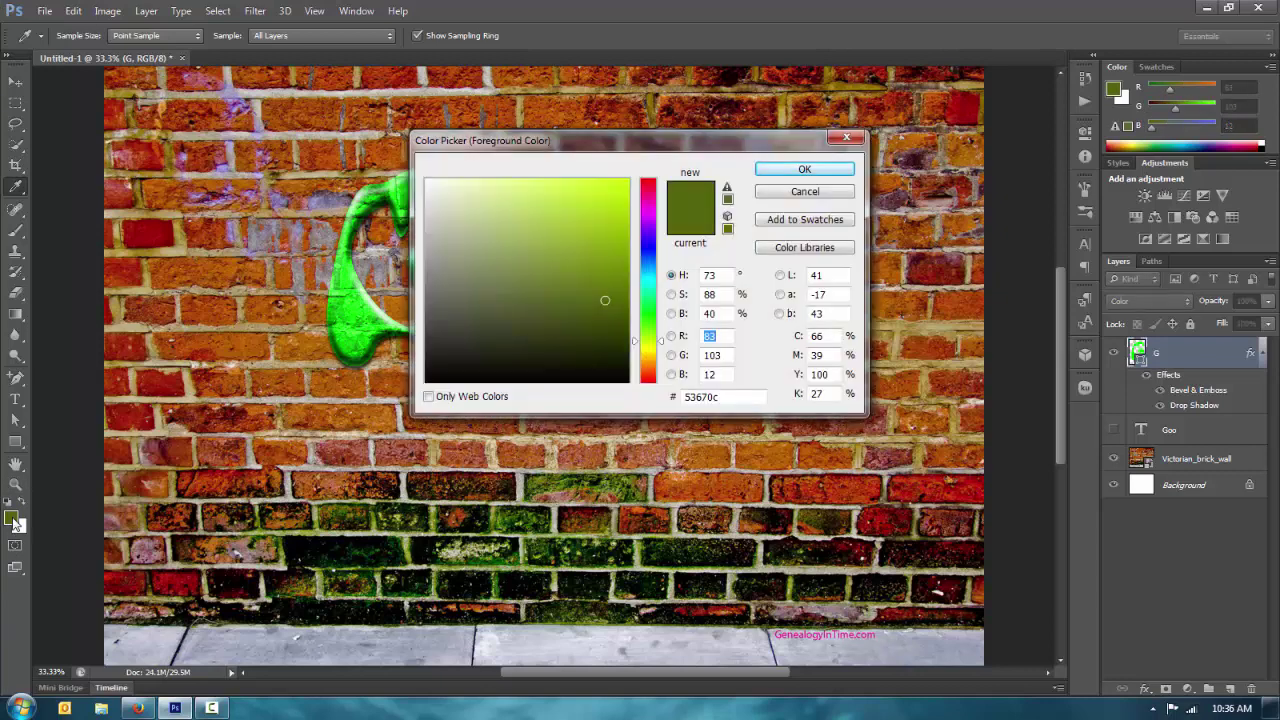
{"action": "left_click", "coordinate": [804, 220]}
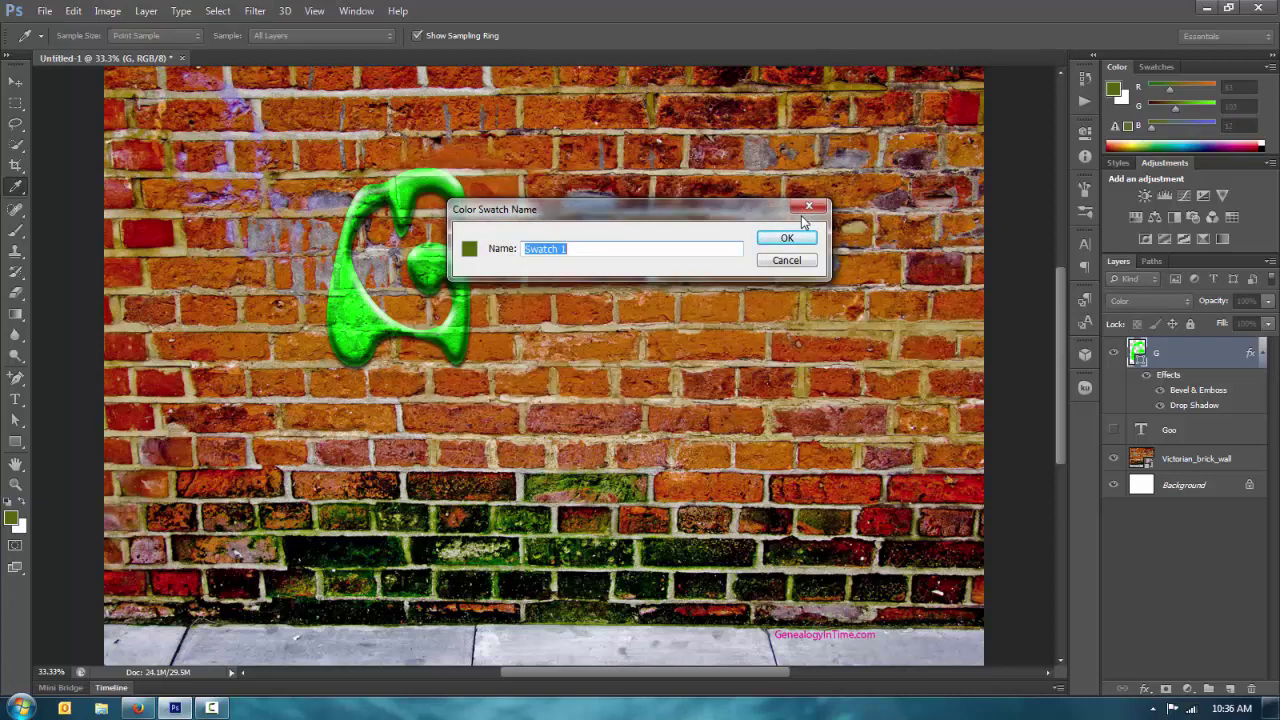
{"action": "type", "text": "brick green"}
{"action": "key", "text": "Return"}
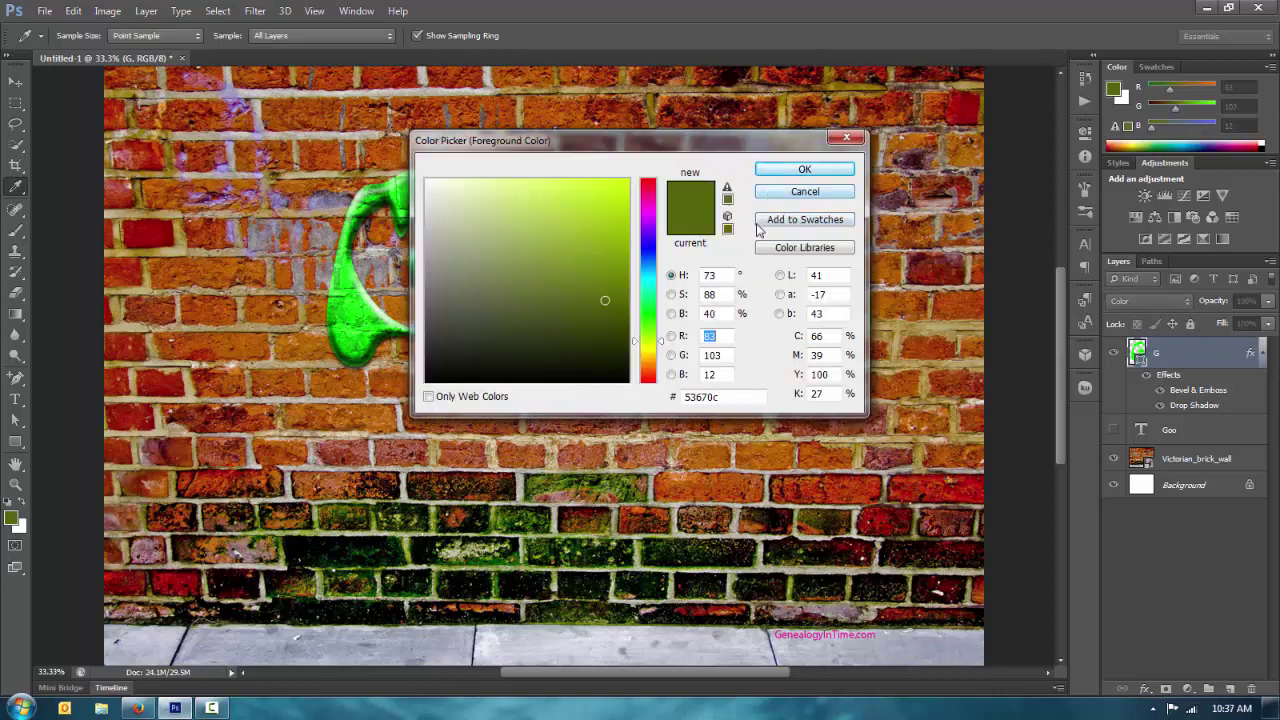
{"action": "left_click", "coordinate": [801, 192]}
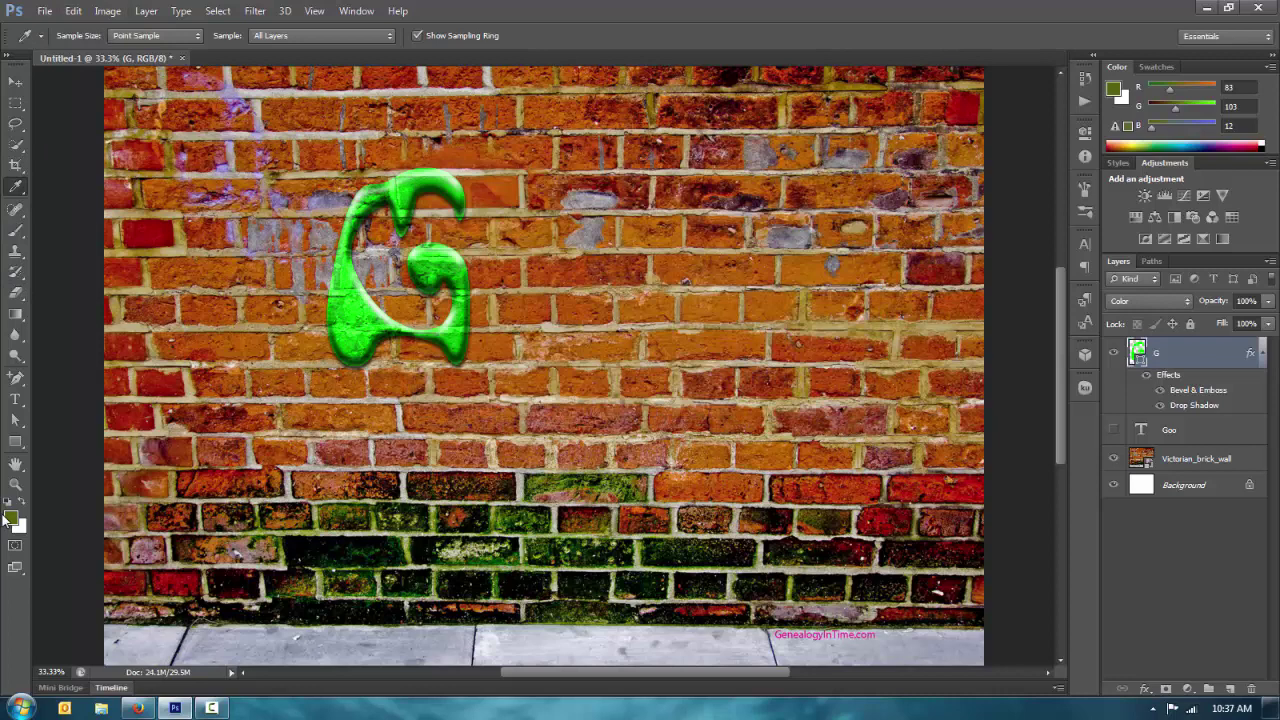
Select the G shape's path and fill it with the saved brick green swatch.
{"action": "left_click", "coordinate": [15, 420]}
{"action": "left_click", "coordinate": [410, 233]}
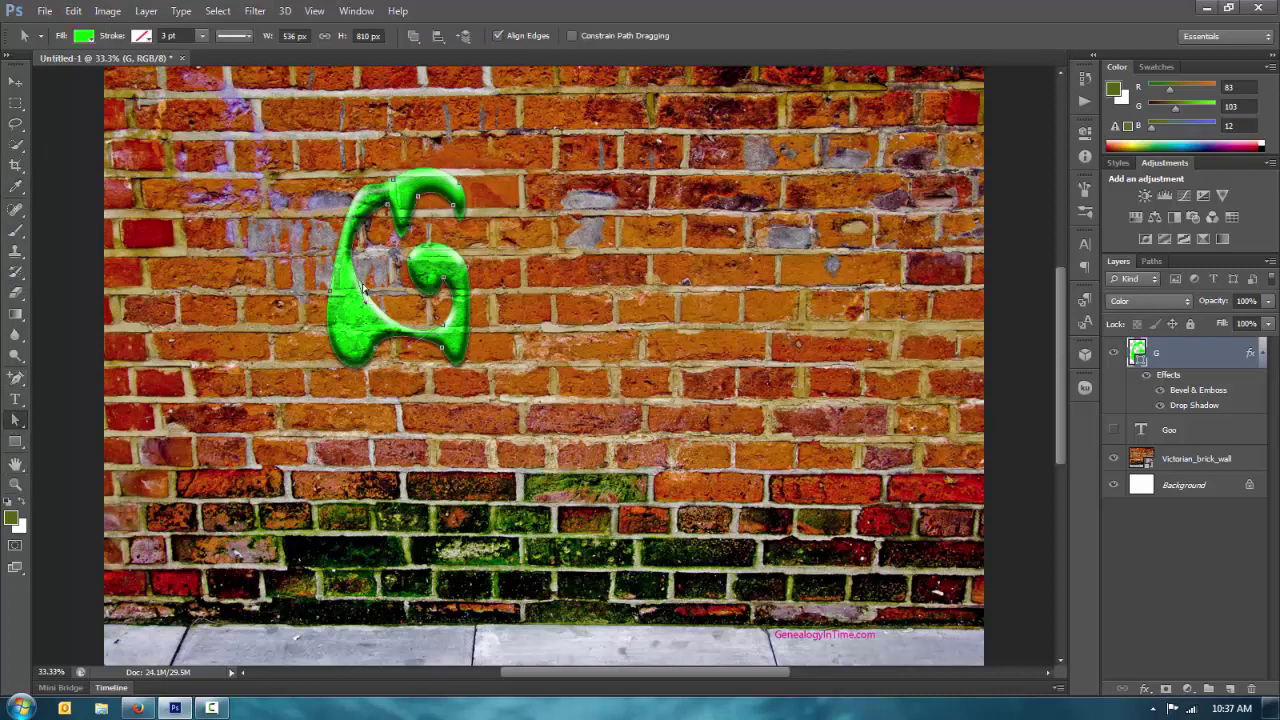
{"action": "left_click", "coordinate": [84, 36]}
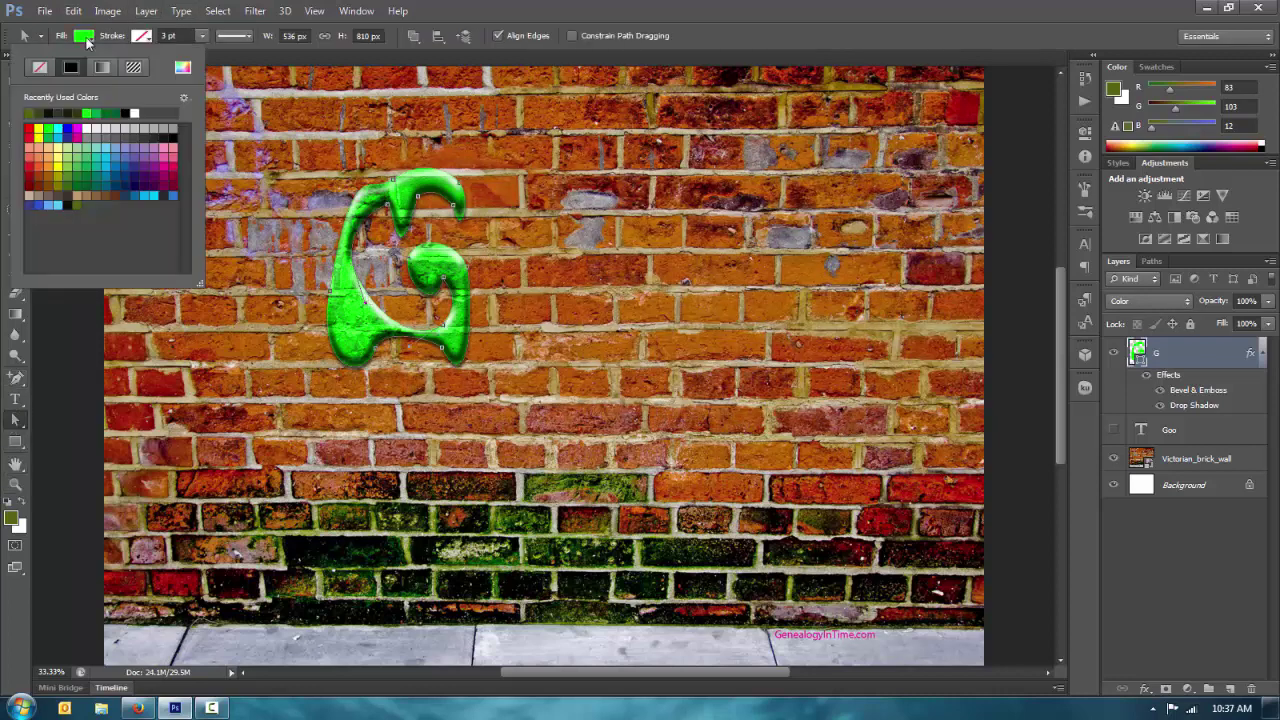
{"action": "left_click", "coordinate": [77, 205]}
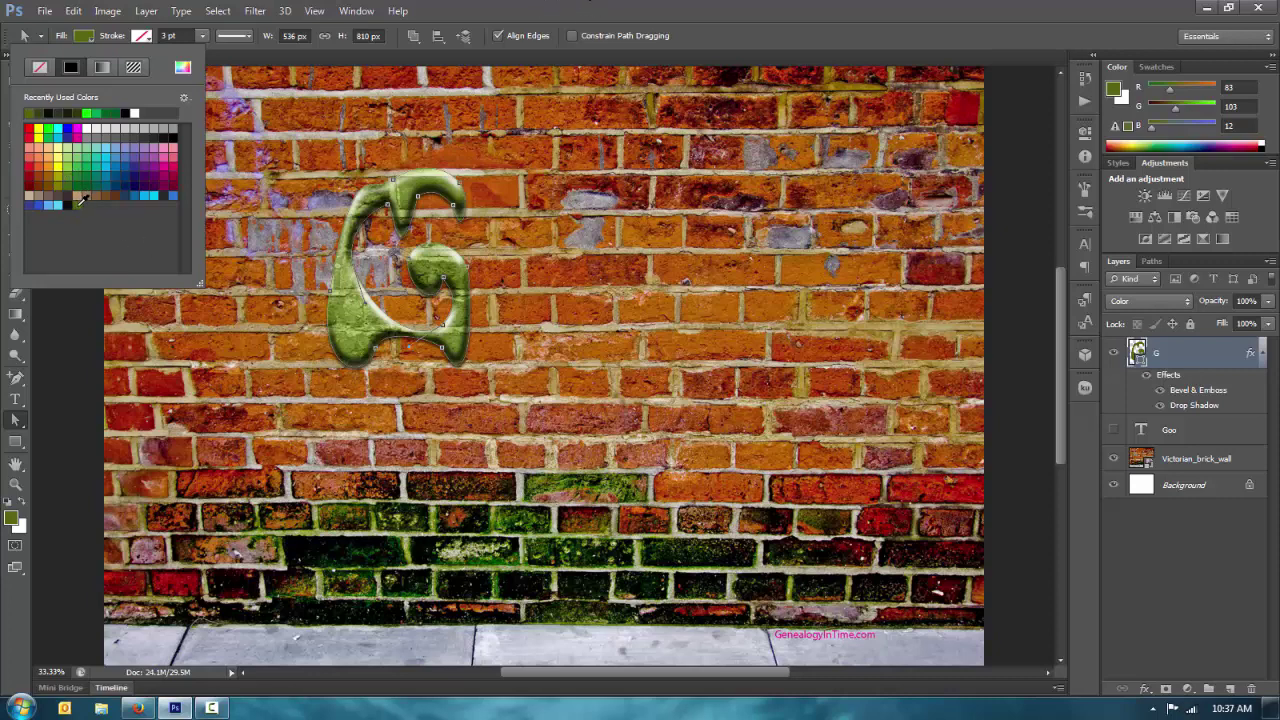
{"action": "left_click", "coordinate": [286, 10]}
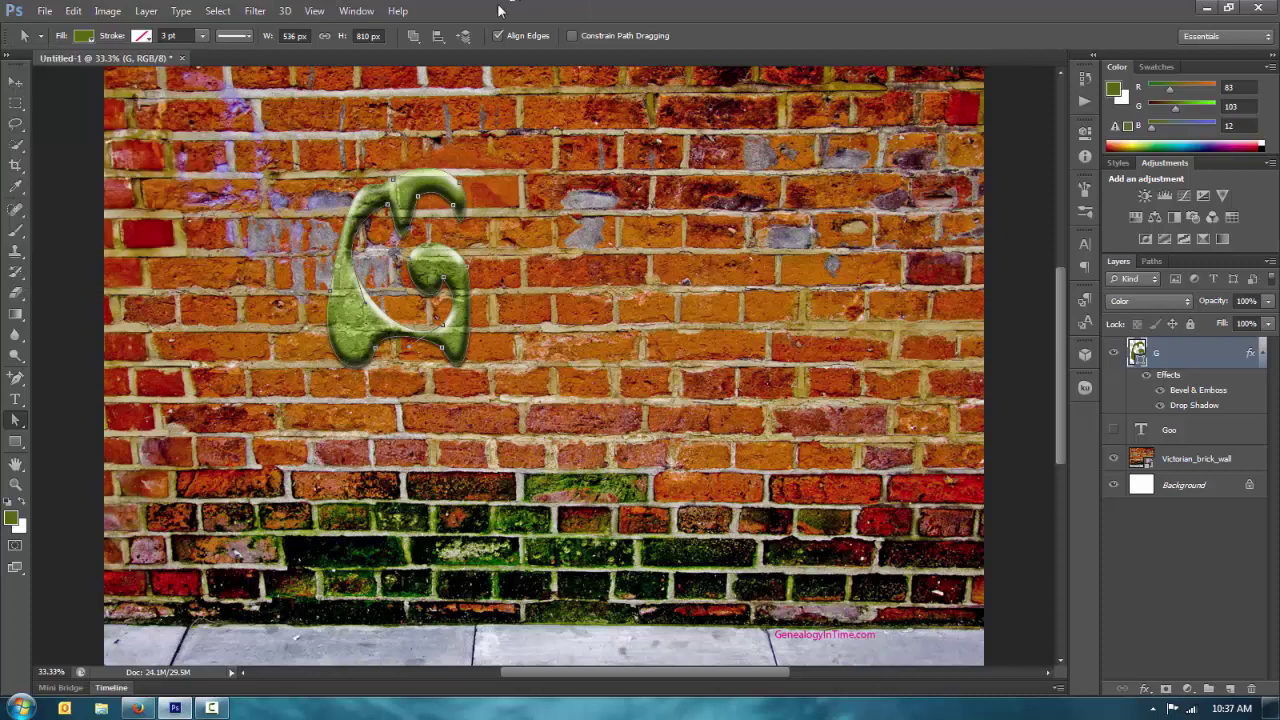
Change the G shape's fill to the brighter yellow-green #89ac0d in the colour picker.
{"action": "left_click", "coordinate": [80, 38]}
{"action": "left_click", "coordinate": [182, 67]}
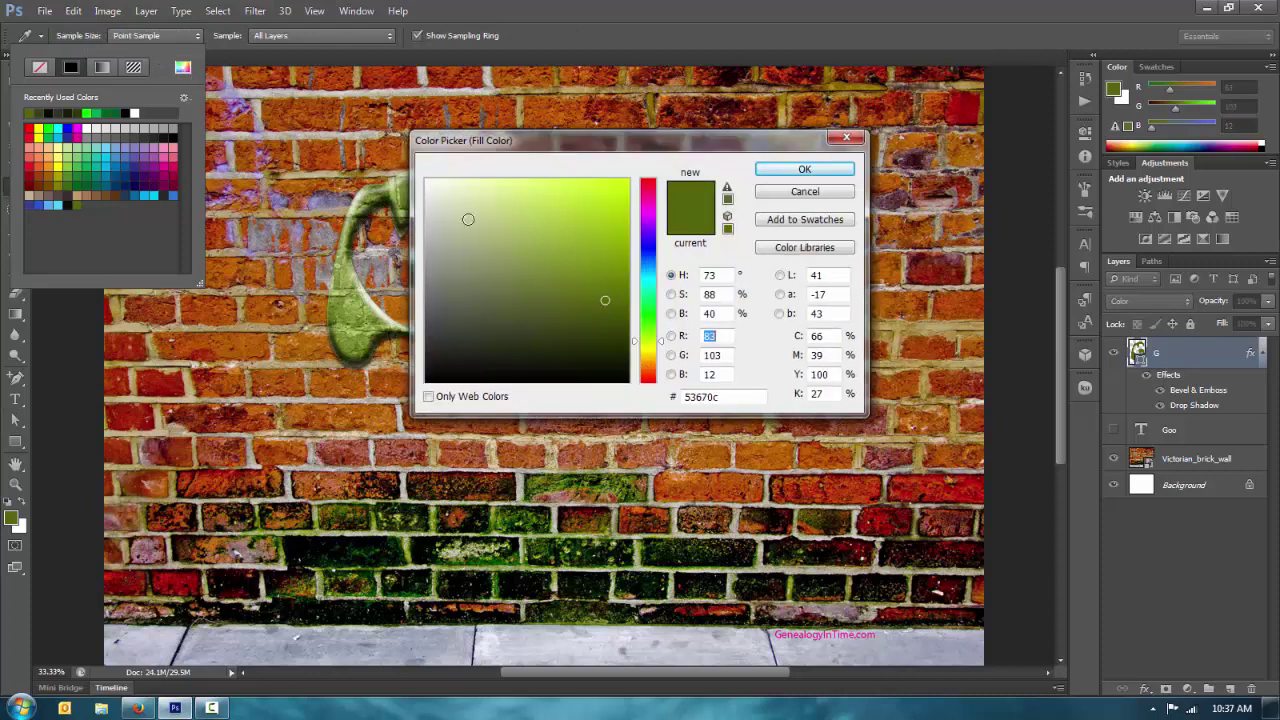
{"action": "left_click_drag", "start_coordinate": [612, 149], "coordinate": [751, 152]}
{"action": "left_click", "coordinate": [756, 270]}
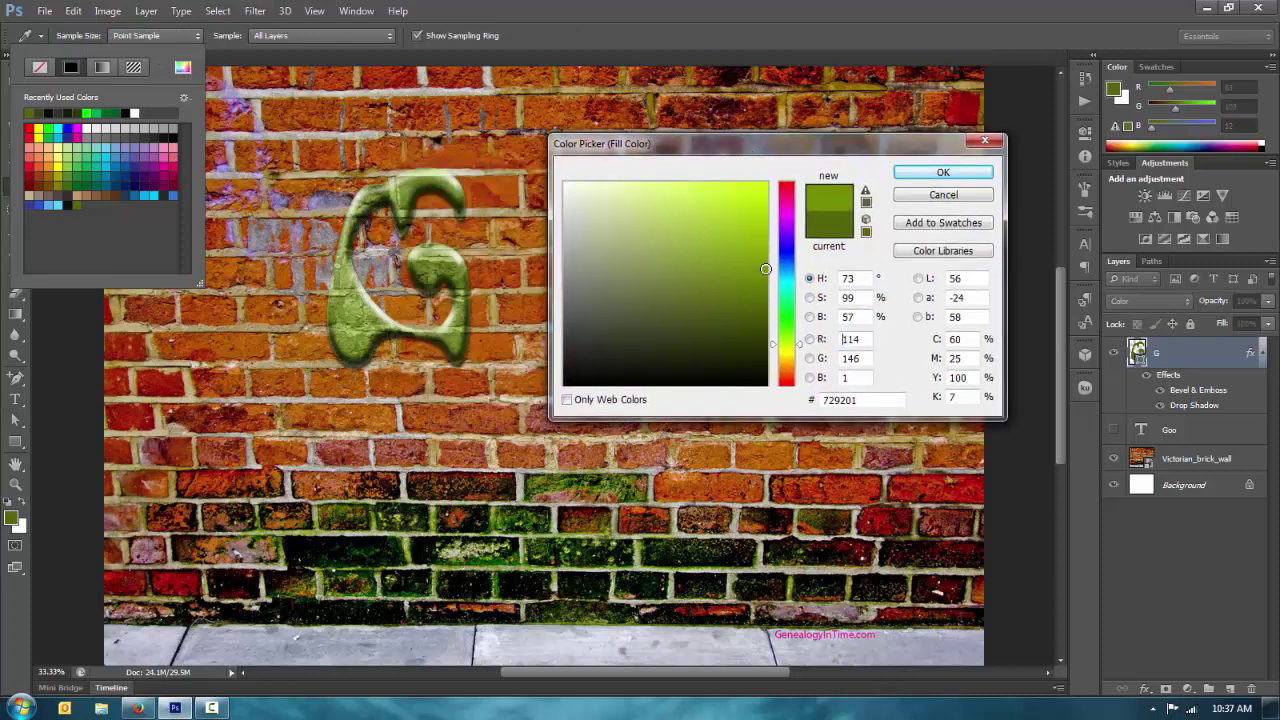
{"action": "left_click_drag", "start_coordinate": [756, 270], "coordinate": [734, 269]}
{"action": "mouse_move", "coordinate": [748, 198]}
{"action": "left_mouse_down"}
{"action": "mouse_move", "coordinate": [754, 276]}
{"action": "mouse_move", "coordinate": [752, 248]}
{"action": "left_mouse_up"}
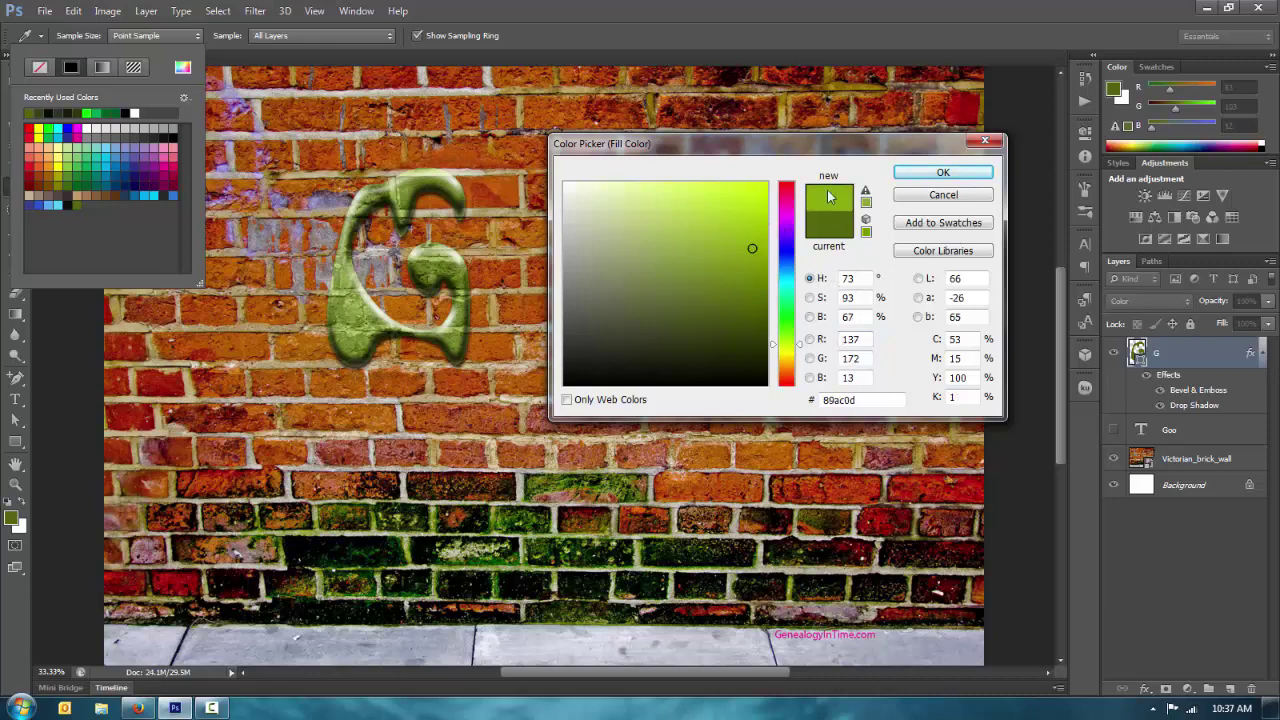
{"action": "left_click", "coordinate": [944, 174]}
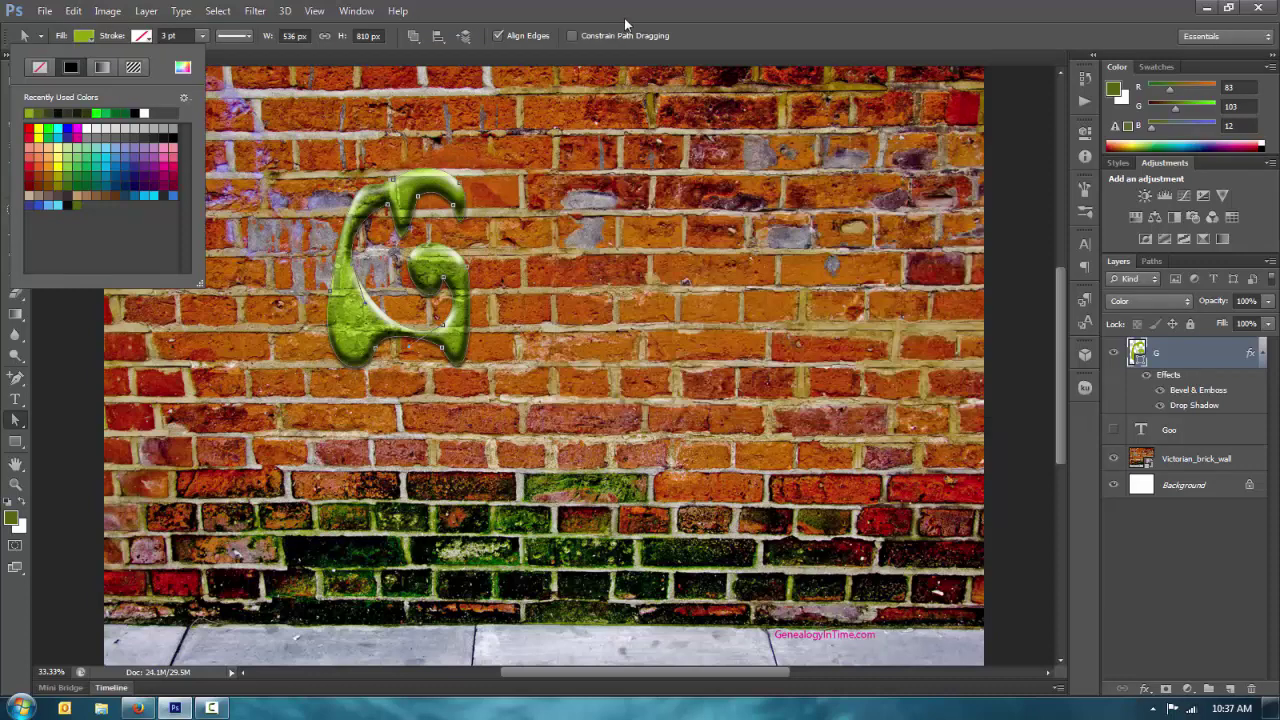
Create a new layer above the G shape layer and name it "G dri".
{"action": "left_click", "coordinate": [680, 5]}
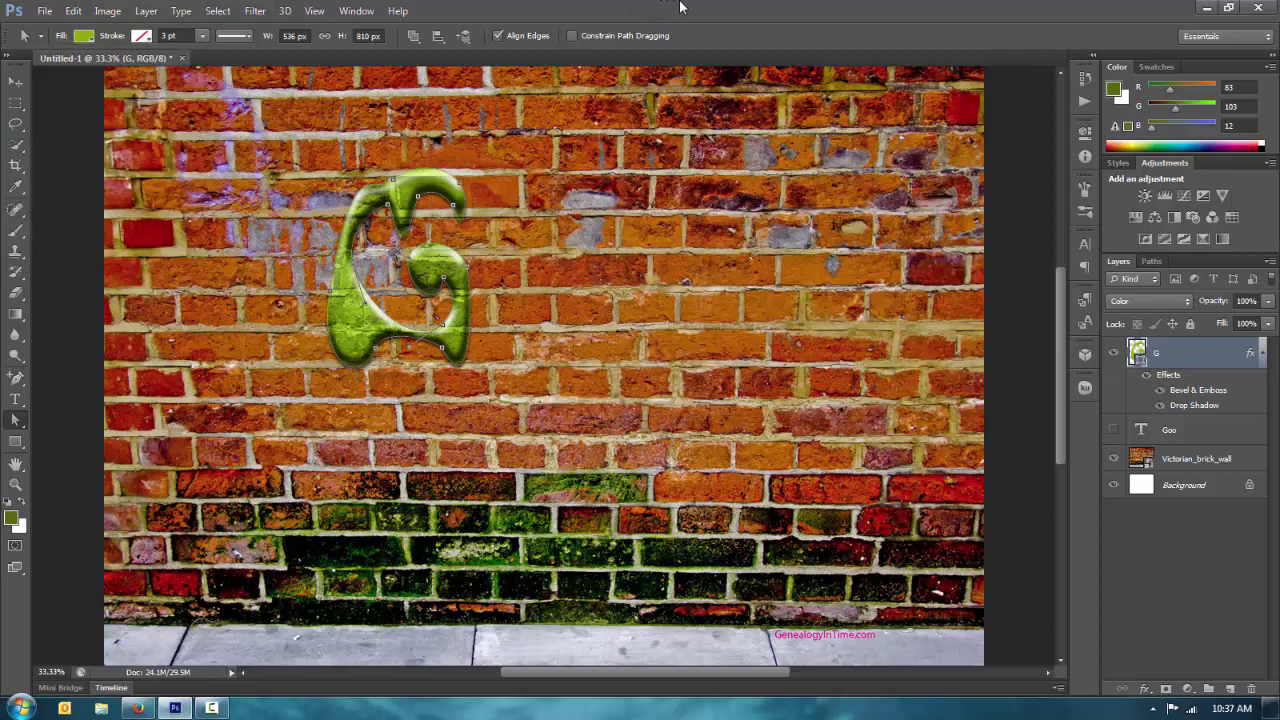
{"action": "left_click", "coordinate": [15, 81]}
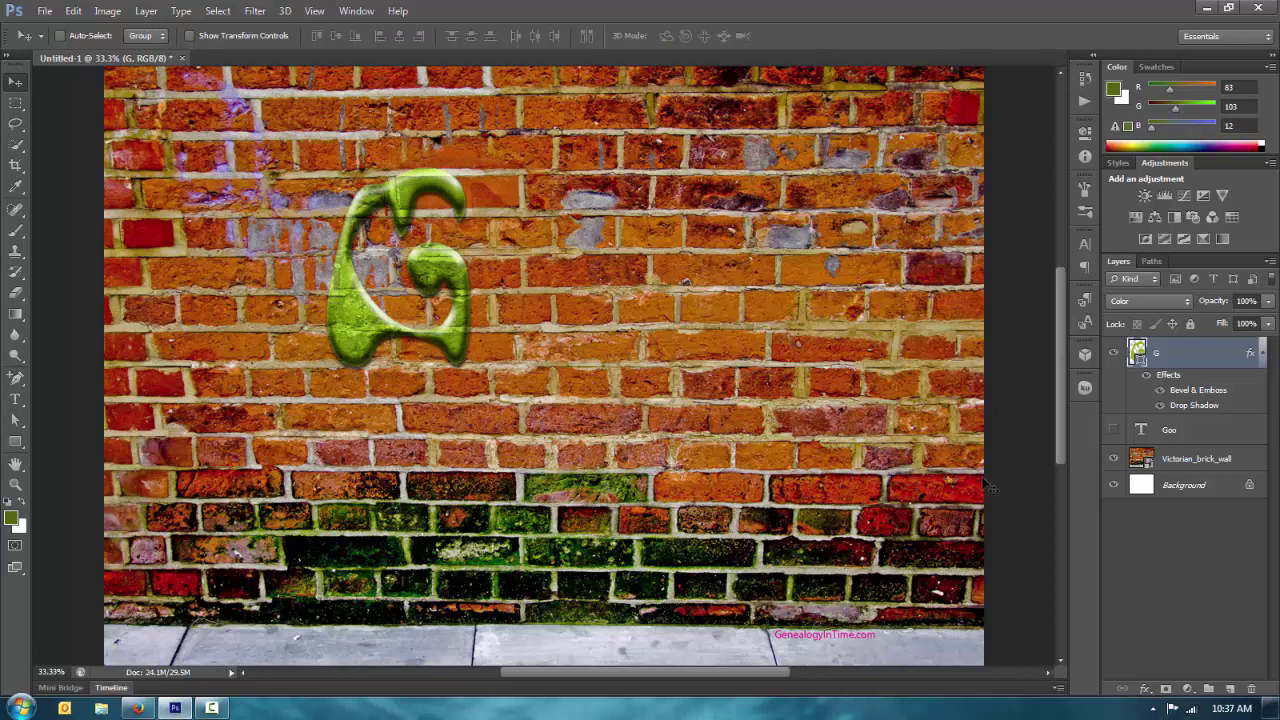
{"action": "key", "text": "ctrl+plus"}
{"action": "key", "text": "ctrl+plus"}
{"action": "key", "text": "ctrl+plus"}
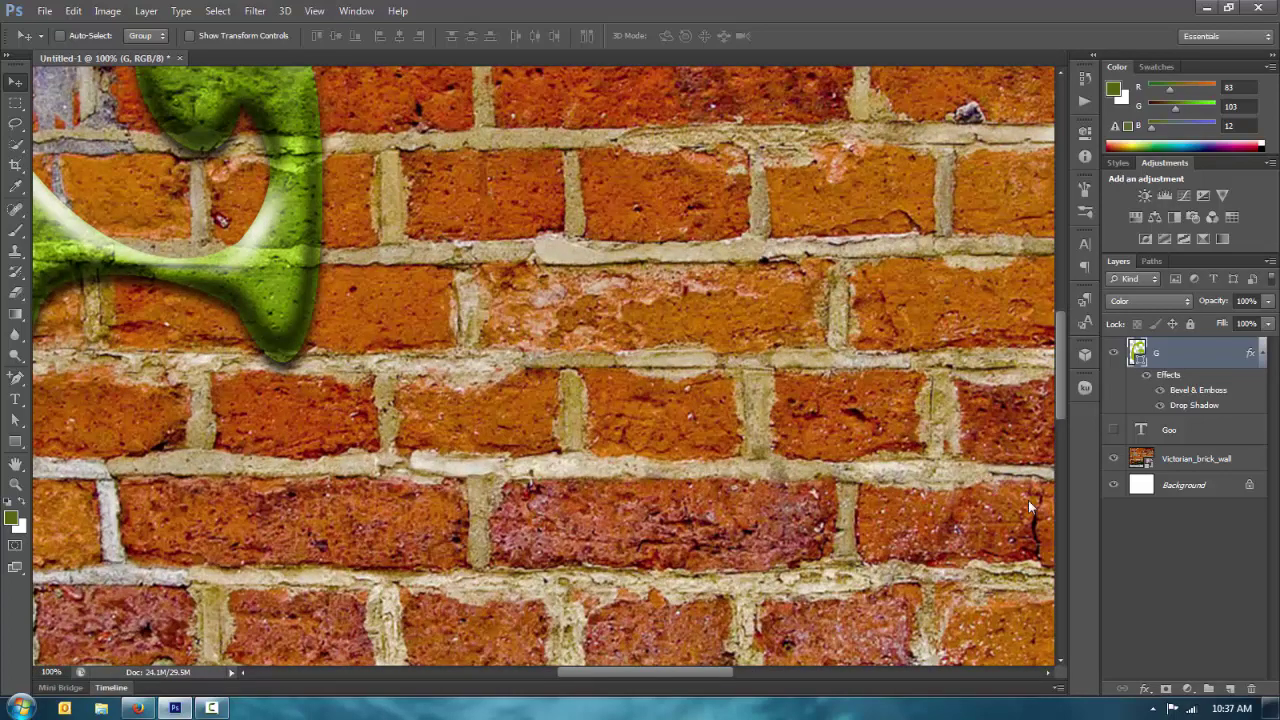
{"action": "left_click_drag", "start_coordinate": [343, 318], "coordinate": [500, 428]}
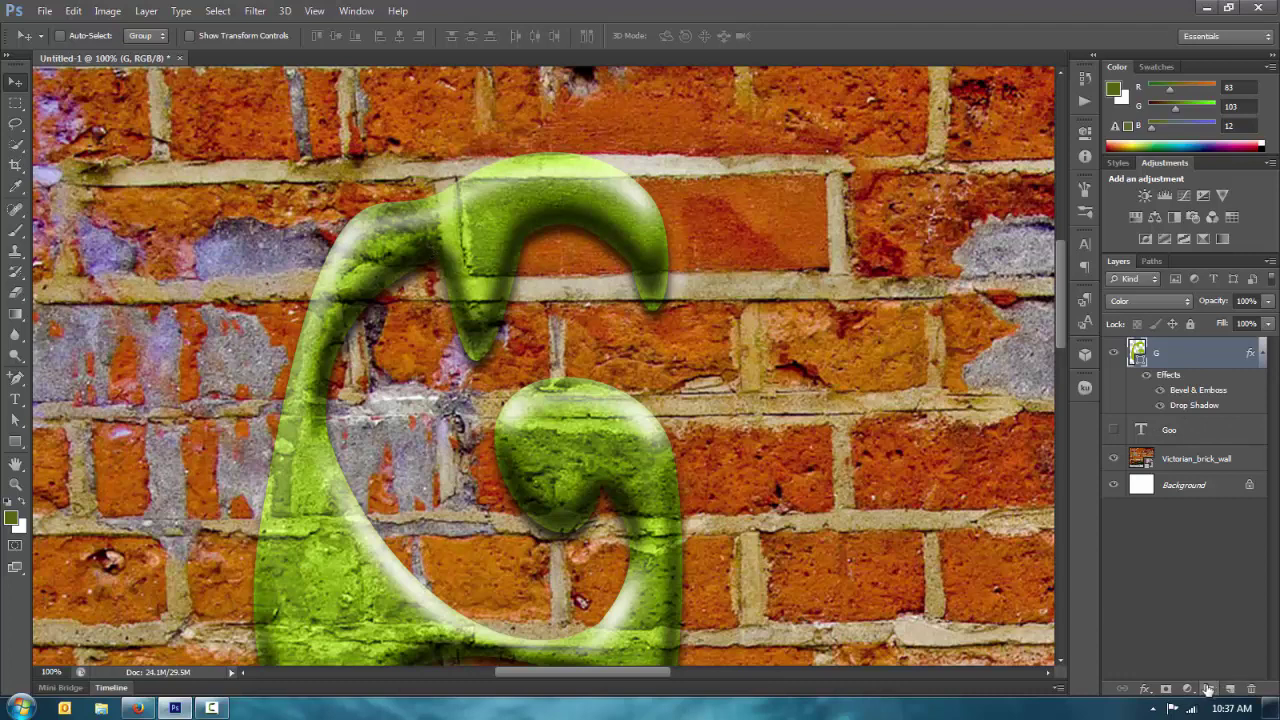
{"action": "key", "text": "b"}
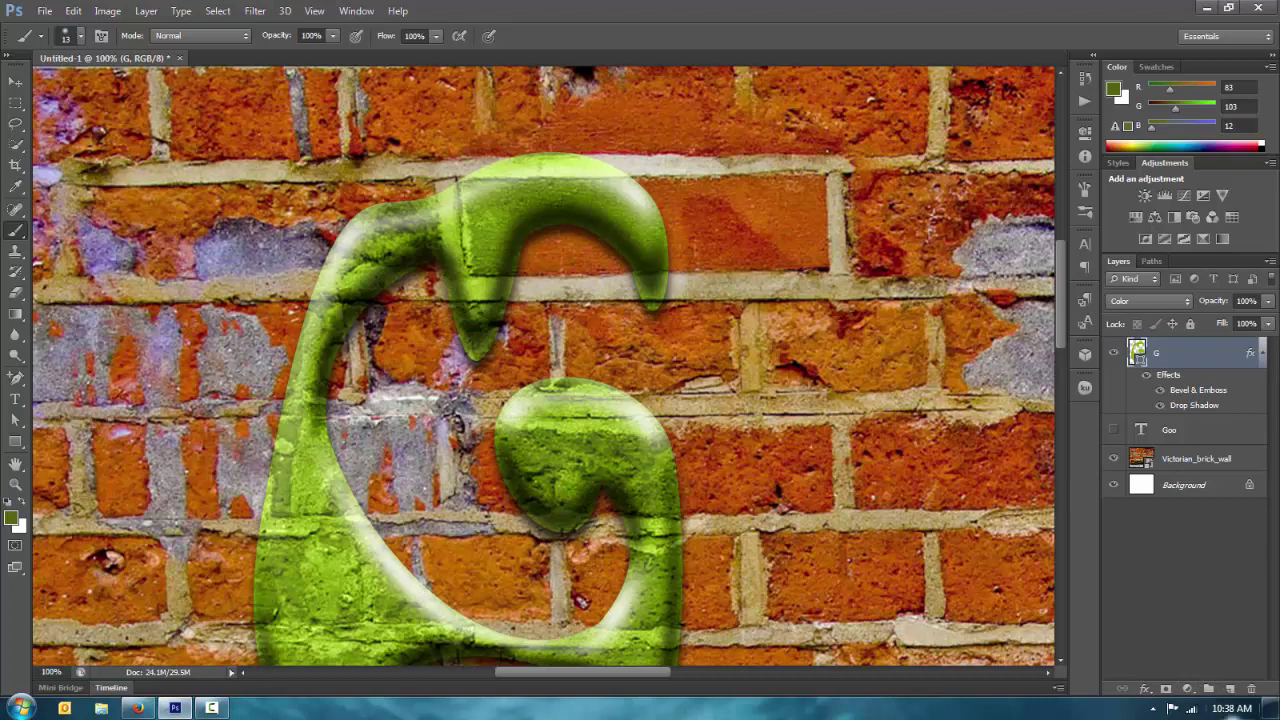
{"action": "left_click", "coordinate": [1229, 689]}
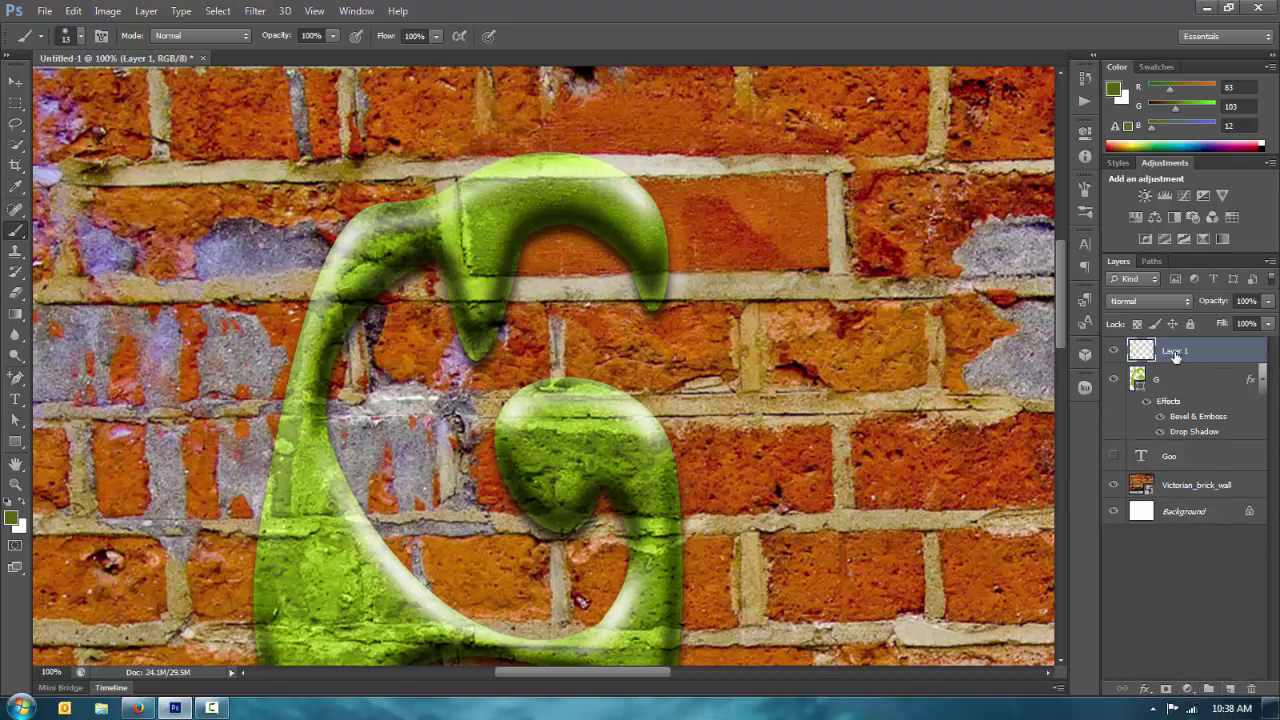
{"action": "double_click", "coordinate": [1175, 352]}
{"action": "type", "text": "G"}
{"action": "type", "text": "dri"}
{"action": "left_click", "coordinate": [210, 710]}
Paint a thick drip hanging from the inside of the G's upper arch with a 25 px brush.
{"action": "key", "text": "bracketright"}
{"action": "left_click", "coordinate": [82, 38]}
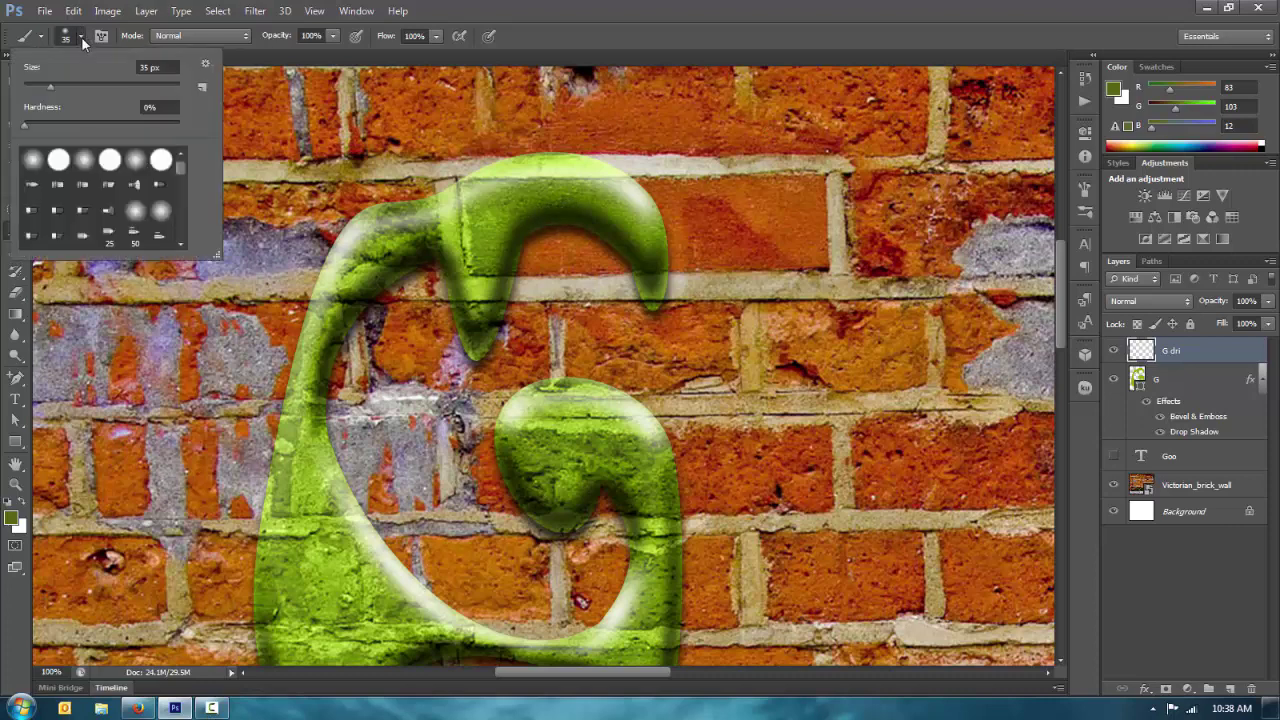
{"action": "left_click", "coordinate": [487, 22]}
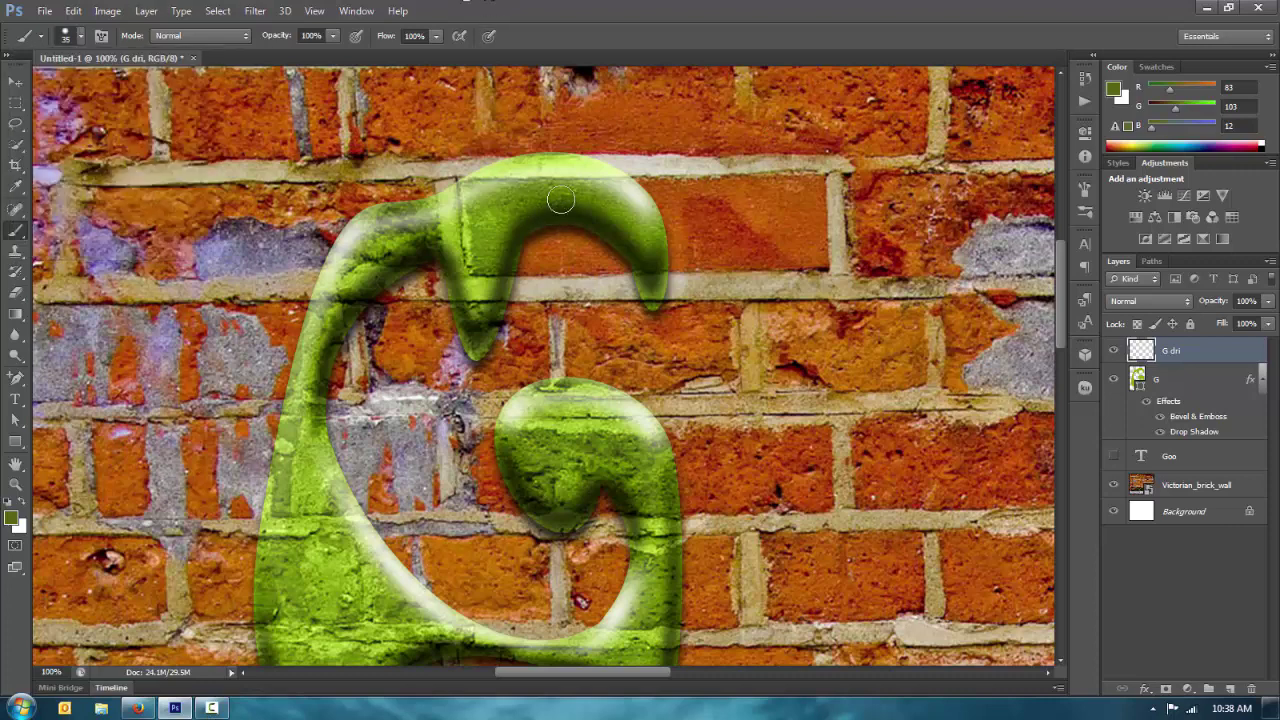
{"action": "key", "text": "bracketleft"}
{"action": "left_click", "coordinate": [554, 216]}
{"action": "left_click_drag", "start_coordinate": [561, 238], "coordinate": [564, 330]}
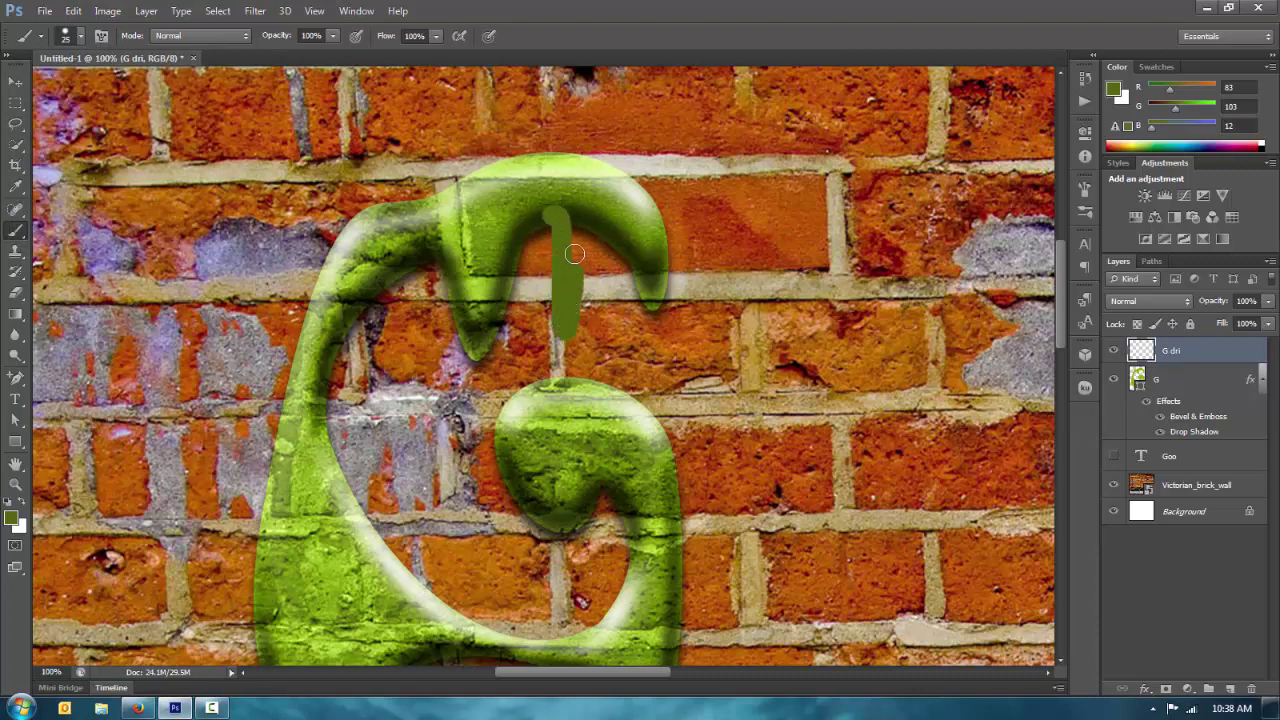
{"action": "left_click_drag", "start_coordinate": [560, 212], "coordinate": [580, 206]}
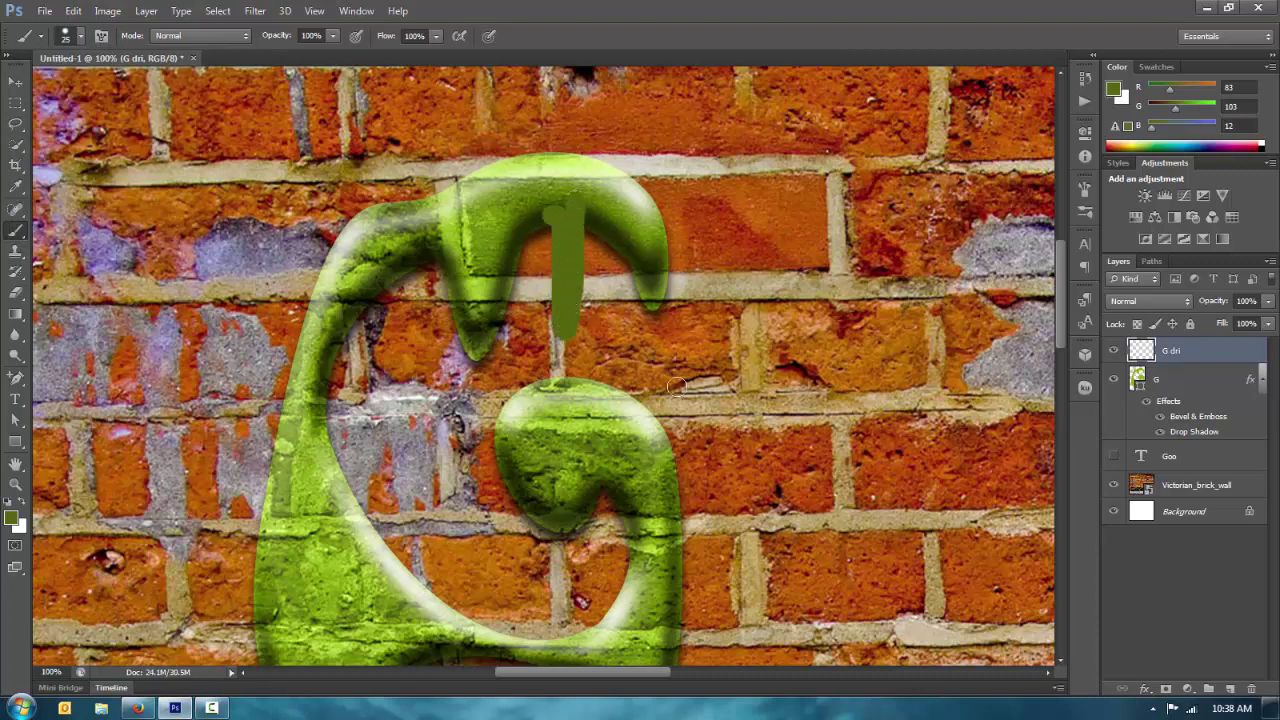
Paint goo blobs on the G's lower-left body, its upper-left inner curve, and the edge and top of its inner curl.
{"action": "left_click_drag", "start_coordinate": [447, 372], "coordinate": [402, 282]}
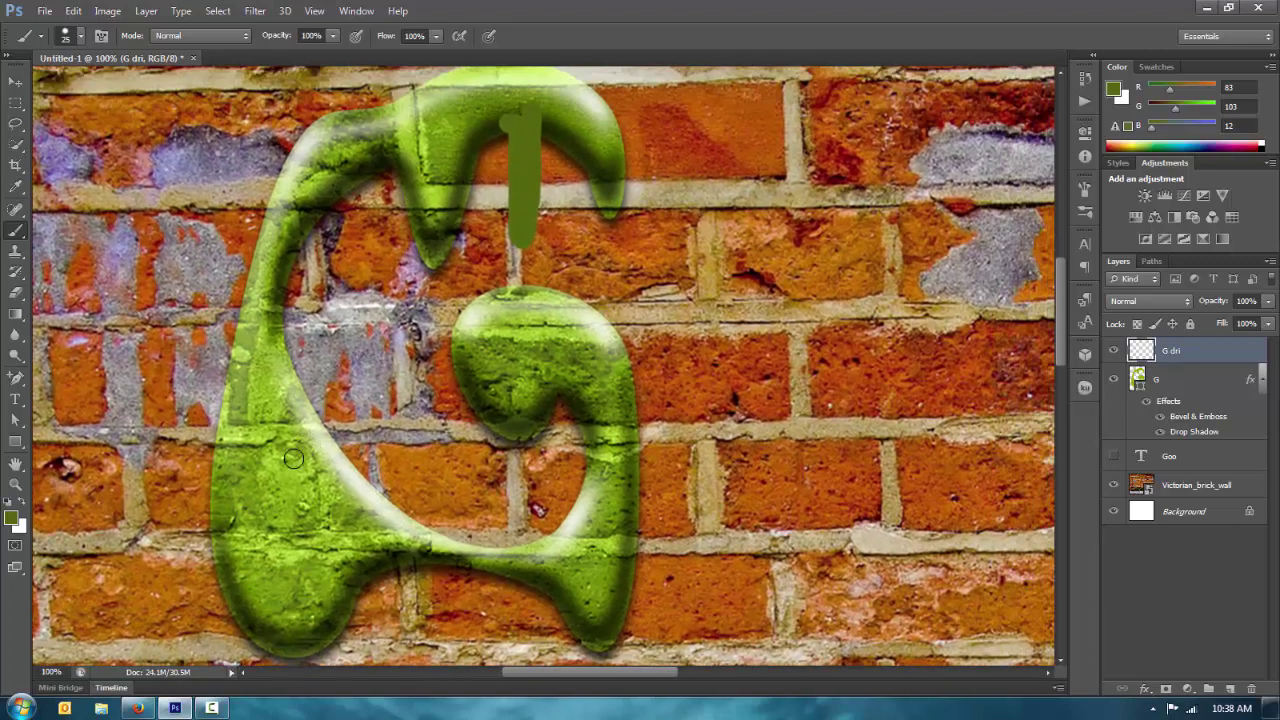
{"action": "mouse_move", "coordinate": [263, 486]}
{"action": "left_mouse_down"}
{"action": "mouse_move", "coordinate": [274, 527]}
{"action": "mouse_move", "coordinate": [288, 467]}
{"action": "mouse_move", "coordinate": [277, 502]}
{"action": "mouse_move", "coordinate": [270, 468]}
{"action": "mouse_move", "coordinate": [272, 512]}
{"action": "mouse_move", "coordinate": [264, 463]}
{"action": "mouse_move", "coordinate": [267, 538]}
{"action": "mouse_move", "coordinate": [291, 522]}
{"action": "mouse_move", "coordinate": [291, 475]}
{"action": "left_mouse_up"}
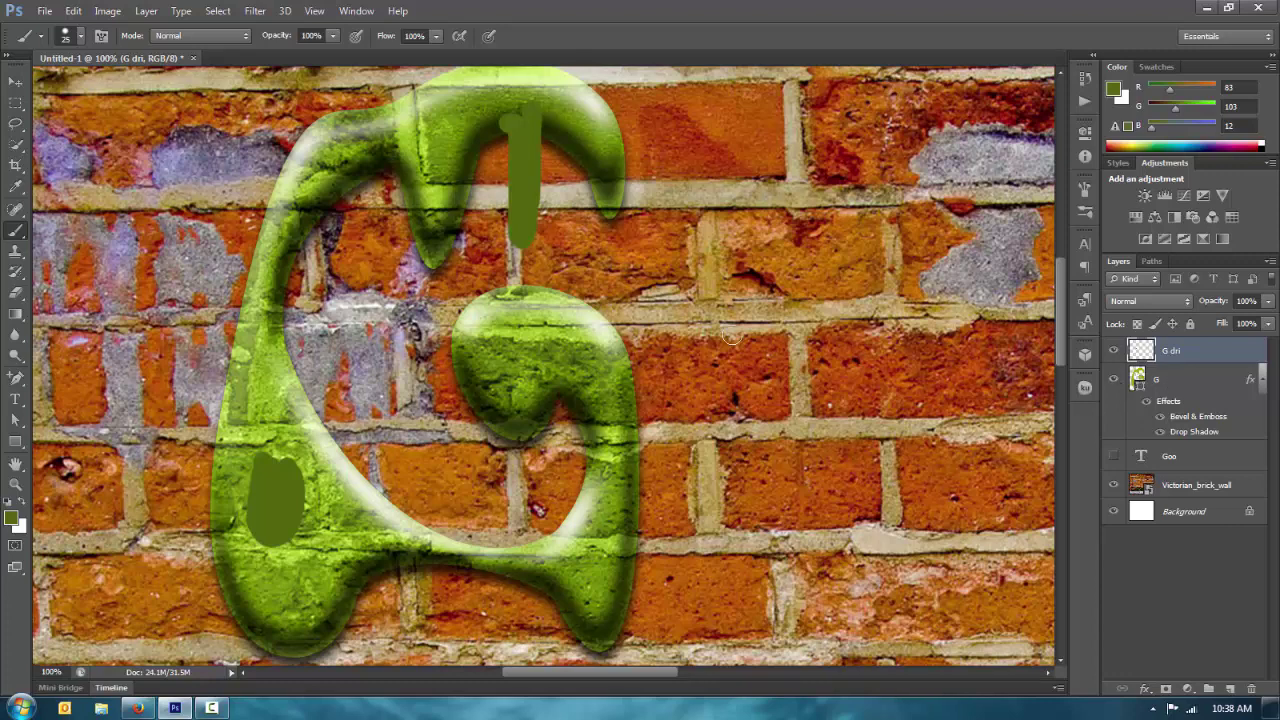
{"action": "mouse_move", "coordinate": [365, 165]}
{"action": "left_mouse_down"}
{"action": "mouse_move", "coordinate": [341, 219]}
{"action": "mouse_move", "coordinate": [331, 200]}
{"action": "mouse_move", "coordinate": [337, 217]}
{"action": "mouse_move", "coordinate": [352, 190]}
{"action": "mouse_move", "coordinate": [332, 204]}
{"action": "mouse_move", "coordinate": [357, 177]}
{"action": "left_mouse_up"}
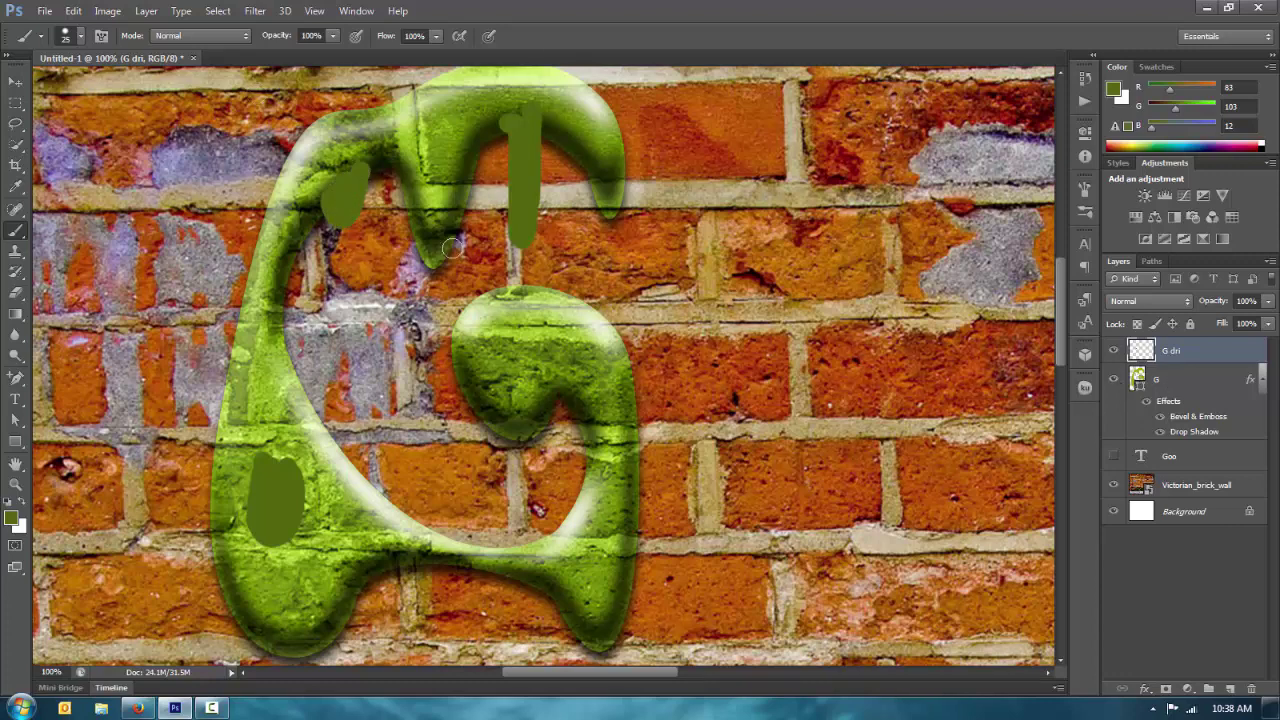
{"action": "mouse_move", "coordinate": [455, 340]}
{"action": "left_mouse_down"}
{"action": "mouse_move", "coordinate": [457, 425]}
{"action": "mouse_move", "coordinate": [464, 324]}
{"action": "mouse_move", "coordinate": [455, 357]}
{"action": "left_mouse_up"}
{"action": "mouse_move", "coordinate": [520, 322]}
{"action": "left_mouse_down"}
{"action": "mouse_move", "coordinate": [521, 346]}
{"action": "mouse_move", "coordinate": [537, 350]}
{"action": "mouse_move", "coordinate": [522, 322]}
{"action": "mouse_move", "coordinate": [548, 326]}
{"action": "left_mouse_up"}
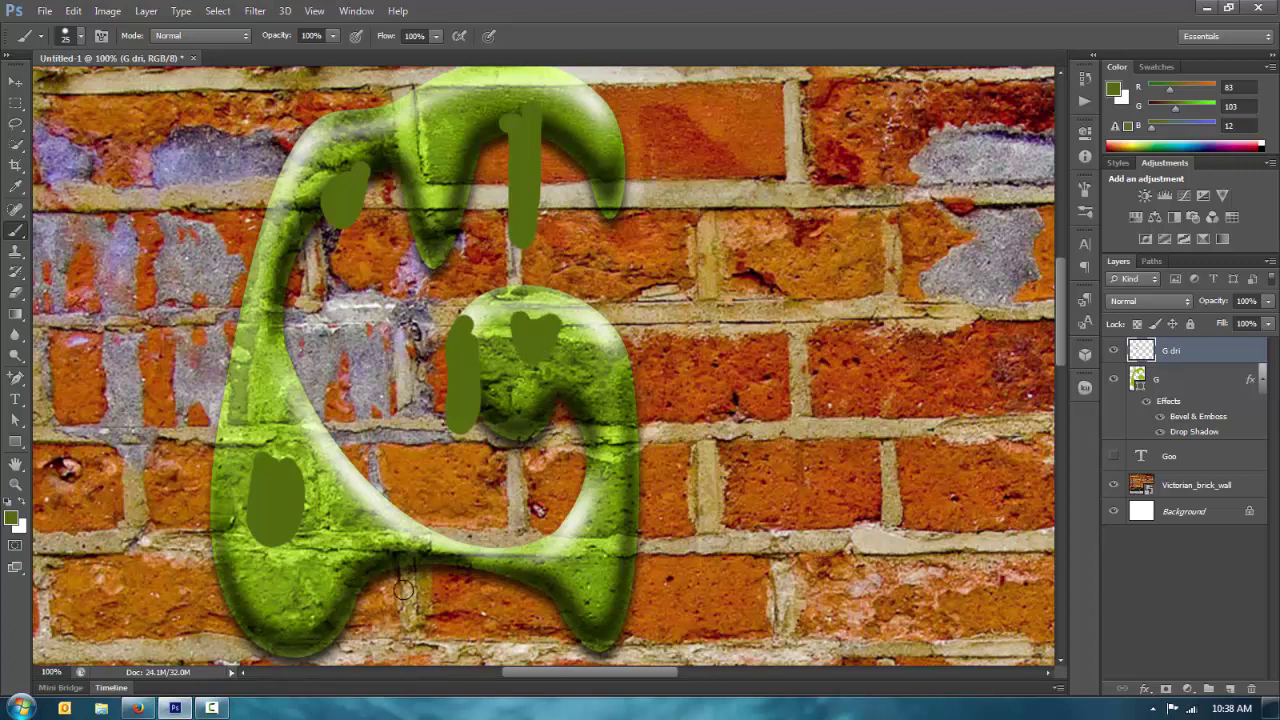
Paint a long teardrop drip and a shorter drip hanging beneath the G's bottom bar with a 9 px brush.
{"action": "scroll", "coordinate": [403, 590], "scroll_direction": "down", "scroll_amount": 5}
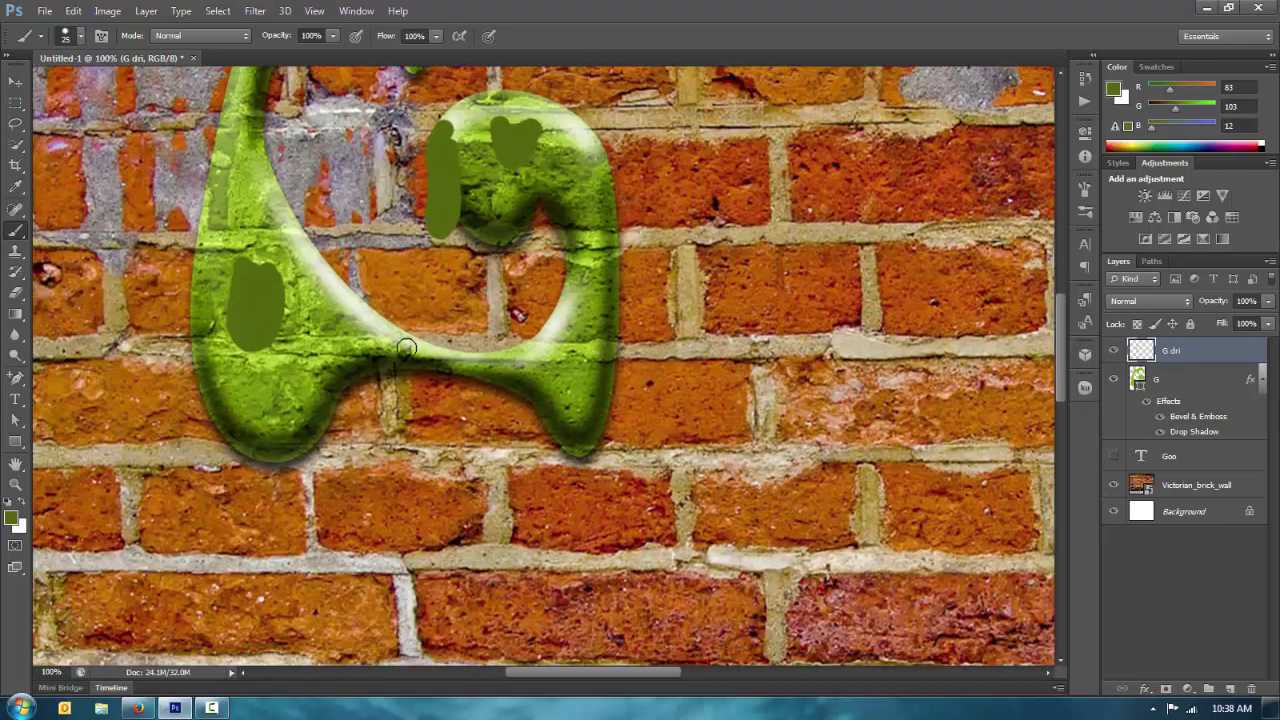
{"action": "key", "text": "bracketleft"}
{"action": "key", "text": "bracketleft"}
{"action": "key", "text": "bracketleft"}
{"action": "key", "text": "bracketleft"}
{"action": "left_click_drag", "start_coordinate": [362, 362], "coordinate": [350, 556]}
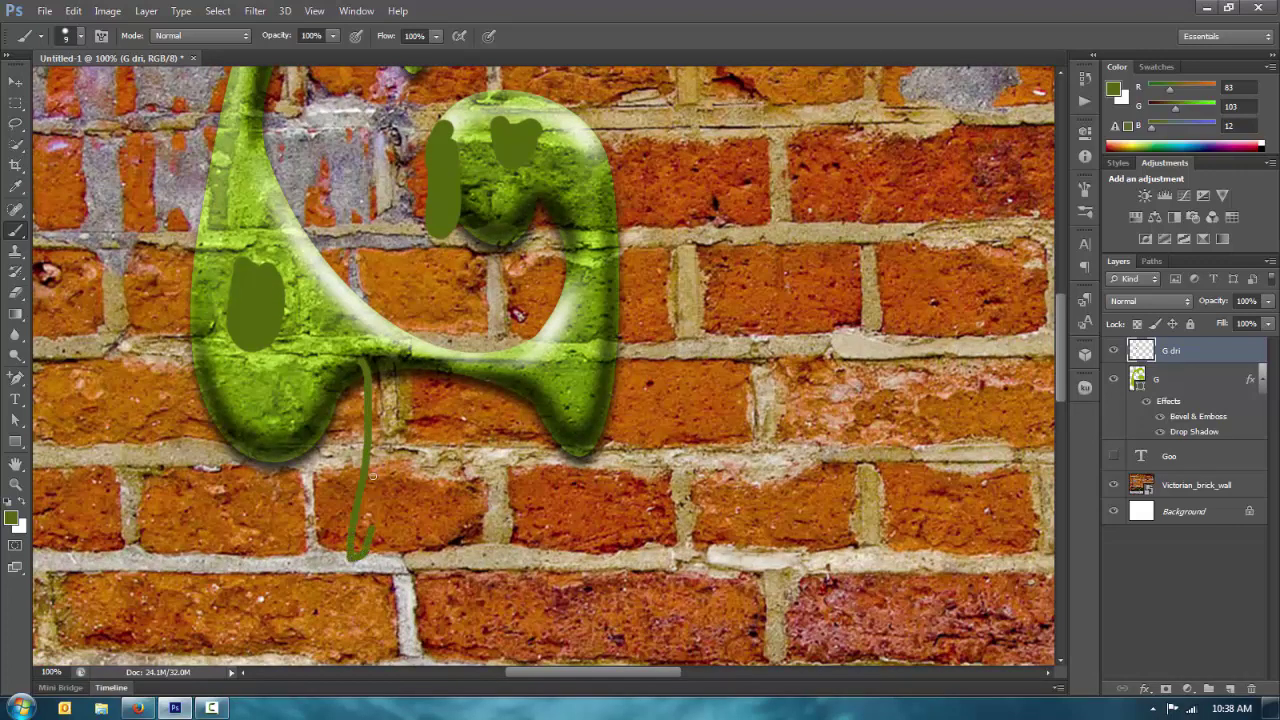
{"action": "left_click_drag", "start_coordinate": [371, 477], "coordinate": [369, 401]}
{"action": "left_click_drag", "start_coordinate": [361, 533], "coordinate": [370, 518]}
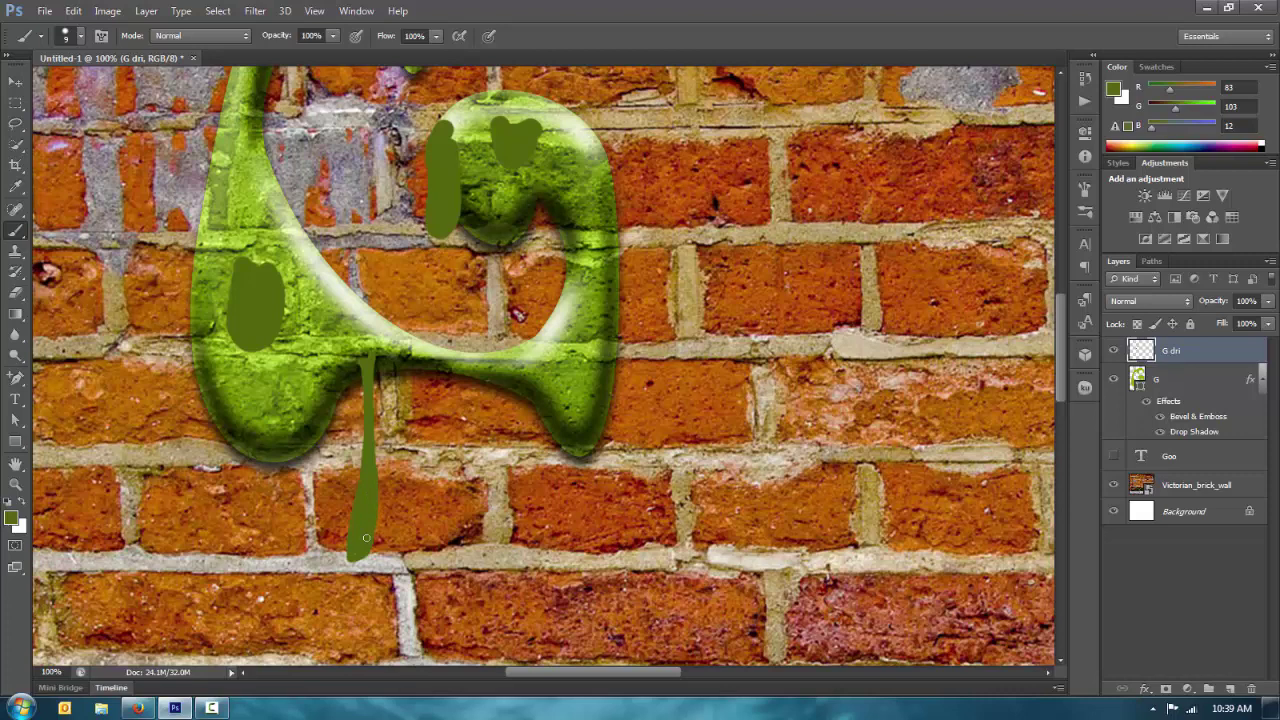
{"action": "left_click_drag", "start_coordinate": [377, 550], "coordinate": [375, 496]}
{"action": "mouse_move", "coordinate": [465, 373]}
{"action": "left_mouse_down"}
{"action": "mouse_move", "coordinate": [475, 467]}
{"action": "mouse_move", "coordinate": [477, 387]}
{"action": "left_mouse_up"}
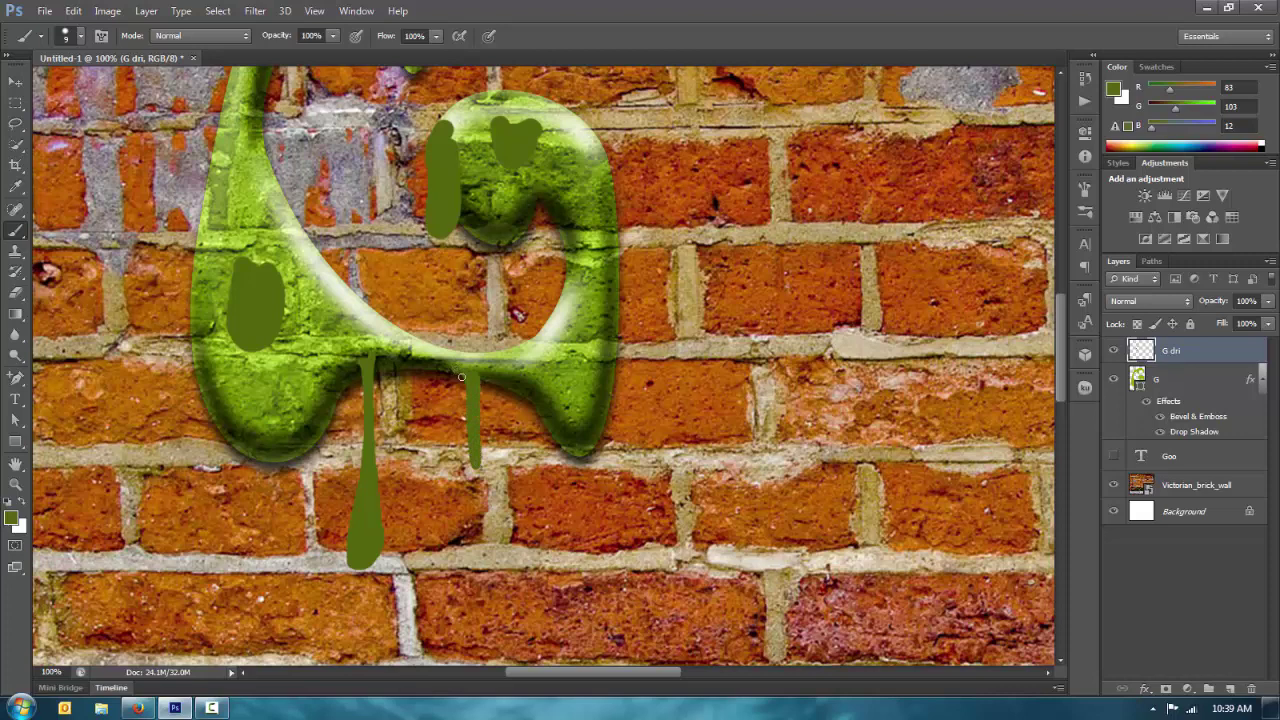
{"action": "mouse_move", "coordinate": [466, 456]}
{"action": "left_mouse_down"}
{"action": "mouse_move", "coordinate": [466, 484]}
{"action": "mouse_move", "coordinate": [474, 460]}
{"action": "left_mouse_up"}
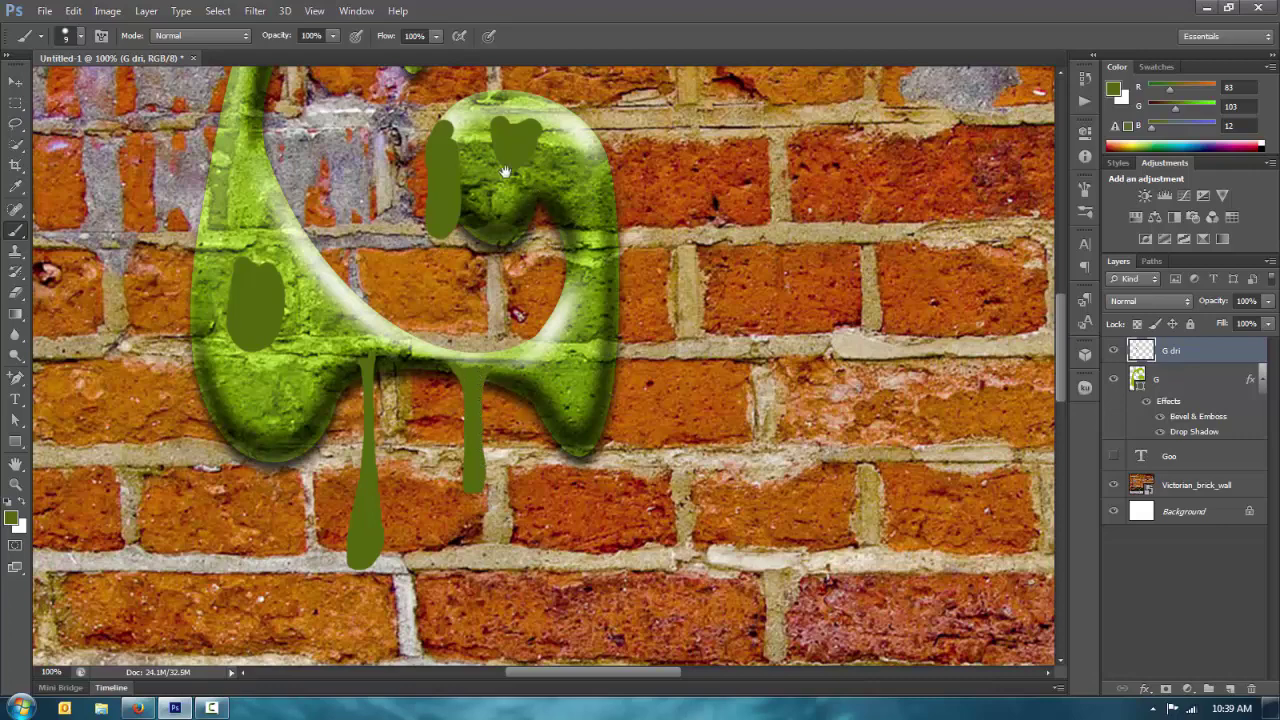
Paint small blobs on the G's narrow left stem and outer lower-left edge, and compare the letter with the drip layer hidden and shown.
{"action": "left_click_drag", "start_coordinate": [505, 172], "coordinate": [530, 362]}
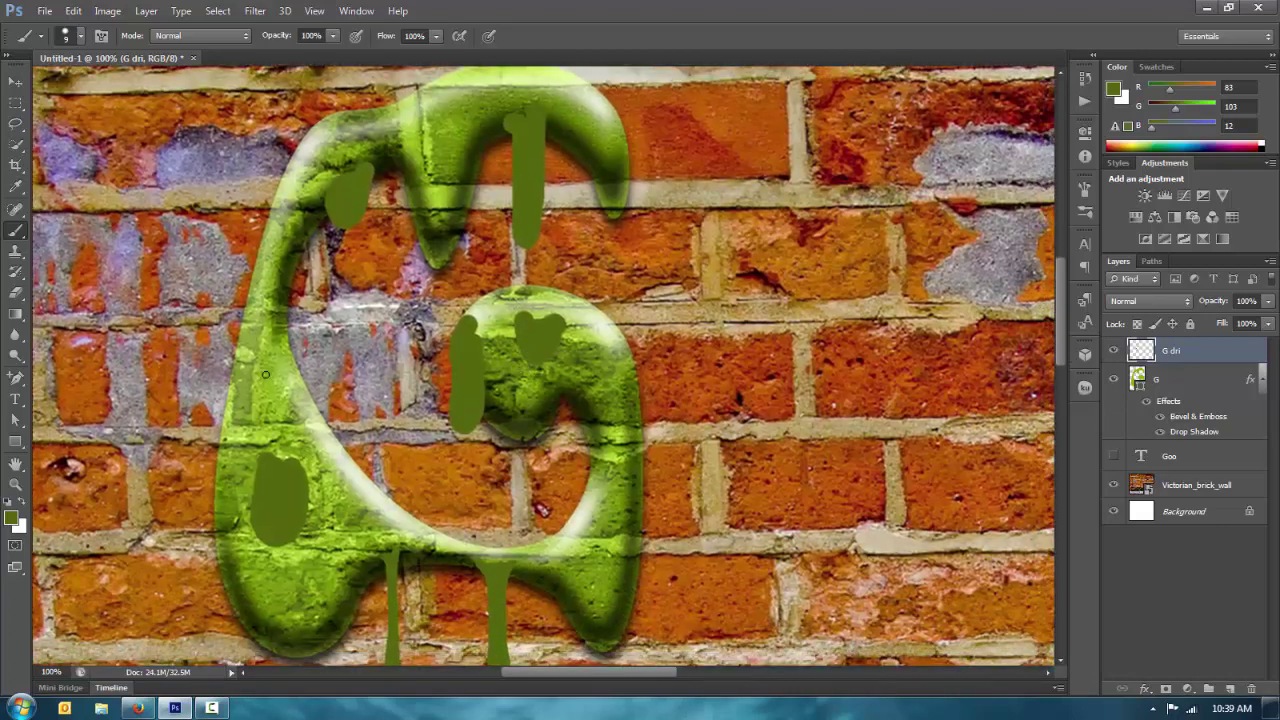
{"action": "mouse_move", "coordinate": [265, 375]}
{"action": "left_mouse_down"}
{"action": "mouse_move", "coordinate": [290, 396]}
{"action": "mouse_move", "coordinate": [262, 376]}
{"action": "mouse_move", "coordinate": [269, 387]}
{"action": "mouse_move", "coordinate": [286, 378]}
{"action": "left_mouse_up"}
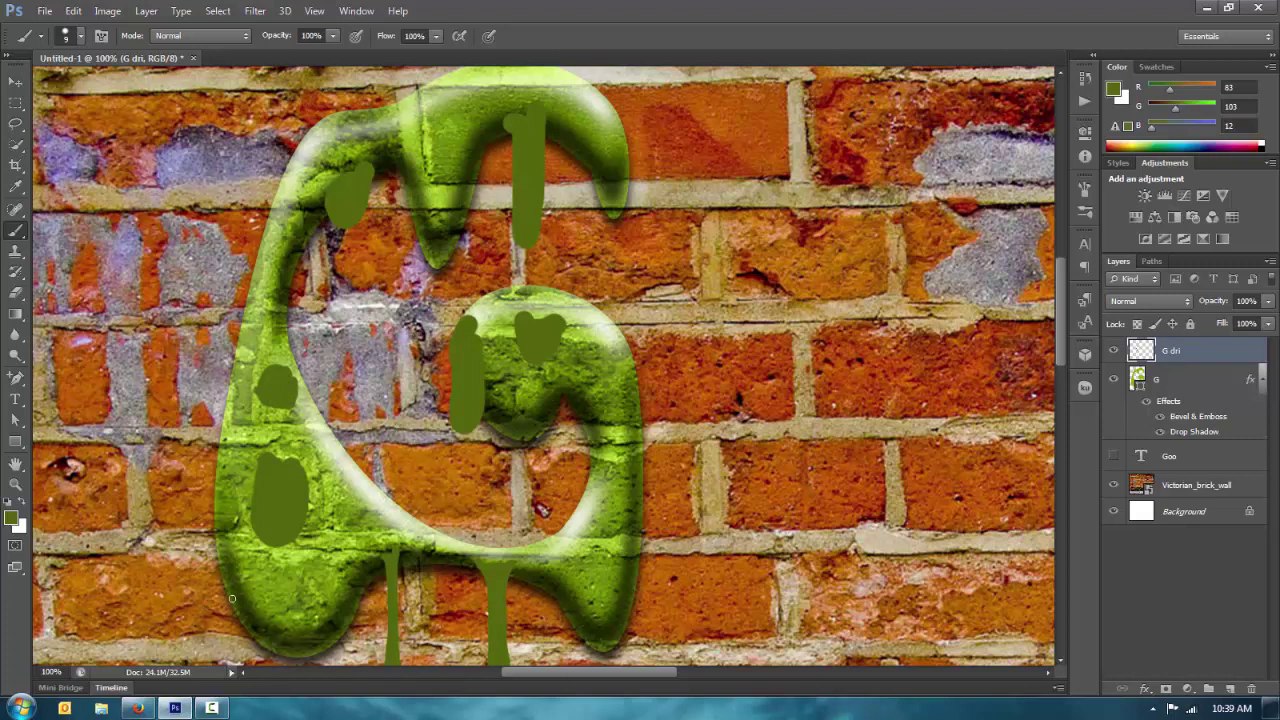
{"action": "left_click_drag", "start_coordinate": [211, 578], "coordinate": [216, 548]}
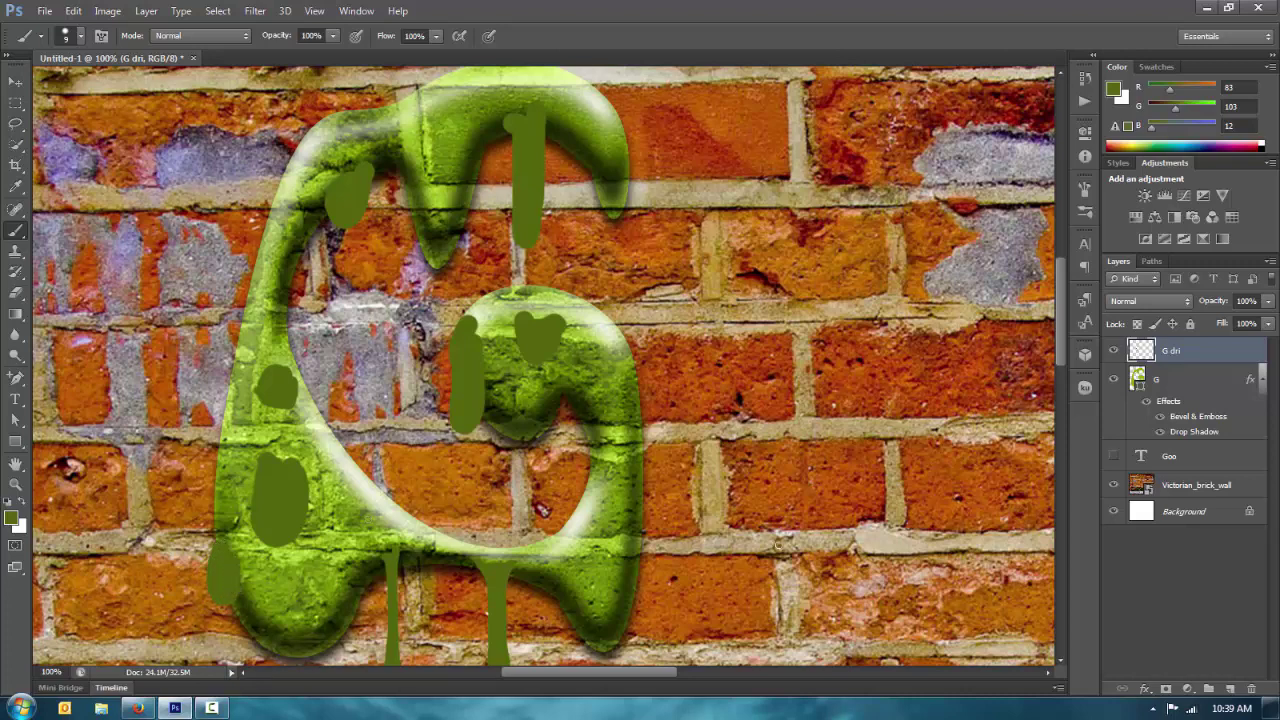
{"action": "key", "text": "ctrl+minus"}
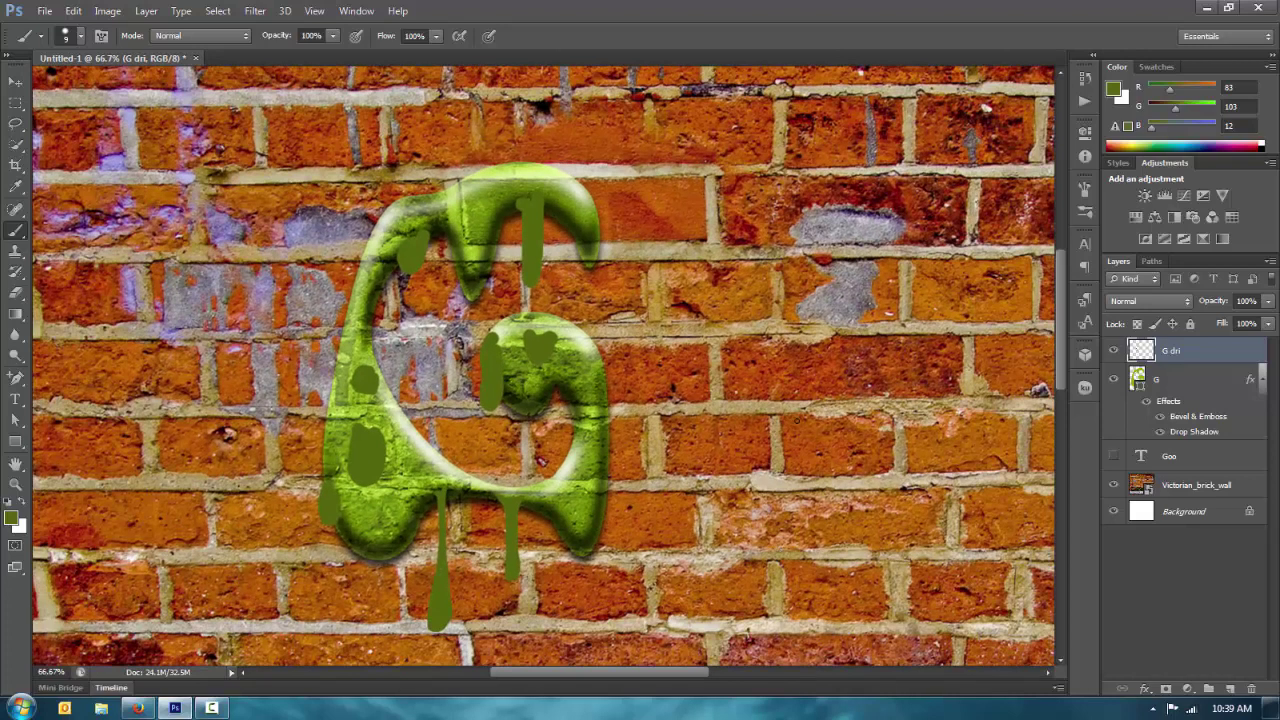
{"action": "left_click", "coordinate": [1113, 350]}
{"action": "left_click", "coordinate": [1113, 350]}
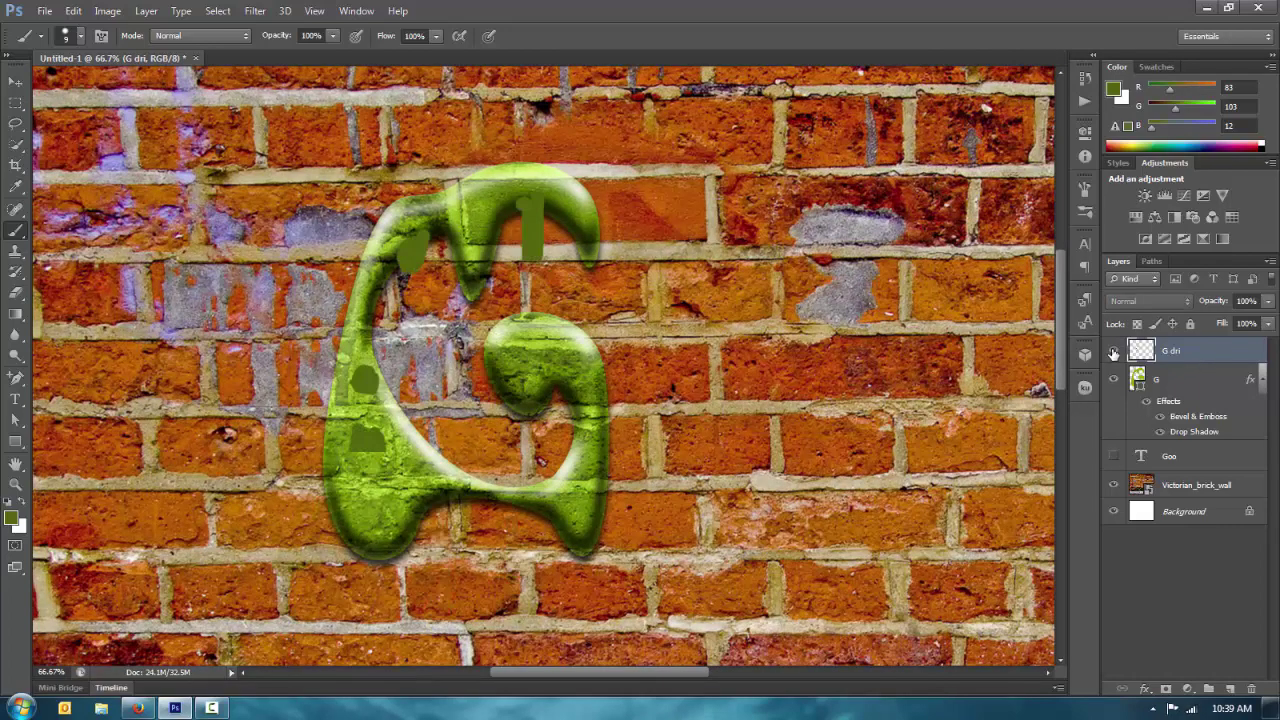
Copy the layer style from the G layer and paste it onto the "G dri" layer.
{"action": "left_click", "coordinate": [1236, 378]}
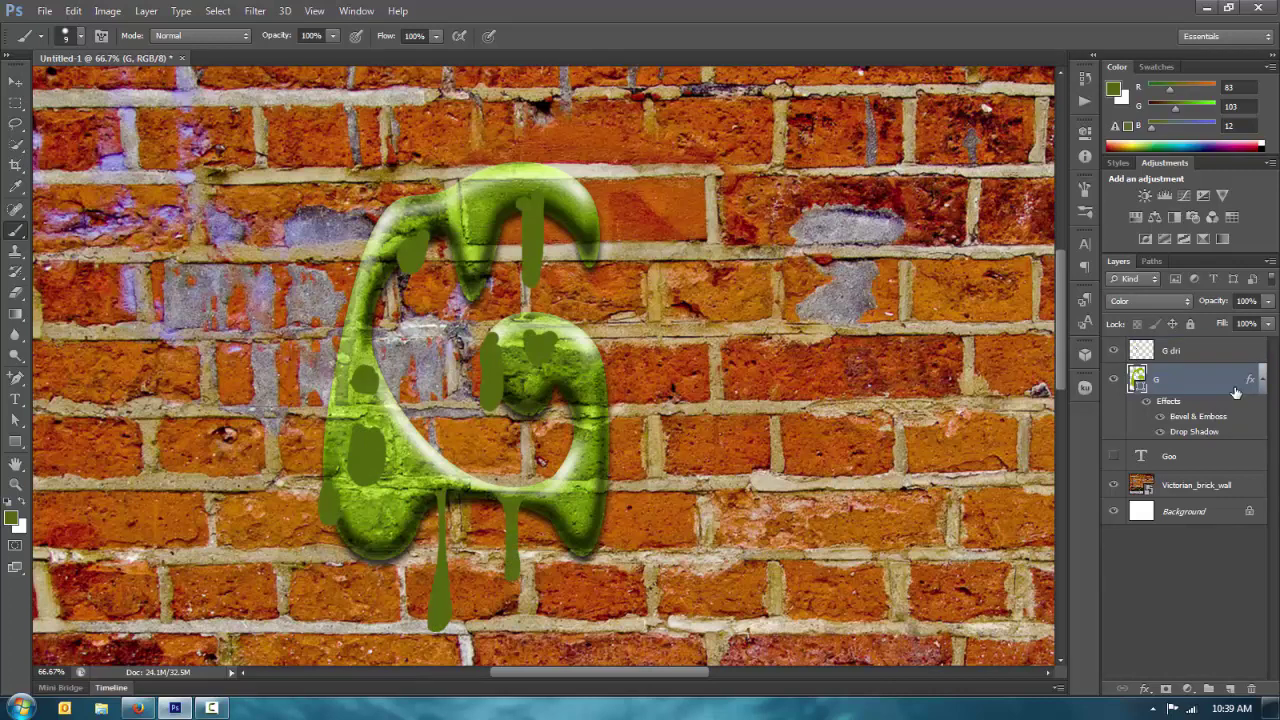
{"action": "right_click", "coordinate": [1236, 381]}
{"action": "left_click", "coordinate": [1260, 416]}
{"action": "right_click", "coordinate": [1208, 379]}
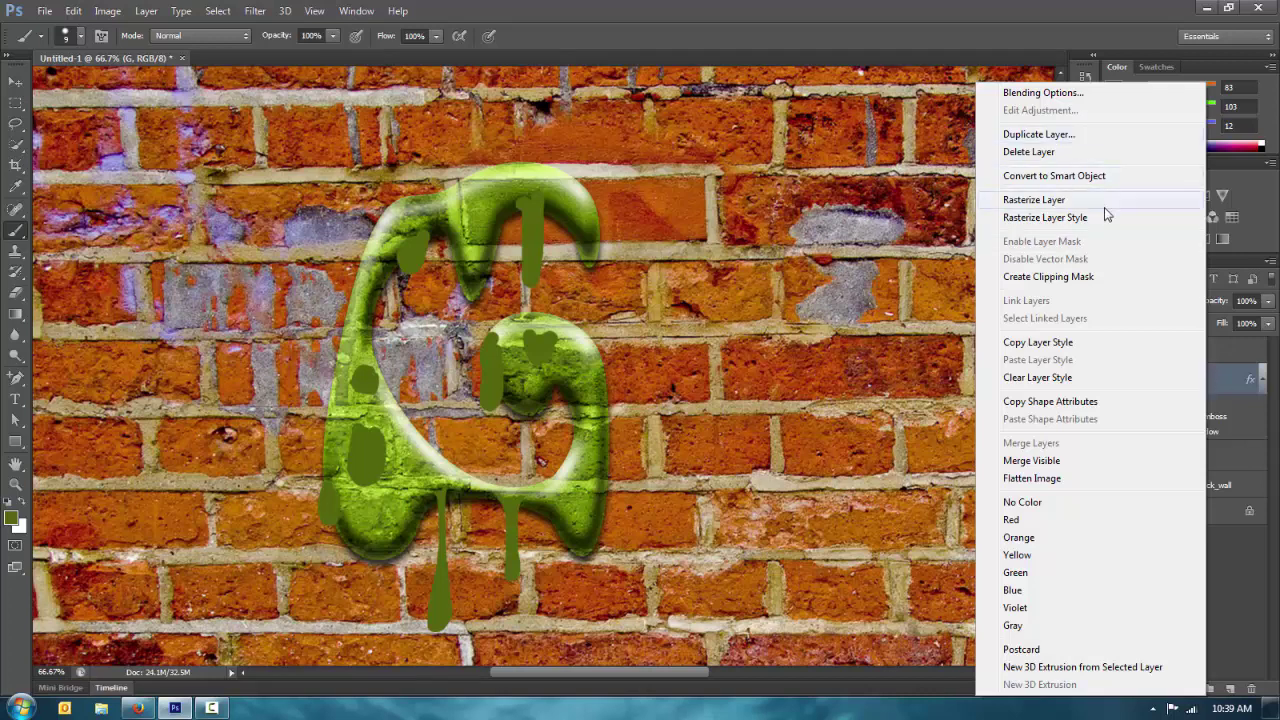
{"action": "left_click", "coordinate": [1040, 343]}
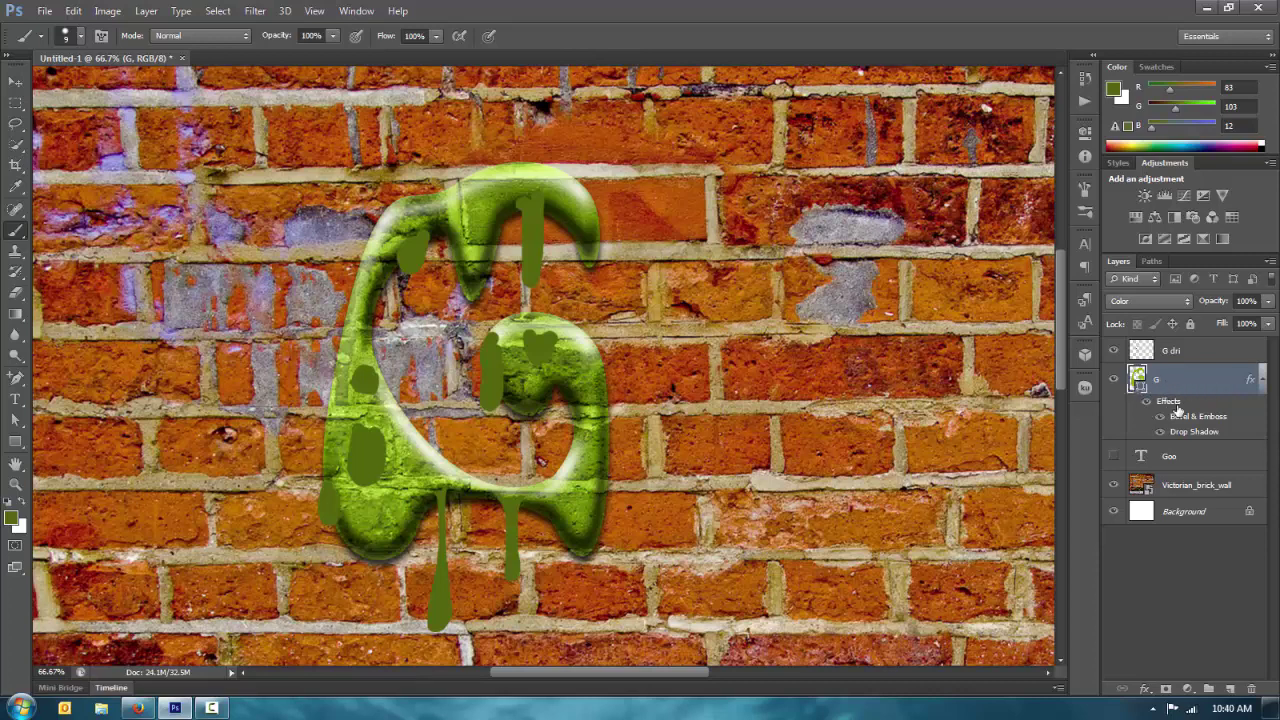
{"action": "left_click", "coordinate": [1203, 353]}
{"action": "right_click", "coordinate": [1203, 353]}
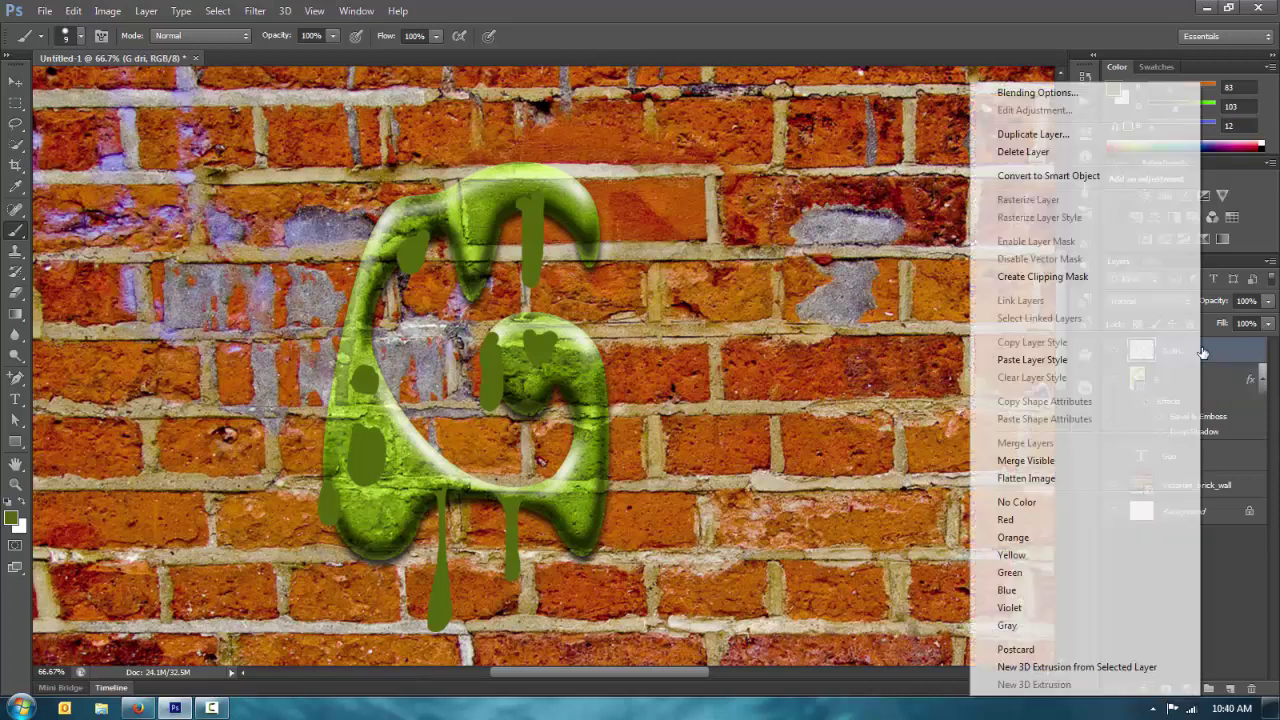
{"action": "left_click", "coordinate": [1088, 366]}
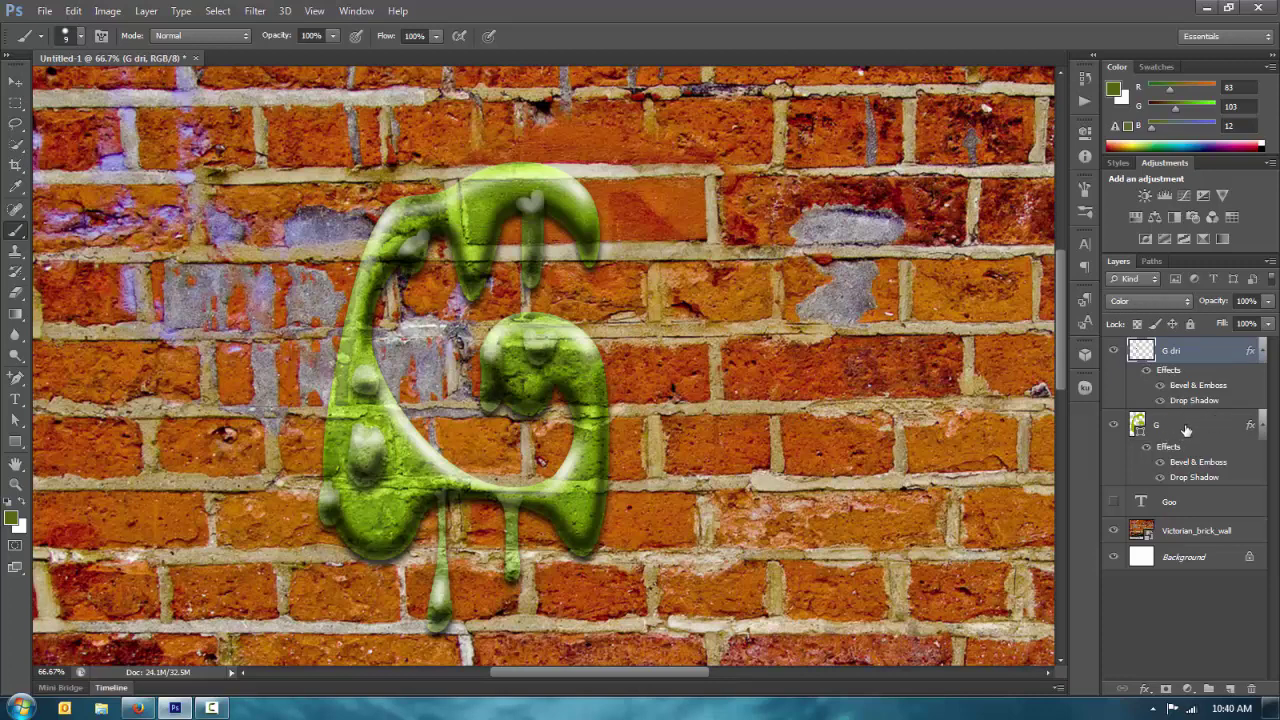
Add a Color Overlay to the "G dri" layer style using the foreground green #53670c.
{"action": "key", "text": "a"}
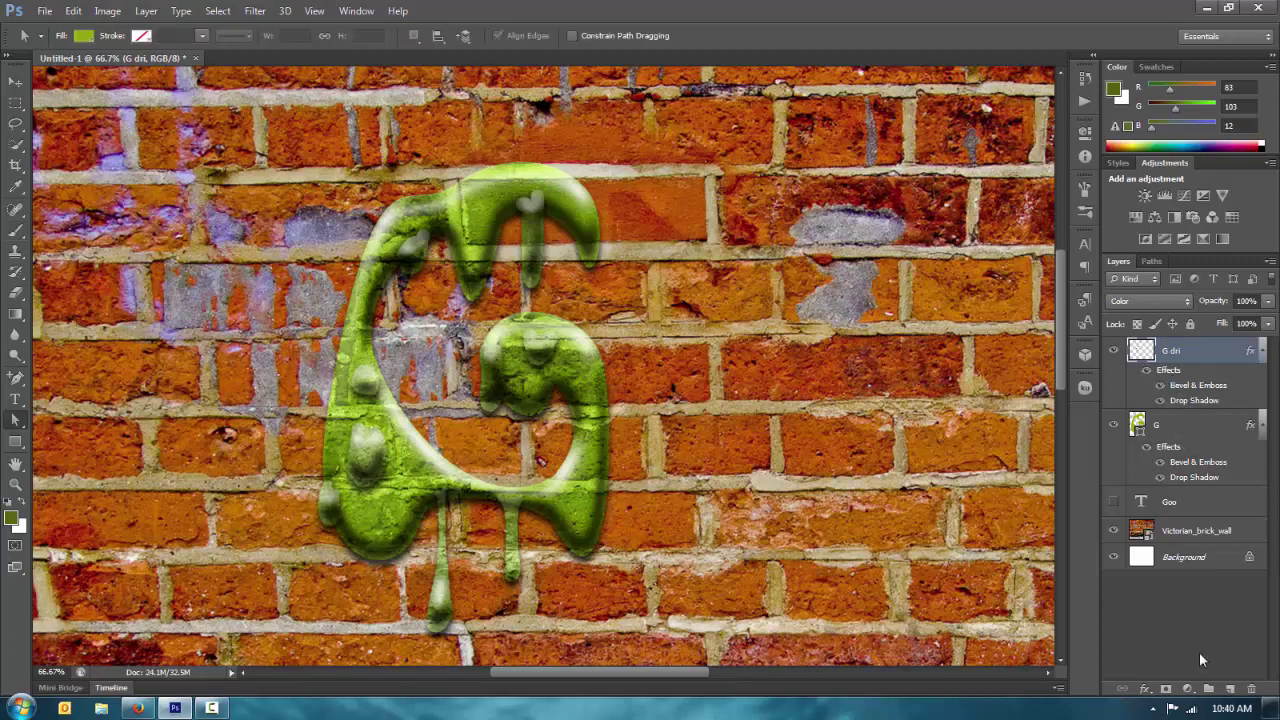
{"action": "double_click", "coordinate": [1247, 372]}
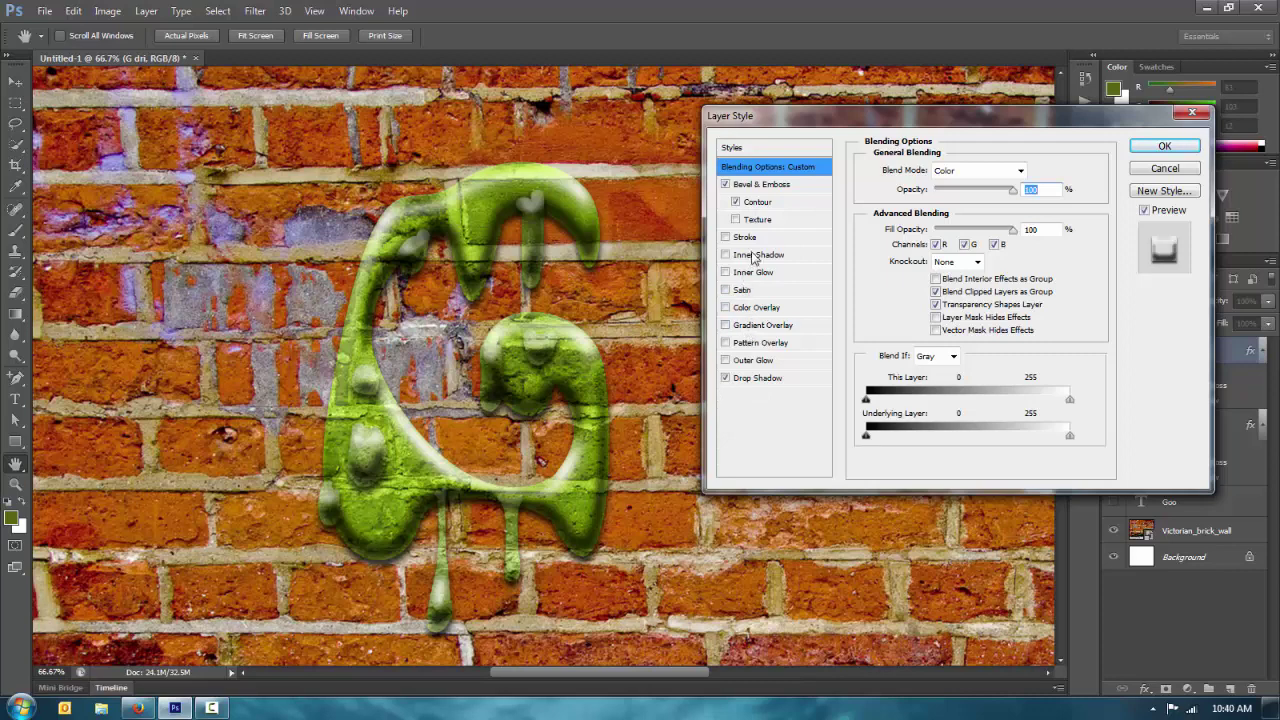
{"action": "left_click", "coordinate": [740, 308]}
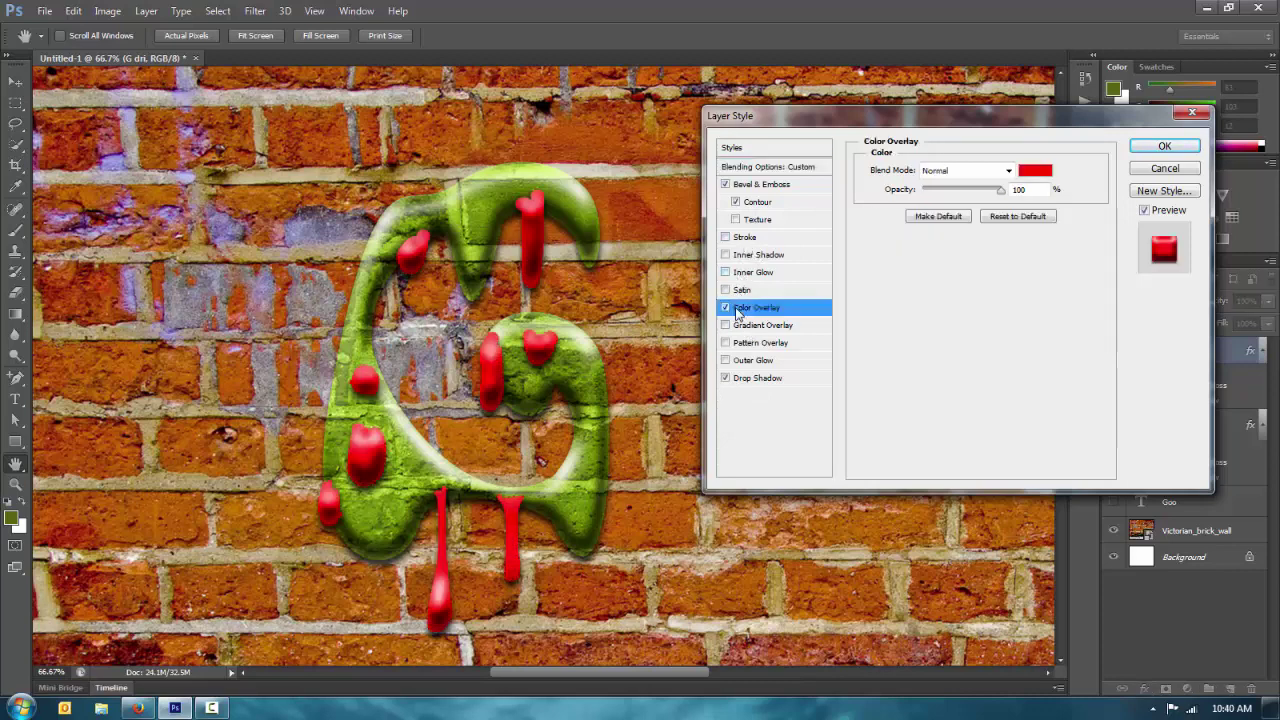
{"action": "left_click", "coordinate": [1040, 171]}
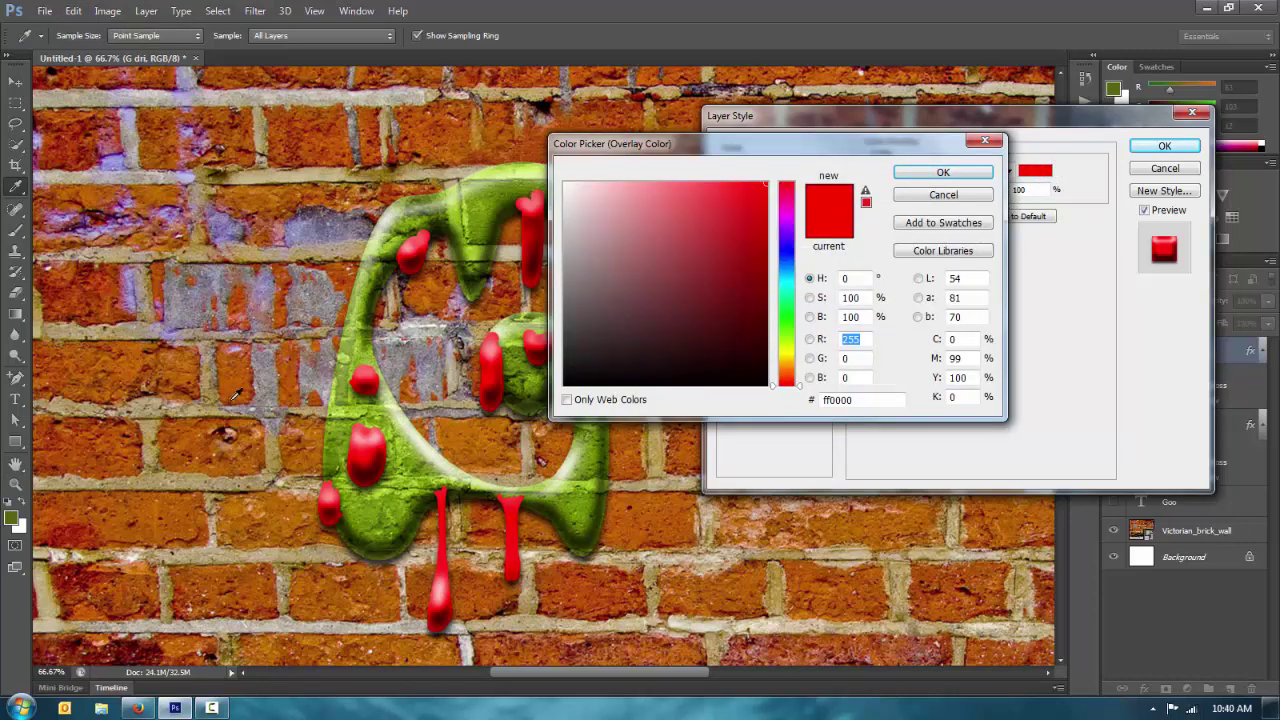
{"action": "left_click", "coordinate": [15, 516]}
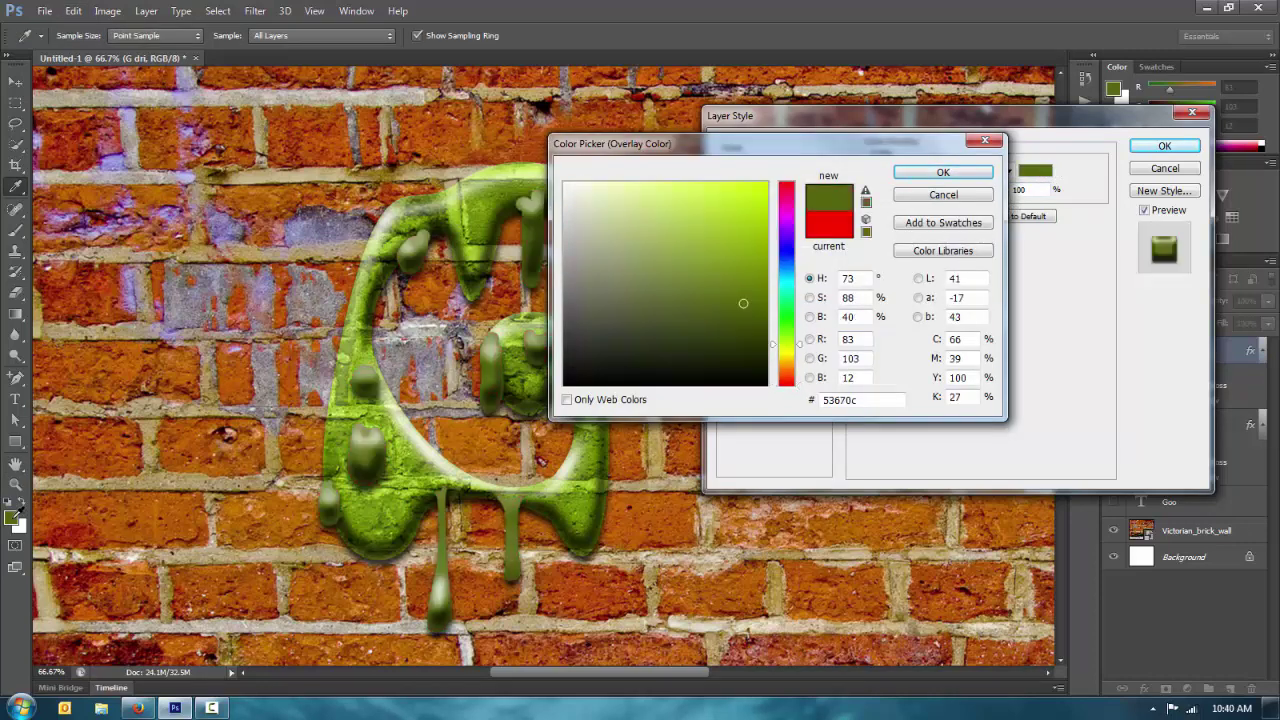
{"action": "left_click", "coordinate": [945, 176]}
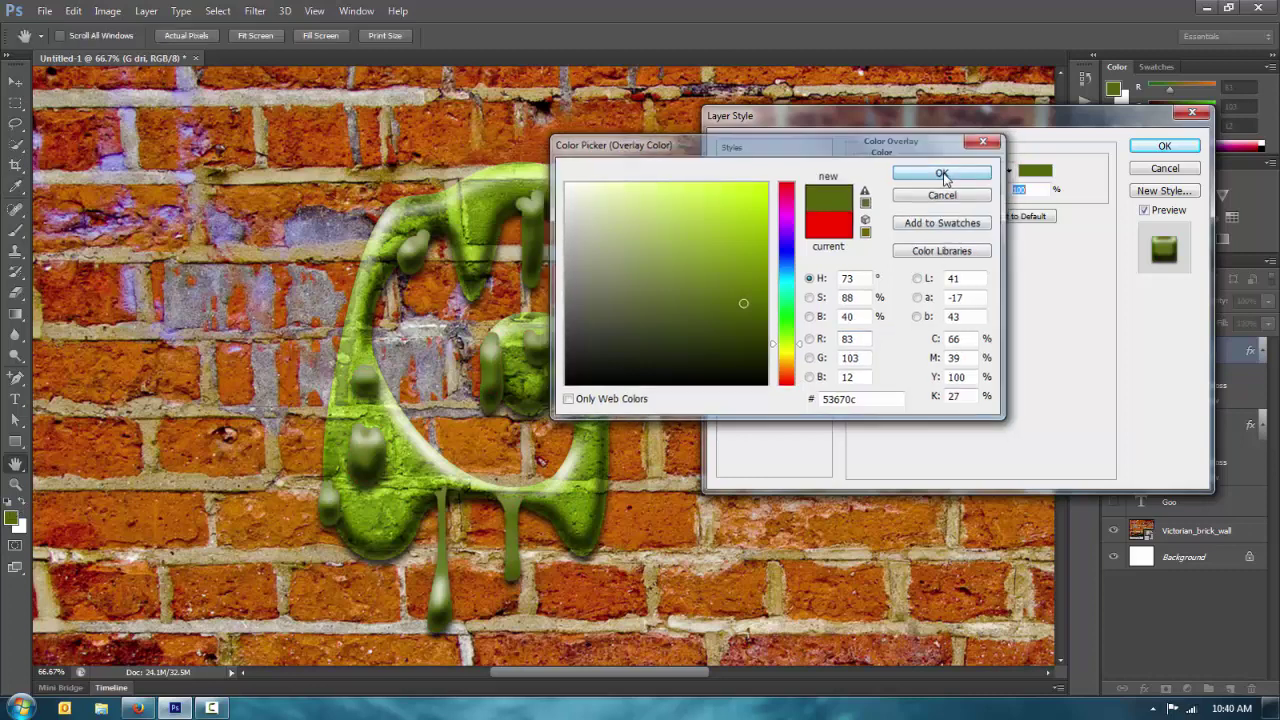
Accept the "G dri" layer style, keep its Color blend mode and hide the Color Overlay effect.
{"action": "left_click", "coordinate": [1164, 146]}
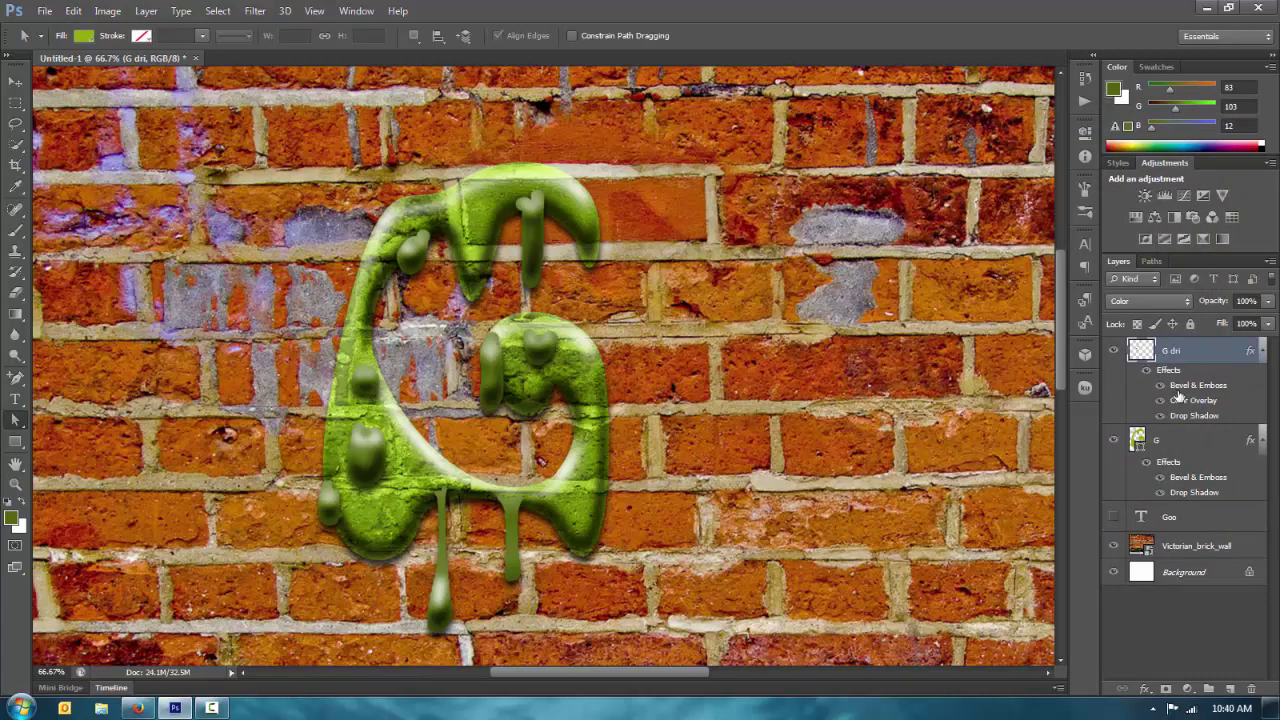
{"action": "left_click", "coordinate": [1141, 301]}
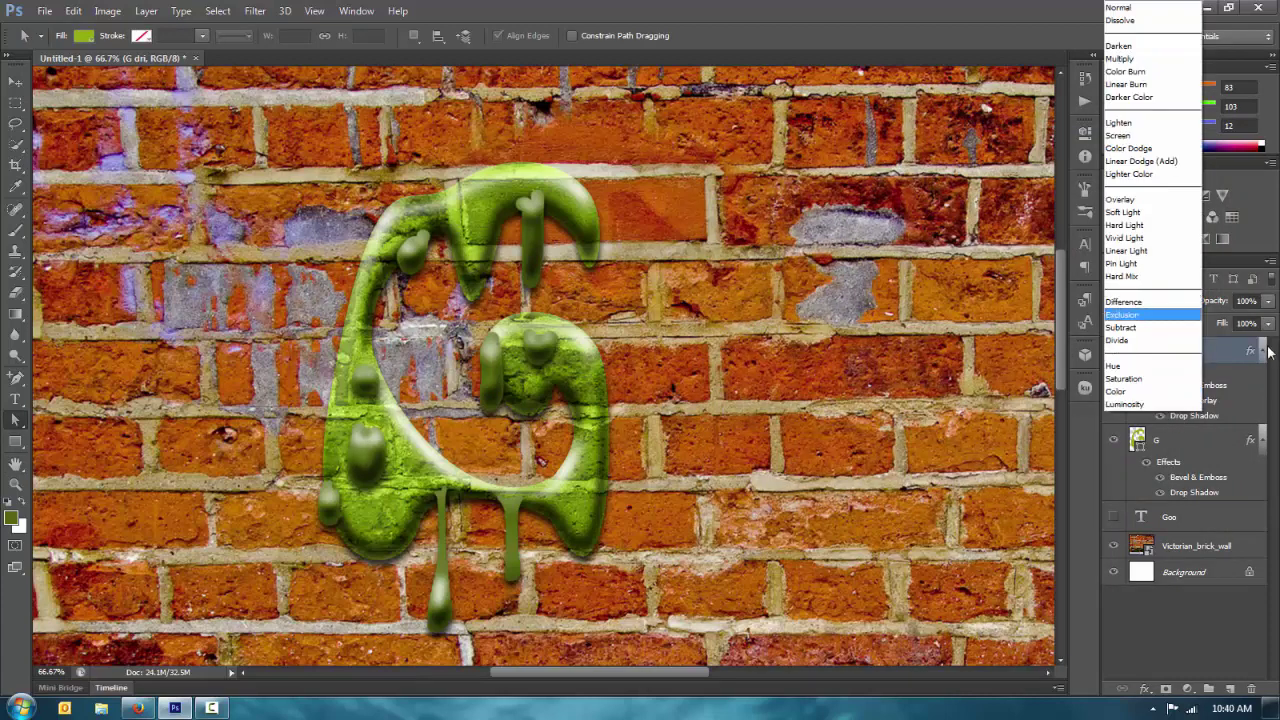
{"action": "left_click", "coordinate": [1262, 427]}
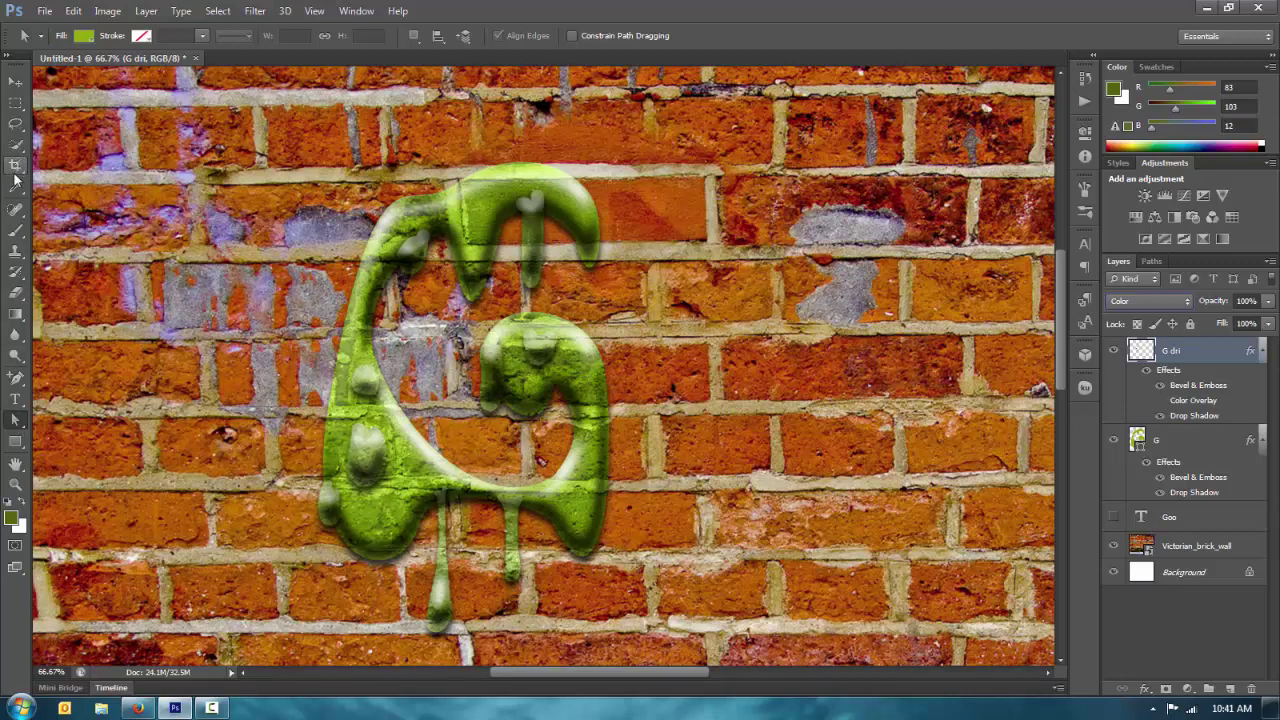
Select all the painted blobs and drips on the "G dri" layer with the Magic Wand.
{"action": "left_click", "coordinate": [15, 147]}
{"action": "left_click", "coordinate": [80, 158]}
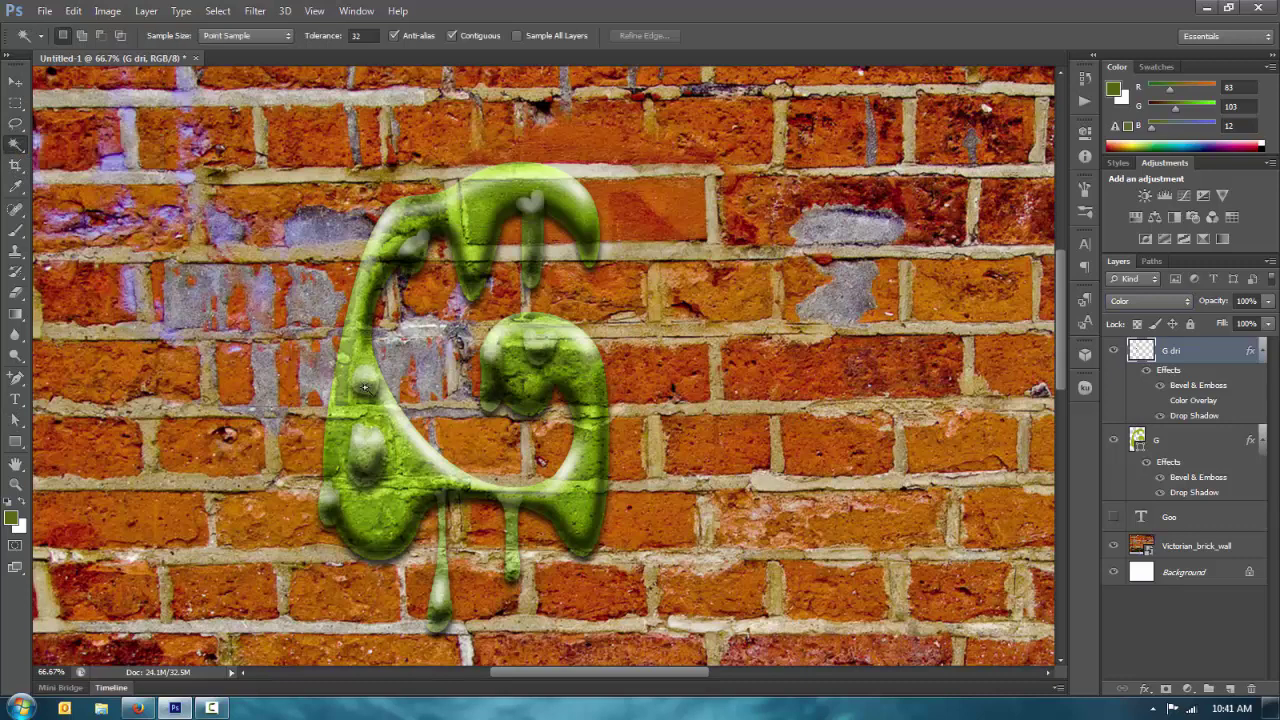
{"action": "left_click", "coordinate": [373, 465], "text": "shift"}
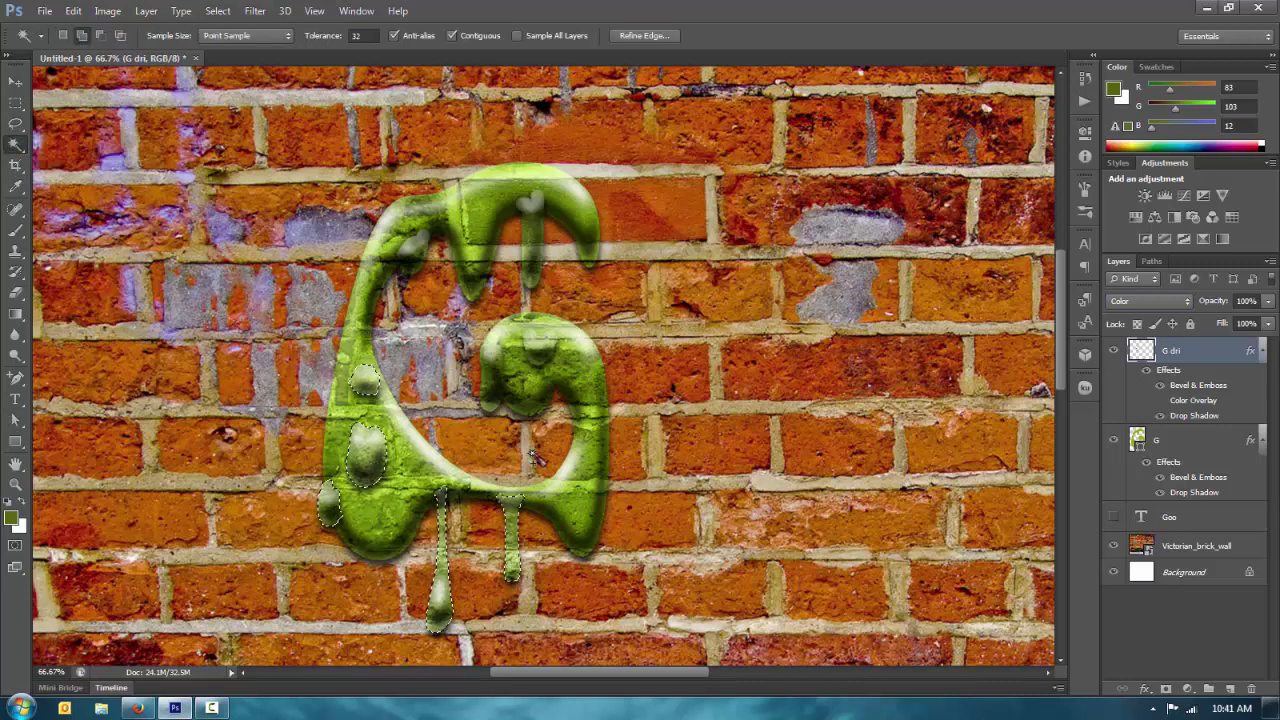
{"action": "left_click", "coordinate": [538, 350], "text": "shift"}
{"action": "left_click", "coordinate": [495, 375], "text": "shift"}
{"action": "left_click", "coordinate": [530, 235], "text": "shift"}
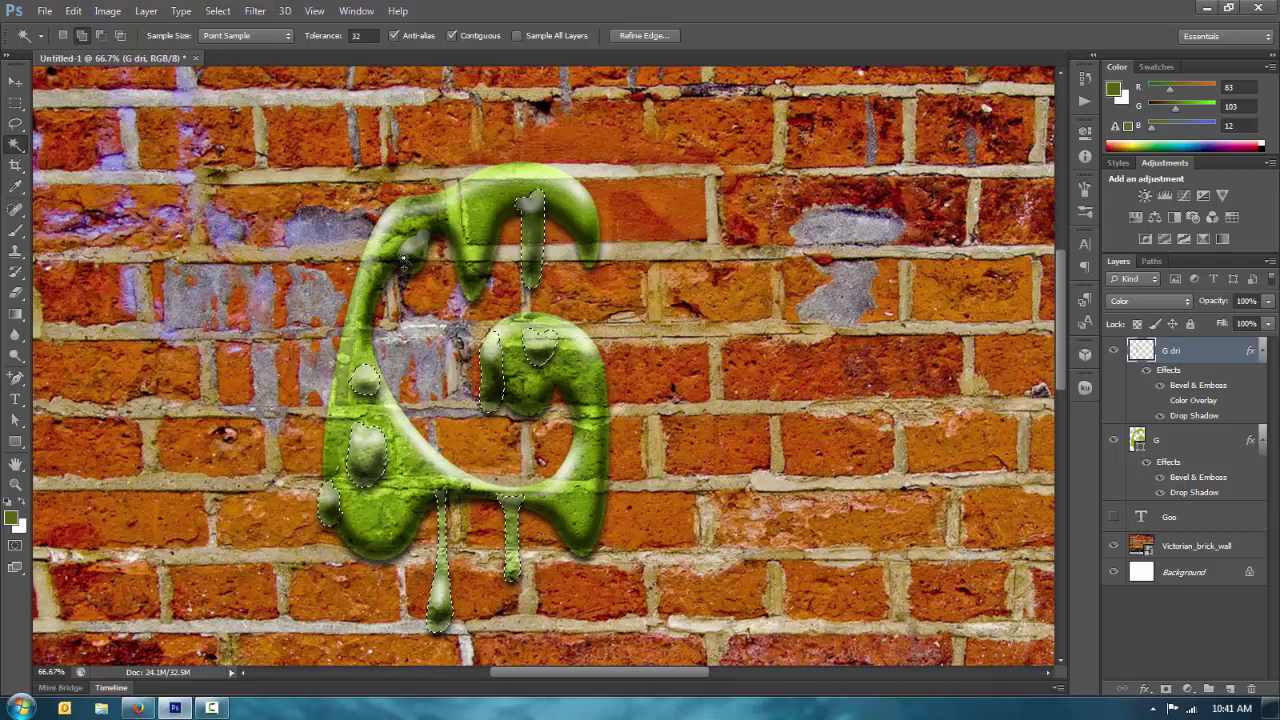
{"action": "left_click", "coordinate": [403, 262], "text": "shift"}
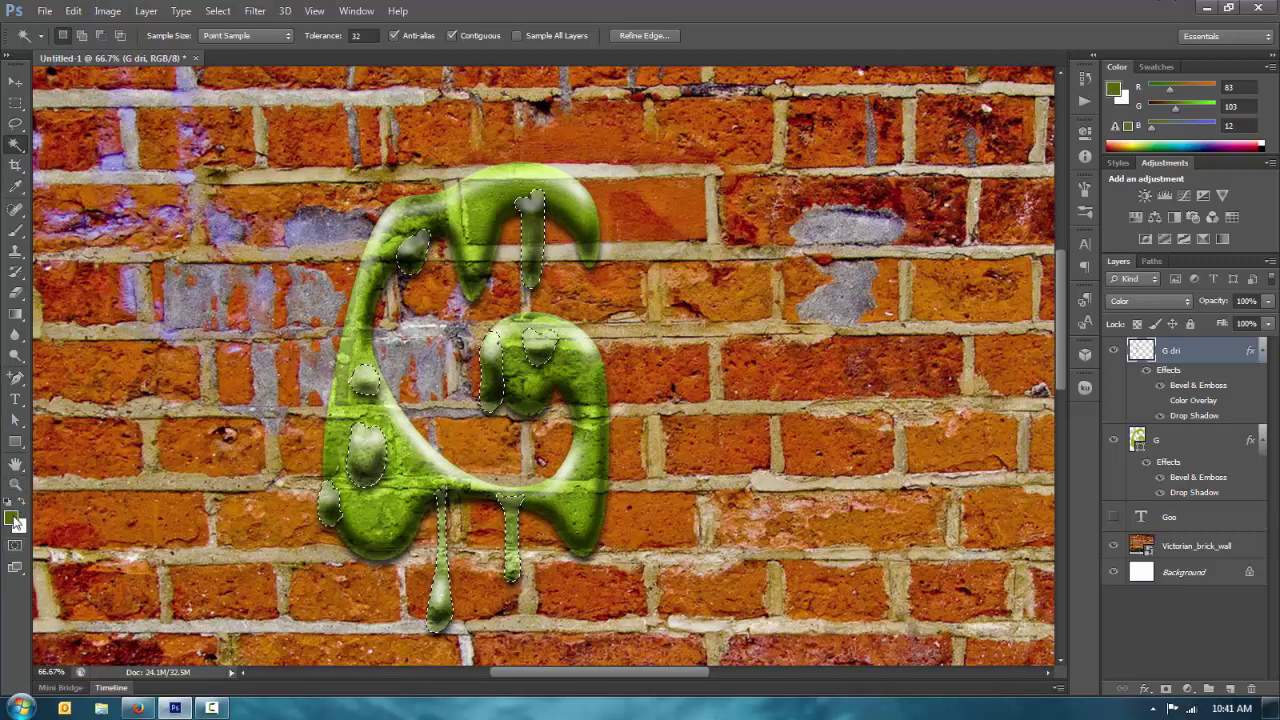
Set up a 60 px brush with the foreground green #53670c and clear the selection around the drips.
{"action": "key", "text": "i"}
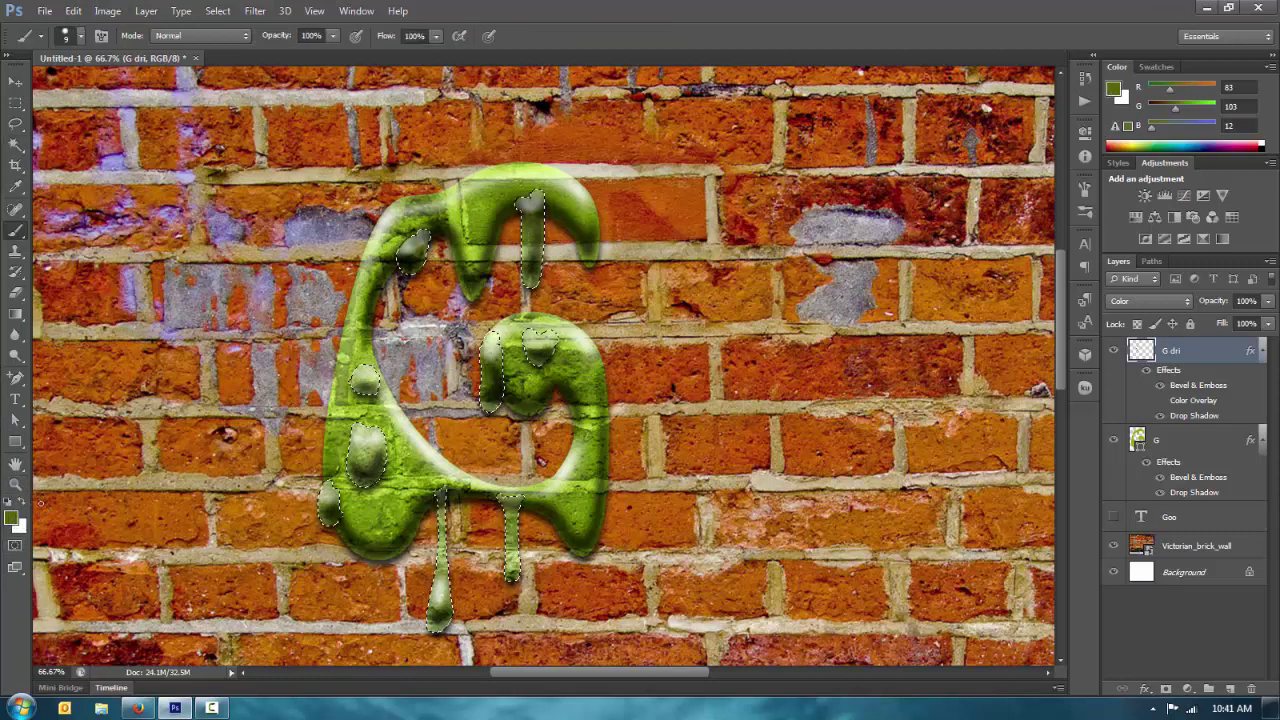
{"action": "left_click", "coordinate": [12, 518]}
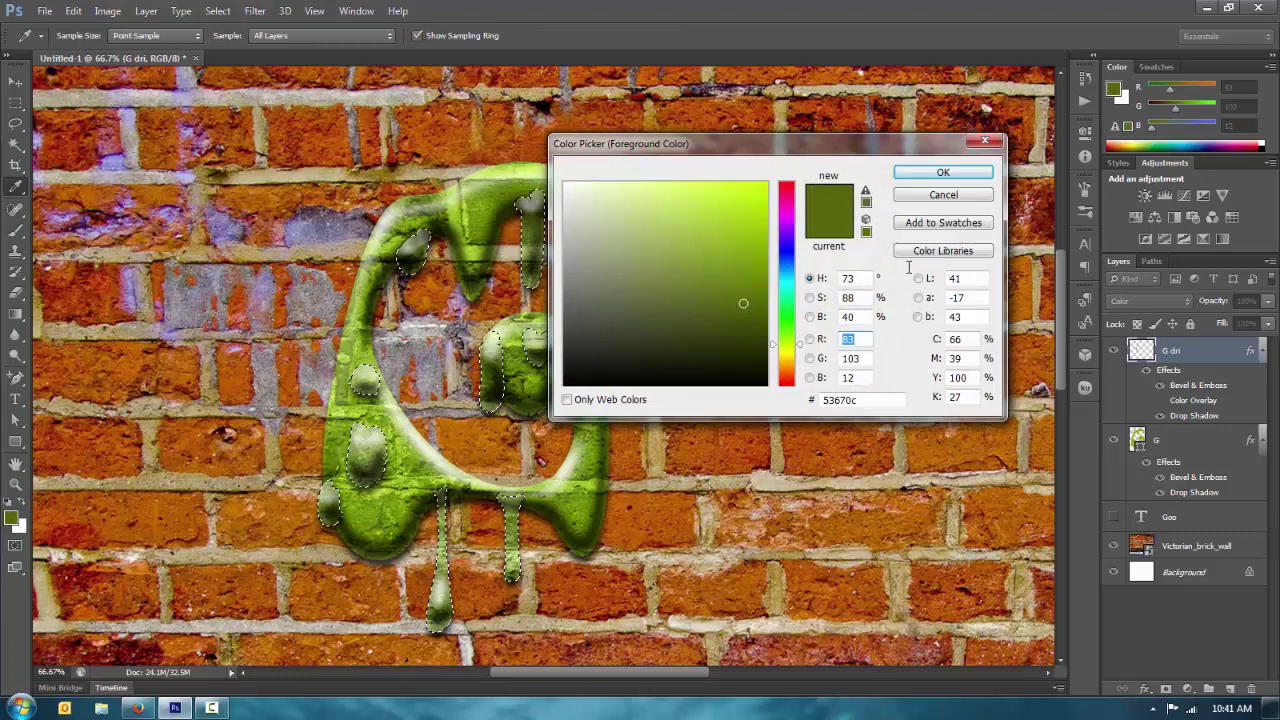
{"action": "left_click", "coordinate": [941, 172]}
{"action": "key", "text": "b"}
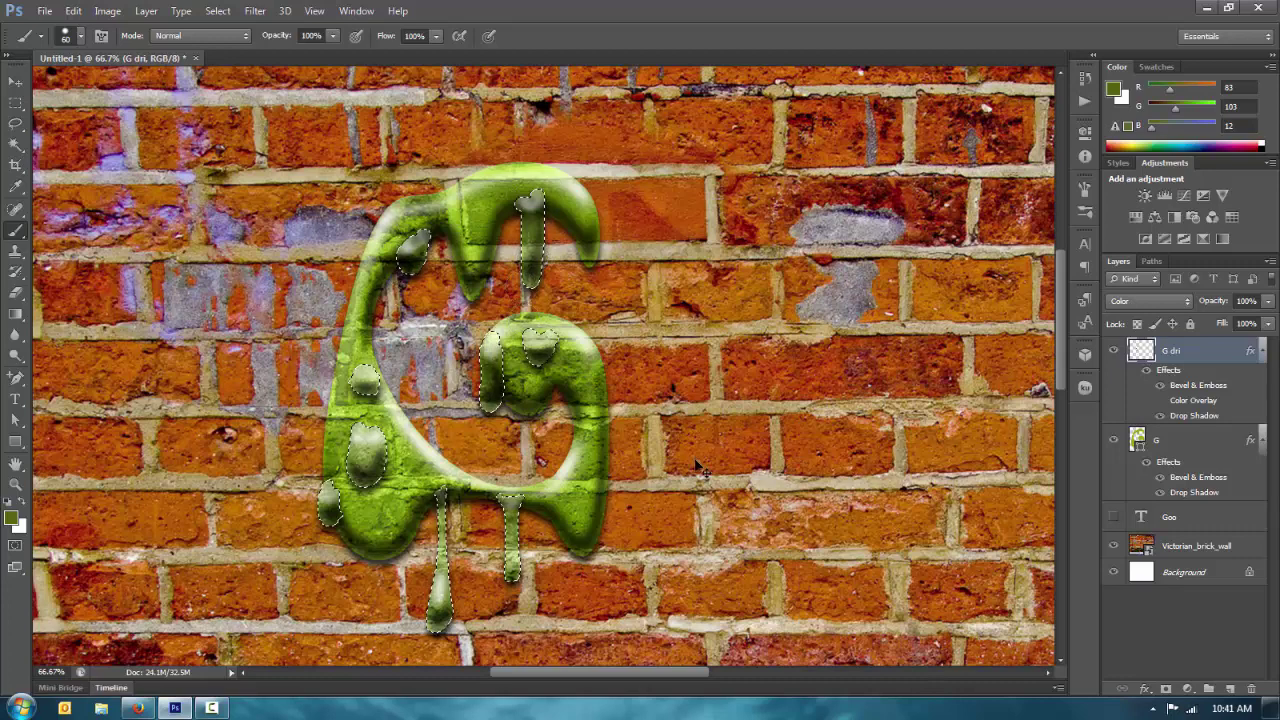
{"action": "key", "text": "ctrl+d"}
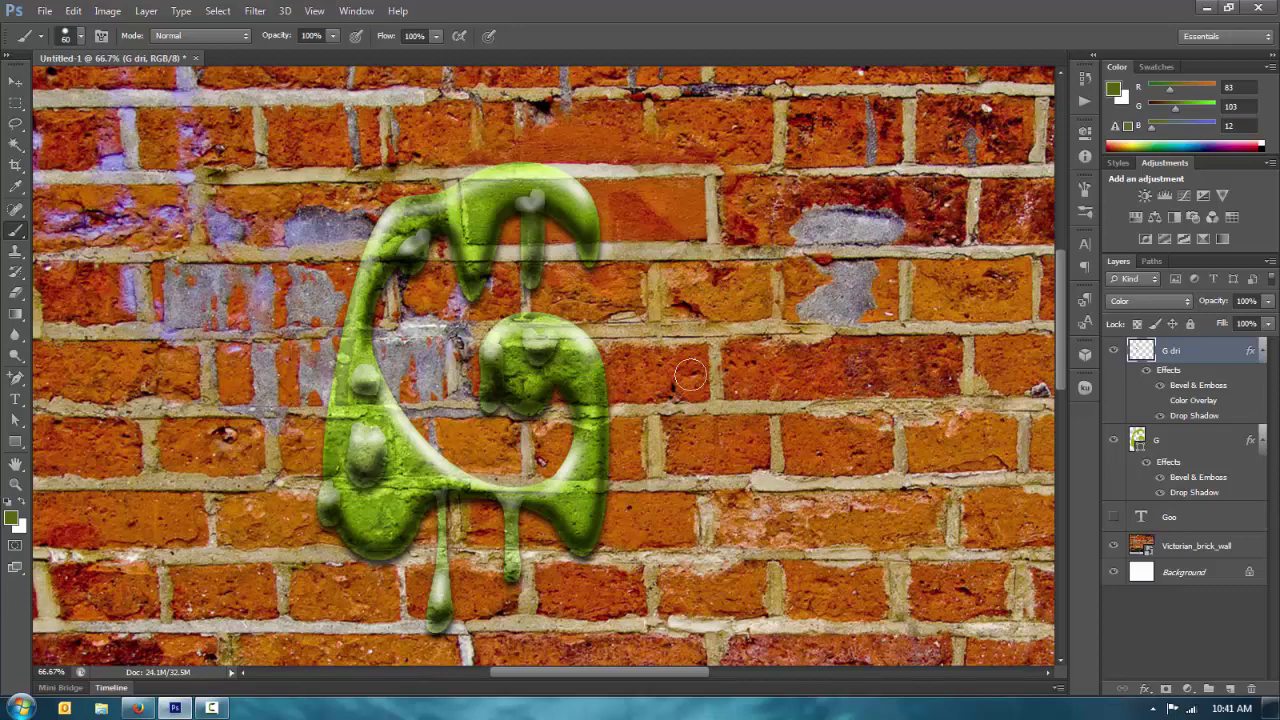
Add a layer mask to the "G dri" layer and make black the painting color.
{"action": "key", "text": "ctrl+plus"}
{"action": "key", "text": "ctrl+plus"}
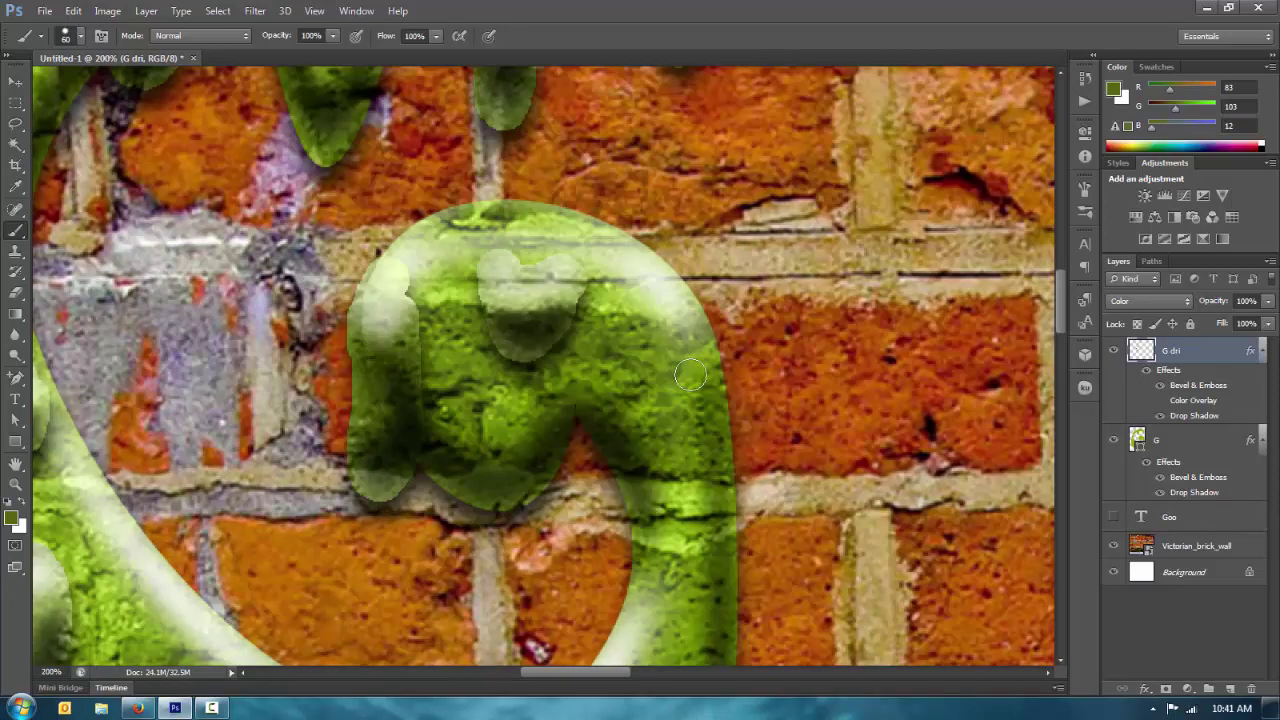
{"action": "key", "text": "ctrl+minus"}
{"action": "key", "text": "ctrl+plus"}
{"action": "key", "text": "ctrl+plus"}
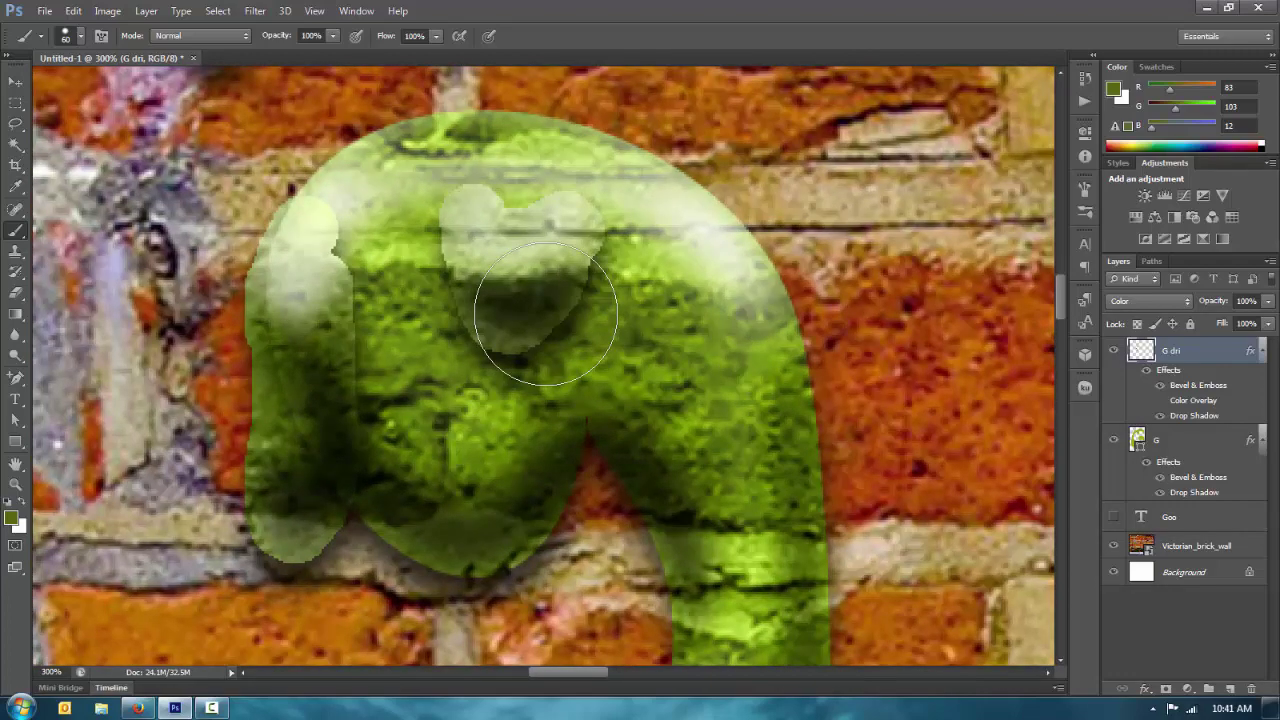
{"action": "key", "text": "ctrl+minus"}
{"action": "key", "text": "ctrl+minus"}
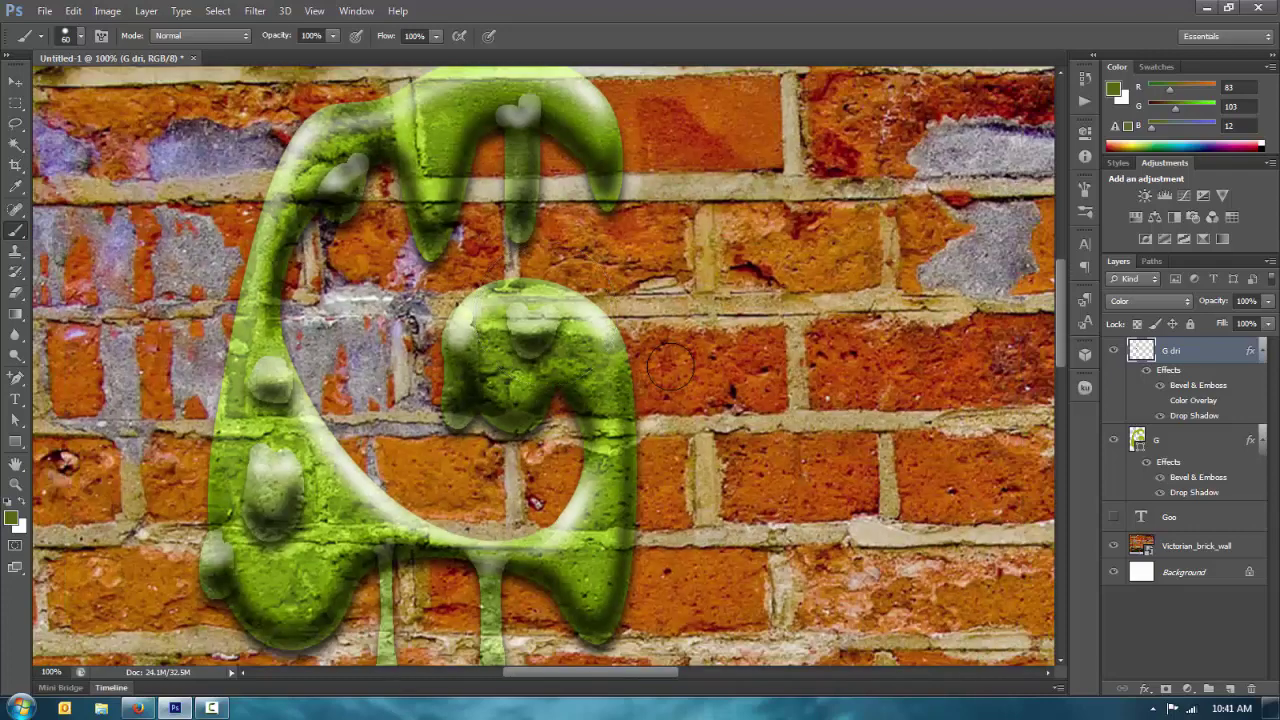
{"action": "left_click", "coordinate": [1166, 689]}
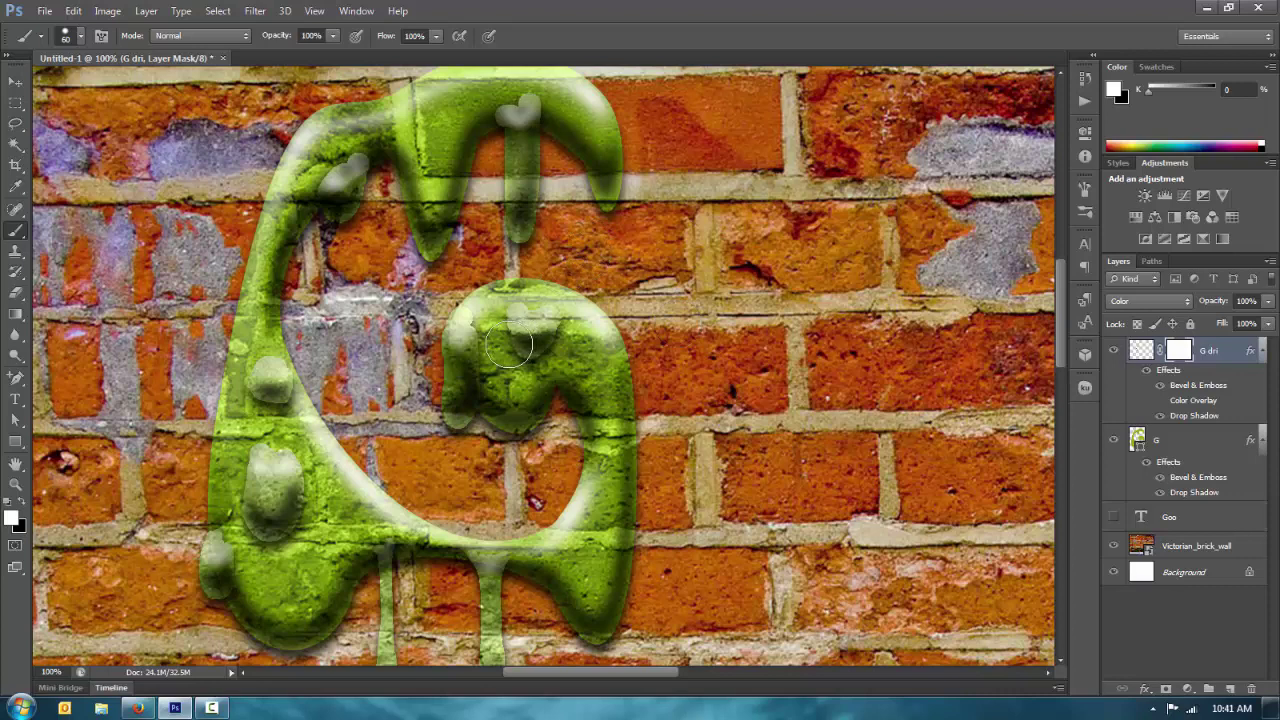
{"action": "key", "text": "x"}
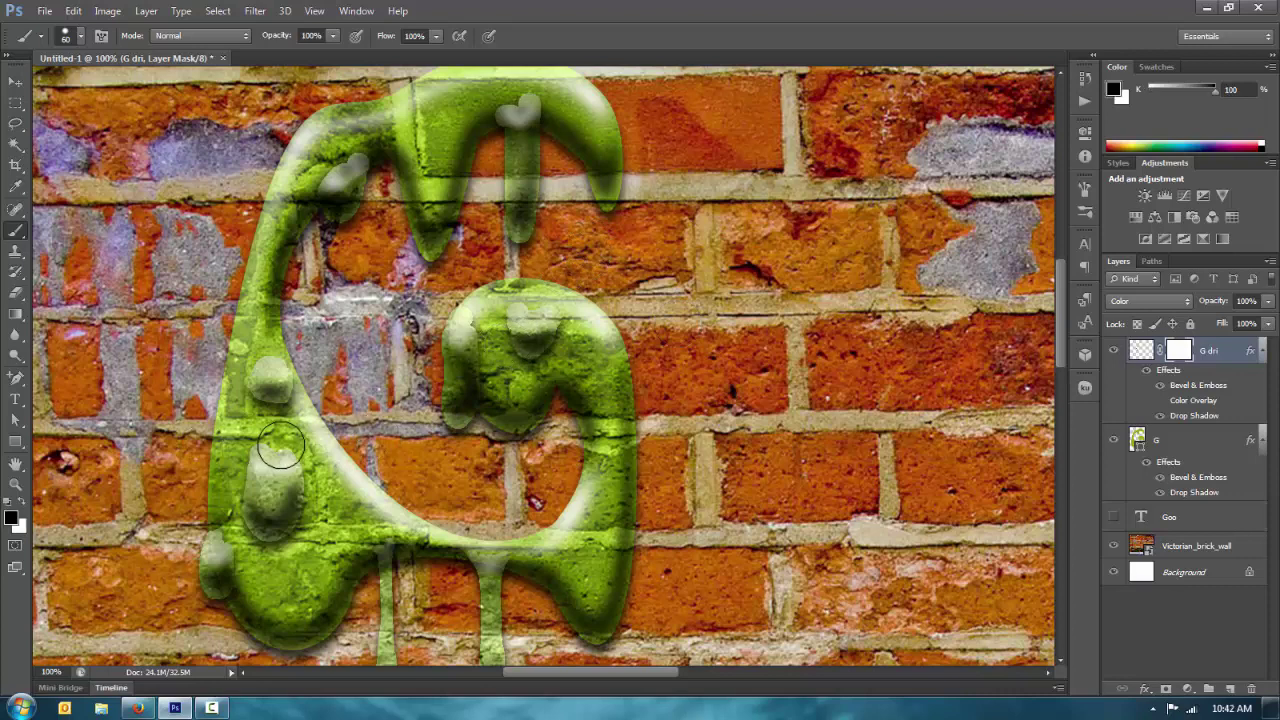
Try masking the top of the large blob on the G's left stem with the hard brush, and switch to a soft 90 px brush.
{"action": "mouse_move", "coordinate": [277, 443]}
{"action": "left_mouse_down"}
{"action": "mouse_move", "coordinate": [277, 430]}
{"action": "mouse_move", "coordinate": [287, 447]}
{"action": "left_mouse_up"}
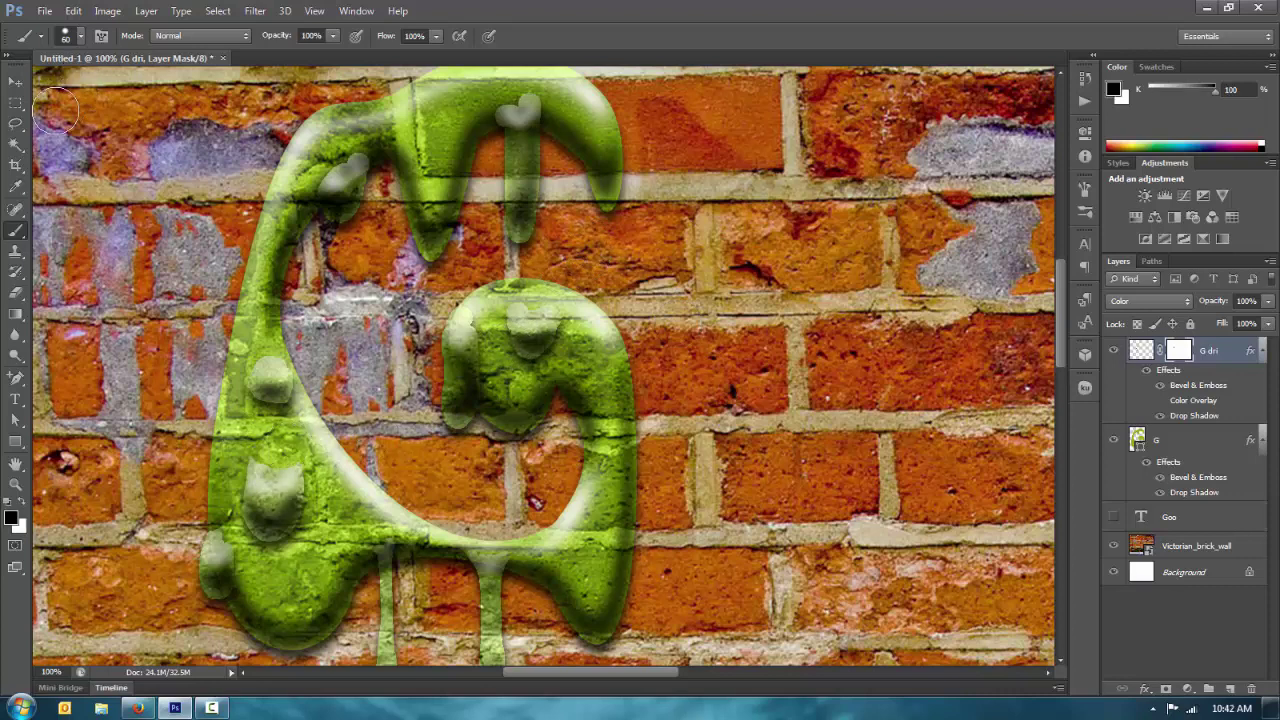
{"action": "left_click", "coordinate": [80, 36]}
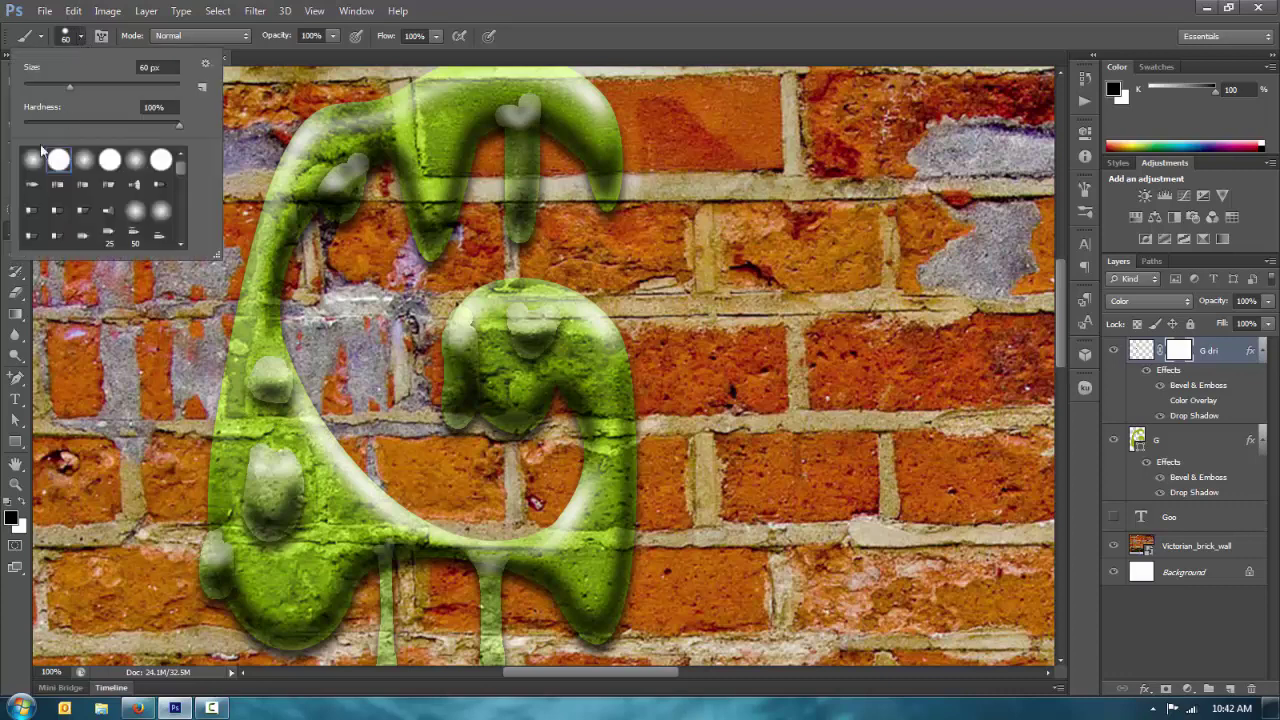
{"action": "left_click", "coordinate": [435, 8]}
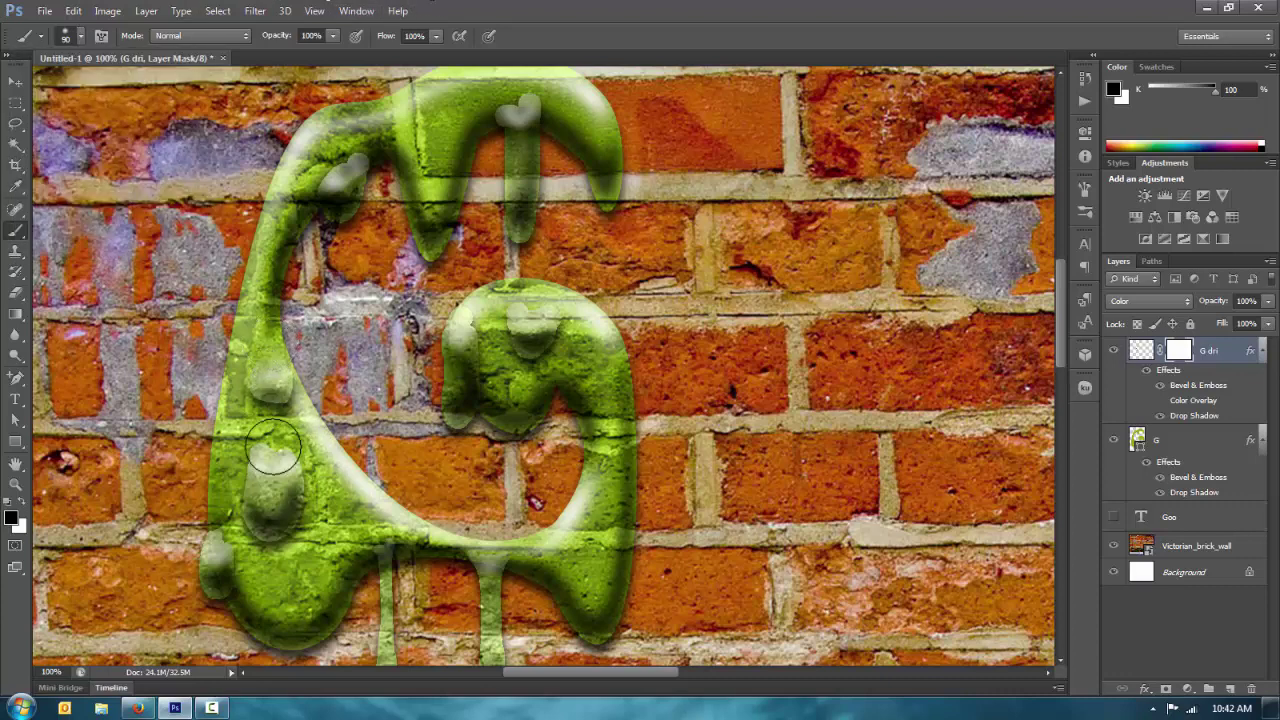
Paint black on the G dri layer mask to fade the upper ends of the larger drips into the letter G.
{"action": "left_click_drag", "start_coordinate": [274, 446], "coordinate": [272, 490]}
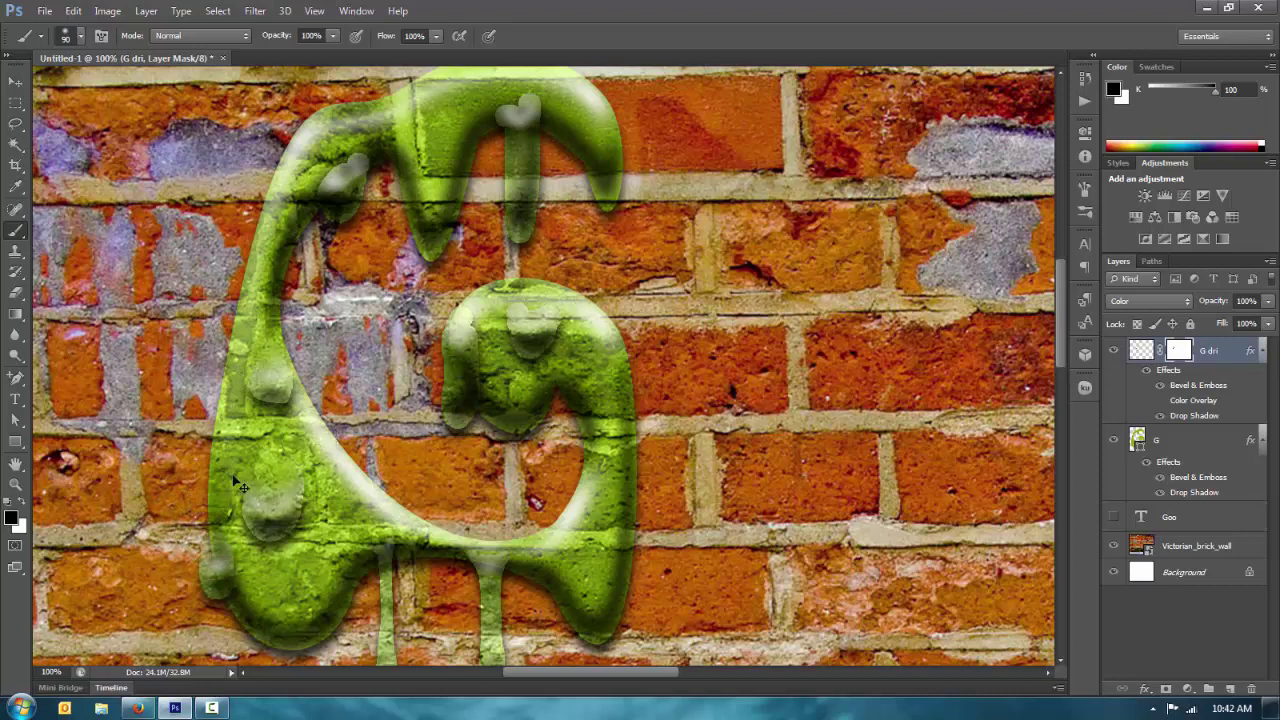
{"action": "left_click", "coordinate": [214, 536]}
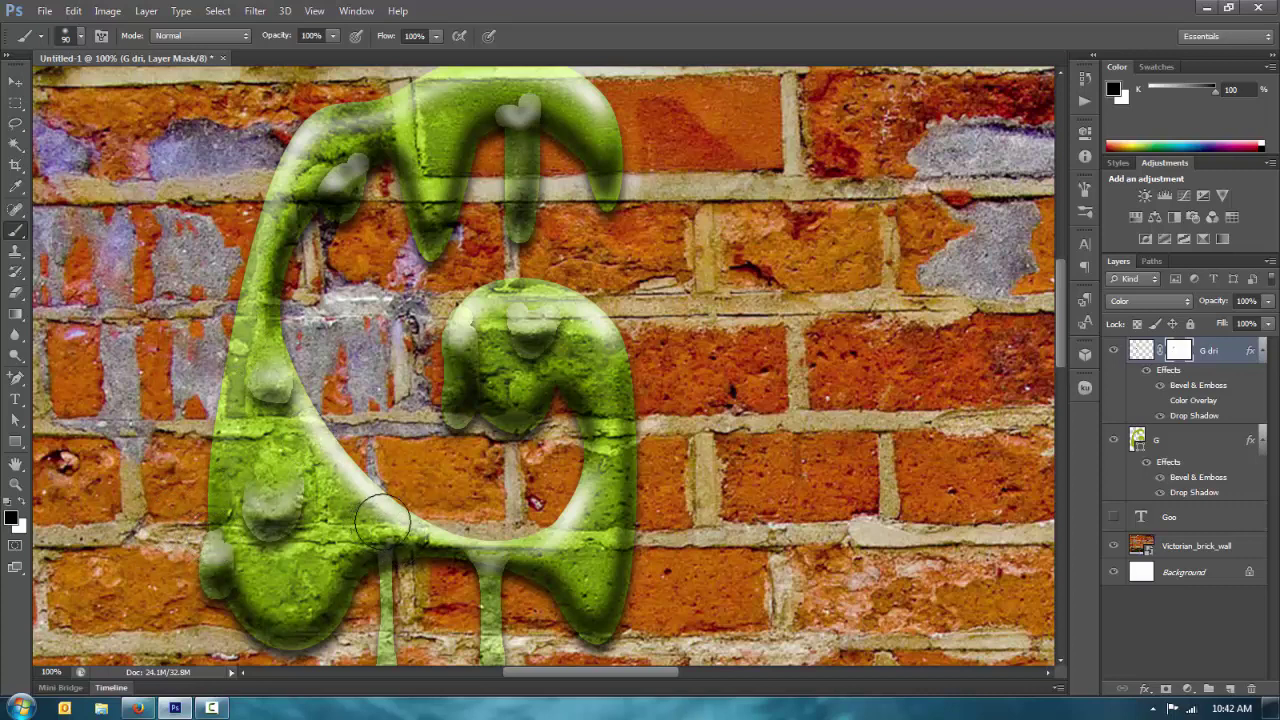
{"action": "mouse_move", "coordinate": [531, 274]}
{"action": "left_mouse_down"}
{"action": "mouse_move", "coordinate": [454, 283]}
{"action": "mouse_move", "coordinate": [464, 297]}
{"action": "mouse_move", "coordinate": [481, 271]}
{"action": "mouse_move", "coordinate": [536, 302]}
{"action": "left_mouse_up"}
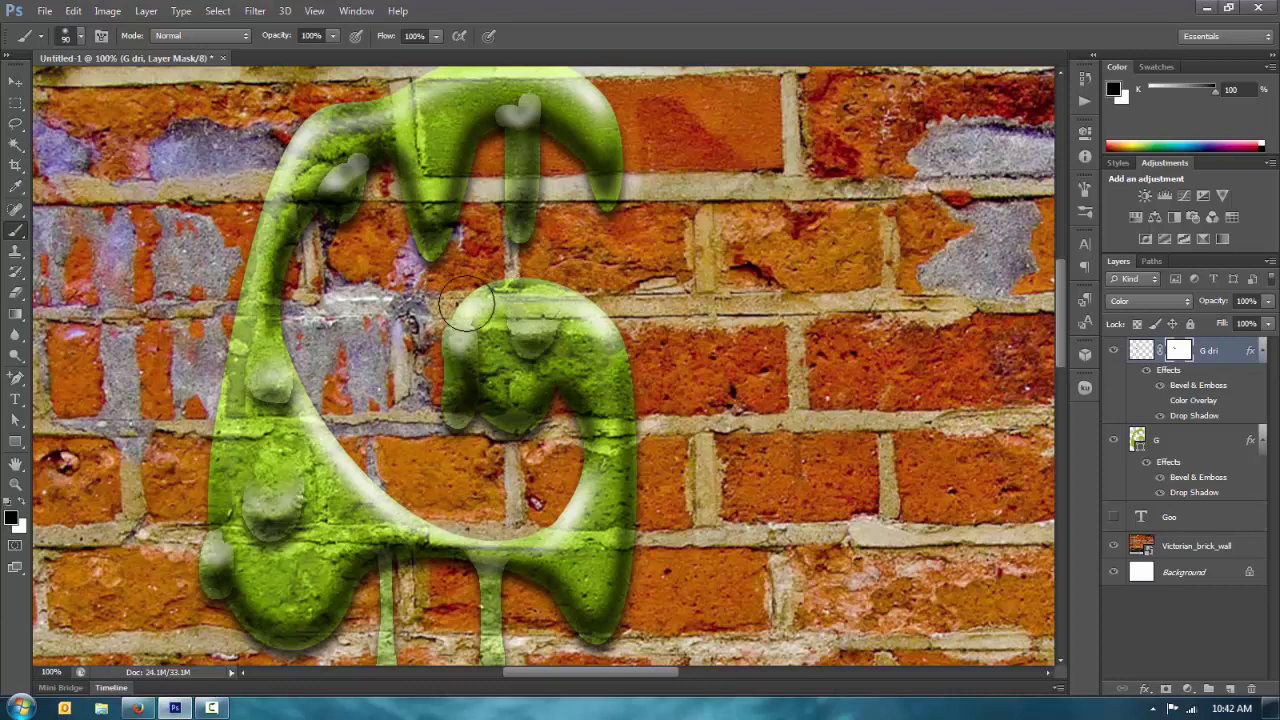
{"action": "scroll", "coordinate": [447, 143], "scroll_direction": "up", "scroll_amount": 2}
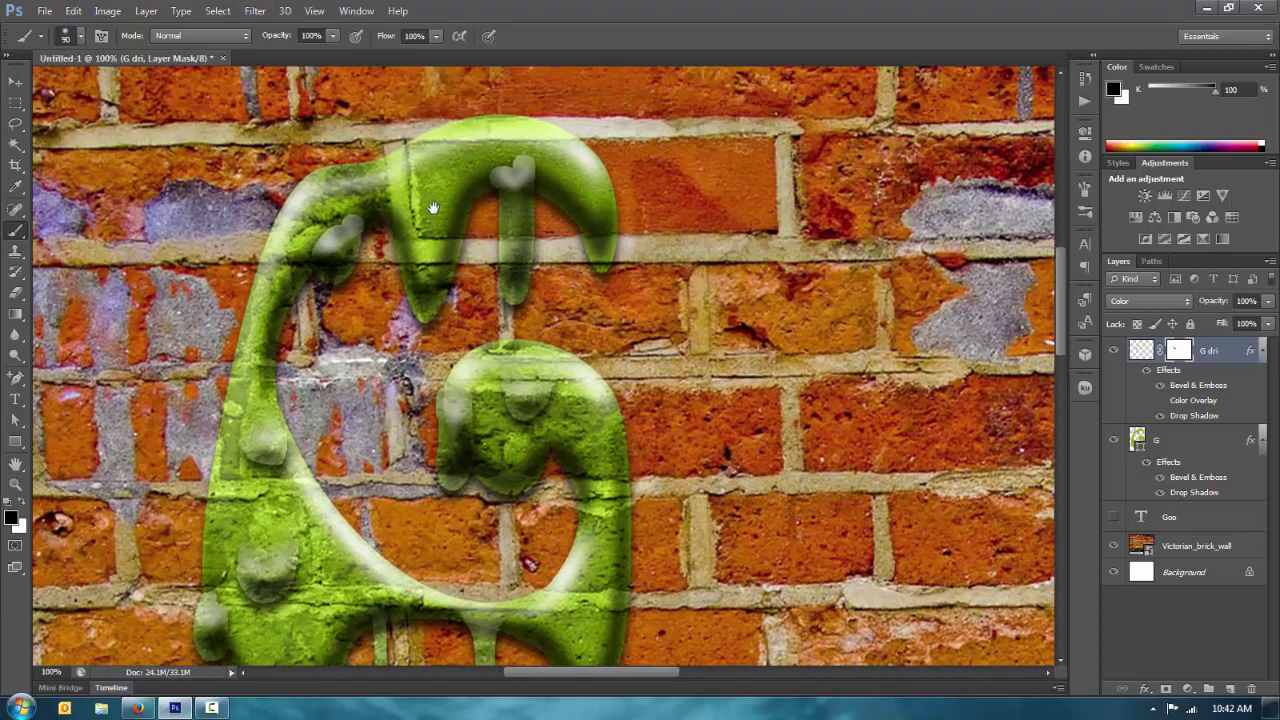
{"action": "mouse_move", "coordinate": [310, 225]}
{"action": "left_mouse_down"}
{"action": "mouse_move", "coordinate": [349, 162]}
{"action": "mouse_move", "coordinate": [483, 132]}
{"action": "mouse_move", "coordinate": [525, 146]}
{"action": "mouse_move", "coordinate": [493, 155]}
{"action": "mouse_move", "coordinate": [517, 95]}
{"action": "left_mouse_up"}
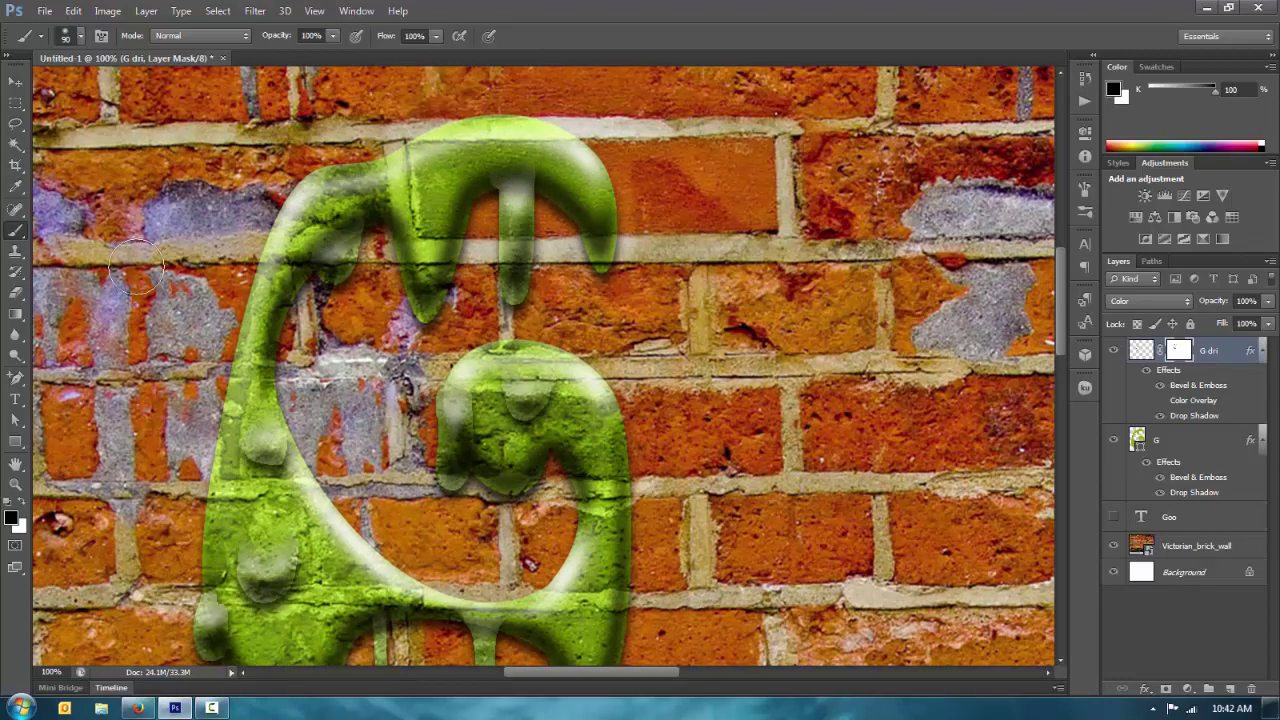
Reduce the brush size to 35 and mask the inner edge of the small drip at the G's lower left.
{"action": "key", "text": "bracketleft"}
{"action": "key", "text": "bracketleft"}
{"action": "key", "text": "bracketleft"}
{"action": "key", "text": "bracketleft"}
{"action": "key", "text": "bracketleft"}
{"action": "left_click_drag", "start_coordinate": [214, 598], "coordinate": [228, 635]}
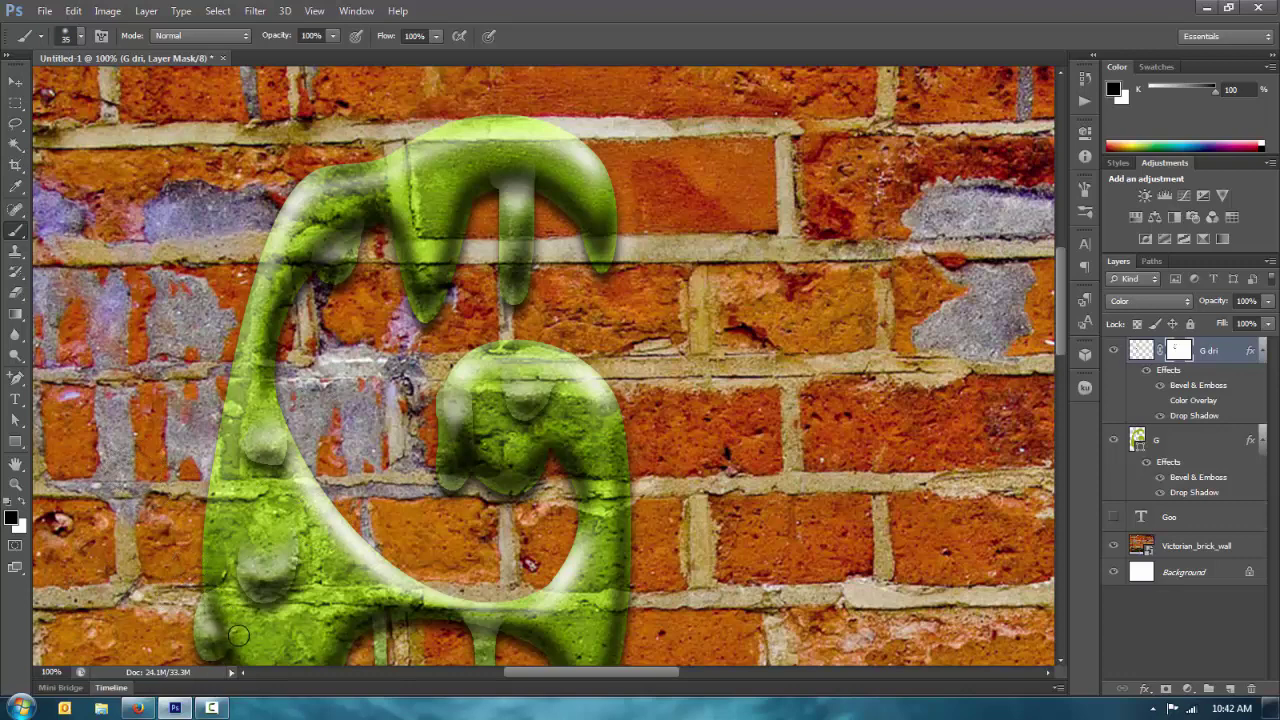
{"action": "key", "text": "bracketleft"}
Select the drip on the G's upper-left curve with a rectangular marquee and move it onto the top stroke above the pointed drip.
{"action": "left_click", "coordinate": [15, 103]}
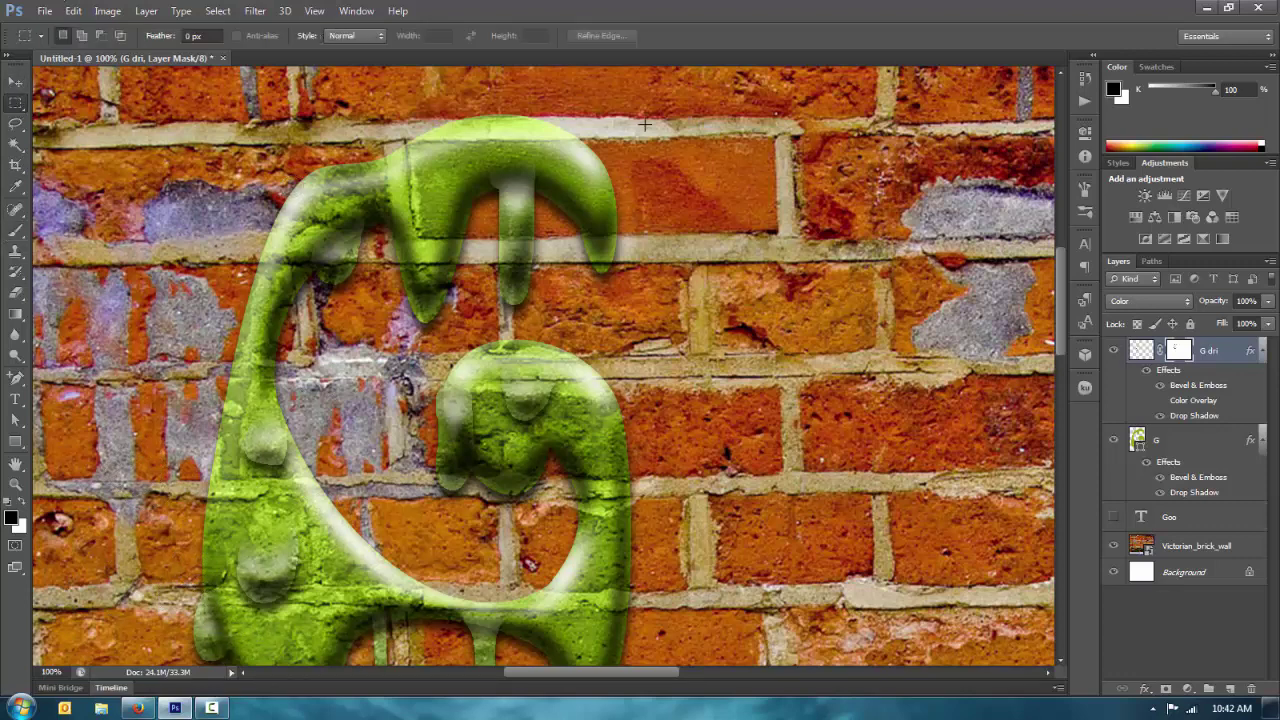
{"action": "left_click_drag", "start_coordinate": [284, 186], "coordinate": [387, 323]}
{"action": "left_click", "coordinate": [15, 80]}
{"action": "mouse_move", "coordinate": [332, 252]}
{"action": "left_mouse_down"}
{"action": "mouse_move", "coordinate": [326, 216]}
{"action": "mouse_move", "coordinate": [329, 257]}
{"action": "left_mouse_up"}
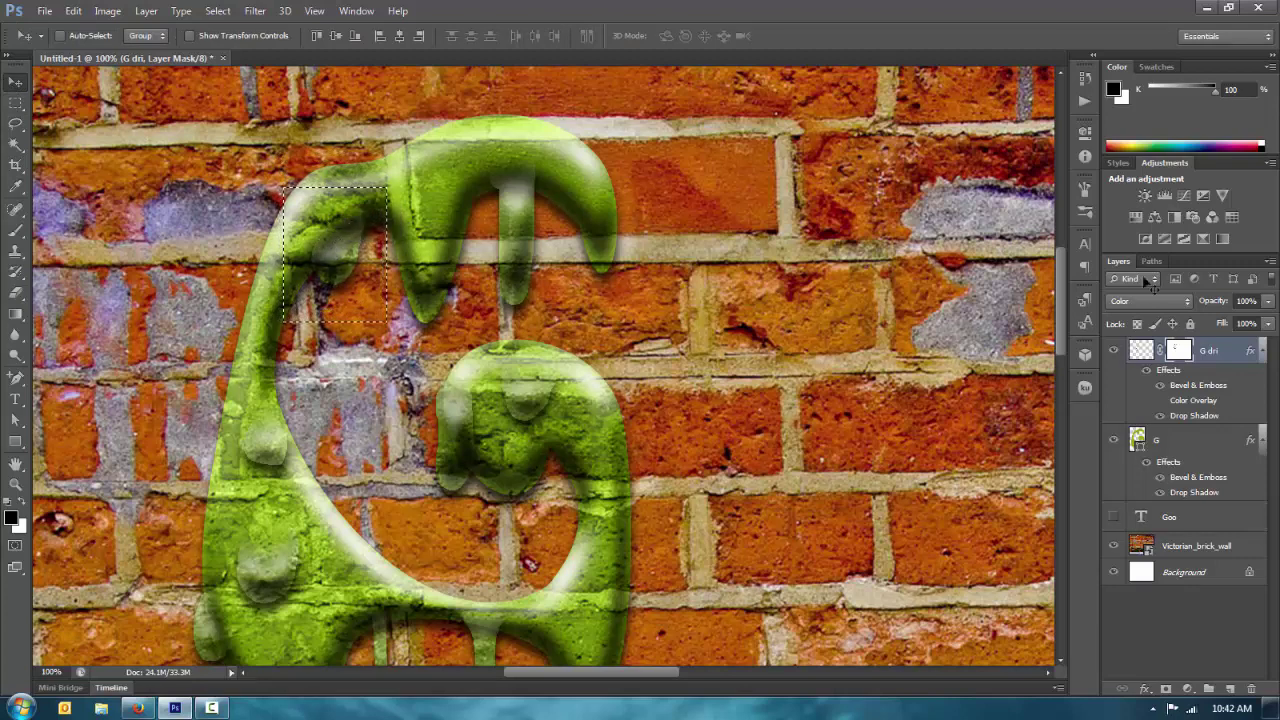
{"action": "left_click", "coordinate": [1140, 352]}
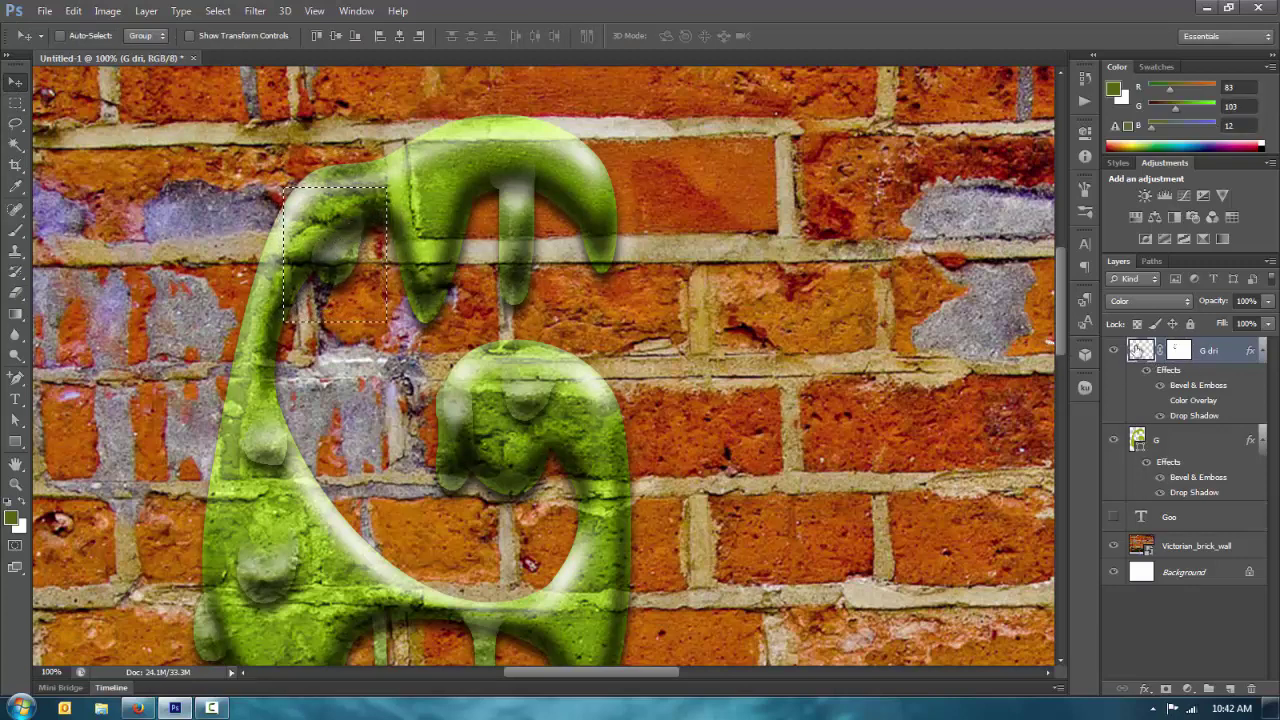
{"action": "left_click_drag", "start_coordinate": [336, 270], "coordinate": [410, 193]}
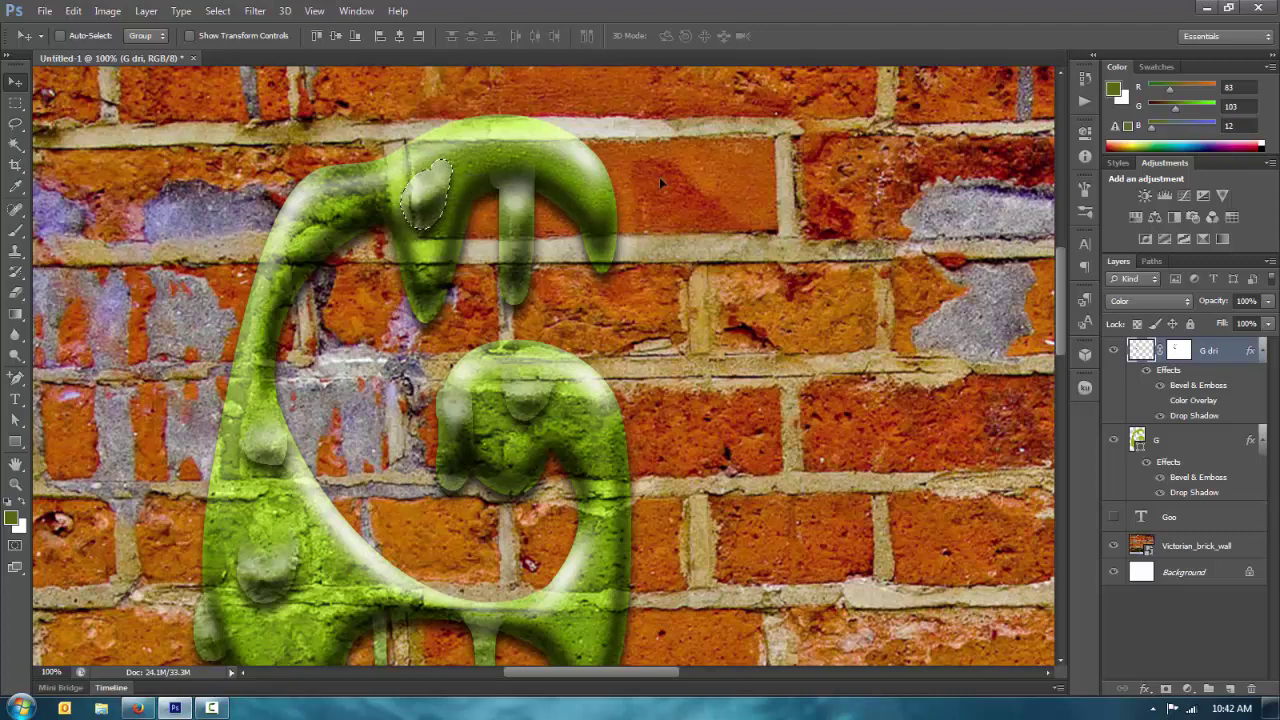
Deselect the moved drip and use the Brush on the G dri layer mask to blend its upper edge.
{"action": "left_click", "coordinate": [1180, 350]}
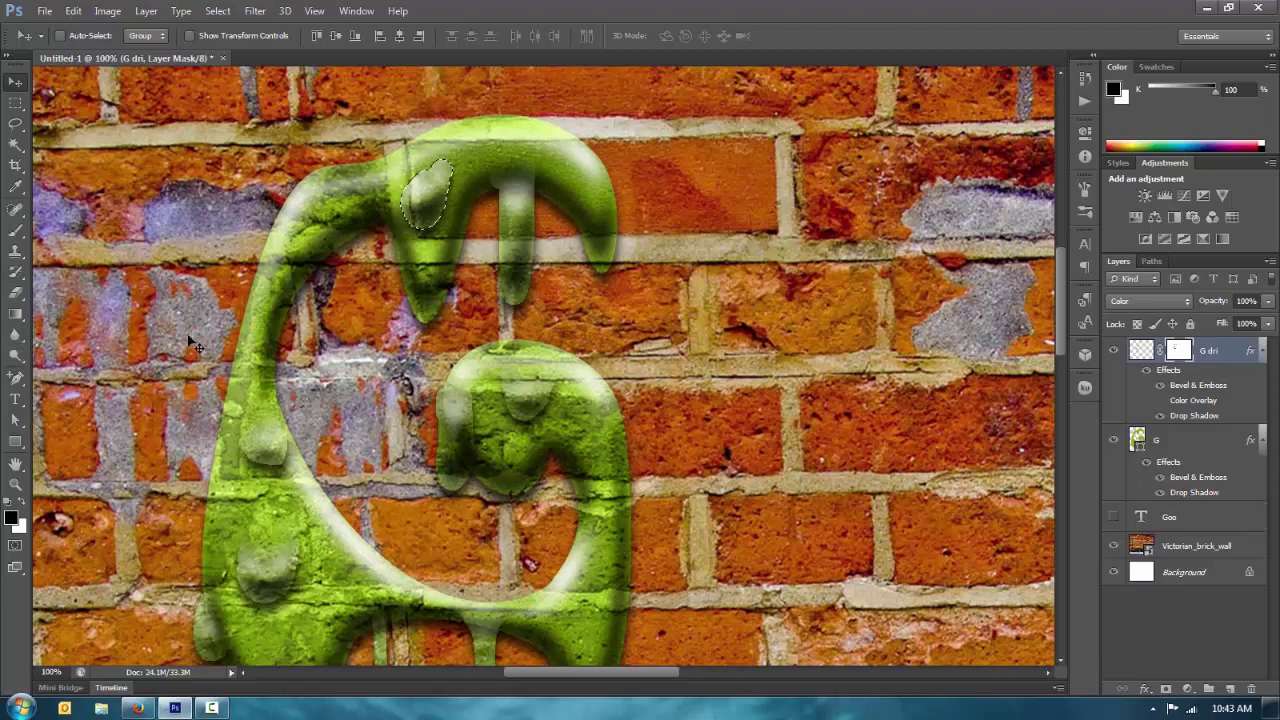
{"action": "key", "text": "ctrl+d"}
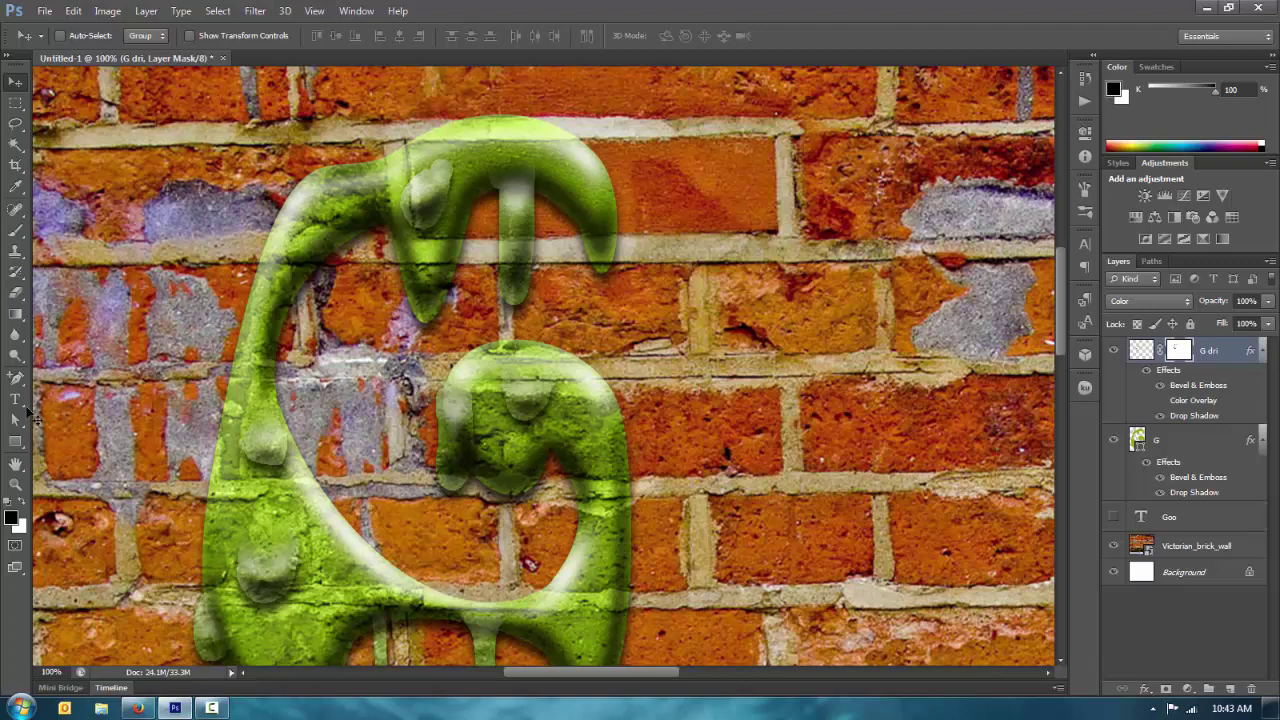
{"action": "key", "text": "b"}
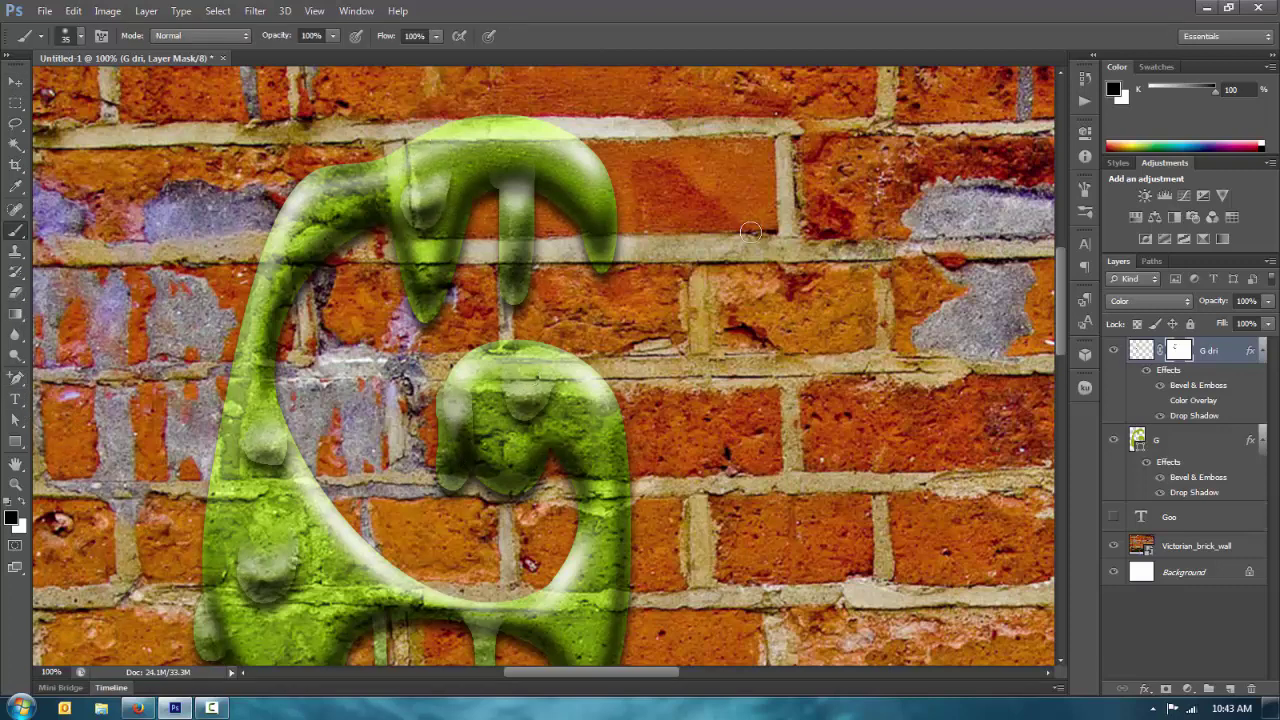
Show the Goo text layer again and lower its opacity to 16% as a tracing guide.
{"action": "left_click_drag", "start_coordinate": [288, 413], "coordinate": [312, 197]}
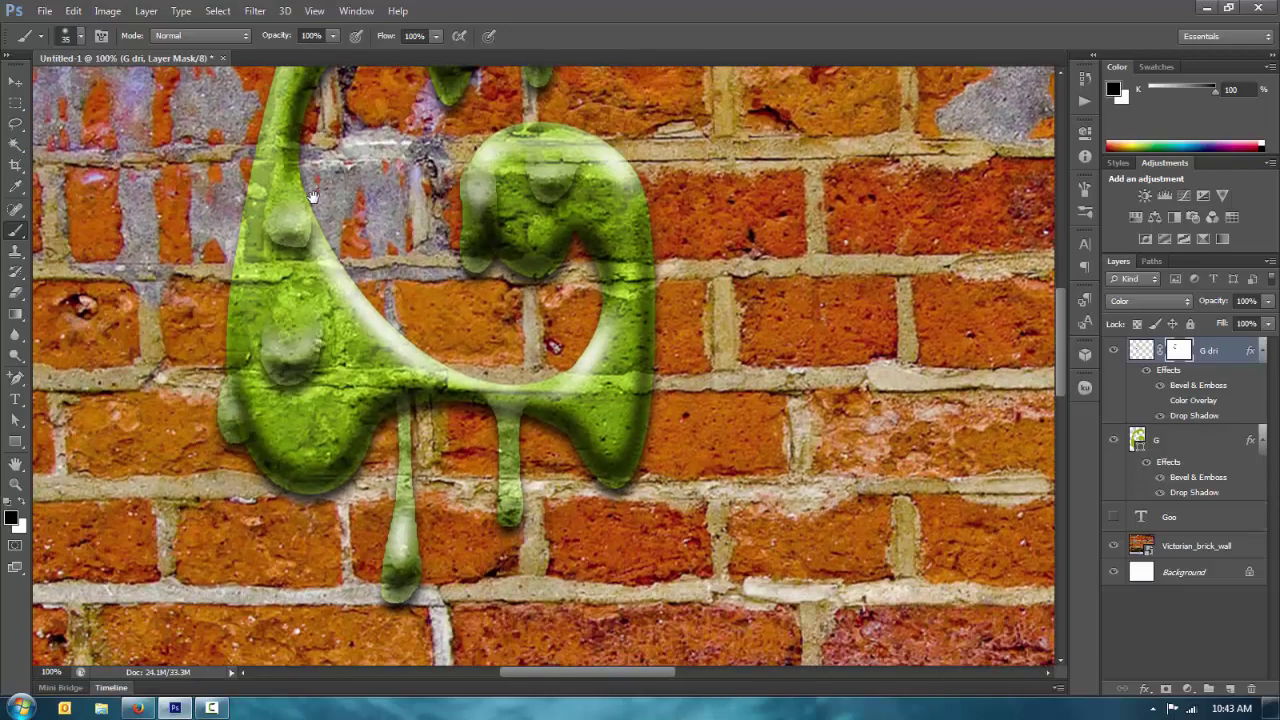
{"action": "key", "text": "ctrl+minus"}
{"action": "key", "text": "ctrl+minus"}
{"action": "key", "text": "ctrl+minus"}
{"action": "key", "text": "ctrl+minus"}
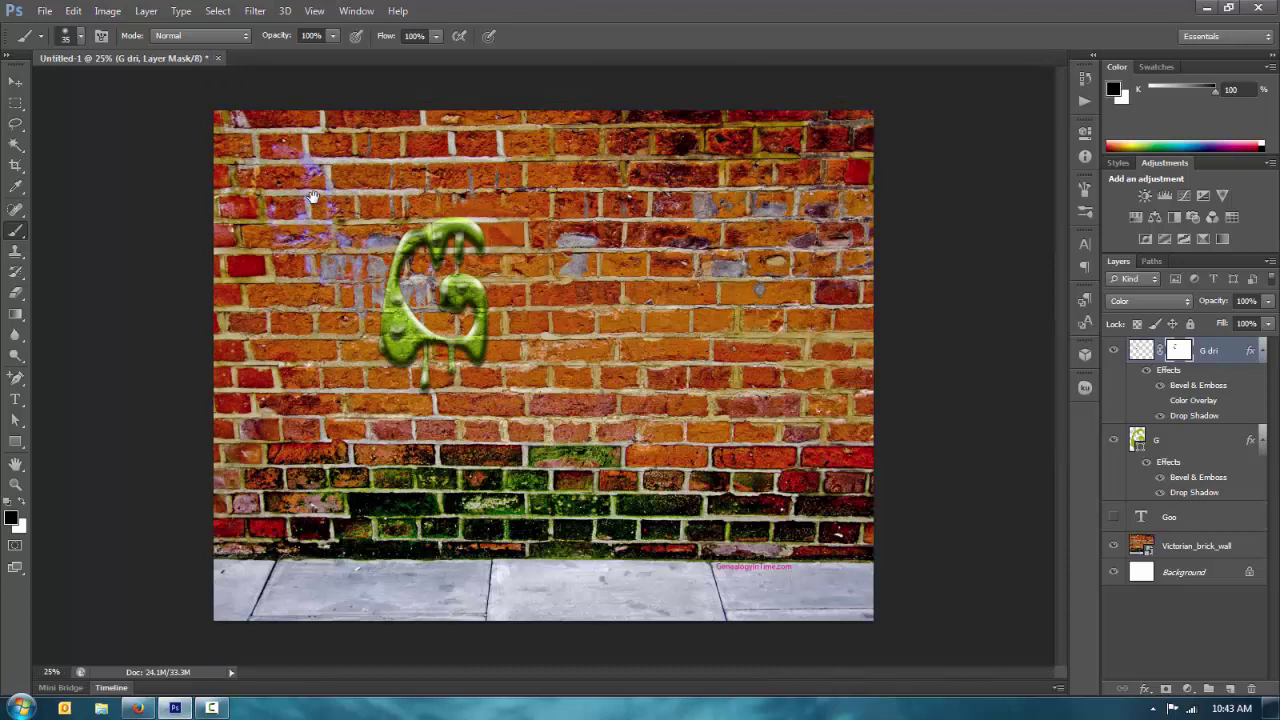
{"action": "left_click", "coordinate": [1112, 518]}
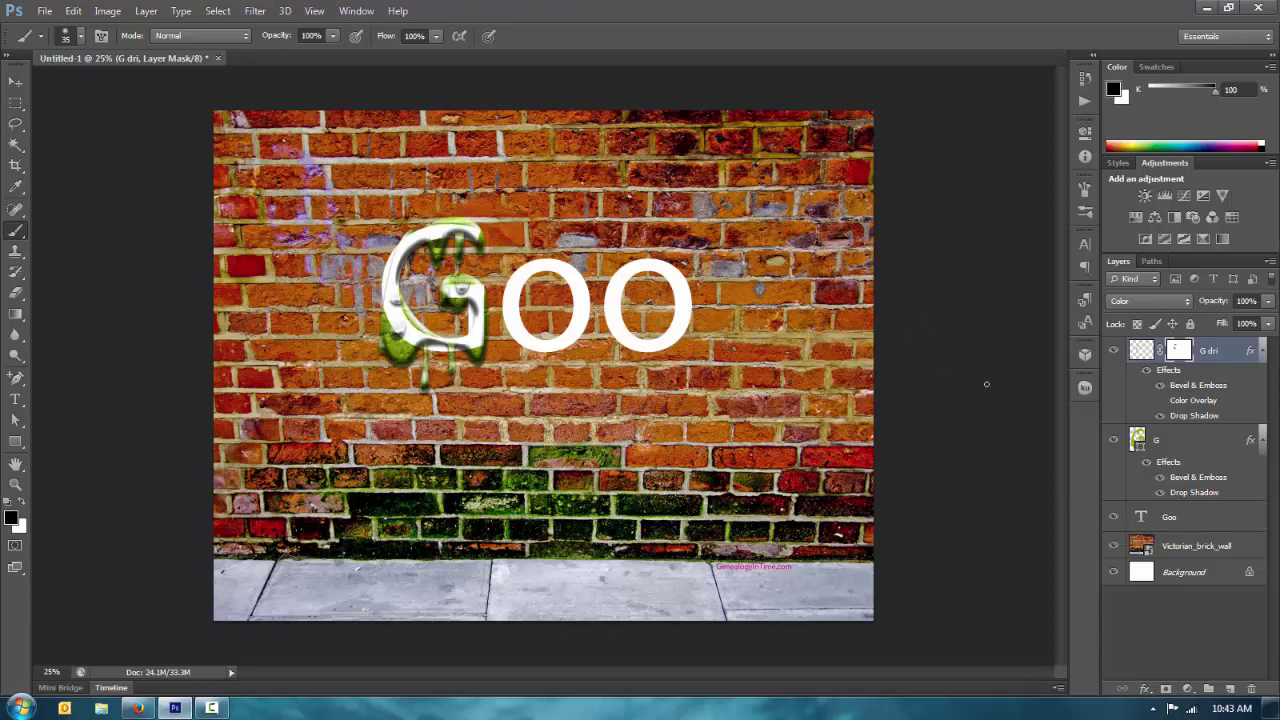
{"action": "left_click", "coordinate": [1189, 520]}
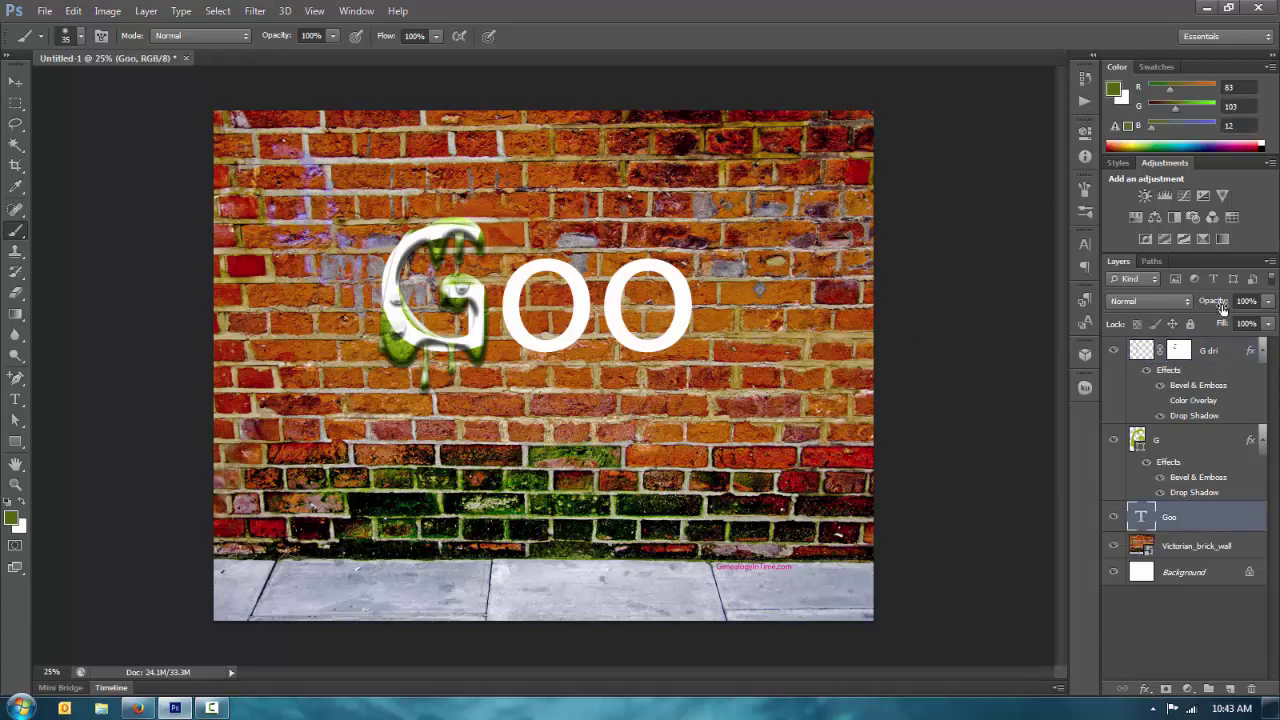
{"action": "left_click_drag", "start_coordinate": [1221, 306], "coordinate": [1155, 305]}
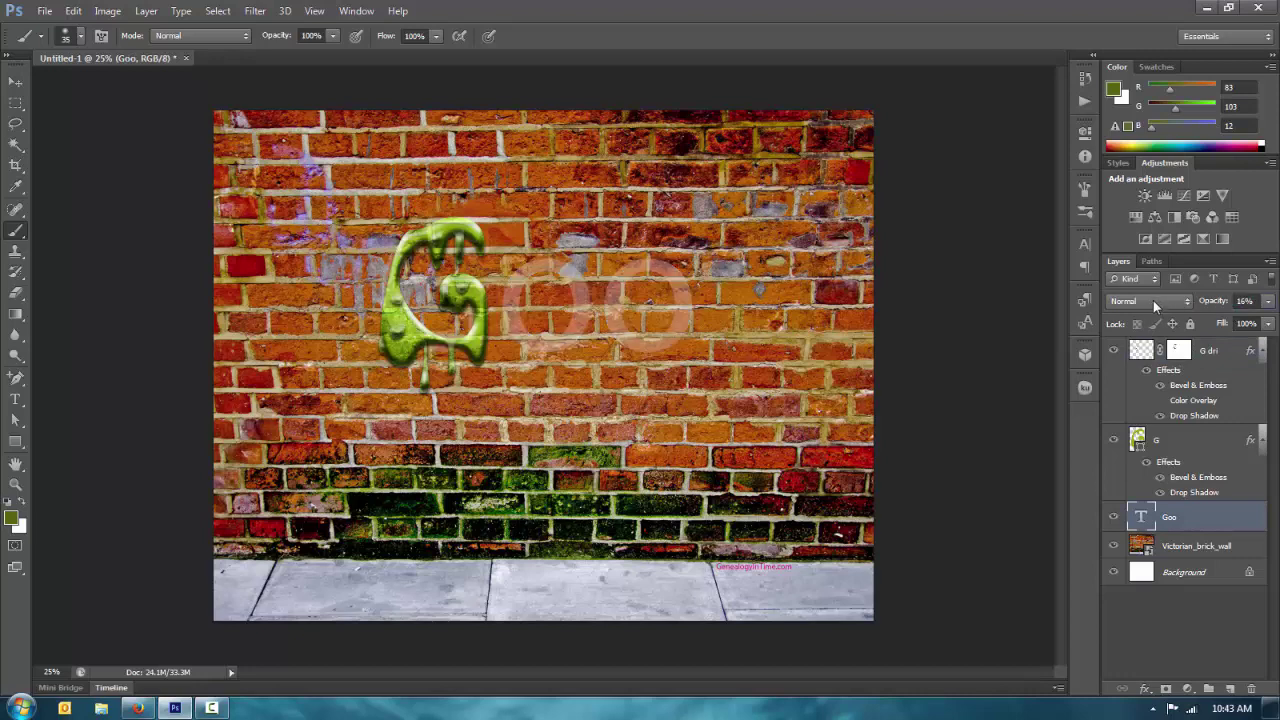
Choose a hard round brush and enlarge it to size 70 for painting the remaining letters.
{"action": "key", "text": "ctrl+plus"}
{"action": "key", "text": "ctrl+plus"}
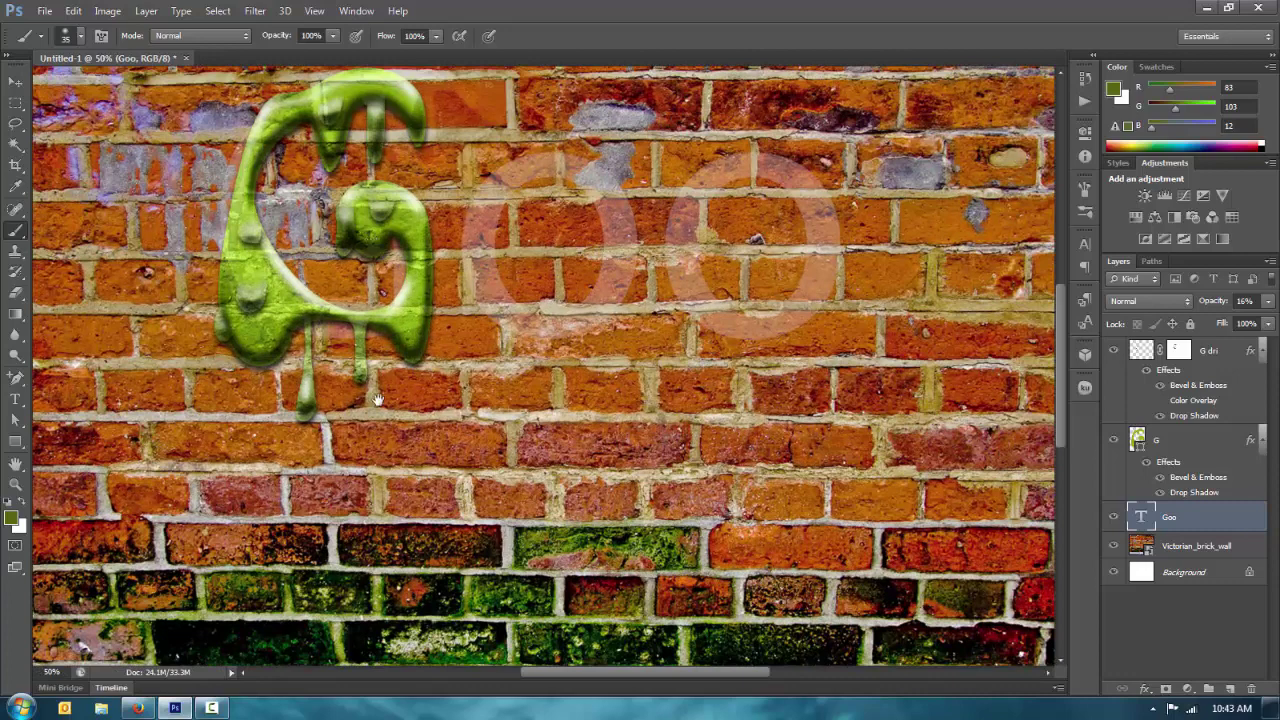
{"action": "scroll", "coordinate": [377, 416], "scroll_direction": "up", "scroll_amount": 4}
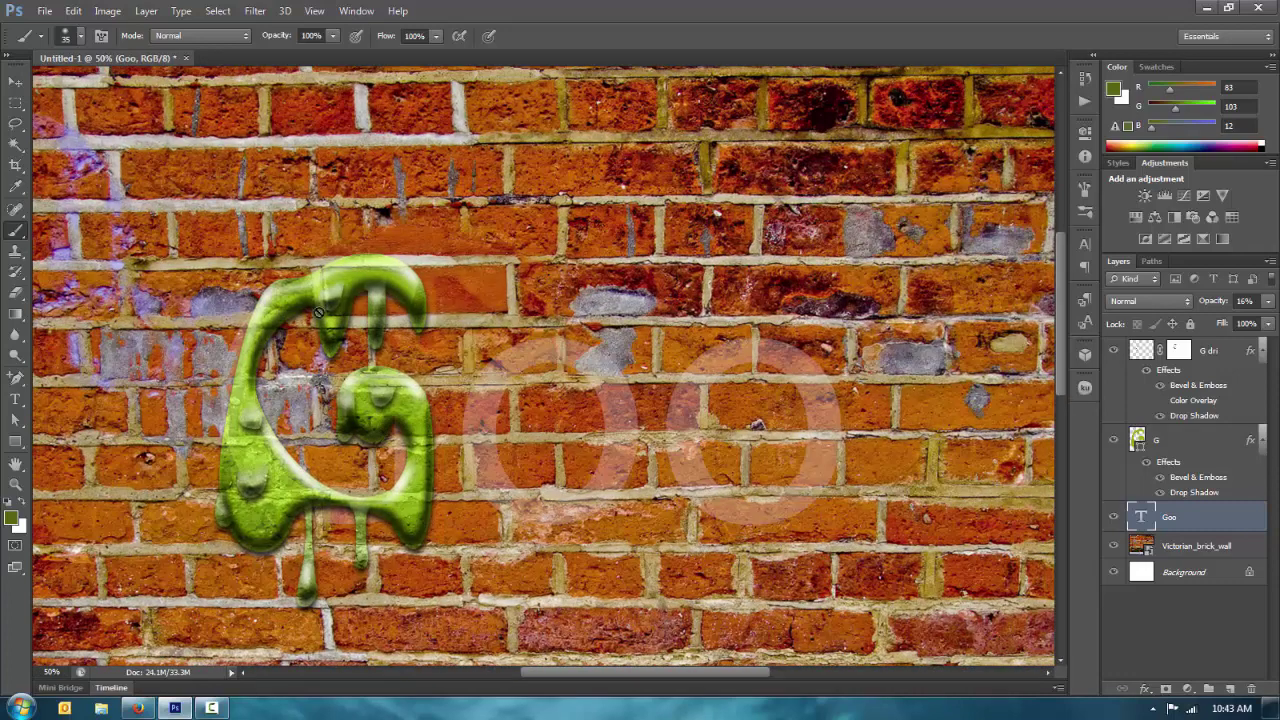
{"action": "left_click", "coordinate": [80, 37]}
{"action": "left_click", "coordinate": [78, 162]}
{"action": "key", "text": "Return"}
{"action": "left_click", "coordinate": [1140, 350]}
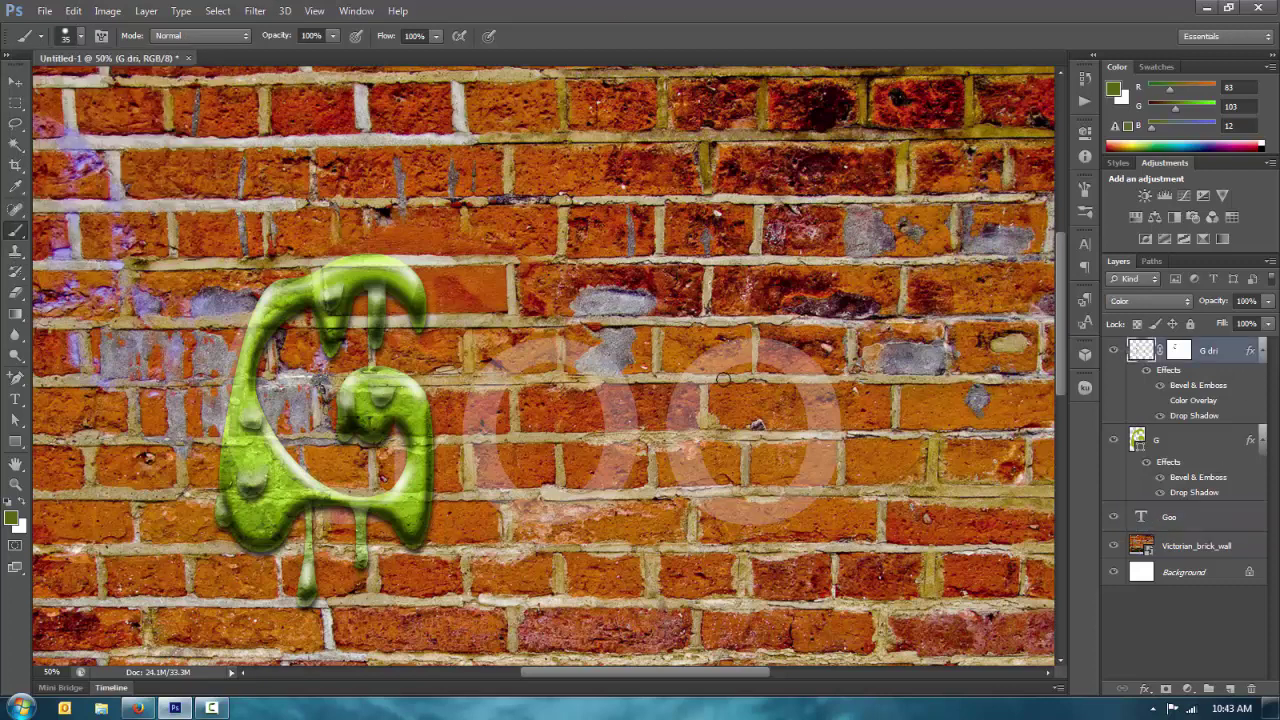
{"action": "key", "text": "bracketright"}
{"action": "key", "text": "bracketright"}
{"action": "key", "text": "bracketright"}
{"action": "key", "text": "bracketright"}
{"action": "key", "text": "bracketright"}
Create a new layer between the G dri and G layers and name it "o o".
{"action": "left_click", "coordinate": [1230, 689]}
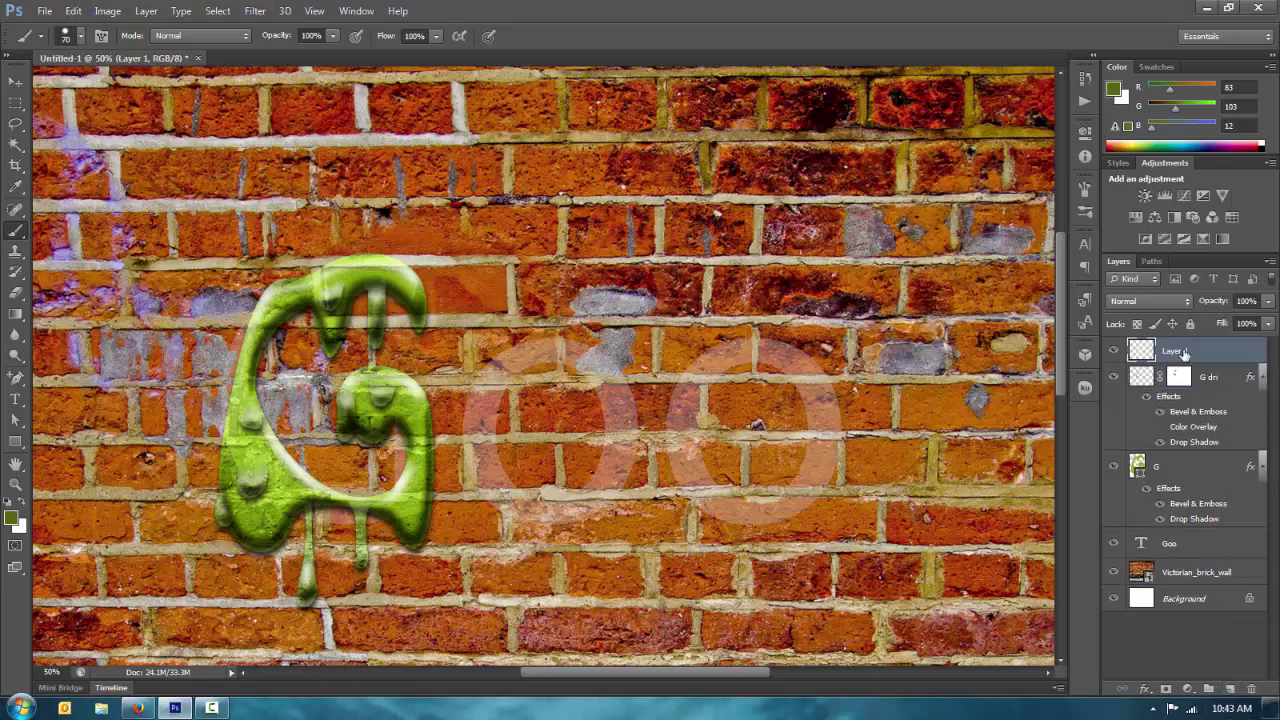
{"action": "left_click_drag", "start_coordinate": [1180, 350], "coordinate": [1180, 453]}
{"action": "double_click", "coordinate": [1172, 439]}
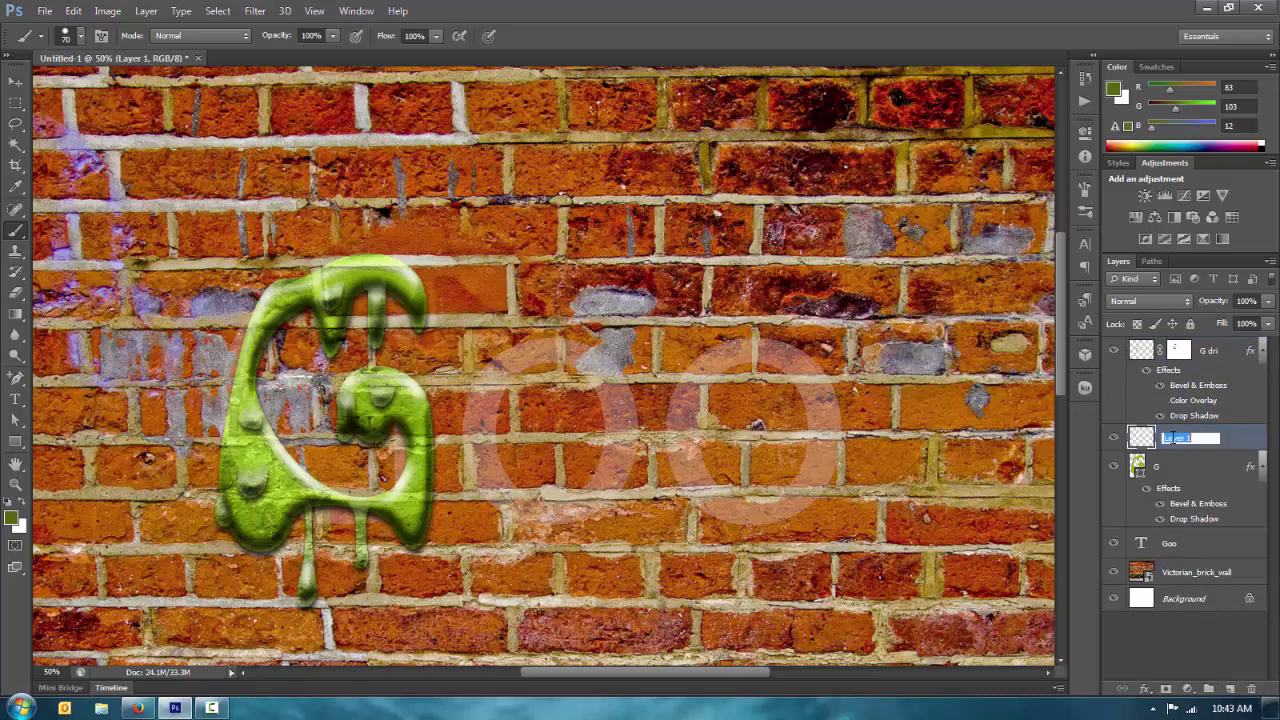
{"action": "type", "text": "d"}
{"action": "type", "text": " o"}
Copy the layer style of the G dri layer and paste it onto the "o o" layer.
{"action": "left_click", "coordinate": [1252, 389]}
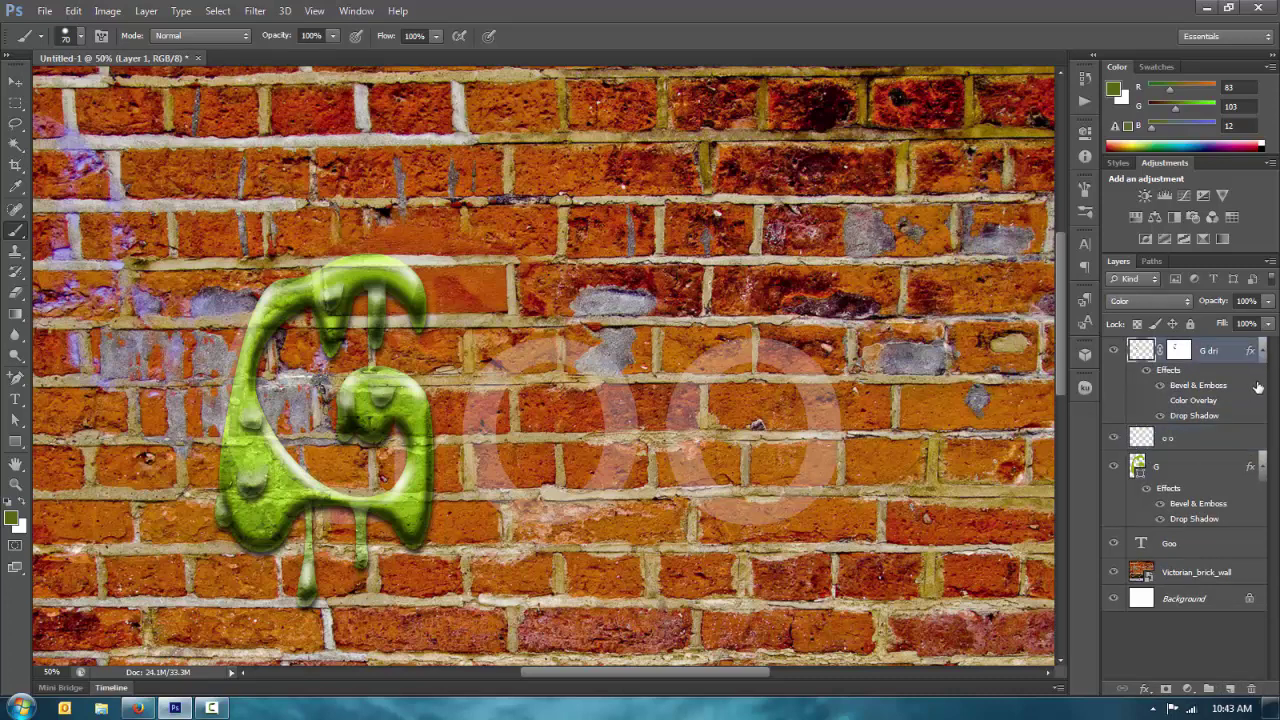
{"action": "right_click", "coordinate": [1242, 394]}
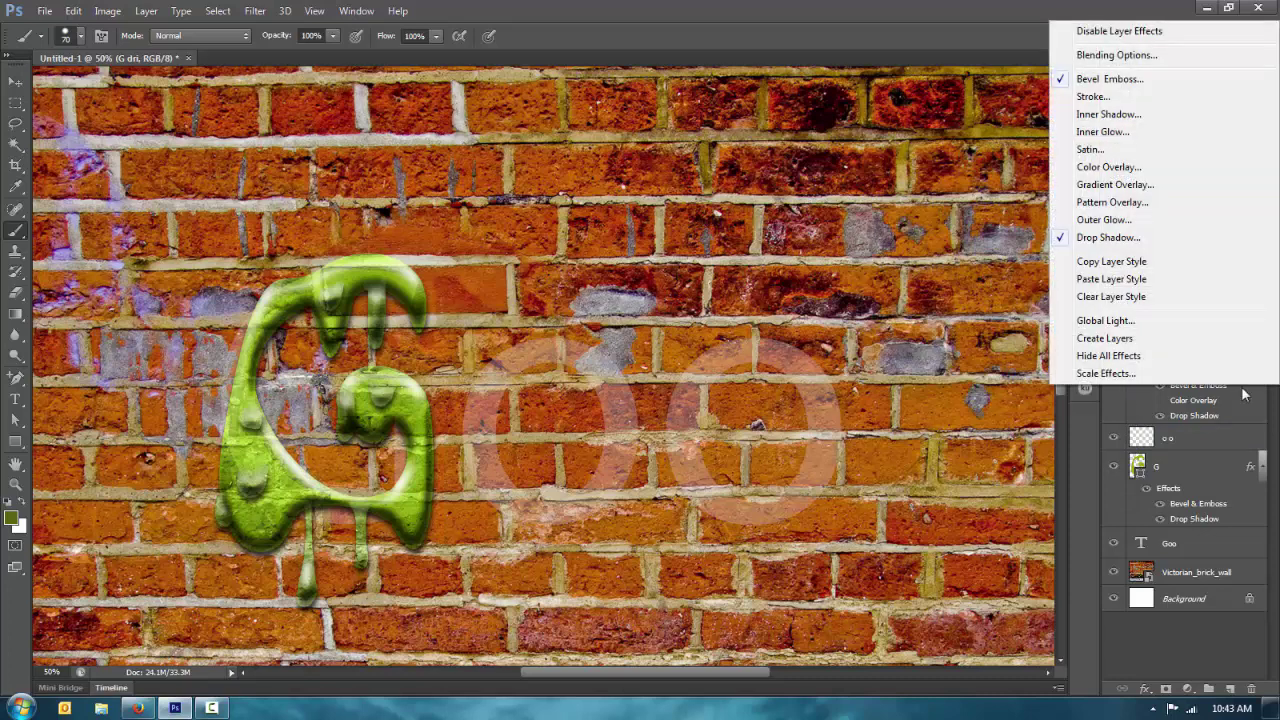
{"action": "left_click", "coordinate": [1104, 261]}
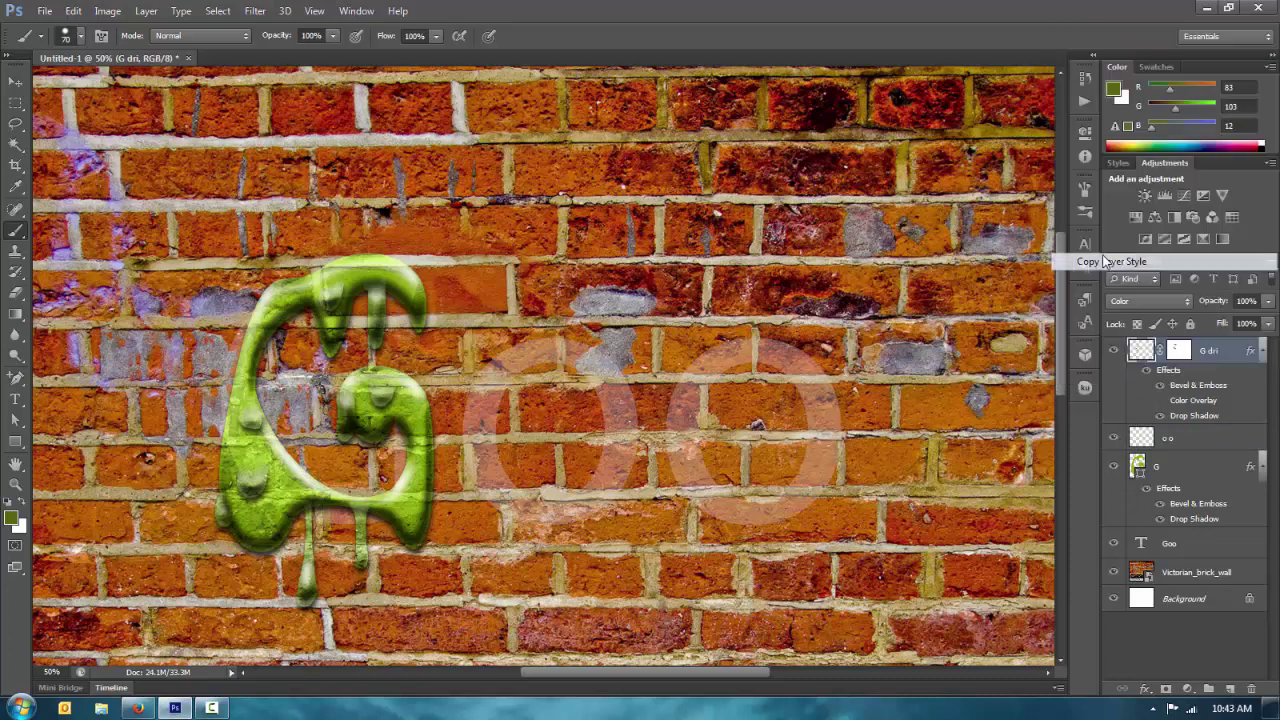
{"action": "left_click", "coordinate": [1217, 440]}
{"action": "right_click", "coordinate": [1217, 440]}
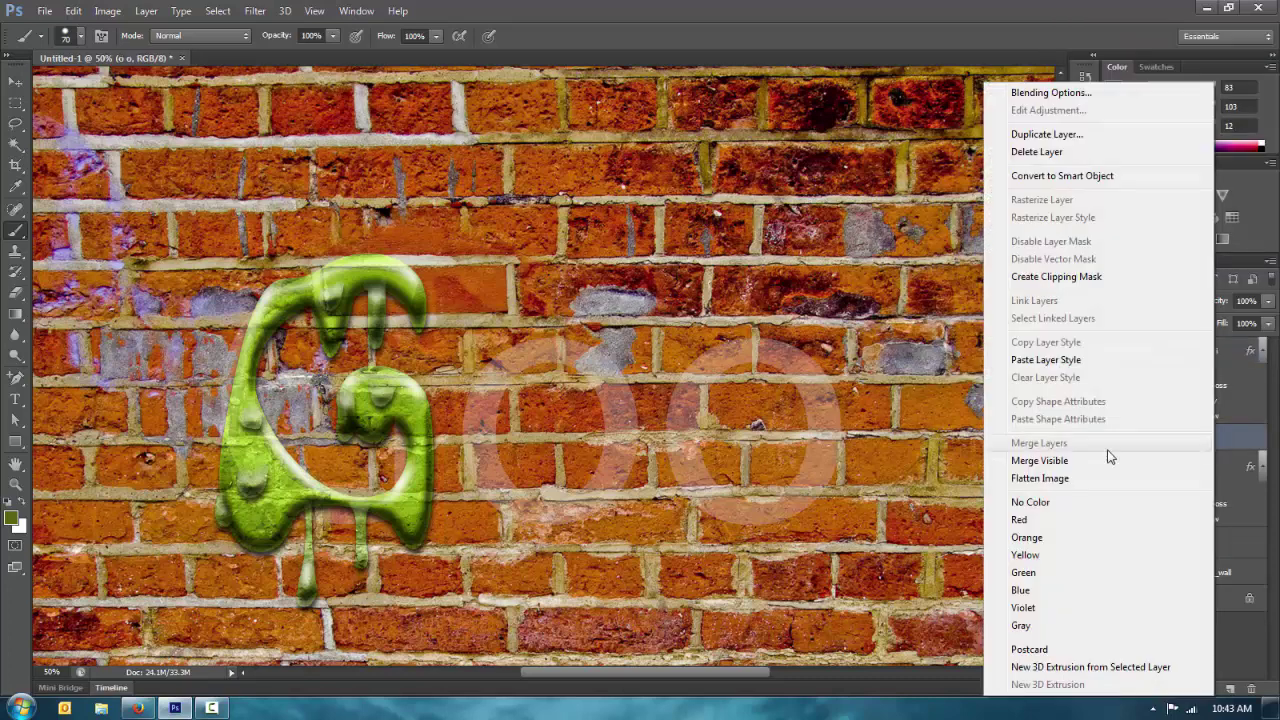
{"action": "left_click", "coordinate": [1046, 360]}
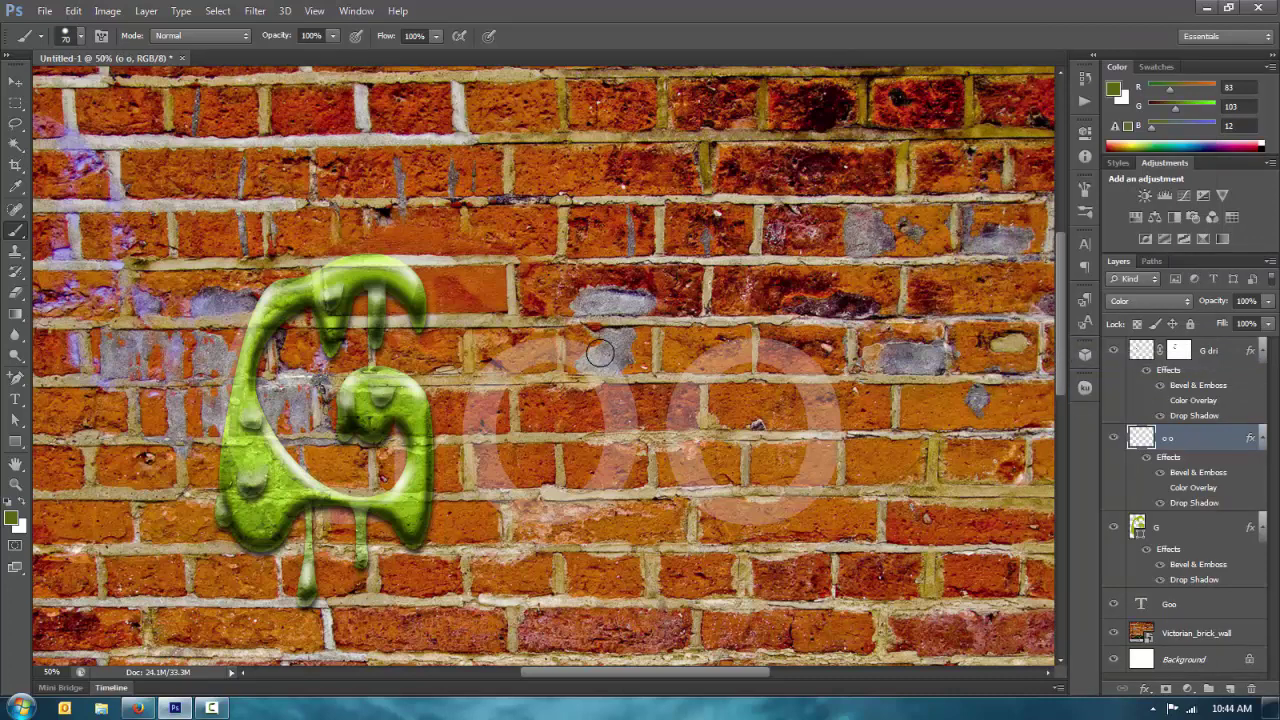
Paint the first o over the faded text guide and thicken its left side with a stroke that runs down into a drip.
{"action": "mouse_move", "coordinate": [553, 368]}
{"action": "left_mouse_down"}
{"action": "mouse_move", "coordinate": [497, 383]}
{"action": "mouse_move", "coordinate": [484, 449]}
{"action": "mouse_move", "coordinate": [495, 483]}
{"action": "mouse_move", "coordinate": [540, 519]}
{"action": "mouse_move", "coordinate": [554, 510]}
{"action": "mouse_move", "coordinate": [523, 501]}
{"action": "mouse_move", "coordinate": [575, 503]}
{"action": "mouse_move", "coordinate": [597, 481]}
{"action": "mouse_move", "coordinate": [616, 414]}
{"action": "mouse_move", "coordinate": [603, 378]}
{"action": "mouse_move", "coordinate": [531, 362]}
{"action": "left_mouse_up"}
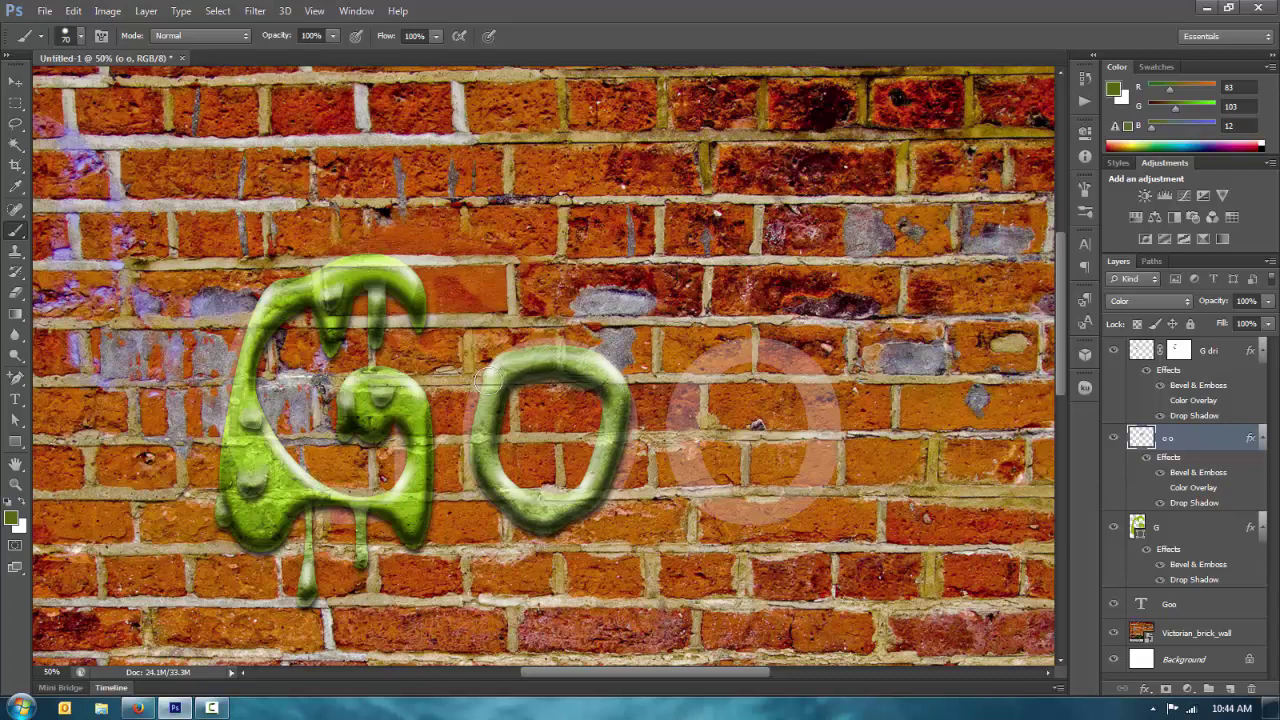
{"action": "mouse_move", "coordinate": [488, 376]}
{"action": "left_mouse_down"}
{"action": "mouse_move", "coordinate": [475, 468]}
{"action": "mouse_move", "coordinate": [492, 540]}
{"action": "left_mouse_up"}
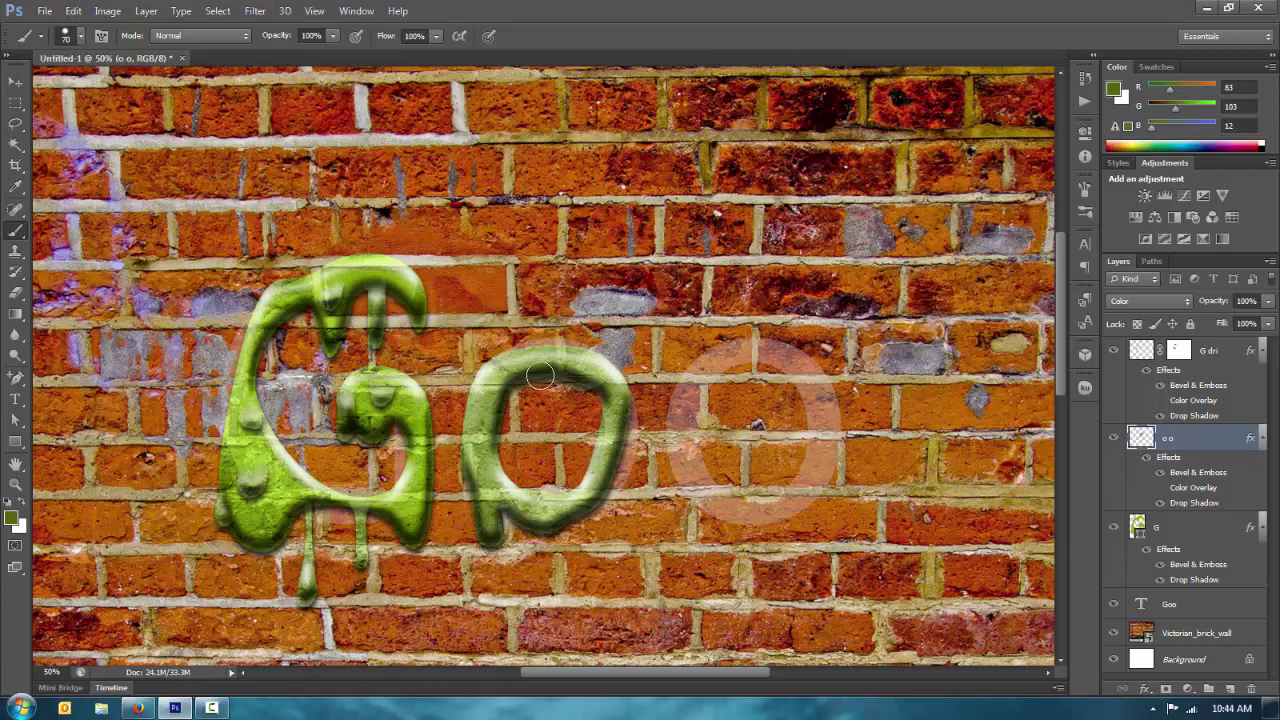
{"action": "left_click_drag", "start_coordinate": [540, 375], "coordinate": [543, 391]}
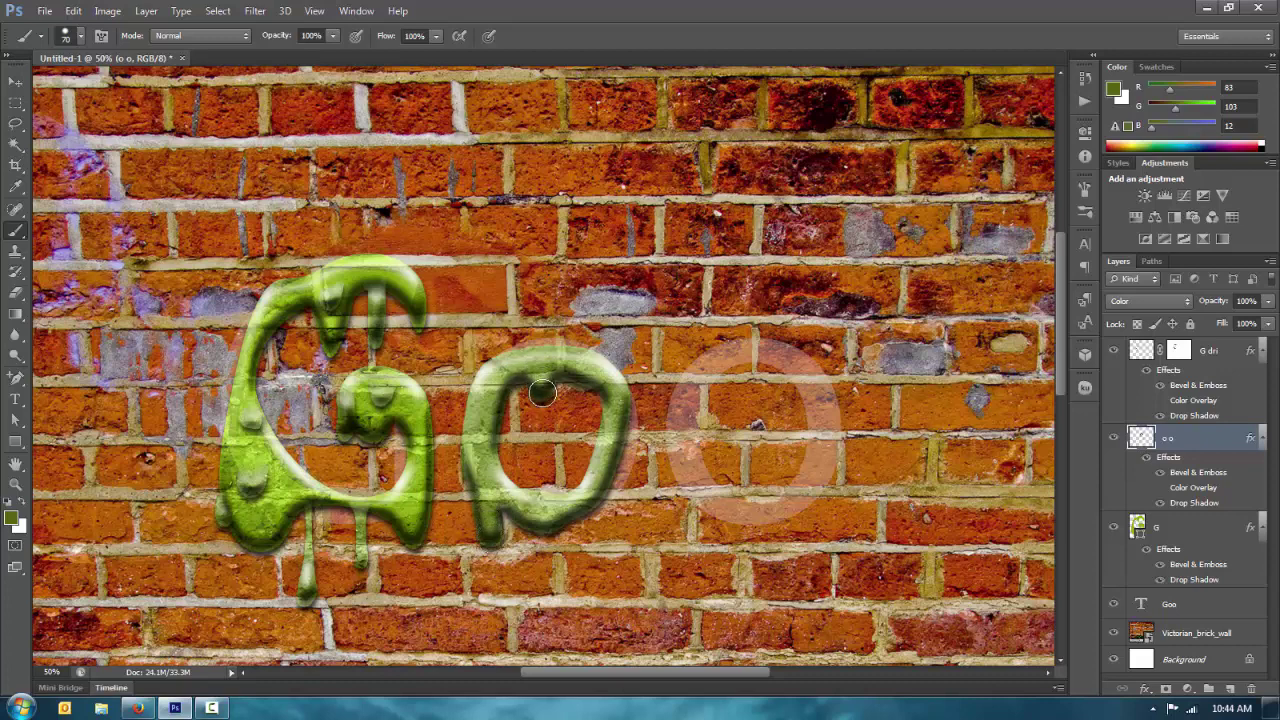
{"action": "left_click", "coordinate": [620, 378]}
Change the fill colour of the G shape layer to the brighter green #99d424.
{"action": "left_click", "coordinate": [1140, 527]}
{"action": "double_click", "coordinate": [1137, 527]}
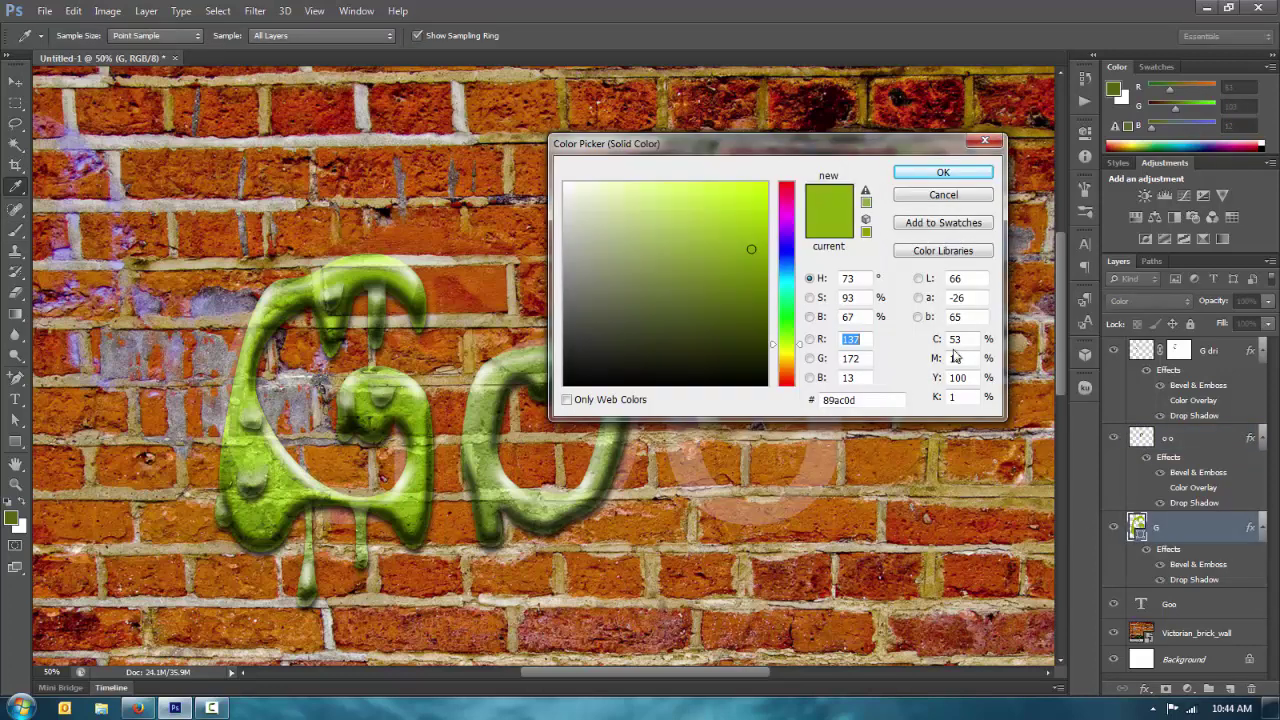
{"action": "left_click", "coordinate": [867, 203]}
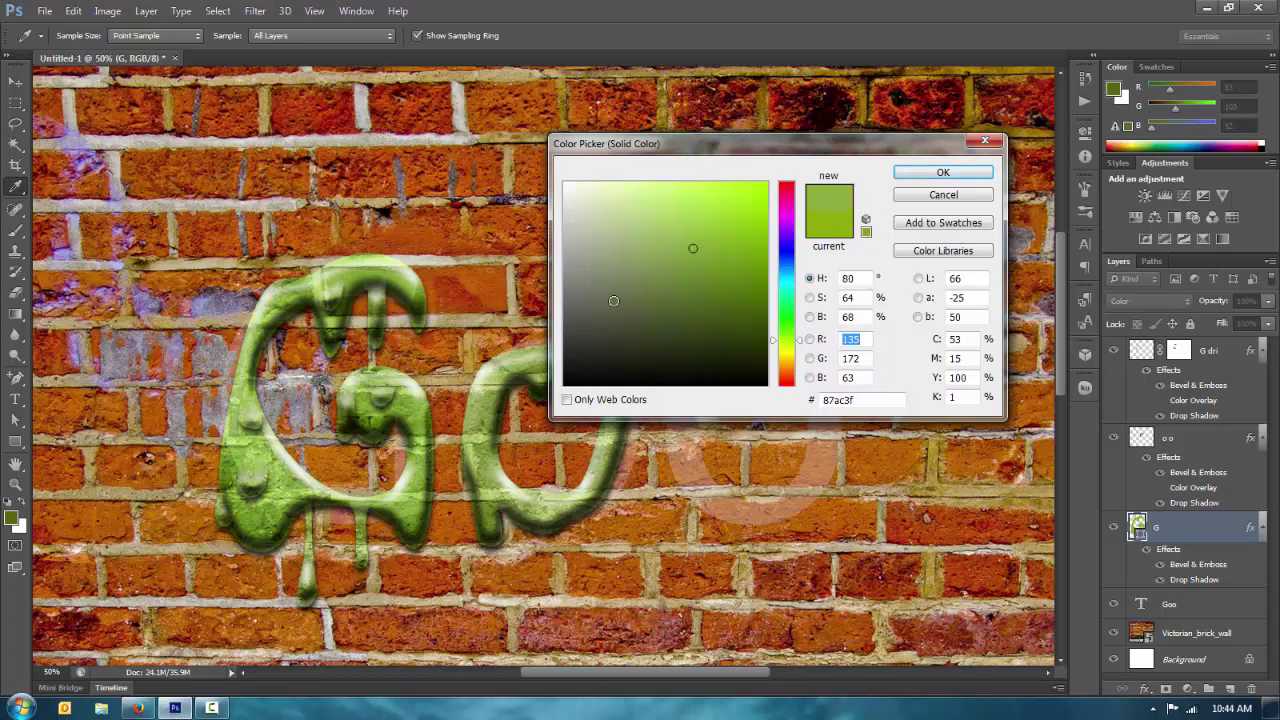
{"action": "left_click", "coordinate": [729, 210]}
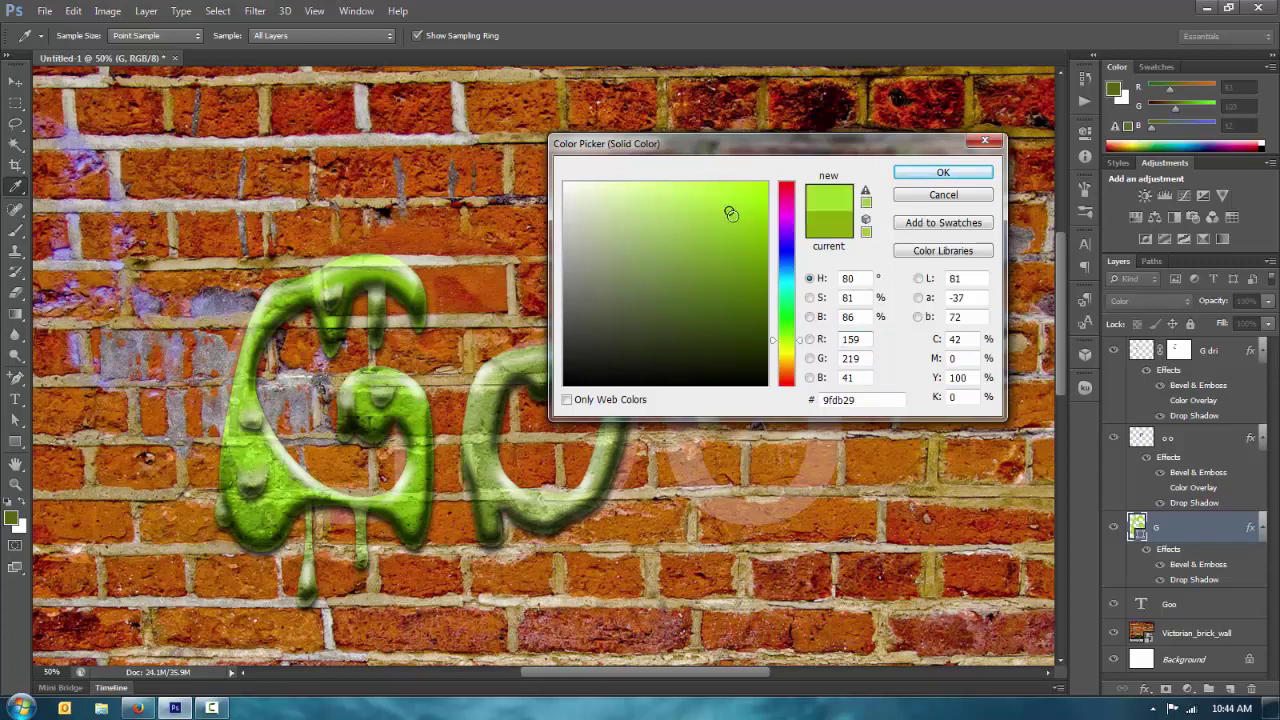
{"action": "left_click_drag", "start_coordinate": [731, 213], "coordinate": [733, 216]}
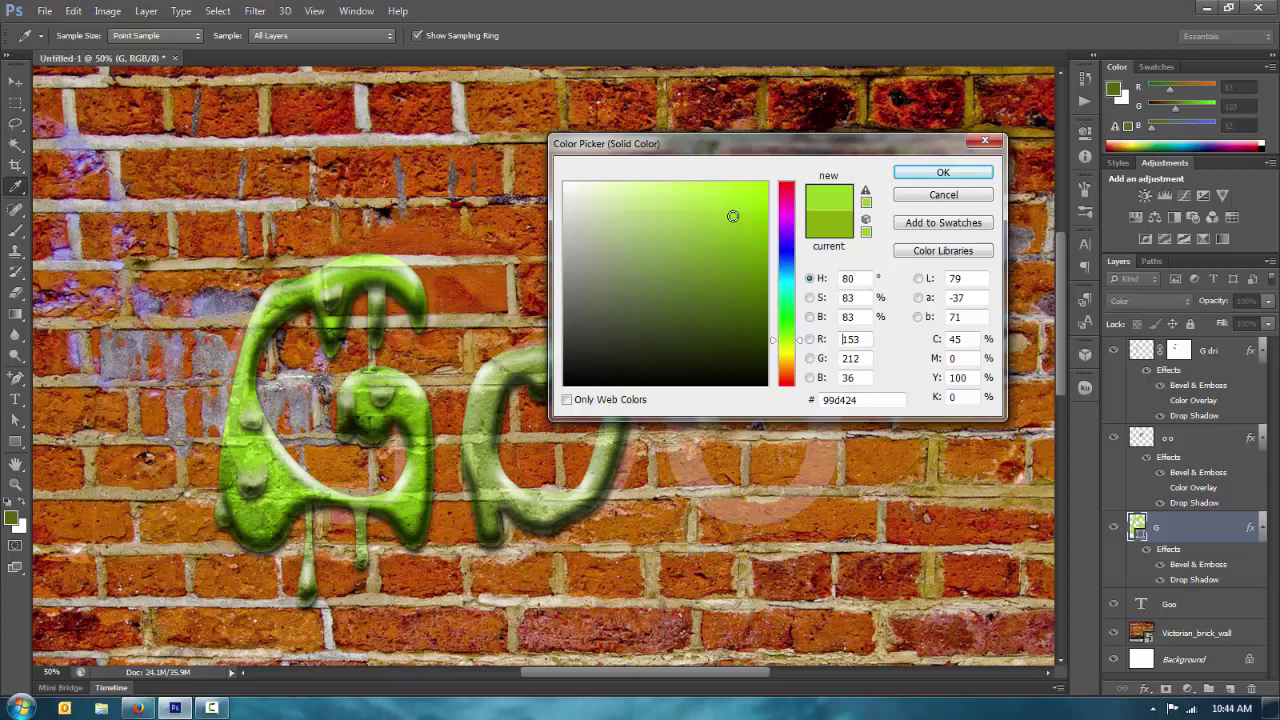
Save the G's new fill green as a swatch, accept the fill, and make that swatch the foreground colour.
{"action": "left_click", "coordinate": [942, 222]}
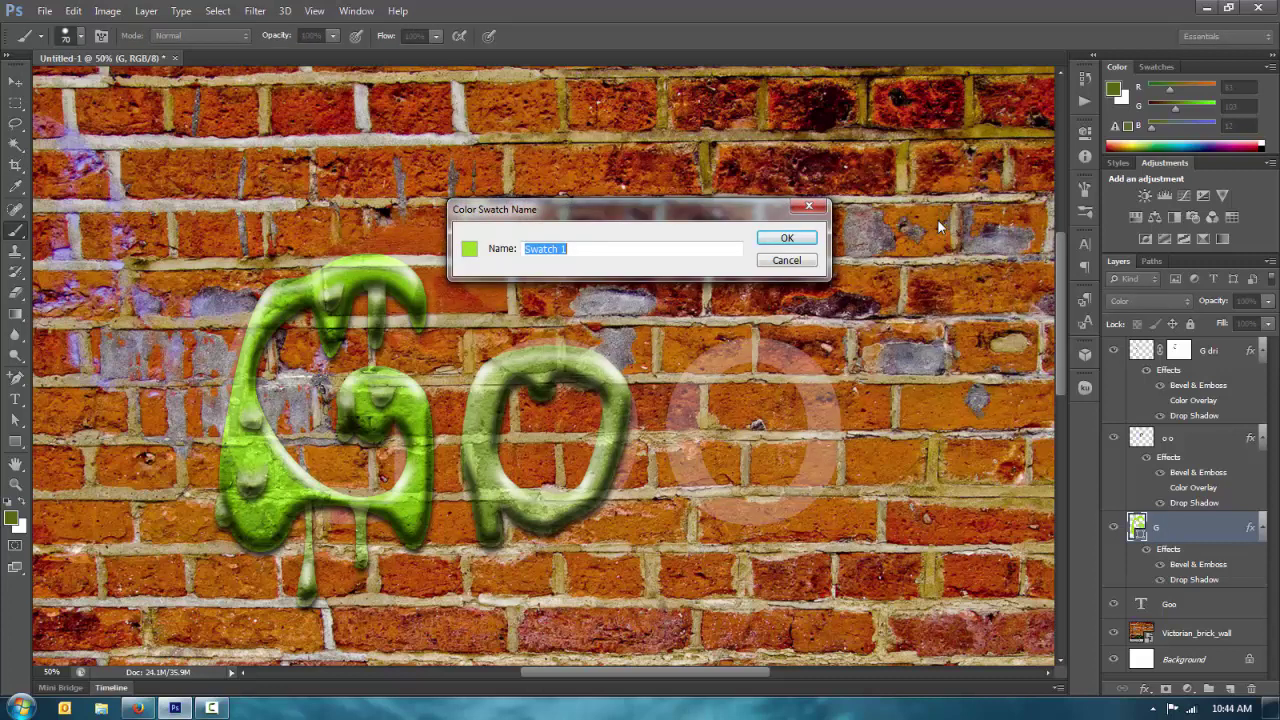
{"action": "key", "text": "BackSpace"}
{"action": "left_click", "coordinate": [790, 245]}
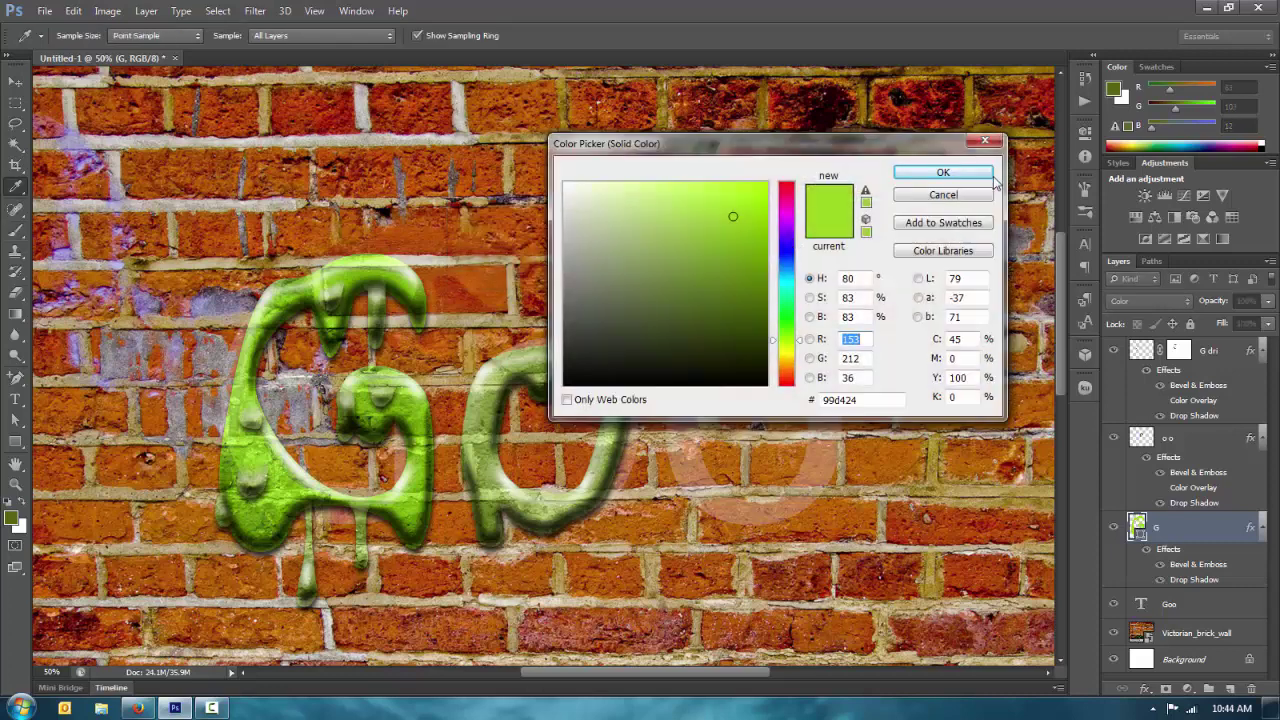
{"action": "left_click", "coordinate": [982, 178]}
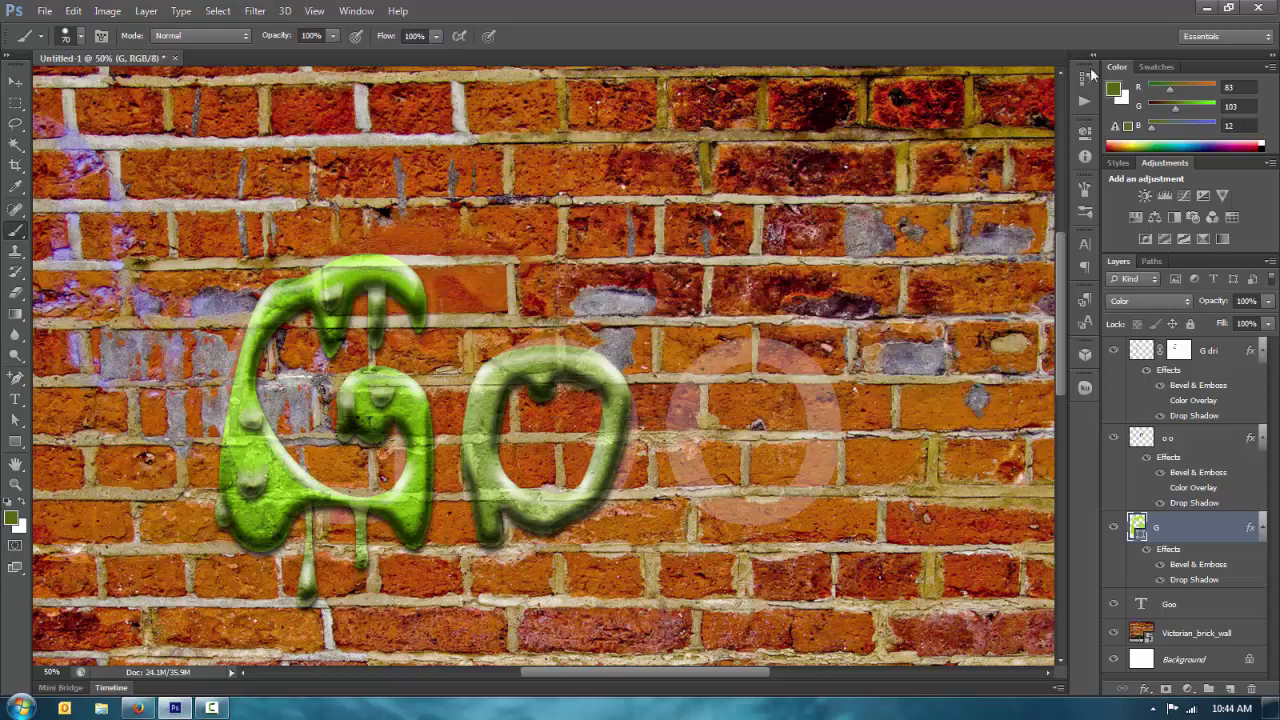
{"action": "left_click", "coordinate": [1162, 65]}
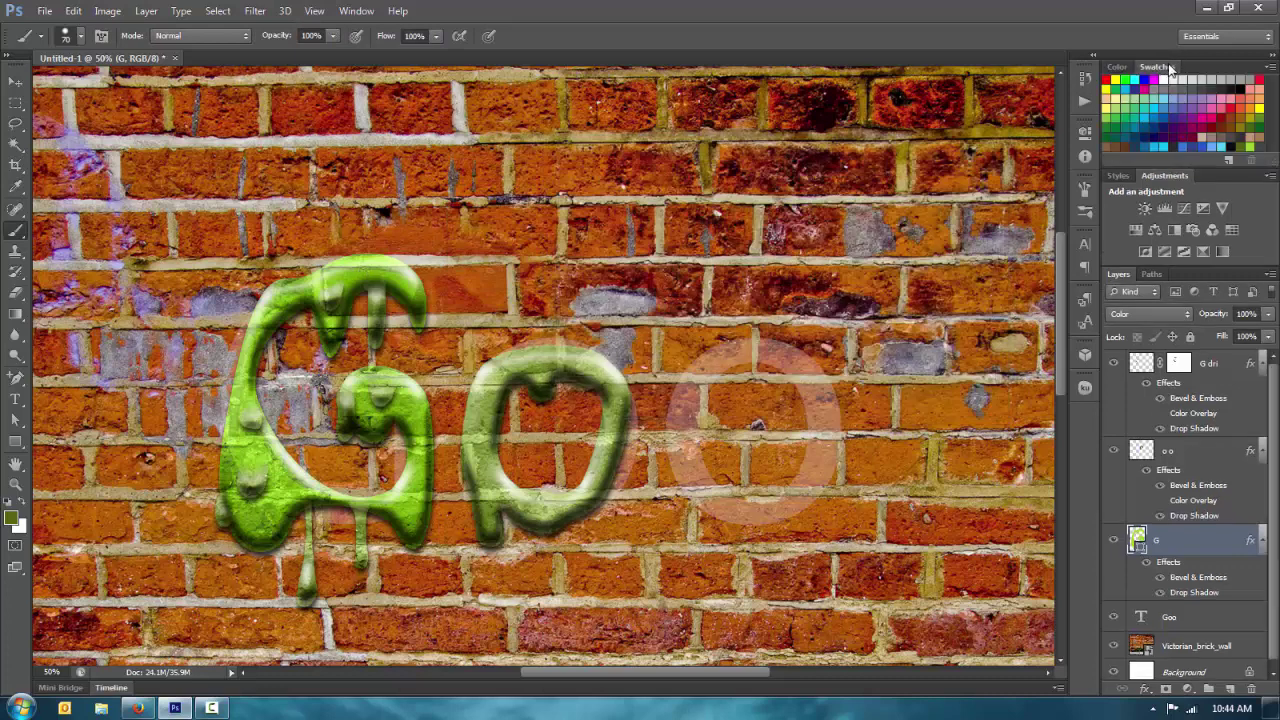
{"action": "left_click", "coordinate": [1249, 145]}
Select the painted first o on the "o o" layer with the Magic Wand.
{"action": "left_click", "coordinate": [15, 143]}
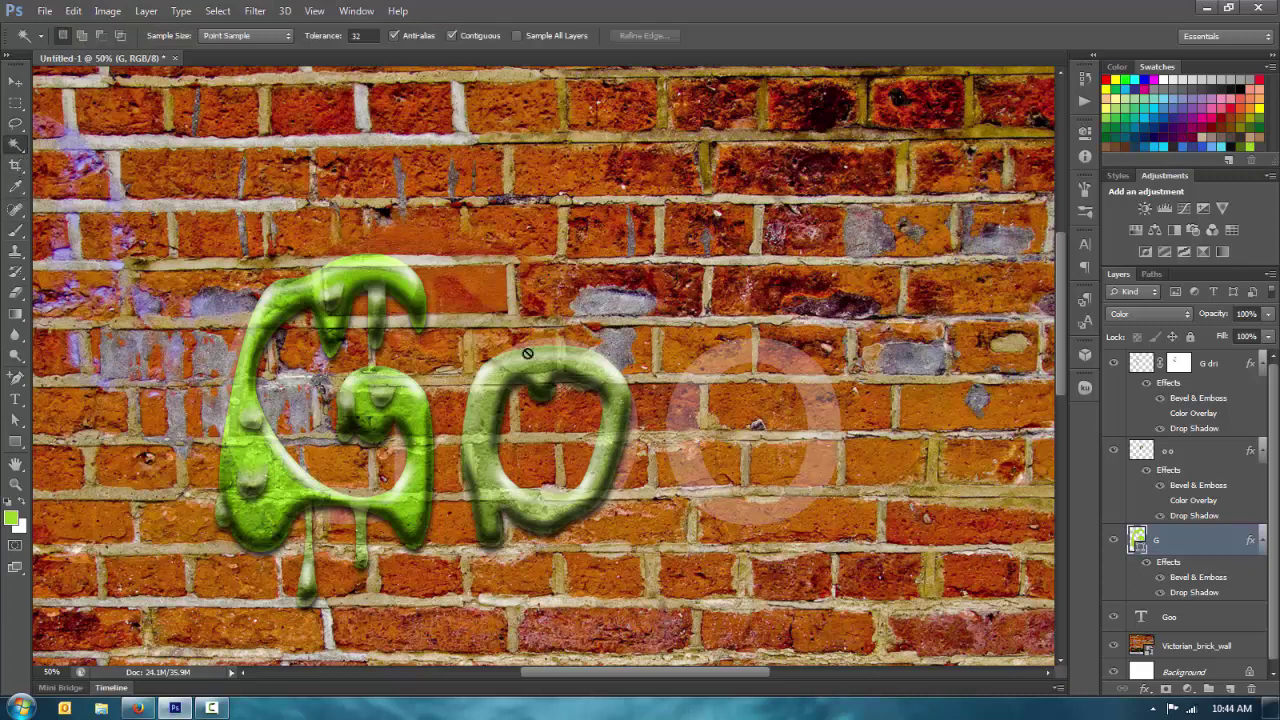
{"action": "left_click", "coordinate": [541, 366]}
{"action": "left_click", "coordinate": [644, 276]}
{"action": "left_click", "coordinate": [1188, 451]}
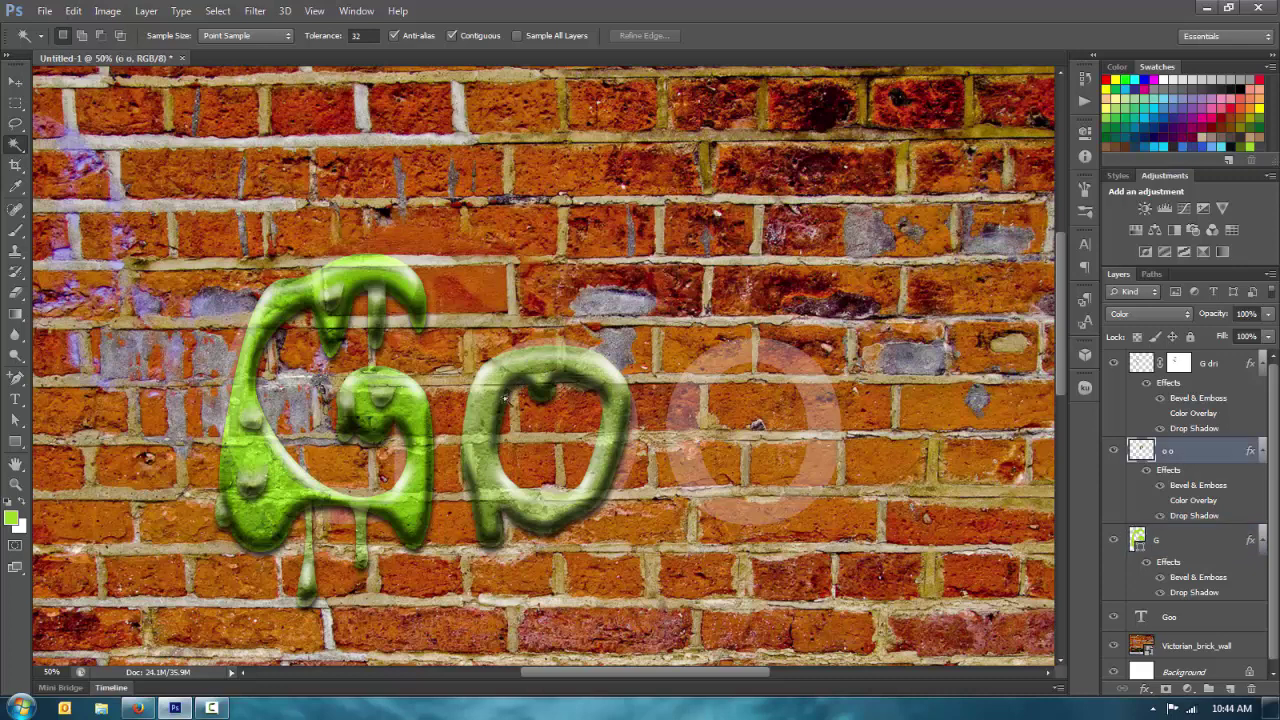
{"action": "left_click", "coordinate": [537, 368]}
Fill the selected first o with the bright green foreground colour using the Paint Bucket.
{"action": "key", "text": "g"}
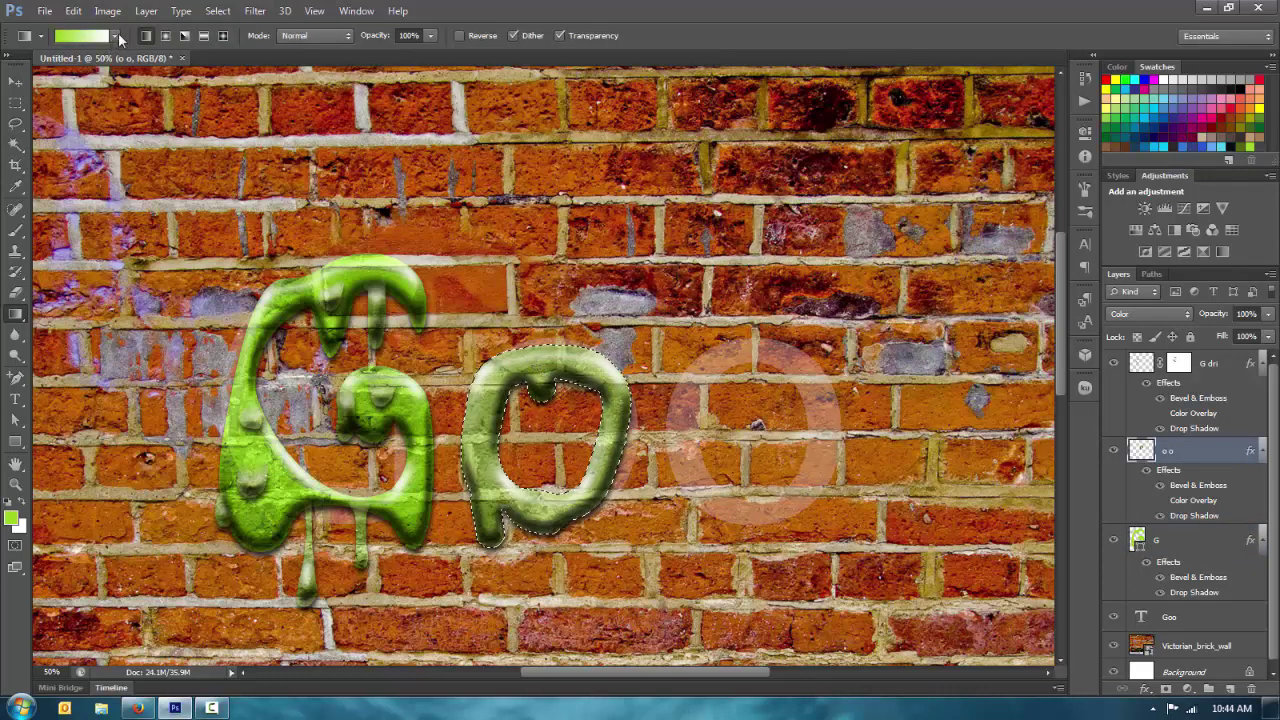
{"action": "right_click", "coordinate": [15, 314]}
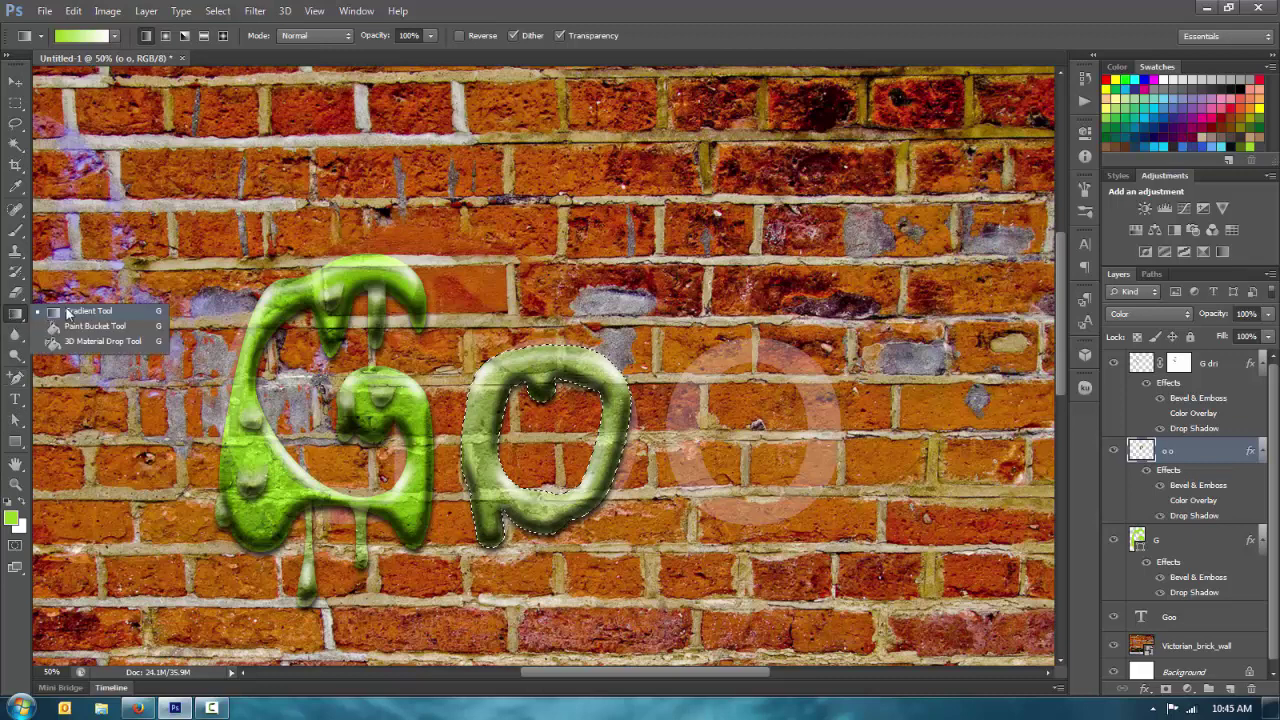
{"action": "left_click", "coordinate": [73, 330]}
{"action": "left_click", "coordinate": [548, 376]}
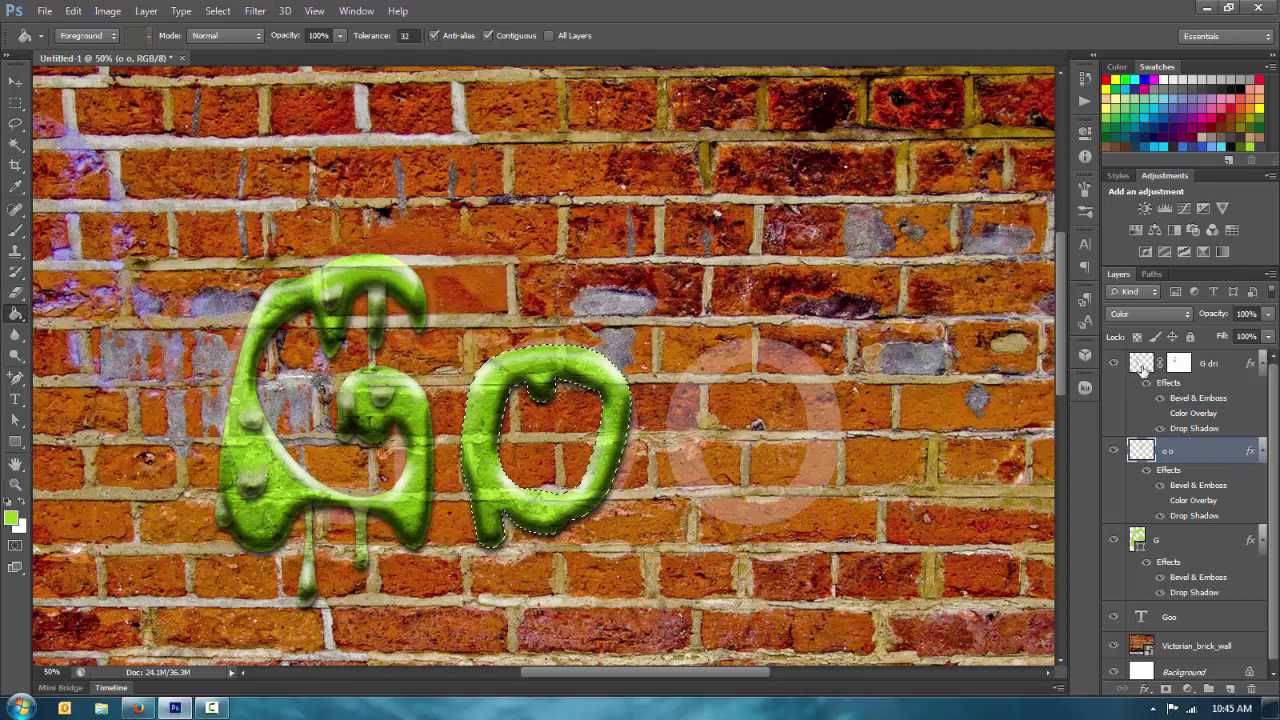
Select all the drips on the G dri layer with the Magic Wand, fill them with the bright green, and deselect.
{"action": "left_click", "coordinate": [1141, 368]}
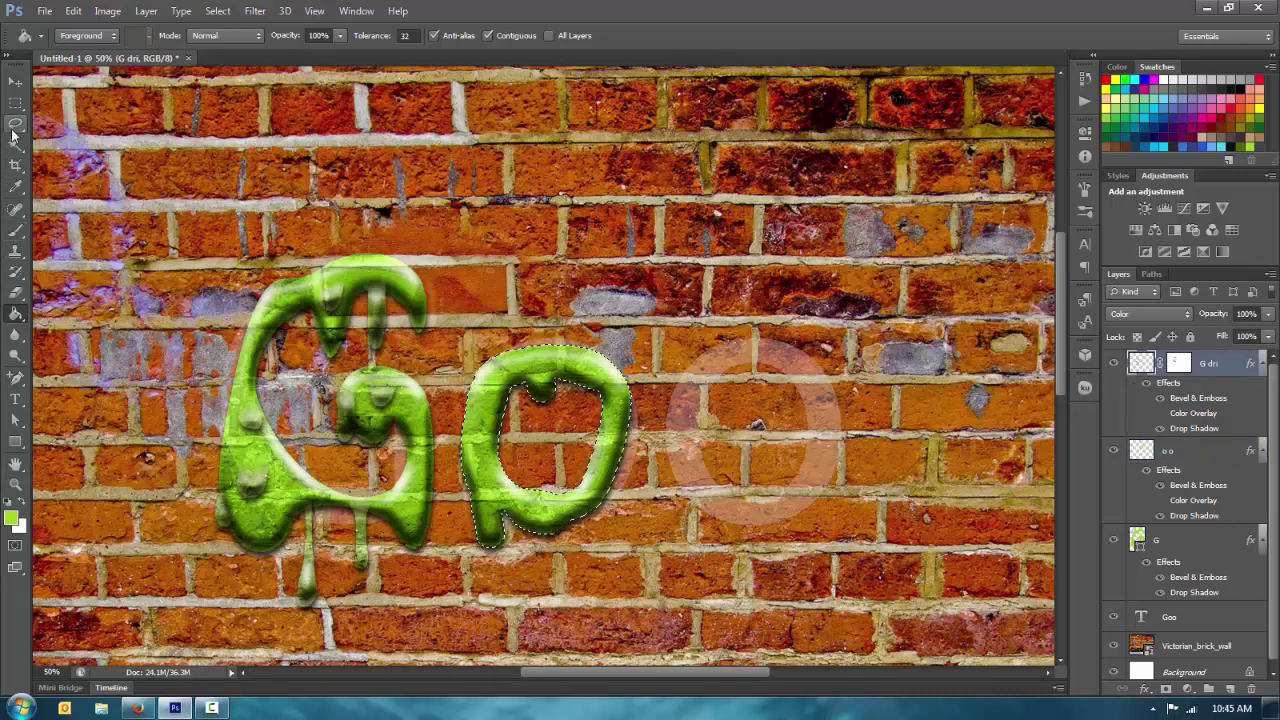
{"action": "left_click", "coordinate": [15, 143]}
{"action": "left_click", "coordinate": [330, 298]}
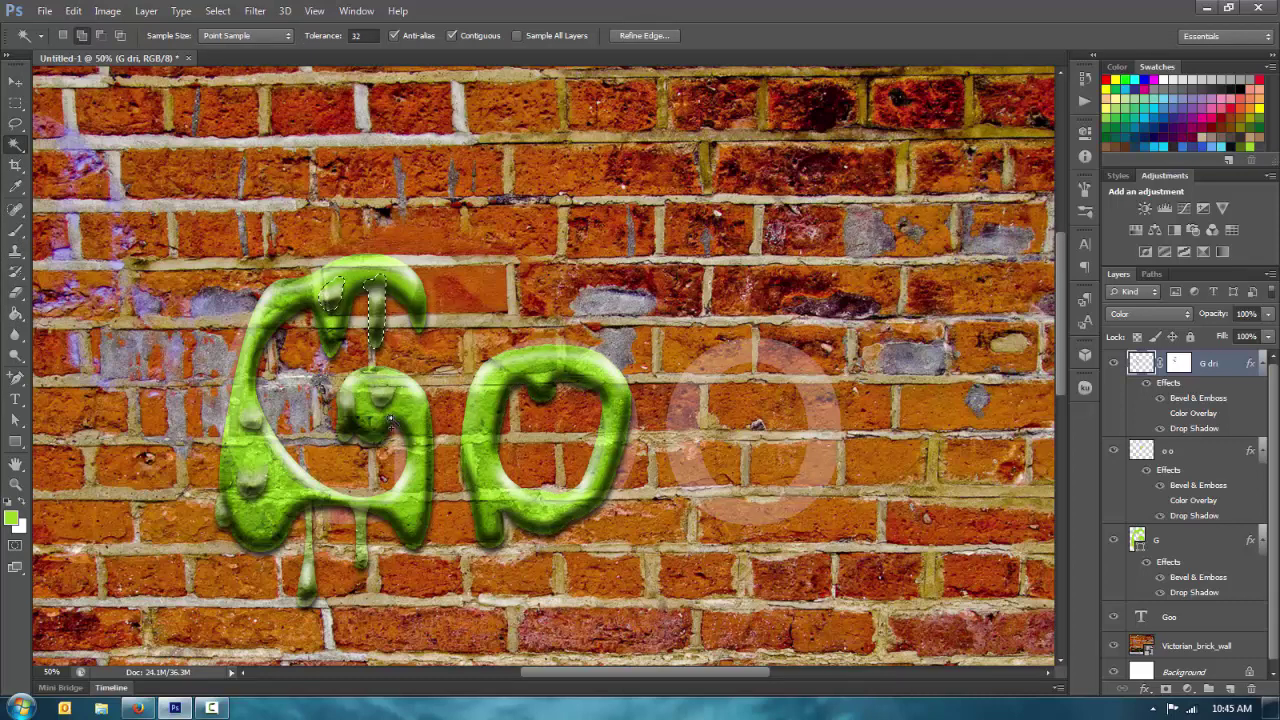
{"action": "left_click", "coordinate": [352, 530], "text": "shift"}
{"action": "left_click", "coordinate": [304, 538], "text": "shift"}
{"action": "left_click", "coordinate": [250, 476], "text": "shift"}
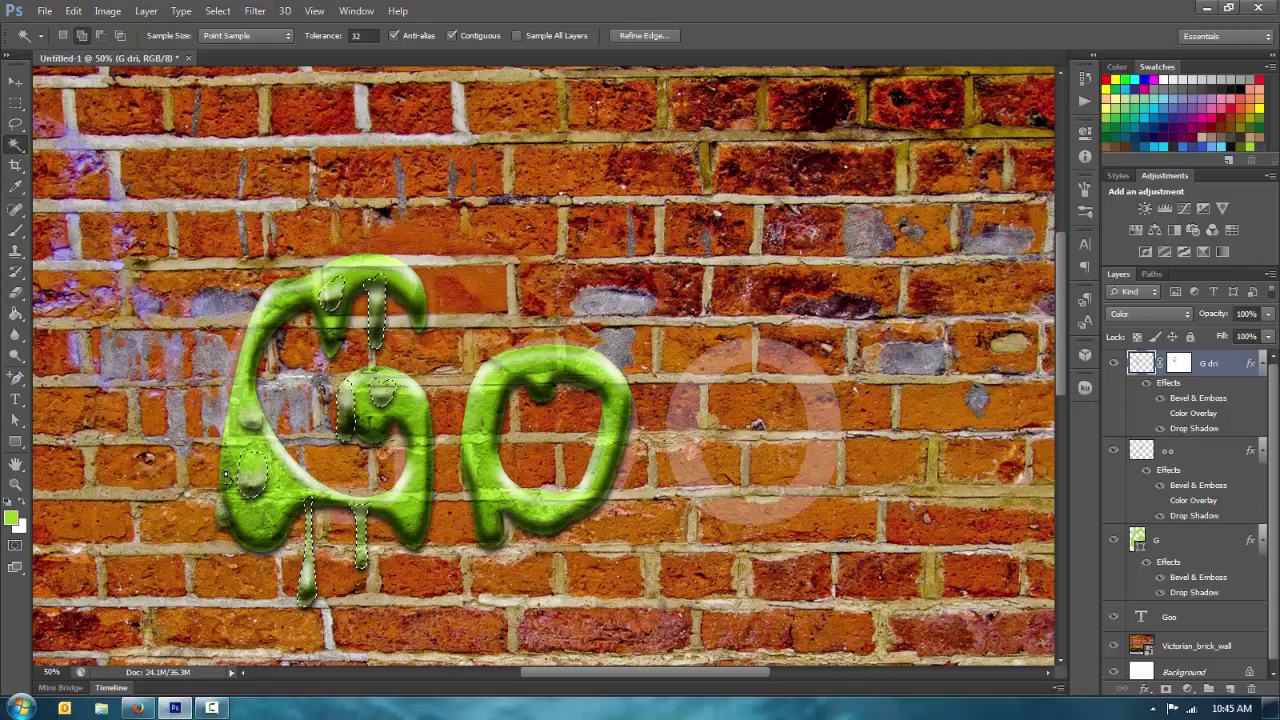
{"action": "key", "text": "g"}
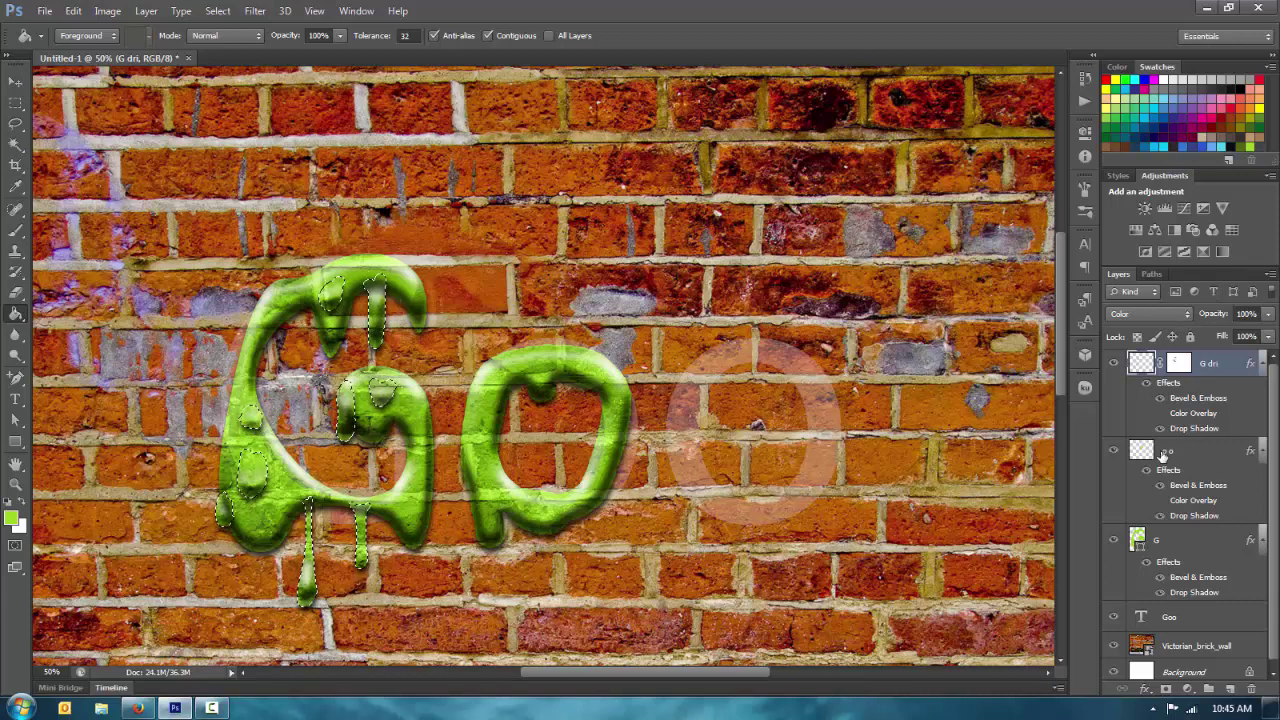
{"action": "key", "text": "ctrl+d"}
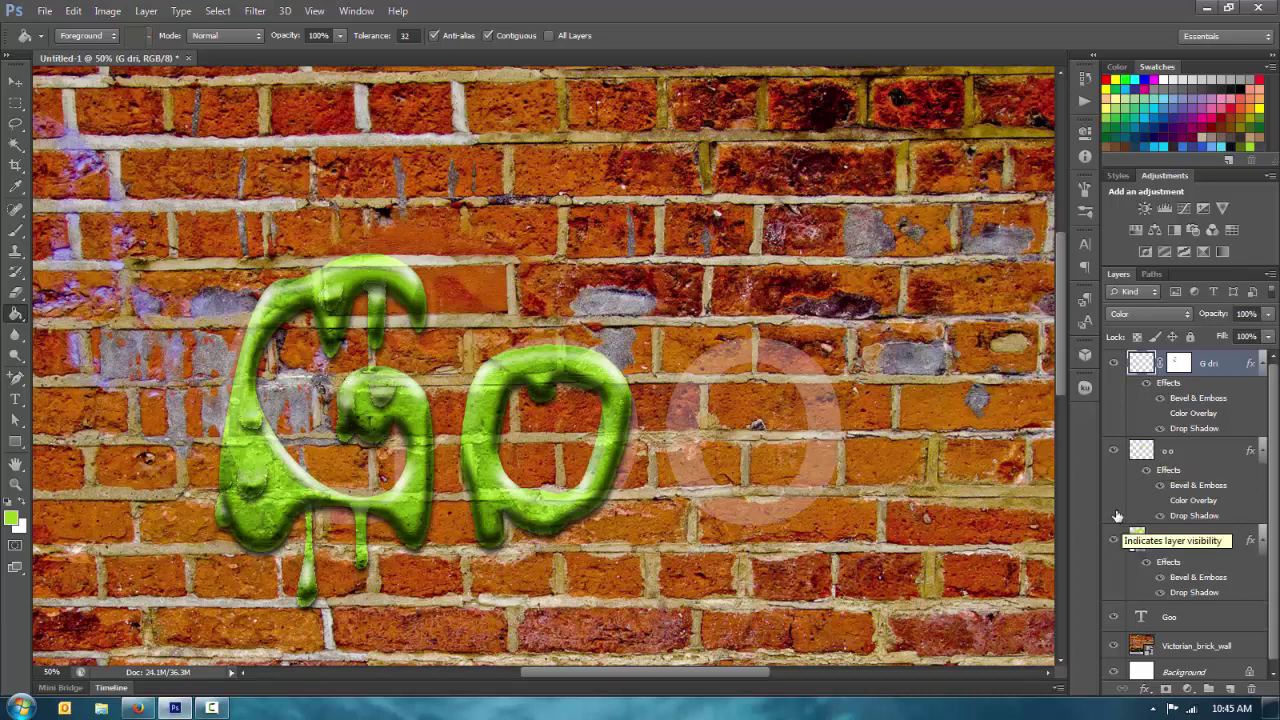
Paint the second o over its text guide on the "o o" layer with a thick drip hanging from its lower right.
{"action": "left_click", "coordinate": [1190, 456]}
{"action": "key", "text": "b"}
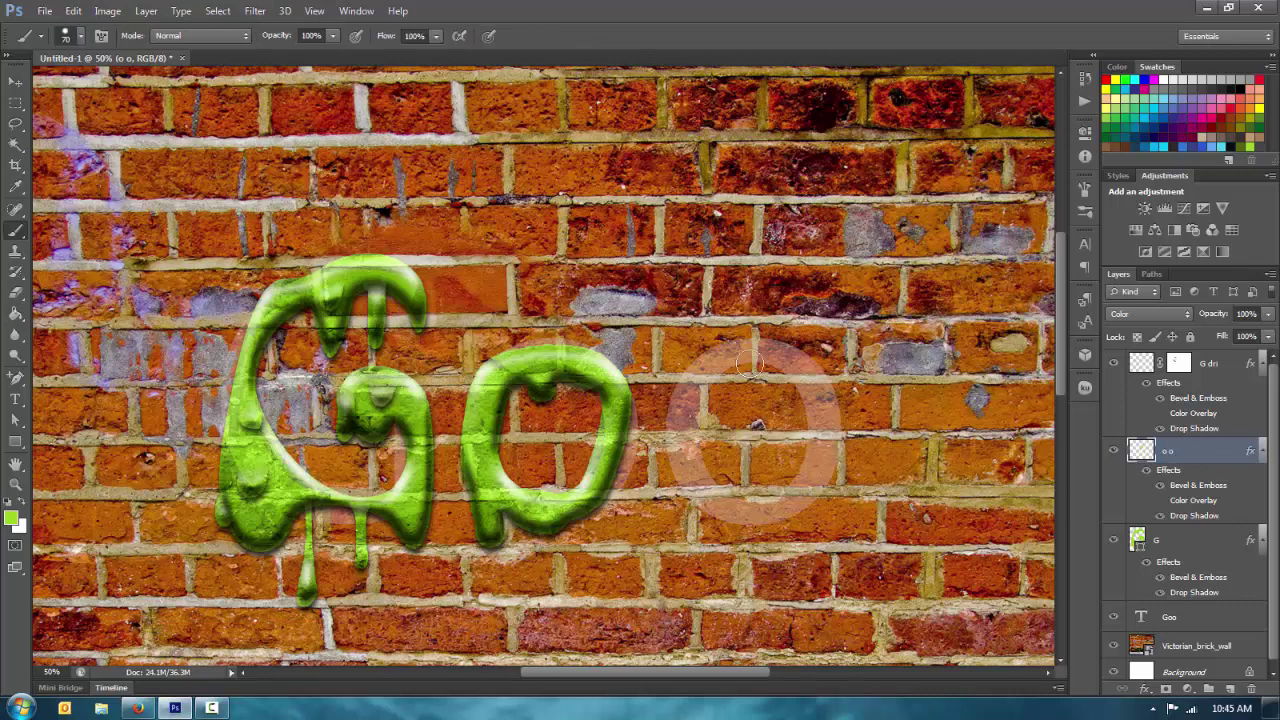
{"action": "mouse_move", "coordinate": [735, 358]}
{"action": "left_mouse_down"}
{"action": "mouse_move", "coordinate": [796, 384]}
{"action": "mouse_move", "coordinate": [815, 455]}
{"action": "left_mouse_up"}
{"action": "mouse_move", "coordinate": [797, 370]}
{"action": "left_mouse_down"}
{"action": "mouse_move", "coordinate": [715, 376]}
{"action": "mouse_move", "coordinate": [692, 445]}
{"action": "mouse_move", "coordinate": [725, 524]}
{"action": "mouse_move", "coordinate": [784, 558]}
{"action": "mouse_move", "coordinate": [809, 510]}
{"action": "mouse_move", "coordinate": [815, 422]}
{"action": "mouse_move", "coordinate": [815, 485]}
{"action": "mouse_move", "coordinate": [756, 531]}
{"action": "mouse_move", "coordinate": [774, 542]}
{"action": "mouse_move", "coordinate": [799, 503]}
{"action": "mouse_move", "coordinate": [816, 431]}
{"action": "mouse_move", "coordinate": [807, 502]}
{"action": "mouse_move", "coordinate": [804, 513]}
{"action": "mouse_move", "coordinate": [813, 422]}
{"action": "mouse_move", "coordinate": [797, 373]}
{"action": "mouse_move", "coordinate": [719, 365]}
{"action": "mouse_move", "coordinate": [697, 403]}
{"action": "mouse_move", "coordinate": [697, 451]}
{"action": "mouse_move", "coordinate": [714, 521]}
{"action": "mouse_move", "coordinate": [745, 551]}
{"action": "mouse_move", "coordinate": [806, 530]}
{"action": "mouse_move", "coordinate": [764, 548]}
{"action": "mouse_move", "coordinate": [777, 592]}
{"action": "mouse_move", "coordinate": [804, 520]}
{"action": "mouse_move", "coordinate": [797, 588]}
{"action": "left_mouse_up"}
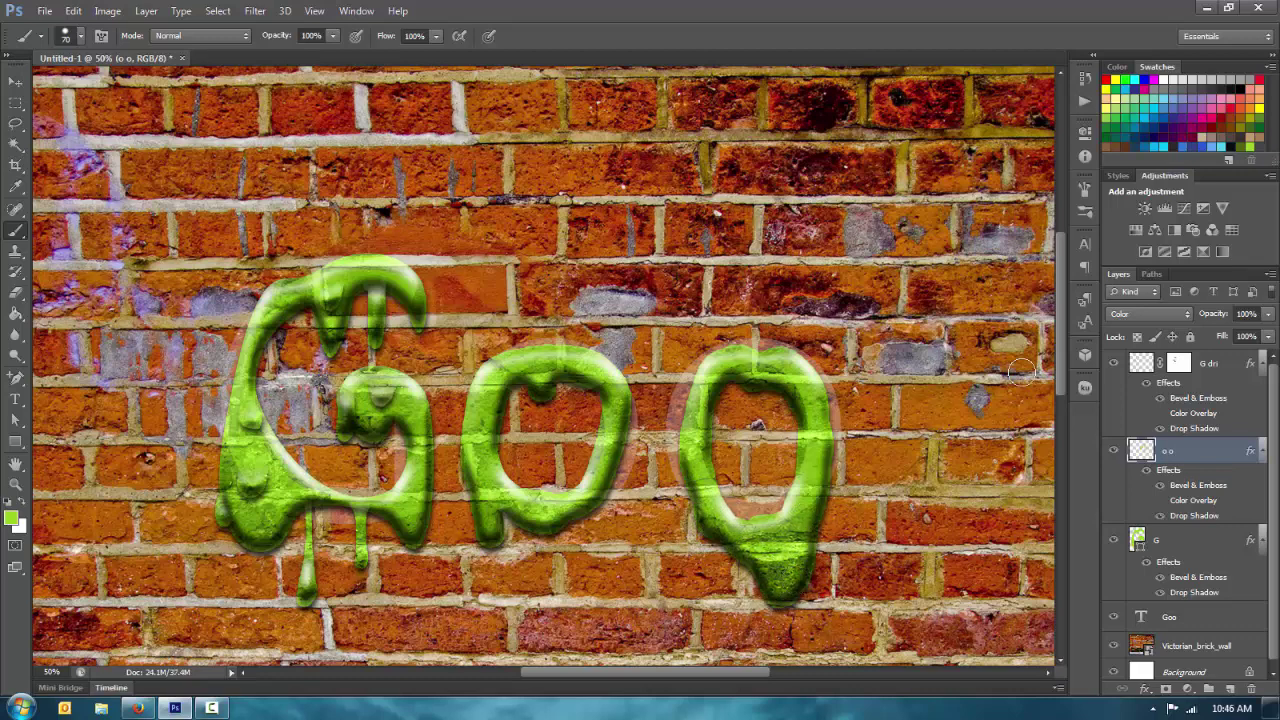
With the brush reduced to size 20, add a drip inside the second o and a thin one hanging below it.
{"action": "key", "text": "ctrl+minus"}
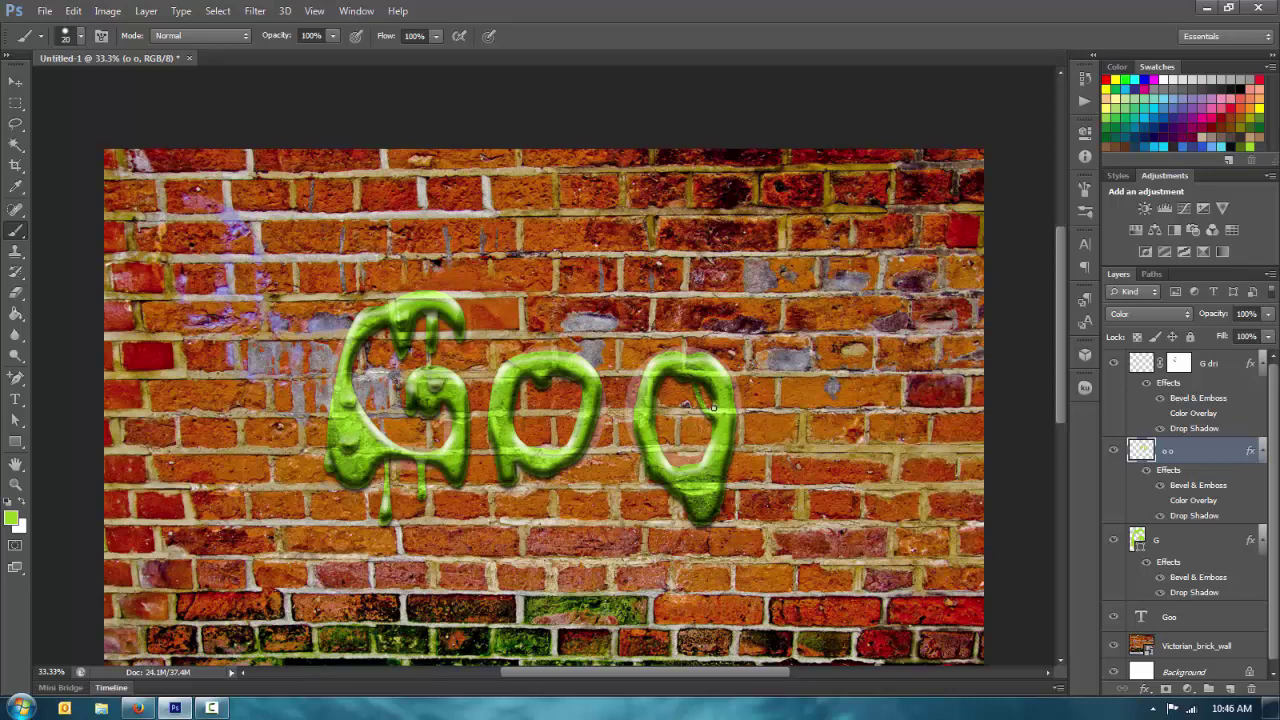
{"action": "mouse_move", "coordinate": [707, 408]}
{"action": "left_mouse_down"}
{"action": "mouse_move", "coordinate": [690, 386]}
{"action": "mouse_move", "coordinate": [719, 424]}
{"action": "left_mouse_up"}
{"action": "left_click_drag", "start_coordinate": [662, 486], "coordinate": [660, 518]}
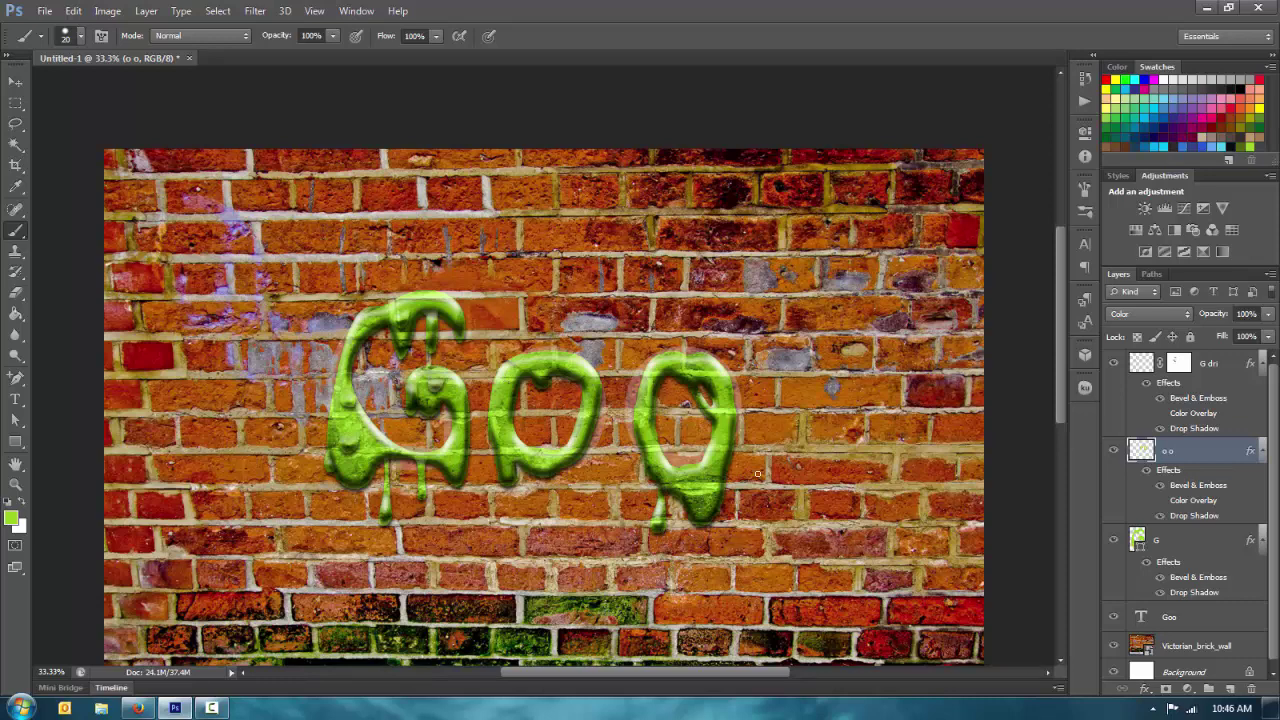
Hide the faded Goo text guide layer.
{"action": "key", "text": "ctrl+minus"}
{"action": "key", "text": "ctrl+minus"}
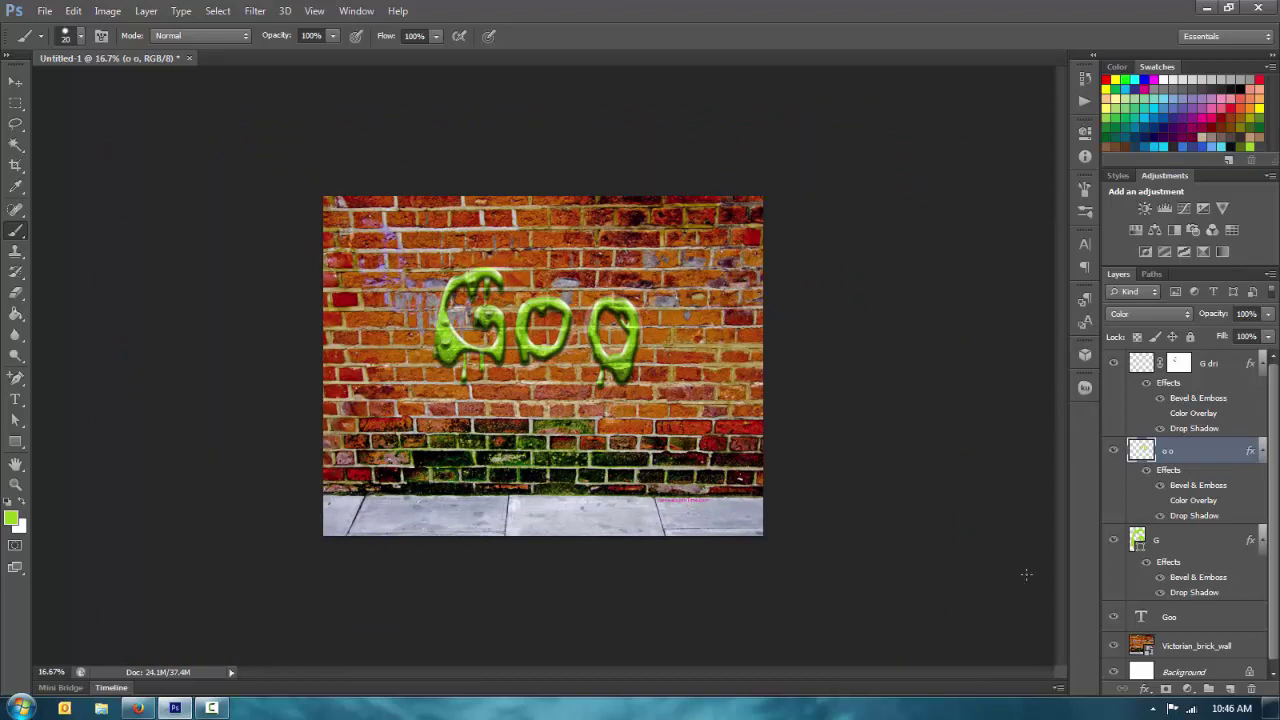
{"action": "left_click", "coordinate": [1113, 616]}
Create a new layer above the "o o" layer and paste the copied layer style onto it.
{"action": "left_click", "coordinate": [1229, 688]}
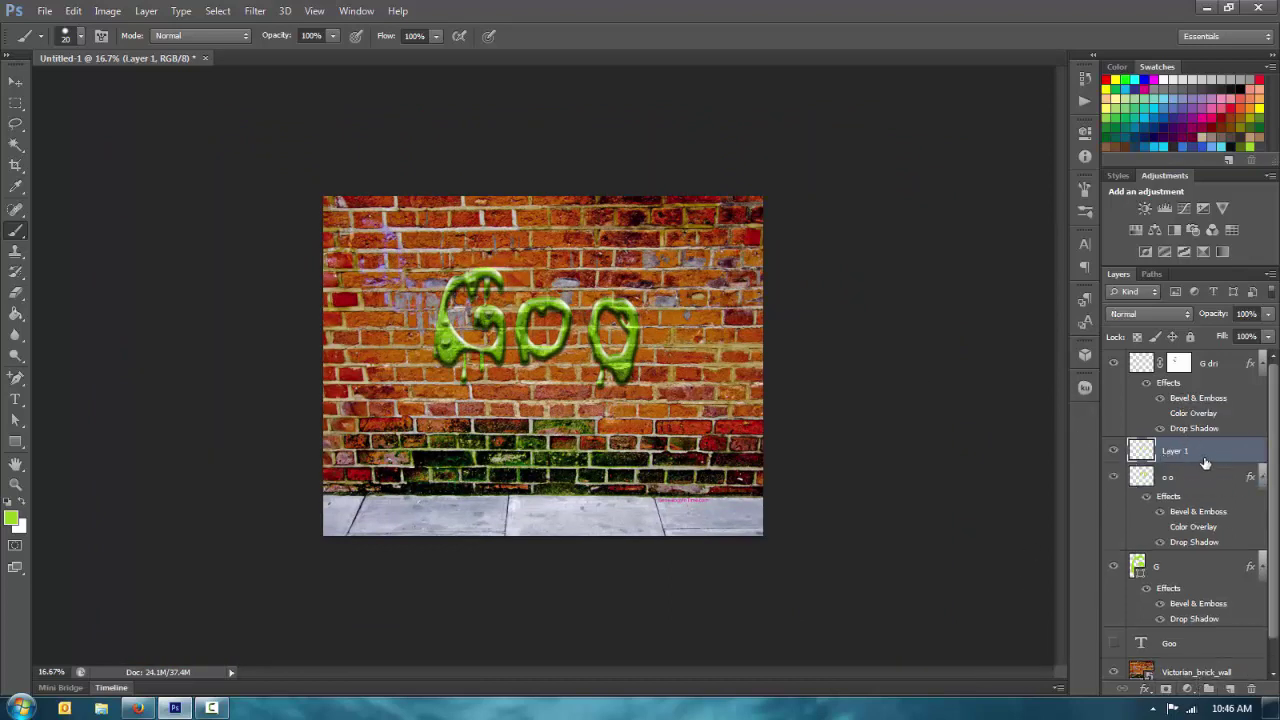
{"action": "right_click", "coordinate": [1205, 463]}
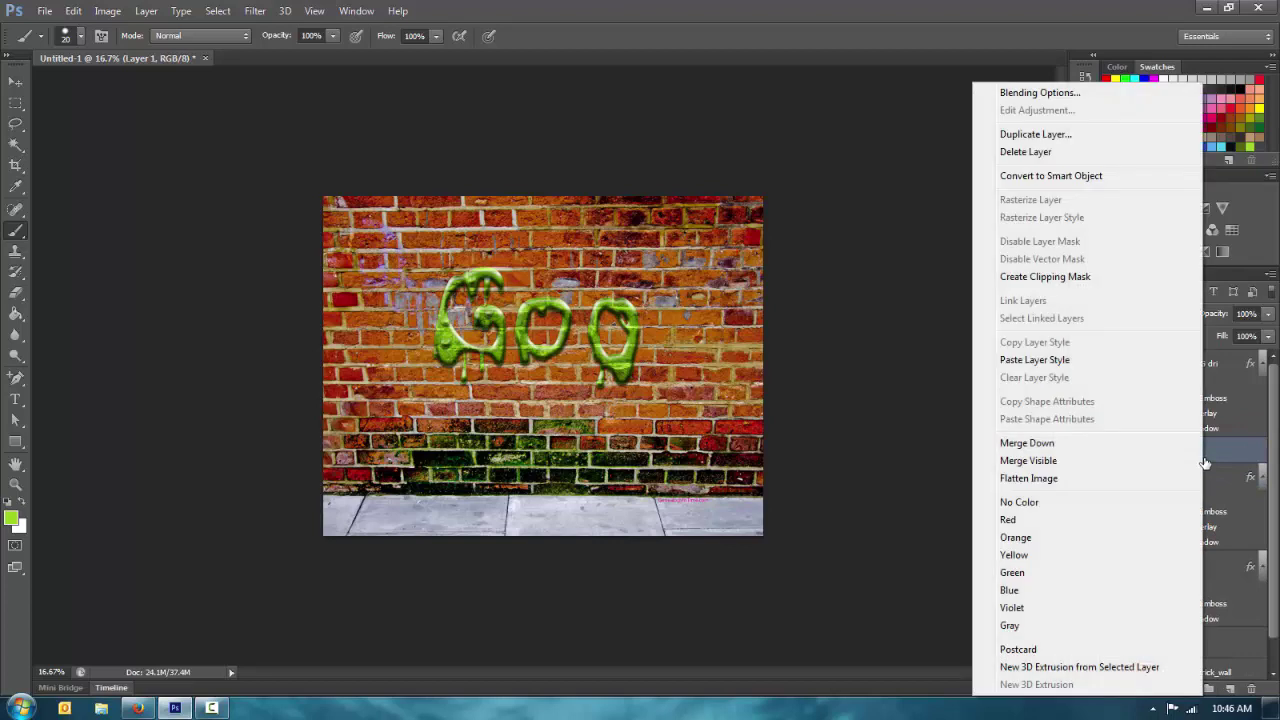
{"action": "left_click", "coordinate": [1070, 361]}
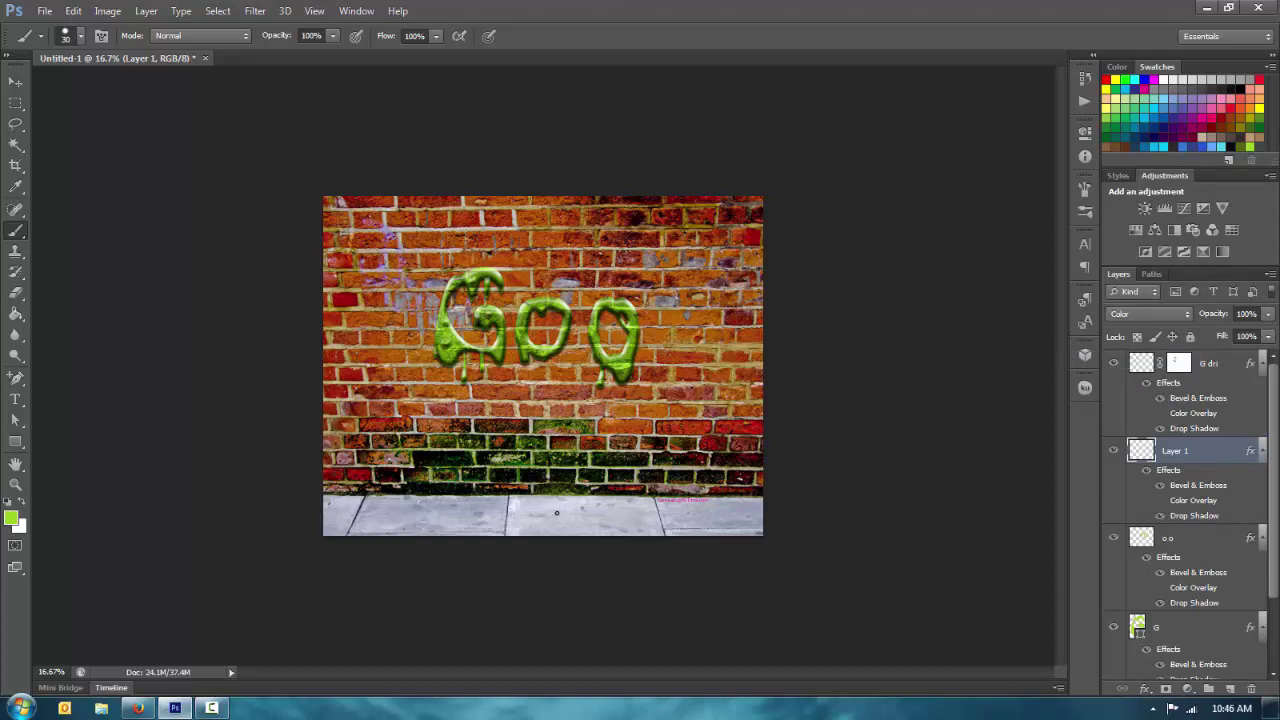
Paint a long slime puddle on the pavement below the letters, with smaller blobs scattered at both ends.
{"action": "key", "text": "bracketright"}
{"action": "key", "text": "bracketright"}
{"action": "key", "text": "bracketright"}
{"action": "key", "text": "bracketright"}
{"action": "key", "text": "bracketright"}
{"action": "mouse_move", "coordinate": [585, 512]}
{"action": "left_mouse_down"}
{"action": "mouse_move", "coordinate": [561, 508]}
{"action": "mouse_move", "coordinate": [592, 504]}
{"action": "mouse_move", "coordinate": [495, 503]}
{"action": "left_mouse_up"}
{"action": "left_click", "coordinate": [449, 503]}
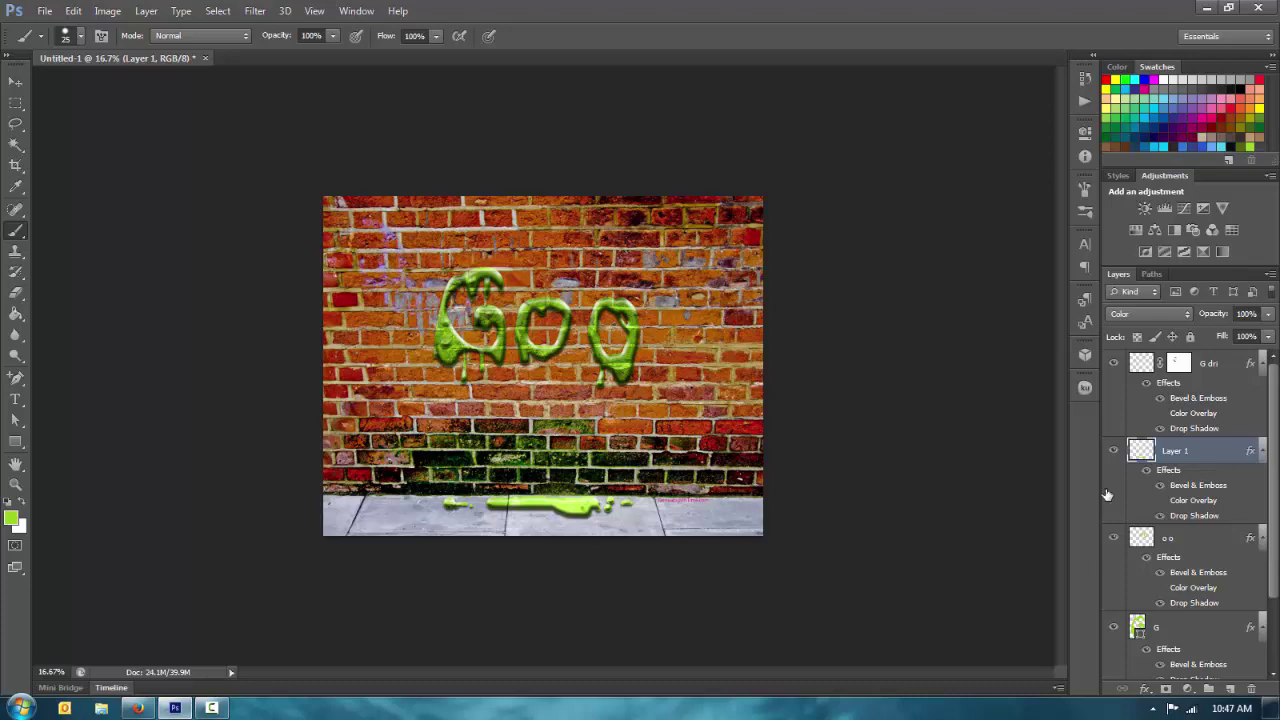
Reshape the left end of the pavement puddle with an extra stroke reaching toward the small blob.
{"action": "key", "text": "ctrl+plus"}
{"action": "key", "text": "ctrl+plus"}
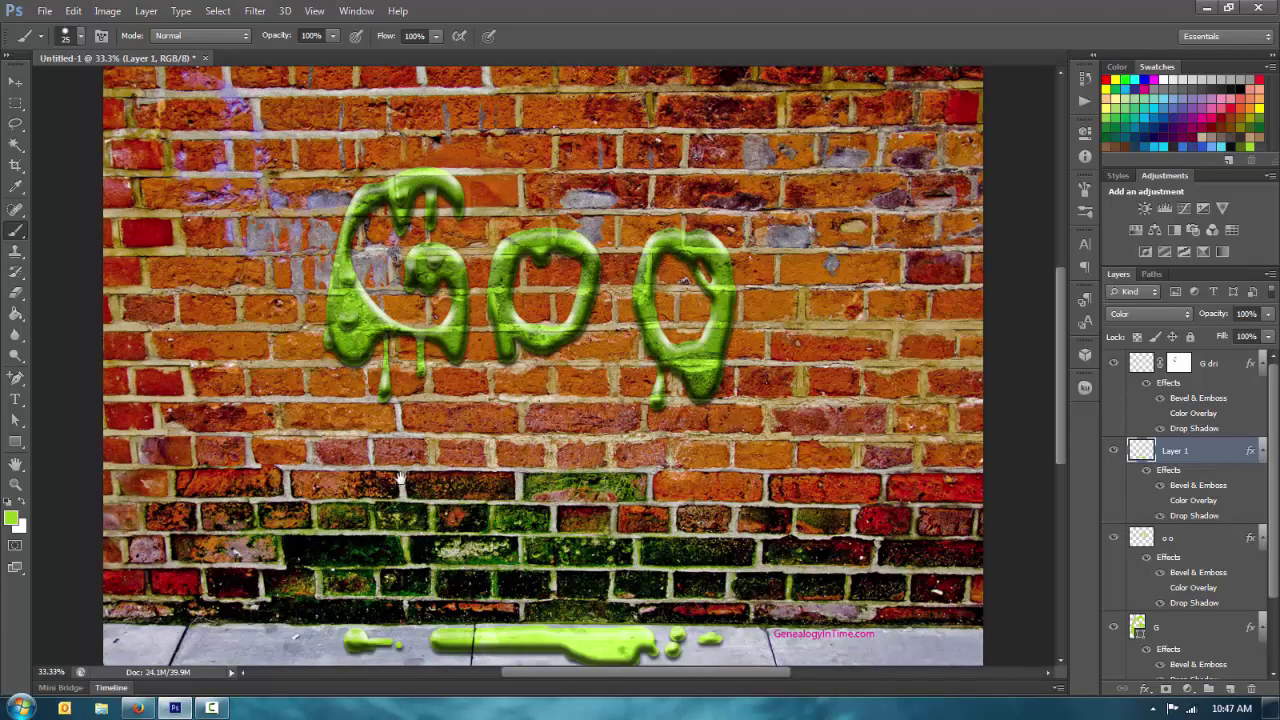
{"action": "scroll", "coordinate": [401, 478], "scroll_direction": "down", "scroll_amount": 3}
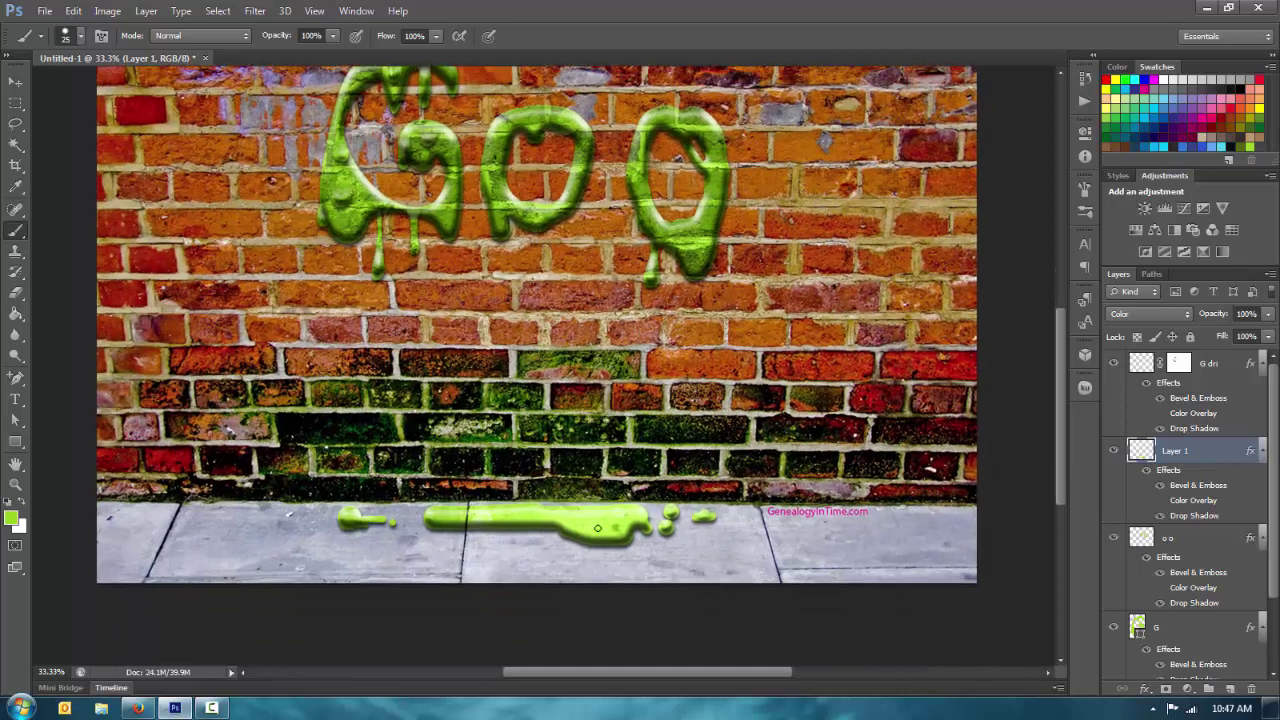
{"action": "mouse_move", "coordinate": [427, 521]}
{"action": "left_mouse_down"}
{"action": "mouse_move", "coordinate": [384, 508]}
{"action": "mouse_move", "coordinate": [436, 508]}
{"action": "left_mouse_up"}
Open the puddle layer's style settings and turn off the Contour option of Bevel & Emboss.
{"action": "double_click", "coordinate": [1175, 451]}
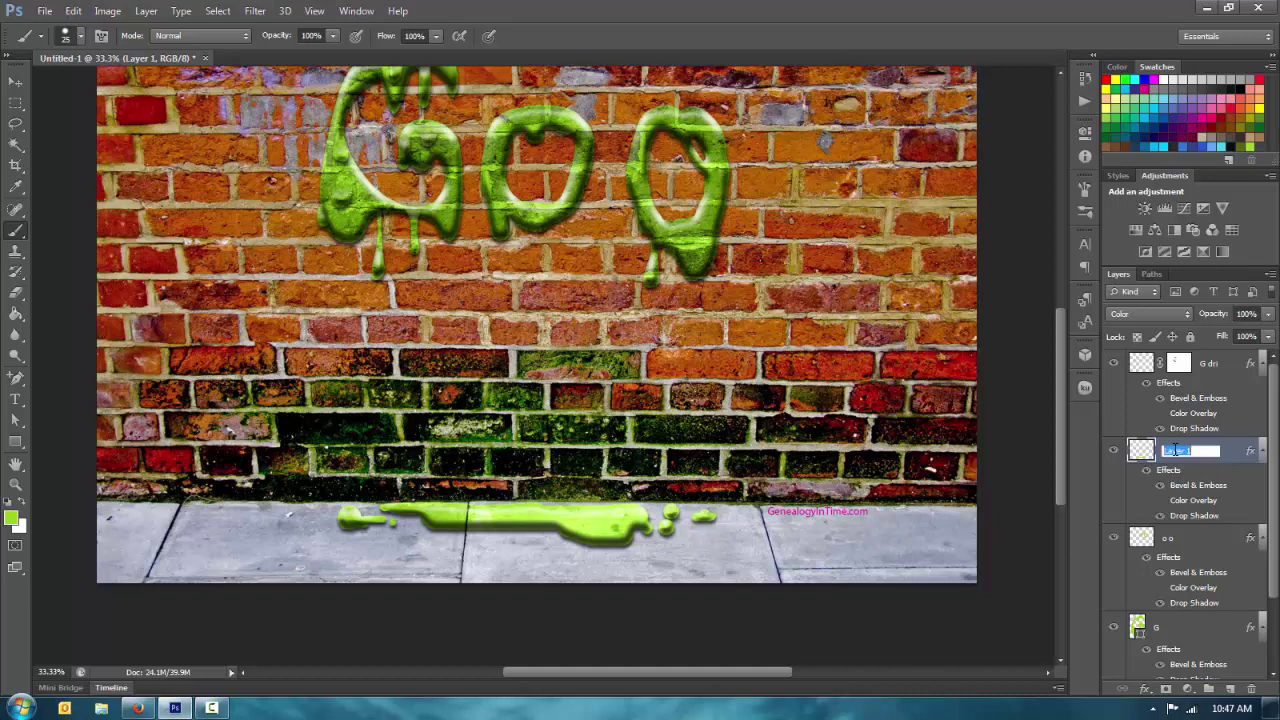
{"action": "double_click", "coordinate": [1168, 481]}
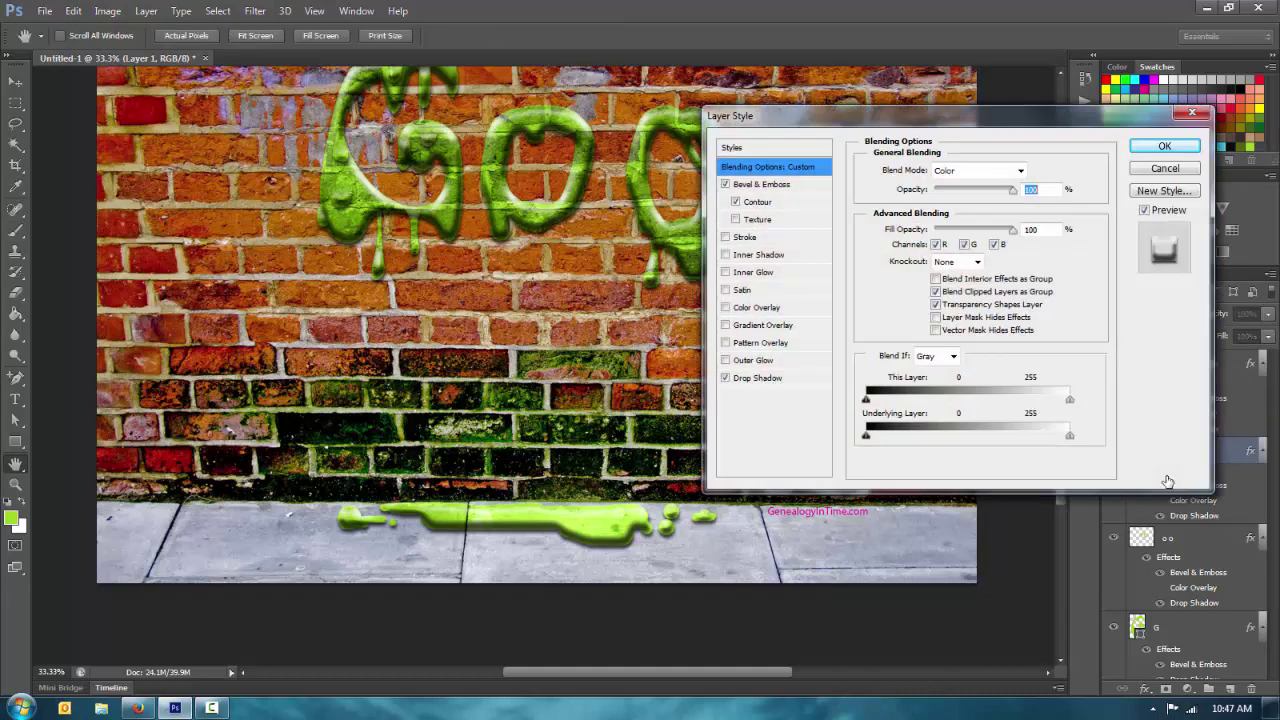
{"action": "left_click_drag", "start_coordinate": [860, 118], "coordinate": [936, 142]}
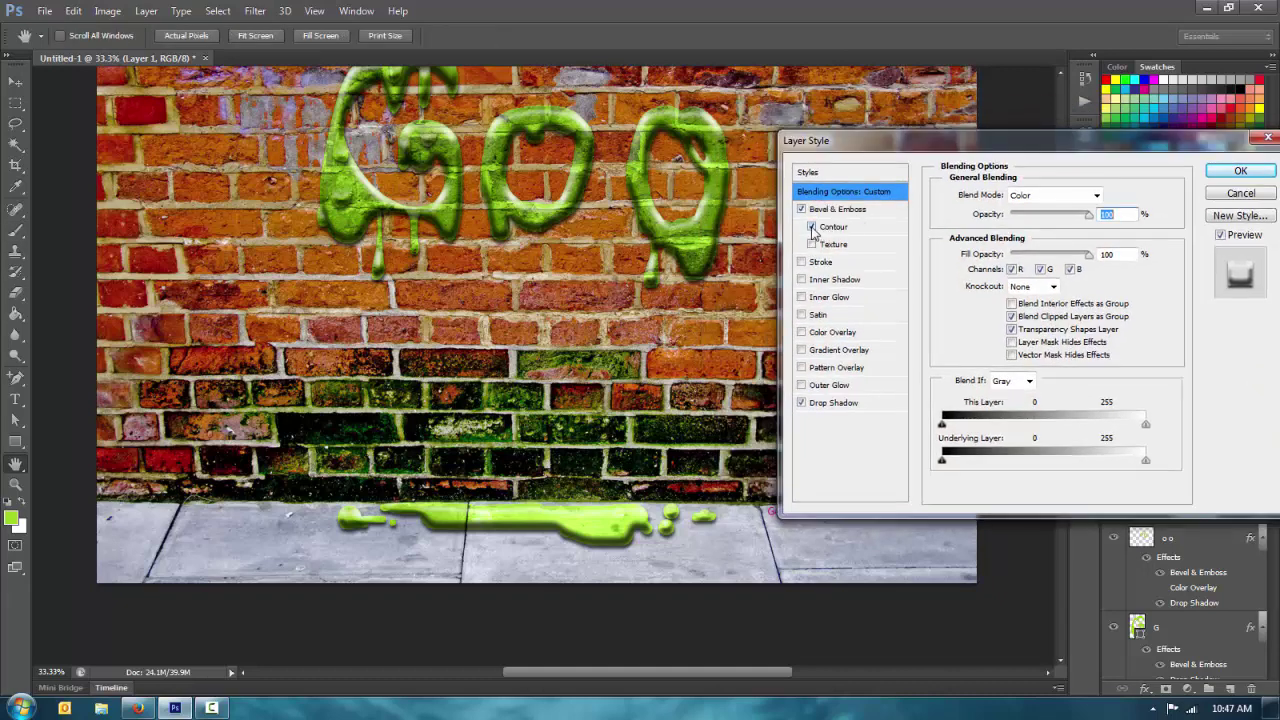
{"action": "left_click", "coordinate": [811, 228]}
{"action": "left_click", "coordinate": [811, 228]}
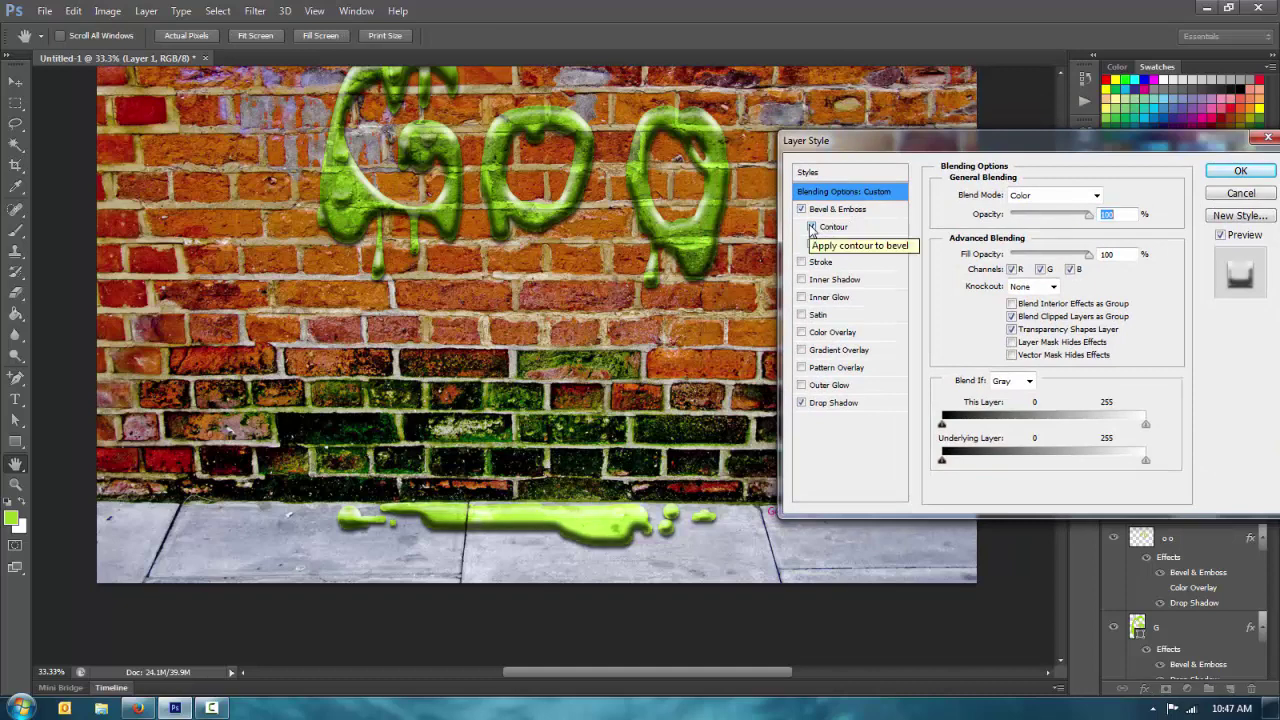
{"action": "left_click", "coordinate": [811, 228]}
{"action": "left_click", "coordinate": [811, 228]}
{"action": "left_click", "coordinate": [811, 228]}
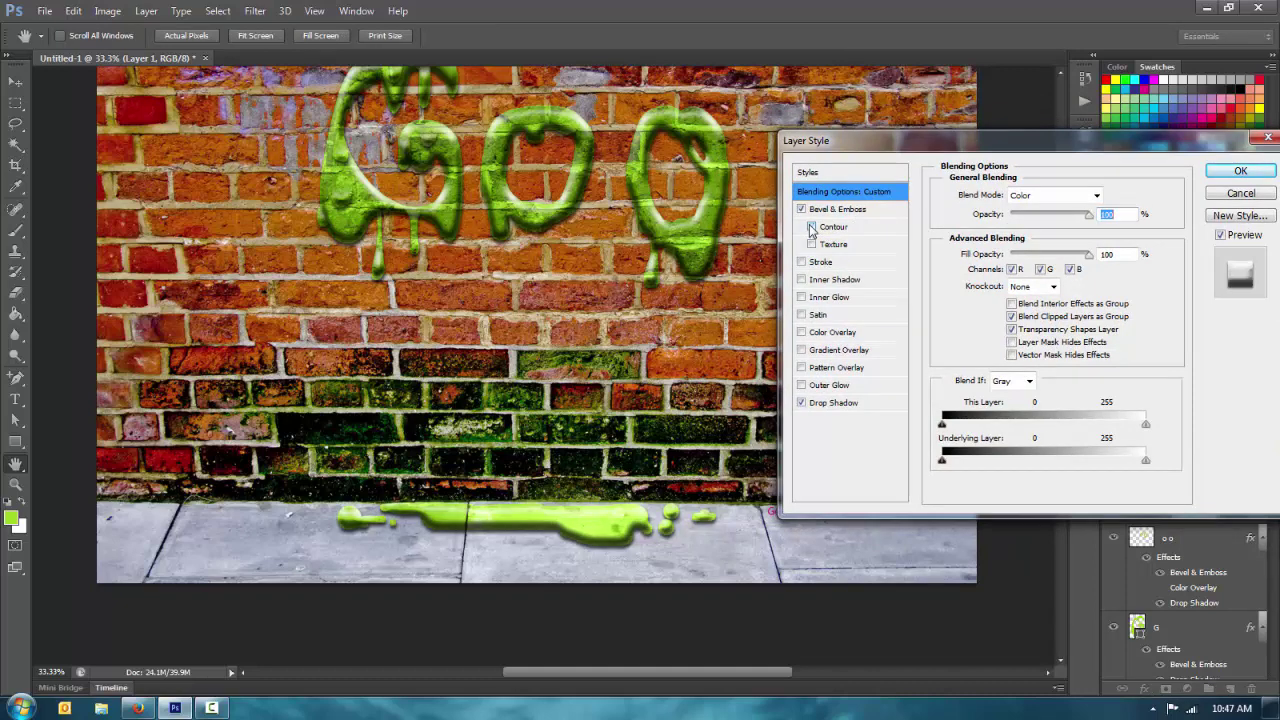
Set the puddle's bevel size to 24 px, shorten its drop shadow distance, and apply the layer style.
{"action": "left_click", "coordinate": [873, 211]}
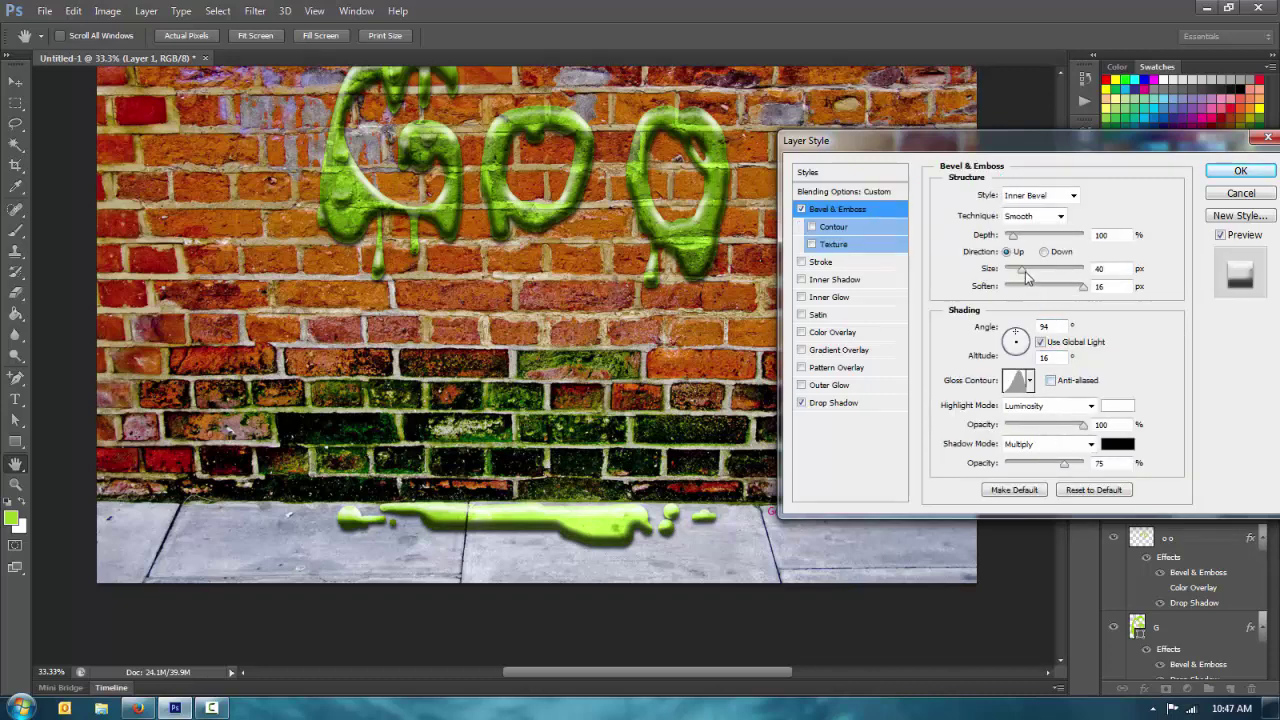
{"action": "left_click_drag", "start_coordinate": [1022, 270], "coordinate": [1019, 276]}
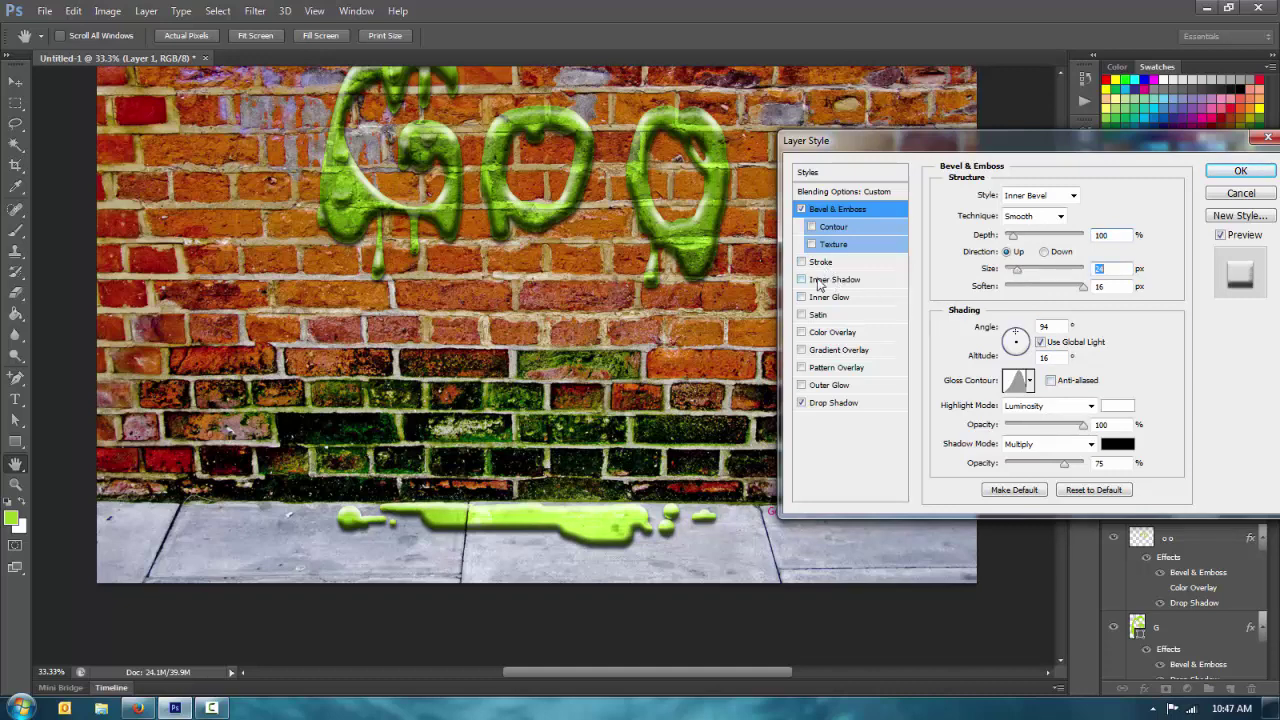
{"action": "left_click", "coordinate": [843, 403]}
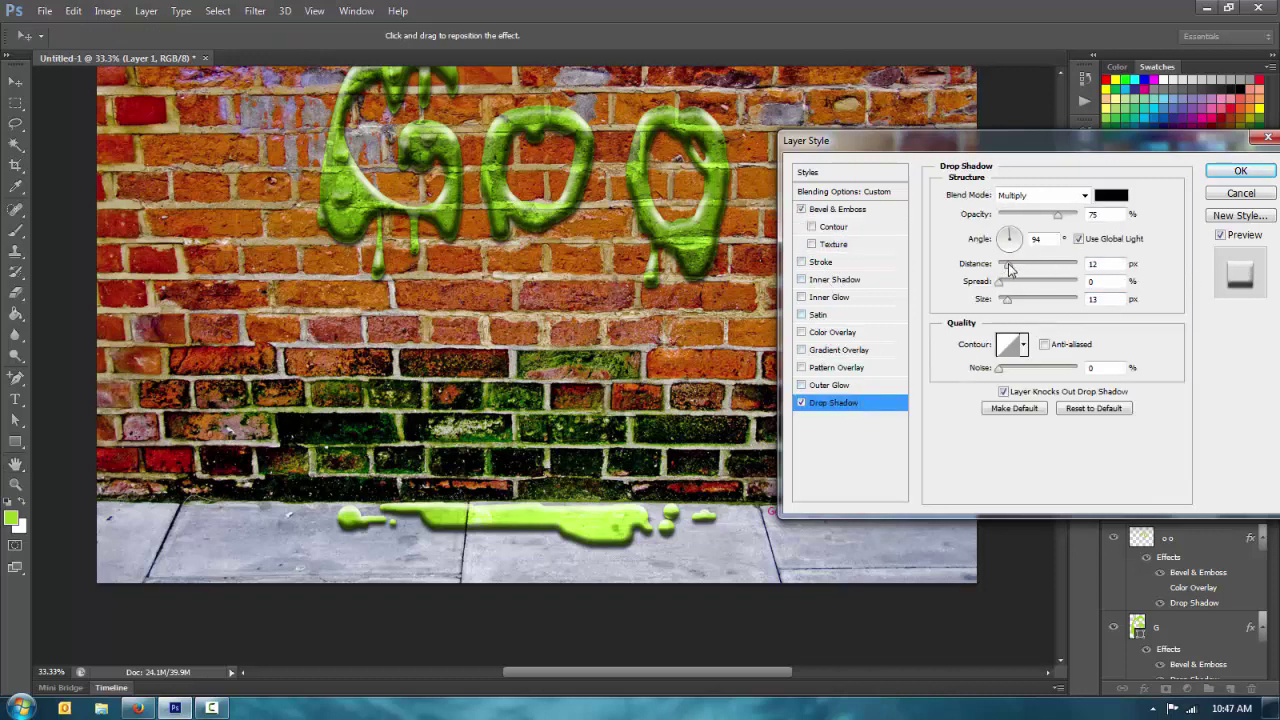
{"action": "left_click_drag", "start_coordinate": [1008, 265], "coordinate": [1001, 266]}
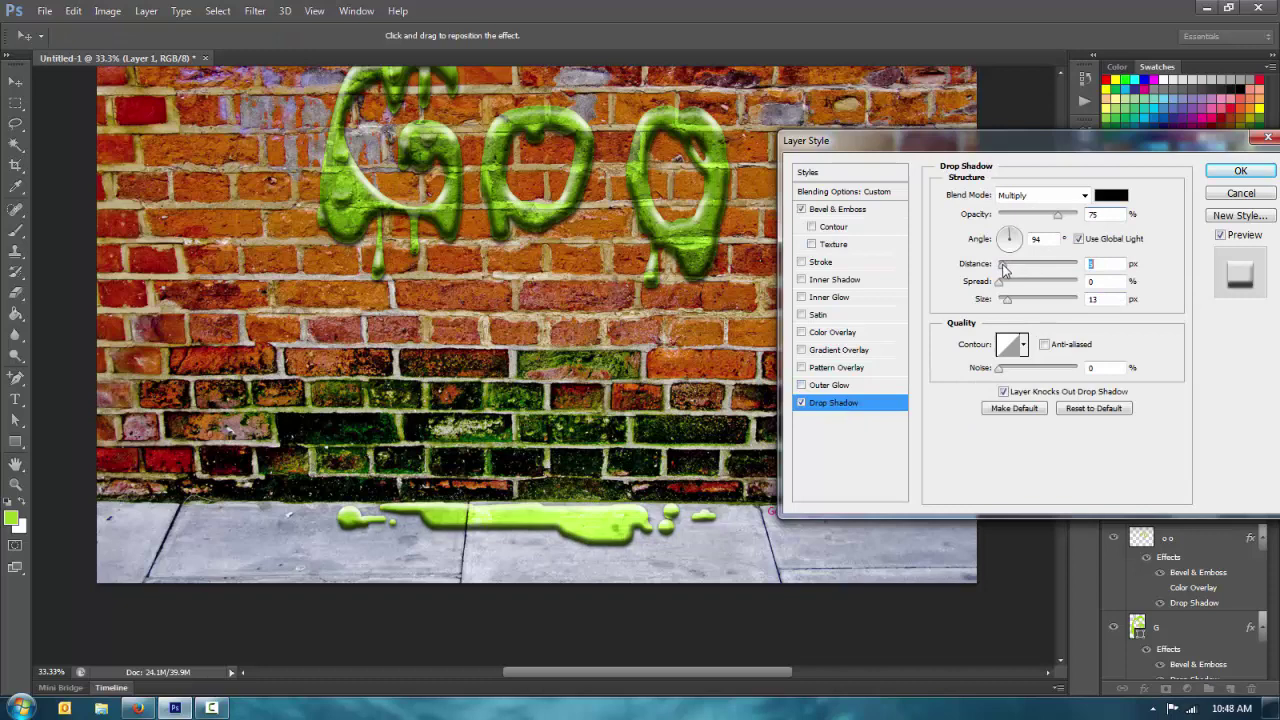
{"action": "left_click", "coordinate": [1232, 172]}
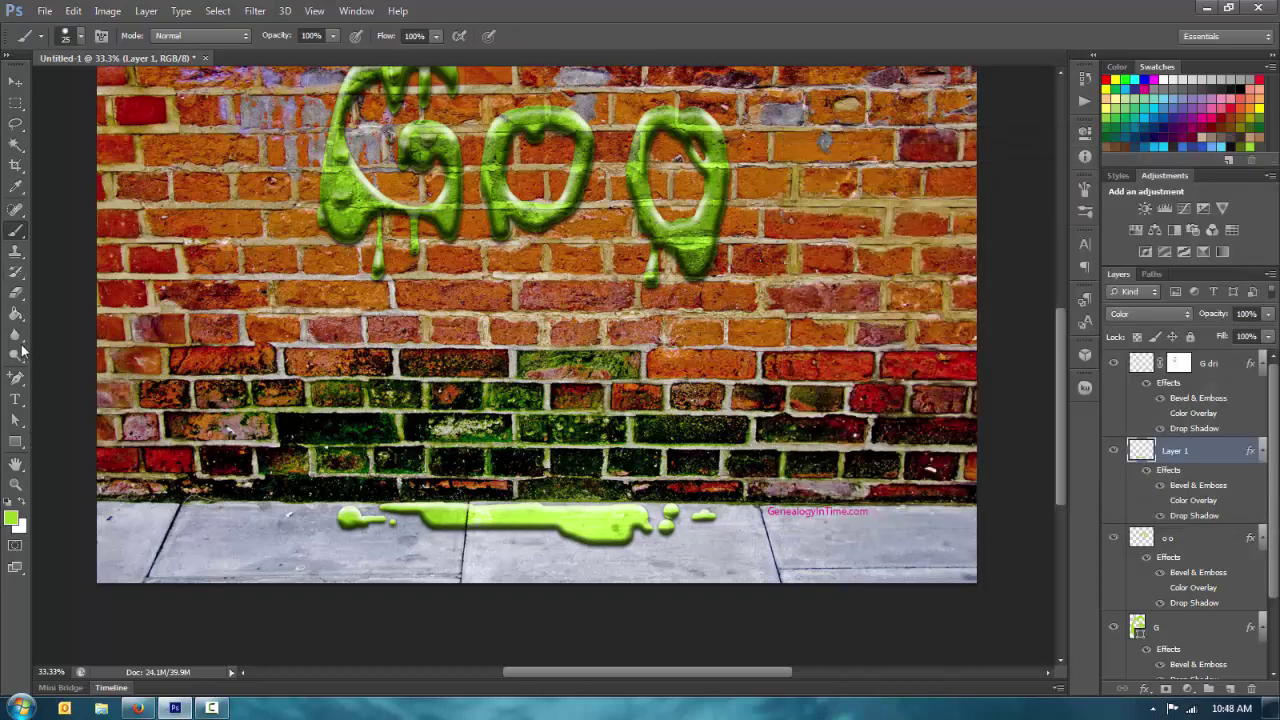
Choose an irregular brush tip, enlarge it to 70 px, and dab small drips along the puddle's lower edge.
{"action": "right_click", "coordinate": [25, 237]}
{"action": "left_click", "coordinate": [78, 228]}
{"action": "left_click", "coordinate": [81, 37]}
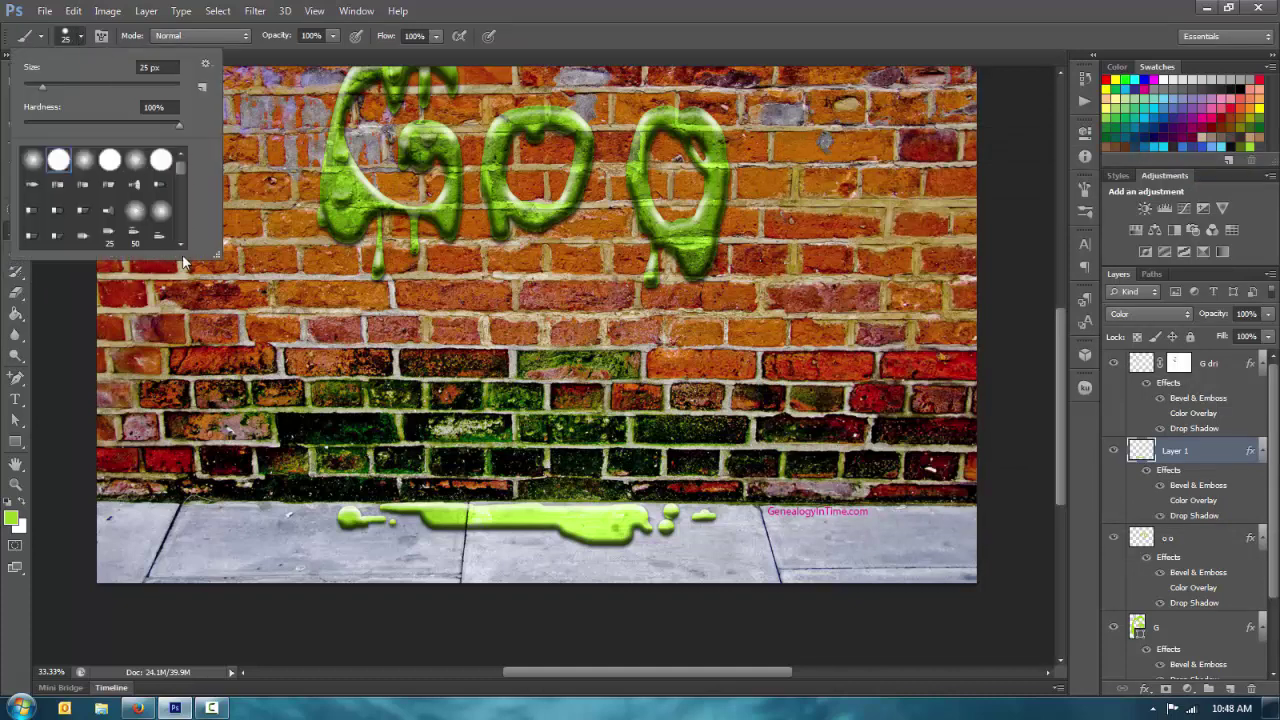
{"action": "left_click_drag", "start_coordinate": [220, 253], "coordinate": [265, 383]}
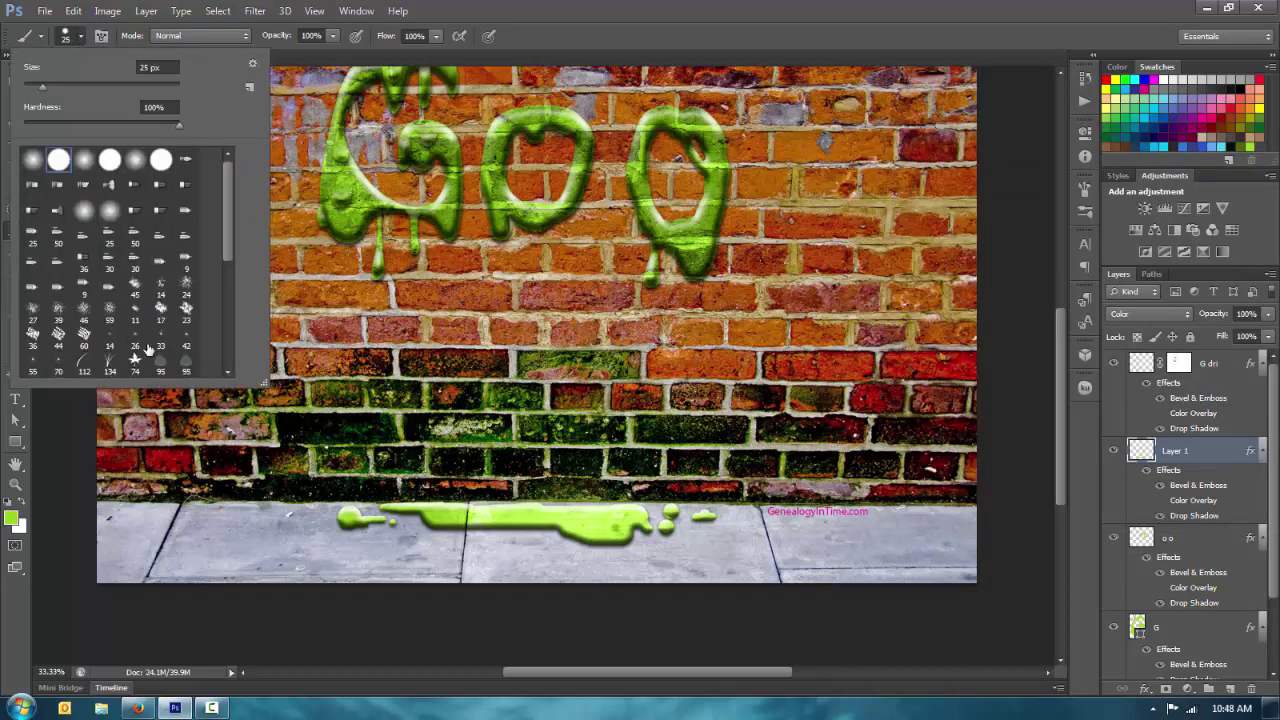
{"action": "left_click", "coordinate": [160, 284]}
{"action": "left_click", "coordinate": [560, 7]}
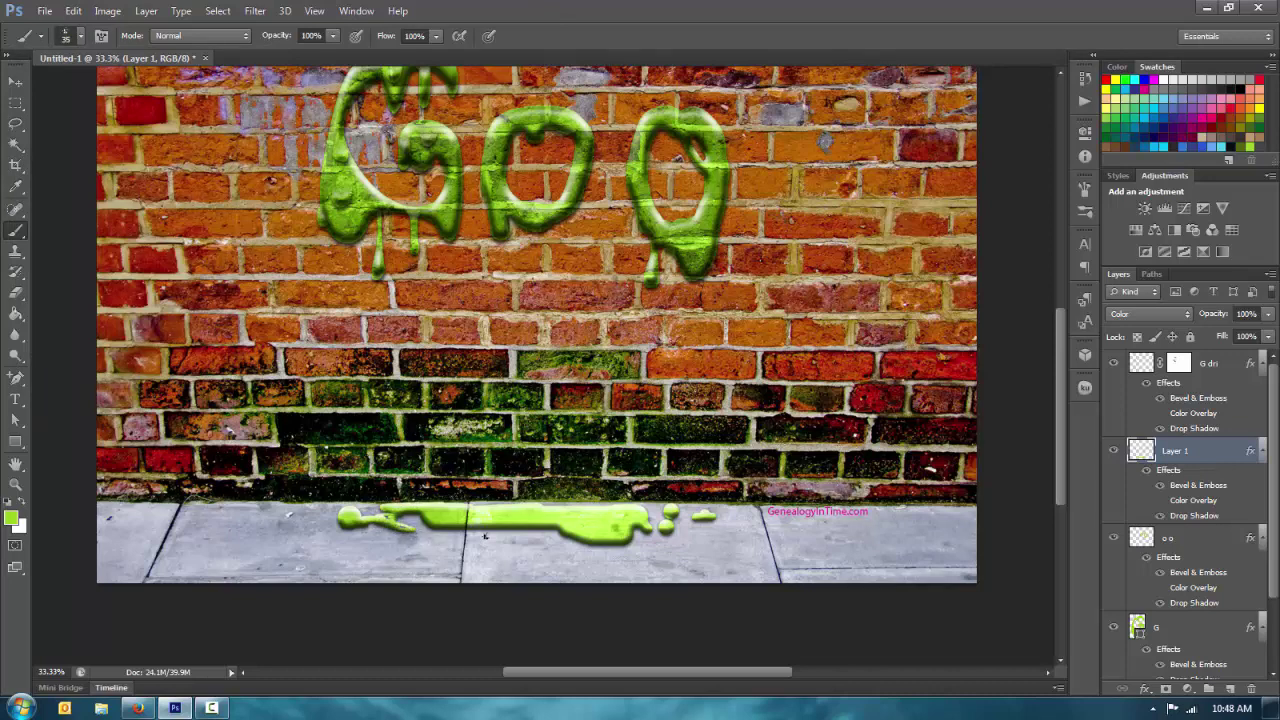
{"action": "key", "text": "bracketright"}
{"action": "left_click", "coordinate": [437, 540]}
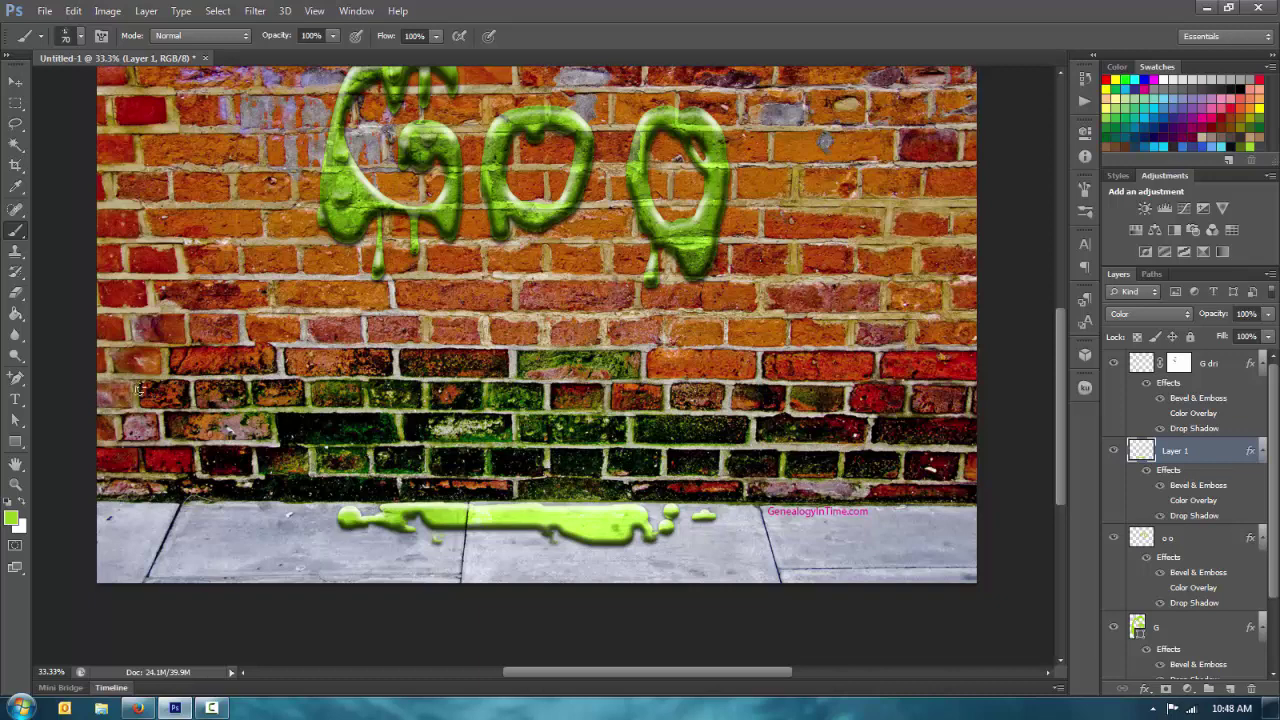
Choose the 414 px splatter brush with one large blob and paint a bulge below the middle of the puddle.
{"action": "left_click", "coordinate": [80, 37]}
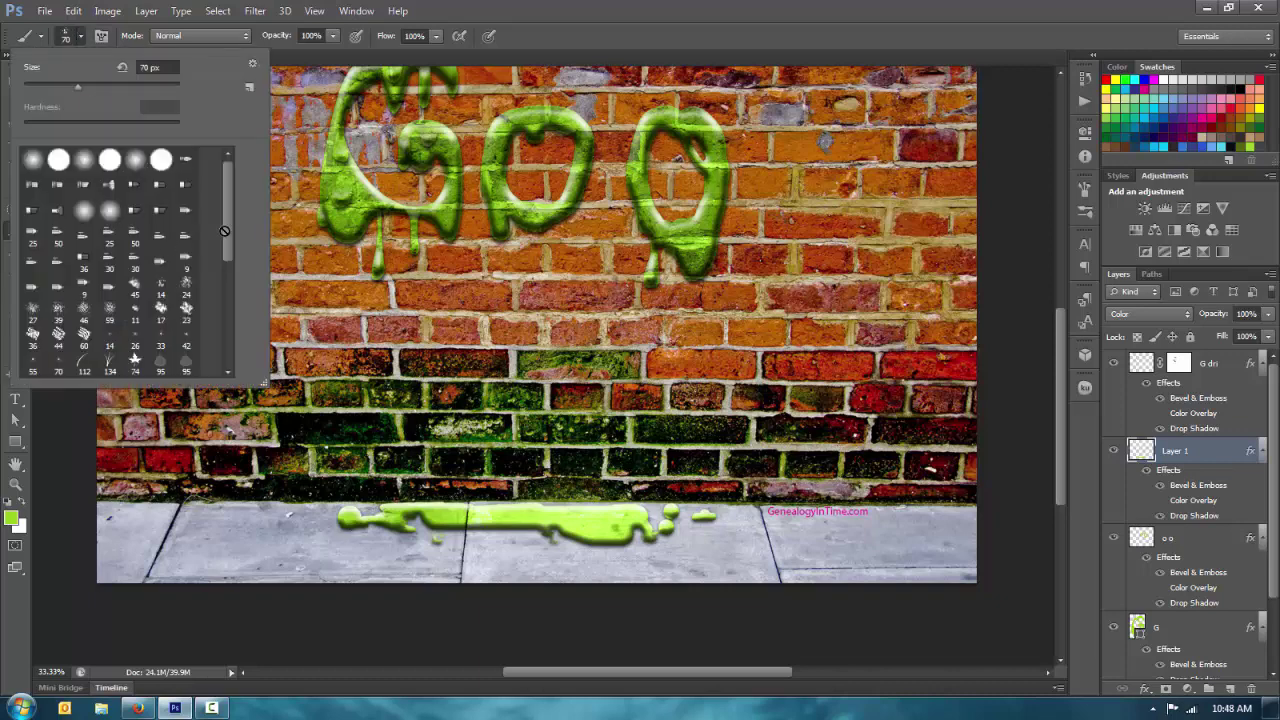
{"action": "left_click_drag", "start_coordinate": [223, 234], "coordinate": [232, 345]}
{"action": "left_click", "coordinate": [58, 284]}
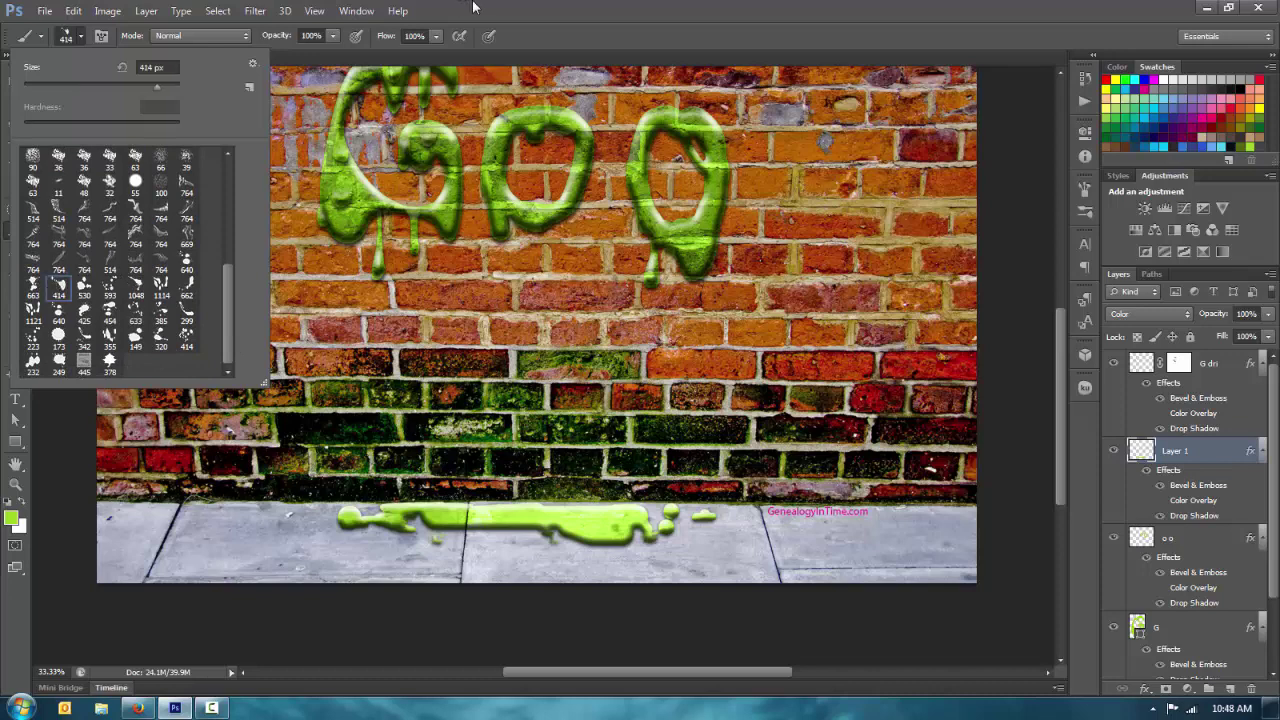
{"action": "key", "text": "Return"}
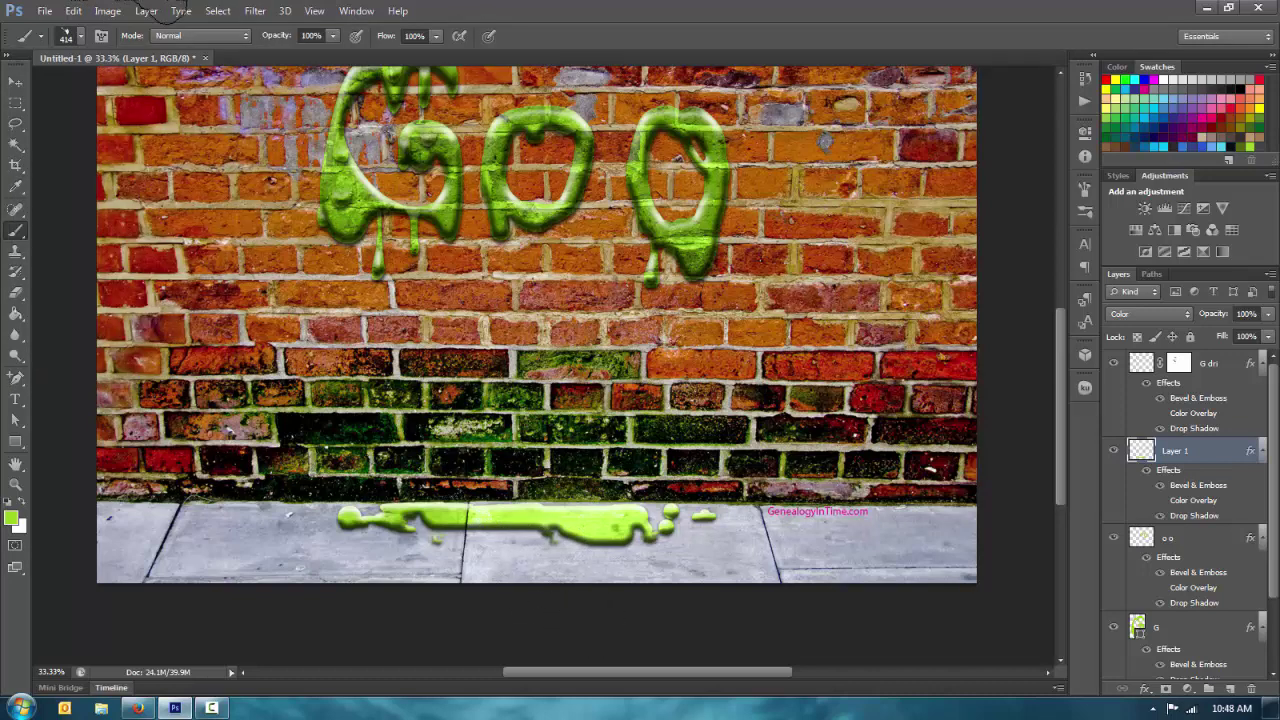
{"action": "left_click_drag", "start_coordinate": [550, 530], "coordinate": [590, 550]}
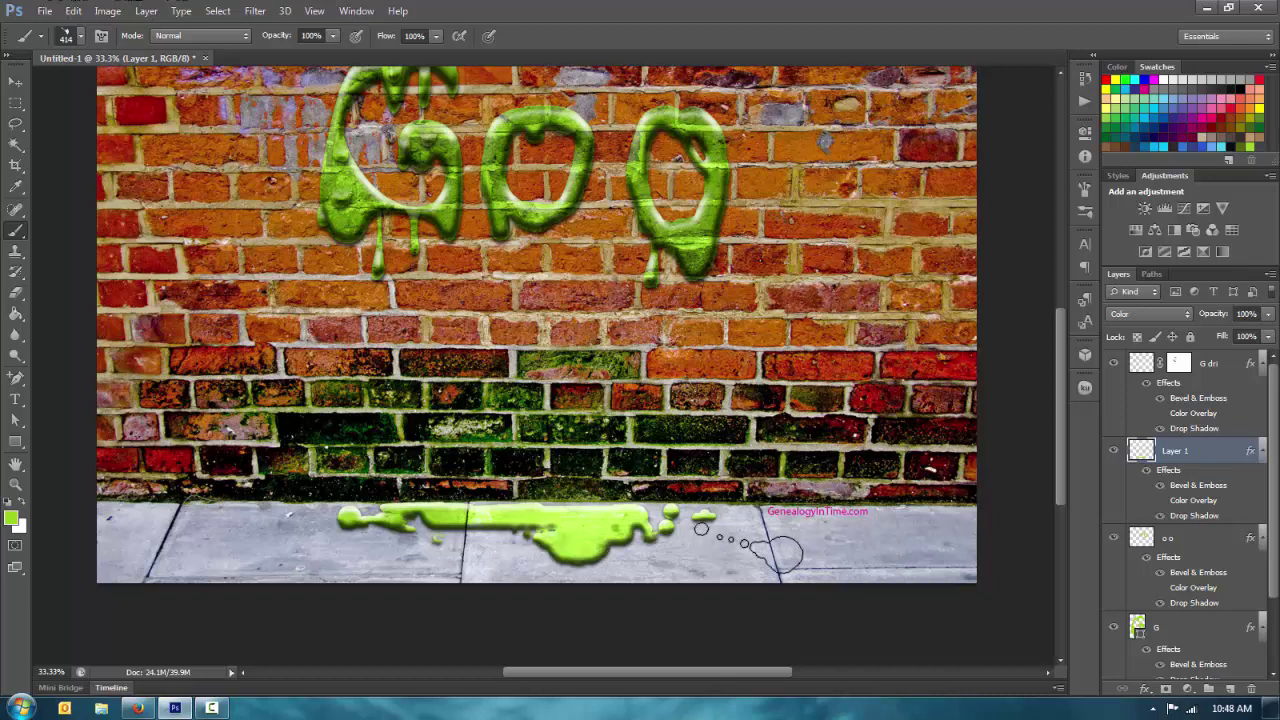
Stamp the 414 px scattered-drops brush along the puddle's lower edge at its left, right and middle.
{"action": "left_click", "coordinate": [79, 36]}
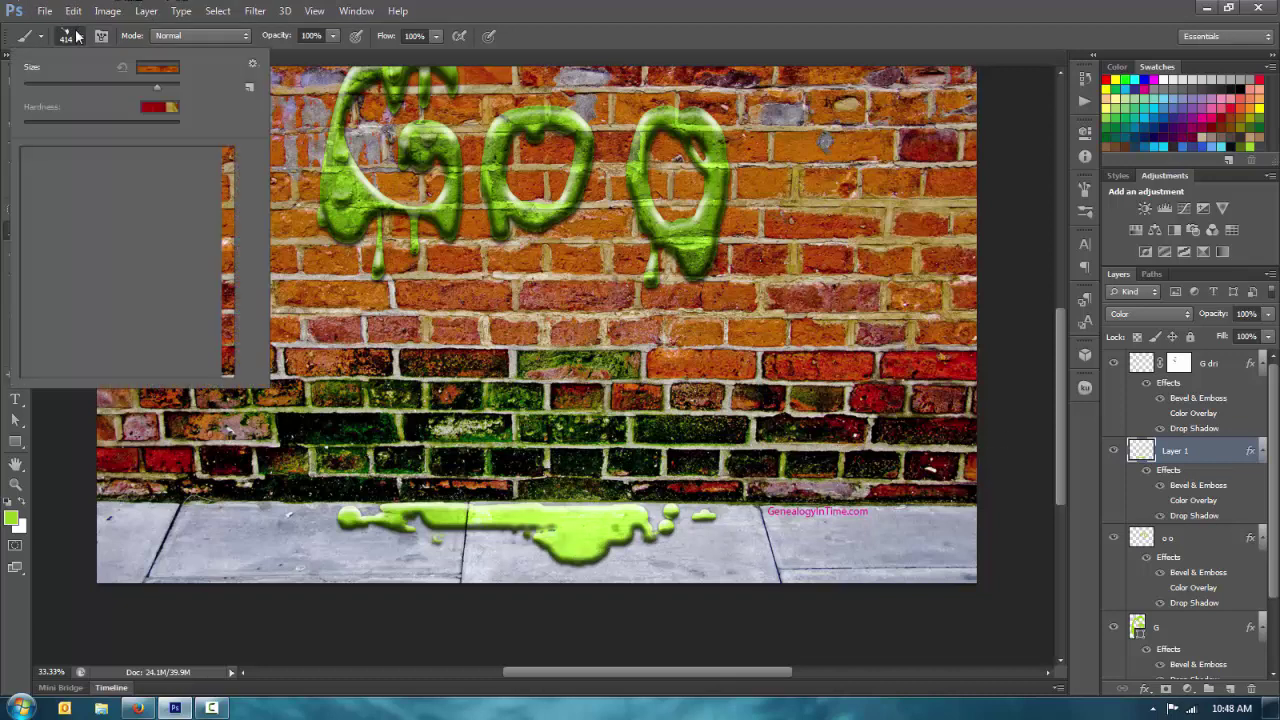
{"action": "left_click", "coordinate": [60, 336]}
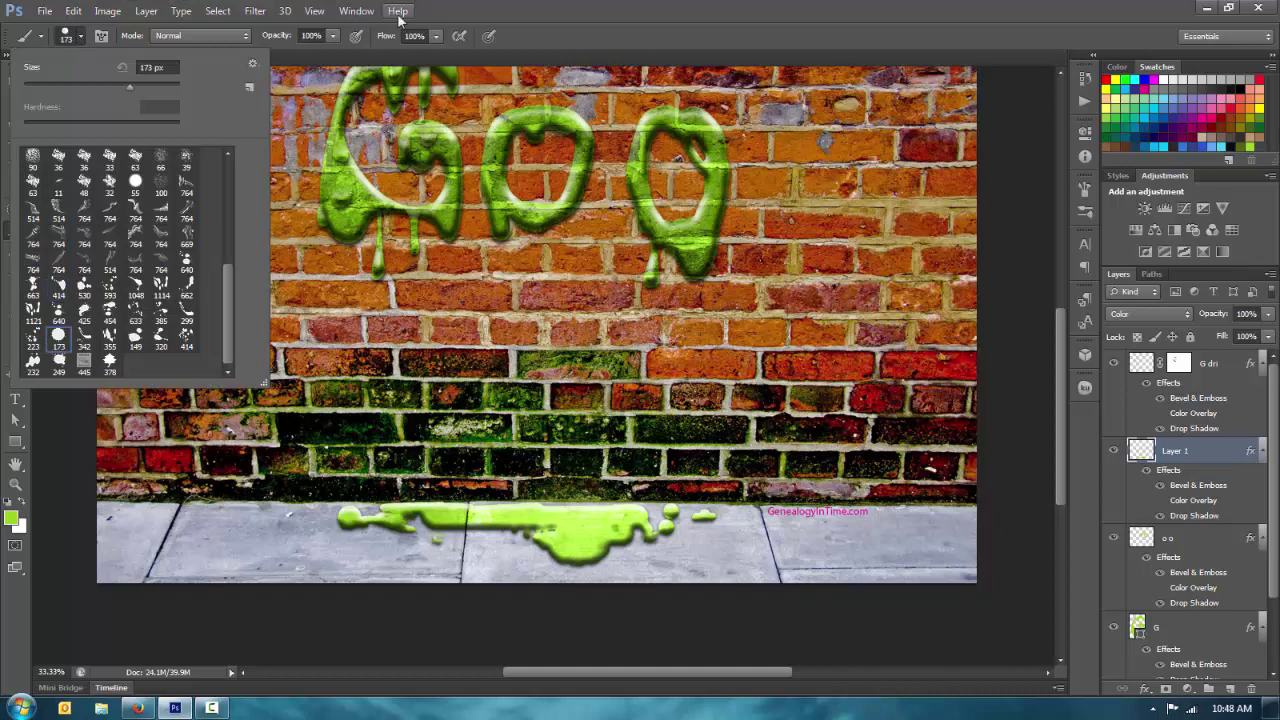
{"action": "left_click", "coordinate": [187, 342]}
{"action": "key", "text": "Return"}
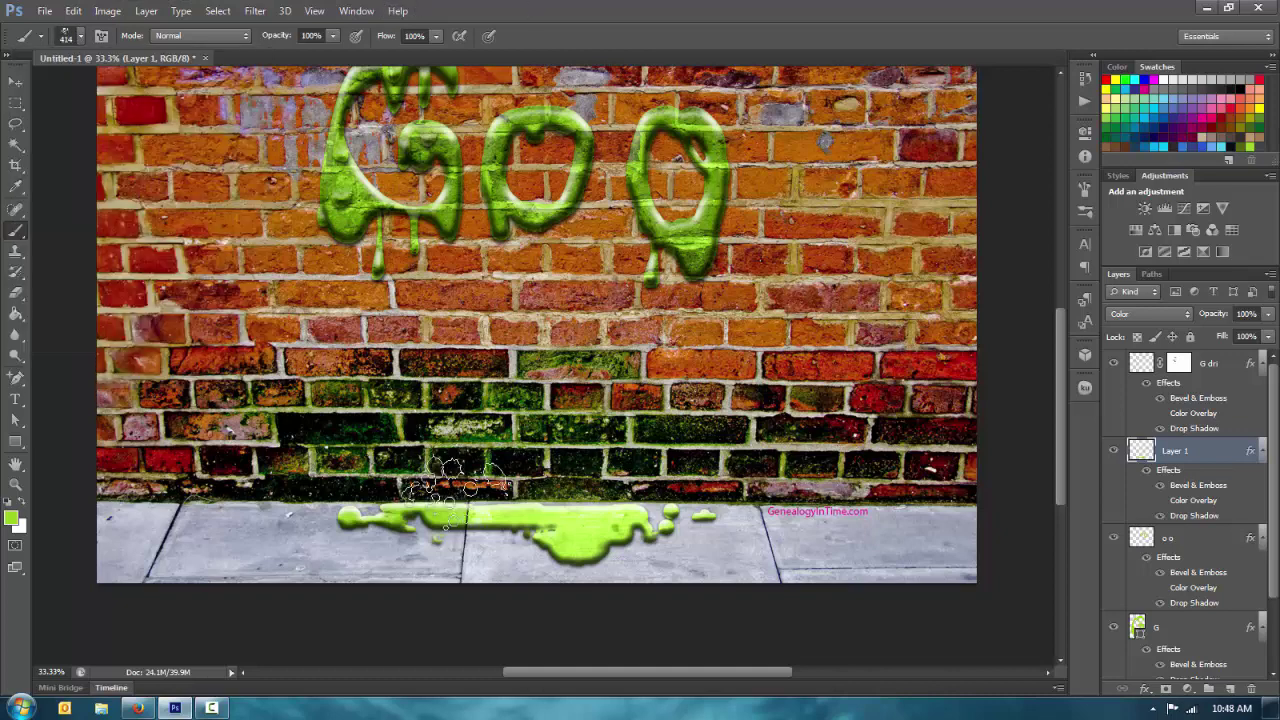
{"action": "left_click", "coordinate": [430, 535]}
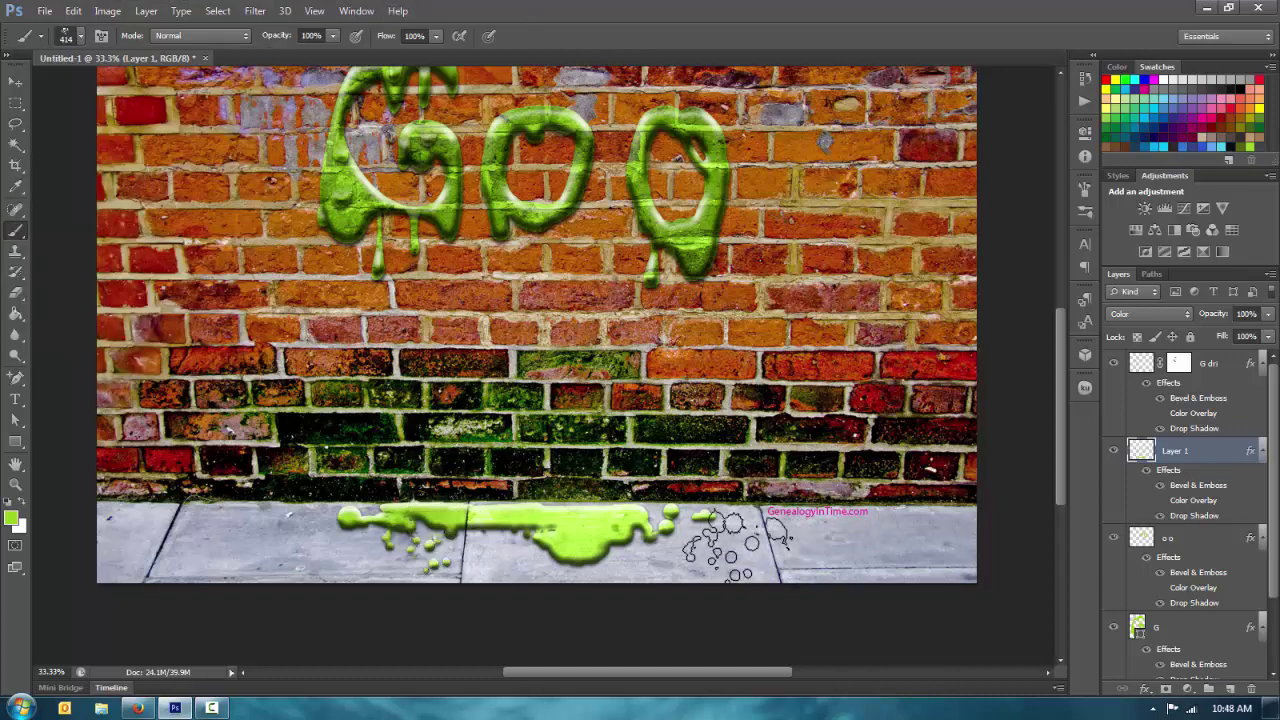
{"action": "left_click", "coordinate": [665, 537]}
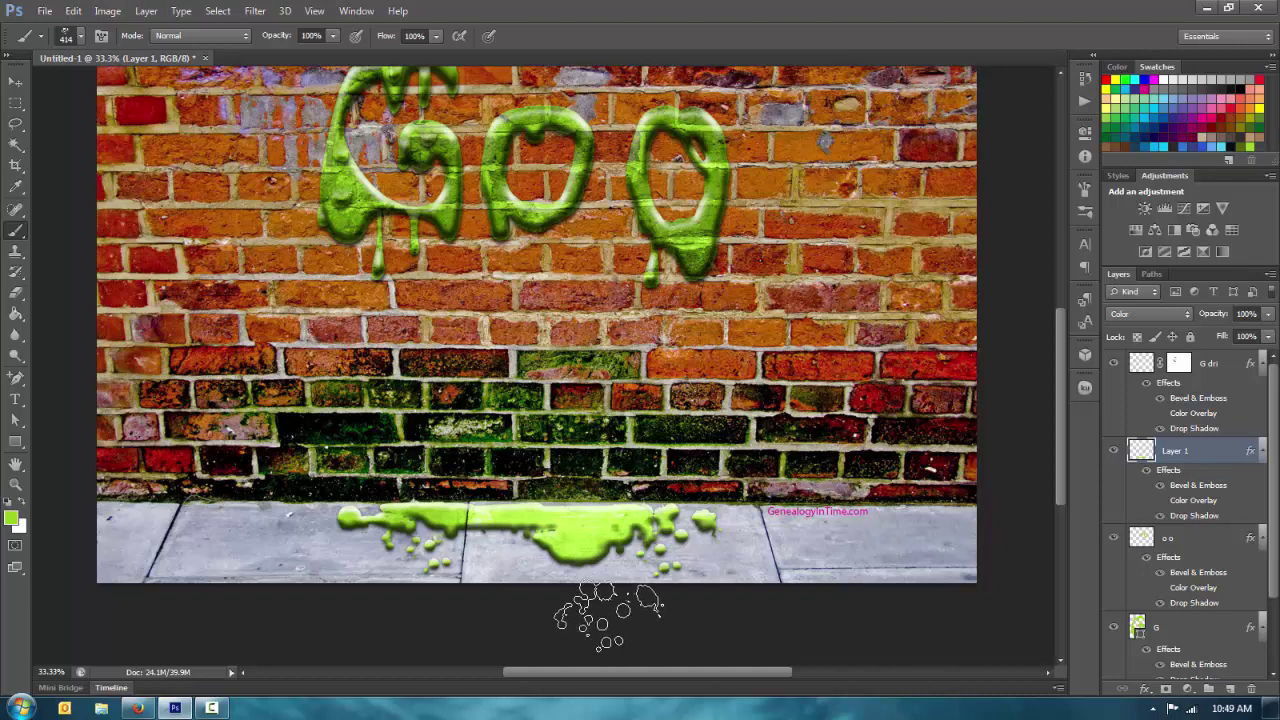
{"action": "left_click", "coordinate": [503, 559]}
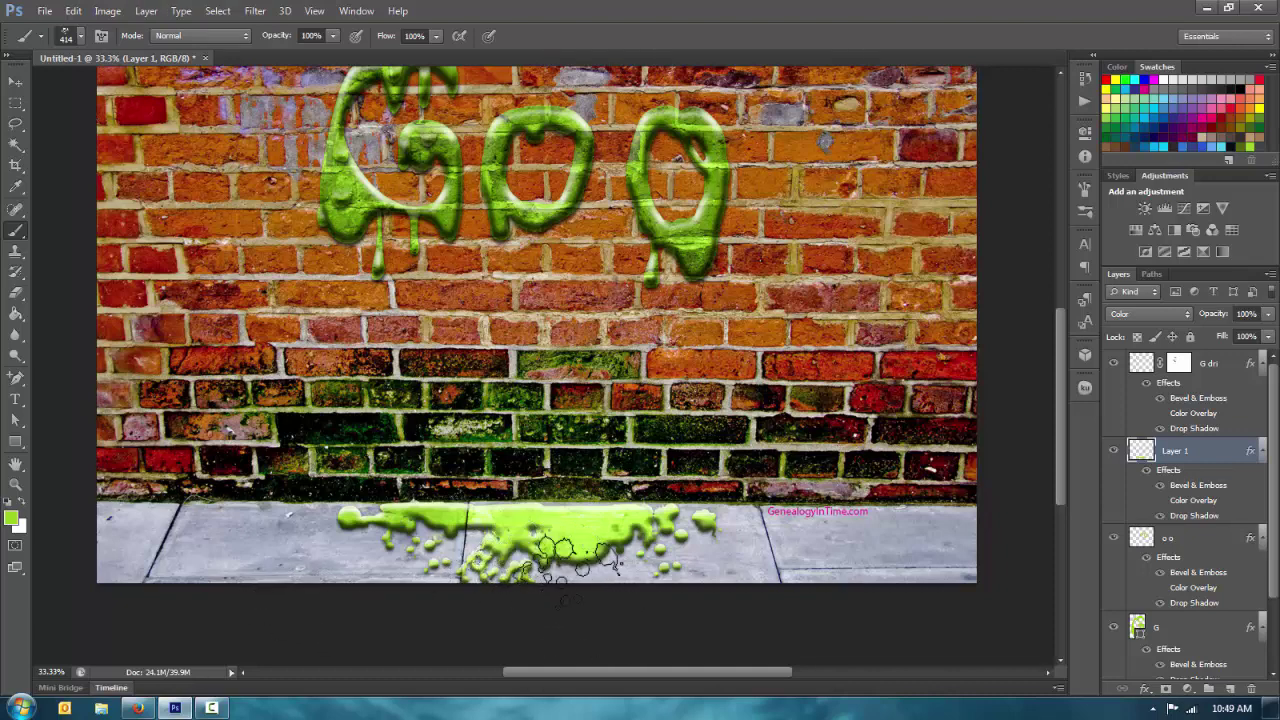
Choose the 1121 px splatter brush, reduce it to 600 px, and stamp large splashes at both ends of the puddle.
{"action": "left_click", "coordinate": [66, 37]}
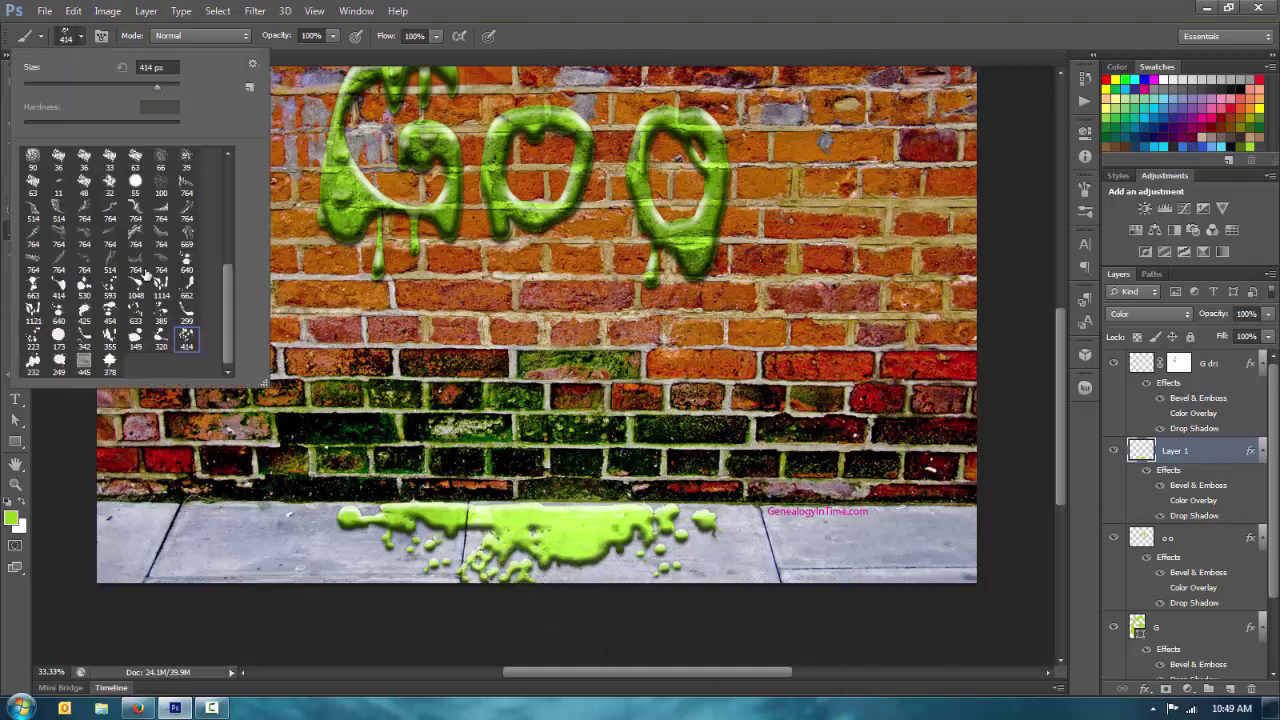
{"action": "left_click", "coordinate": [33, 310]}
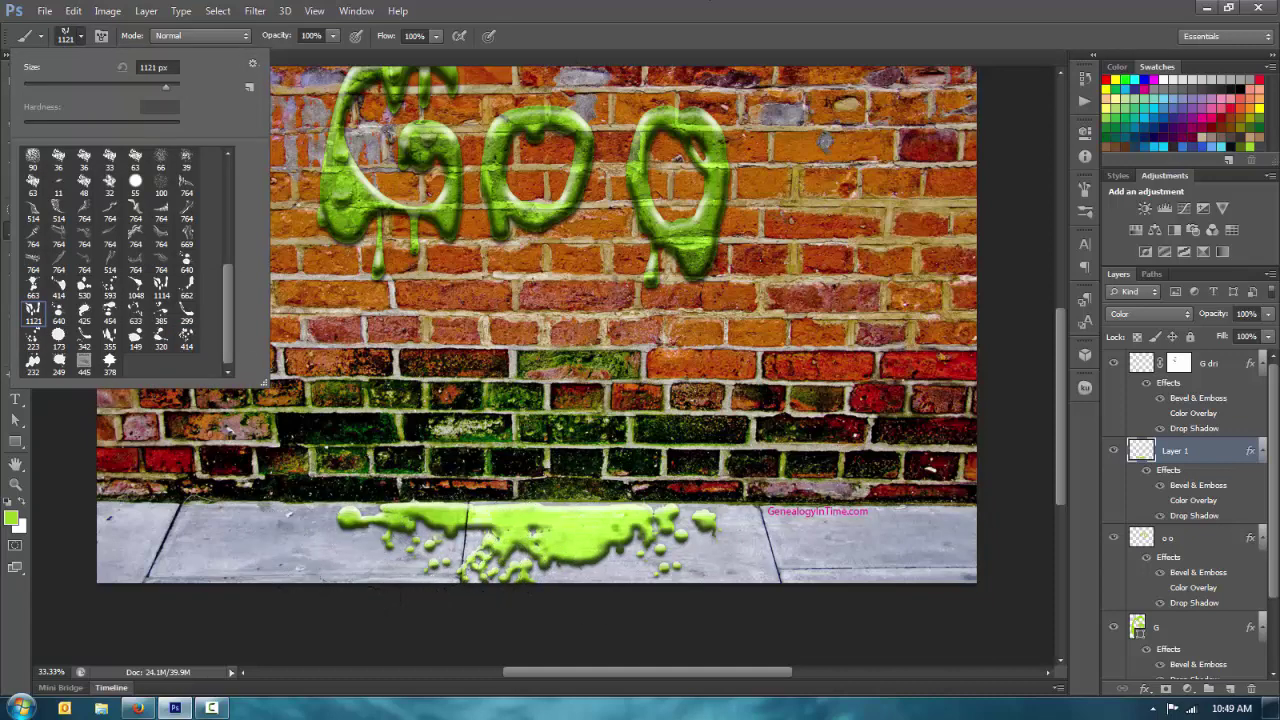
{"action": "left_click", "coordinate": [347, 646]}
{"action": "key", "text": "bracketleft"}
{"action": "key", "text": "bracketleft"}
{"action": "key", "text": "bracketleft"}
{"action": "key", "text": "bracketleft"}
{"action": "left_click", "coordinate": [371, 545]}
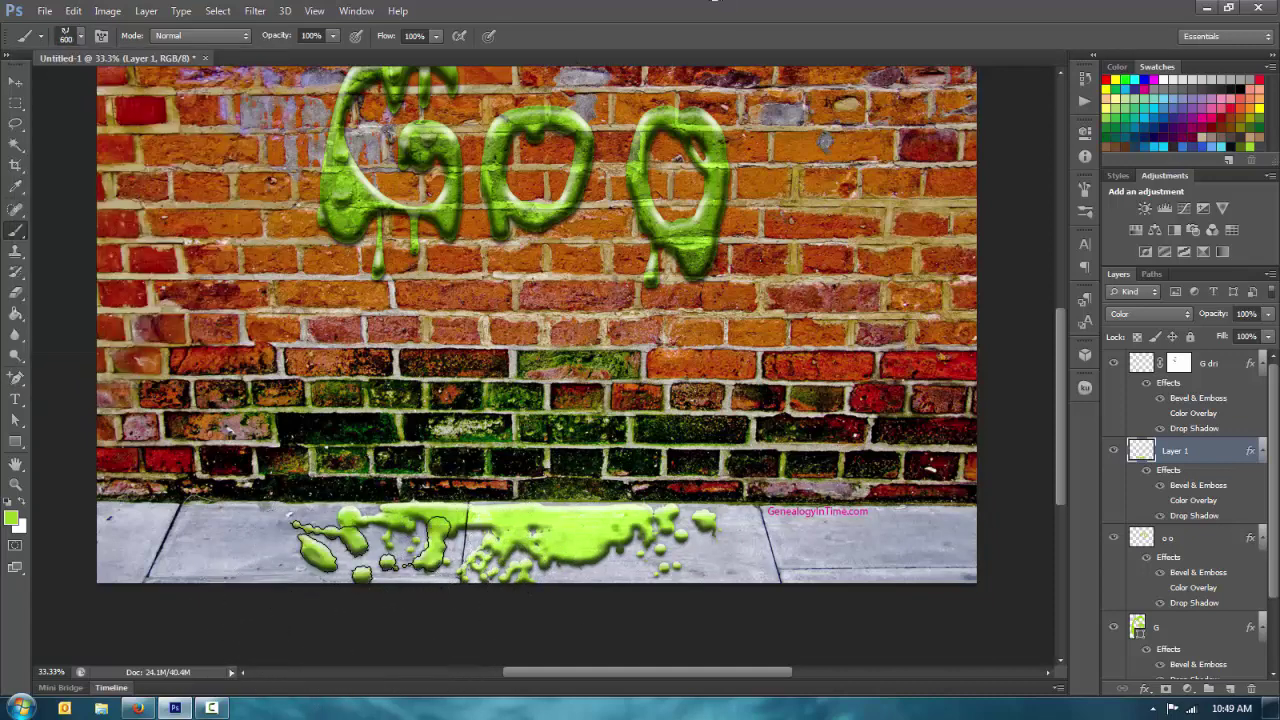
{"action": "key", "text": "bracketleft"}
{"action": "left_click", "coordinate": [775, 540]}
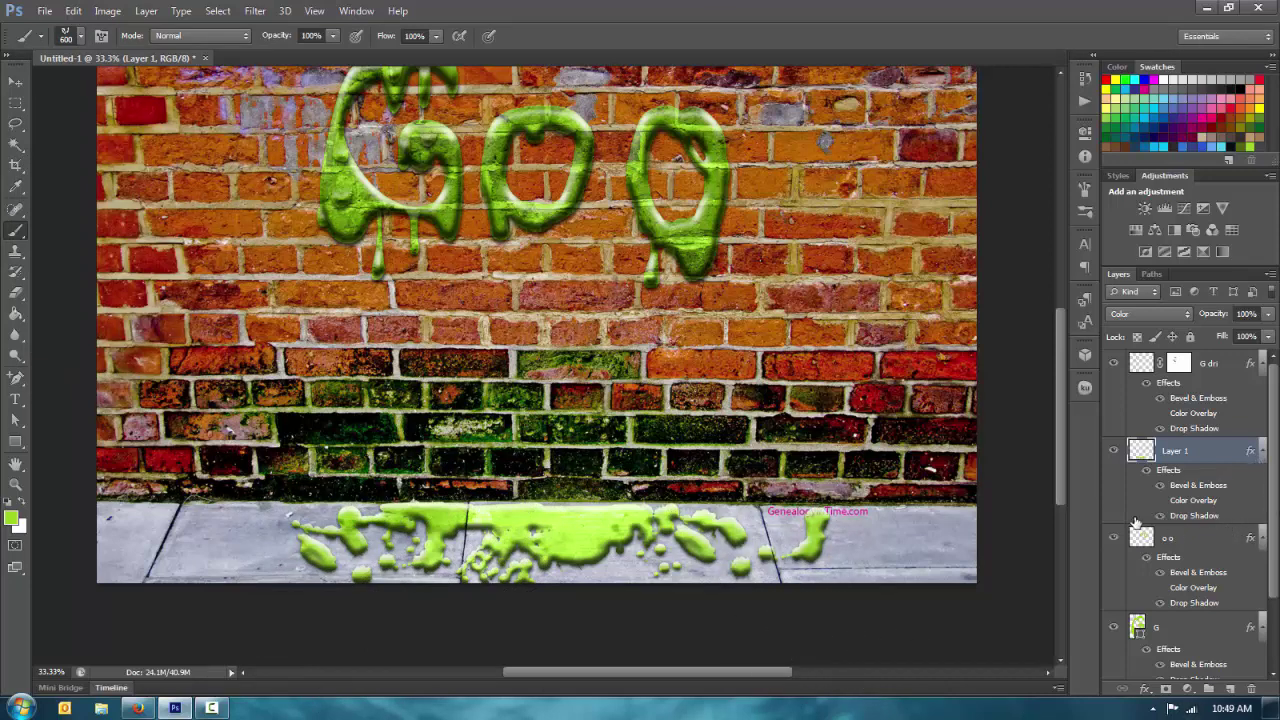
Apply a perspective transform to the puddle layer, drawing its upper corners inward so it lies flat on the pavement.
{"action": "key", "text": "ctrl+t"}
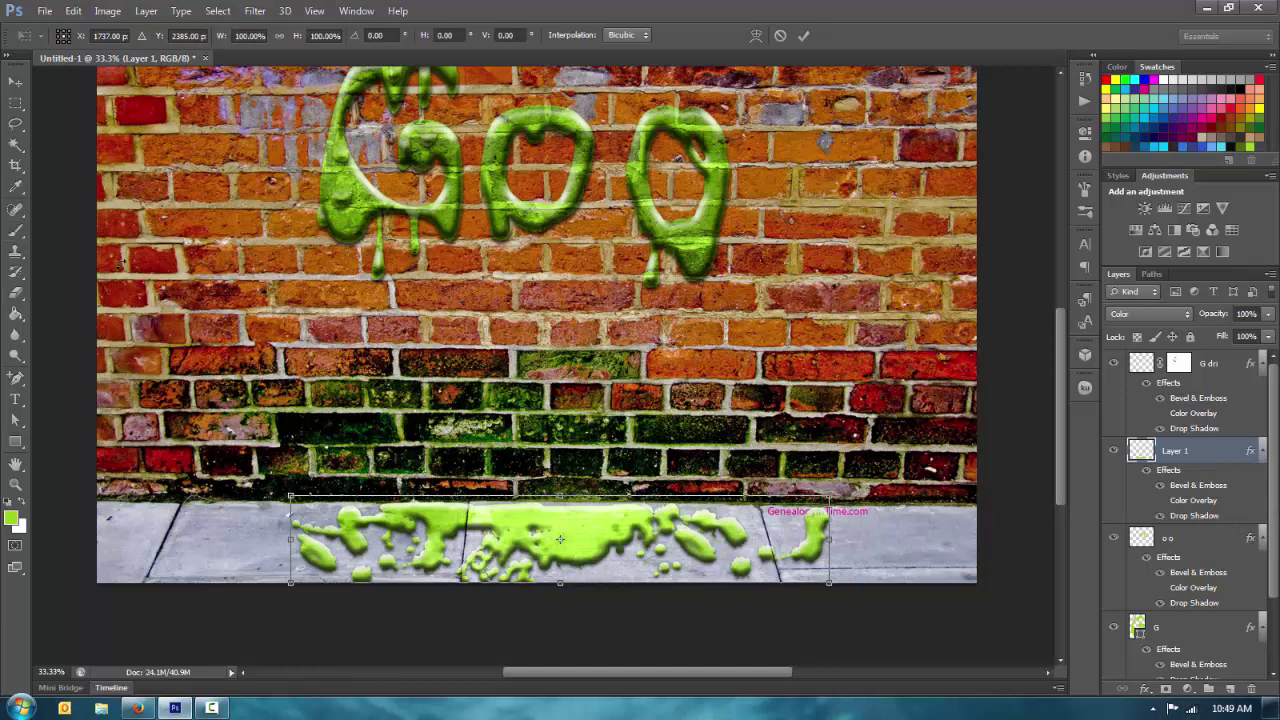
{"action": "left_click", "coordinate": [42, 10]}
{"action": "mouse_move", "coordinate": [73, 10]}
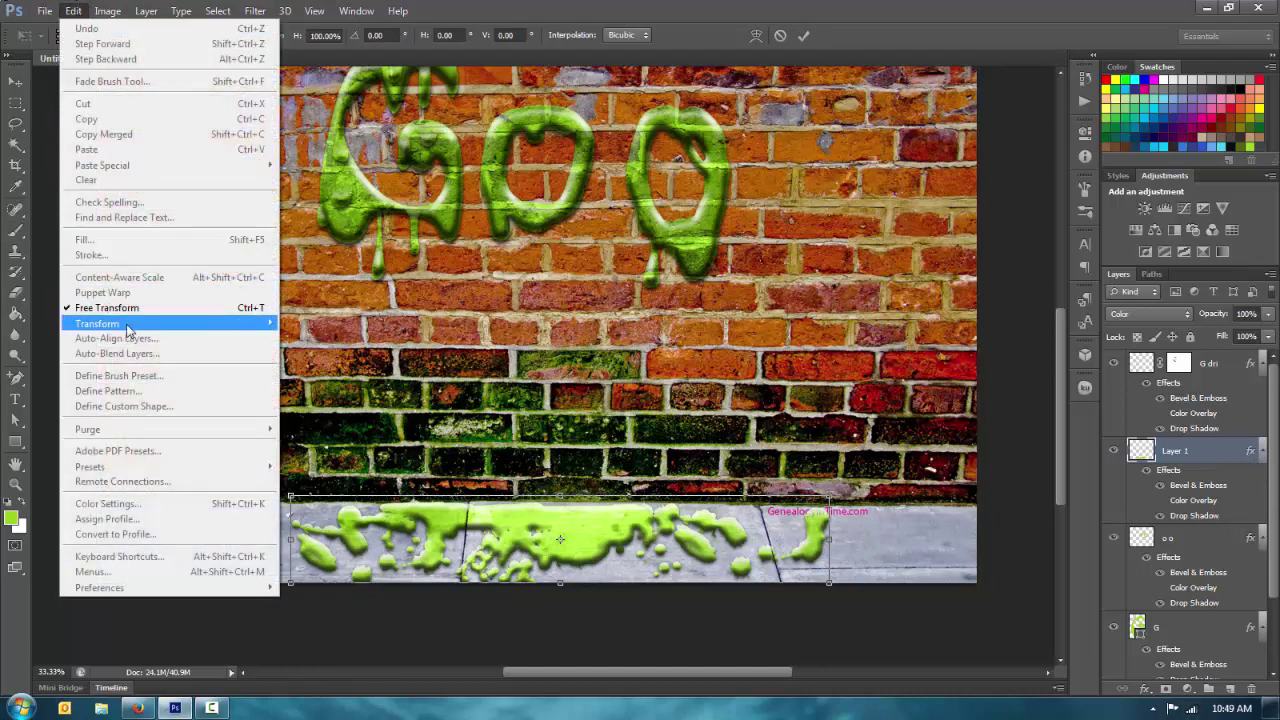
{"action": "mouse_move", "coordinate": [127, 330]}
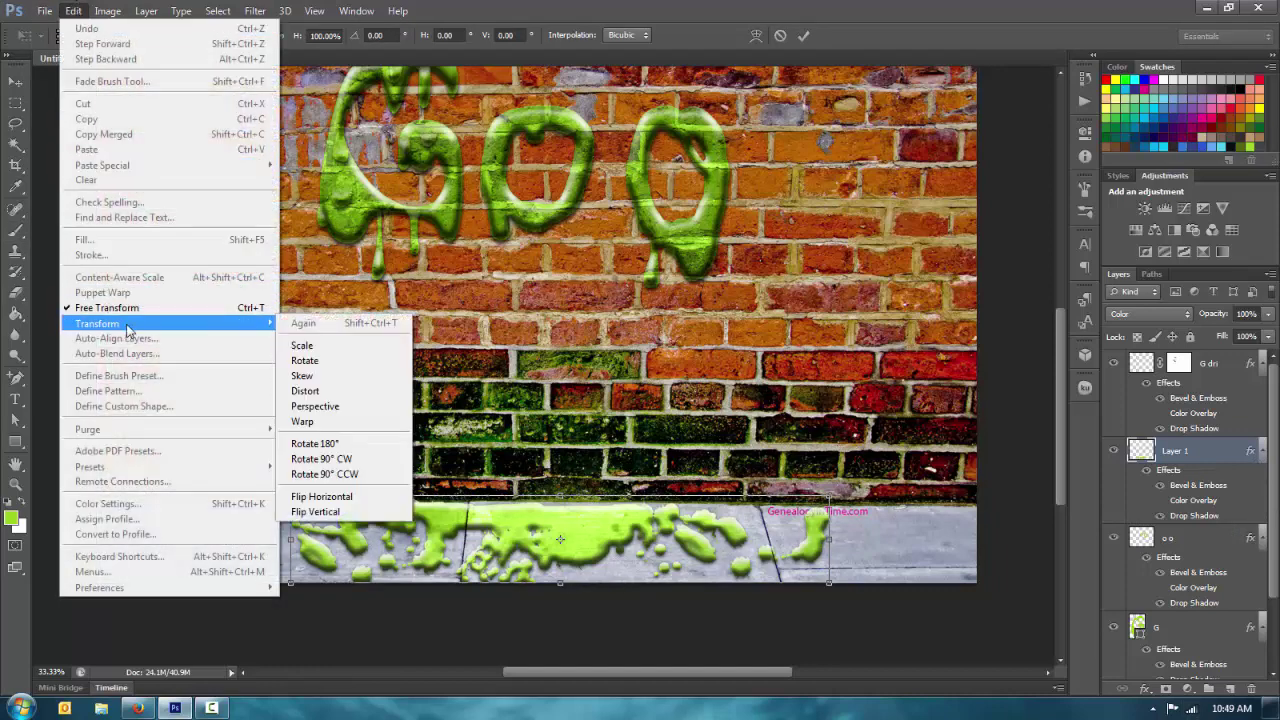
{"action": "left_click", "coordinate": [330, 406]}
{"action": "left_click_drag", "start_coordinate": [291, 498], "coordinate": [372, 505]}
{"action": "key", "text": "Return"}
{"action": "key", "text": "b"}
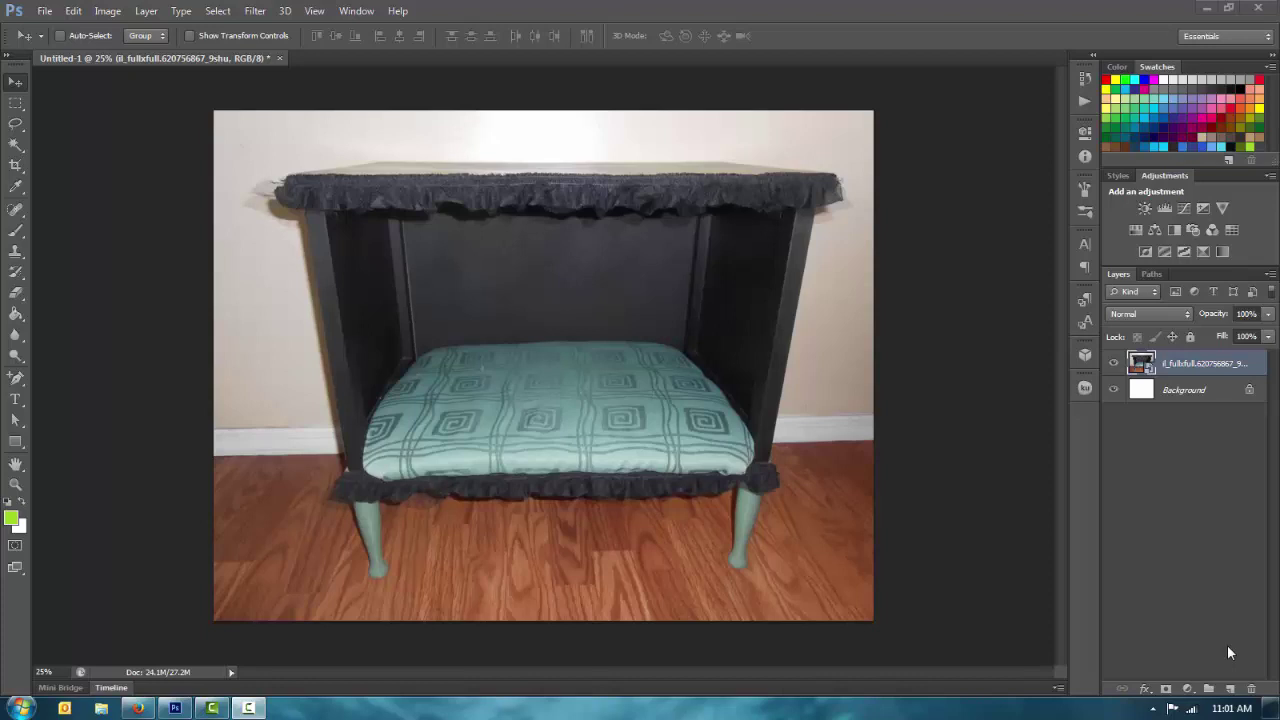
Switch to Firefox to view the search results for "free fur photoshop brush", and return to Photoshop.
{"action": "left_click", "coordinate": [138, 708]}
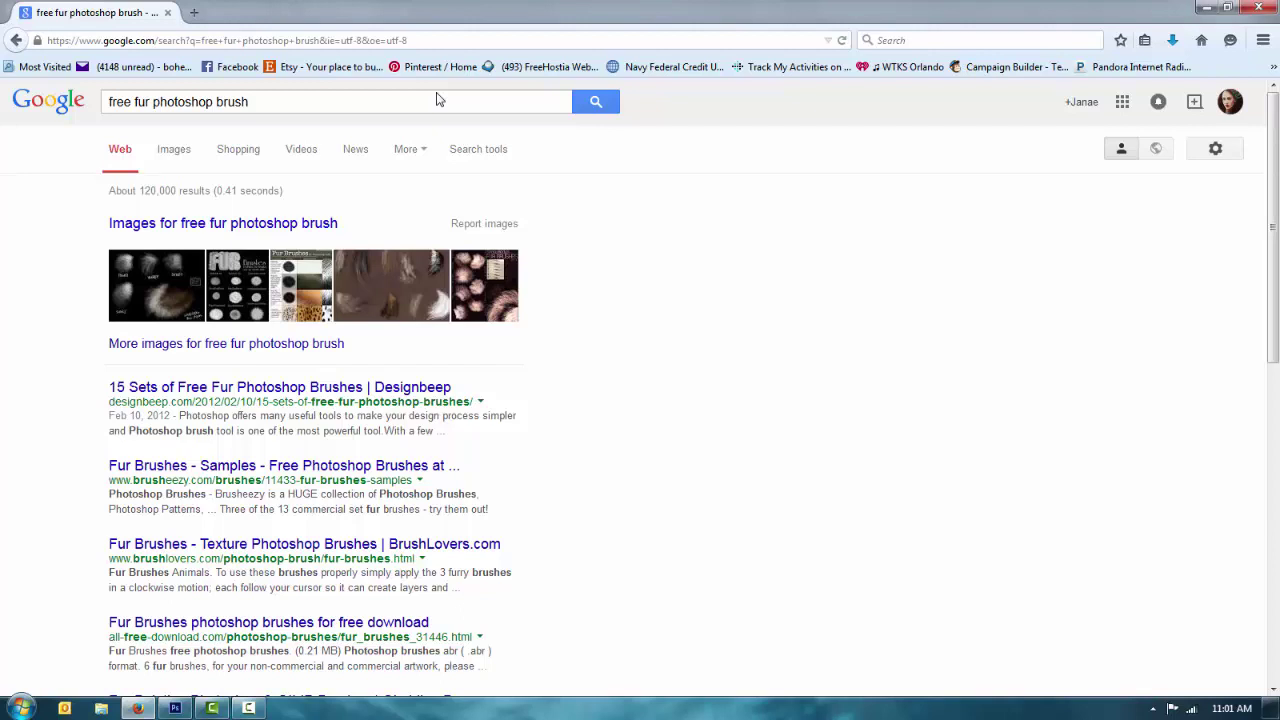
{"action": "left_click", "coordinate": [175, 708]}
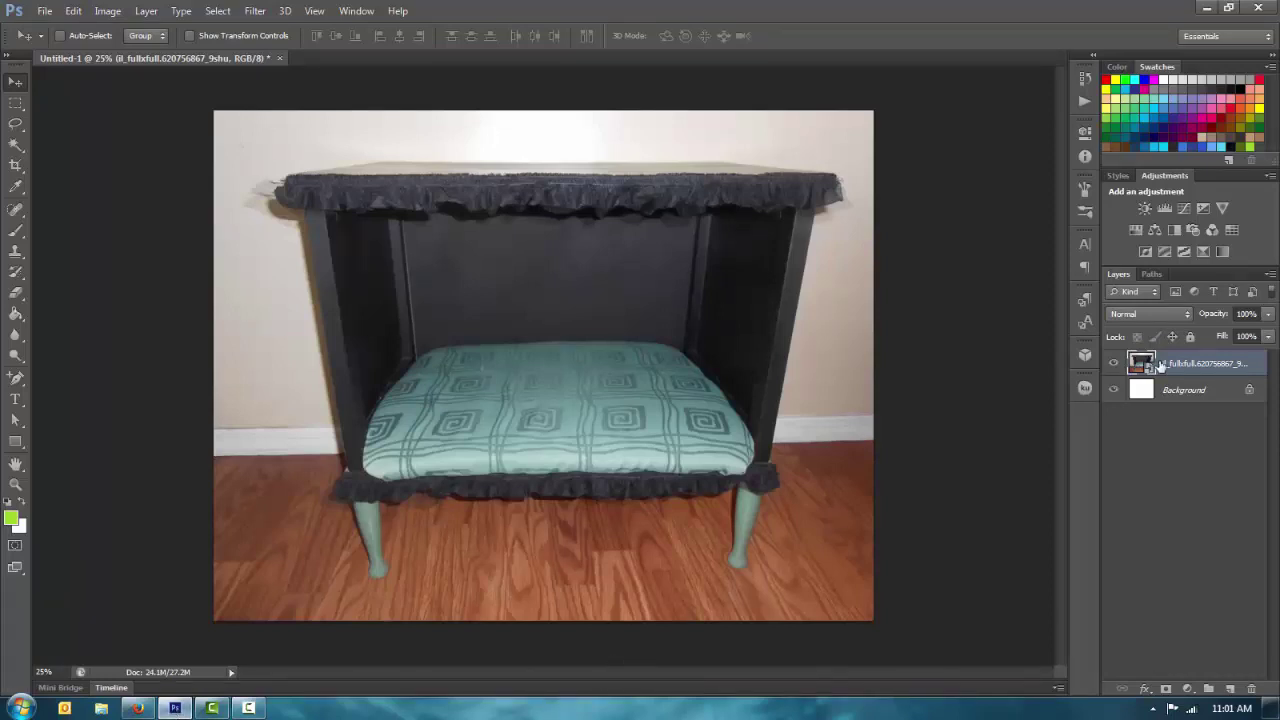
Add the text "Fur" in green 222 pt Myriad Pro Regular and move it down over the pet bed's cushion.
{"action": "key", "text": "t"}
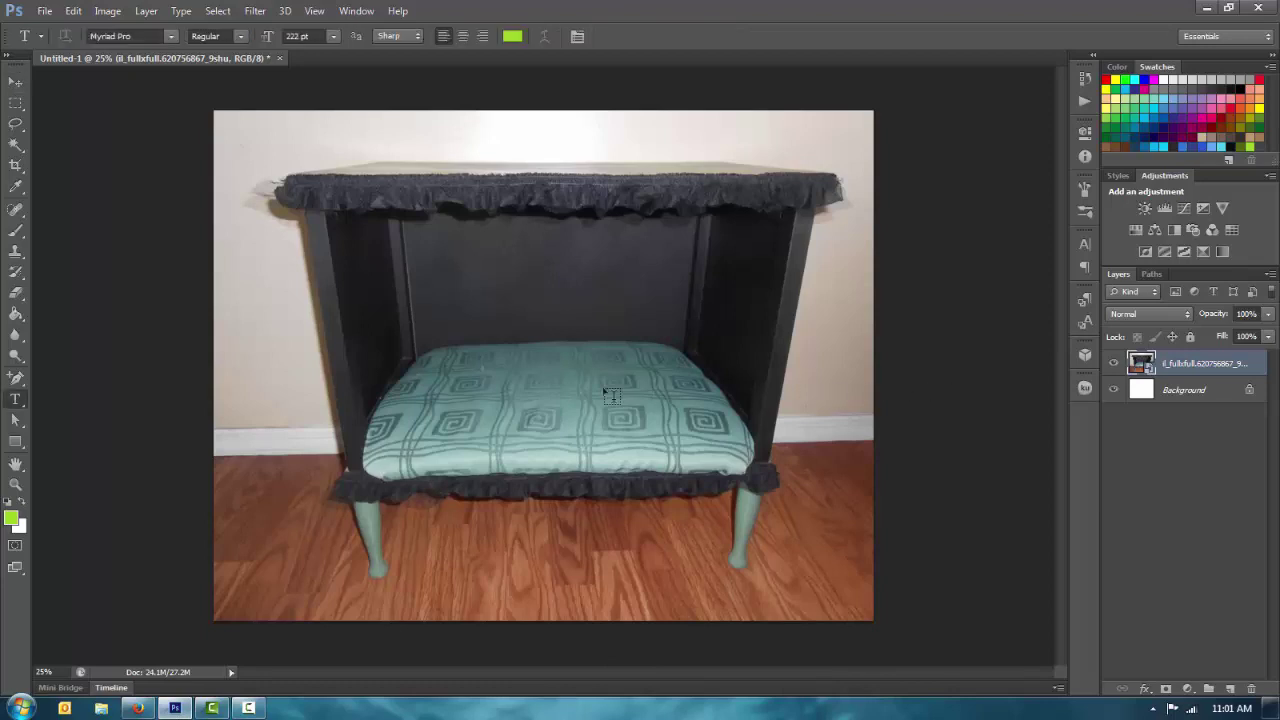
{"action": "left_click", "coordinate": [426, 303]}
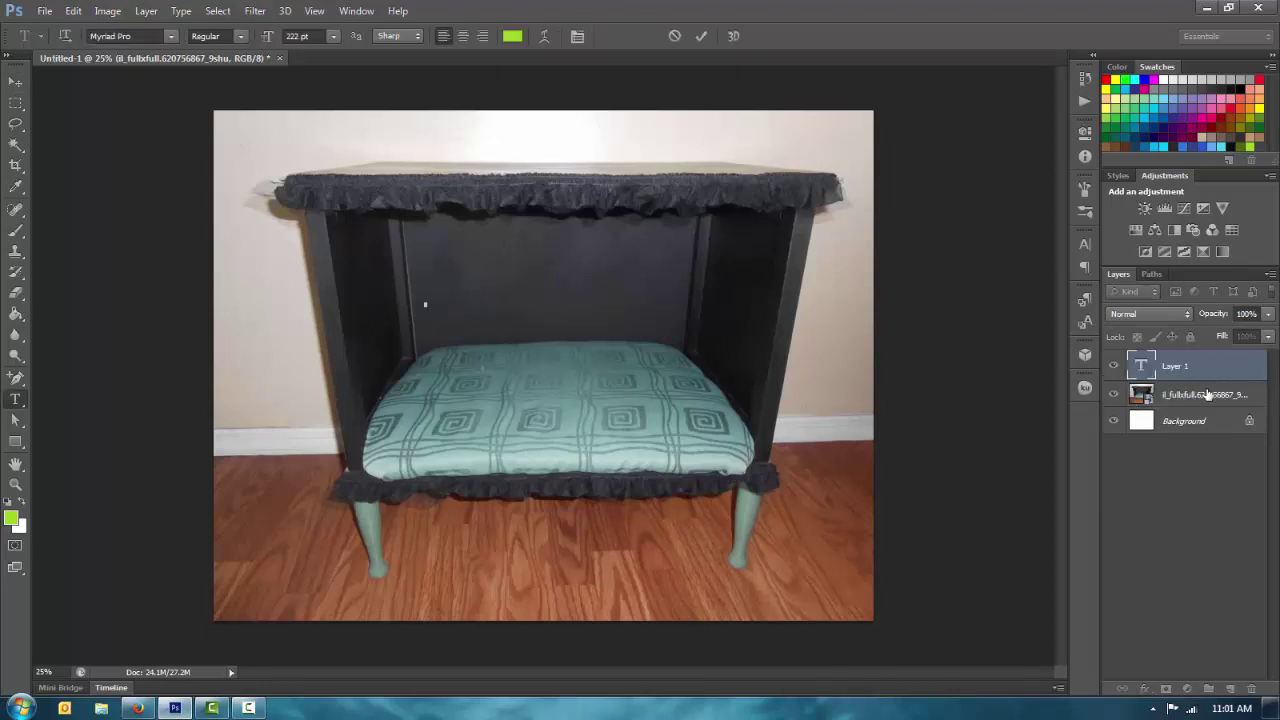
{"action": "type", "text": "Fur"}
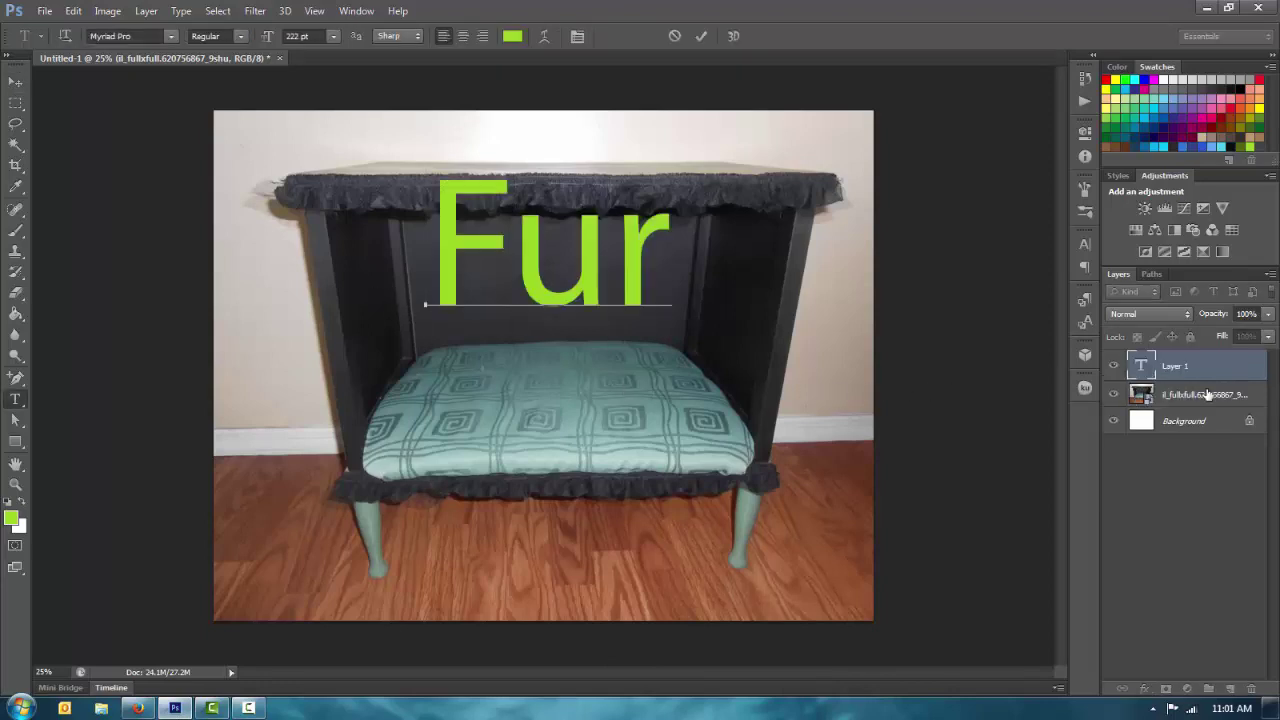
{"action": "key", "text": "ctrl+a"}
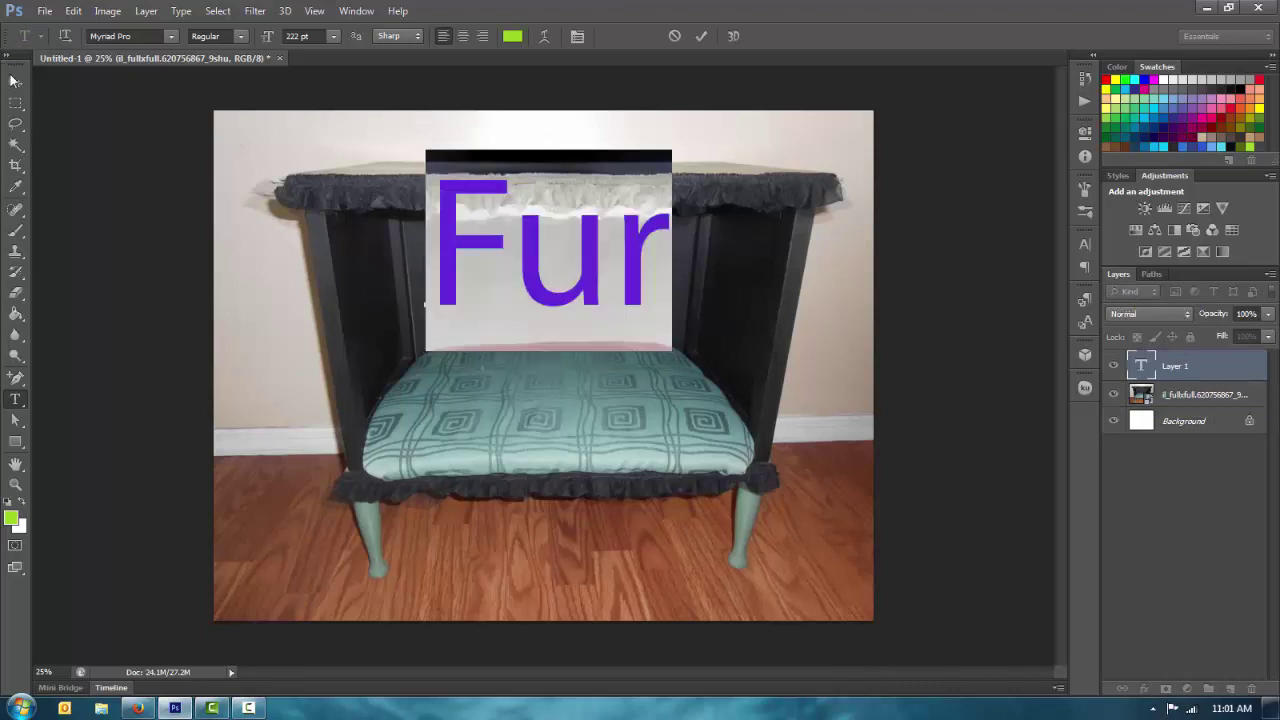
{"action": "left_click", "coordinate": [15, 80]}
{"action": "left_click_drag", "start_coordinate": [530, 274], "coordinate": [528, 360]}
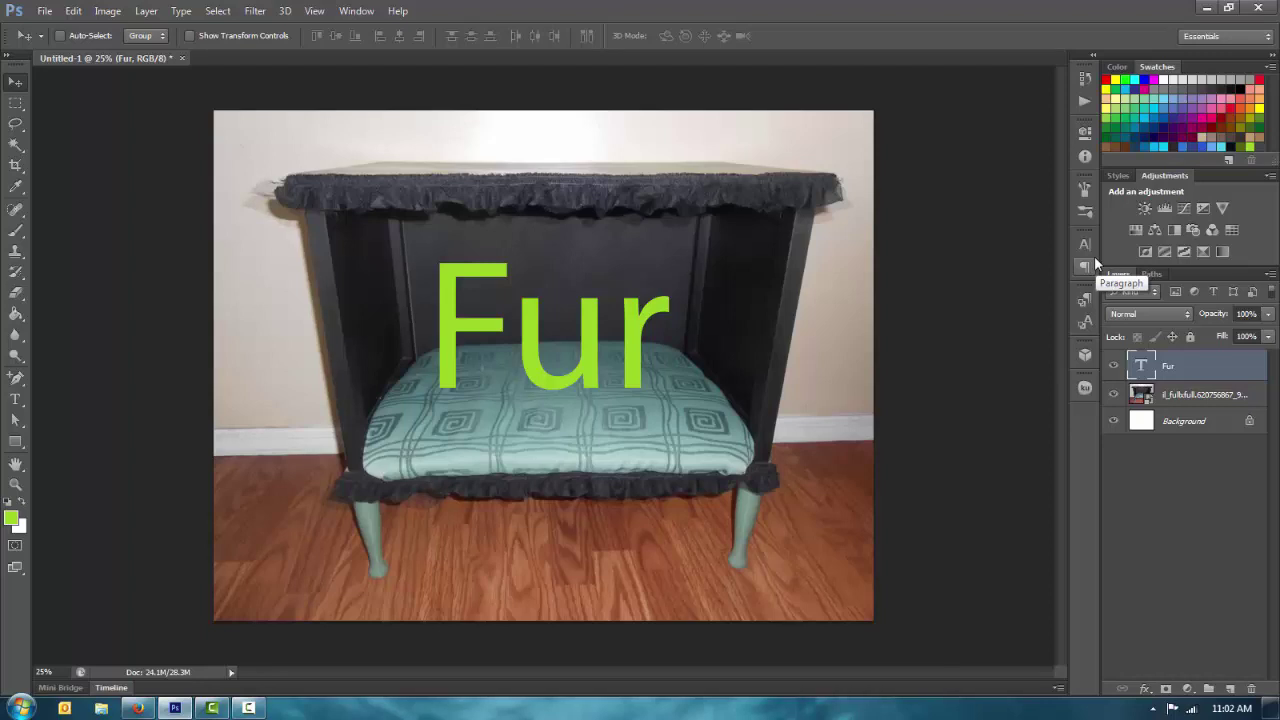
Widen the tracking of the "Fur" text and shift it about 0.5 in left to centre it in the bed opening.
{"action": "double_click", "coordinate": [481, 329]}
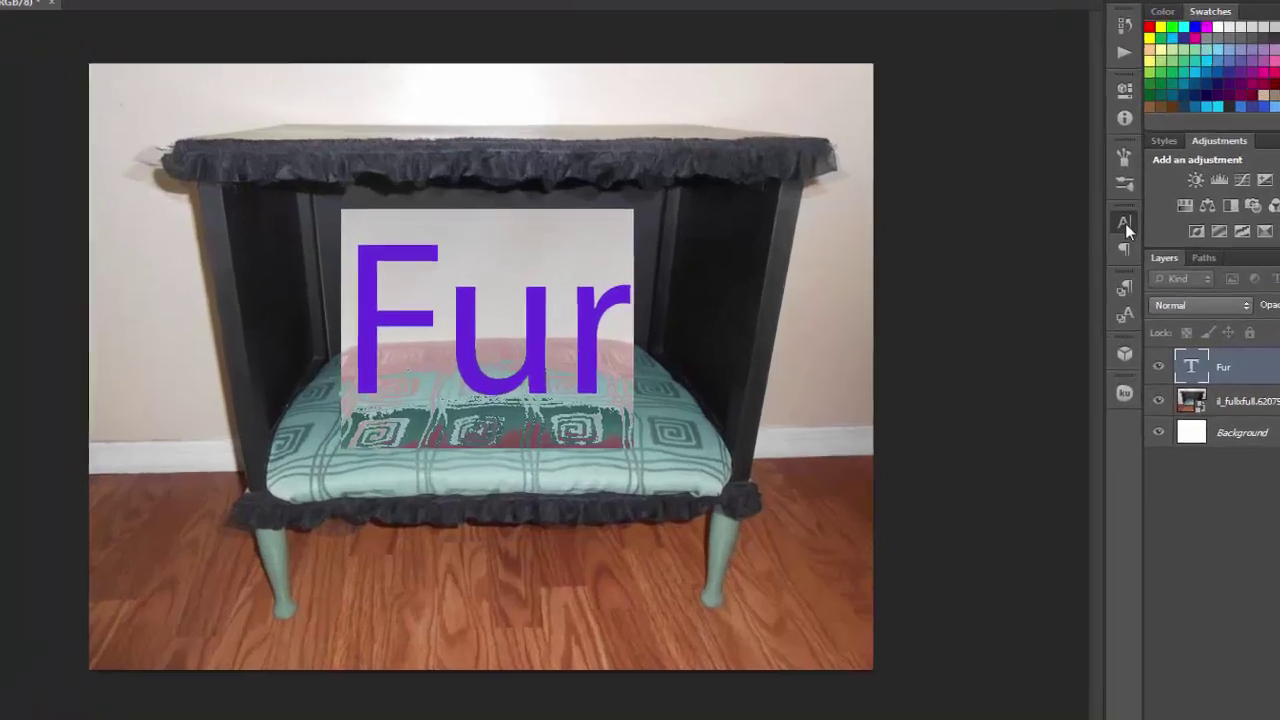
{"action": "left_click", "coordinate": [1086, 245]}
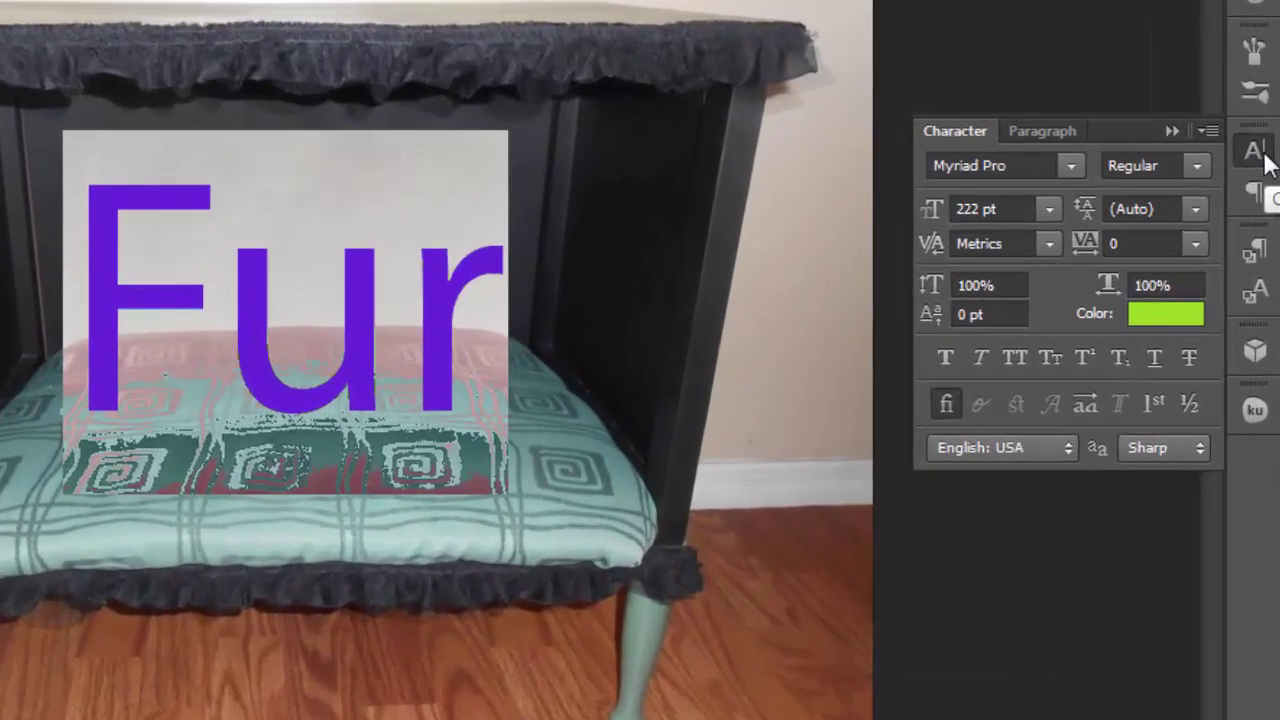
{"action": "left_click", "coordinate": [255, 3]}
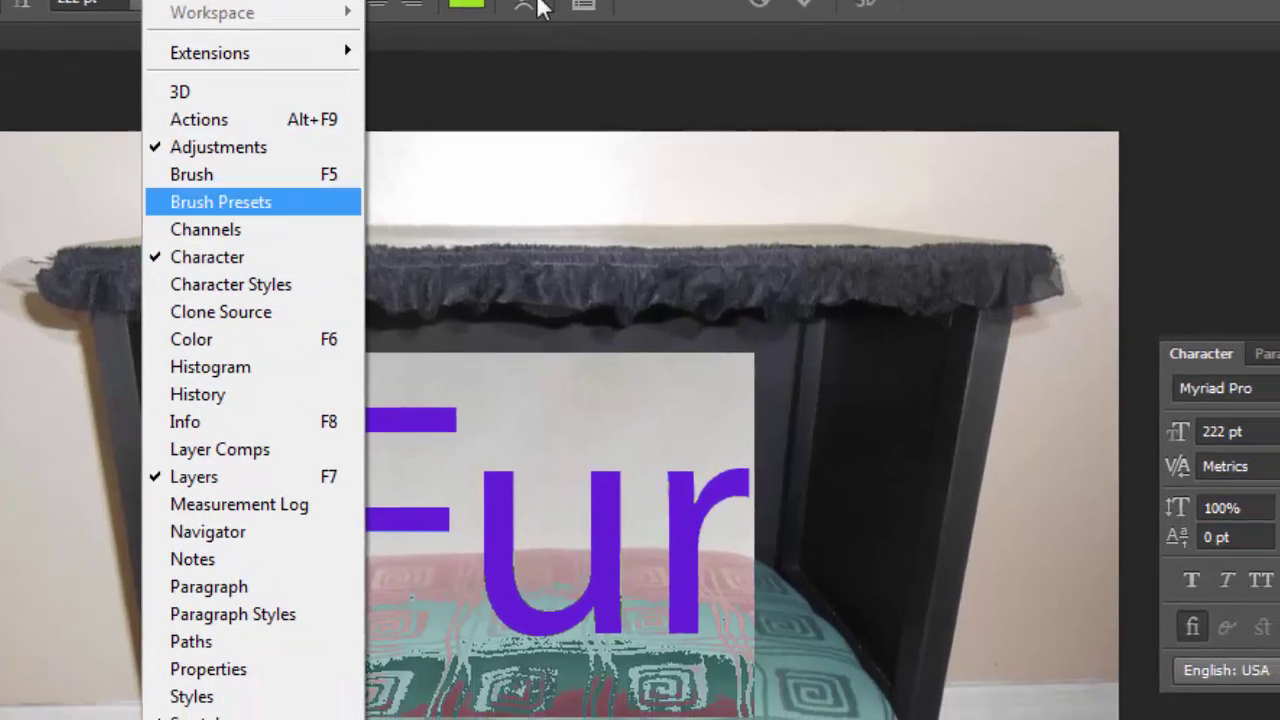
{"action": "left_click", "coordinate": [606, 38]}
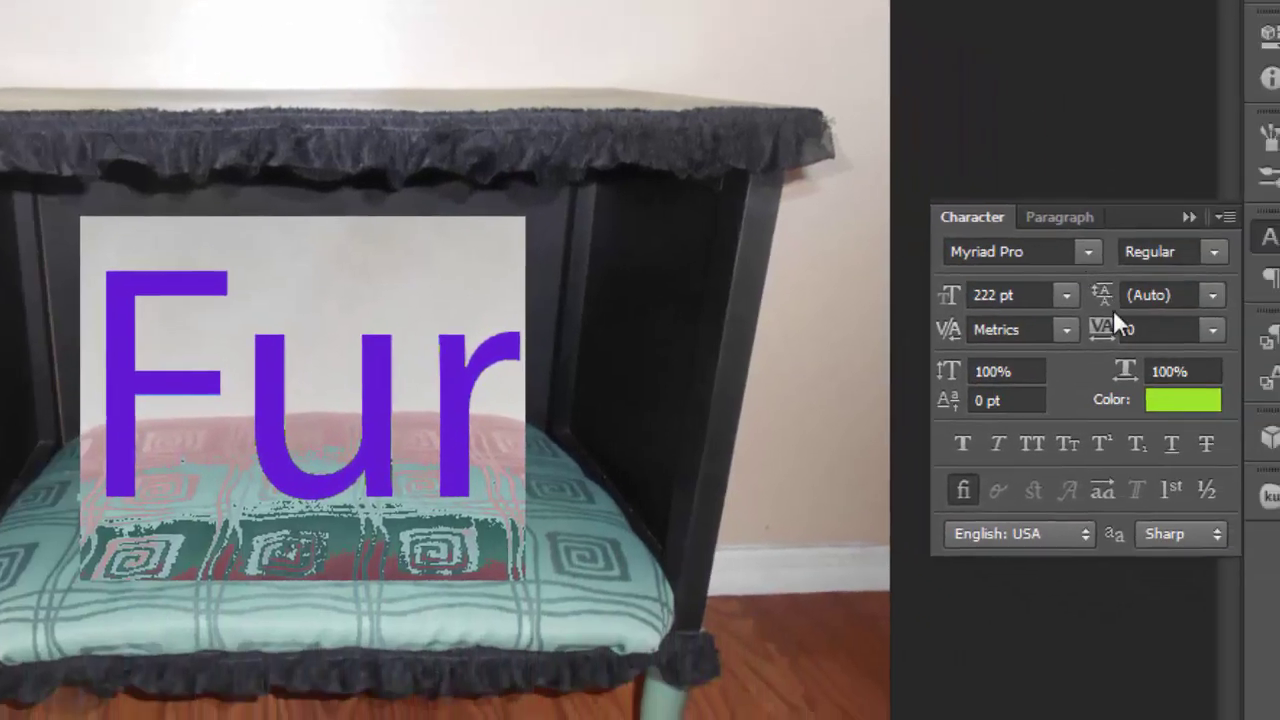
{"action": "left_click_drag", "start_coordinate": [1102, 330], "coordinate": [1114, 331]}
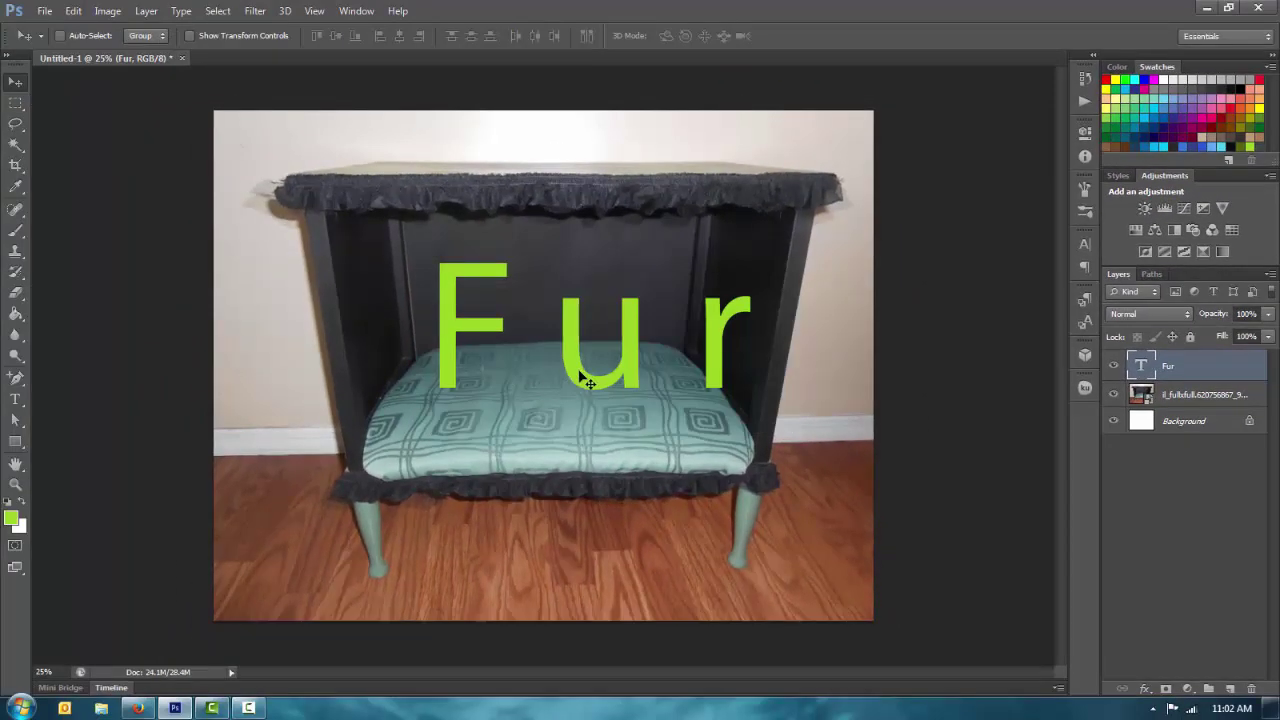
{"action": "left_click_drag", "start_coordinate": [580, 371], "coordinate": [549, 378]}
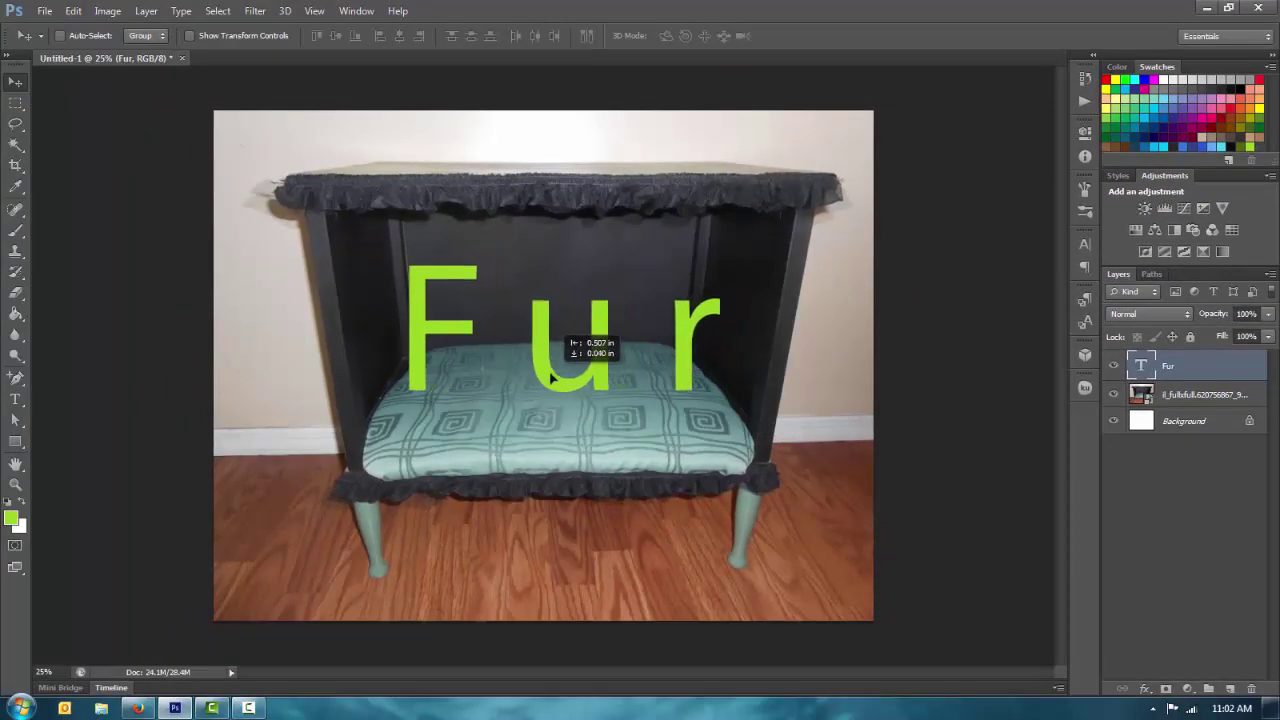
Switch to Firefox, show the image results for the fur brush search, and visit the first image's designbeep.com page.
{"action": "left_click", "coordinate": [139, 708]}
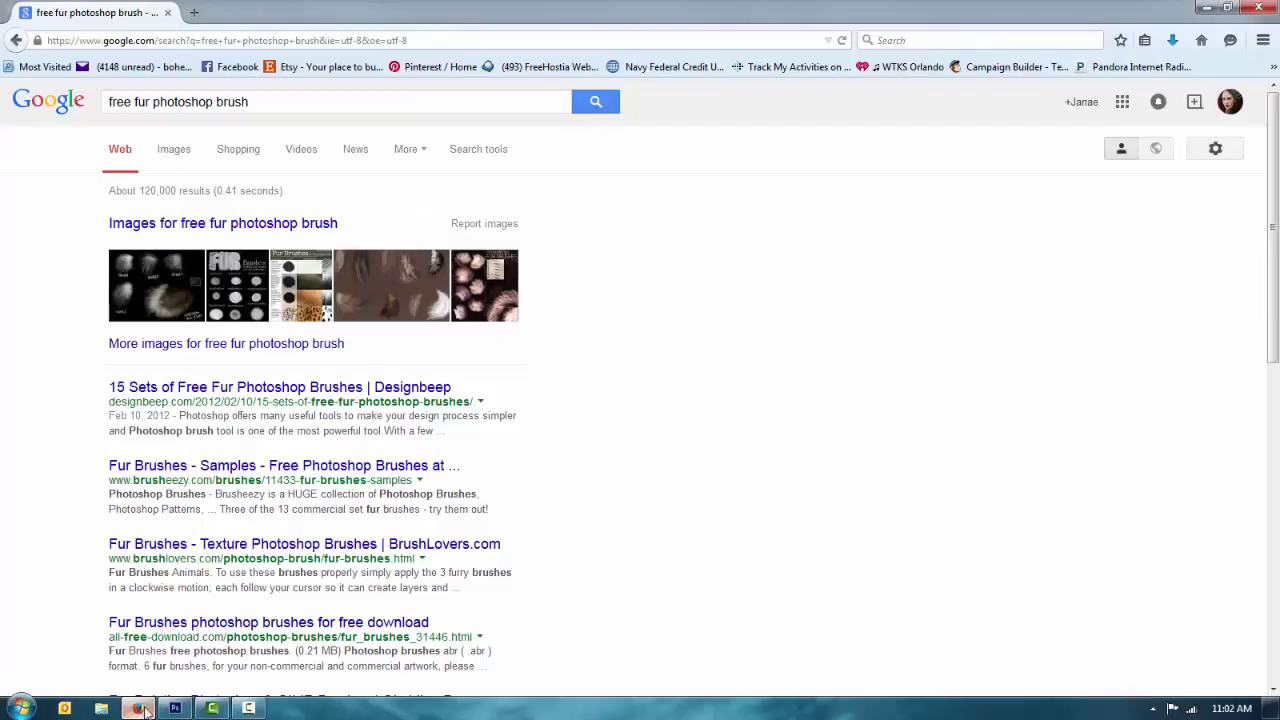
{"action": "left_click", "coordinate": [181, 226]}
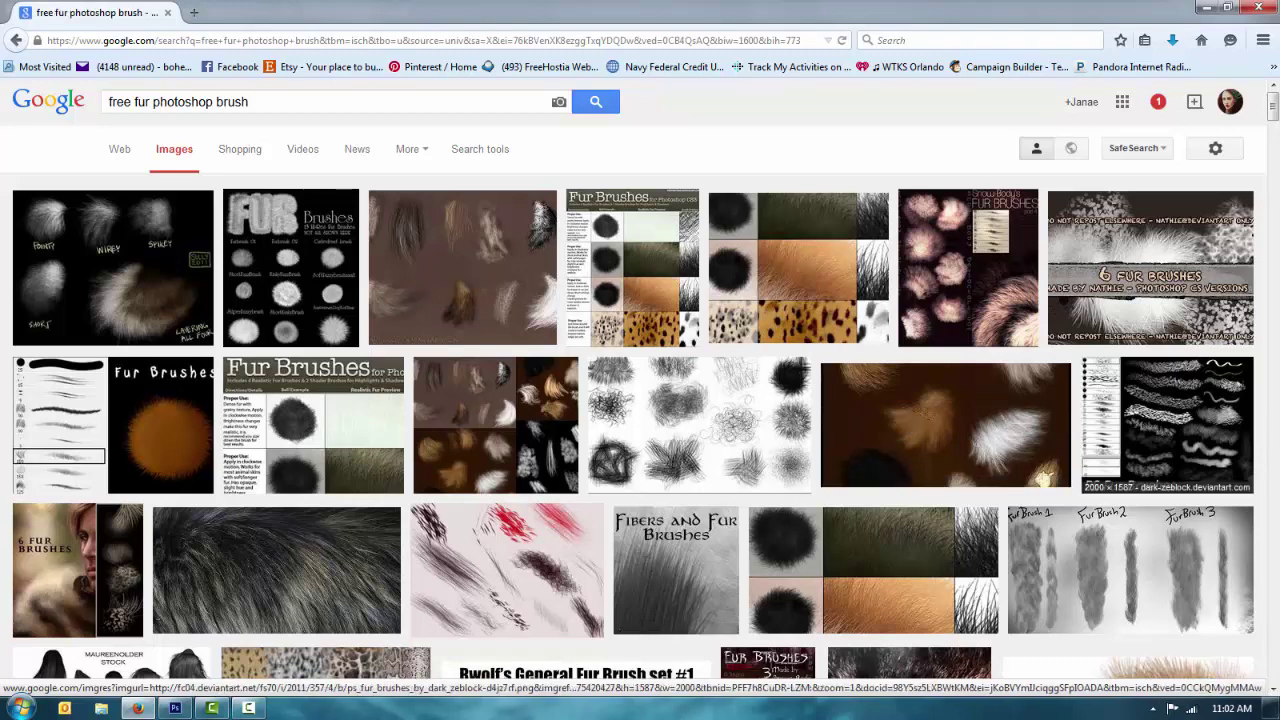
{"action": "left_click", "coordinate": [143, 288]}
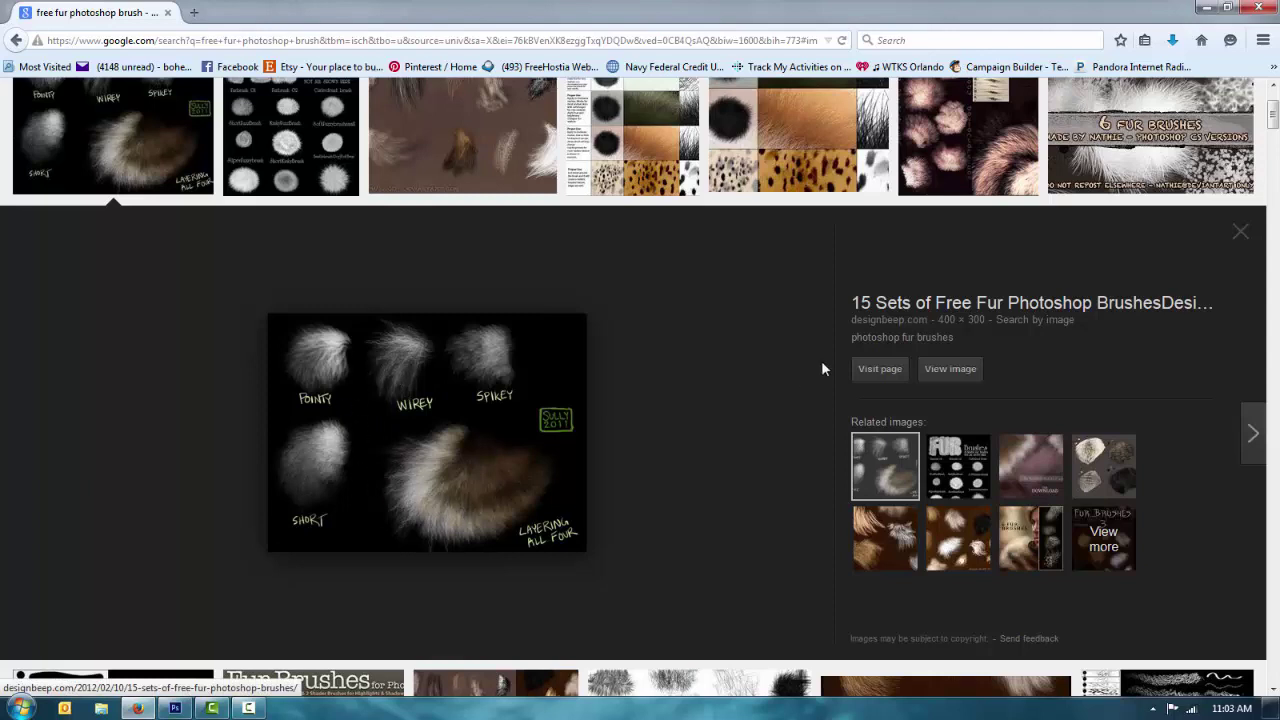
{"action": "left_click", "coordinate": [880, 370]}
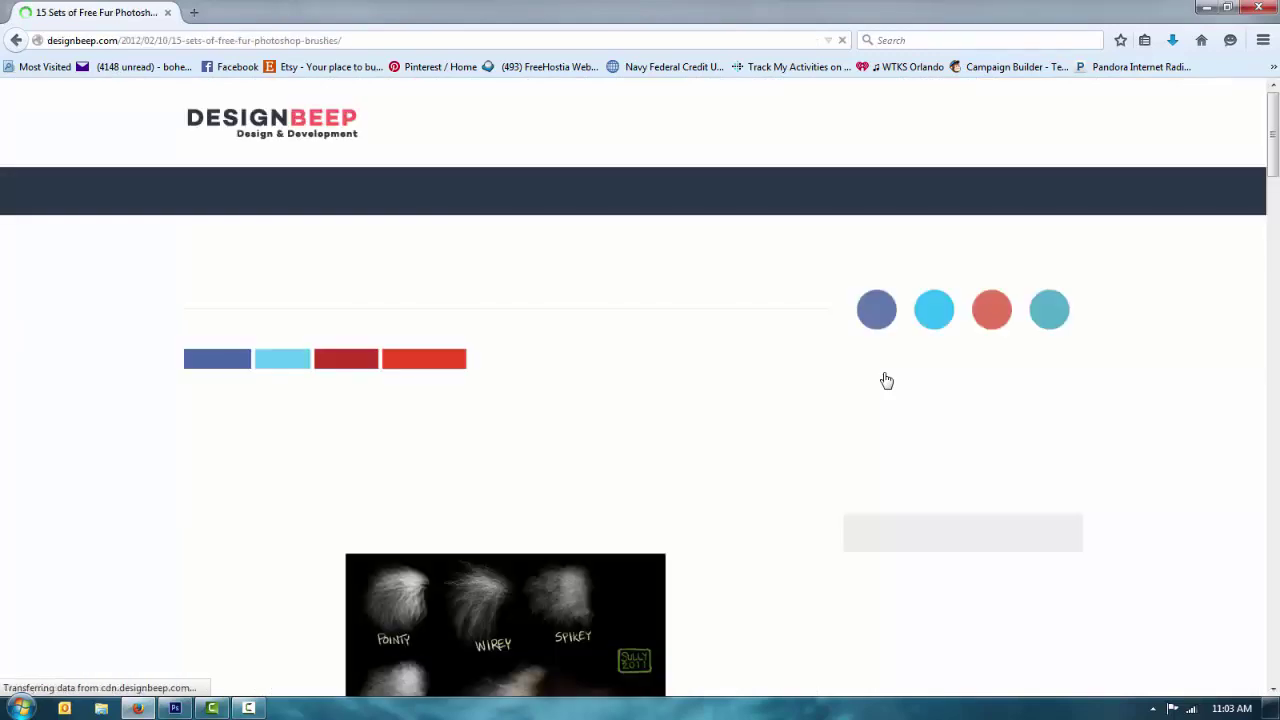
Examine the previews of the free fur brush sets throughout the designbeep.com article.
{"action": "scroll", "coordinate": [14, 454], "scroll_direction": "down", "scroll_amount": 3}
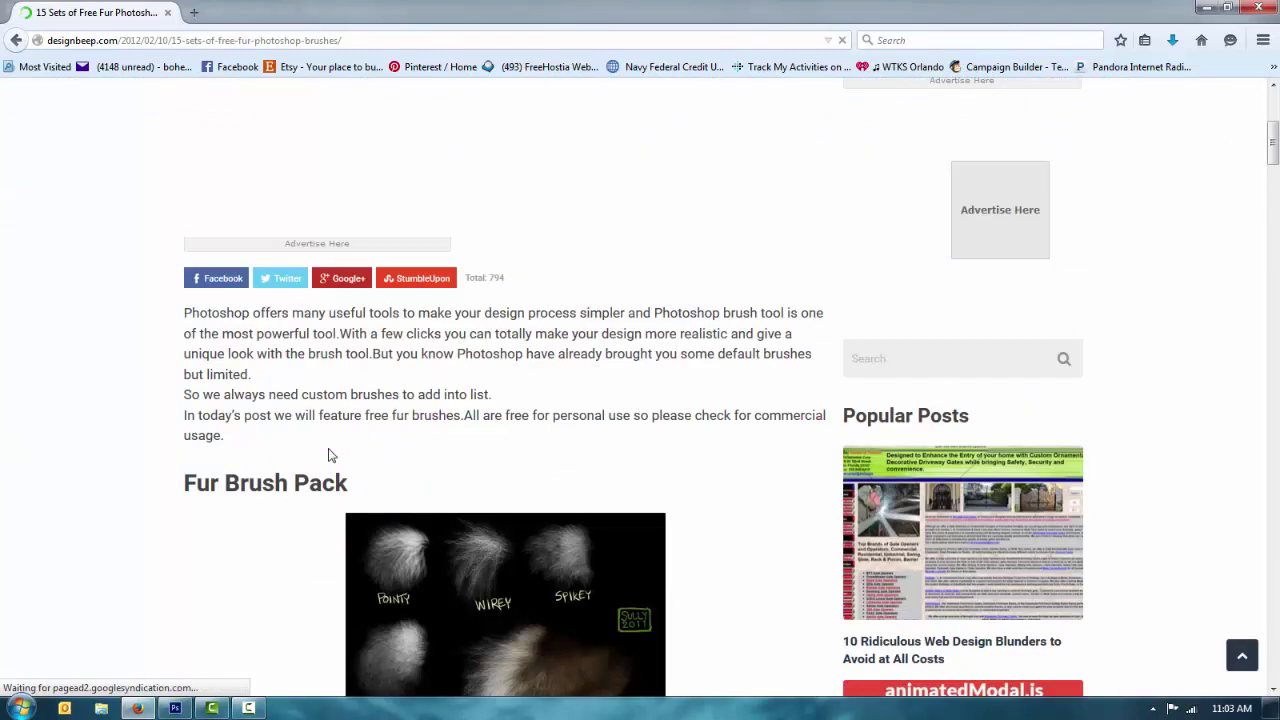
{"action": "scroll", "coordinate": [330, 455], "scroll_direction": "down", "scroll_amount": 3}
{"action": "scroll", "coordinate": [330, 455], "scroll_direction": "down", "scroll_amount": 3}
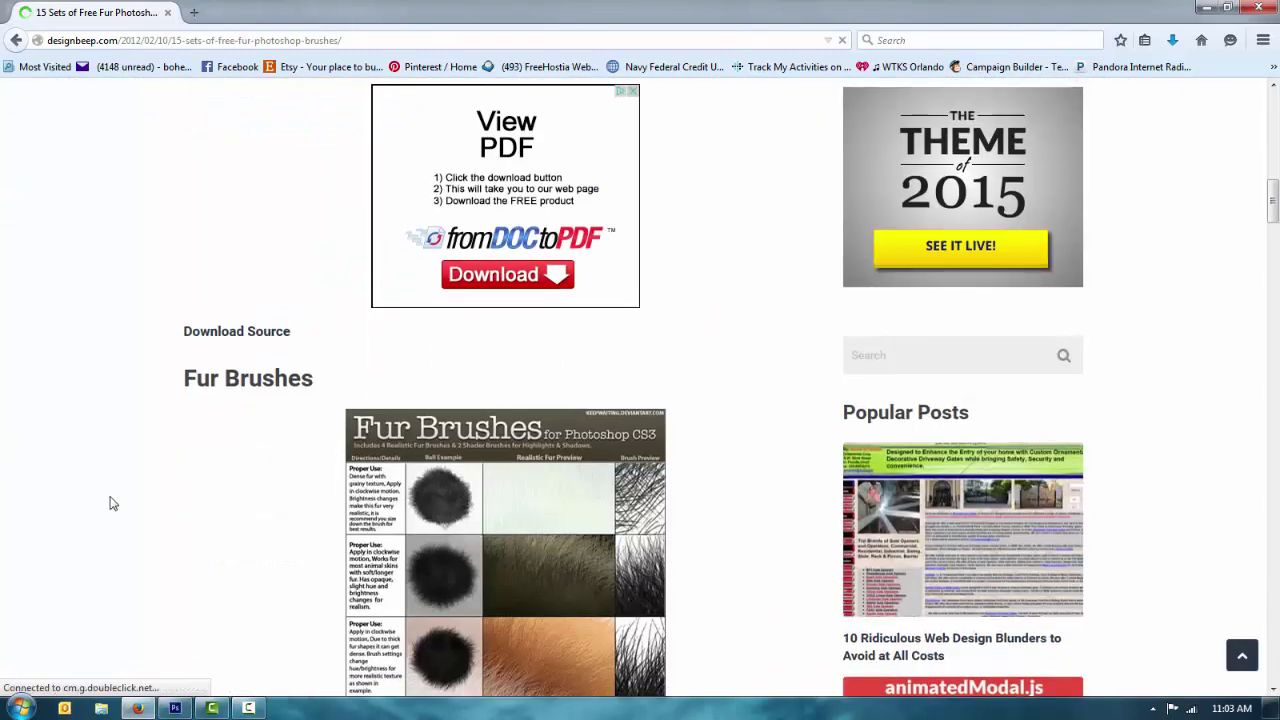
{"action": "scroll", "coordinate": [140, 485], "scroll_direction": "down", "scroll_amount": 2}
{"action": "scroll", "coordinate": [165, 466], "scroll_direction": "down", "scroll_amount": 5}
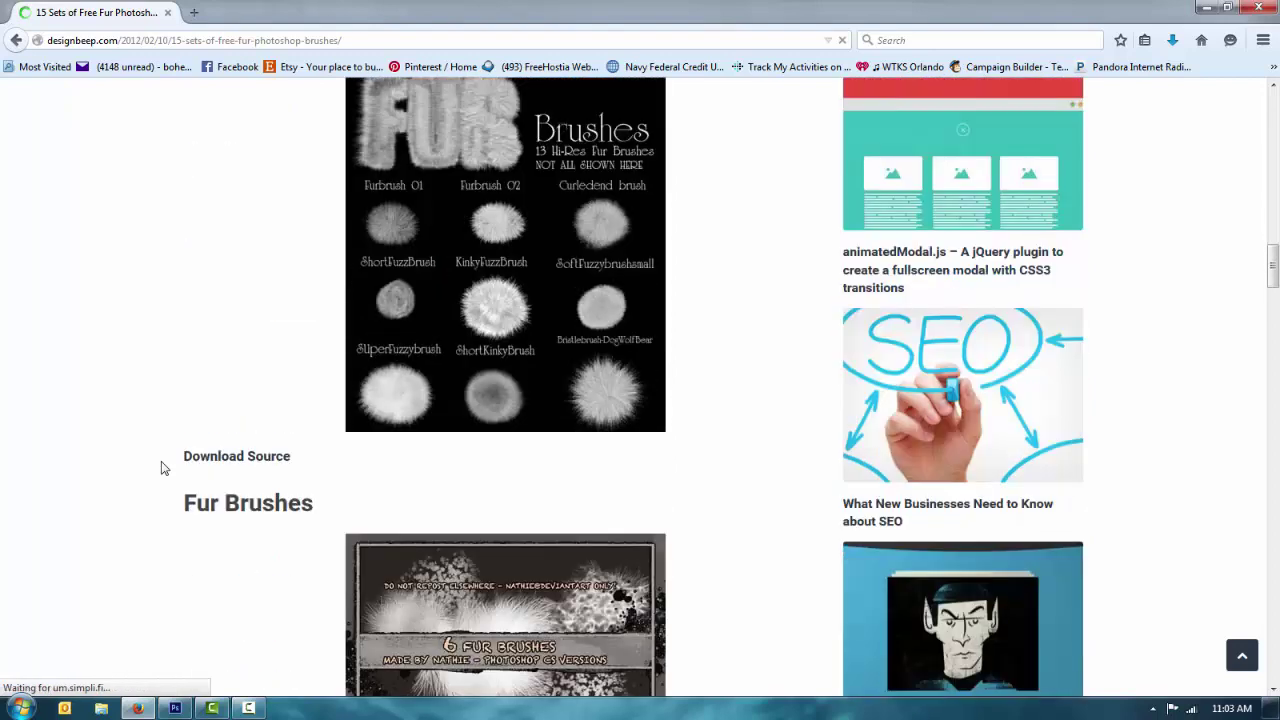
{"action": "scroll", "coordinate": [589, 408], "scroll_direction": "up", "scroll_amount": 1}
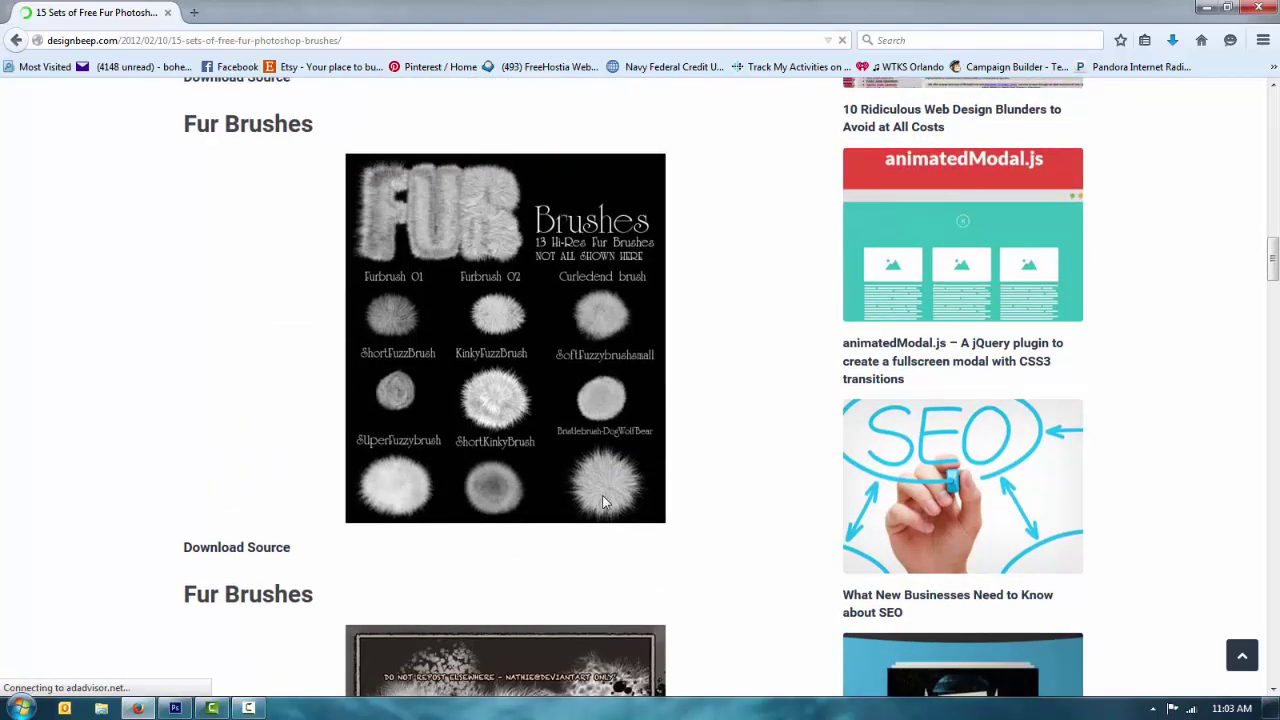
{"action": "scroll", "coordinate": [603, 502], "scroll_direction": "down", "scroll_amount": 4}
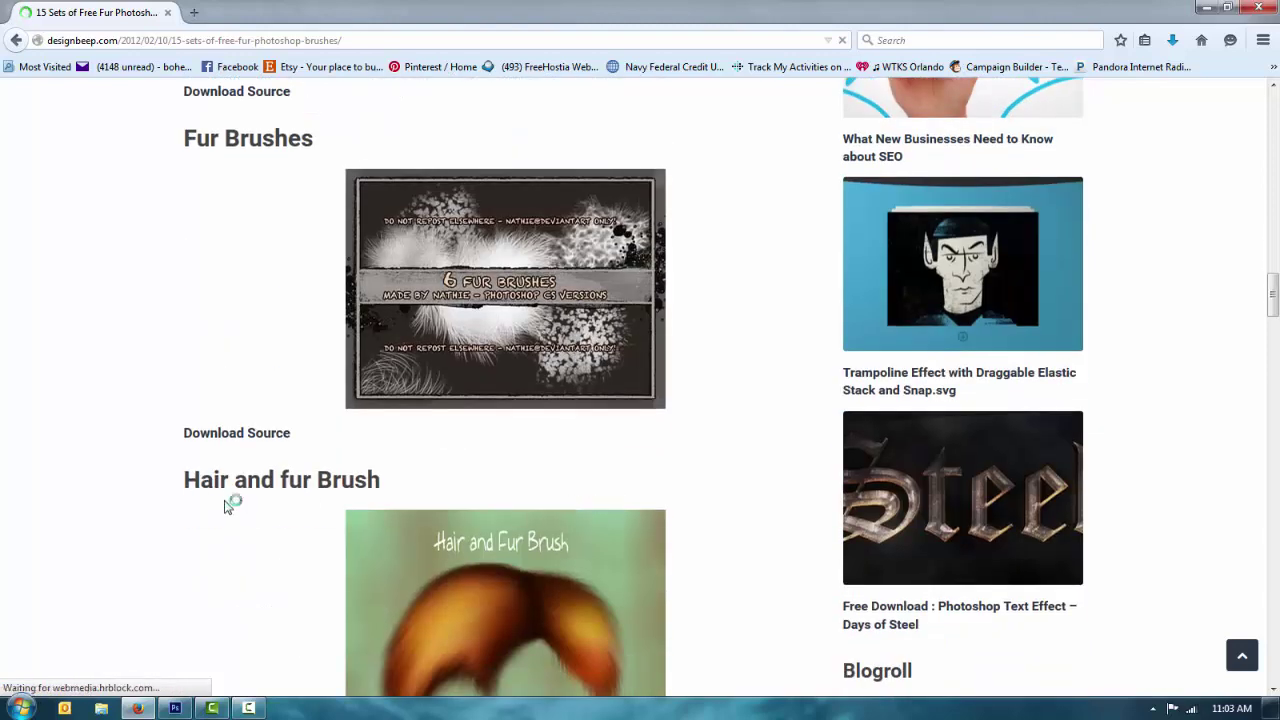
{"action": "scroll", "coordinate": [225, 507], "scroll_direction": "down", "scroll_amount": 4}
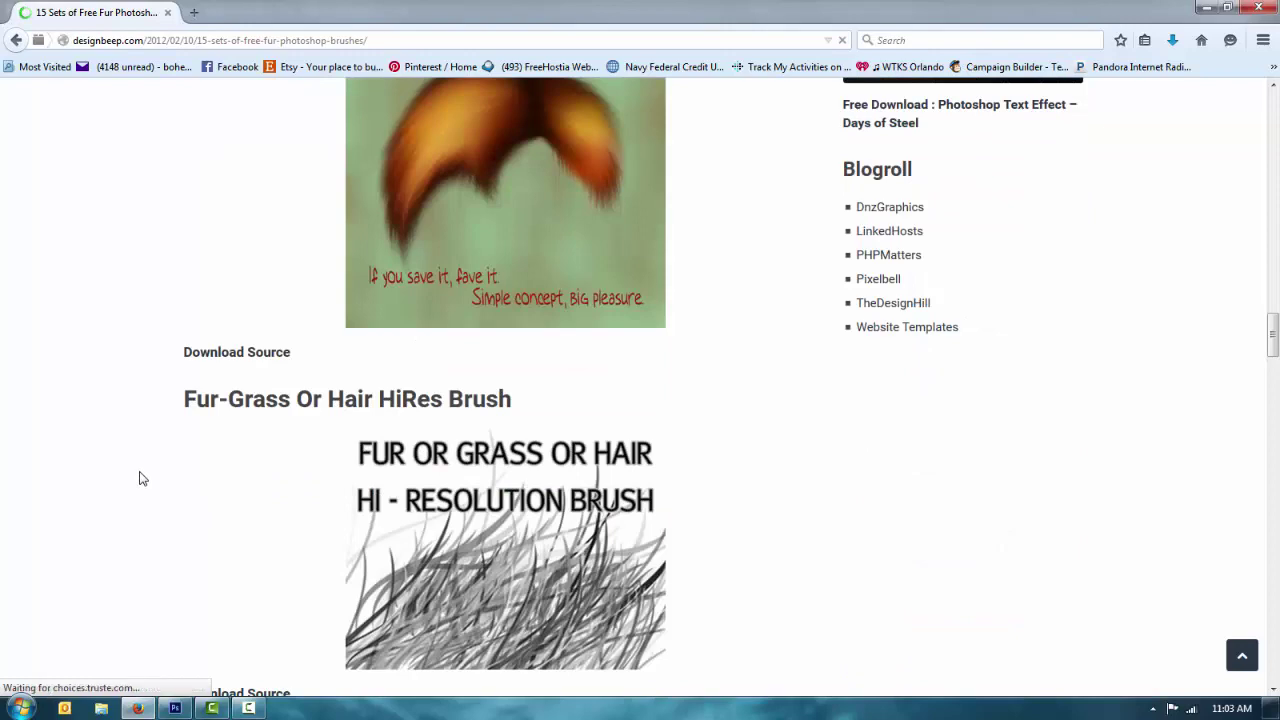
{"action": "scroll", "coordinate": [137, 477], "scroll_direction": "down", "scroll_amount": 4}
{"action": "scroll", "coordinate": [201, 419], "scroll_direction": "up", "scroll_amount": 2}
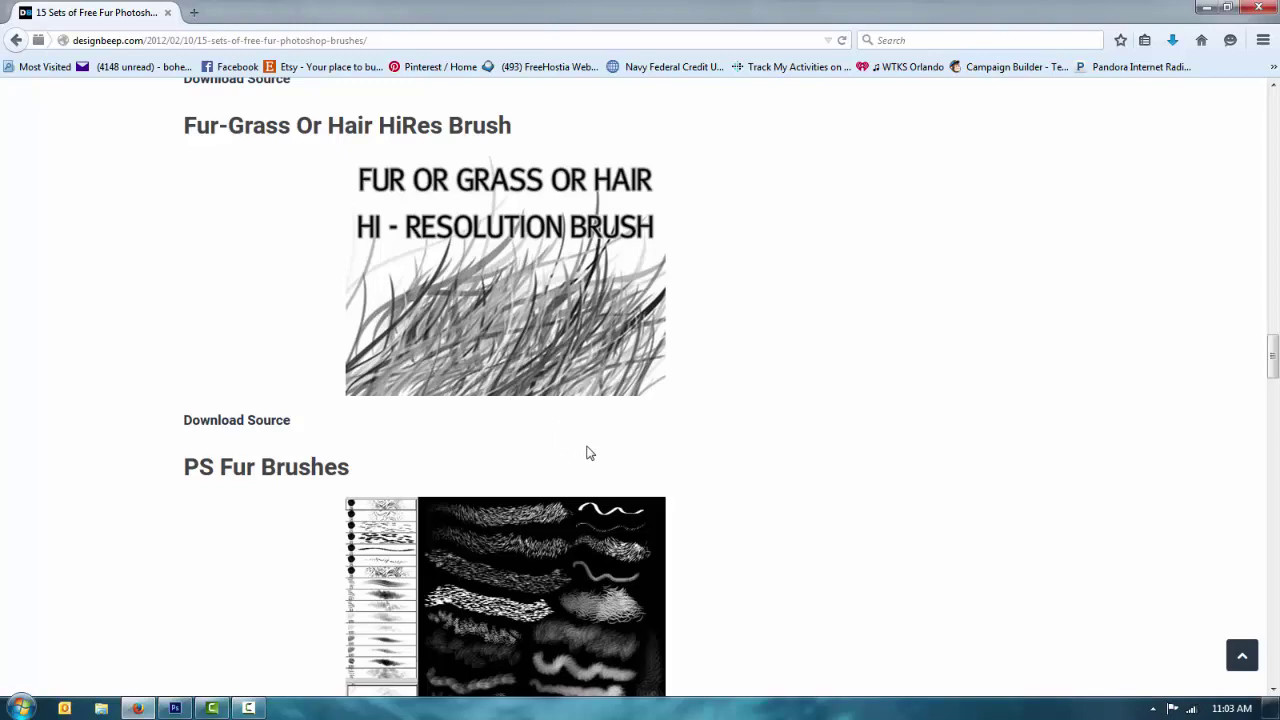
{"action": "scroll", "coordinate": [557, 463], "scroll_direction": "down", "scroll_amount": 5}
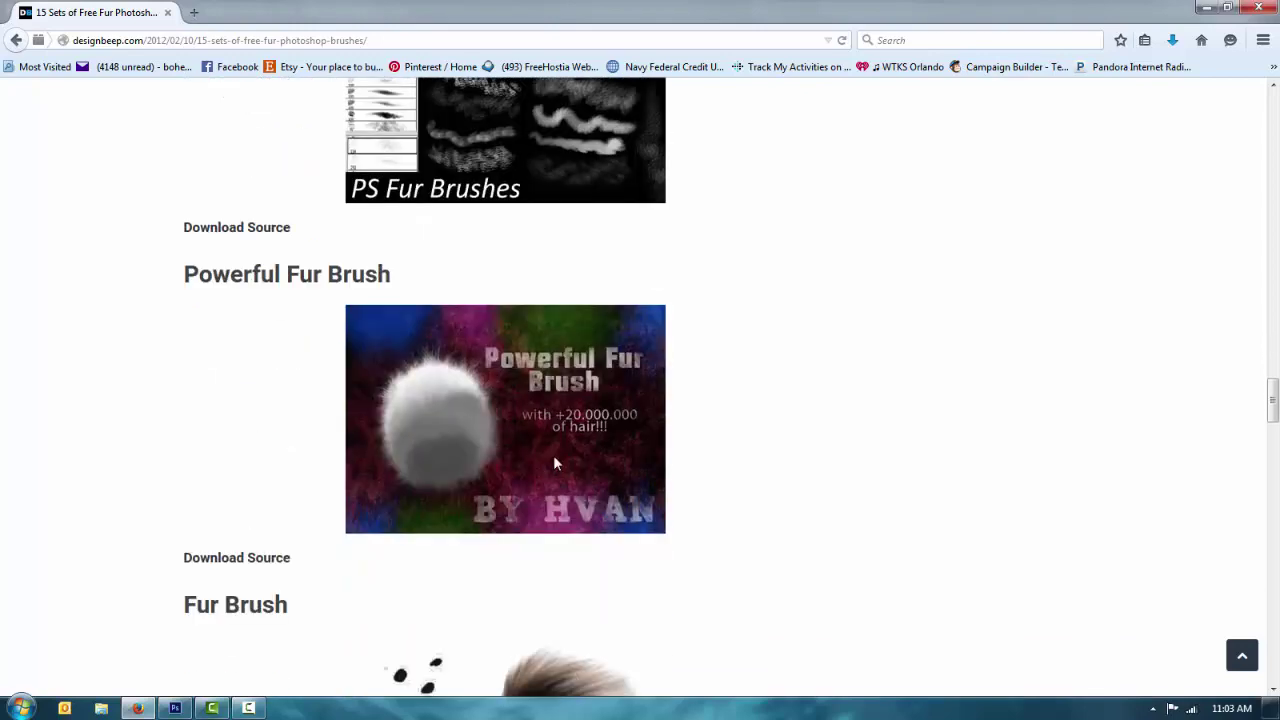
{"action": "scroll", "coordinate": [557, 463], "scroll_direction": "down", "scroll_amount": 2}
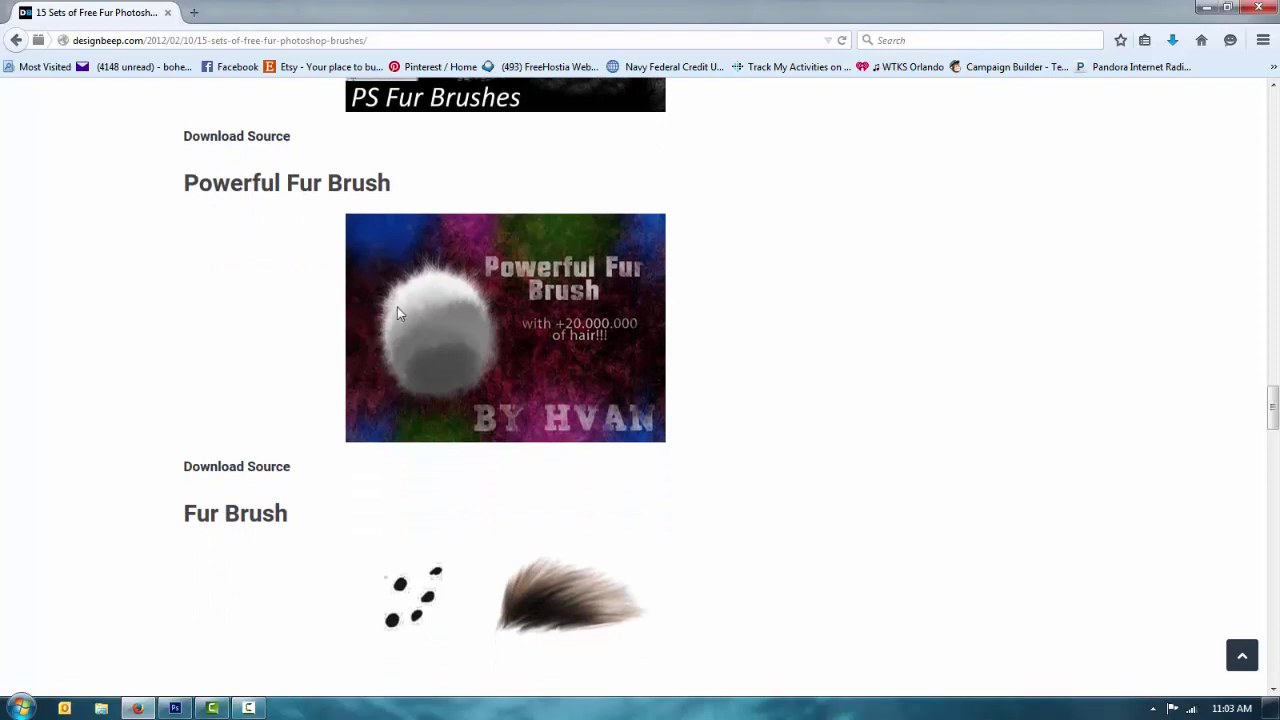
{"action": "scroll", "coordinate": [492, 409], "scroll_direction": "down", "scroll_amount": 5}
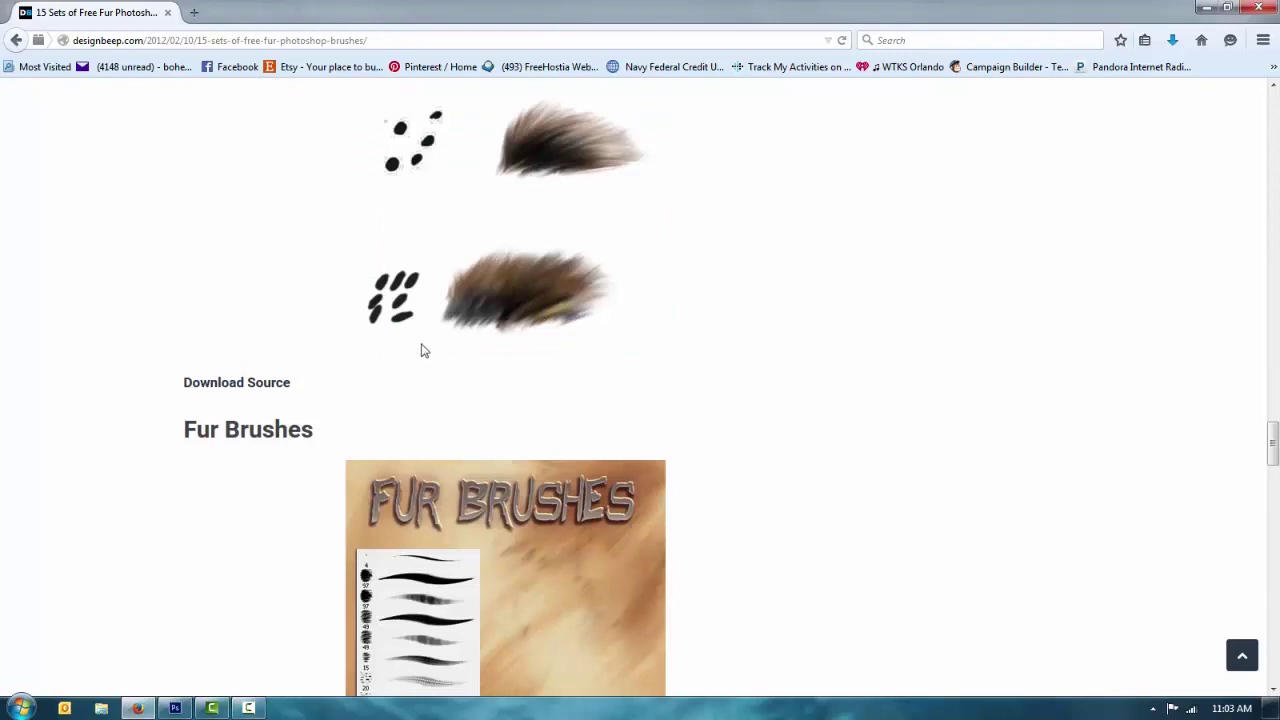
{"action": "scroll", "coordinate": [378, 430], "scroll_direction": "down", "scroll_amount": 9}
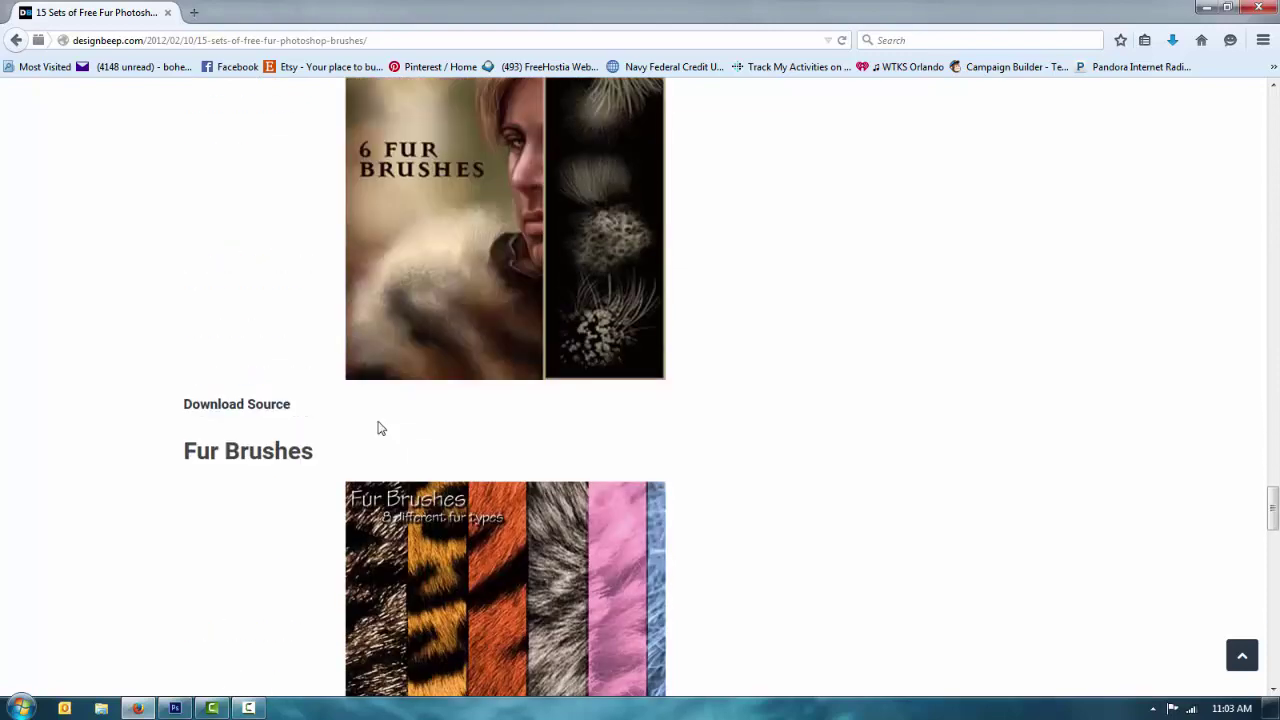
{"action": "scroll", "coordinate": [380, 428], "scroll_direction": "down", "scroll_amount": 11}
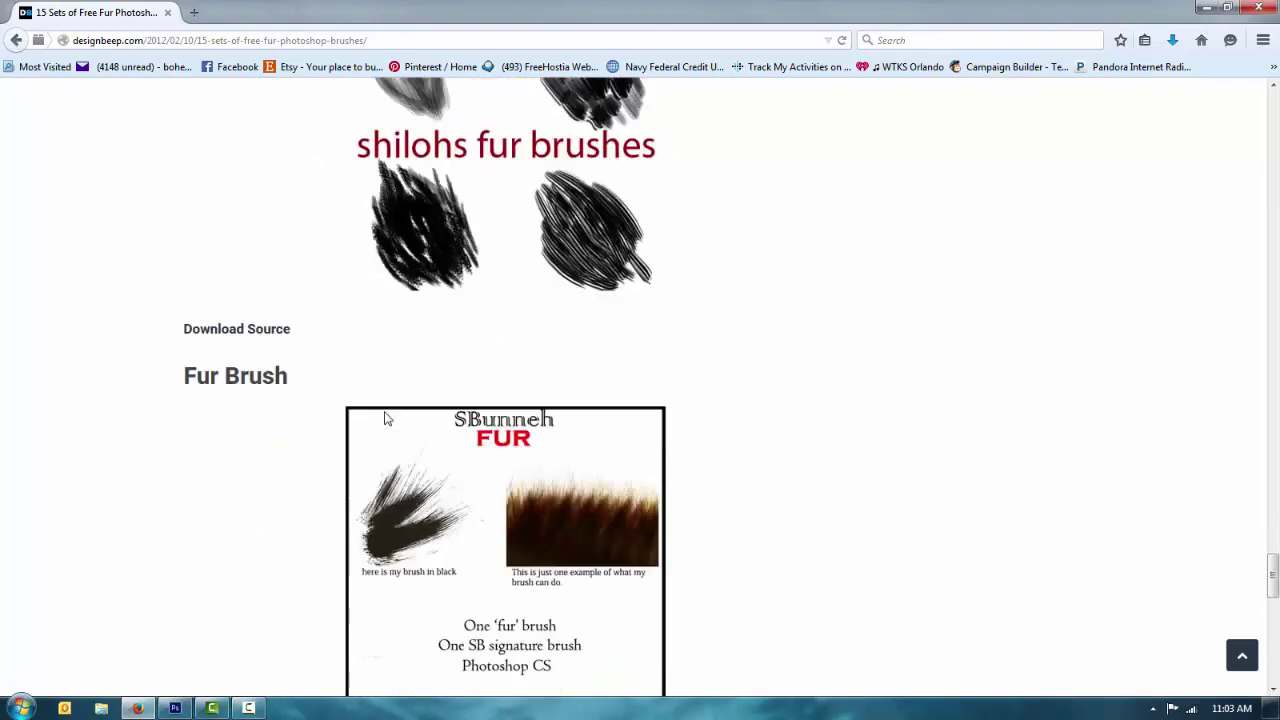
{"action": "scroll", "coordinate": [387, 418], "scroll_direction": "down", "scroll_amount": 10}
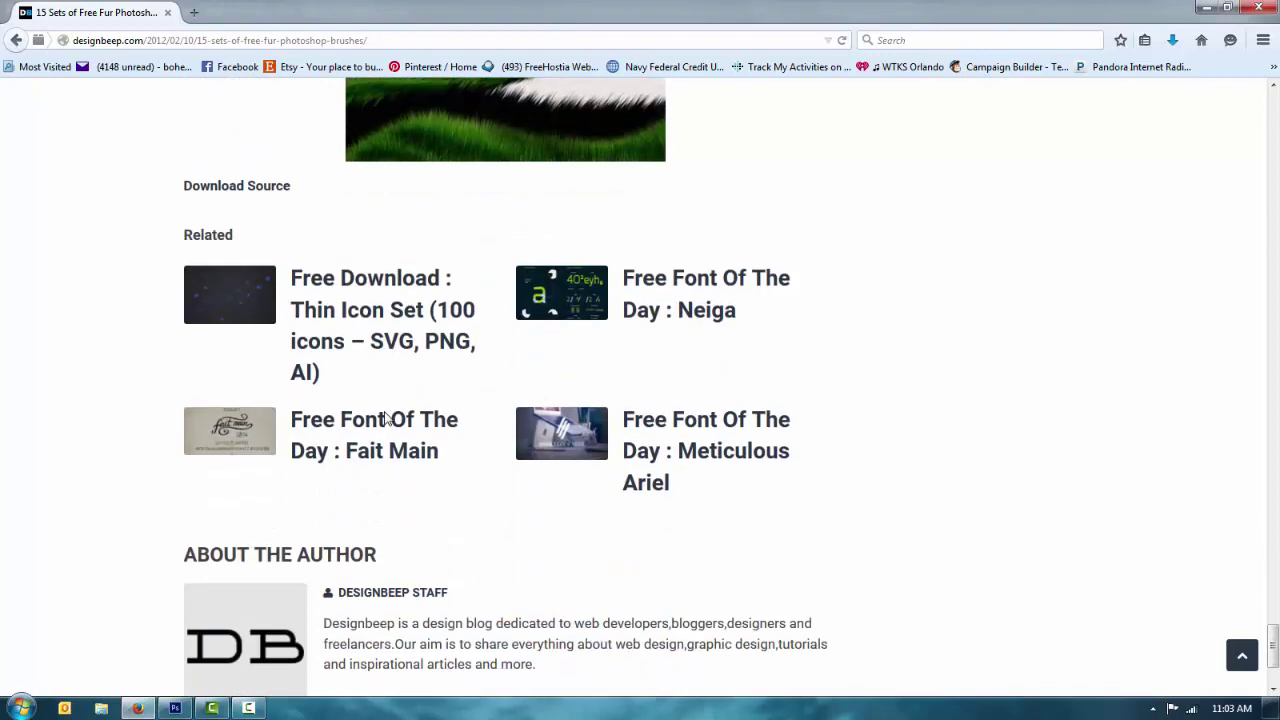
{"action": "scroll", "coordinate": [386, 418], "scroll_direction": "up", "scroll_amount": 3}
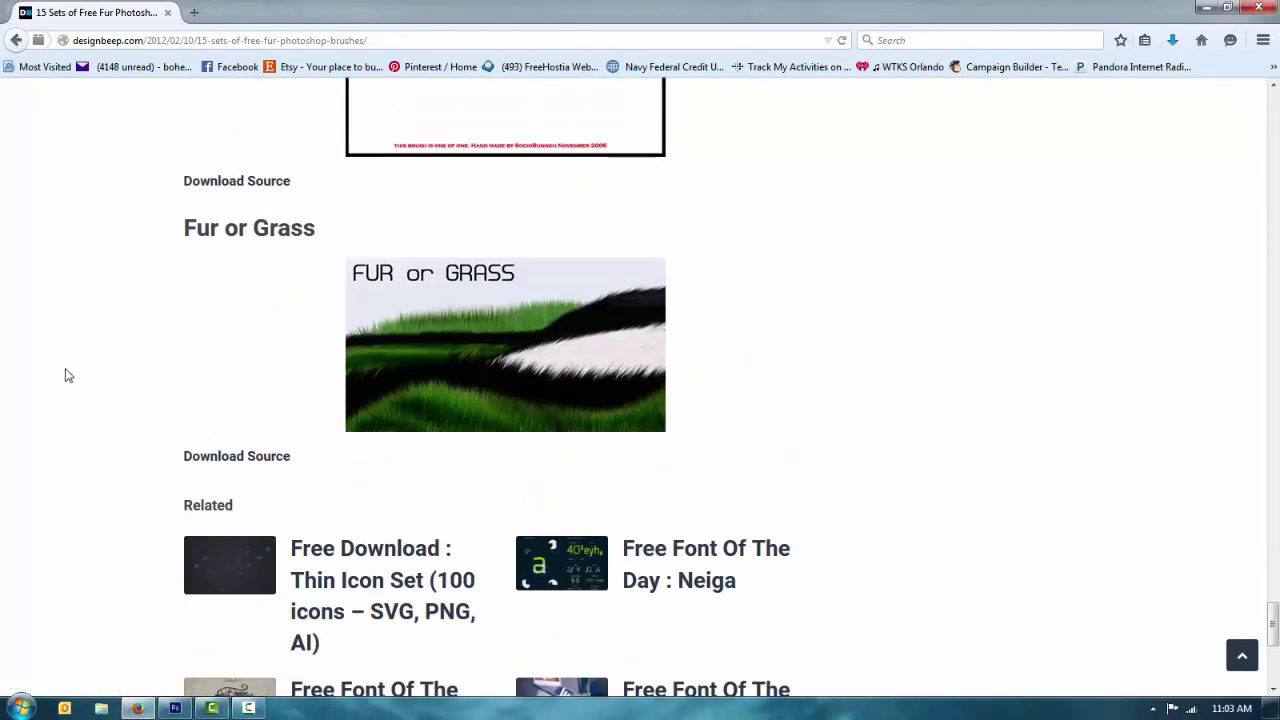
{"action": "scroll", "coordinate": [64, 378], "scroll_direction": "down", "scroll_amount": 5}
Return to the Powerful Fur Brush entry in the article and open its download source page on DeviantArt.
{"action": "scroll", "coordinate": [63, 380], "scroll_direction": "up", "scroll_amount": 10}
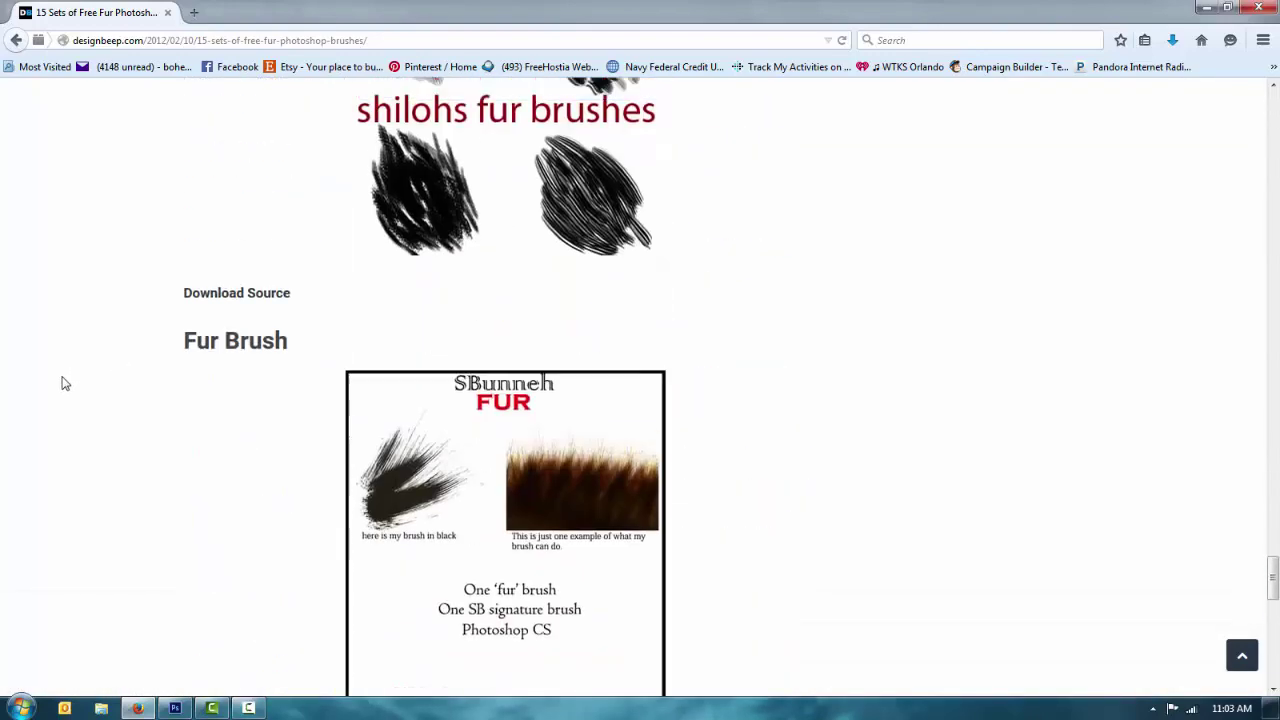
{"action": "scroll", "coordinate": [63, 380], "scroll_direction": "up", "scroll_amount": 20}
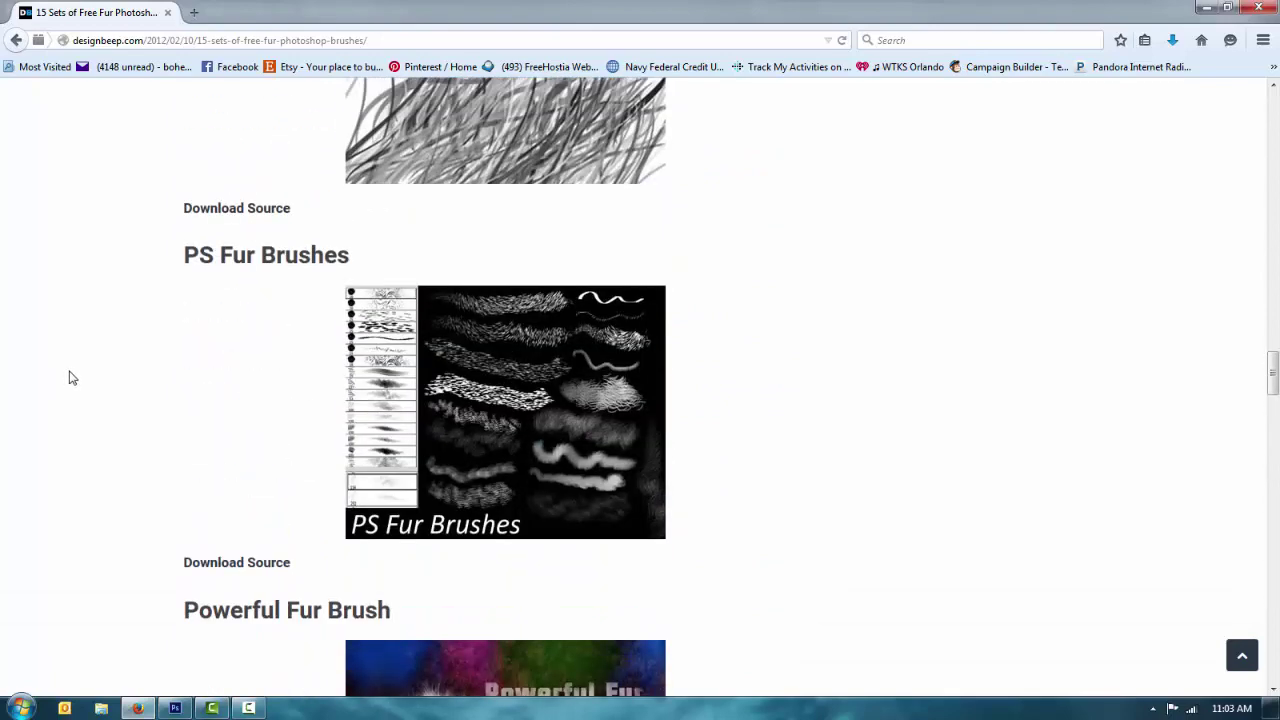
{"action": "scroll", "coordinate": [69, 377], "scroll_direction": "down", "scroll_amount": 5}
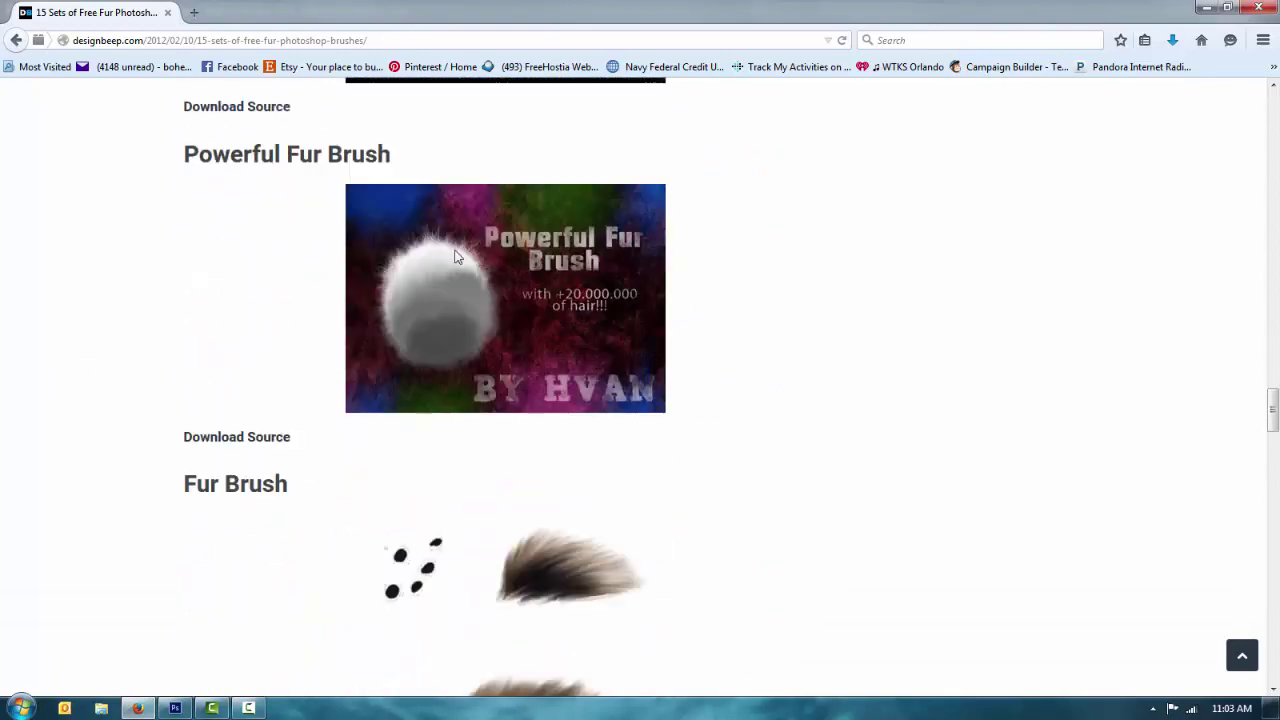
{"action": "left_click", "coordinate": [230, 437]}
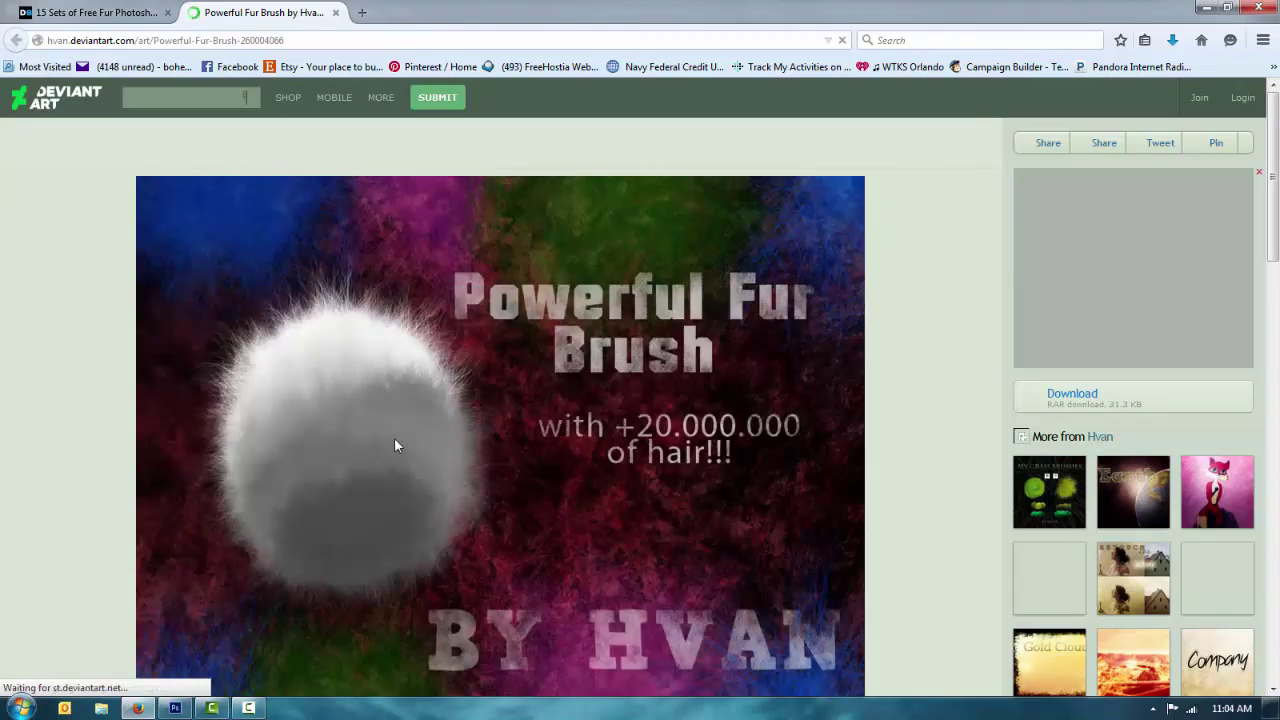
{"action": "scroll", "coordinate": [517, 512], "scroll_direction": "down", "scroll_amount": 3}
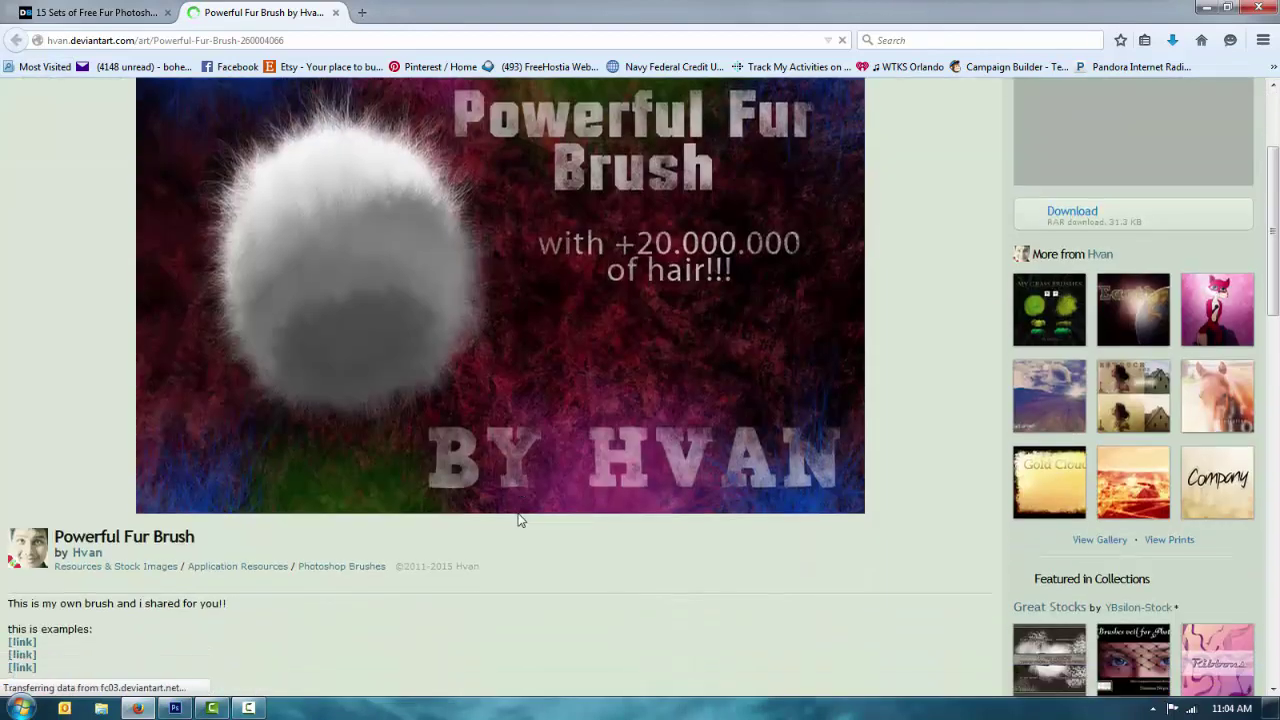
{"action": "scroll", "coordinate": [515, 522], "scroll_direction": "up", "scroll_amount": 2}
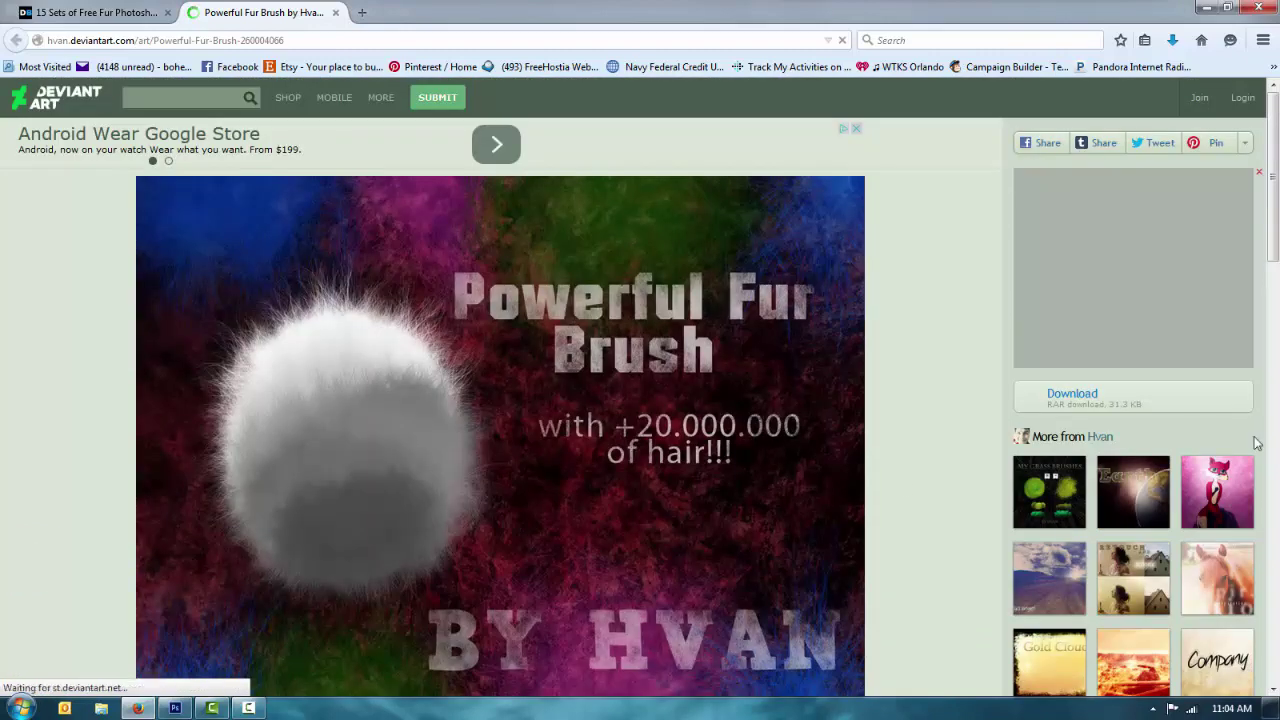
Download the Powerful Fur Brush RAR archive from the DeviantArt page, choosing to open it with 7-Zip Console.
{"action": "left_click", "coordinate": [1052, 398]}
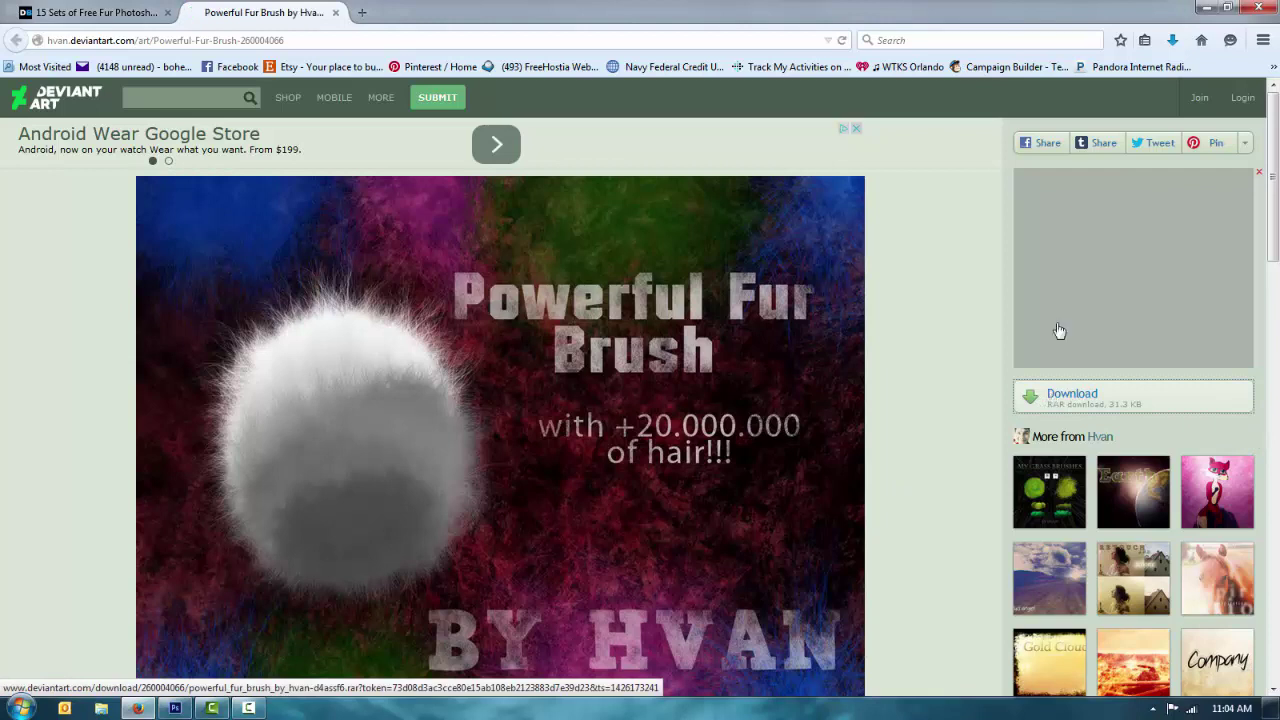
{"action": "left_click", "coordinate": [1173, 40]}
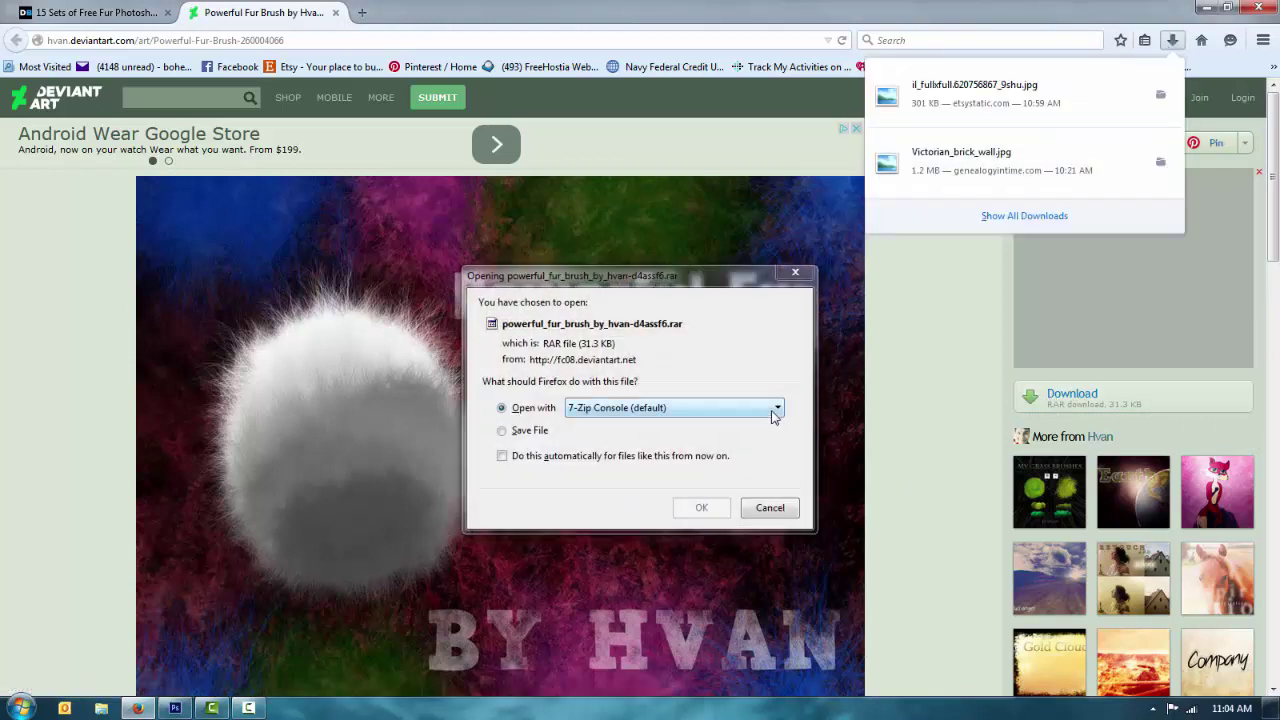
{"action": "left_click", "coordinate": [620, 487]}
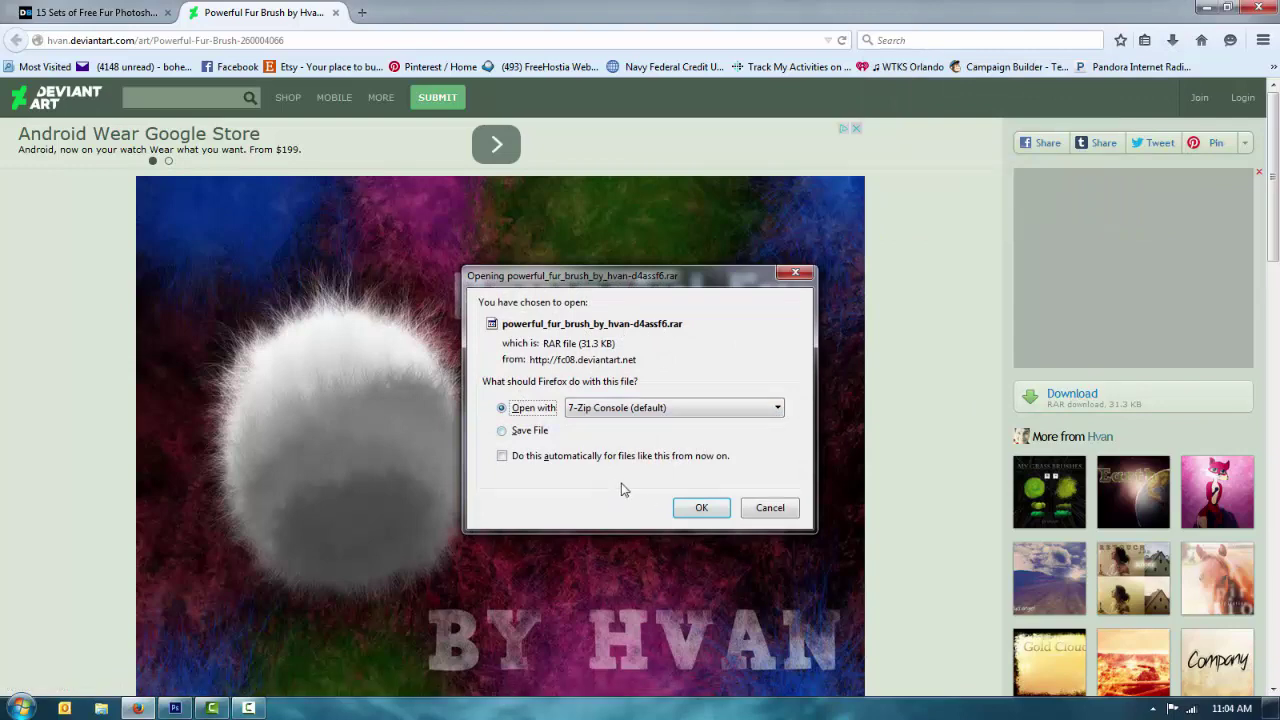
{"action": "left_click", "coordinate": [697, 508]}
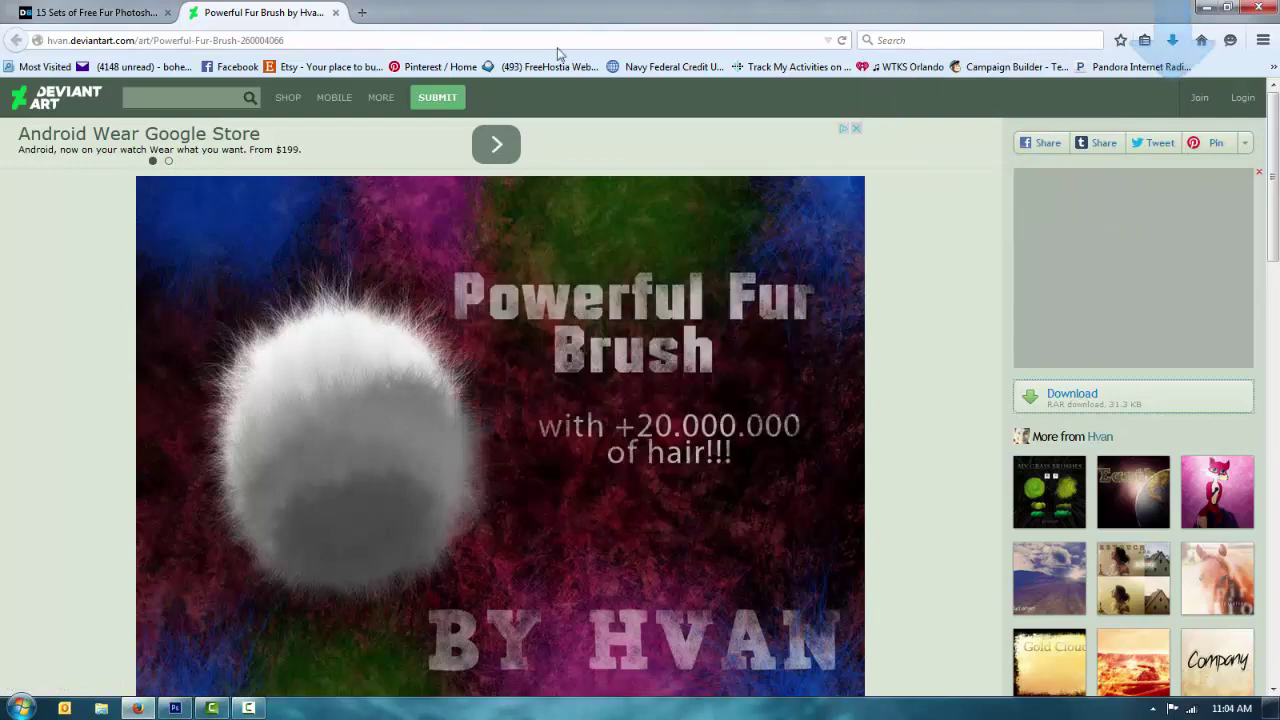
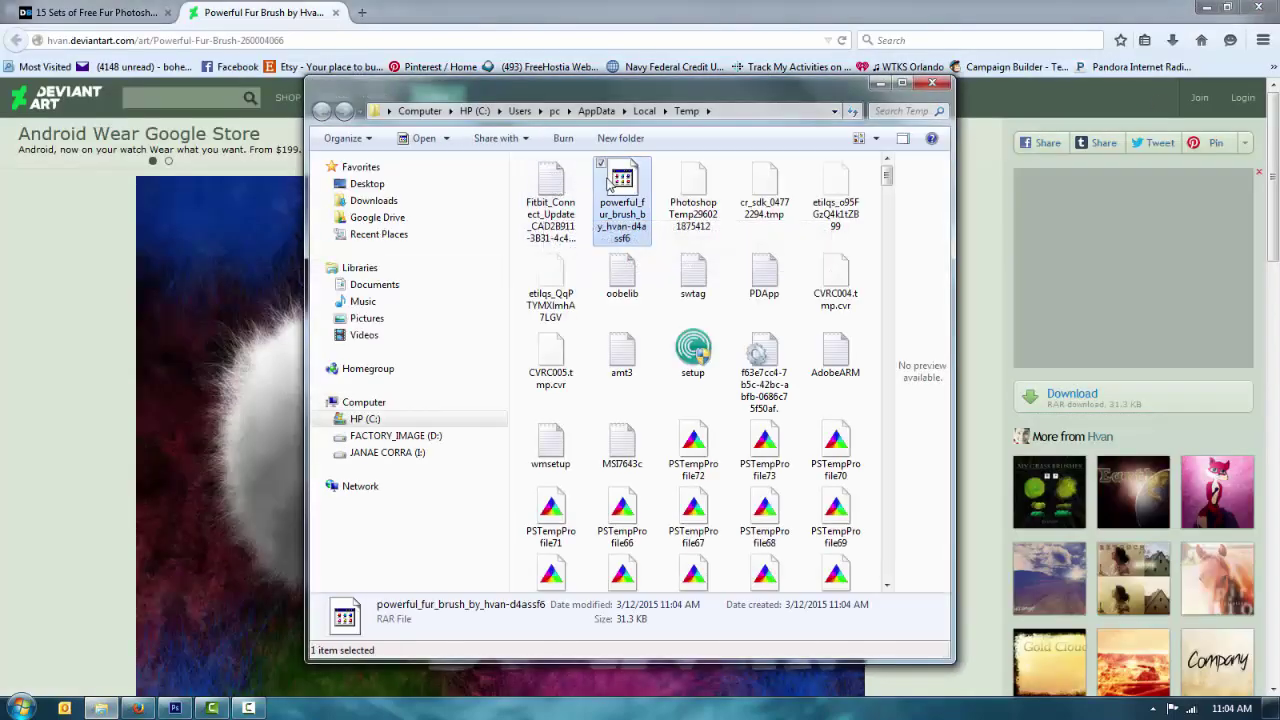
Open the downloaded fur brush archive in 7-Zip and load its Powerful Fur Brush.abr file into Photoshop.
{"action": "right_click", "coordinate": [618, 177]}
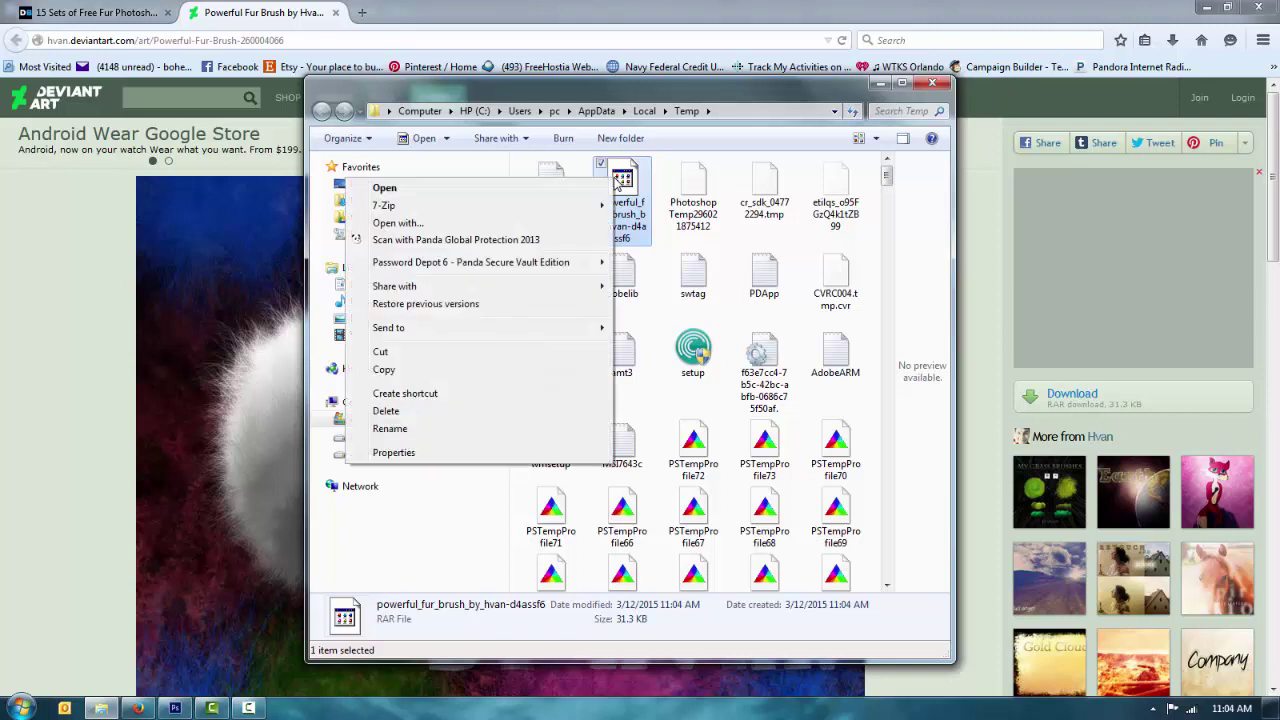
{"action": "mouse_move", "coordinate": [386, 208]}
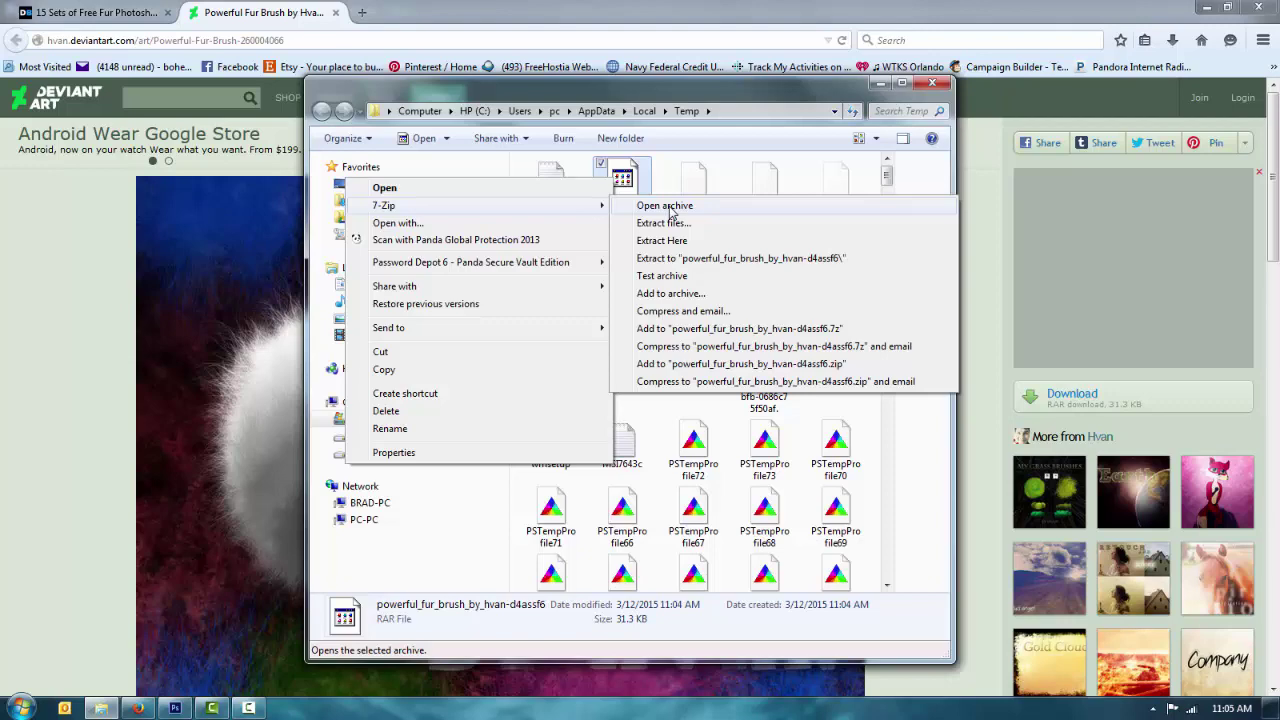
{"action": "left_click", "coordinate": [668, 207]}
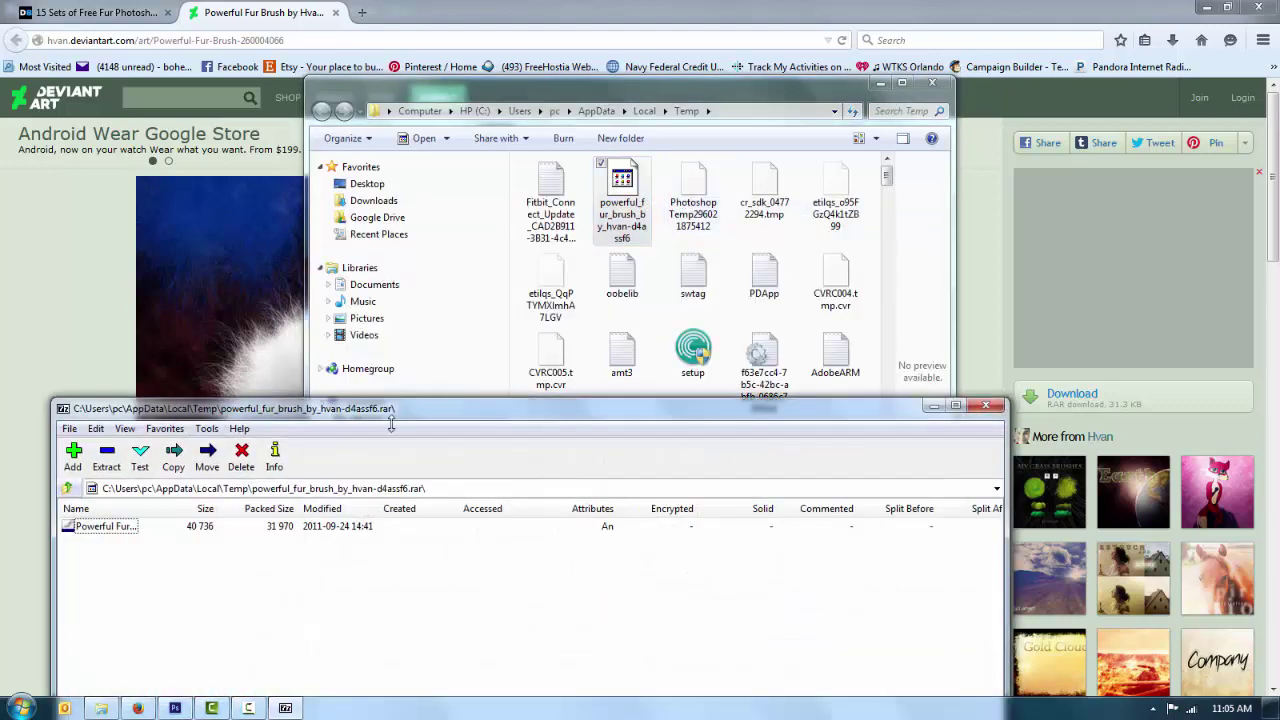
{"action": "left_click_drag", "start_coordinate": [396, 404], "coordinate": [449, 196]}
{"action": "left_click", "coordinate": [137, 320]}
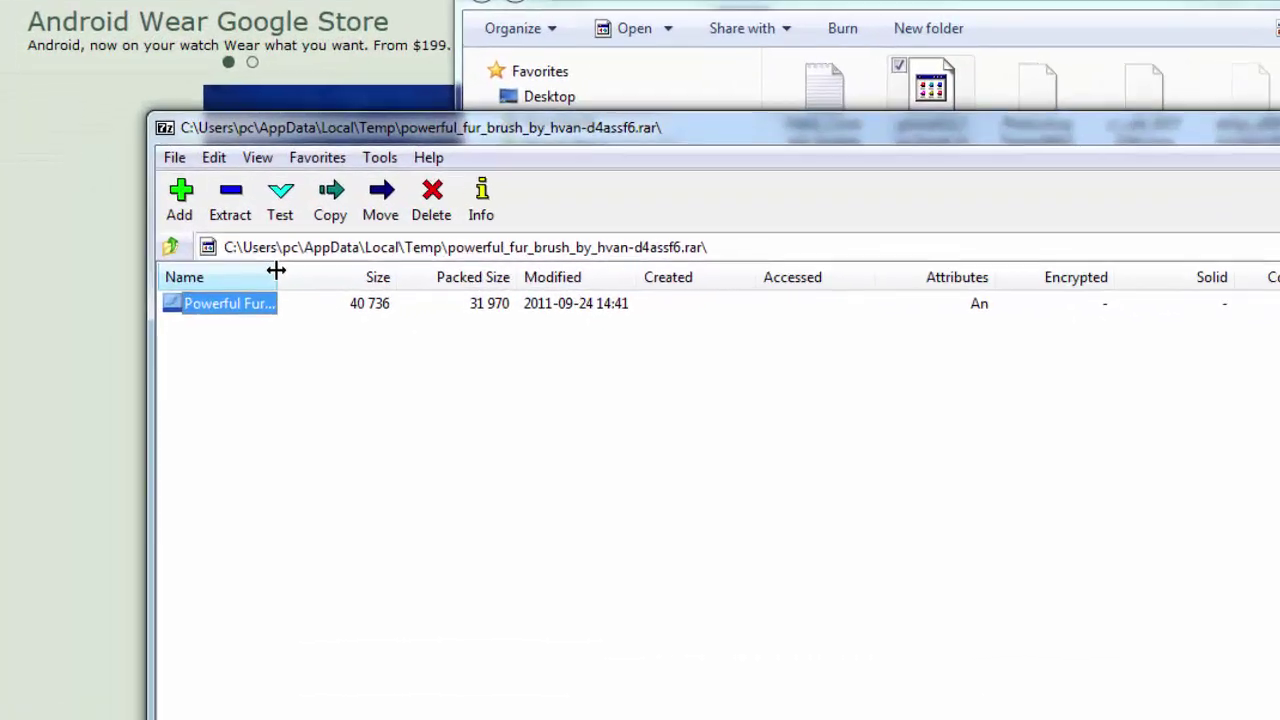
{"action": "mouse_move", "coordinate": [276, 270]}
{"action": "left_mouse_down"}
{"action": "mouse_move", "coordinate": [615, 301]}
{"action": "mouse_move", "coordinate": [462, 283]}
{"action": "left_mouse_up"}
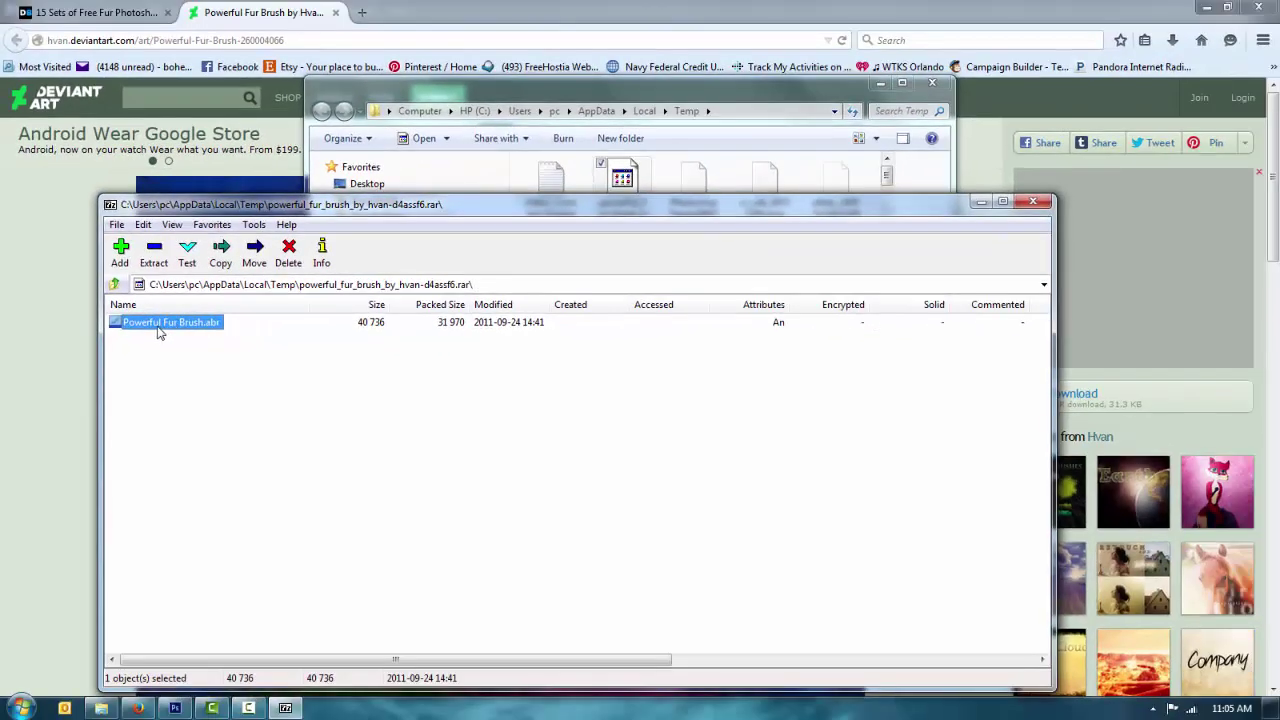
{"action": "double_click", "coordinate": [156, 324]}
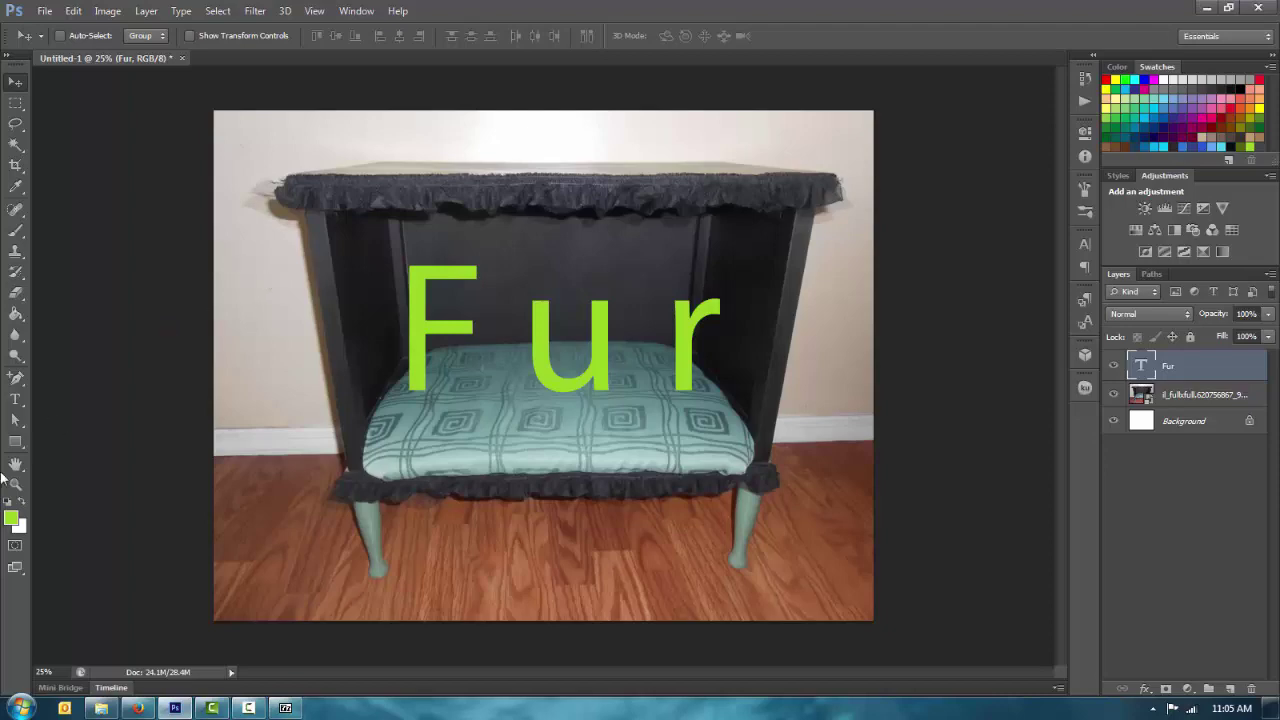
Activate the Brush tool with the newly loaded 758 px fur brush preset.
{"action": "left_click", "coordinate": [16, 230]}
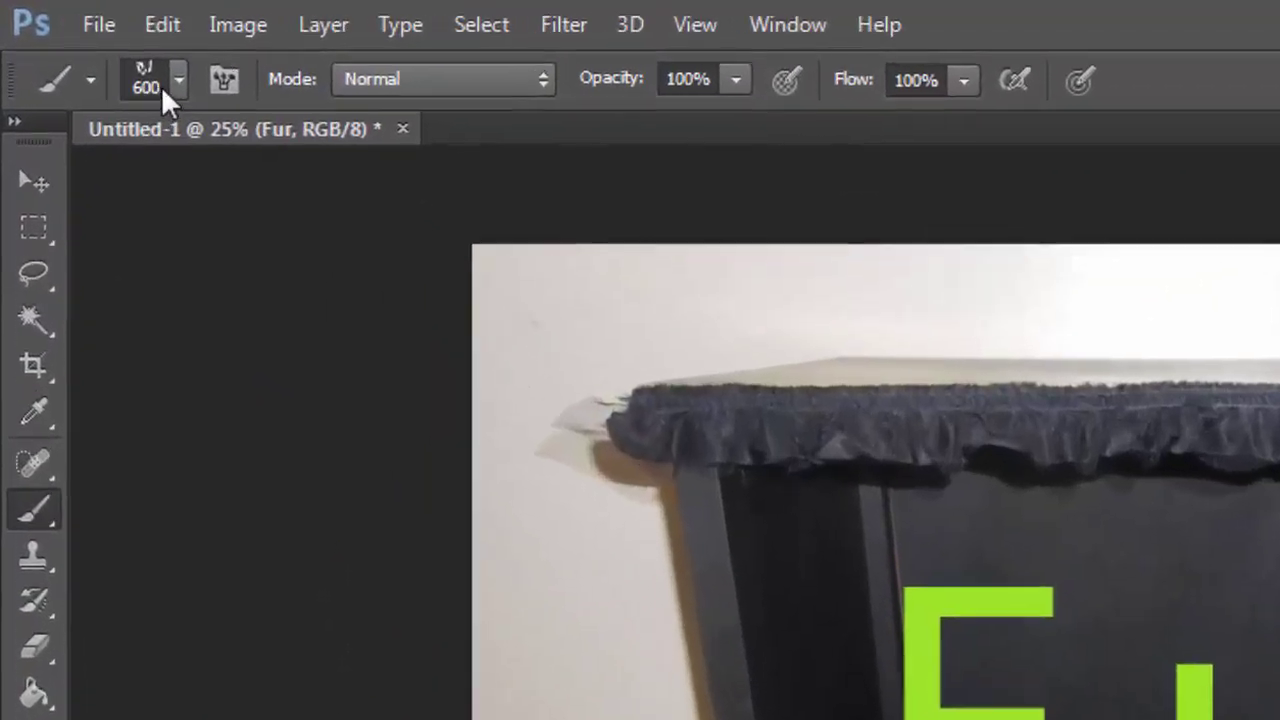
{"action": "left_click", "coordinate": [176, 82]}
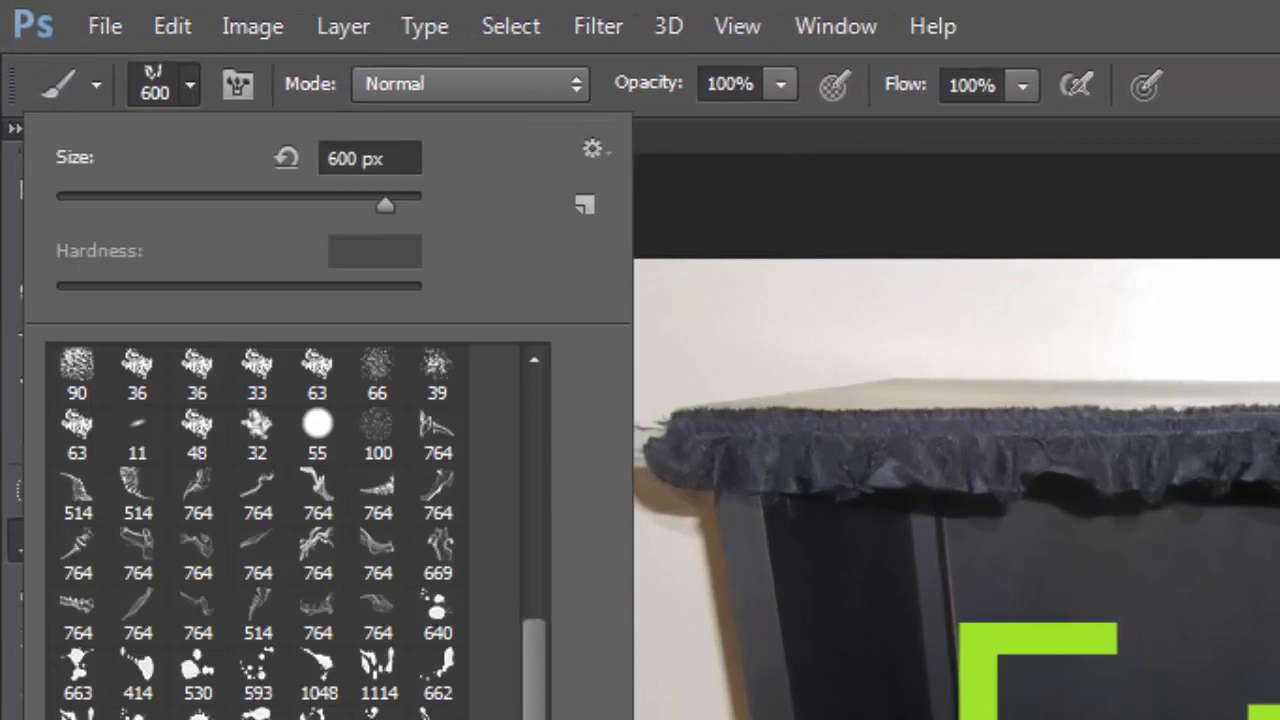
{"action": "left_click", "coordinate": [318, 719]}
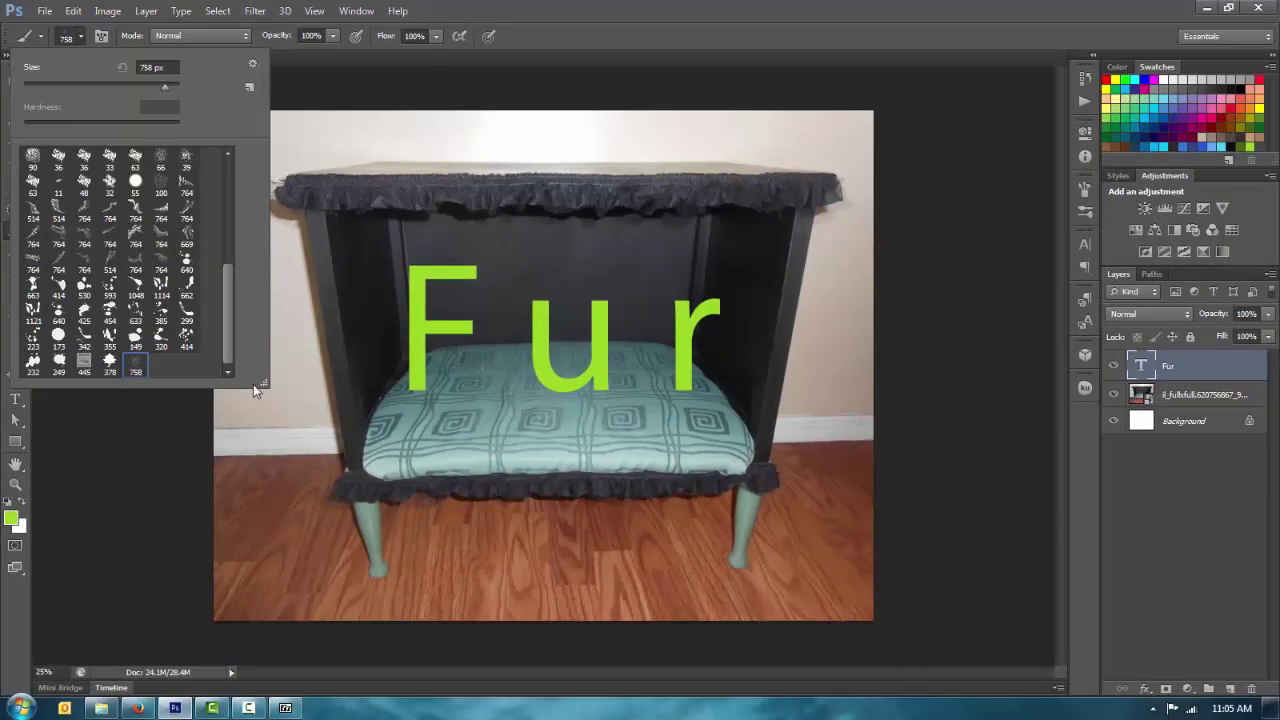
Add a new layer above the "Fur" text and name it fur.
{"action": "left_click", "coordinate": [1238, 503]}
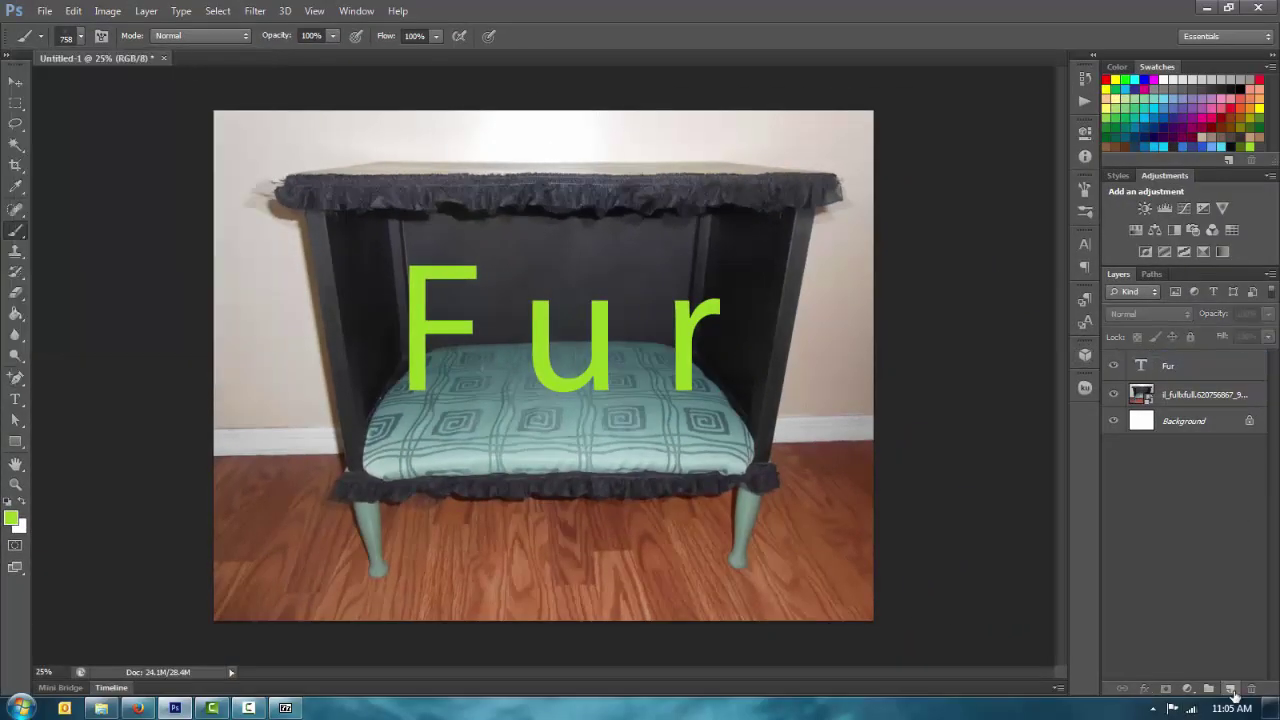
{"action": "left_click", "coordinate": [1231, 690]}
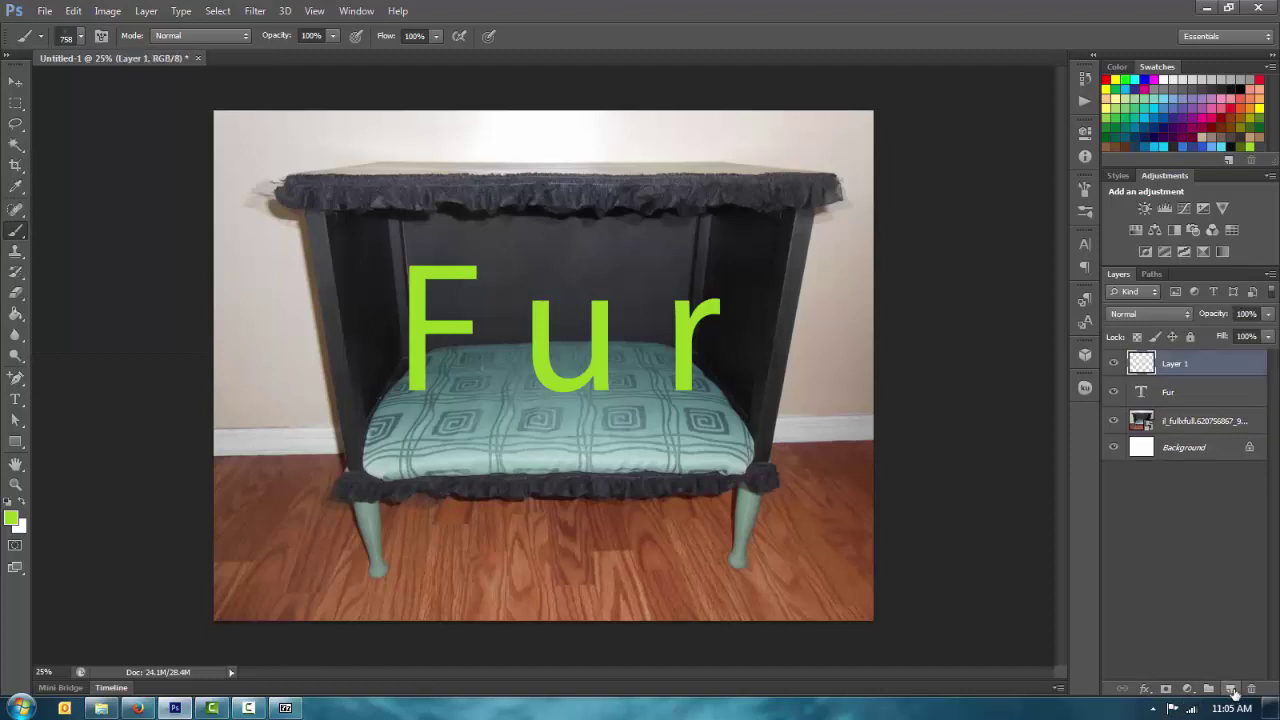
{"action": "double_click", "coordinate": [1176, 366]}
{"action": "type", "text": "fur"}
{"action": "key", "text": "Return"}
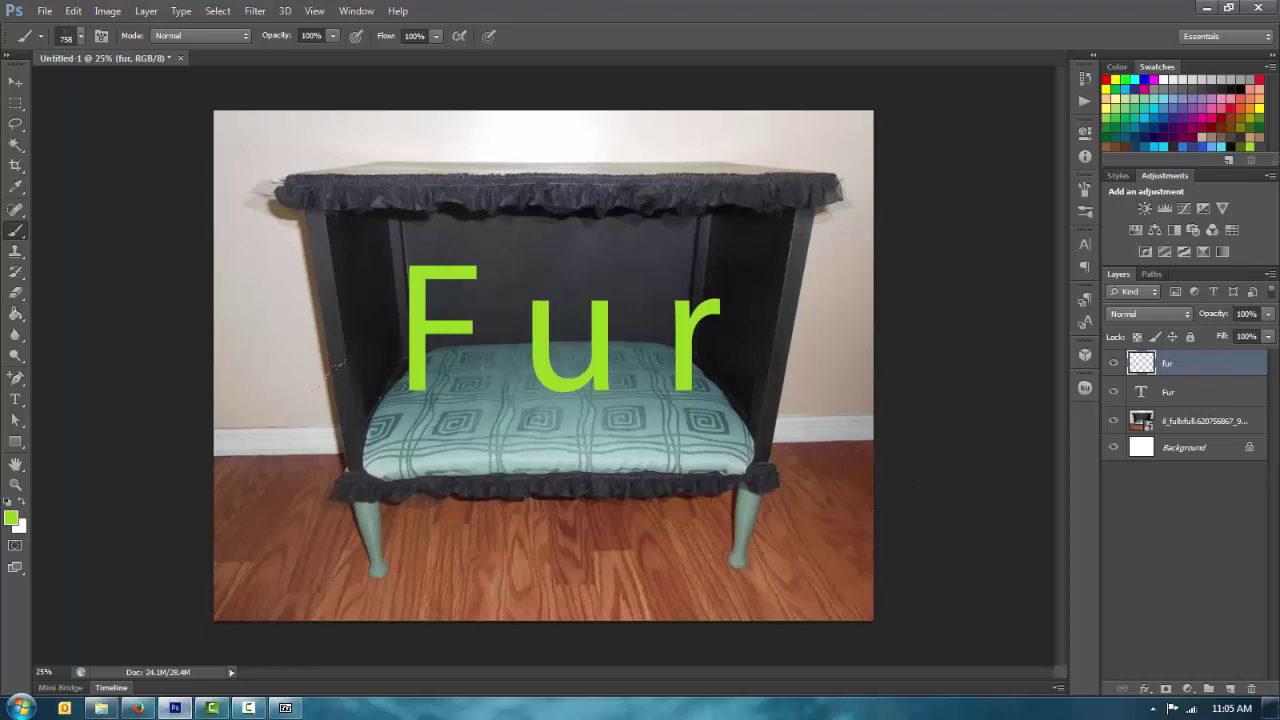
Try the fur brush with green strokes beside the letter F and undo them.
{"action": "mouse_move", "coordinate": [268, 374]}
{"action": "left_mouse_down"}
{"action": "mouse_move", "coordinate": [344, 362]}
{"action": "mouse_move", "coordinate": [335, 378]}
{"action": "mouse_move", "coordinate": [380, 350]}
{"action": "mouse_move", "coordinate": [410, 380]}
{"action": "mouse_move", "coordinate": [310, 330]}
{"action": "mouse_move", "coordinate": [300, 357]}
{"action": "mouse_move", "coordinate": [335, 340]}
{"action": "left_mouse_up"}
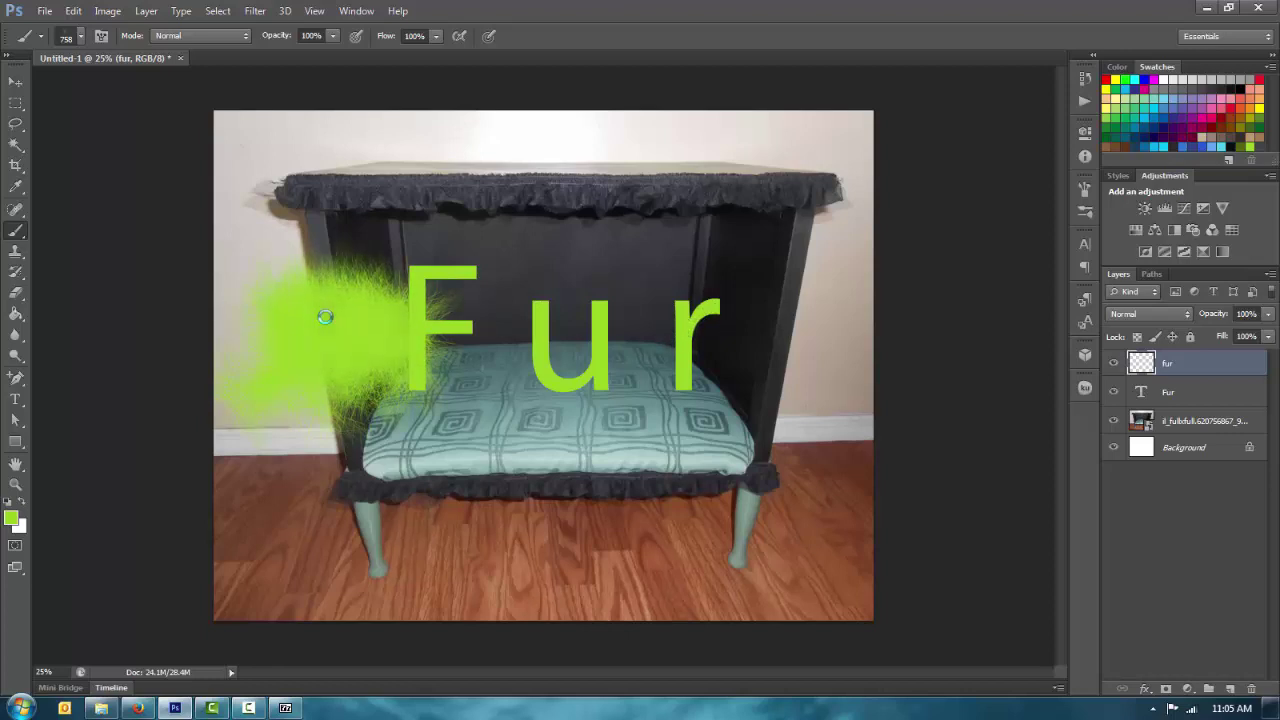
{"action": "key", "text": "ctrl+z"}
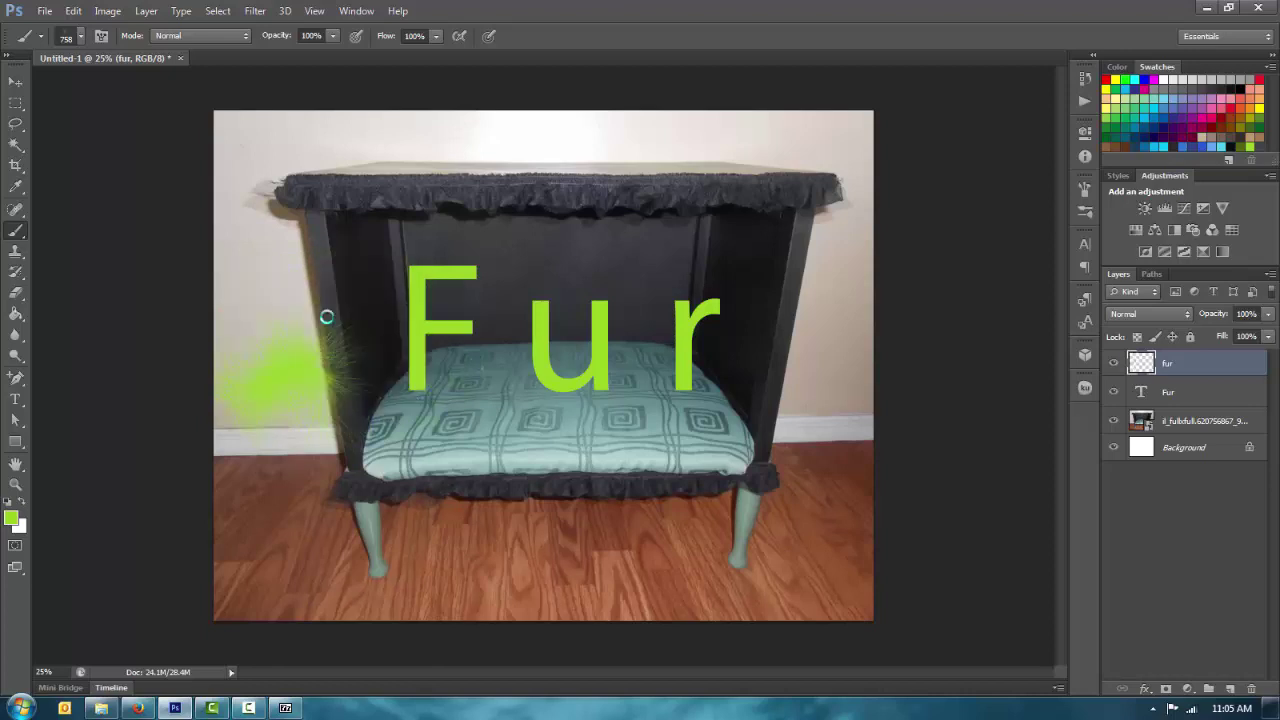
{"action": "key", "text": "ctrl+z"}
{"action": "key", "text": "ctrl+z"}
{"action": "key", "text": "ctrl+alt+z"}
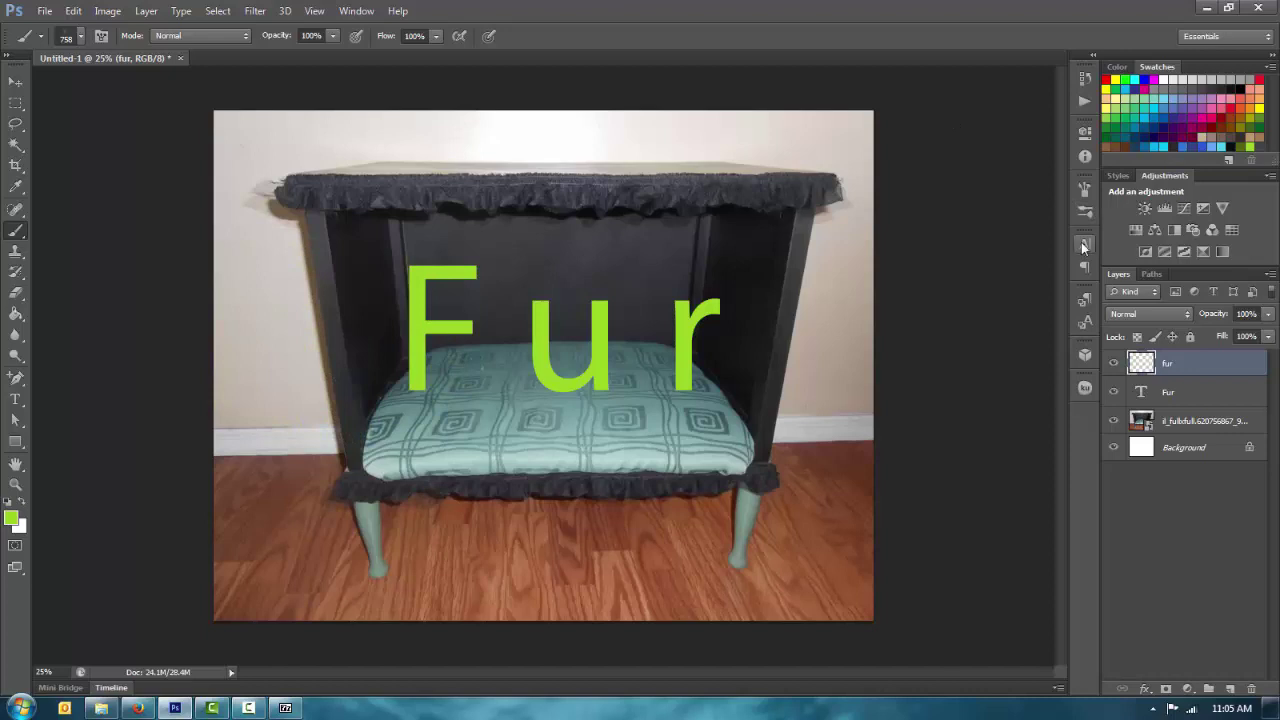
Review the fur brush's Shape Dynamics and Scattering settings.
{"action": "left_click", "coordinate": [1085, 188]}
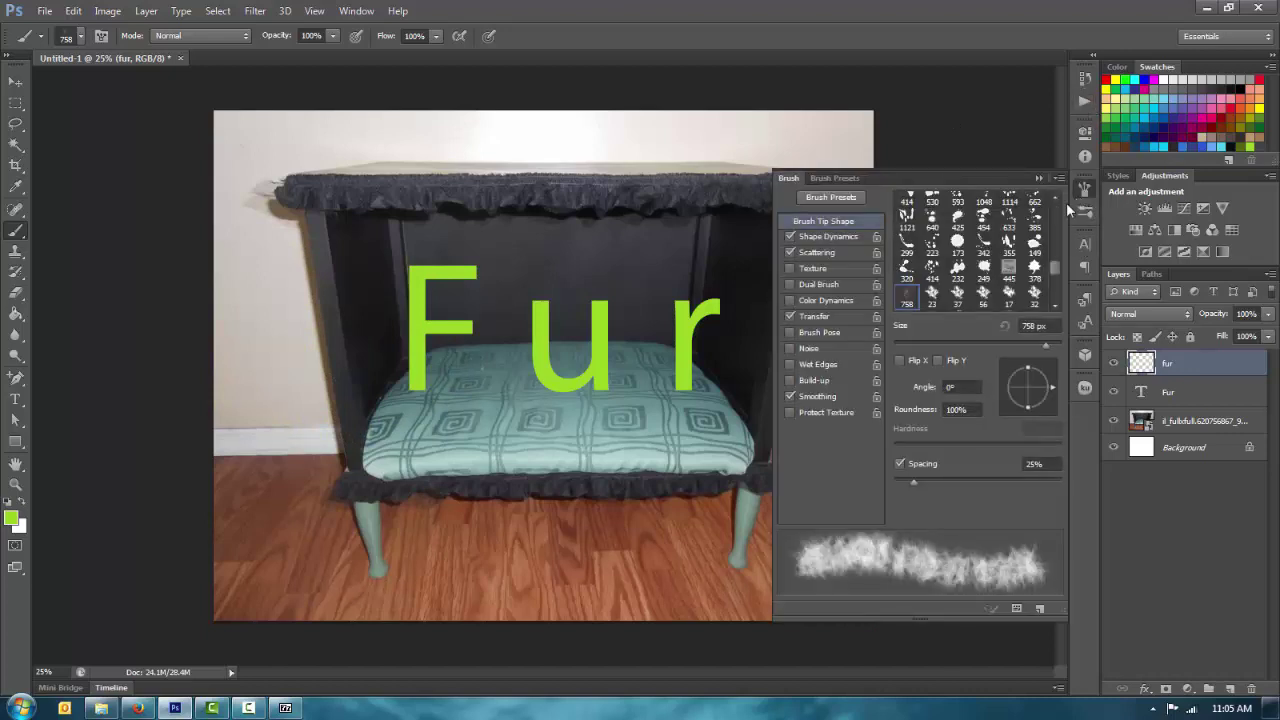
{"action": "left_click", "coordinate": [830, 237]}
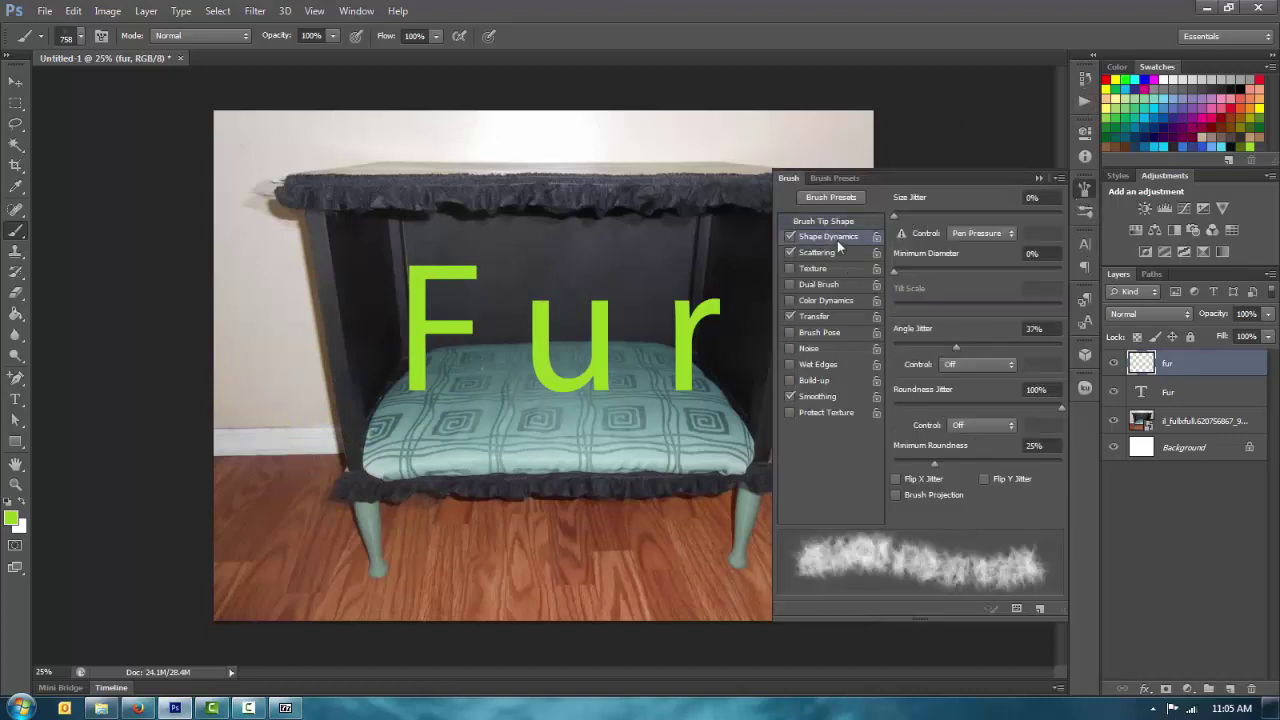
{"action": "left_click", "coordinate": [840, 251]}
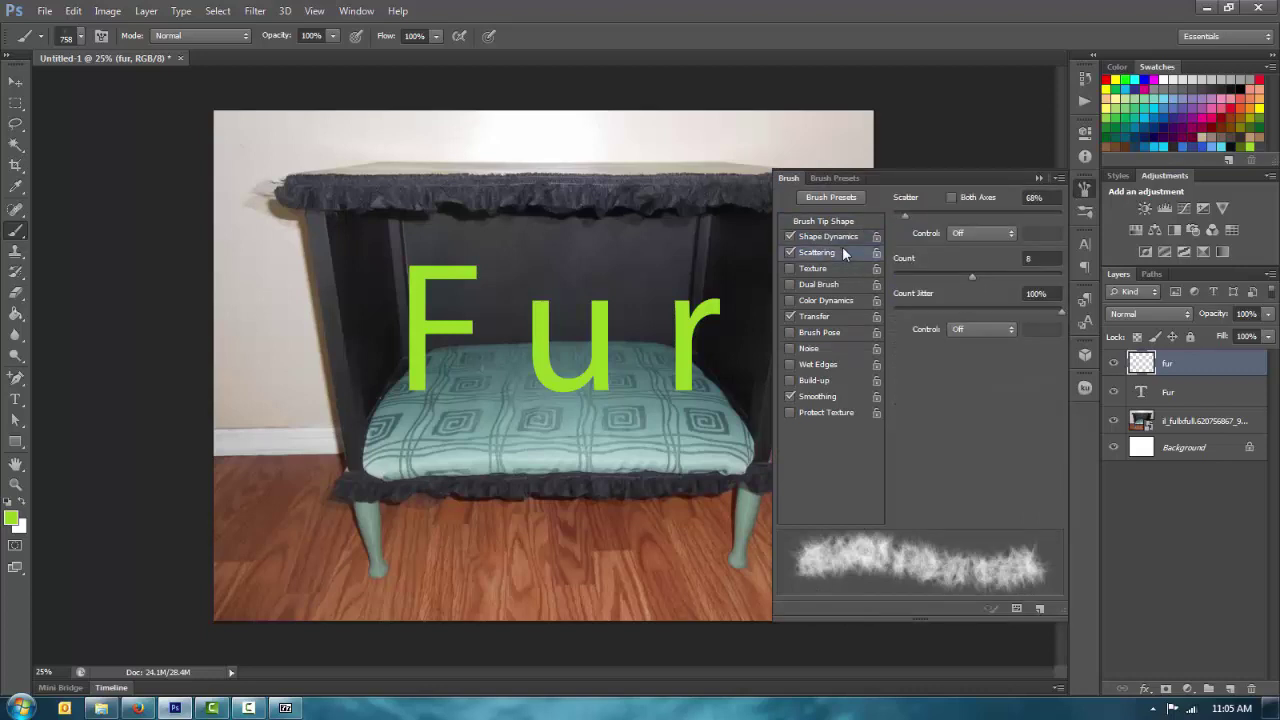
{"action": "left_click", "coordinate": [1038, 179]}
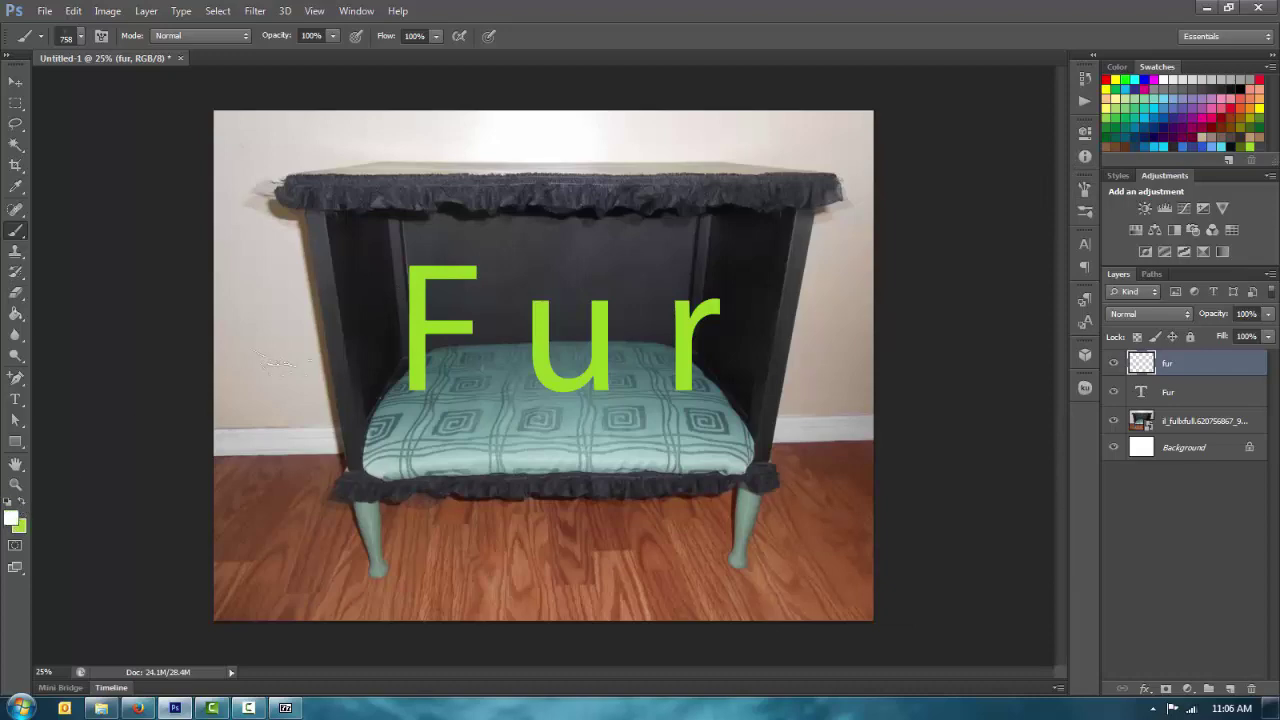
Reduce the fur brush to 250 px, try a white stroke along the F's top bar, and undo that stroke.
{"action": "key", "text": "ctrl+plus"}
{"action": "key", "text": "ctrl+plus"}
{"action": "key", "text": "ctrl+plus"}
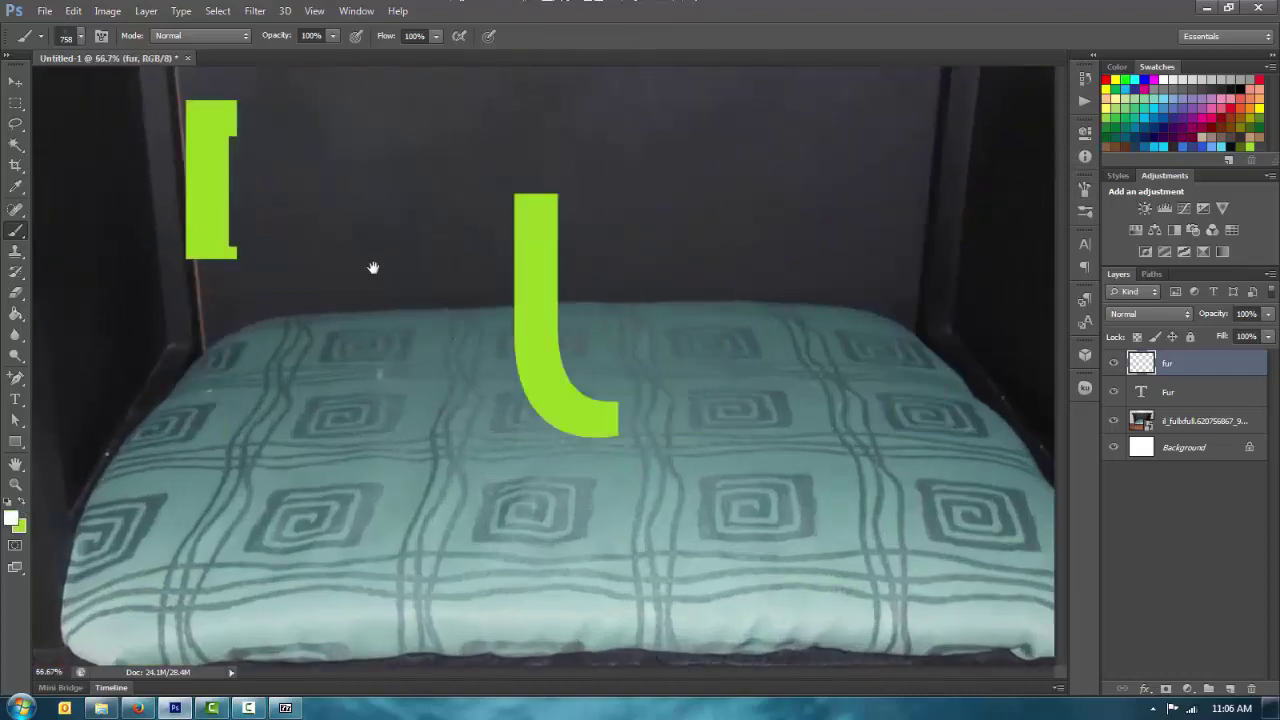
{"action": "left_click_drag", "start_coordinate": [383, 385], "coordinate": [446, 561]}
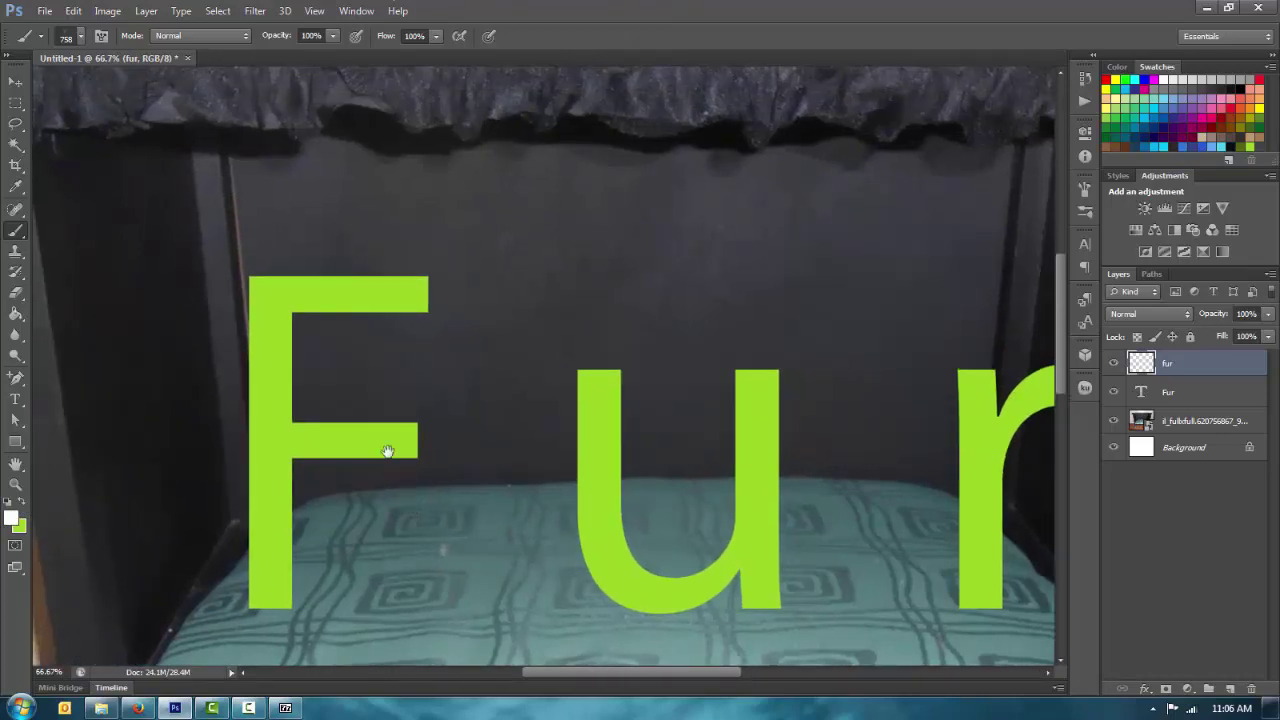
{"action": "key", "text": "bracketleft"}
{"action": "key", "text": "bracketleft"}
{"action": "key", "text": "bracketleft"}
{"action": "key", "text": "bracketleft"}
{"action": "key", "text": "bracketleft"}
{"action": "key", "text": "bracketleft"}
{"action": "key", "text": "bracketleft"}
{"action": "key", "text": "bracketleft"}
{"action": "key", "text": "bracketleft"}
{"action": "mouse_move", "coordinate": [275, 290]}
{"action": "left_mouse_down"}
{"action": "mouse_move", "coordinate": [400, 292]}
{"action": "mouse_move", "coordinate": [380, 298]}
{"action": "left_mouse_up"}
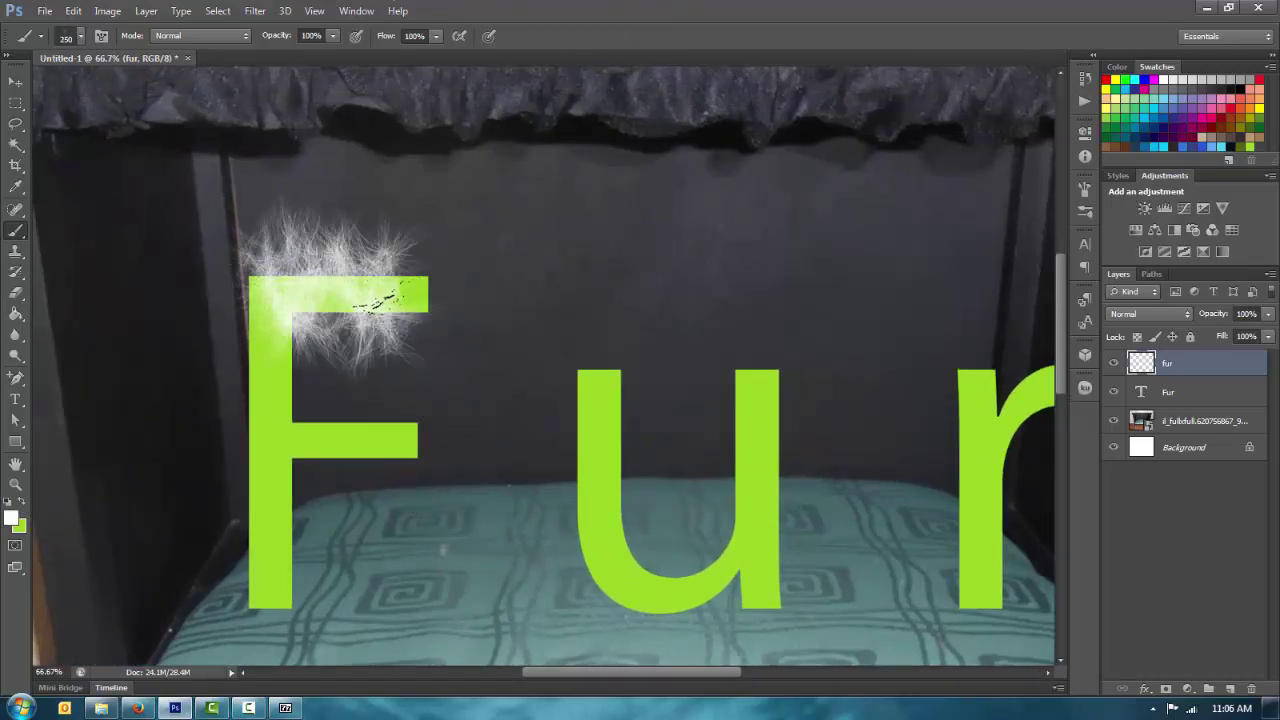
{"action": "key", "text": "ctrl+z"}
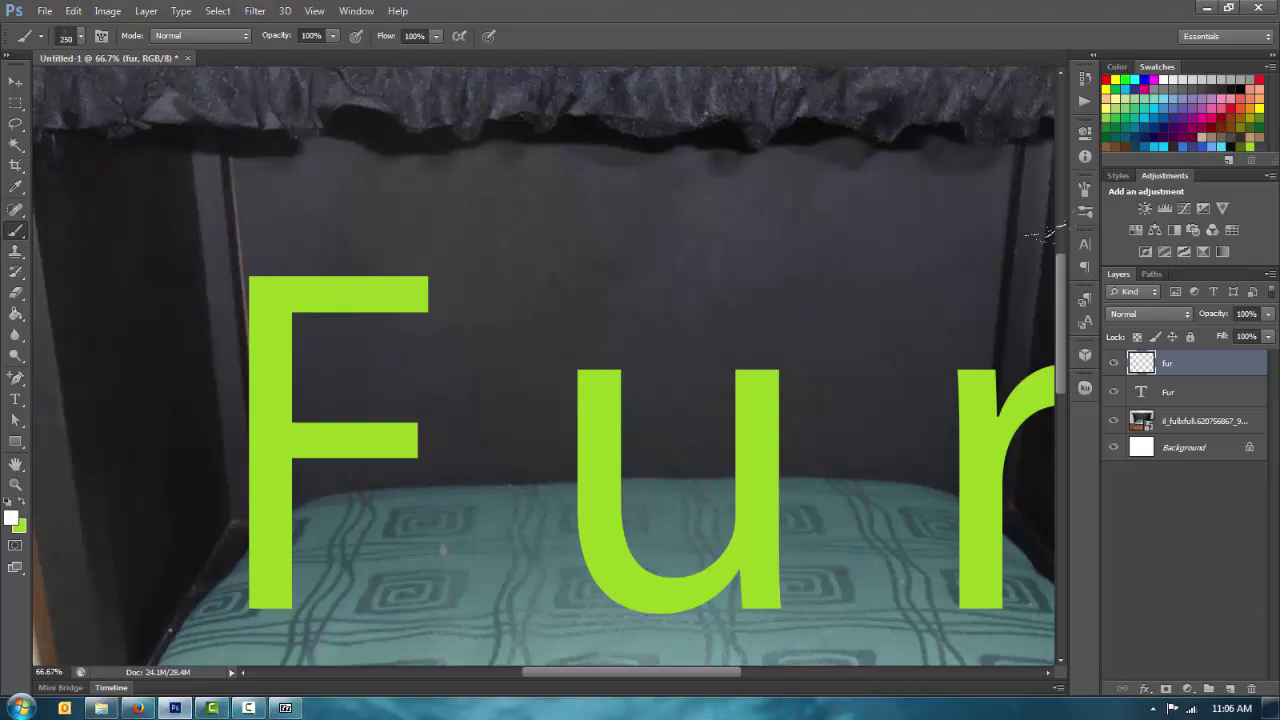
Lower the brush's Scatter to 14% and paint white fur over the whole letter F.
{"action": "left_click", "coordinate": [1081, 189]}
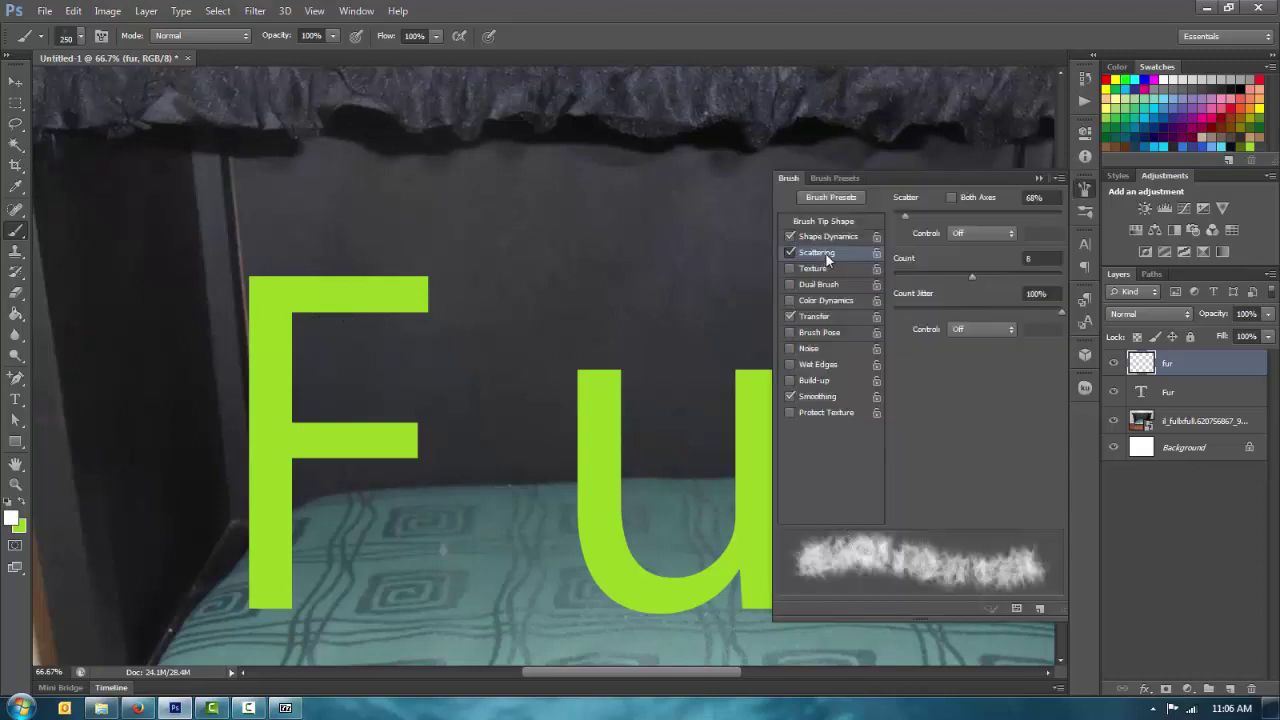
{"action": "left_click_drag", "start_coordinate": [908, 218], "coordinate": [898, 216]}
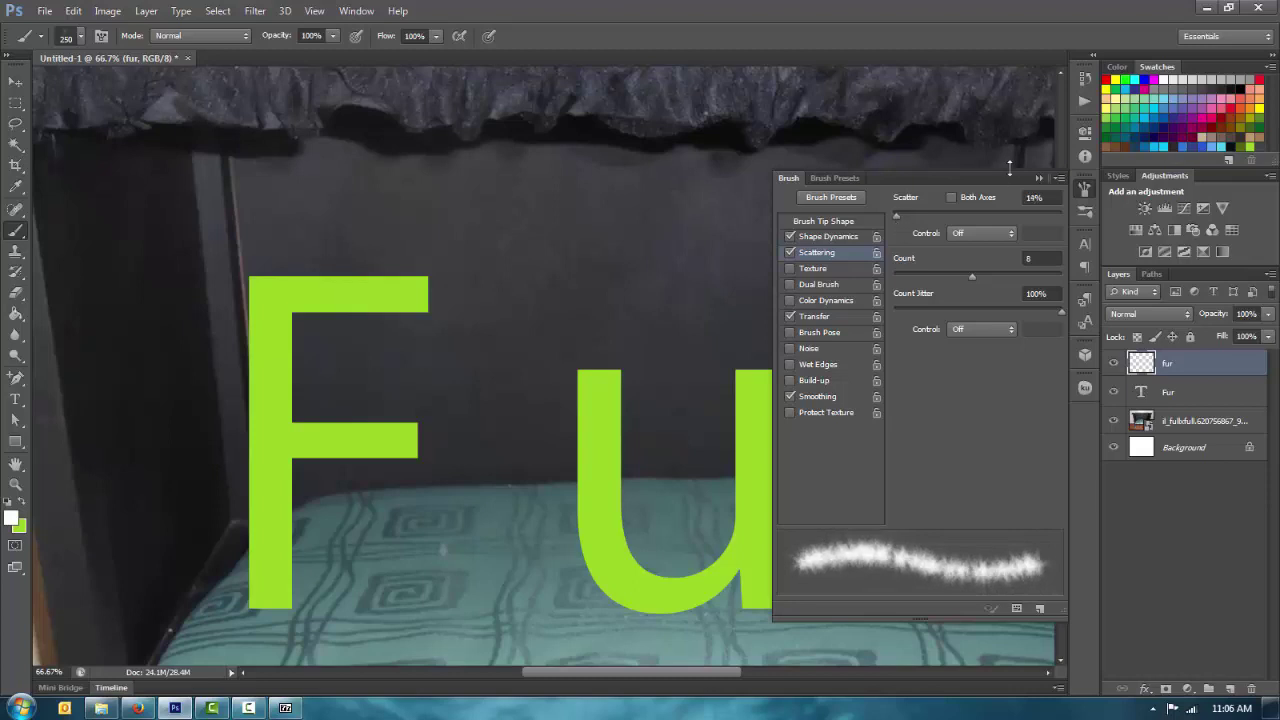
{"action": "left_click", "coordinate": [1037, 179]}
{"action": "mouse_move", "coordinate": [340, 290]}
{"action": "left_mouse_down"}
{"action": "mouse_move", "coordinate": [266, 294]}
{"action": "mouse_move", "coordinate": [426, 294]}
{"action": "mouse_move", "coordinate": [241, 287]}
{"action": "mouse_move", "coordinate": [431, 300]}
{"action": "mouse_move", "coordinate": [273, 302]}
{"action": "mouse_move", "coordinate": [269, 406]}
{"action": "mouse_move", "coordinate": [267, 308]}
{"action": "mouse_move", "coordinate": [261, 600]}
{"action": "mouse_move", "coordinate": [251, 307]}
{"action": "mouse_move", "coordinate": [266, 387]}
{"action": "mouse_move", "coordinate": [266, 610]}
{"action": "mouse_move", "coordinate": [279, 304]}
{"action": "mouse_move", "coordinate": [273, 407]}
{"action": "mouse_move", "coordinate": [286, 467]}
{"action": "mouse_move", "coordinate": [356, 445]}
{"action": "mouse_move", "coordinate": [416, 447]}
{"action": "mouse_move", "coordinate": [266, 442]}
{"action": "mouse_move", "coordinate": [469, 450]}
{"action": "mouse_move", "coordinate": [293, 443]}
{"action": "left_mouse_up"}
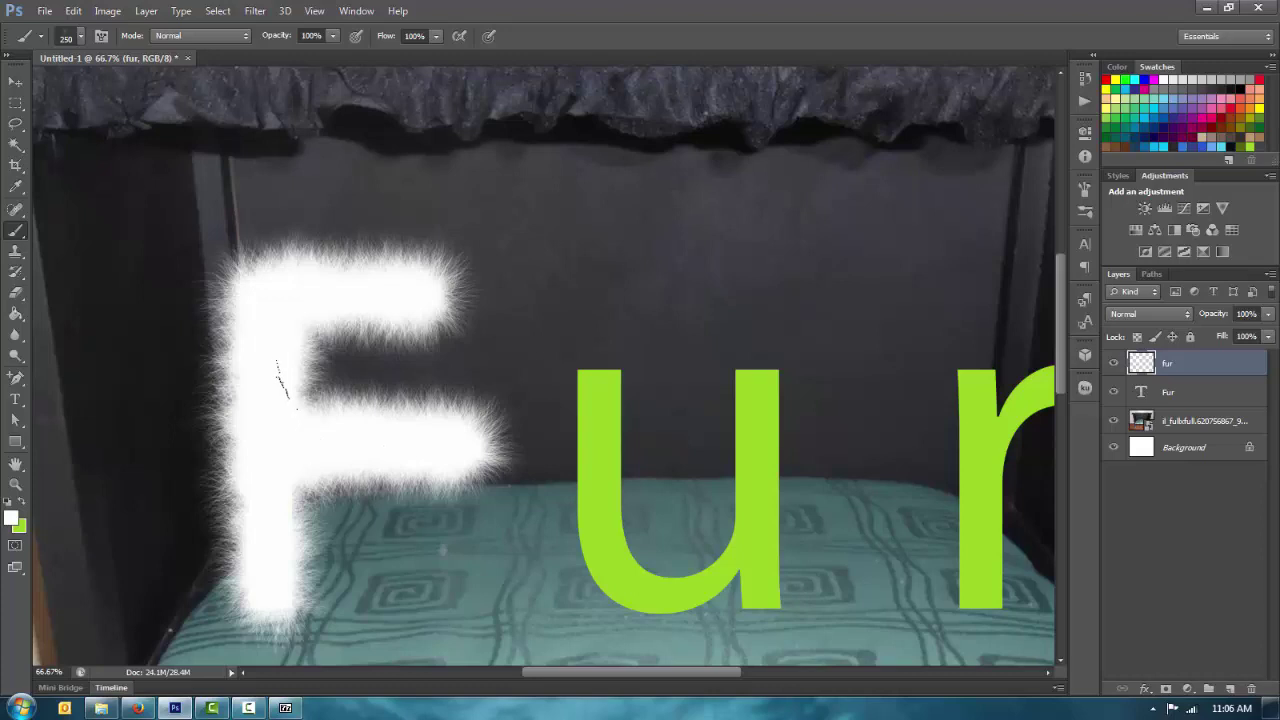
Erase the excess fur at the end of the F's middle bar, using the fur brush tip at 80 px.
{"action": "key", "text": "e"}
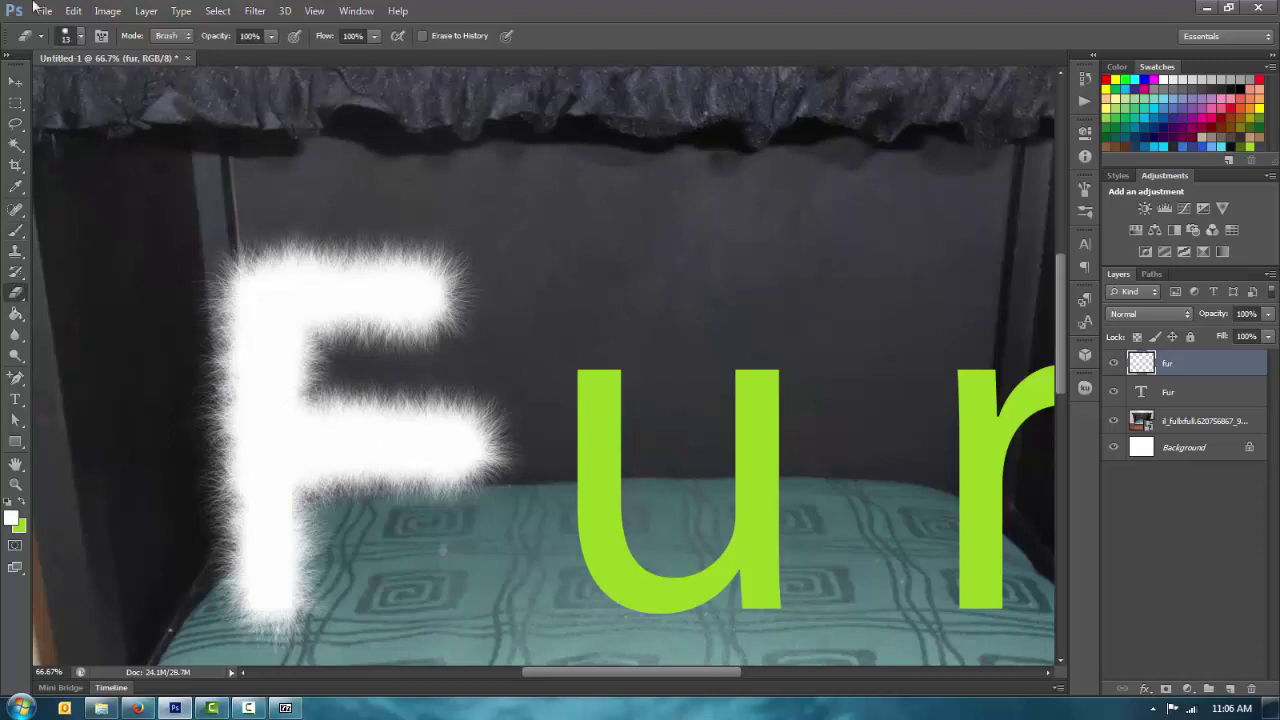
{"action": "left_click", "coordinate": [81, 37]}
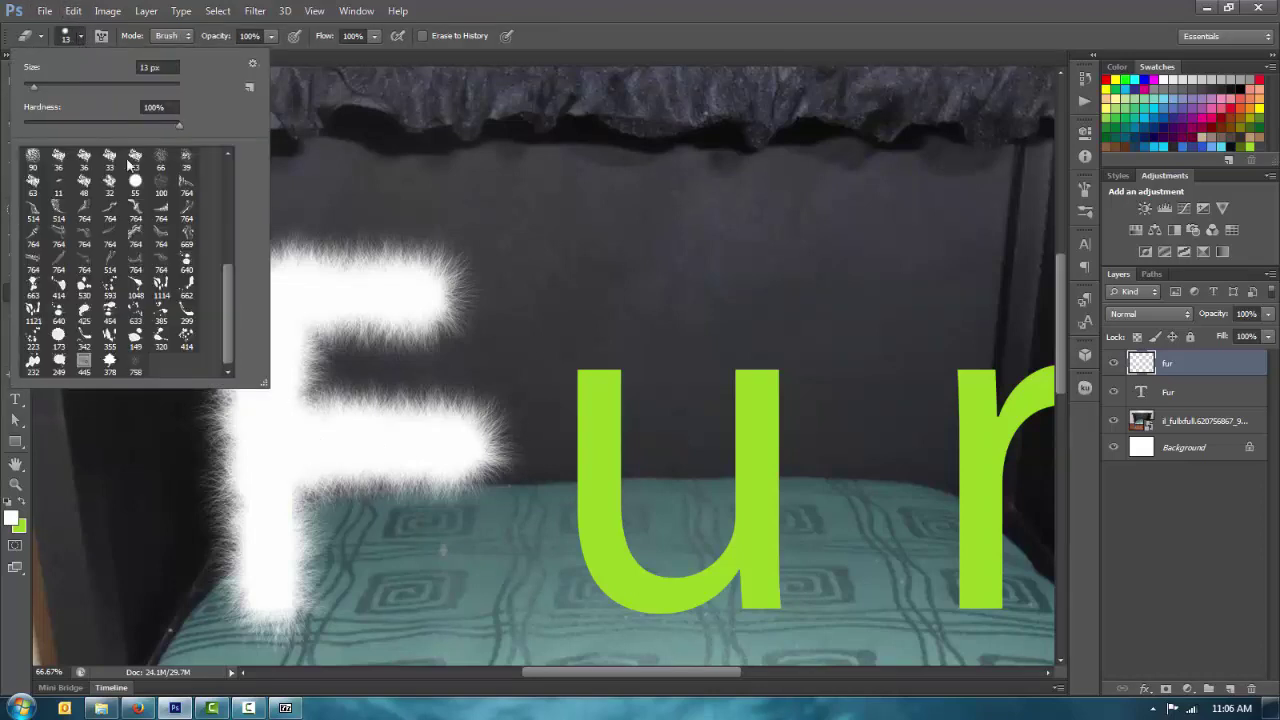
{"action": "double_click", "coordinate": [143, 369]}
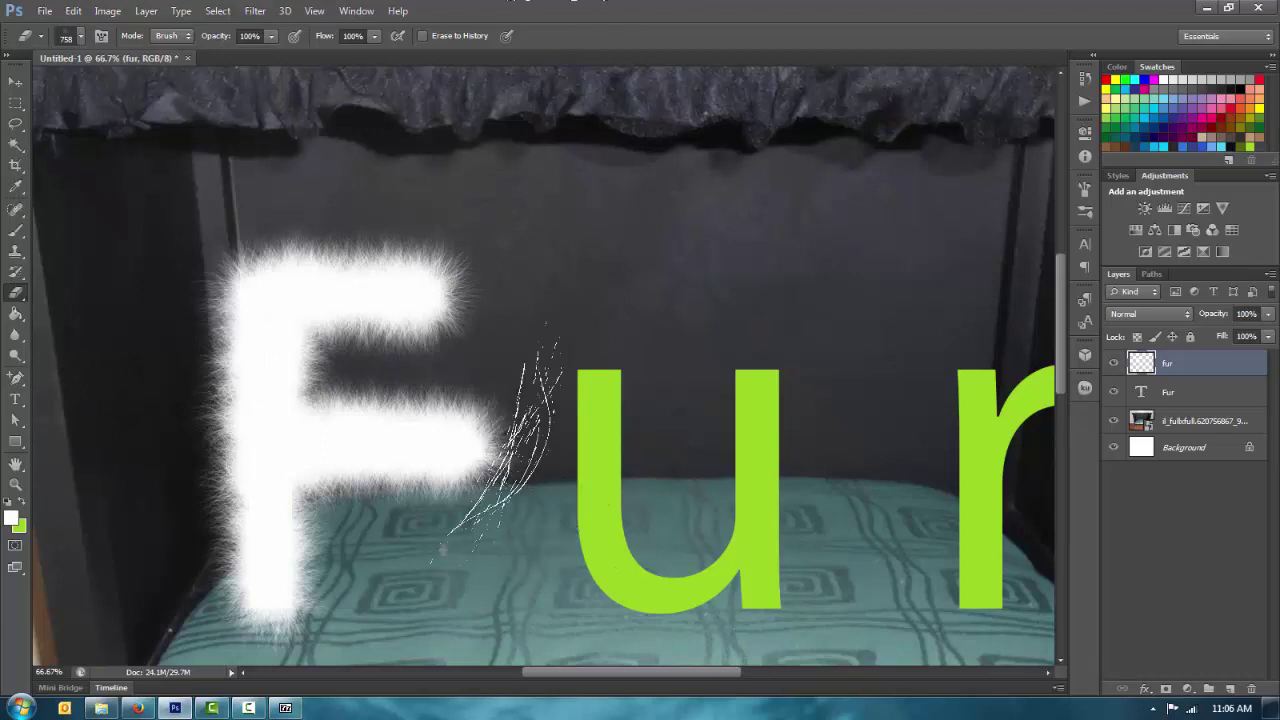
{"action": "key", "text": "bracketleft"}
{"action": "key", "text": "bracketleft"}
{"action": "key", "text": "bracketleft"}
{"action": "key", "text": "bracketleft"}
{"action": "key", "text": "bracketleft"}
{"action": "key", "text": "bracketleft"}
{"action": "key", "text": "bracketleft"}
{"action": "key", "text": "bracketleft"}
{"action": "key", "text": "bracketleft"}
{"action": "key", "text": "bracketleft"}
{"action": "key", "text": "bracketleft"}
{"action": "key", "text": "bracketleft"}
{"action": "key", "text": "bracketleft"}
{"action": "key", "text": "bracketleft"}
{"action": "mouse_move", "coordinate": [490, 456]}
{"action": "left_mouse_down"}
{"action": "mouse_move", "coordinate": [497, 415]}
{"action": "mouse_move", "coordinate": [498, 479]}
{"action": "mouse_move", "coordinate": [433, 395]}
{"action": "mouse_move", "coordinate": [491, 408]}
{"action": "left_mouse_up"}
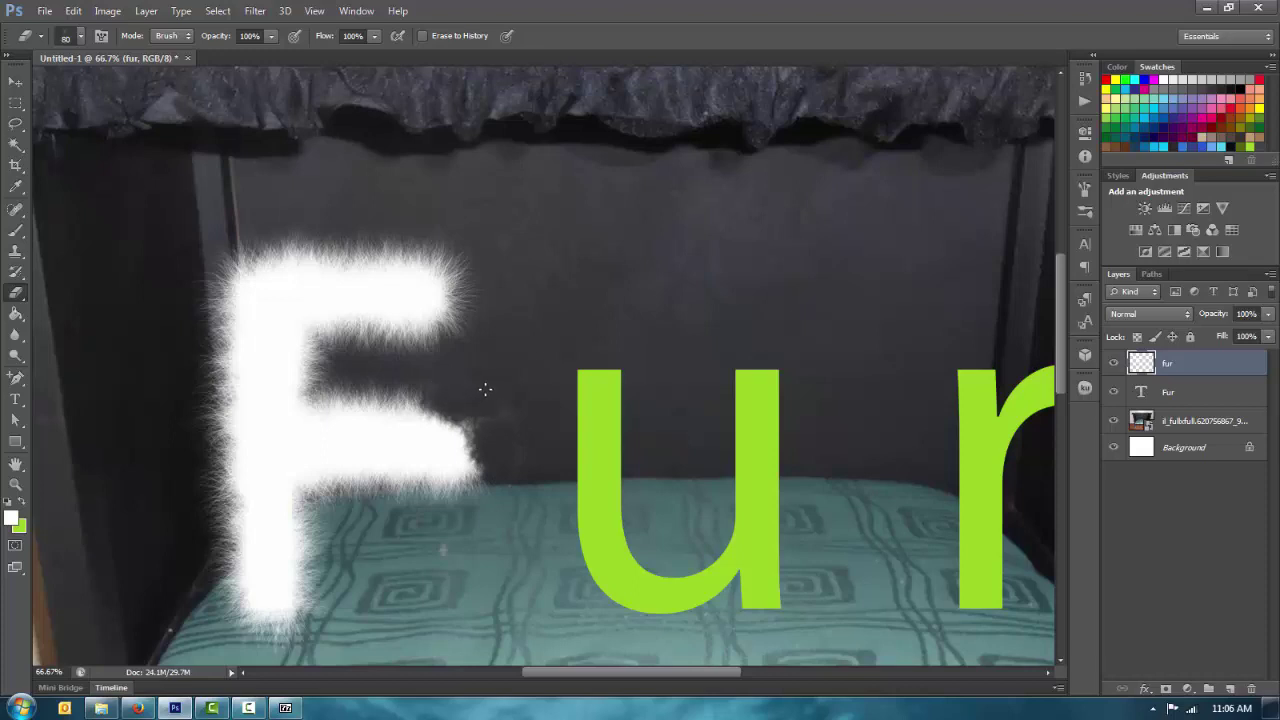
Erase the ragged end of the F's middle bar with the eraser at 100 px and repaint its tip with white fur.
{"action": "mouse_move", "coordinate": [483, 497]}
{"action": "left_mouse_down"}
{"action": "mouse_move", "coordinate": [396, 500]}
{"action": "mouse_move", "coordinate": [447, 393]}
{"action": "mouse_move", "coordinate": [462, 462]}
{"action": "mouse_move", "coordinate": [452, 480]}
{"action": "mouse_move", "coordinate": [426, 466]}
{"action": "mouse_move", "coordinate": [445, 464]}
{"action": "mouse_move", "coordinate": [441, 416]}
{"action": "mouse_move", "coordinate": [489, 466]}
{"action": "left_mouse_up"}
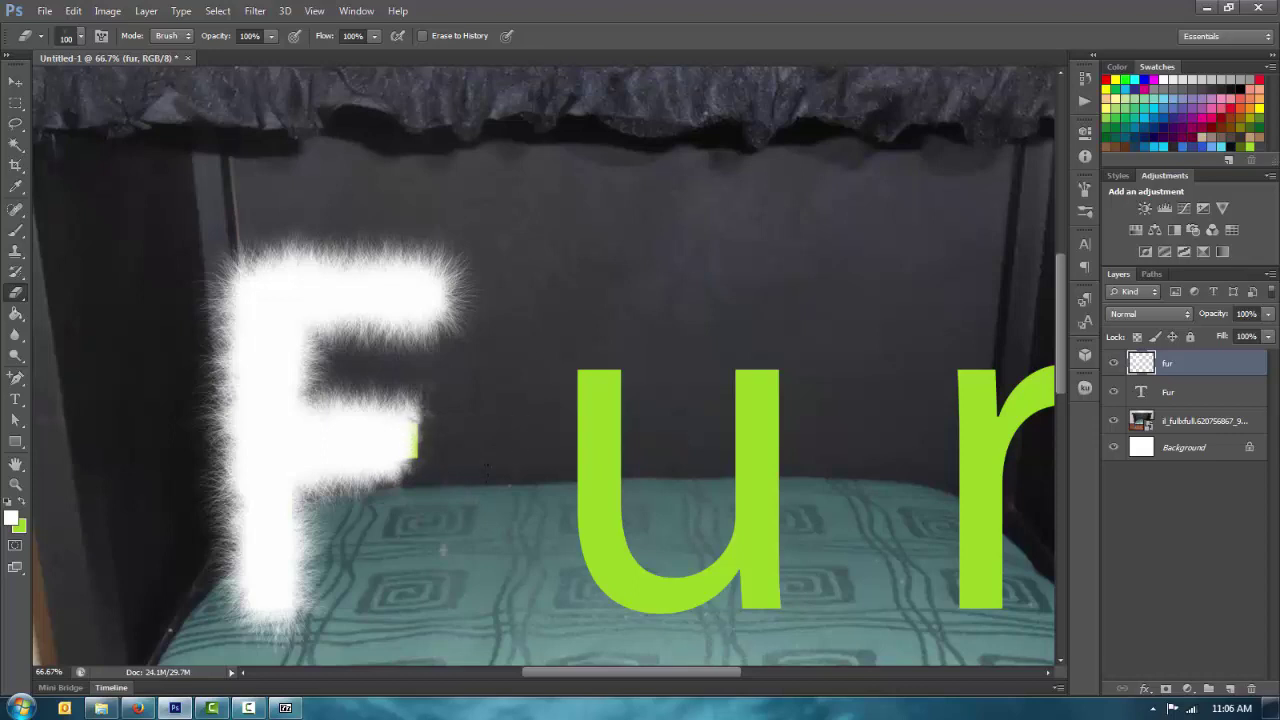
{"action": "key", "text": "b"}
{"action": "mouse_move", "coordinate": [400, 434]}
{"action": "left_mouse_down"}
{"action": "mouse_move", "coordinate": [389, 443]}
{"action": "mouse_move", "coordinate": [428, 458]}
{"action": "left_mouse_up"}
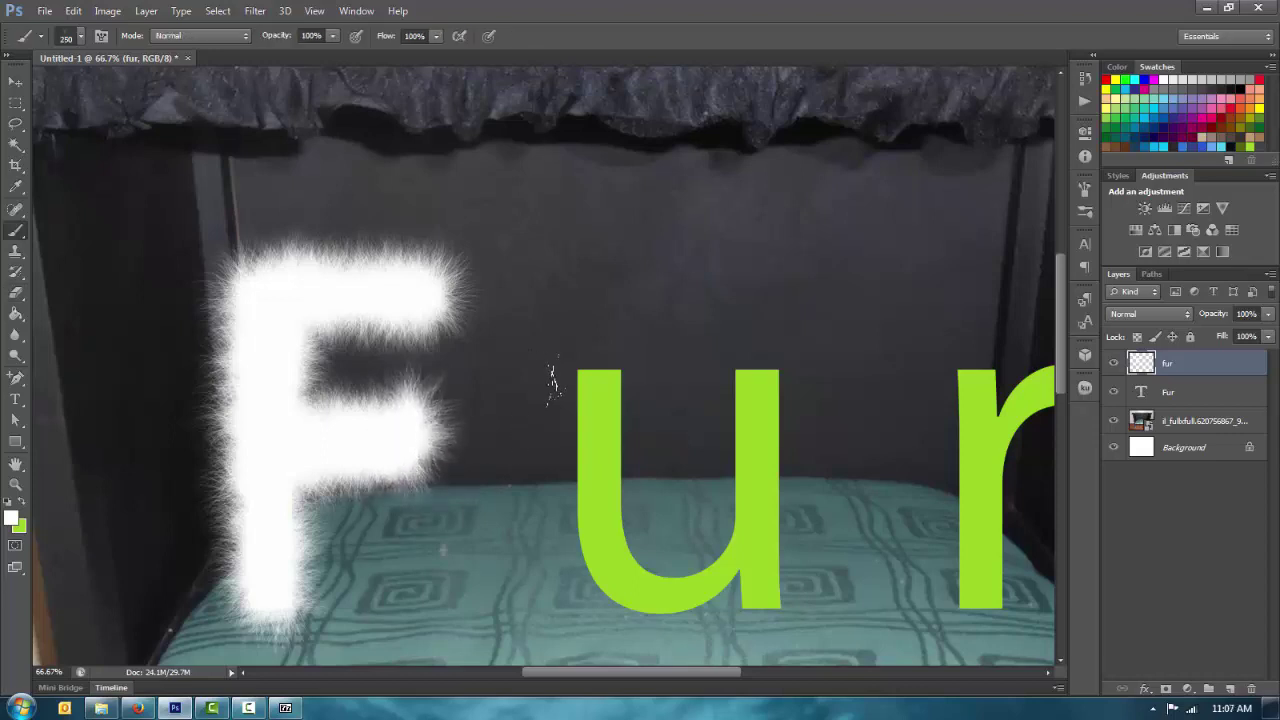
Paint white fur over the letters u and r, and thicken the lower stem of the F.
{"action": "mouse_move", "coordinate": [612, 402]}
{"action": "left_mouse_down"}
{"action": "mouse_move", "coordinate": [600, 434]}
{"action": "mouse_move", "coordinate": [578, 372]}
{"action": "mouse_move", "coordinate": [609, 557]}
{"action": "mouse_move", "coordinate": [645, 598]}
{"action": "mouse_move", "coordinate": [566, 429]}
{"action": "mouse_move", "coordinate": [591, 557]}
{"action": "mouse_move", "coordinate": [583, 468]}
{"action": "mouse_move", "coordinate": [611, 566]}
{"action": "mouse_move", "coordinate": [680, 591]}
{"action": "mouse_move", "coordinate": [747, 500]}
{"action": "mouse_move", "coordinate": [751, 374]}
{"action": "mouse_move", "coordinate": [762, 500]}
{"action": "mouse_move", "coordinate": [757, 400]}
{"action": "mouse_move", "coordinate": [772, 395]}
{"action": "mouse_move", "coordinate": [749, 463]}
{"action": "mouse_move", "coordinate": [760, 575]}
{"action": "mouse_move", "coordinate": [771, 409]}
{"action": "mouse_move", "coordinate": [766, 571]}
{"action": "mouse_move", "coordinate": [614, 598]}
{"action": "mouse_move", "coordinate": [714, 563]}
{"action": "mouse_move", "coordinate": [623, 600]}
{"action": "mouse_move", "coordinate": [682, 622]}
{"action": "left_mouse_up"}
{"action": "left_click_drag", "start_coordinate": [848, 448], "coordinate": [749, 391]}
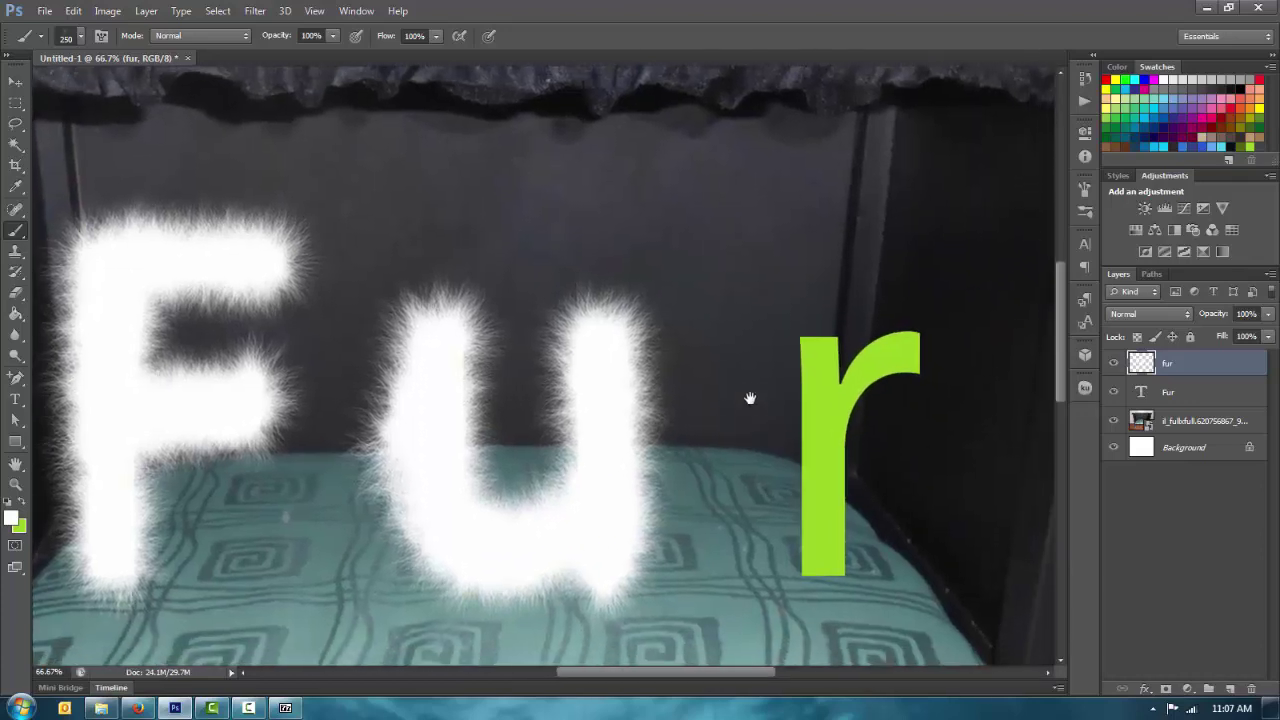
{"action": "mouse_move", "coordinate": [812, 440]}
{"action": "left_mouse_down"}
{"action": "mouse_move", "coordinate": [804, 553]}
{"action": "mouse_move", "coordinate": [804, 345]}
{"action": "mouse_move", "coordinate": [821, 320]}
{"action": "mouse_move", "coordinate": [818, 358]}
{"action": "mouse_move", "coordinate": [818, 328]}
{"action": "mouse_move", "coordinate": [809, 343]}
{"action": "mouse_move", "coordinate": [818, 560]}
{"action": "mouse_move", "coordinate": [834, 560]}
{"action": "mouse_move", "coordinate": [842, 423]}
{"action": "mouse_move", "coordinate": [846, 565]}
{"action": "mouse_move", "coordinate": [850, 380]}
{"action": "mouse_move", "coordinate": [921, 350]}
{"action": "mouse_move", "coordinate": [849, 373]}
{"action": "mouse_move", "coordinate": [884, 338]}
{"action": "mouse_move", "coordinate": [921, 330]}
{"action": "mouse_move", "coordinate": [868, 353]}
{"action": "mouse_move", "coordinate": [906, 330]}
{"action": "mouse_move", "coordinate": [944, 343]}
{"action": "mouse_move", "coordinate": [878, 347]}
{"action": "mouse_move", "coordinate": [954, 341]}
{"action": "mouse_move", "coordinate": [981, 360]}
{"action": "mouse_move", "coordinate": [931, 347]}
{"action": "mouse_move", "coordinate": [961, 367]}
{"action": "mouse_move", "coordinate": [964, 350]}
{"action": "mouse_move", "coordinate": [932, 333]}
{"action": "mouse_move", "coordinate": [959, 367]}
{"action": "mouse_move", "coordinate": [1030, 315]}
{"action": "left_mouse_up"}
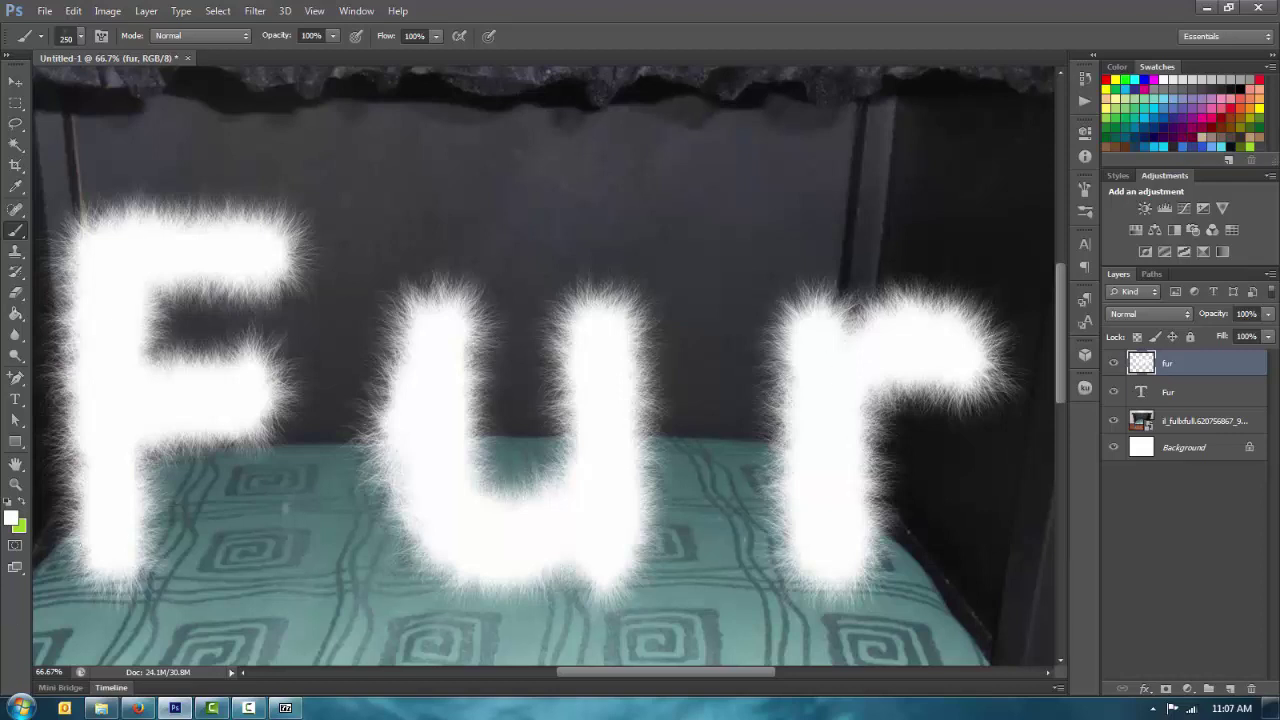
{"action": "left_click_drag", "start_coordinate": [112, 570], "coordinate": [124, 572]}
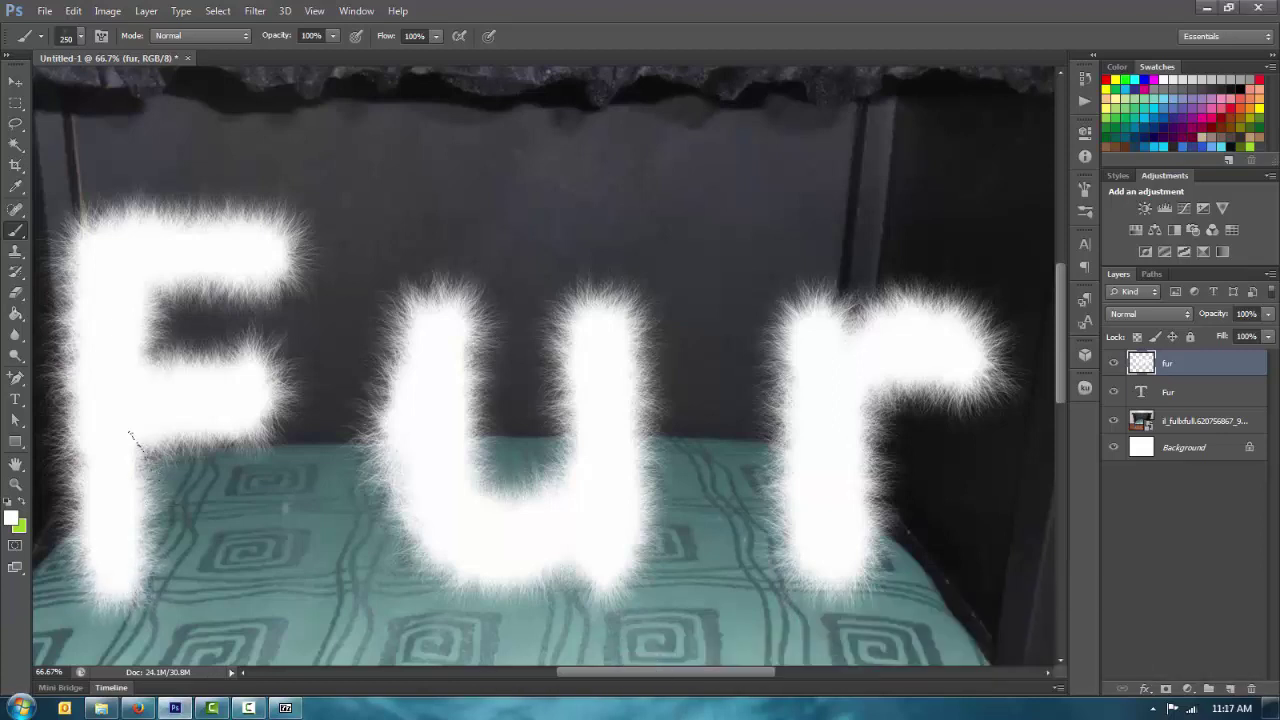
{"action": "mouse_move", "coordinate": [135, 440]}
{"action": "left_mouse_down"}
{"action": "mouse_move", "coordinate": [131, 588]}
{"action": "mouse_move", "coordinate": [142, 558]}
{"action": "mouse_move", "coordinate": [131, 450]}
{"action": "left_mouse_up"}
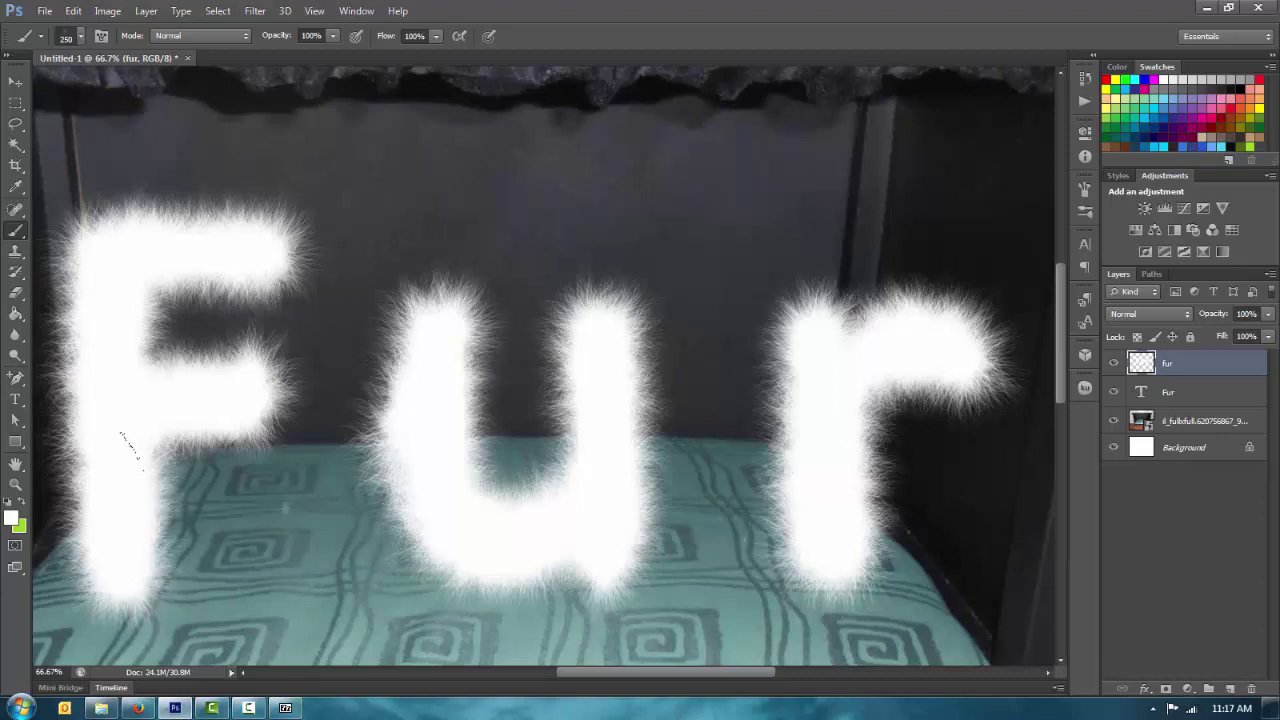
Examine the white fur lettering against the whole photo and at close range.
{"action": "key", "text": "ctrl+minus"}
{"action": "key", "text": "ctrl+minus"}
{"action": "key", "text": "ctrl+minus"}
{"action": "key", "text": "ctrl+minus"}
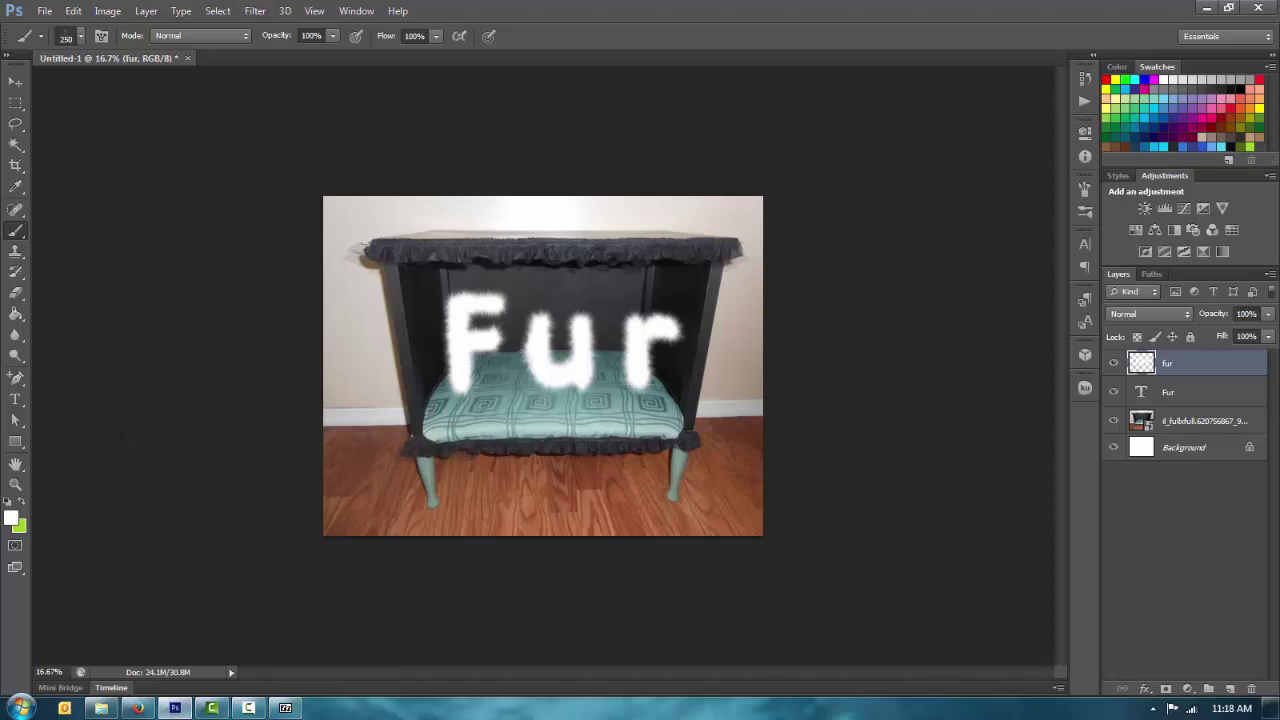
{"action": "key", "text": "ctrl+plus"}
{"action": "key", "text": "ctrl+plus"}
{"action": "key", "text": "ctrl+plus"}
{"action": "key", "text": "ctrl+plus"}
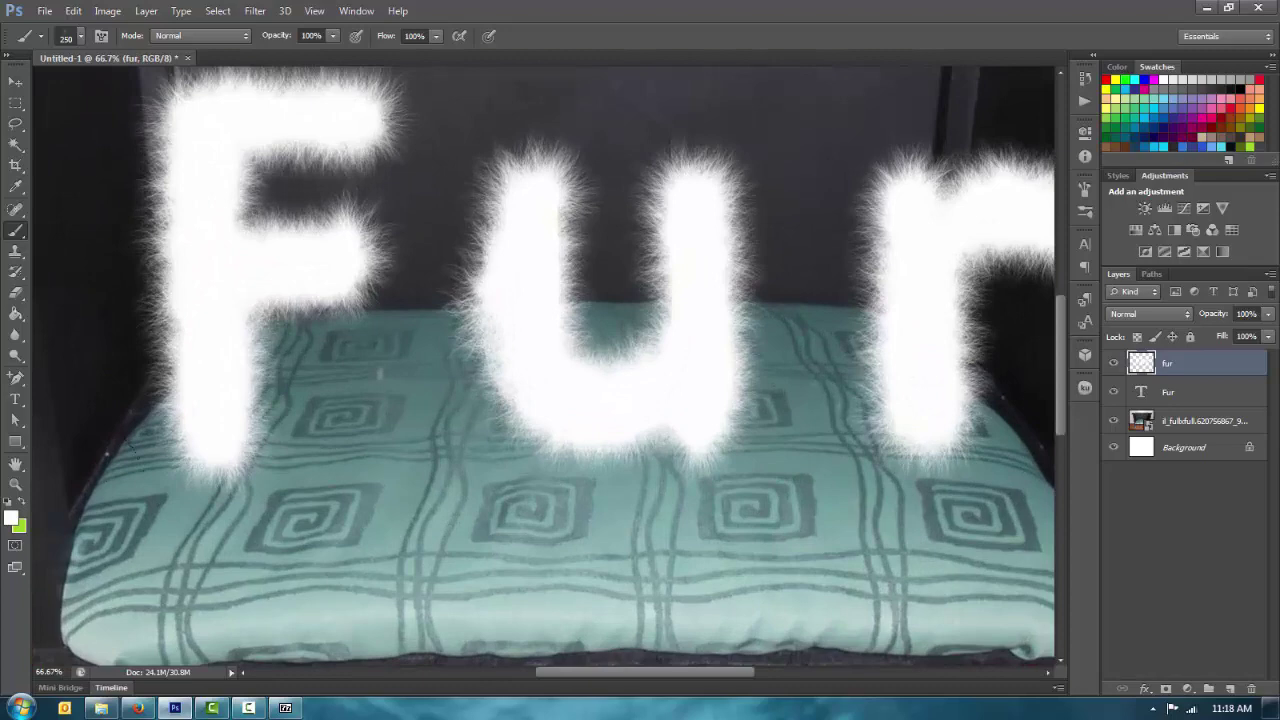
{"action": "key", "text": "ctrl+plus"}
{"action": "key", "text": "ctrl+minus"}
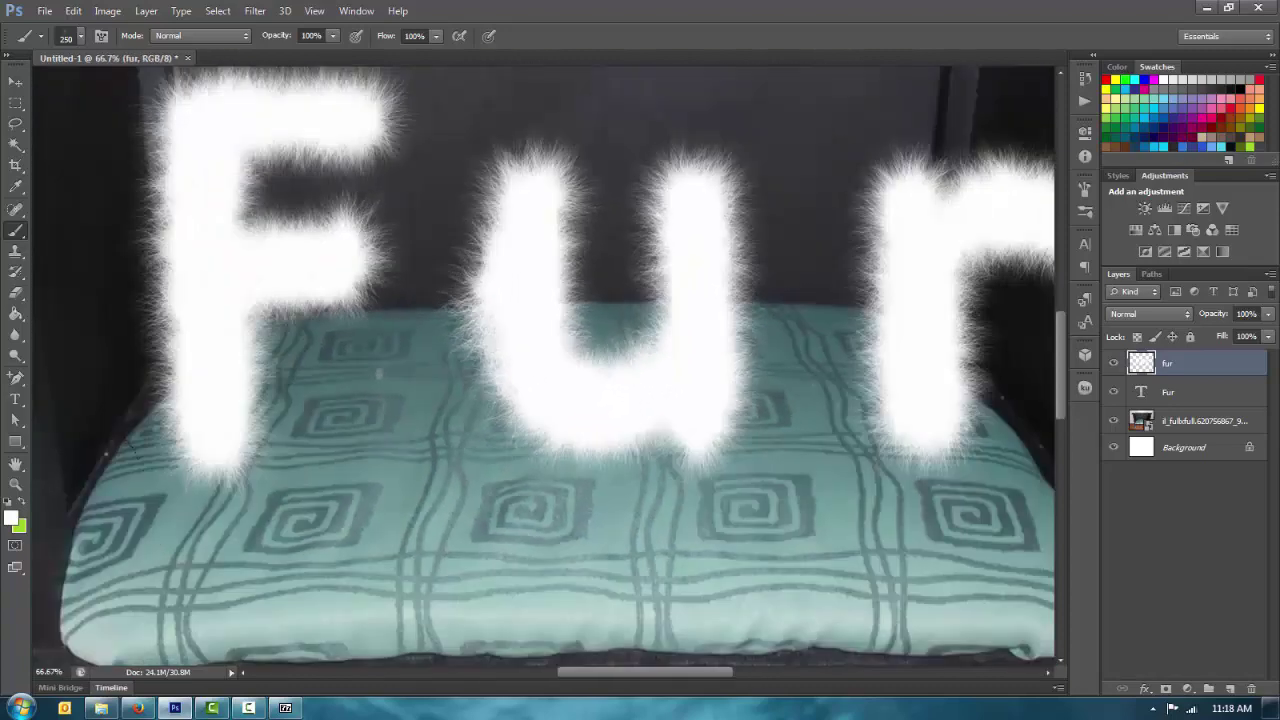
{"action": "left_click_drag", "start_coordinate": [288, 318], "coordinate": [288, 444]}
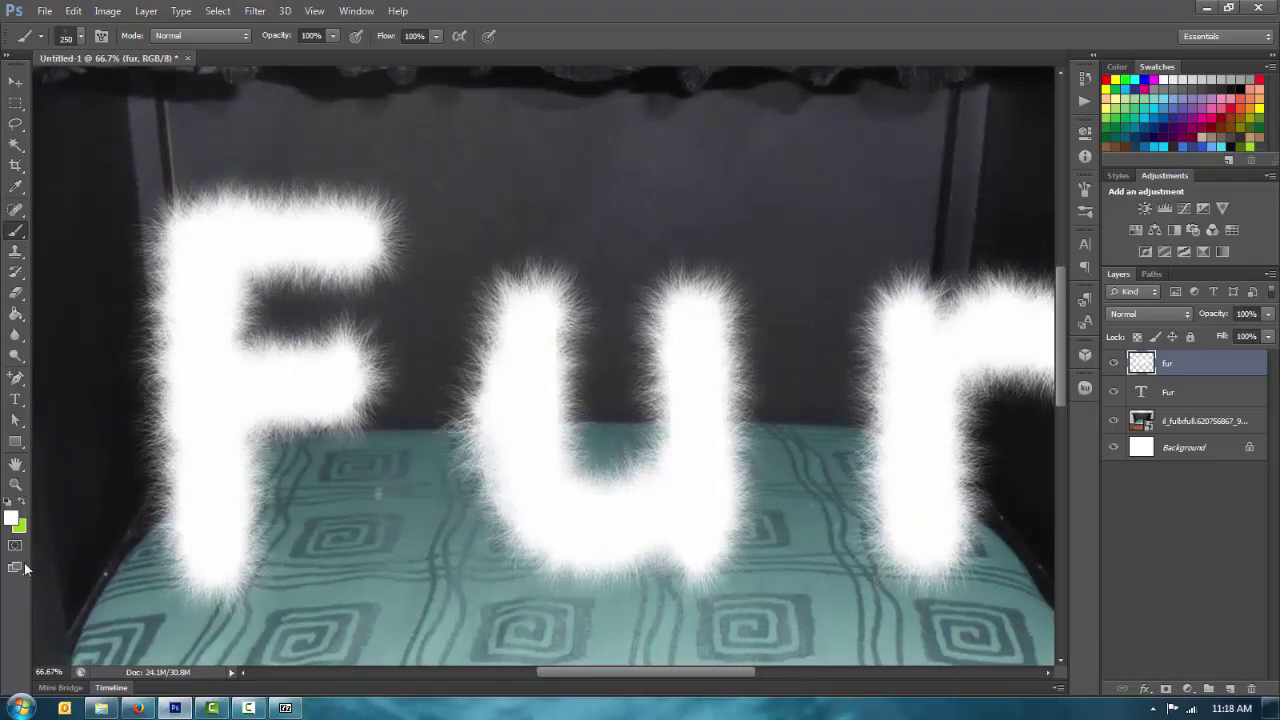
Reset the foreground and background colours to their defaults, and change the foreground colour to light gray #ababab.
{"action": "left_click", "coordinate": [8, 503]}
{"action": "left_click", "coordinate": [22, 502]}
{"action": "left_click", "coordinate": [12, 518]}
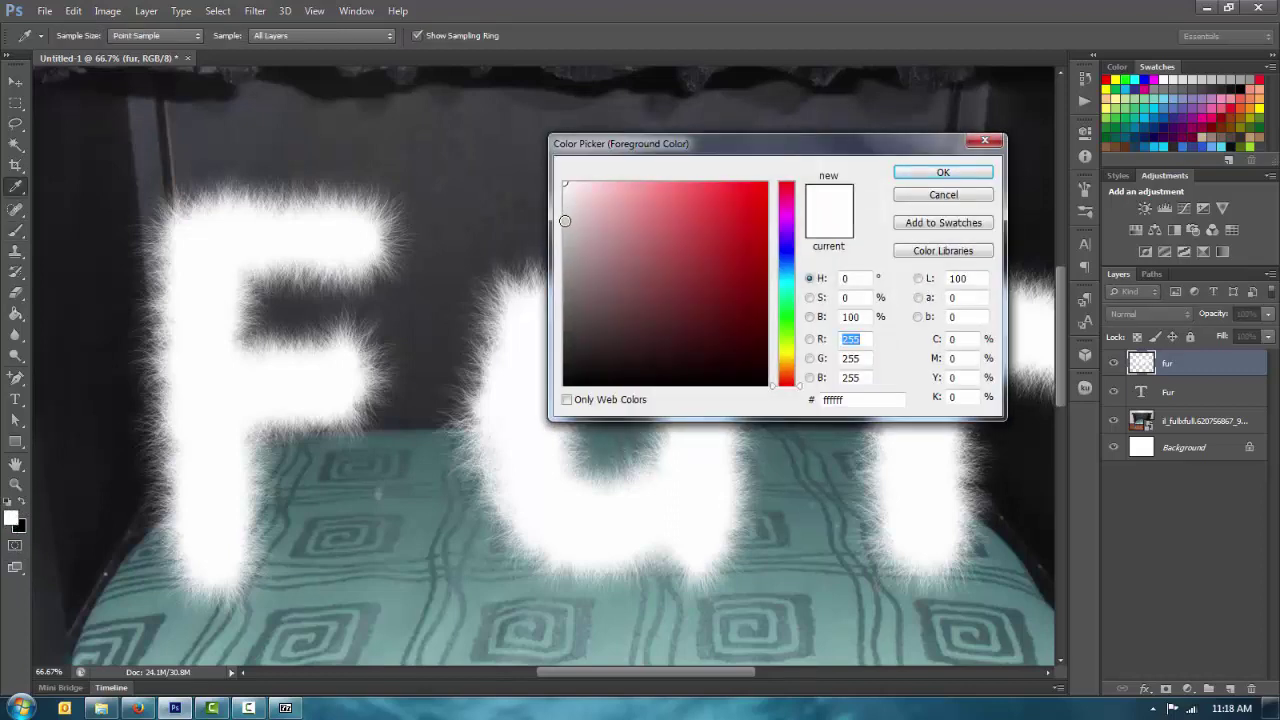
{"action": "left_click_drag", "start_coordinate": [570, 234], "coordinate": [570, 246]}
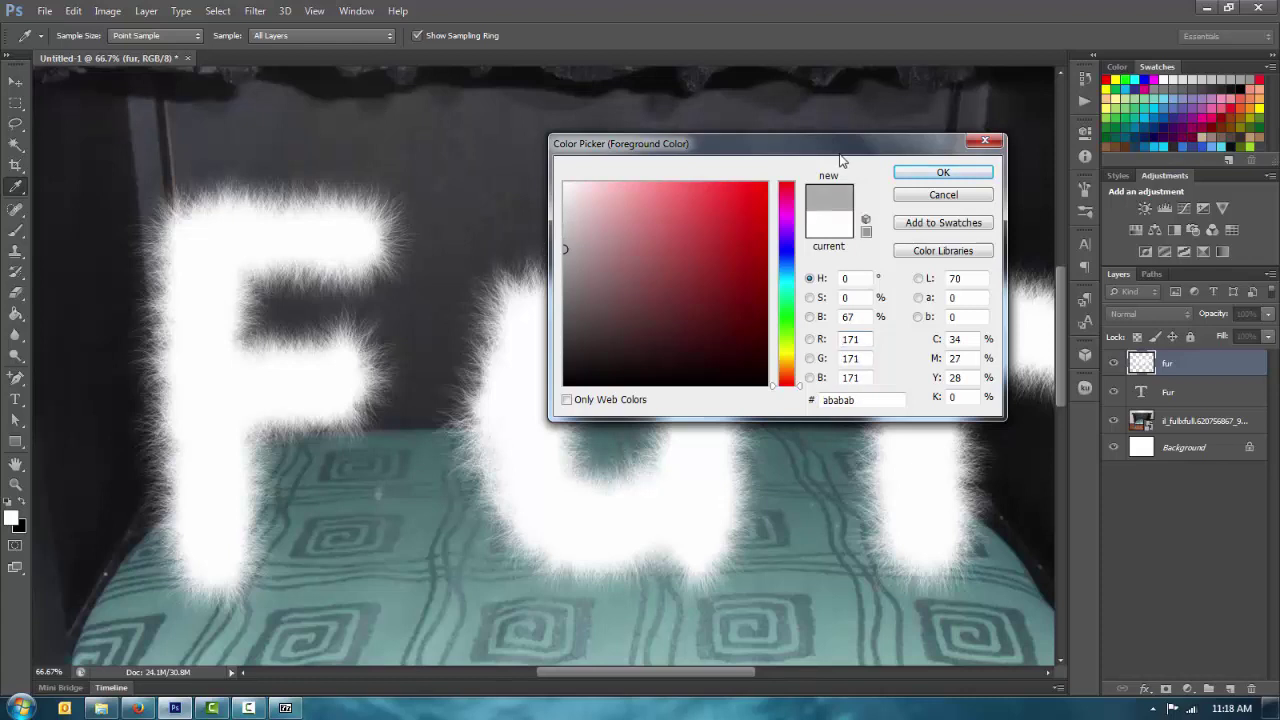
{"action": "left_click", "coordinate": [943, 172]}
Paint gray fur inside the letters F and u, leaving a white fringe around their edges.
{"action": "mouse_move", "coordinate": [257, 216]}
{"action": "left_mouse_down"}
{"action": "mouse_move", "coordinate": [366, 237]}
{"action": "mouse_move", "coordinate": [189, 237]}
{"action": "mouse_move", "coordinate": [213, 220]}
{"action": "mouse_move", "coordinate": [240, 230]}
{"action": "mouse_move", "coordinate": [217, 248]}
{"action": "mouse_move", "coordinate": [212, 365]}
{"action": "mouse_move", "coordinate": [224, 310]}
{"action": "mouse_move", "coordinate": [191, 222]}
{"action": "mouse_move", "coordinate": [166, 292]}
{"action": "mouse_move", "coordinate": [199, 553]}
{"action": "mouse_move", "coordinate": [229, 442]}
{"action": "mouse_move", "coordinate": [230, 358]}
{"action": "mouse_move", "coordinate": [217, 513]}
{"action": "mouse_move", "coordinate": [211, 352]}
{"action": "mouse_move", "coordinate": [191, 470]}
{"action": "mouse_move", "coordinate": [190, 278]}
{"action": "left_mouse_up"}
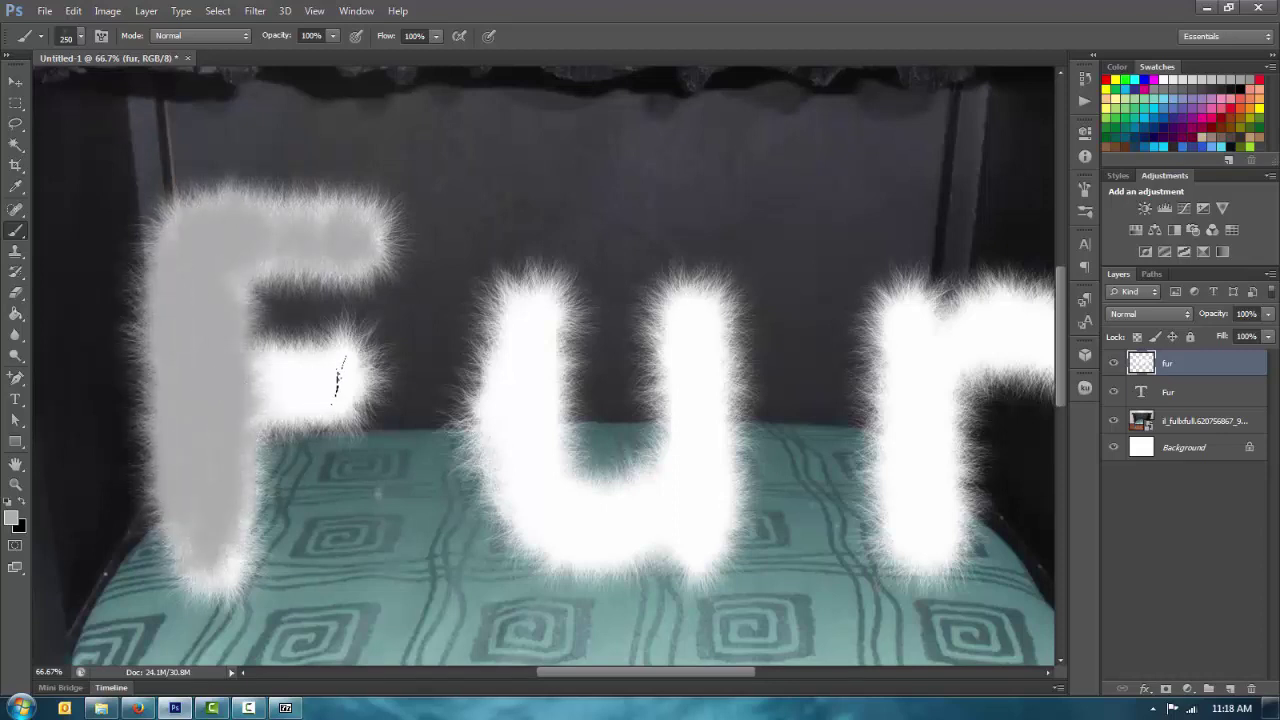
{"action": "mouse_move", "coordinate": [343, 371]}
{"action": "left_mouse_down"}
{"action": "mouse_move", "coordinate": [261, 371]}
{"action": "mouse_move", "coordinate": [343, 366]}
{"action": "mouse_move", "coordinate": [240, 366]}
{"action": "mouse_move", "coordinate": [188, 444]}
{"action": "mouse_move", "coordinate": [213, 444]}
{"action": "mouse_move", "coordinate": [215, 565]}
{"action": "left_mouse_up"}
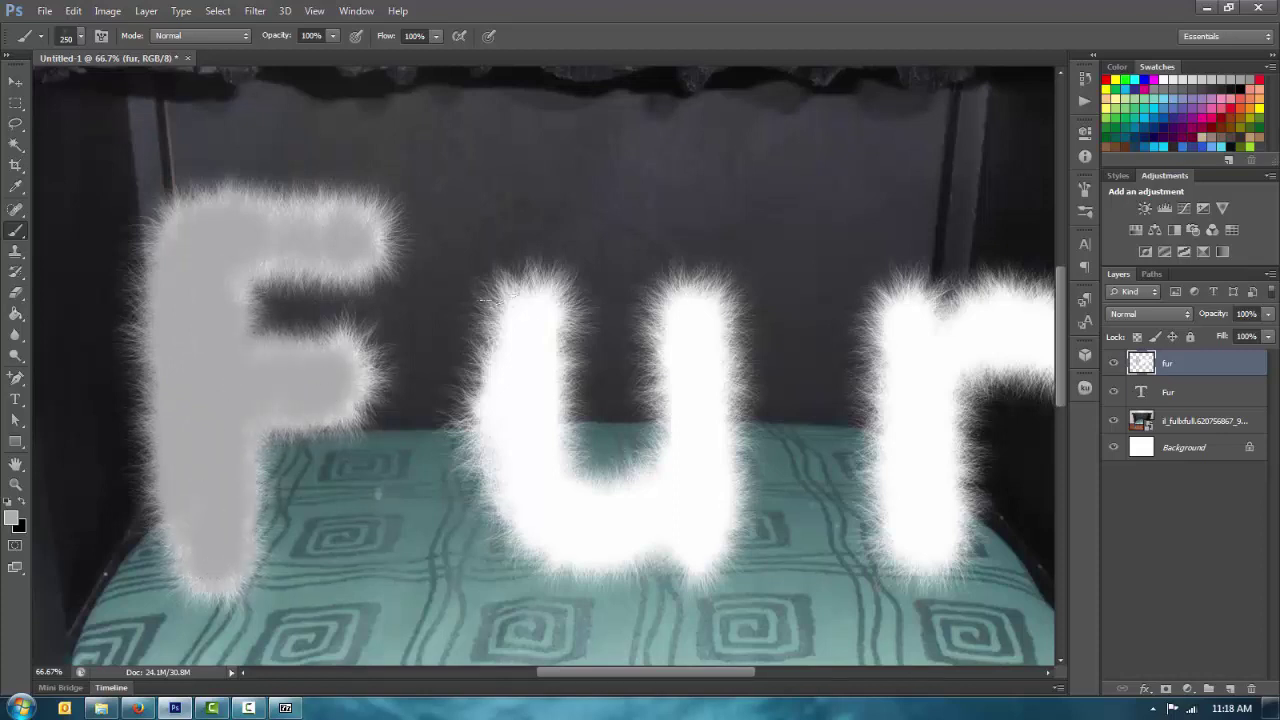
{"action": "mouse_move", "coordinate": [523, 292]}
{"action": "left_mouse_down"}
{"action": "mouse_move", "coordinate": [512, 450]}
{"action": "mouse_move", "coordinate": [530, 321]}
{"action": "mouse_move", "coordinate": [550, 472]}
{"action": "mouse_move", "coordinate": [538, 309]}
{"action": "mouse_move", "coordinate": [522, 356]}
{"action": "mouse_move", "coordinate": [530, 522]}
{"action": "mouse_move", "coordinate": [585, 531]}
{"action": "mouse_move", "coordinate": [630, 506]}
{"action": "mouse_move", "coordinate": [545, 511]}
{"action": "mouse_move", "coordinate": [500, 461]}
{"action": "mouse_move", "coordinate": [525, 316]}
{"action": "mouse_move", "coordinate": [525, 414]}
{"action": "mouse_move", "coordinate": [570, 541]}
{"action": "mouse_move", "coordinate": [638, 553]}
{"action": "mouse_move", "coordinate": [670, 511]}
{"action": "mouse_move", "coordinate": [550, 513]}
{"action": "mouse_move", "coordinate": [670, 484]}
{"action": "mouse_move", "coordinate": [688, 306]}
{"action": "mouse_move", "coordinate": [680, 489]}
{"action": "mouse_move", "coordinate": [690, 306]}
{"action": "mouse_move", "coordinate": [700, 560]}
{"action": "left_mouse_up"}
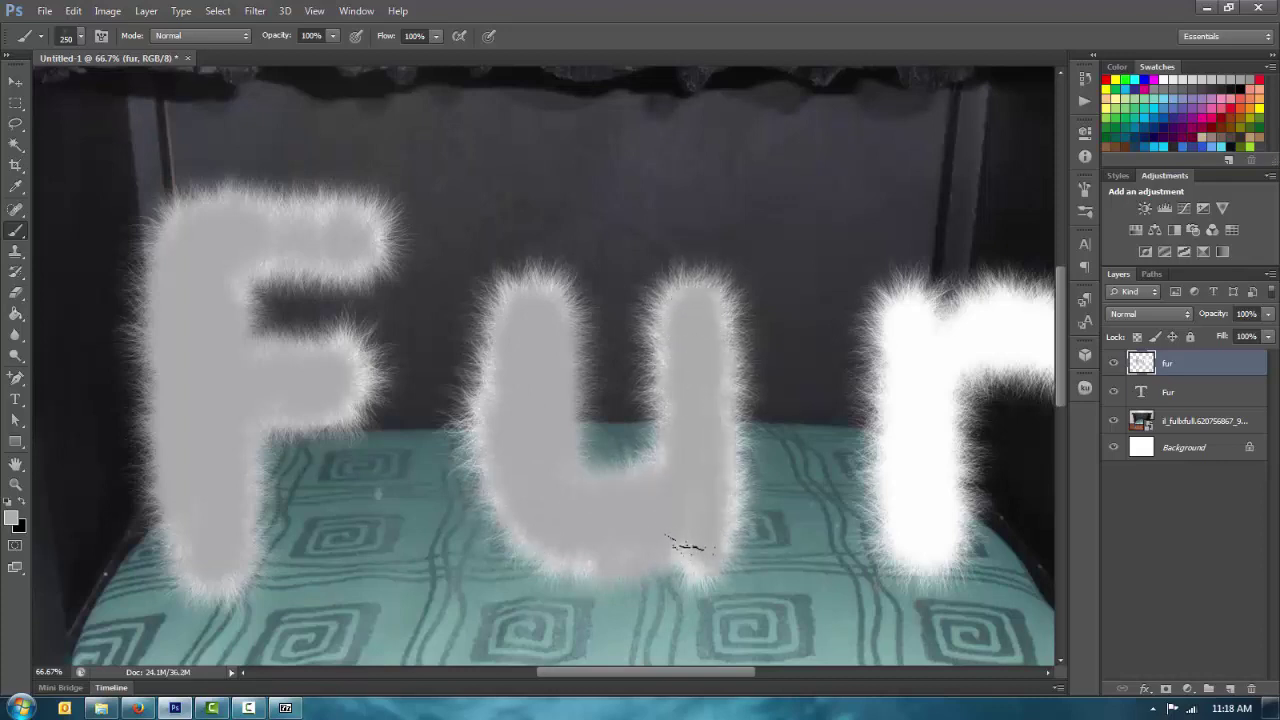
Switch to Firefox, search Google Images for "white cat" and enlarge a blue-eyed white cat photo to study its fur shading.
{"action": "left_click", "coordinate": [137, 707]}
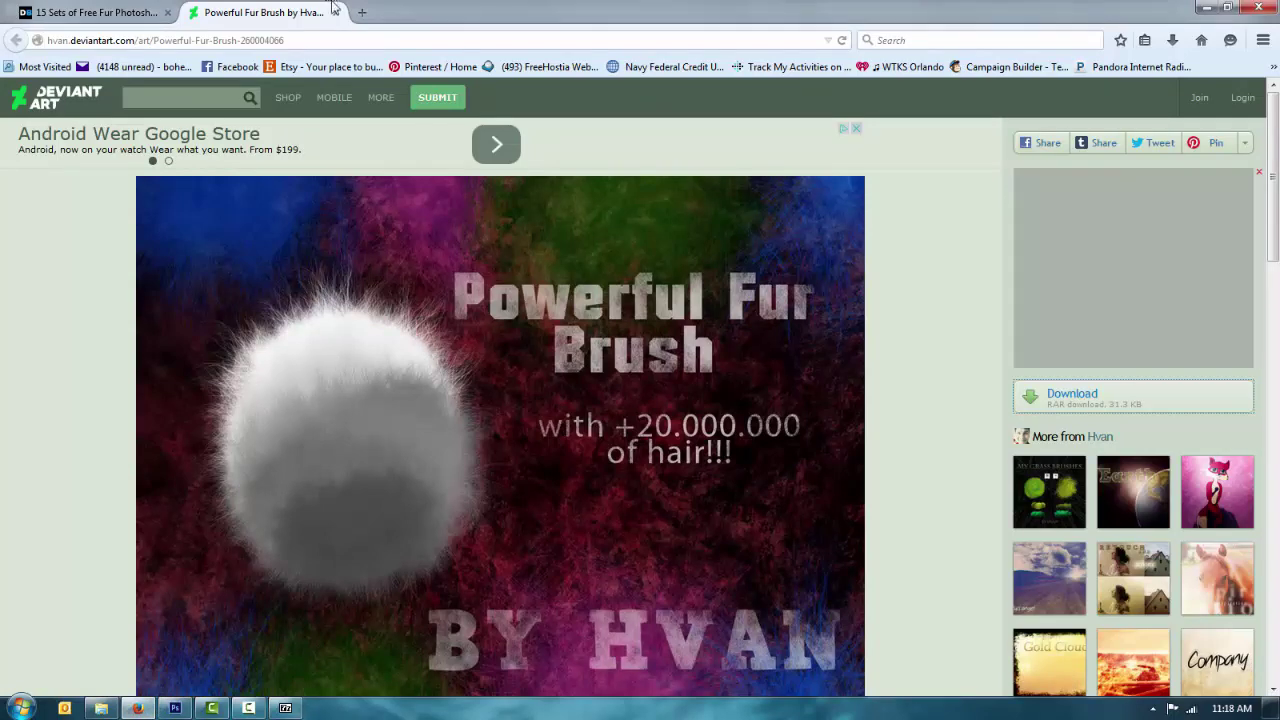
{"action": "left_click", "coordinate": [362, 12]}
{"action": "type", "text": "whit"}
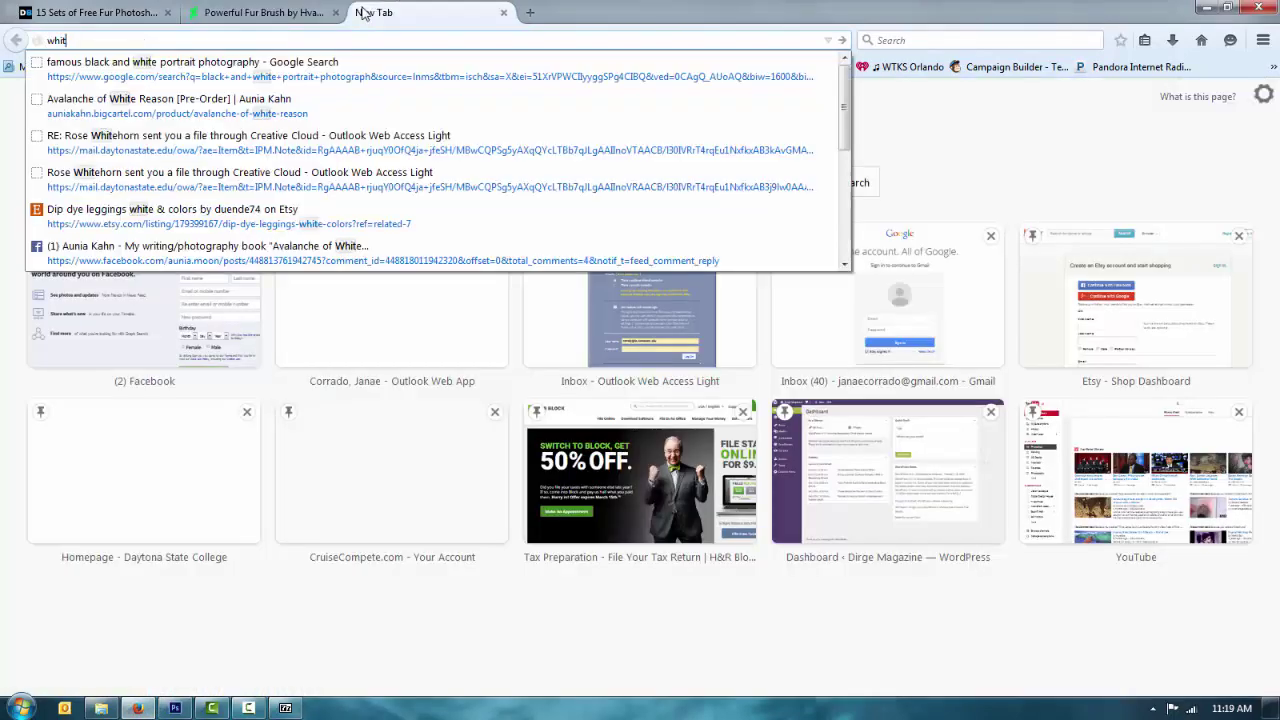
{"action": "type", "text": "e cat"}
{"action": "key", "text": "Return"}
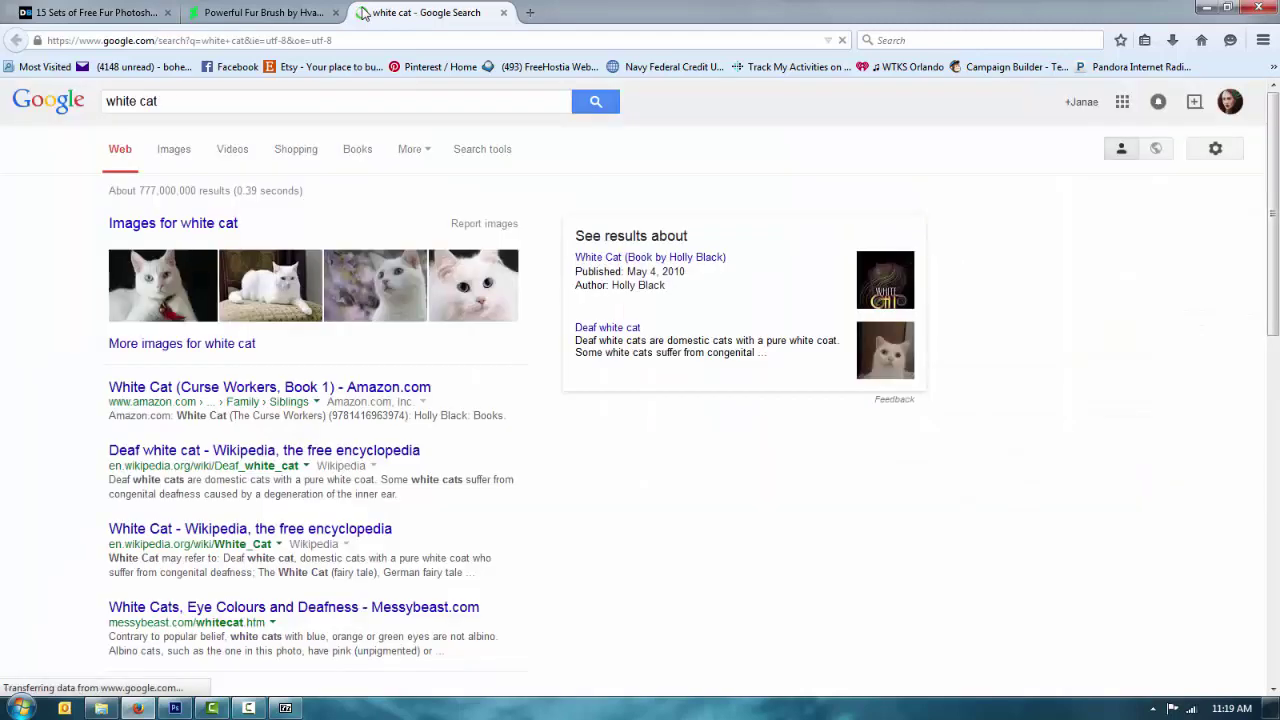
{"action": "left_click", "coordinate": [190, 230]}
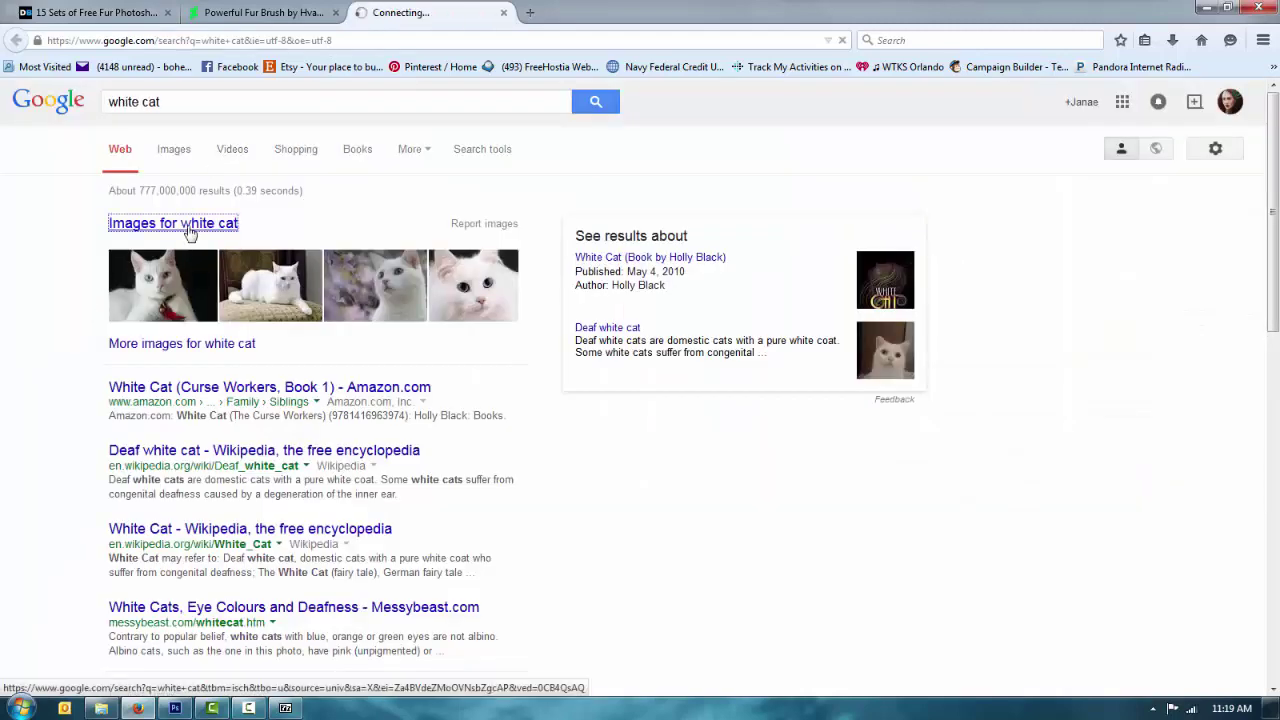
{"action": "mouse_move", "coordinate": [285, 708]}
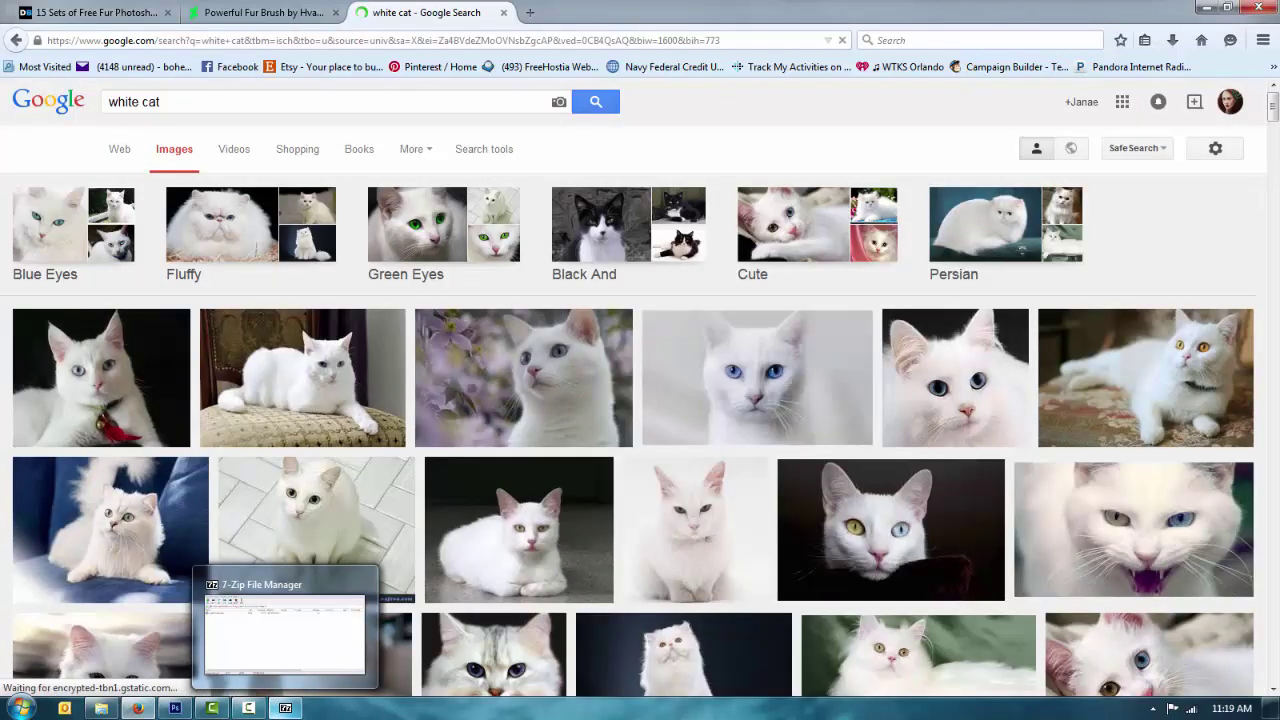
{"action": "left_click", "coordinate": [730, 417]}
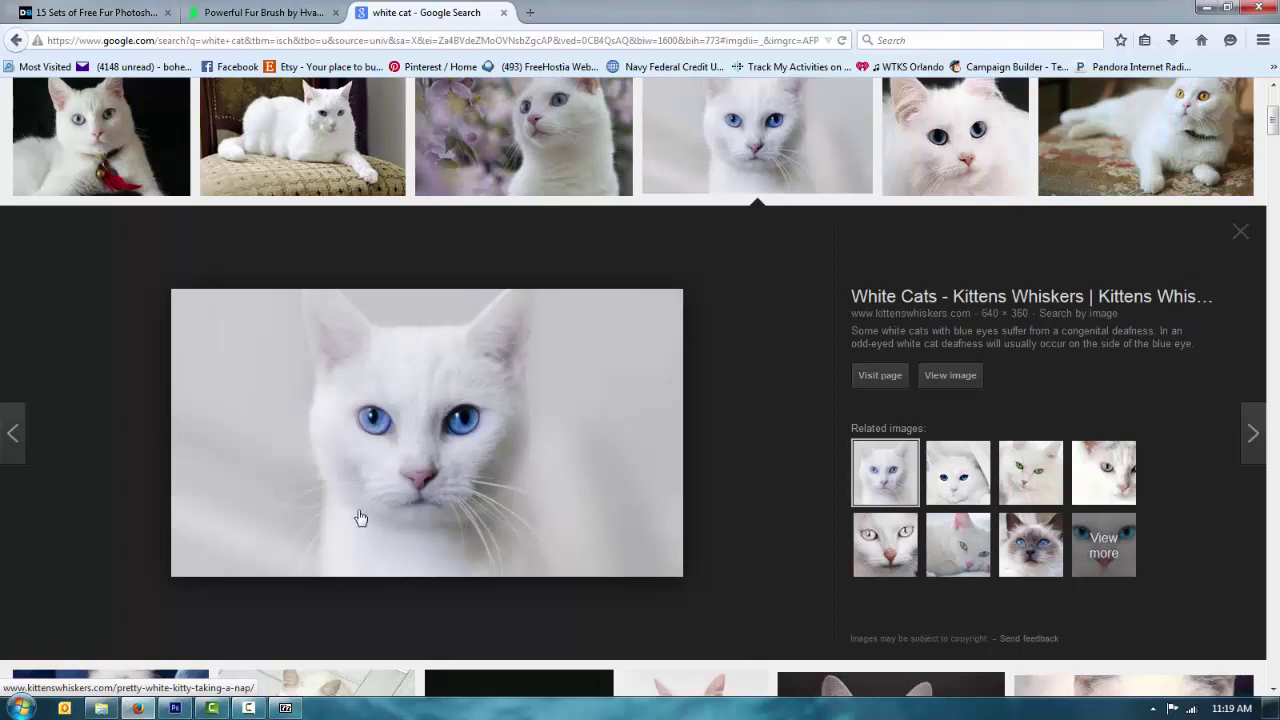
Switch back to Photoshop and paint gray fur inside the letter r, covering both its stem and its arm.
{"action": "left_click", "coordinate": [175, 708]}
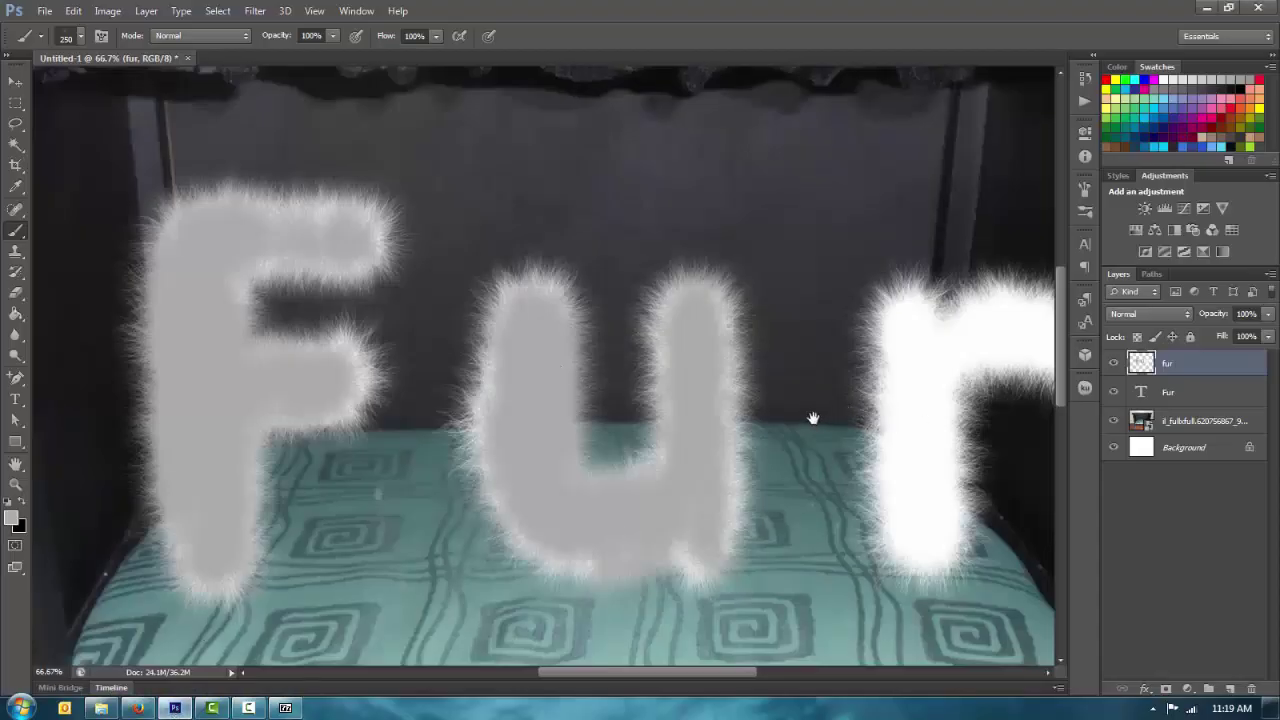
{"action": "left_click_drag", "start_coordinate": [813, 418], "coordinate": [769, 420]}
{"action": "mouse_move", "coordinate": [868, 360]}
{"action": "left_mouse_down"}
{"action": "mouse_move", "coordinate": [857, 523]}
{"action": "mouse_move", "coordinate": [871, 423]}
{"action": "mouse_move", "coordinate": [863, 334]}
{"action": "left_mouse_up"}
{"action": "mouse_move", "coordinate": [975, 316]}
{"action": "left_mouse_down"}
{"action": "mouse_move", "coordinate": [934, 357]}
{"action": "mouse_move", "coordinate": [956, 369]}
{"action": "mouse_move", "coordinate": [880, 357]}
{"action": "left_mouse_up"}
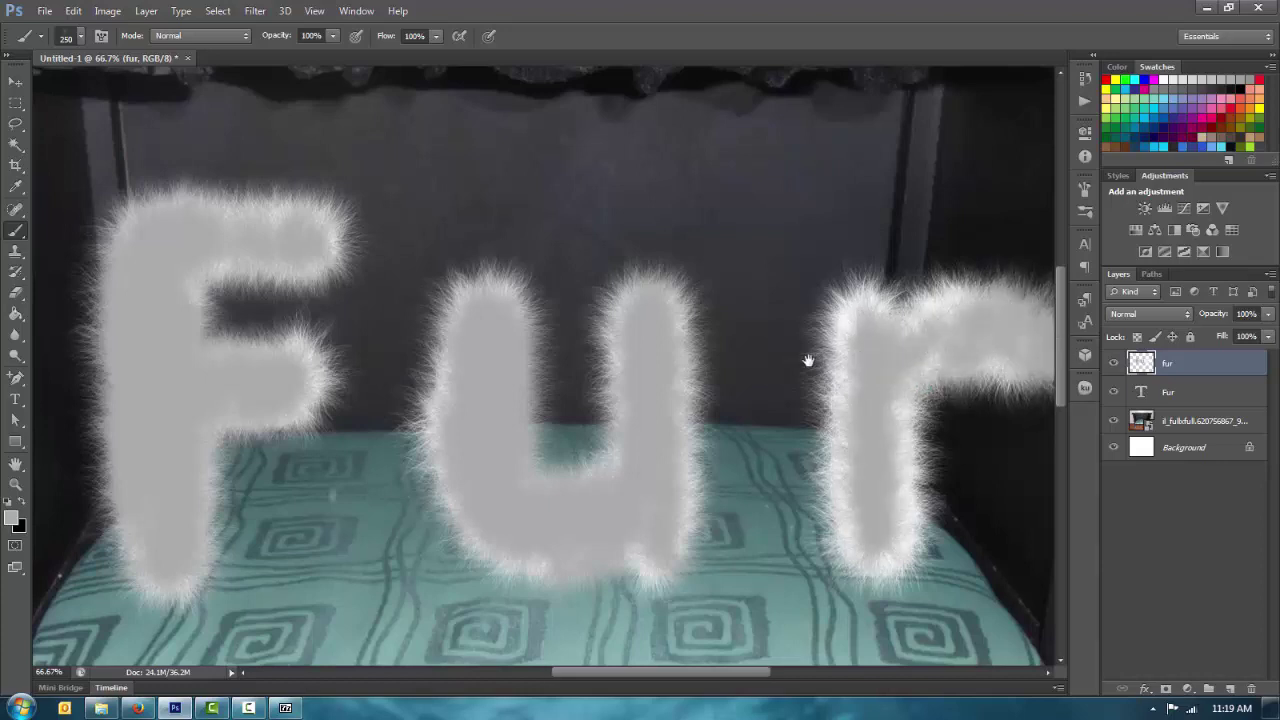
{"action": "scroll", "coordinate": [808, 357], "scroll_direction": "right", "scroll_amount": 3}
{"action": "left_click_drag", "start_coordinate": [785, 352], "coordinate": [789, 300]}
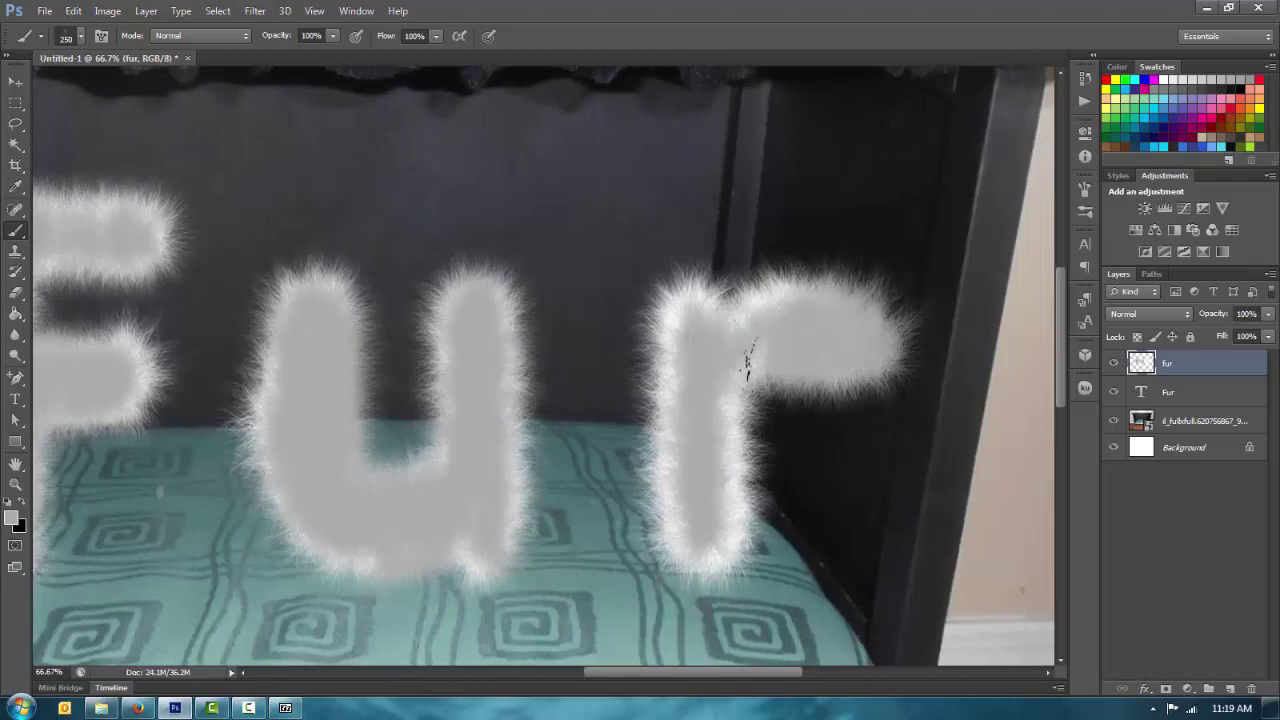
{"action": "mouse_move", "coordinate": [783, 365]}
{"action": "left_mouse_down"}
{"action": "mouse_move", "coordinate": [718, 421]}
{"action": "mouse_move", "coordinate": [694, 443]}
{"action": "left_mouse_up"}
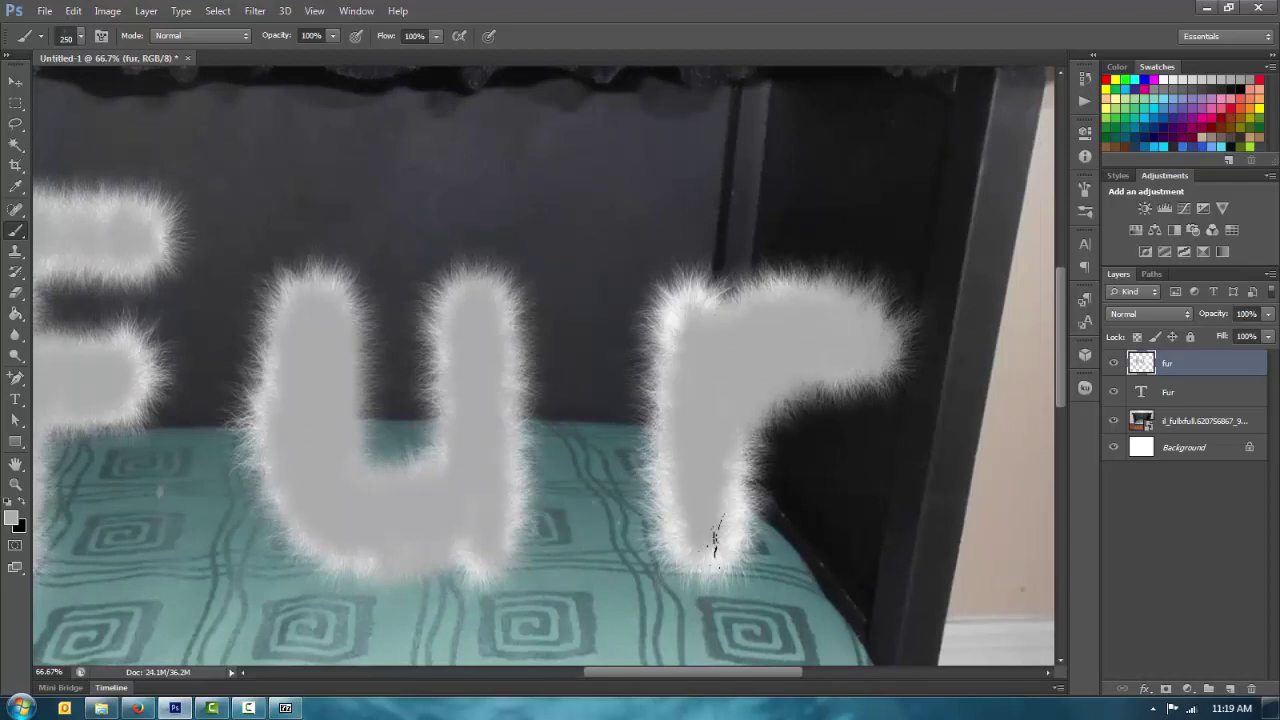
Paint gray fur over the remaining white fringe along the bottoms of the F, u and r.
{"action": "mouse_move", "coordinate": [291, 406]}
{"action": "left_mouse_down"}
{"action": "mouse_move", "coordinate": [571, 351]}
{"action": "mouse_move", "coordinate": [560, 343]}
{"action": "left_mouse_up"}
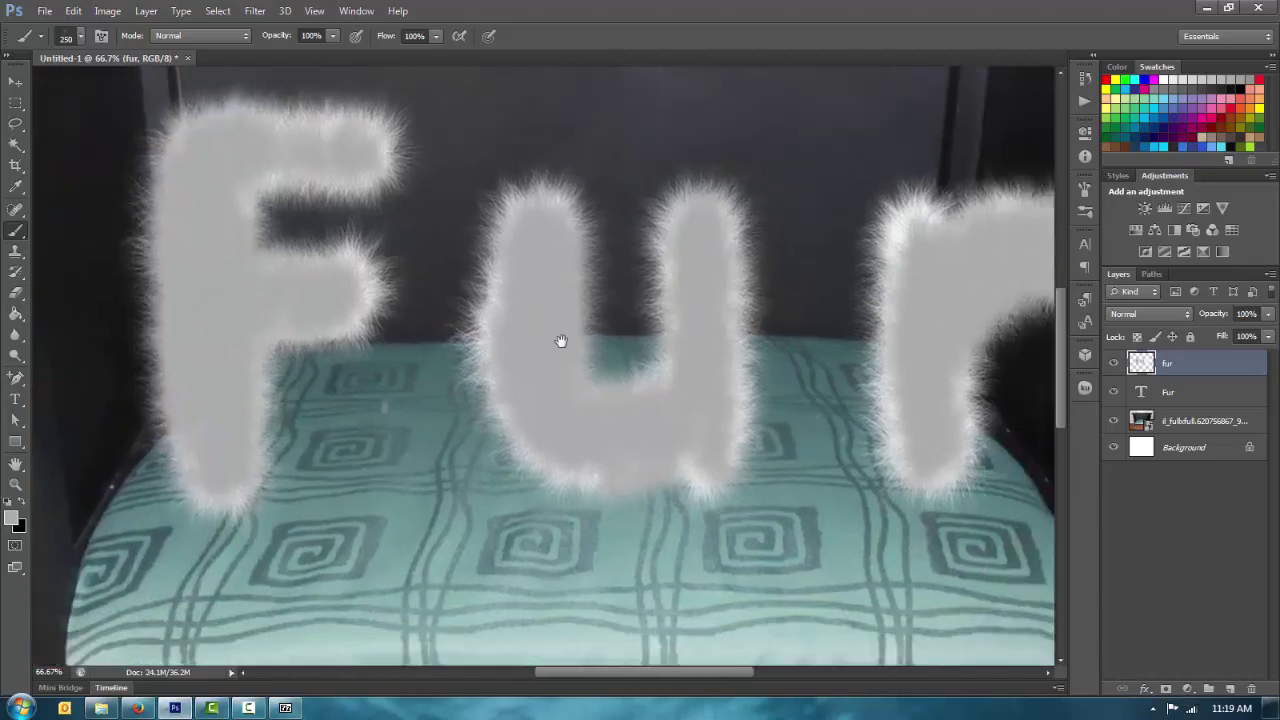
{"action": "scroll", "coordinate": [561, 341], "scroll_direction": "down", "scroll_amount": 2}
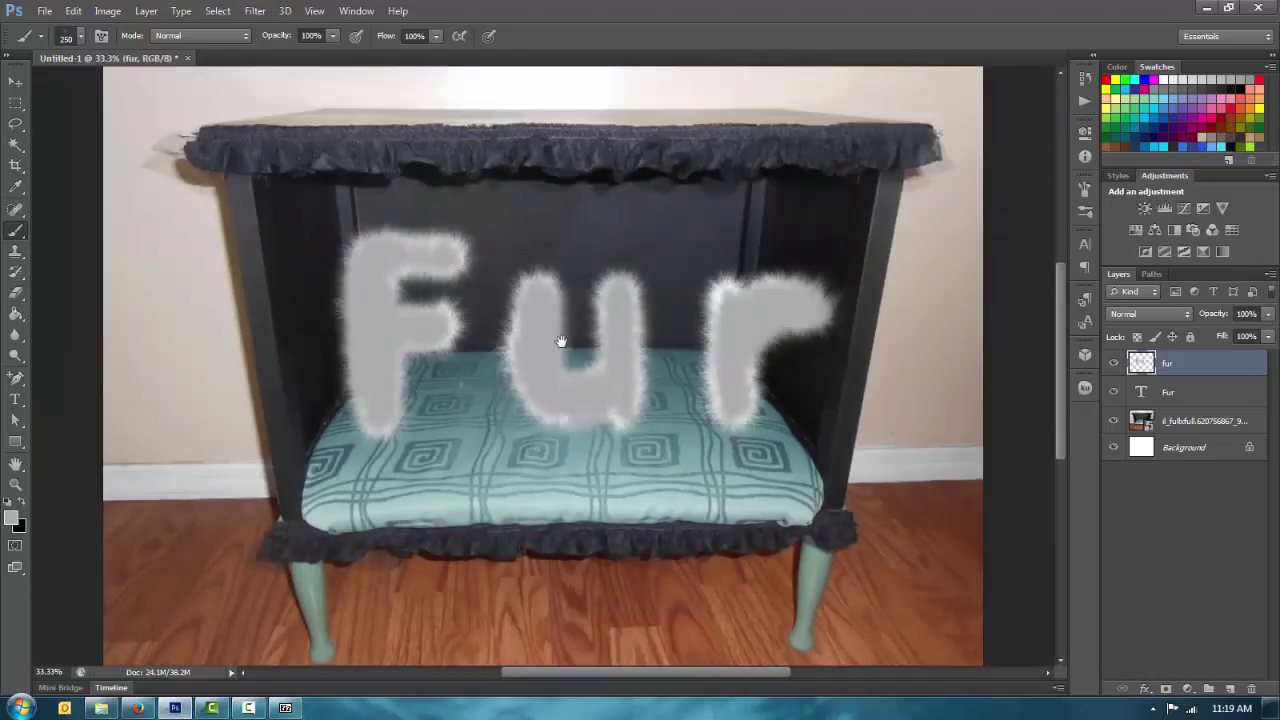
{"action": "scroll", "coordinate": [561, 341], "scroll_direction": "up", "scroll_amount": 1}
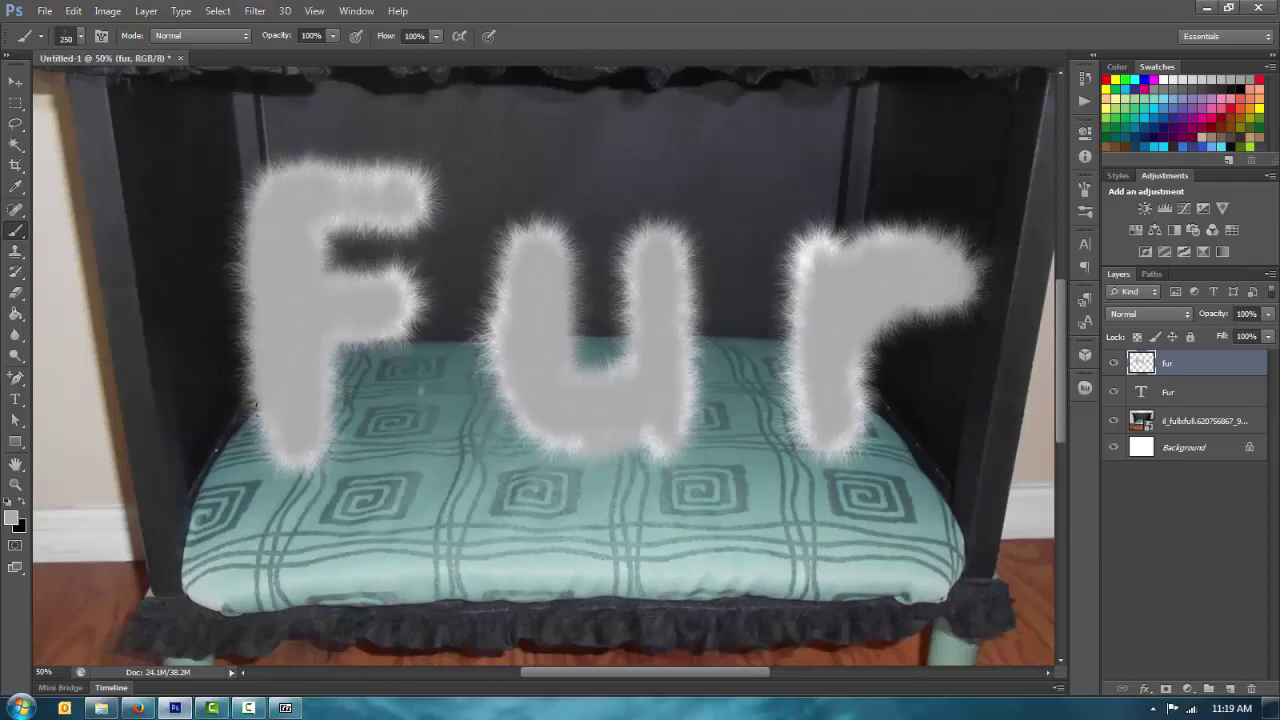
{"action": "left_click_drag", "start_coordinate": [256, 405], "coordinate": [262, 450]}
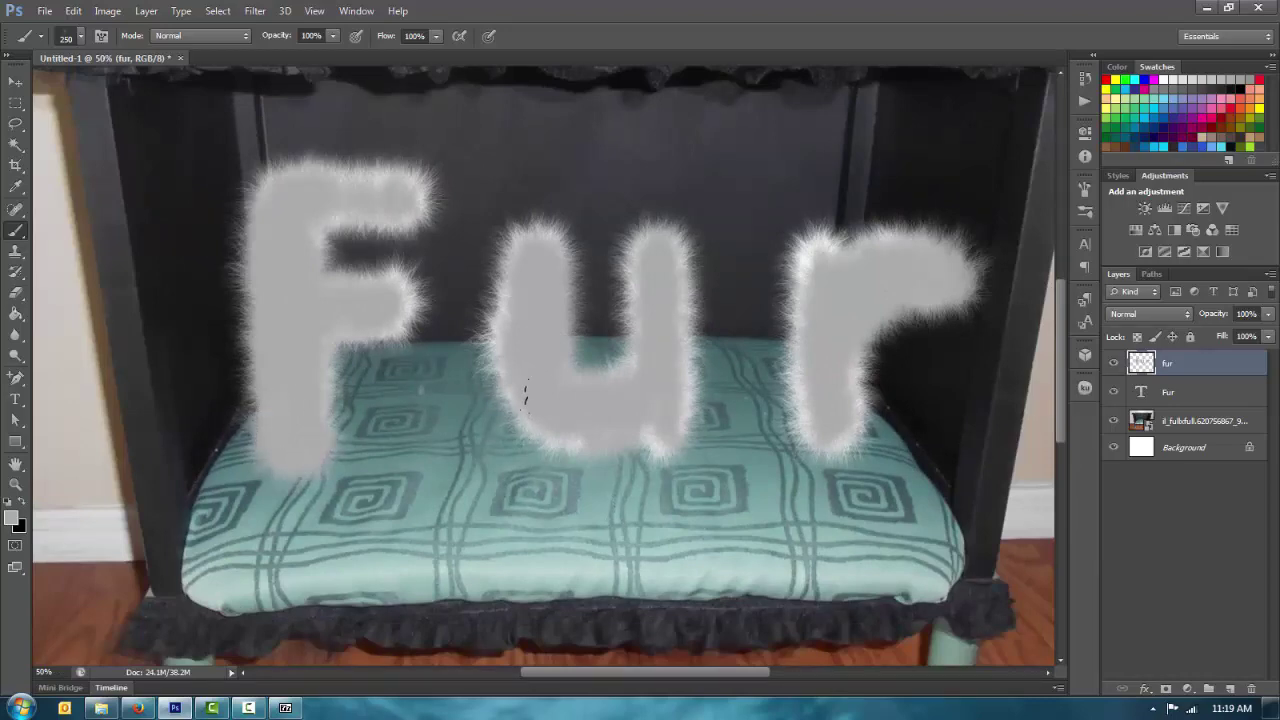
{"action": "mouse_move", "coordinate": [520, 420]}
{"action": "left_mouse_down"}
{"action": "mouse_move", "coordinate": [550, 444]}
{"action": "mouse_move", "coordinate": [640, 429]}
{"action": "left_mouse_up"}
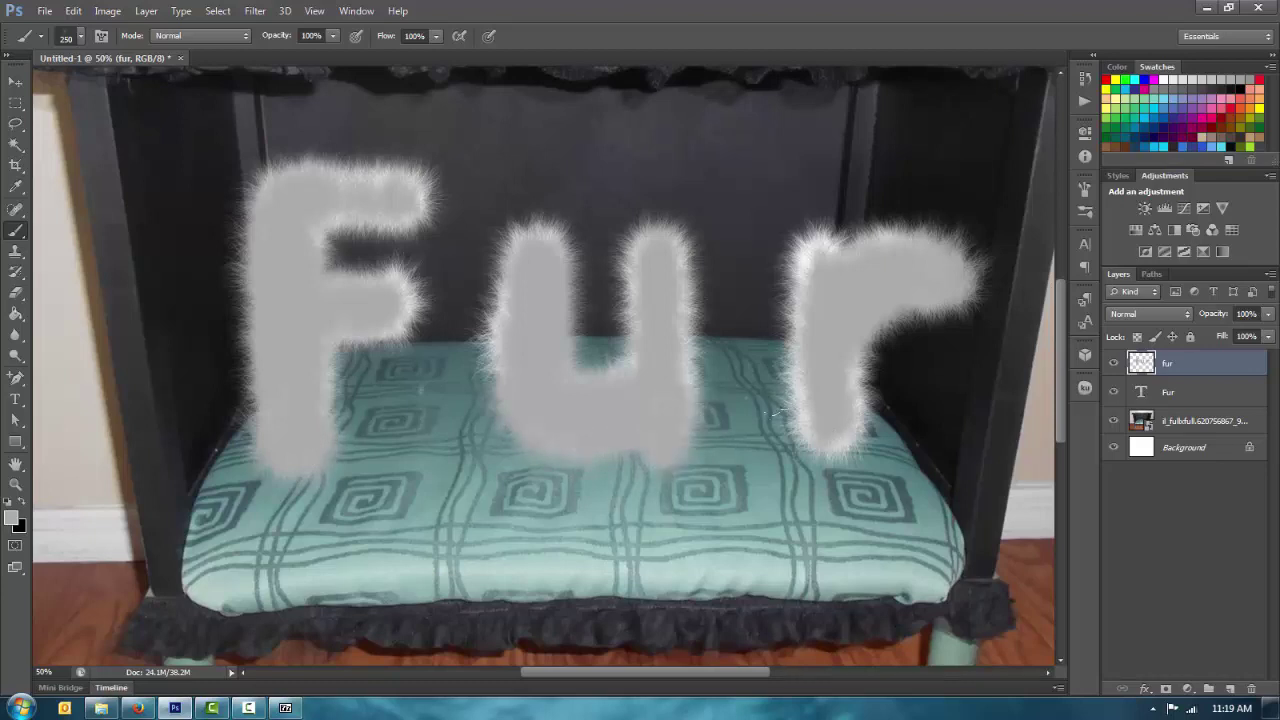
{"action": "mouse_move", "coordinate": [802, 413]}
{"action": "left_mouse_down"}
{"action": "mouse_move", "coordinate": [823, 443]}
{"action": "mouse_move", "coordinate": [851, 411]}
{"action": "mouse_move", "coordinate": [849, 386]}
{"action": "left_mouse_up"}
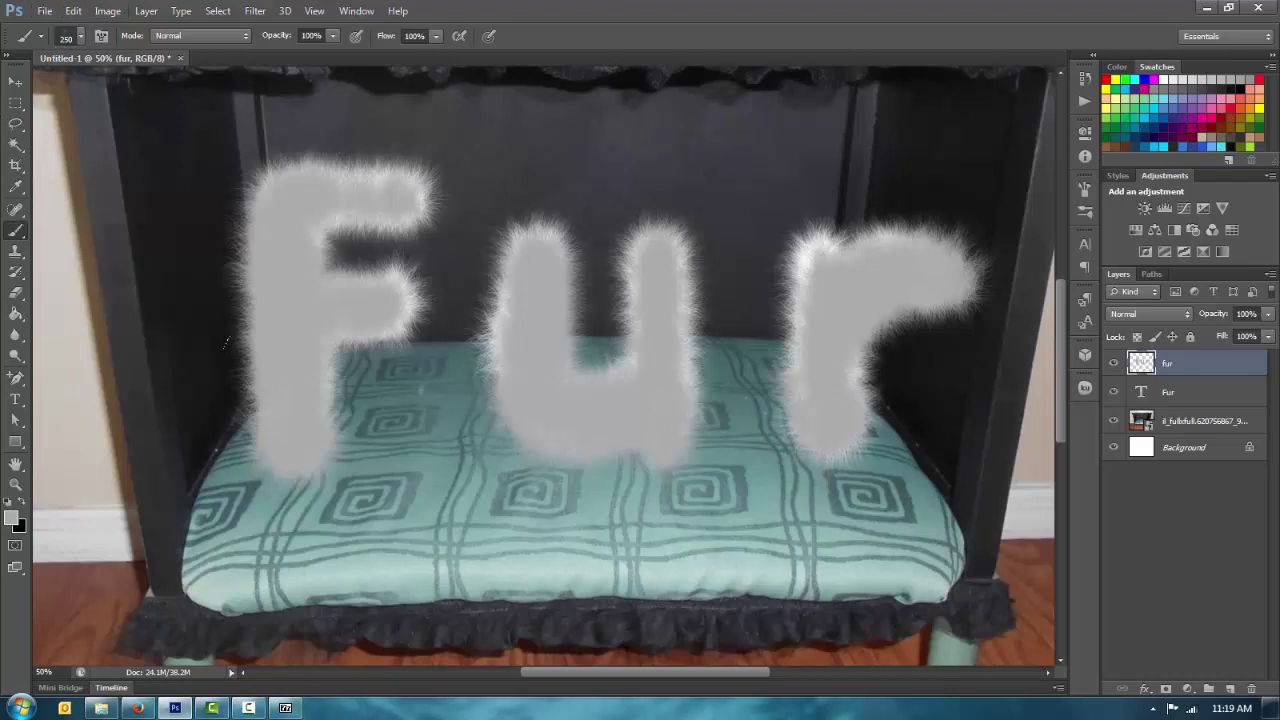
Set the foreground color to dark gray #737272 and paint fur along the bottoms of the F, u and r.
{"action": "left_click", "coordinate": [12, 519]}
{"action": "left_click", "coordinate": [564, 294]}
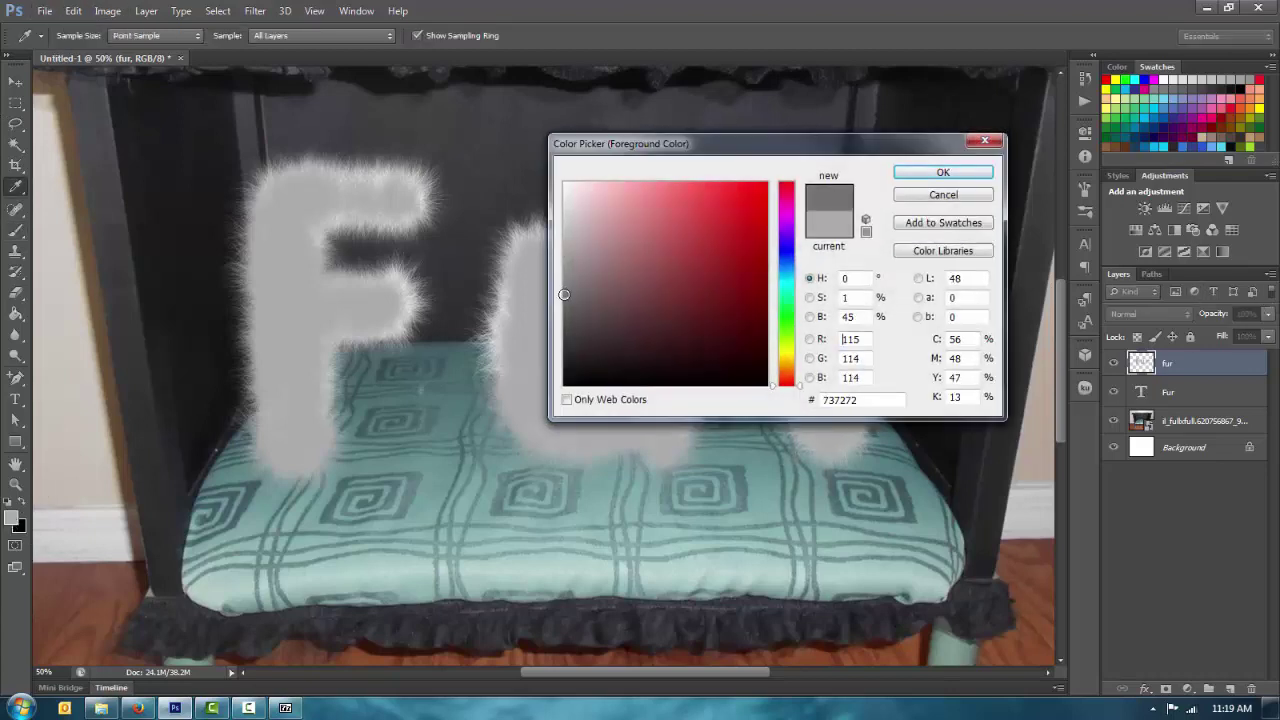
{"action": "key", "text": "Return"}
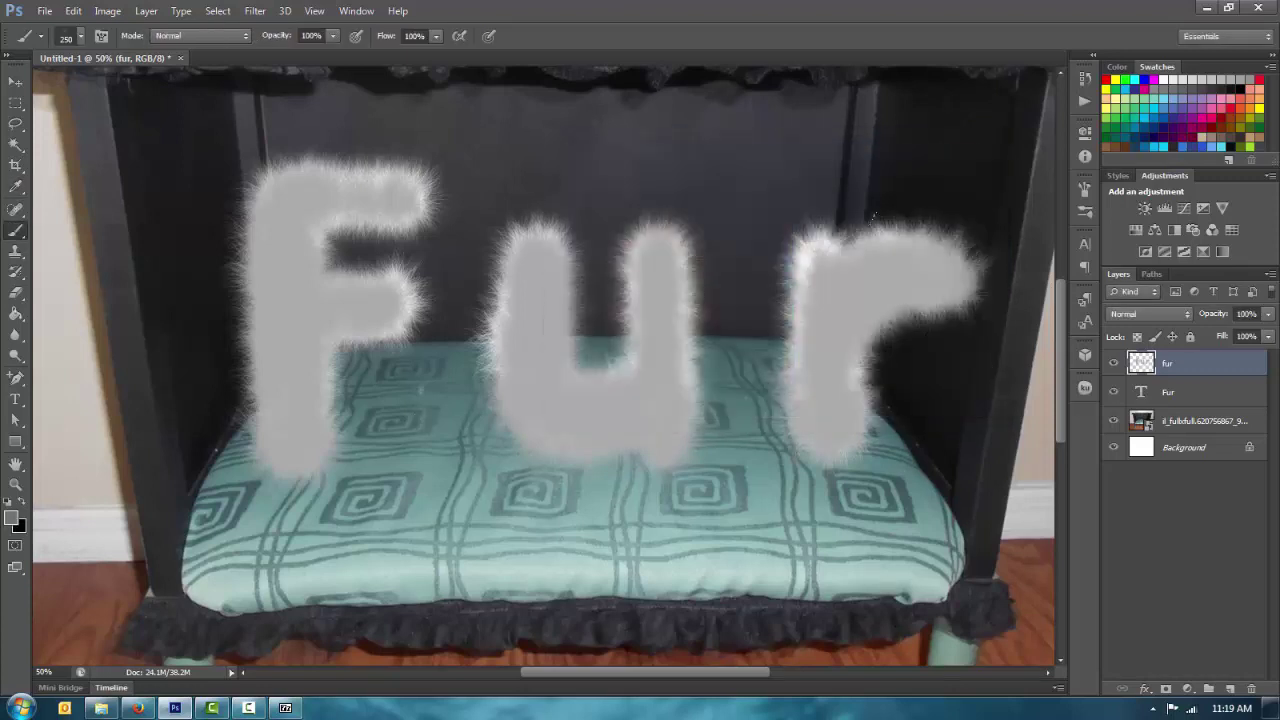
{"action": "mouse_move", "coordinate": [280, 452]}
{"action": "left_mouse_down"}
{"action": "mouse_move", "coordinate": [325, 424]}
{"action": "mouse_move", "coordinate": [282, 457]}
{"action": "left_mouse_up"}
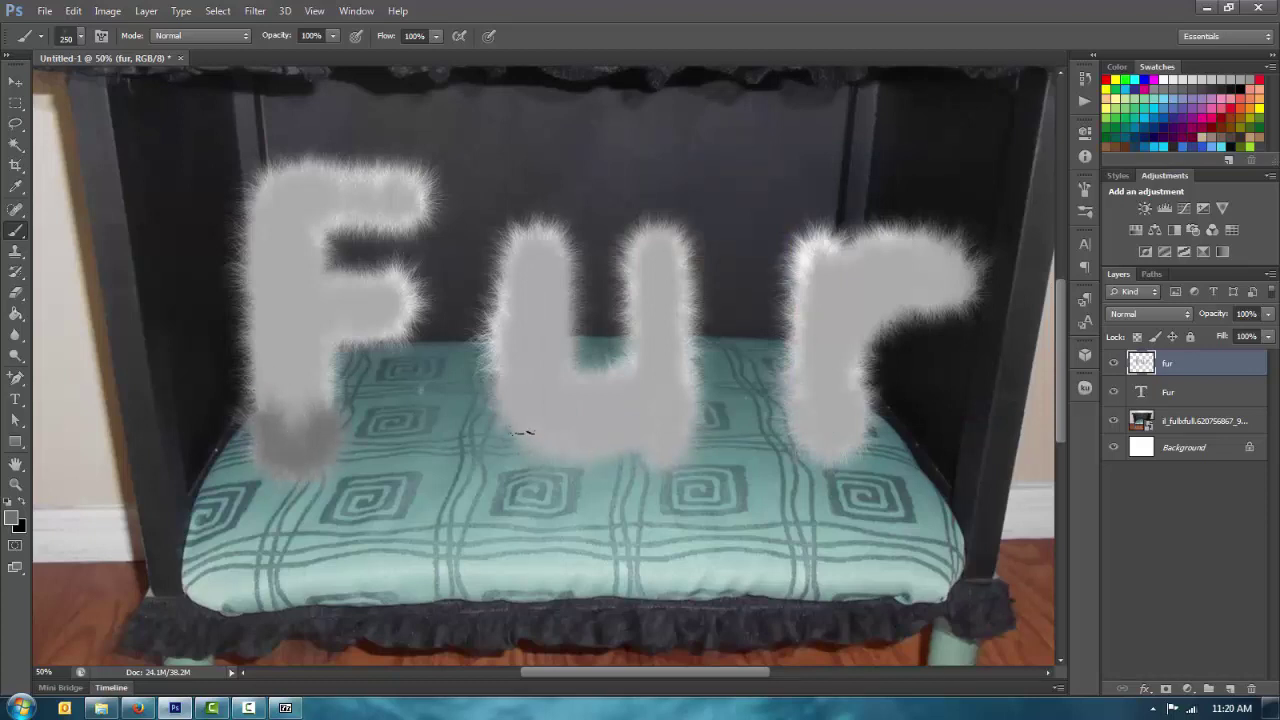
{"action": "mouse_move", "coordinate": [584, 452]}
{"action": "left_mouse_down"}
{"action": "mouse_move", "coordinate": [638, 440]}
{"action": "mouse_move", "coordinate": [531, 437]}
{"action": "mouse_move", "coordinate": [654, 446]}
{"action": "mouse_move", "coordinate": [540, 425]}
{"action": "mouse_move", "coordinate": [681, 428]}
{"action": "mouse_move", "coordinate": [660, 447]}
{"action": "left_mouse_up"}
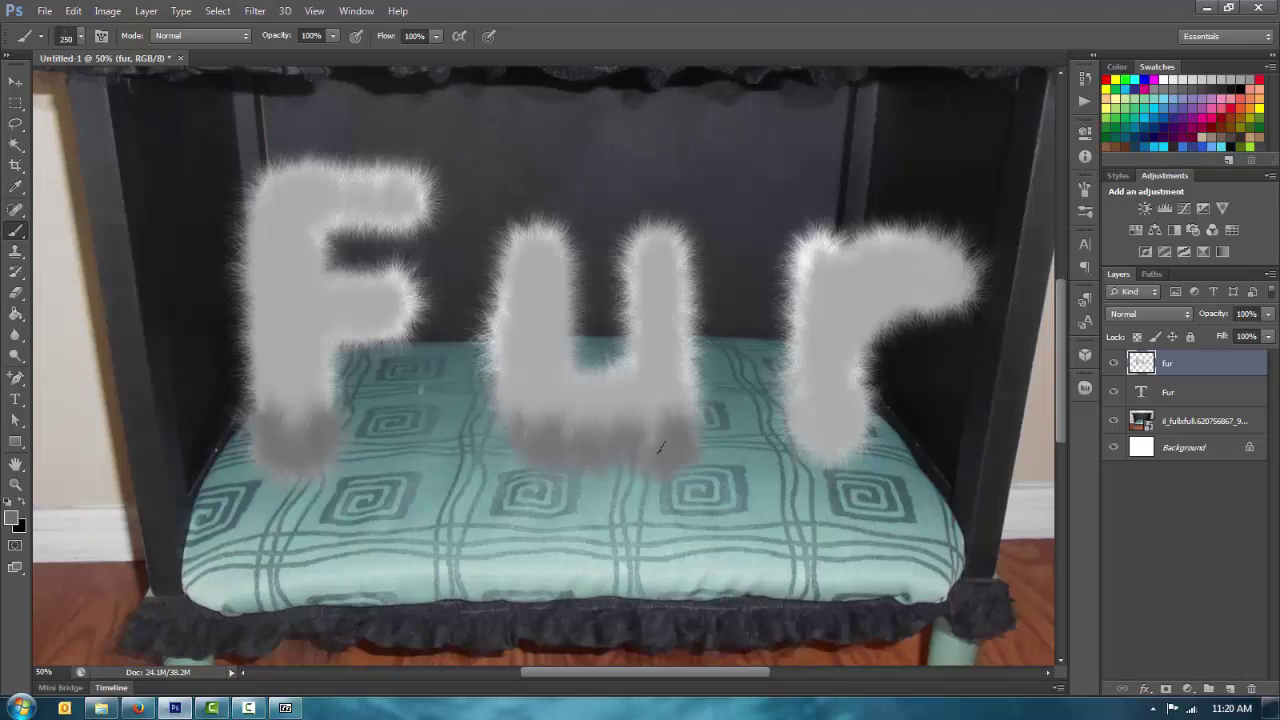
{"action": "mouse_move", "coordinate": [809, 447]}
{"action": "left_mouse_down"}
{"action": "mouse_move", "coordinate": [851, 428]}
{"action": "mouse_move", "coordinate": [791, 430]}
{"action": "left_mouse_up"}
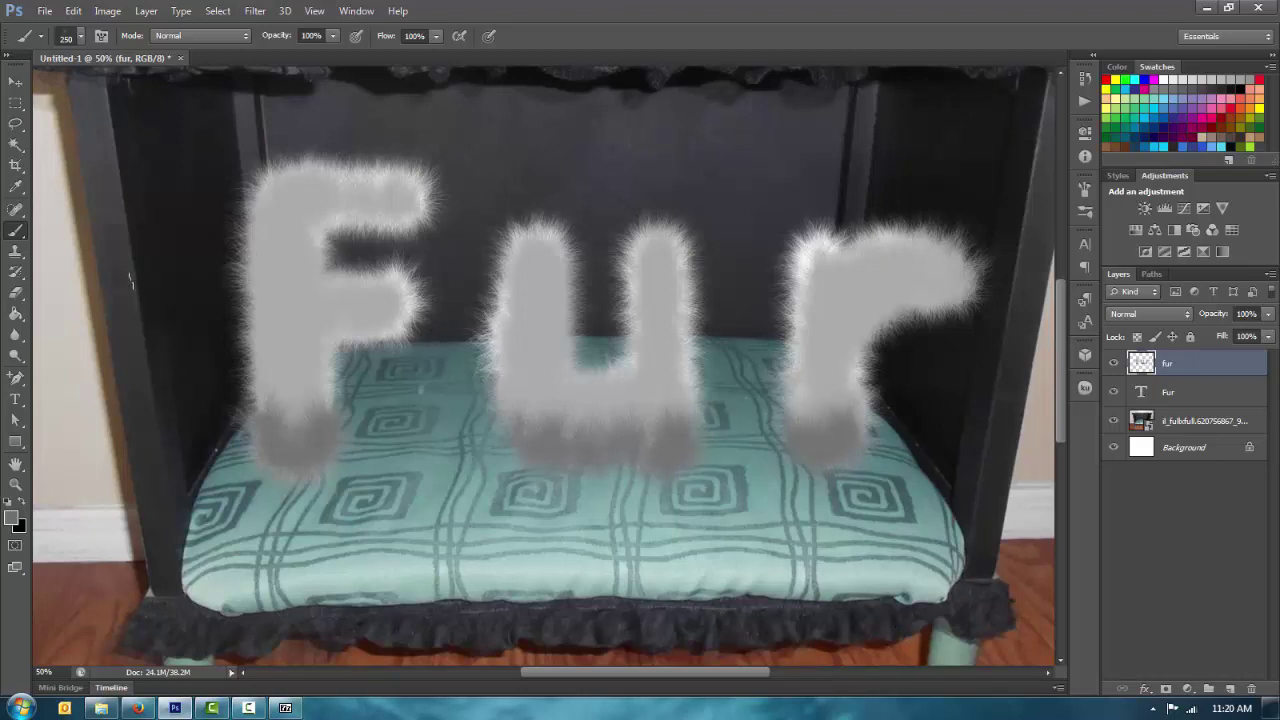
Sample the lighter gray from the F and brush it over the upper edges of the dark bottoms on all three letters.
{"action": "left_click", "coordinate": [313, 301], "text": "alt"}
{"action": "left_click_drag", "start_coordinate": [283, 415], "coordinate": [299, 416]}
{"action": "mouse_move", "coordinate": [520, 418]}
{"action": "left_mouse_down"}
{"action": "mouse_move", "coordinate": [572, 432]}
{"action": "mouse_move", "coordinate": [669, 407]}
{"action": "left_mouse_up"}
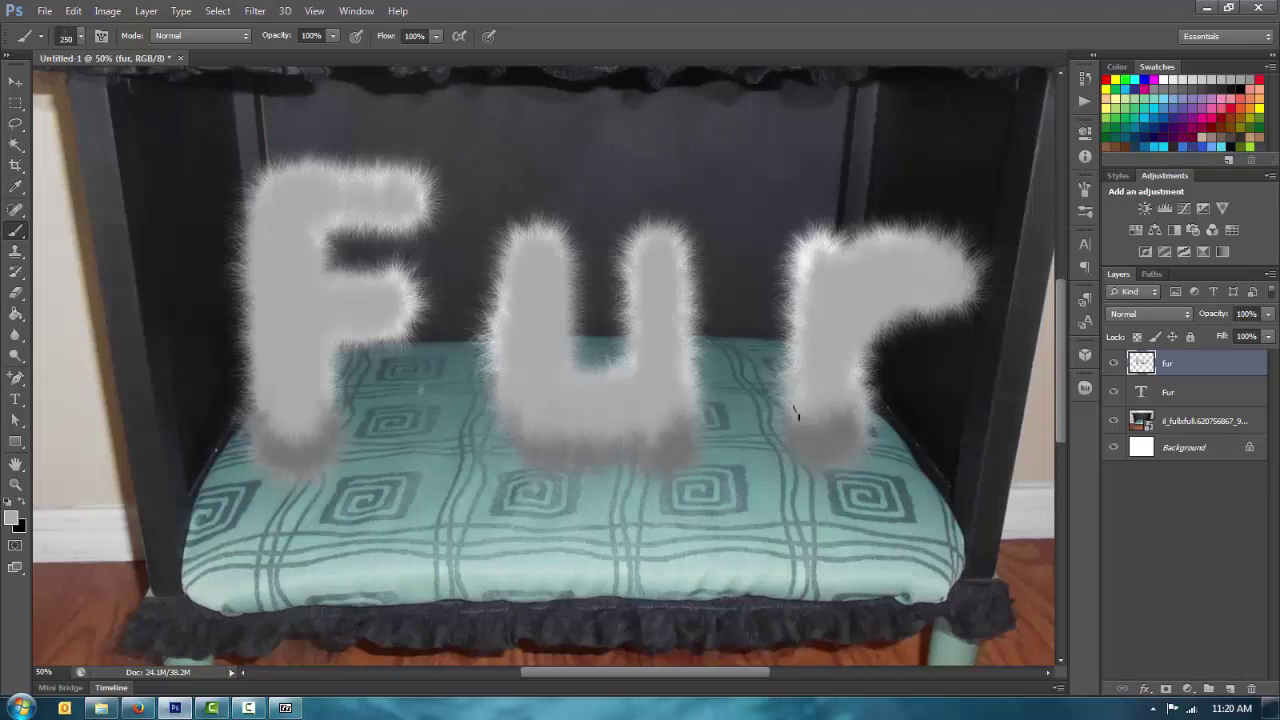
{"action": "left_click_drag", "start_coordinate": [796, 412], "coordinate": [832, 403]}
Set the foreground color to light gray #d1d1d1 and paint fur over the F above its dark bottom, enlarging the brush to 500.
{"action": "left_click", "coordinate": [11, 516]}
{"action": "left_click", "coordinate": [561, 218]}
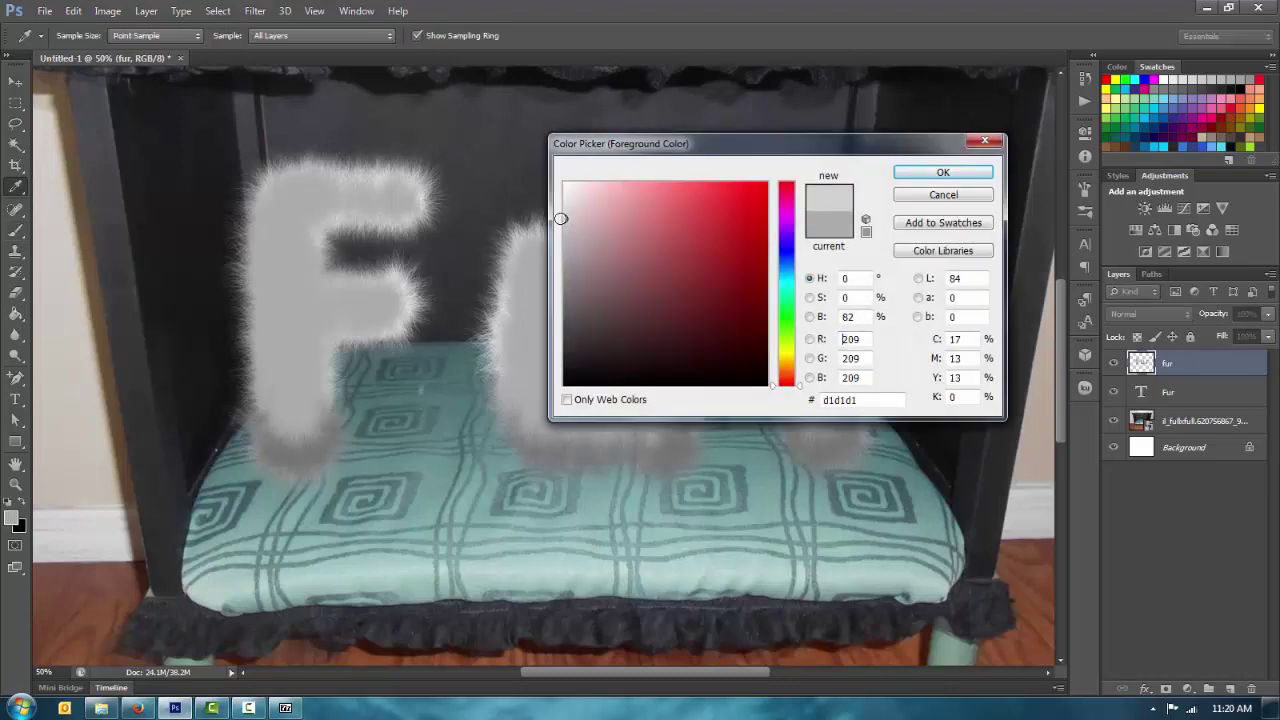
{"action": "left_click", "coordinate": [943, 172]}
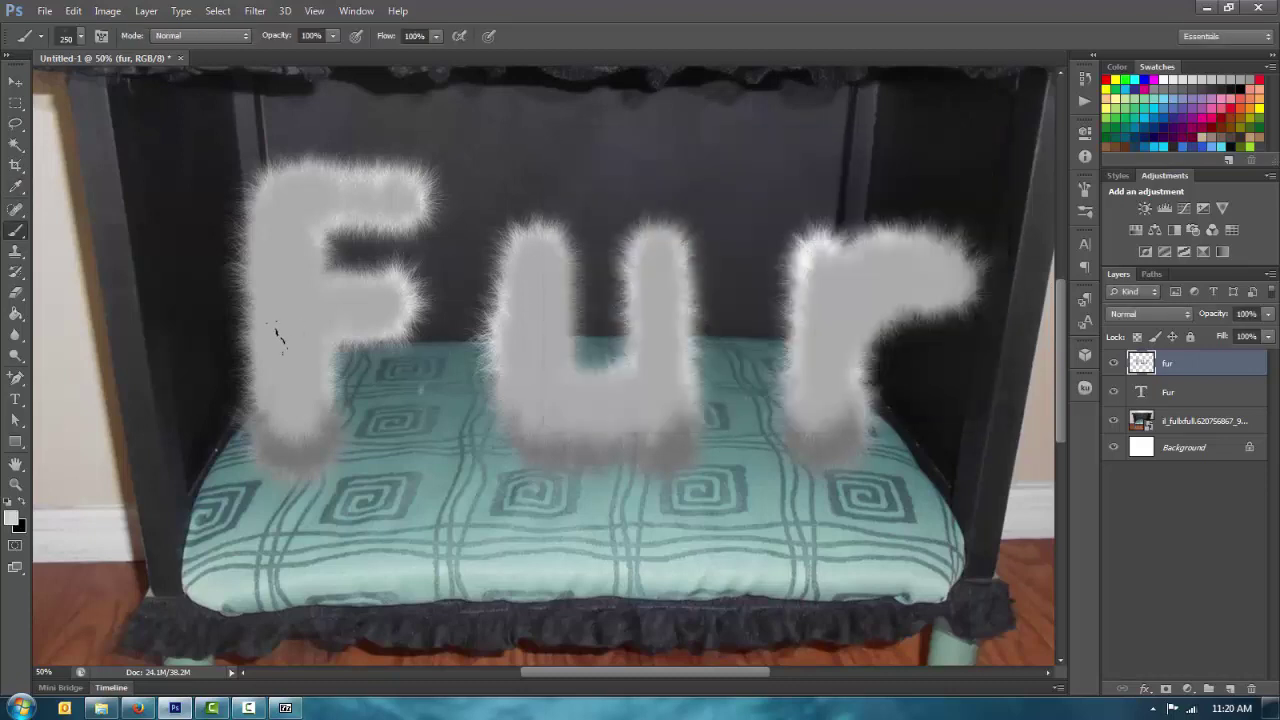
{"action": "mouse_move", "coordinate": [278, 335]}
{"action": "left_mouse_down"}
{"action": "mouse_move", "coordinate": [299, 212]}
{"action": "mouse_move", "coordinate": [393, 190]}
{"action": "mouse_move", "coordinate": [276, 197]}
{"action": "mouse_move", "coordinate": [306, 268]}
{"action": "mouse_move", "coordinate": [351, 307]}
{"action": "mouse_move", "coordinate": [387, 305]}
{"action": "mouse_move", "coordinate": [303, 308]}
{"action": "left_mouse_up"}
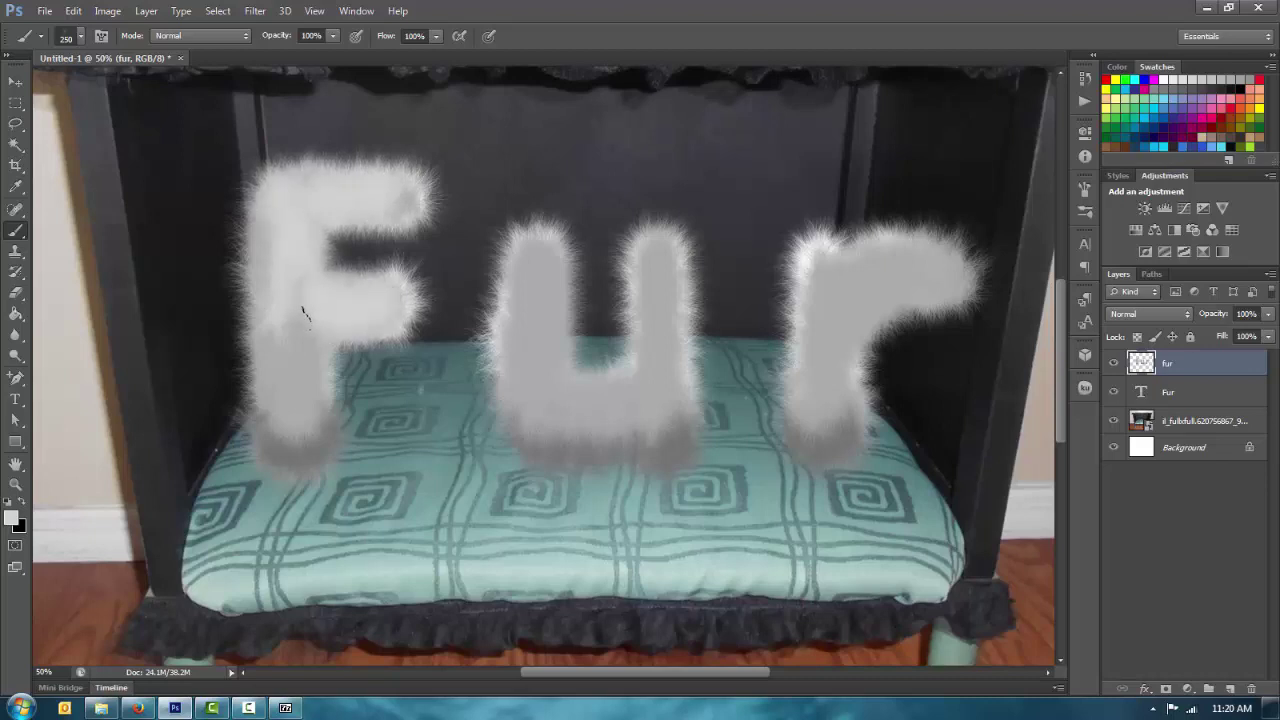
{"action": "key", "text": "bracketright"}
{"action": "key", "text": "bracketright"}
{"action": "key", "text": "bracketright"}
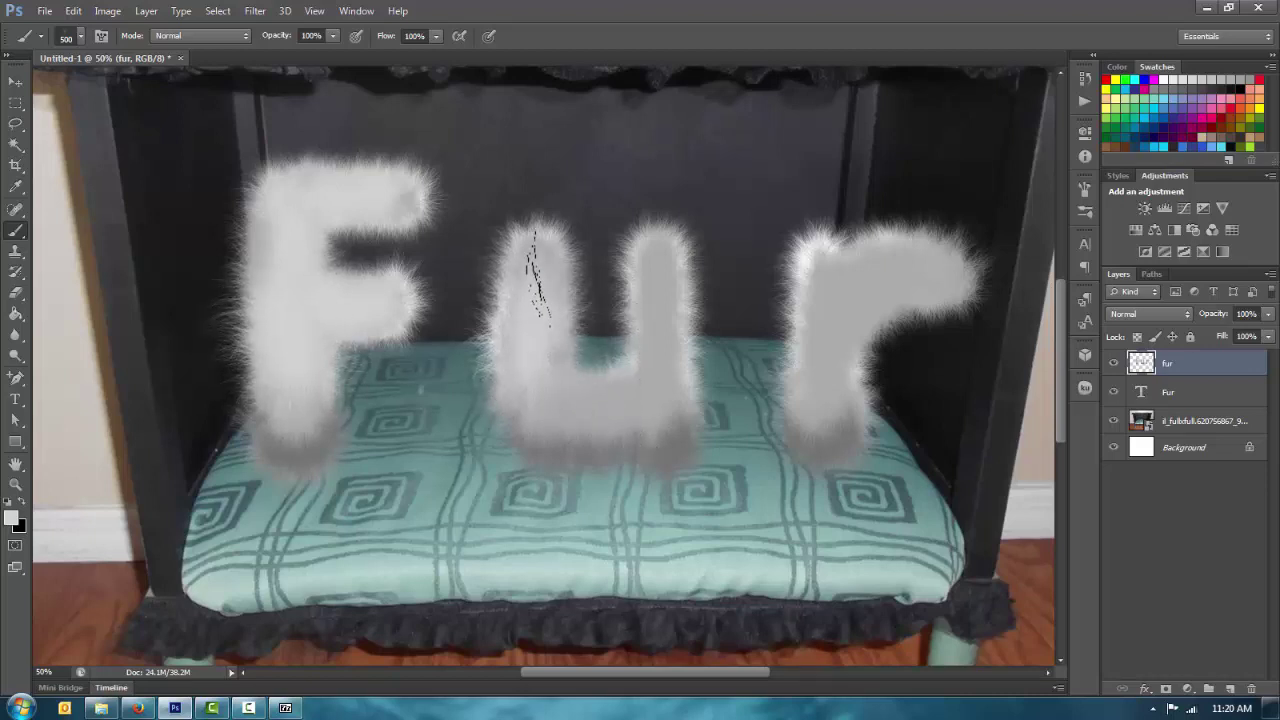
{"action": "mouse_move", "coordinate": [535, 275]}
{"action": "left_mouse_down"}
{"action": "mouse_move", "coordinate": [543, 340]}
{"action": "mouse_move", "coordinate": [635, 400]}
{"action": "mouse_move", "coordinate": [660, 368]}
{"action": "mouse_move", "coordinate": [666, 286]}
{"action": "left_mouse_up"}
{"action": "key", "text": "ctrl+z"}
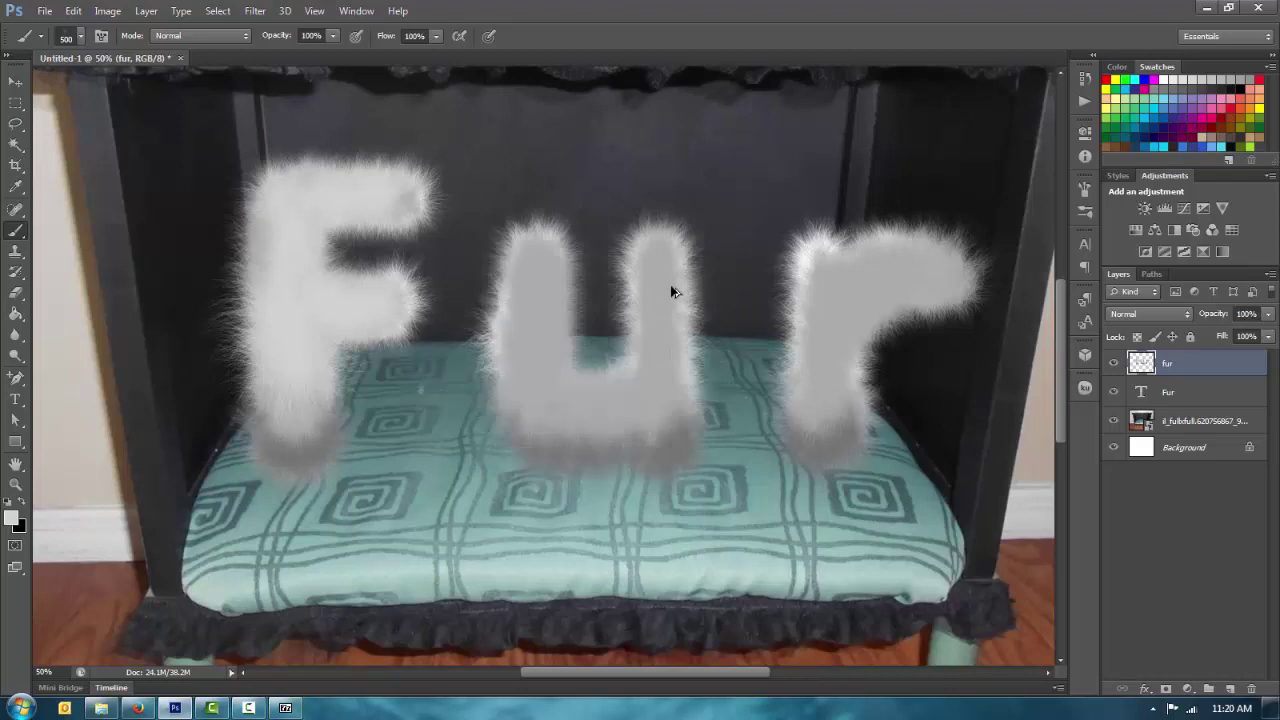
{"action": "key", "text": "bracketleft"}
{"action": "mouse_move", "coordinate": [513, 318]}
{"action": "left_mouse_down"}
{"action": "mouse_move", "coordinate": [528, 393]}
{"action": "mouse_move", "coordinate": [591, 413]}
{"action": "mouse_move", "coordinate": [563, 413]}
{"action": "mouse_move", "coordinate": [622, 393]}
{"action": "left_mouse_up"}
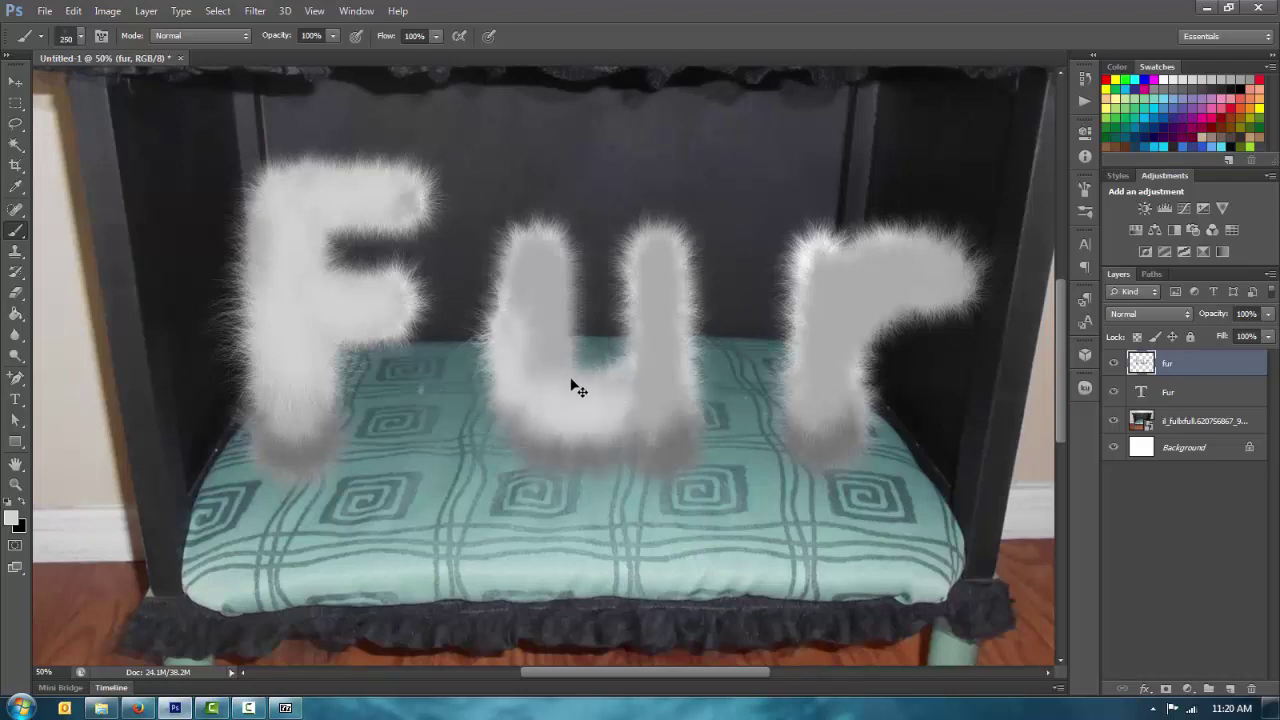
{"action": "key", "text": "ctrl+z"}
Paint light gray fur over the u and r above their dark bottoms, enlarging the brush to 300.
{"action": "mouse_move", "coordinate": [529, 366]}
{"action": "left_mouse_down"}
{"action": "mouse_move", "coordinate": [580, 394]}
{"action": "mouse_move", "coordinate": [615, 370]}
{"action": "mouse_move", "coordinate": [632, 381]}
{"action": "left_mouse_up"}
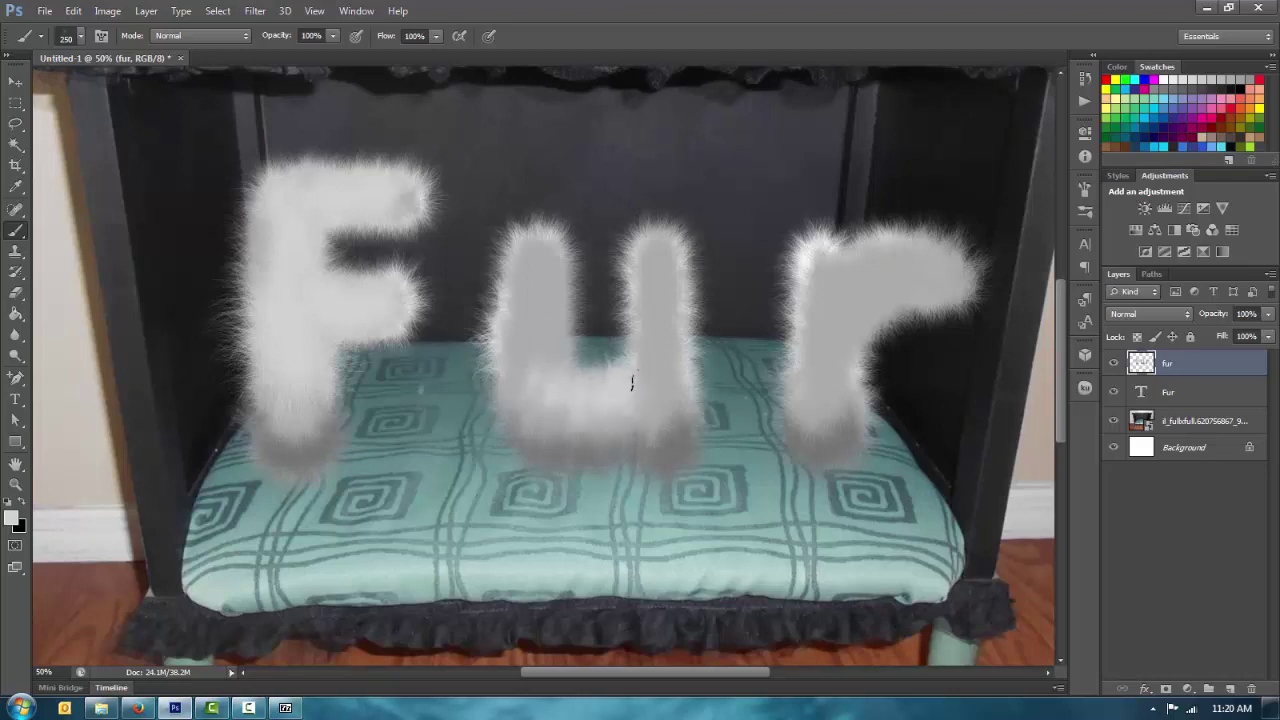
{"action": "key", "text": "bracketright"}
{"action": "key", "text": "bracketright"}
{"action": "mouse_move", "coordinate": [634, 363]}
{"action": "left_mouse_down"}
{"action": "mouse_move", "coordinate": [620, 366]}
{"action": "mouse_move", "coordinate": [626, 392]}
{"action": "mouse_move", "coordinate": [651, 371]}
{"action": "mouse_move", "coordinate": [531, 380]}
{"action": "mouse_move", "coordinate": [514, 337]}
{"action": "mouse_move", "coordinate": [523, 300]}
{"action": "mouse_move", "coordinate": [540, 340]}
{"action": "mouse_move", "coordinate": [543, 275]}
{"action": "left_mouse_up"}
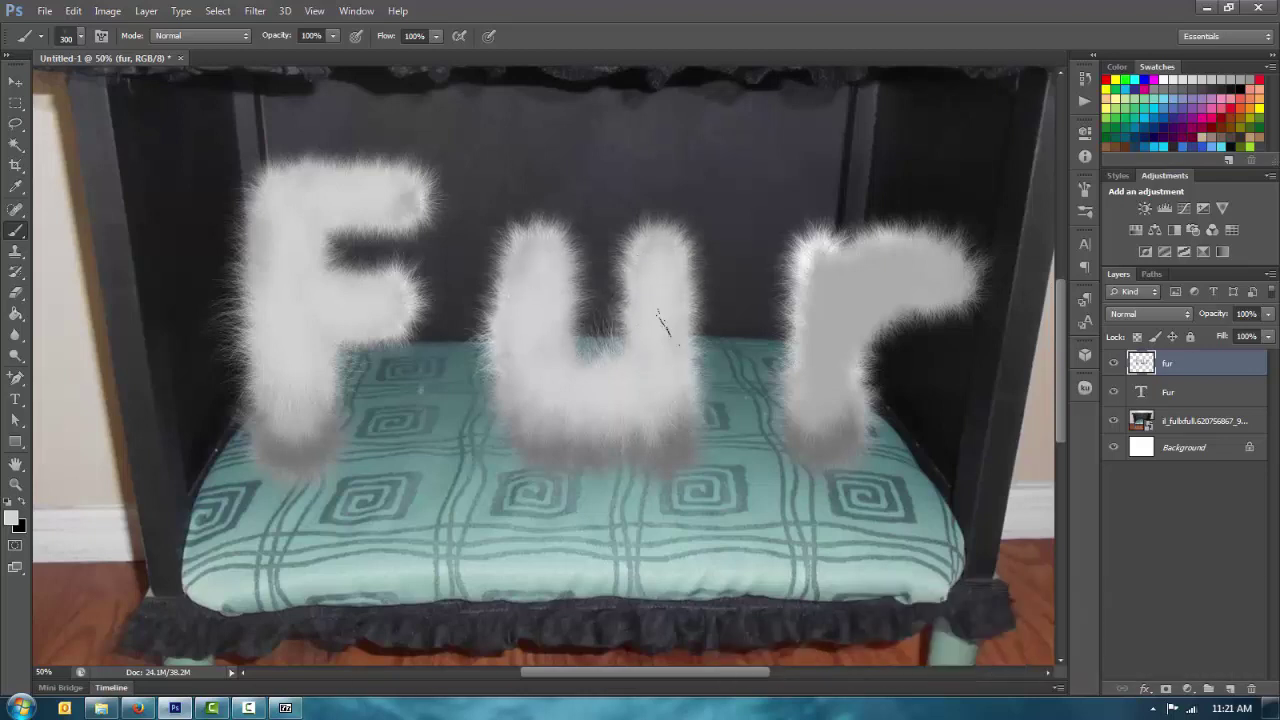
{"action": "mouse_move", "coordinate": [800, 365]}
{"action": "left_mouse_down"}
{"action": "mouse_move", "coordinate": [815, 300]}
{"action": "mouse_move", "coordinate": [835, 278]}
{"action": "mouse_move", "coordinate": [832, 345]}
{"action": "mouse_move", "coordinate": [876, 302]}
{"action": "mouse_move", "coordinate": [940, 281]}
{"action": "mouse_move", "coordinate": [845, 268]}
{"action": "left_mouse_up"}
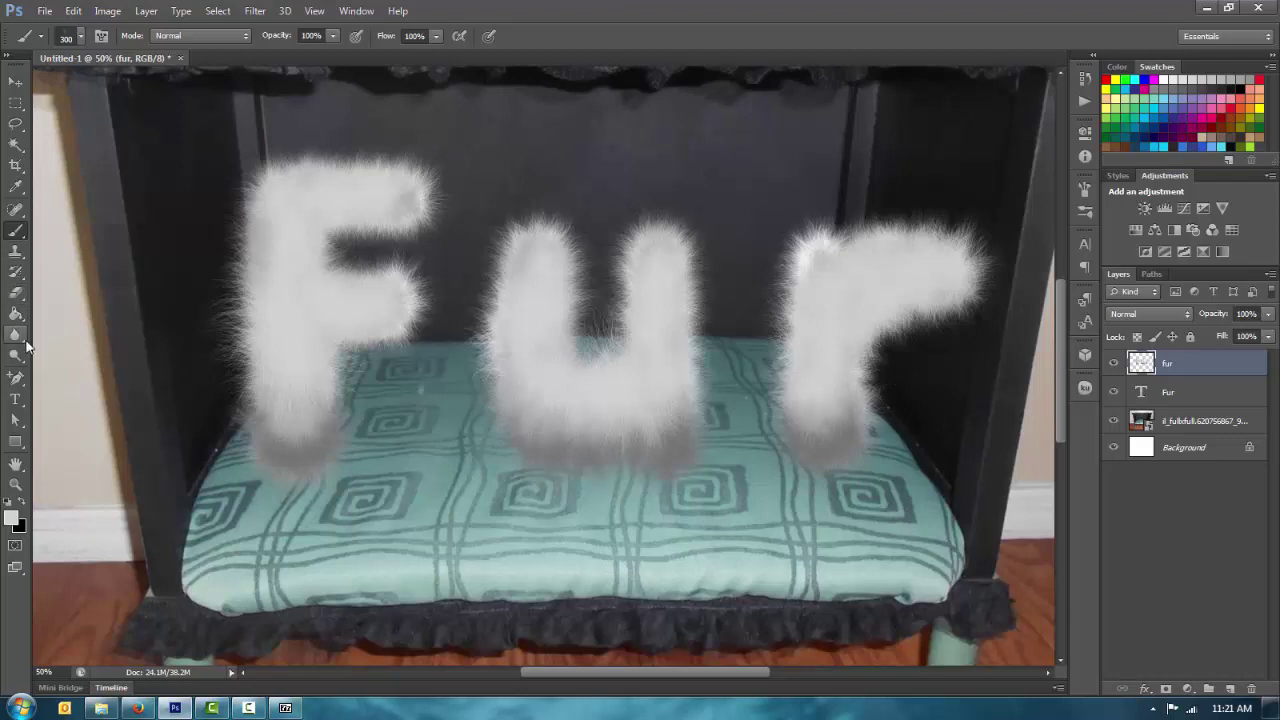
Set the foreground color to white #ffffff.
{"action": "left_click", "coordinate": [10, 516]}
{"action": "mouse_move", "coordinate": [659, 201]}
{"action": "left_mouse_down"}
{"action": "mouse_move", "coordinate": [590, 204]}
{"action": "mouse_move", "coordinate": [551, 161]}
{"action": "left_mouse_up"}
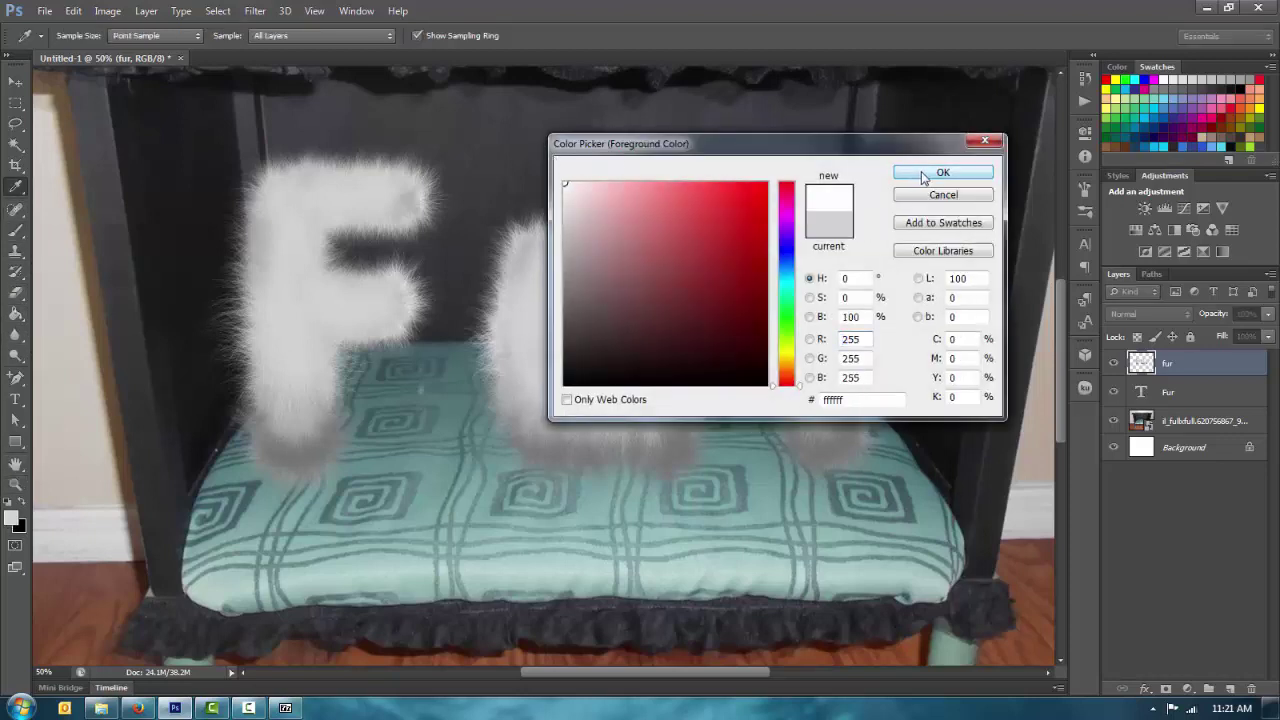
{"action": "left_click", "coordinate": [942, 172]}
{"action": "left_click_drag", "start_coordinate": [395, 285], "coordinate": [315, 280]}
{"action": "mouse_move", "coordinate": [410, 192]}
{"action": "left_mouse_down"}
{"action": "mouse_move", "coordinate": [338, 180]}
{"action": "mouse_move", "coordinate": [310, 193]}
{"action": "left_mouse_up"}
{"action": "key", "text": "ctrl+alt+z"}
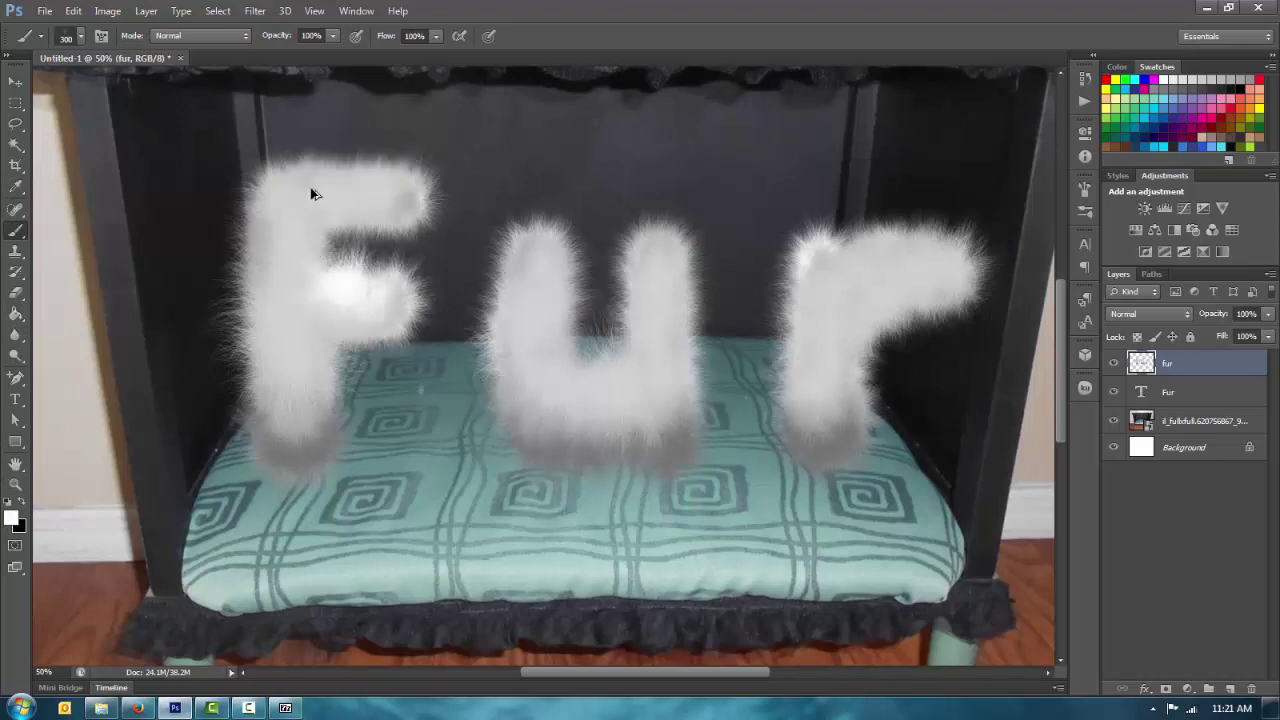
{"action": "key", "text": "ctrl+alt+z"}
Paint white fur over both arms and the stem of the F with a size 200 brush, leaving its bottom gray.
{"action": "left_click_drag", "start_coordinate": [385, 178], "coordinate": [265, 212]}
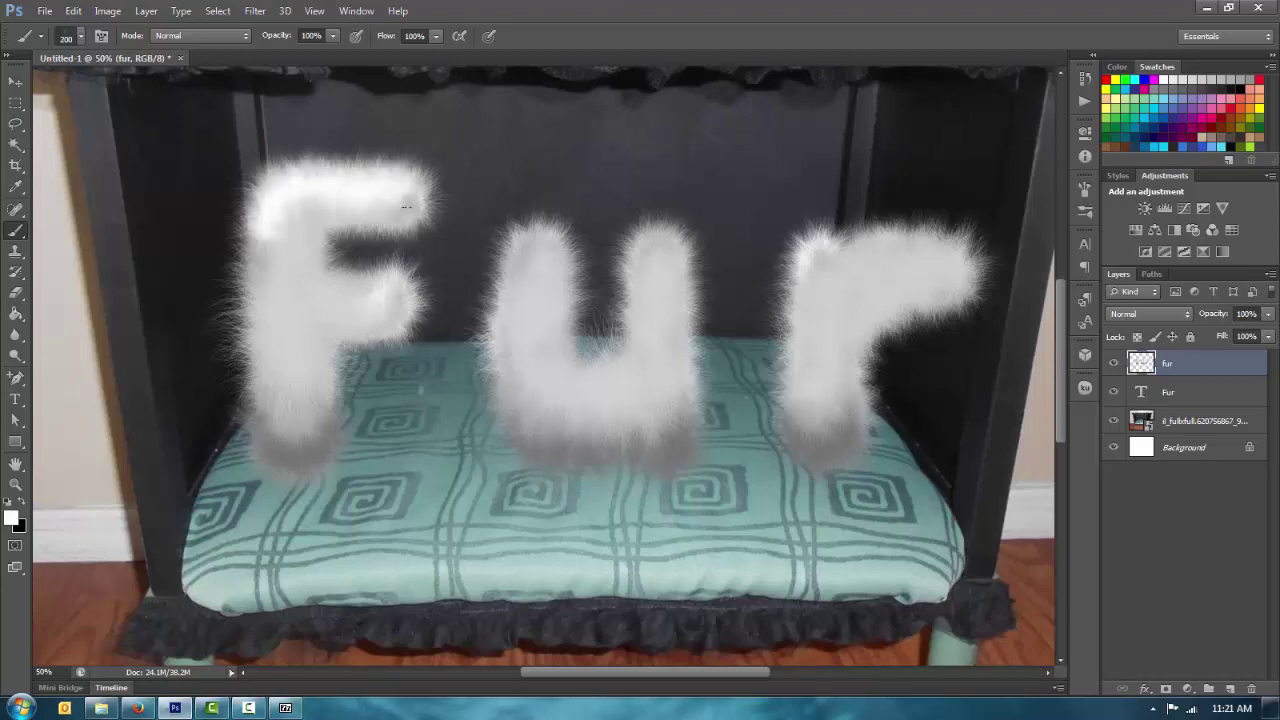
{"action": "mouse_move", "coordinate": [405, 212]}
{"action": "left_mouse_down"}
{"action": "mouse_move", "coordinate": [263, 212]}
{"action": "mouse_move", "coordinate": [315, 214]}
{"action": "left_mouse_up"}
{"action": "mouse_move", "coordinate": [405, 212]}
{"action": "left_mouse_down"}
{"action": "mouse_move", "coordinate": [423, 190]}
{"action": "mouse_move", "coordinate": [332, 212]}
{"action": "mouse_move", "coordinate": [316, 274]}
{"action": "mouse_move", "coordinate": [376, 270]}
{"action": "mouse_move", "coordinate": [280, 285]}
{"action": "left_mouse_up"}
{"action": "mouse_move", "coordinate": [305, 207]}
{"action": "left_mouse_down"}
{"action": "mouse_move", "coordinate": [289, 290]}
{"action": "mouse_move", "coordinate": [299, 205]}
{"action": "mouse_move", "coordinate": [263, 278]}
{"action": "mouse_move", "coordinate": [286, 238]}
{"action": "left_mouse_up"}
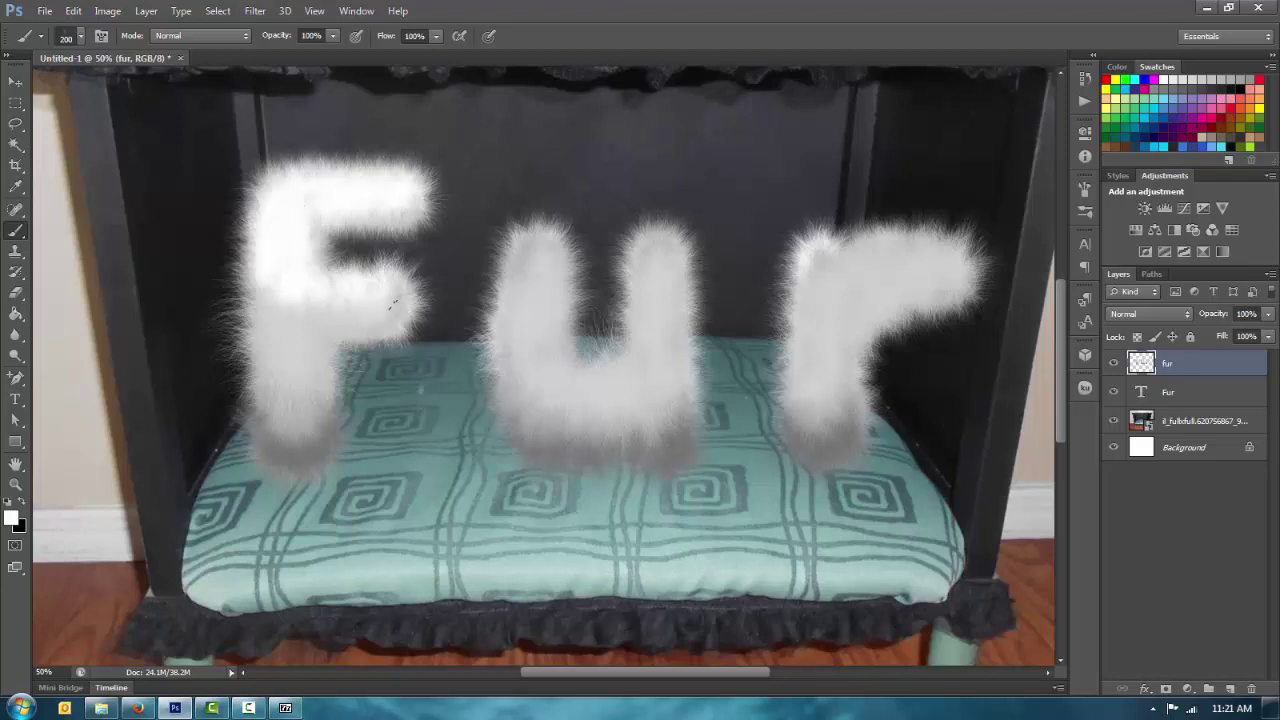
{"action": "mouse_move", "coordinate": [392, 303]}
{"action": "left_mouse_down"}
{"action": "mouse_move", "coordinate": [256, 318]}
{"action": "mouse_move", "coordinate": [397, 300]}
{"action": "mouse_move", "coordinate": [396, 287]}
{"action": "mouse_move", "coordinate": [278, 295]}
{"action": "left_mouse_up"}
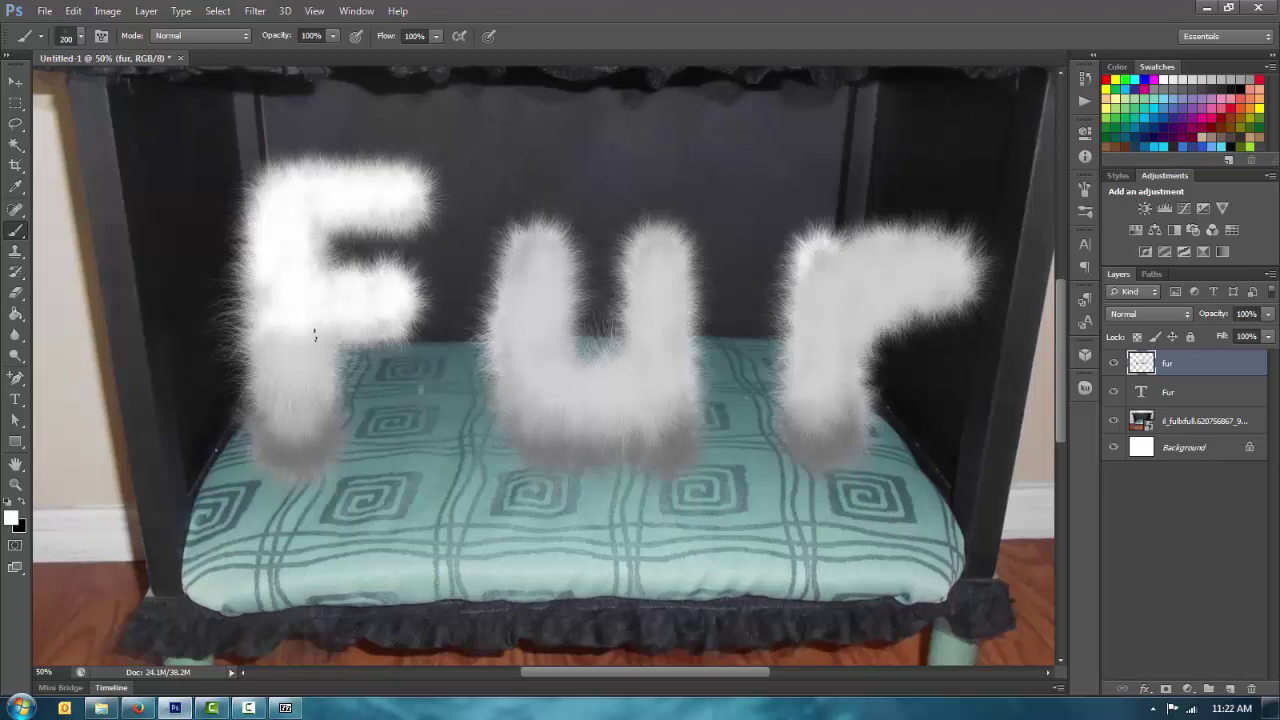
{"action": "mouse_move", "coordinate": [311, 350]}
{"action": "left_mouse_down"}
{"action": "mouse_move", "coordinate": [268, 331]}
{"action": "mouse_move", "coordinate": [285, 341]}
{"action": "mouse_move", "coordinate": [321, 314]}
{"action": "mouse_move", "coordinate": [262, 361]}
{"action": "mouse_move", "coordinate": [271, 287]}
{"action": "mouse_move", "coordinate": [410, 219]}
{"action": "mouse_move", "coordinate": [435, 246]}
{"action": "mouse_move", "coordinate": [301, 383]}
{"action": "left_mouse_up"}
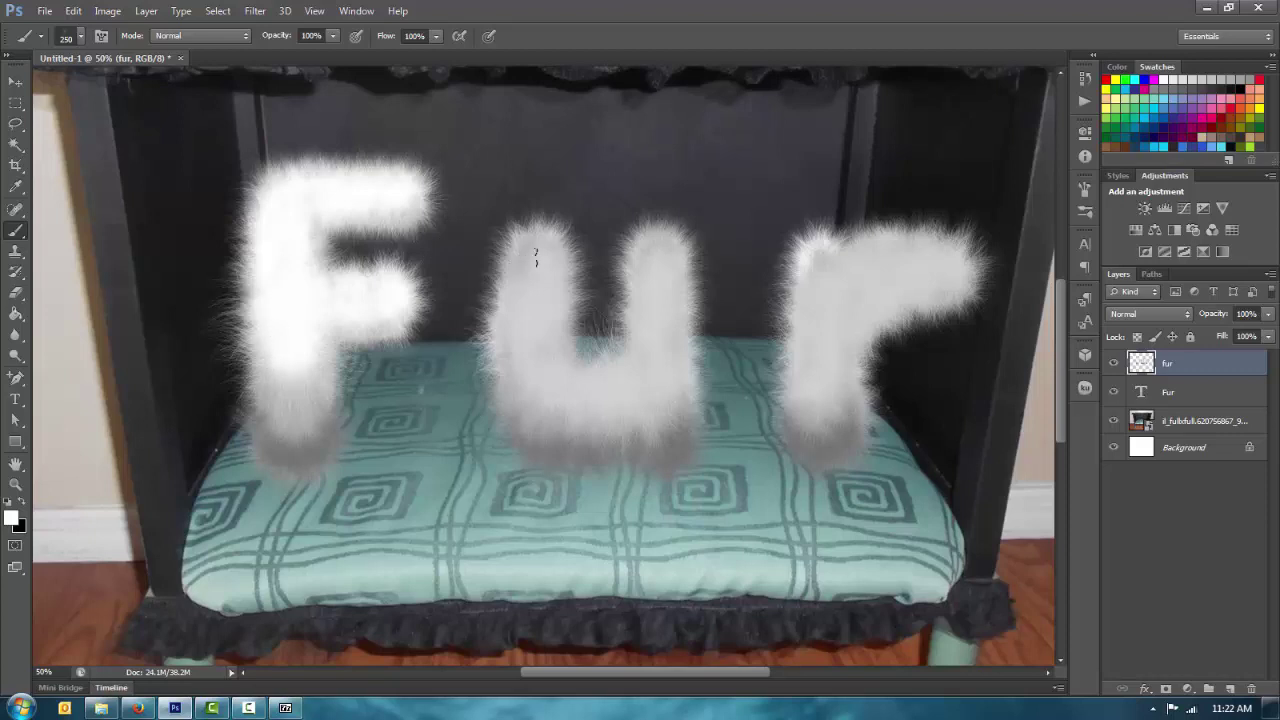
Paint white fur over the u and r with a size 250 brush, keeping their bottoms gray.
{"action": "mouse_move", "coordinate": [535, 257]}
{"action": "left_mouse_down"}
{"action": "mouse_move", "coordinate": [527, 328]}
{"action": "mouse_move", "coordinate": [539, 280]}
{"action": "mouse_move", "coordinate": [524, 270]}
{"action": "mouse_move", "coordinate": [565, 265]}
{"action": "left_mouse_up"}
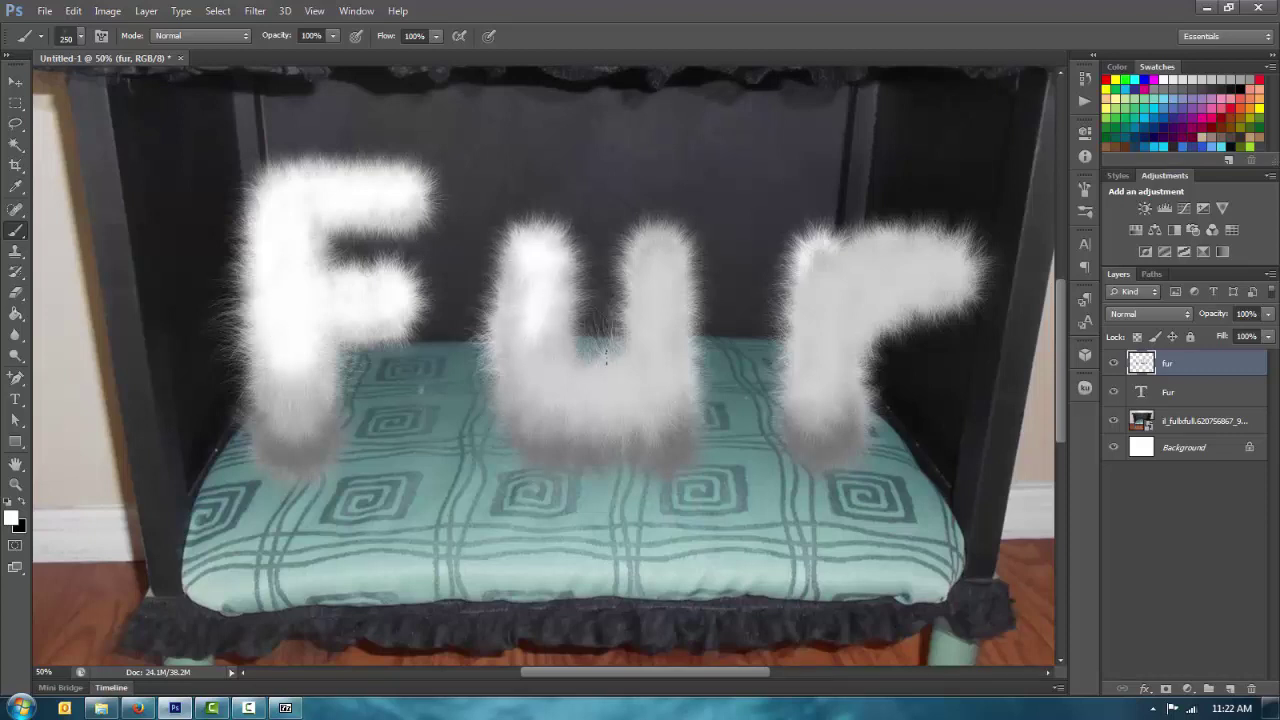
{"action": "mouse_move", "coordinate": [606, 352]}
{"action": "left_mouse_down"}
{"action": "mouse_move", "coordinate": [655, 246]}
{"action": "mouse_move", "coordinate": [670, 247]}
{"action": "mouse_move", "coordinate": [646, 280]}
{"action": "mouse_move", "coordinate": [645, 349]}
{"action": "mouse_move", "coordinate": [680, 287]}
{"action": "left_mouse_up"}
{"action": "left_click_drag", "start_coordinate": [614, 386], "coordinate": [561, 389]}
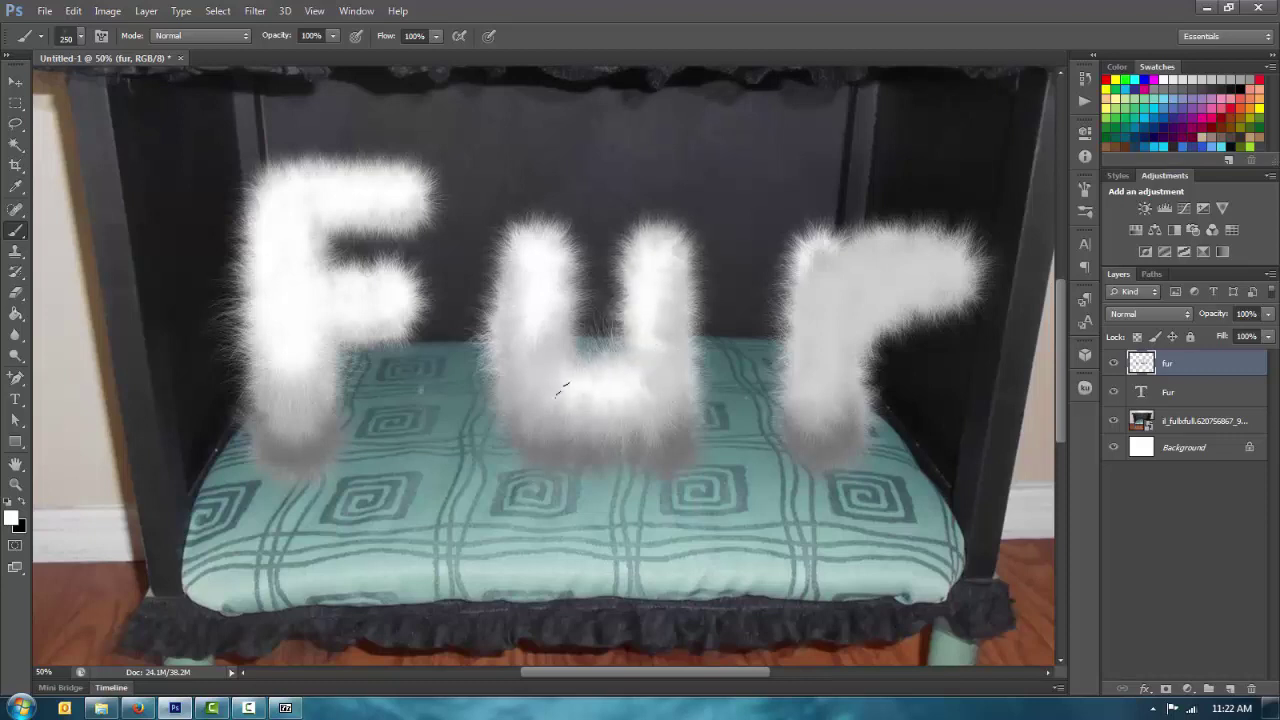
{"action": "mouse_move", "coordinate": [659, 388]}
{"action": "left_mouse_down"}
{"action": "mouse_move", "coordinate": [544, 355]}
{"action": "mouse_move", "coordinate": [536, 340]}
{"action": "mouse_move", "coordinate": [562, 380]}
{"action": "mouse_move", "coordinate": [531, 372]}
{"action": "mouse_move", "coordinate": [518, 322]}
{"action": "mouse_move", "coordinate": [539, 396]}
{"action": "mouse_move", "coordinate": [603, 397]}
{"action": "mouse_move", "coordinate": [664, 376]}
{"action": "left_mouse_up"}
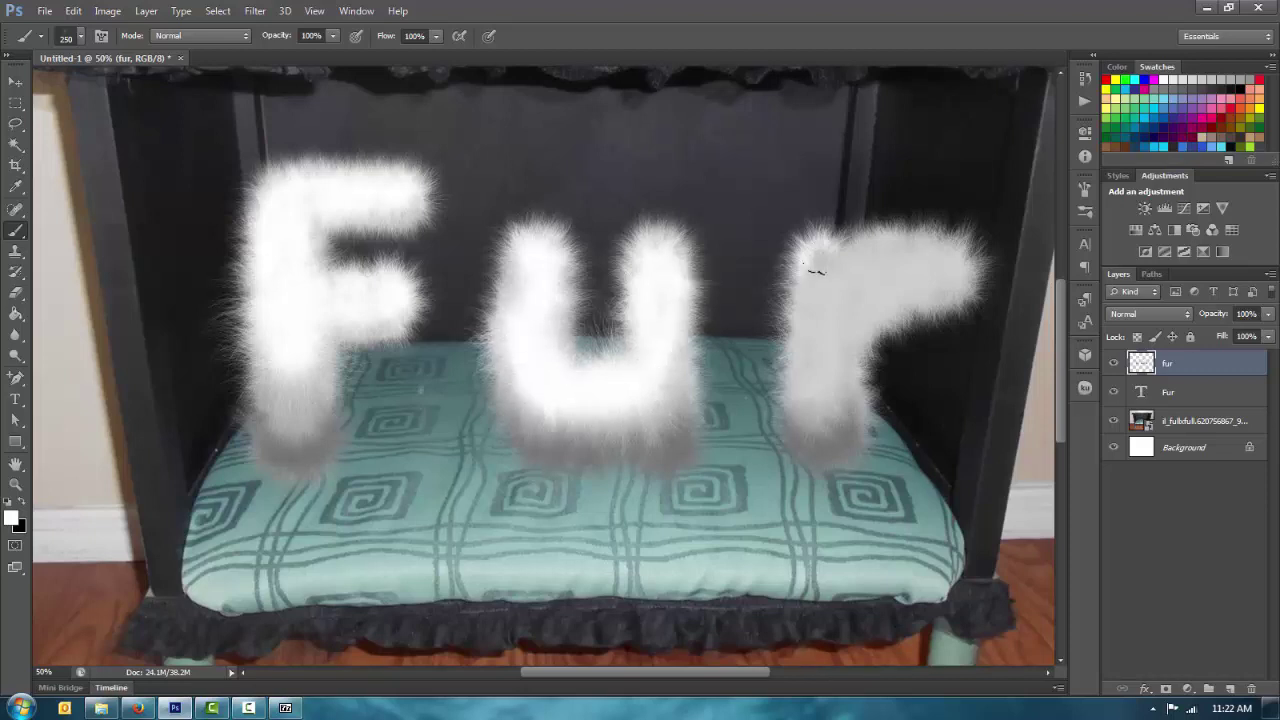
{"action": "mouse_move", "coordinate": [815, 270]}
{"action": "left_mouse_down"}
{"action": "mouse_move", "coordinate": [930, 235]}
{"action": "mouse_move", "coordinate": [965, 245]}
{"action": "mouse_move", "coordinate": [895, 270]}
{"action": "mouse_move", "coordinate": [905, 285]}
{"action": "mouse_move", "coordinate": [835, 335]}
{"action": "mouse_move", "coordinate": [865, 258]}
{"action": "mouse_move", "coordinate": [814, 323]}
{"action": "mouse_move", "coordinate": [809, 371]}
{"action": "mouse_move", "coordinate": [876, 282]}
{"action": "left_mouse_up"}
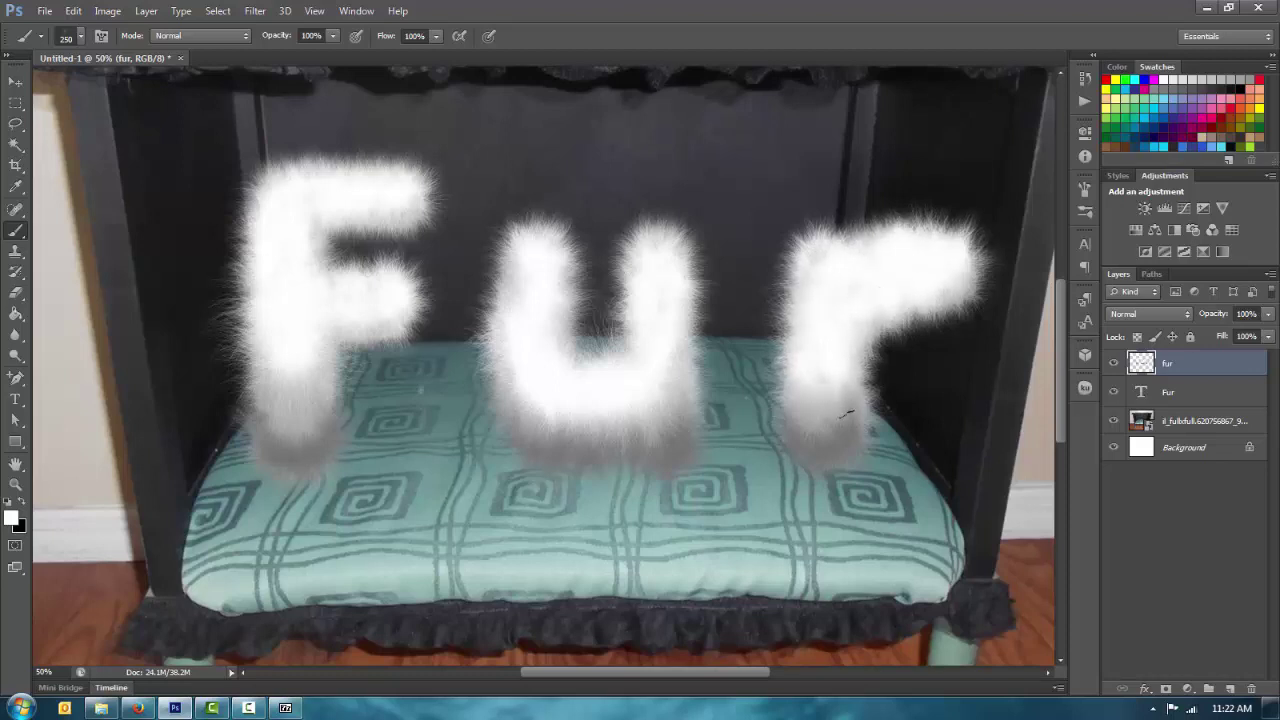
{"action": "left_click_drag", "start_coordinate": [842, 405], "coordinate": [873, 303]}
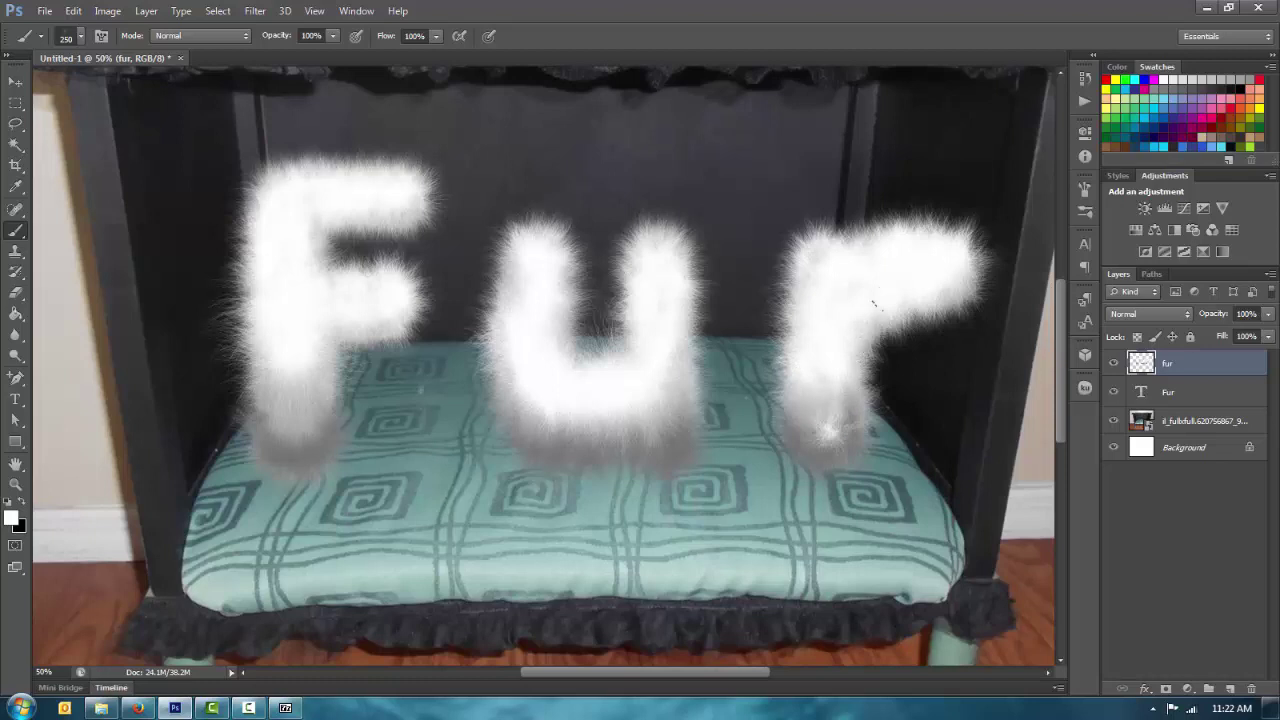
{"action": "key", "text": "ctrl+z"}
Sample gray from the base of the r and soften the dark fur along the bottoms of the r, u and F.
{"action": "left_click", "coordinate": [808, 434], "text": "alt"}
{"action": "left_click_drag", "start_coordinate": [812, 440], "coordinate": [831, 434]}
{"action": "left_click", "coordinate": [842, 424]}
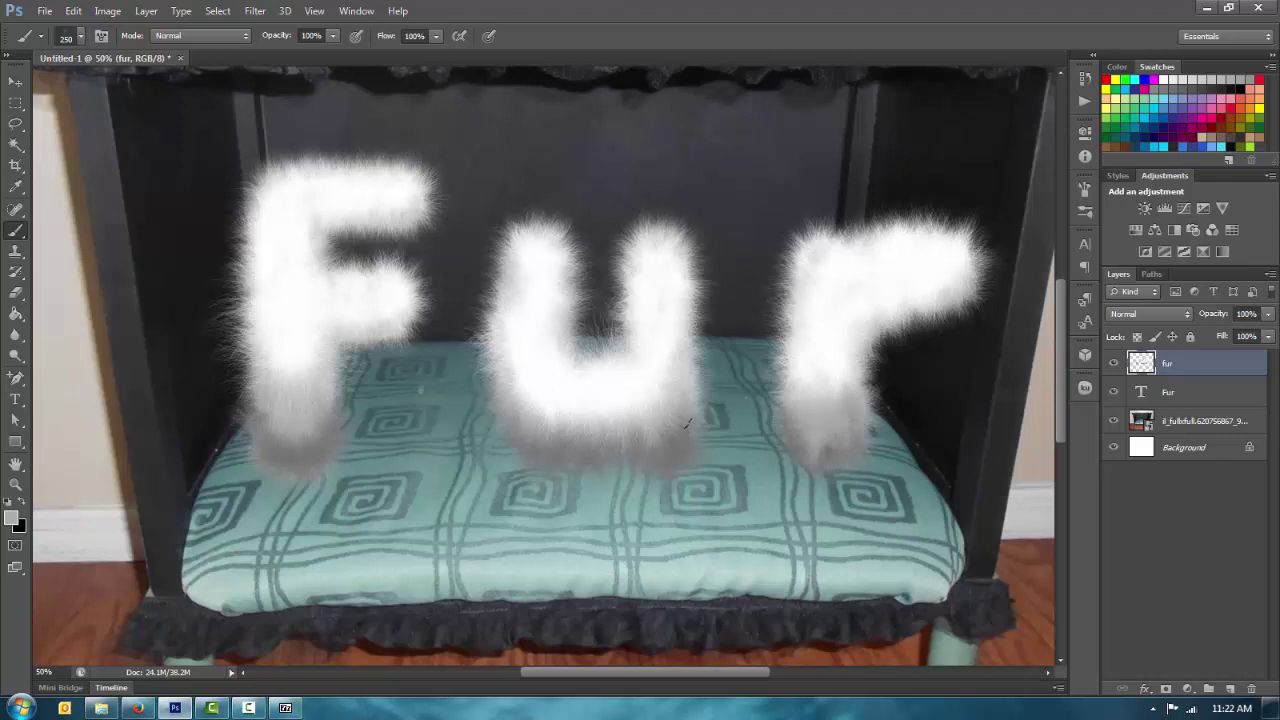
{"action": "mouse_move", "coordinate": [681, 428]}
{"action": "left_mouse_down"}
{"action": "mouse_move", "coordinate": [500, 431]}
{"action": "mouse_move", "coordinate": [588, 436]}
{"action": "left_mouse_up"}
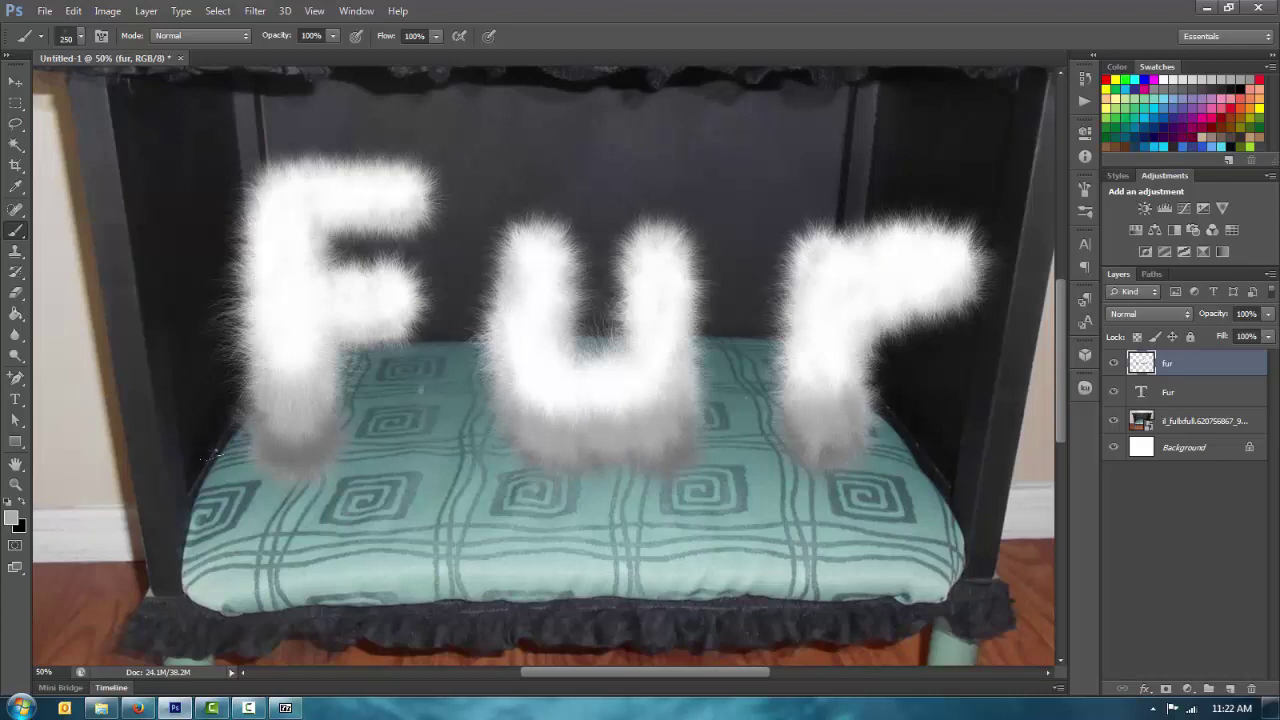
{"action": "left_click_drag", "start_coordinate": [272, 434], "coordinate": [318, 415]}
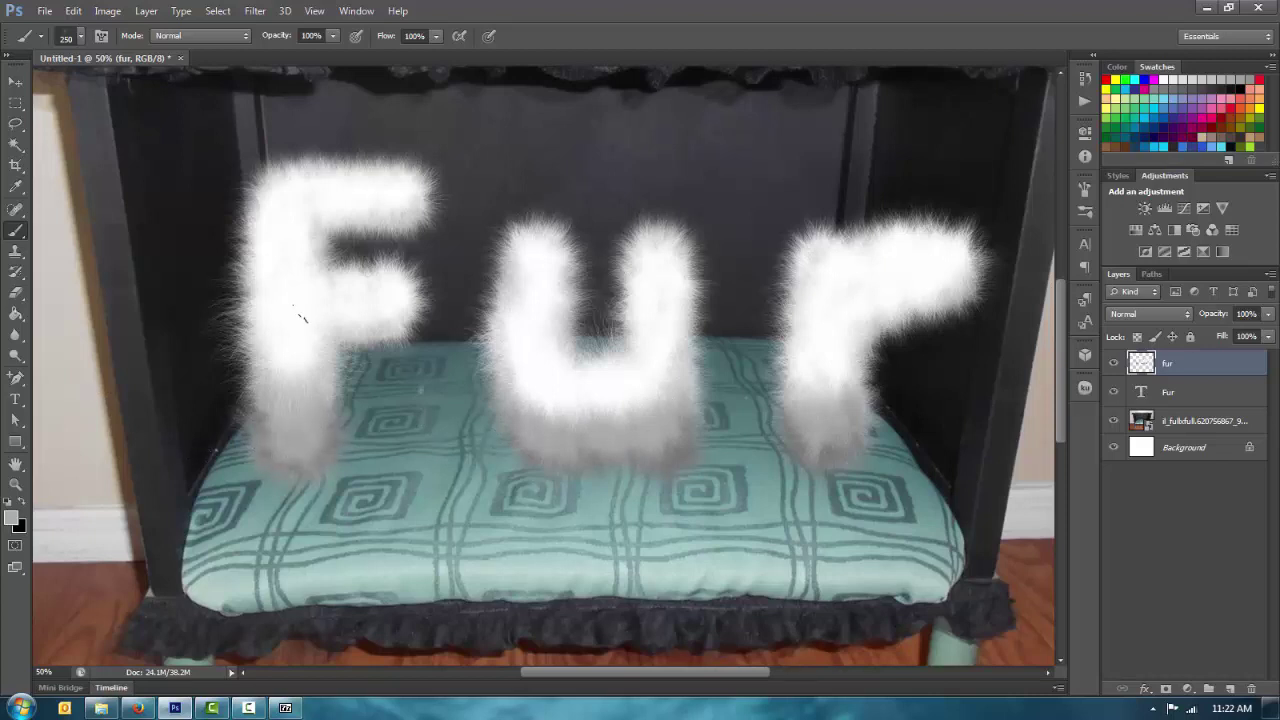
Sample white from the fur and extend the white down the lower stem of the F.
{"action": "left_click", "coordinate": [296, 402], "text": "alt"}
{"action": "mouse_move", "coordinate": [294, 380]}
{"action": "left_mouse_down"}
{"action": "mouse_move", "coordinate": [285, 412]}
{"action": "mouse_move", "coordinate": [308, 415]}
{"action": "mouse_move", "coordinate": [305, 365]}
{"action": "left_mouse_up"}
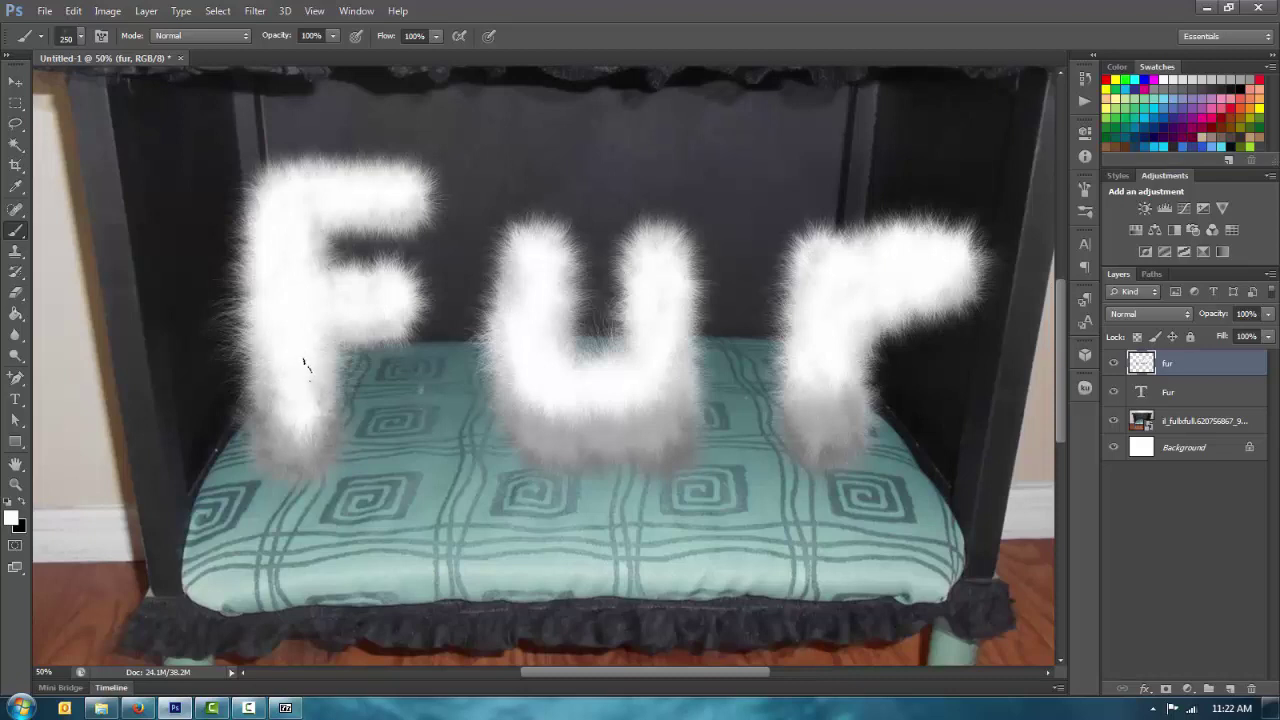
{"action": "left_click_drag", "start_coordinate": [270, 405], "coordinate": [268, 428]}
{"action": "mouse_move", "coordinate": [556, 418]}
{"action": "left_mouse_down"}
{"action": "mouse_move", "coordinate": [620, 410]}
{"action": "mouse_move", "coordinate": [682, 361]}
{"action": "mouse_move", "coordinate": [662, 406]}
{"action": "mouse_move", "coordinate": [640, 427]}
{"action": "left_mouse_up"}
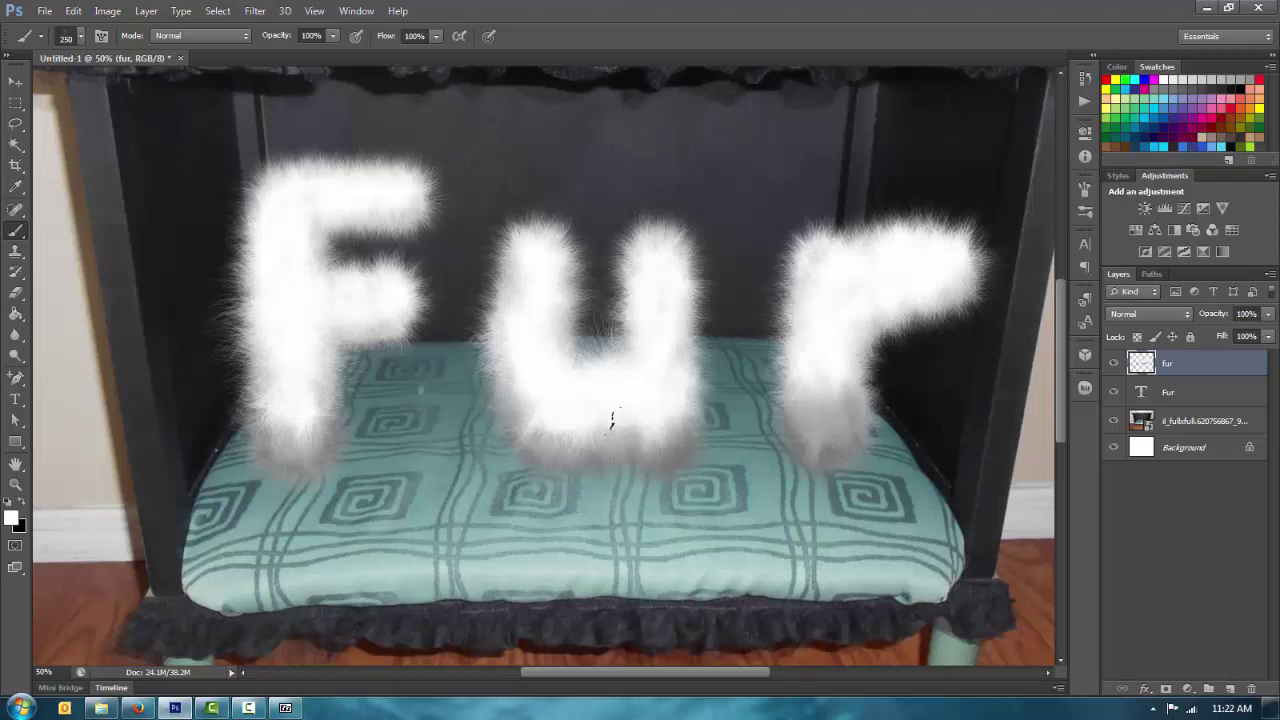
{"action": "key", "text": "ctrl+alt+z"}
{"action": "key", "text": "ctrl+alt+z"}
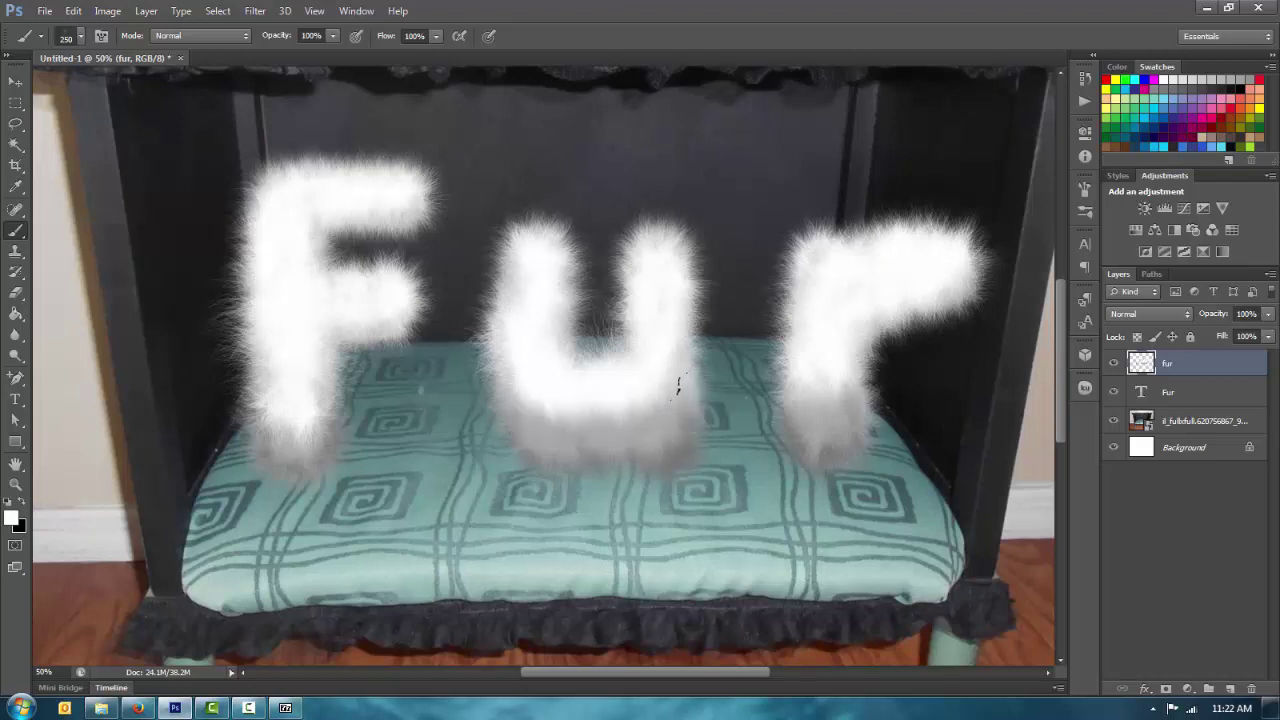
Blend the lower curve of the u into its gray bottom with light gray fur, and brush white fur above it.
{"action": "key", "text": "x"}
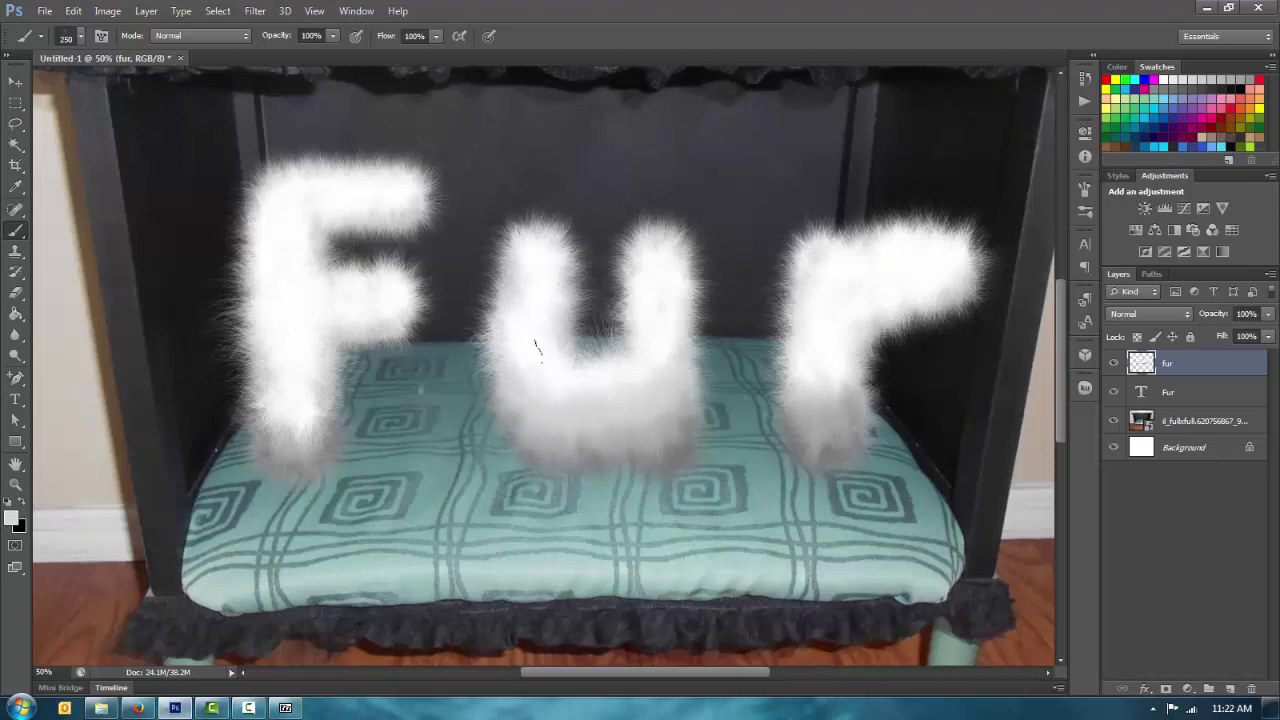
{"action": "key", "text": "x"}
{"action": "mouse_move", "coordinate": [523, 357]}
{"action": "left_mouse_down"}
{"action": "mouse_move", "coordinate": [534, 386]}
{"action": "mouse_move", "coordinate": [558, 396]}
{"action": "mouse_move", "coordinate": [613, 399]}
{"action": "mouse_move", "coordinate": [664, 393]}
{"action": "left_mouse_up"}
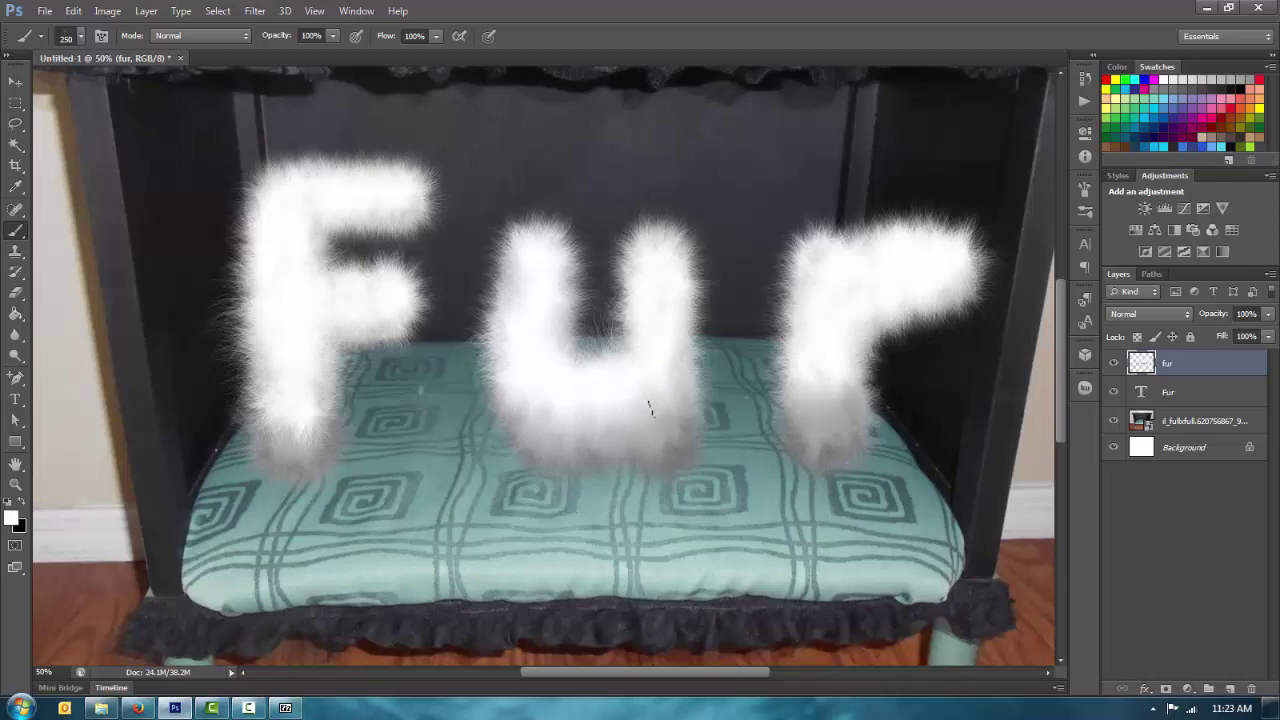
Paint light gray fur over the stem and arm of the r to soften its shading.
{"action": "key", "text": "super"}
{"action": "key", "text": "super"}
{"action": "mouse_move", "coordinate": [808, 408]}
{"action": "left_mouse_down"}
{"action": "mouse_move", "coordinate": [837, 373]}
{"action": "mouse_move", "coordinate": [821, 381]}
{"action": "mouse_move", "coordinate": [844, 353]}
{"action": "left_mouse_up"}
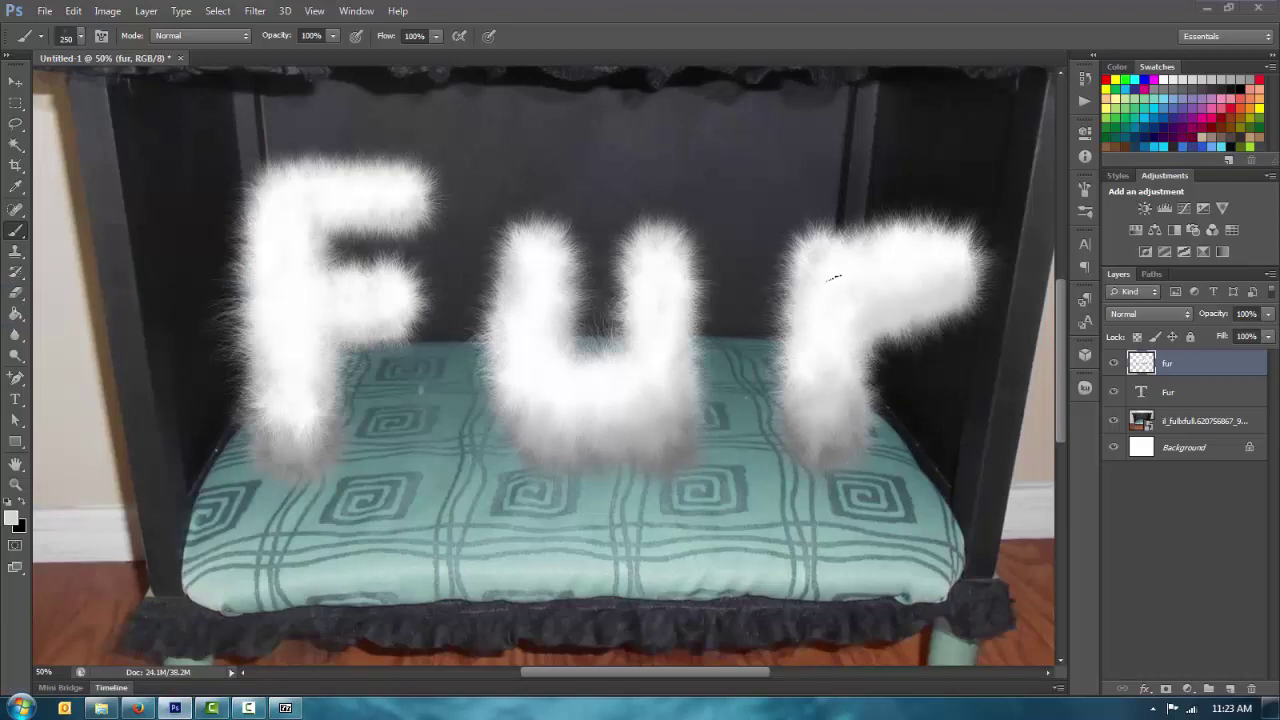
Examine the white-to-gray fur lettering against the whole pet bed photo and then up close.
{"action": "key", "text": "super"}
{"action": "key", "text": "super"}
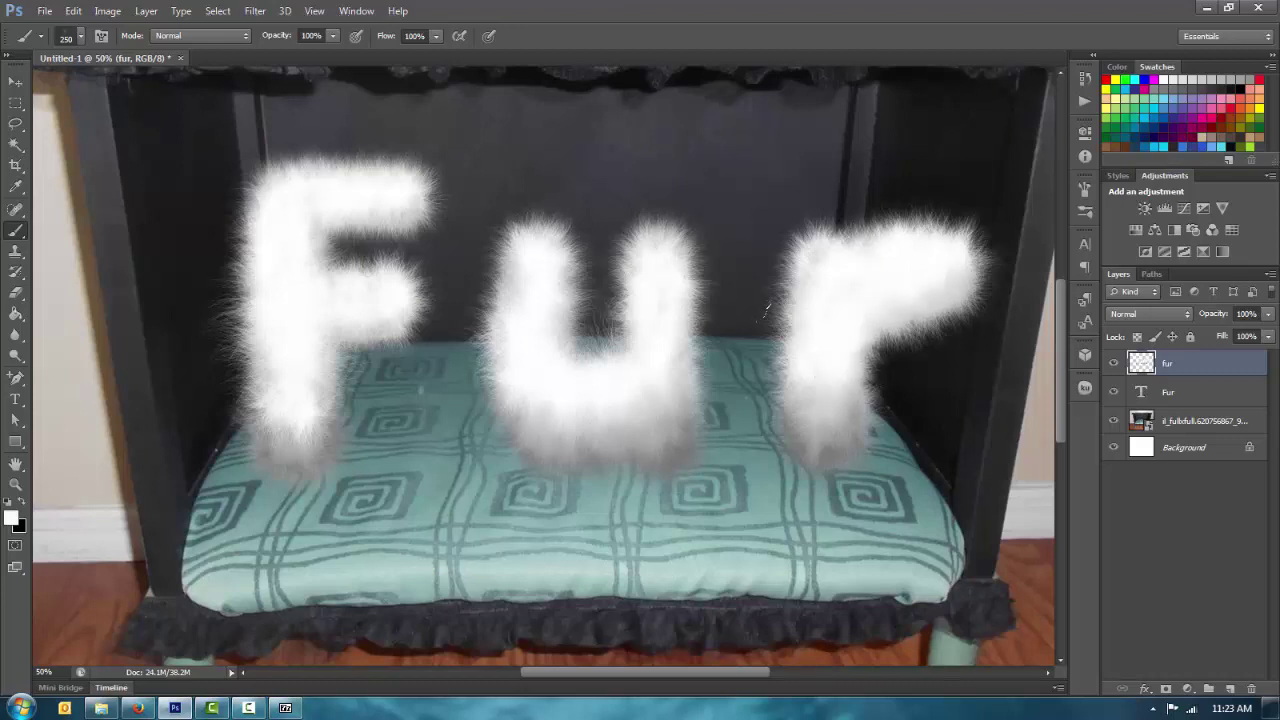
{"action": "key", "text": "ctrl+minus"}
{"action": "key", "text": "ctrl+minus"}
{"action": "key", "text": "ctrl+minus"}
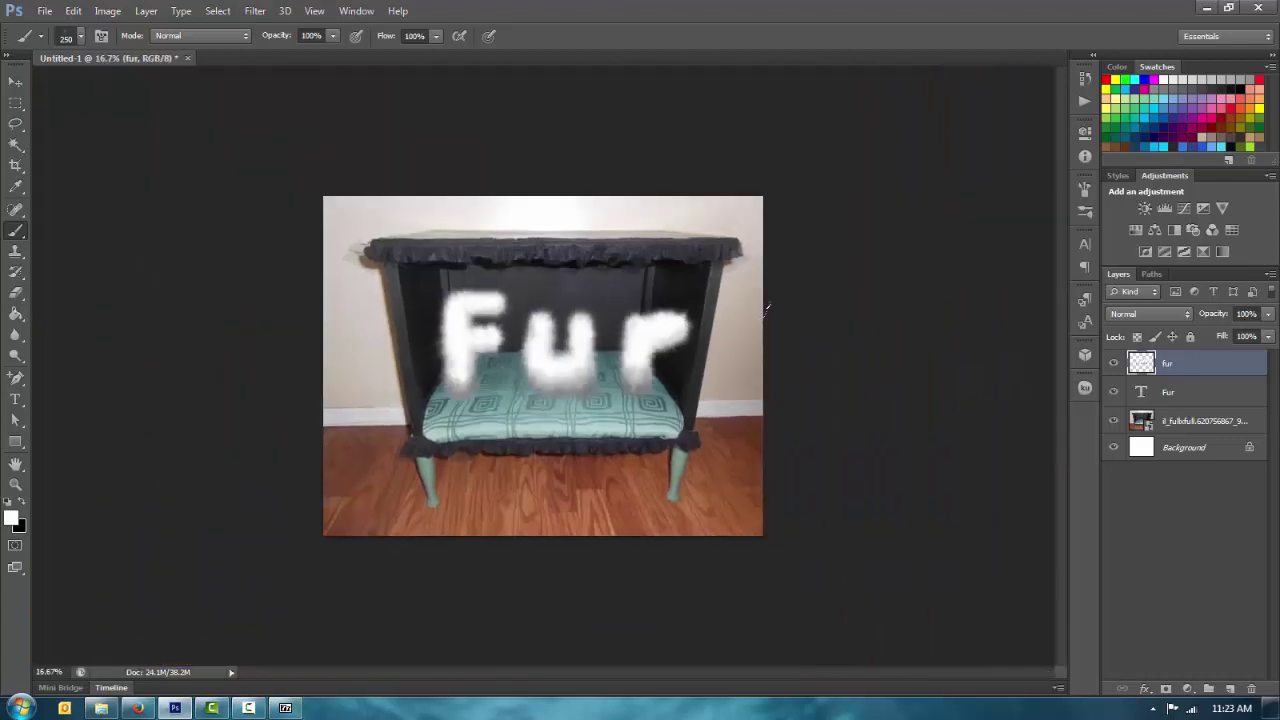
{"action": "key", "text": "ctrl+plus"}
{"action": "key", "text": "ctrl+plus"}
{"action": "key", "text": "ctrl+plus"}
{"action": "key", "text": "ctrl+plus"}
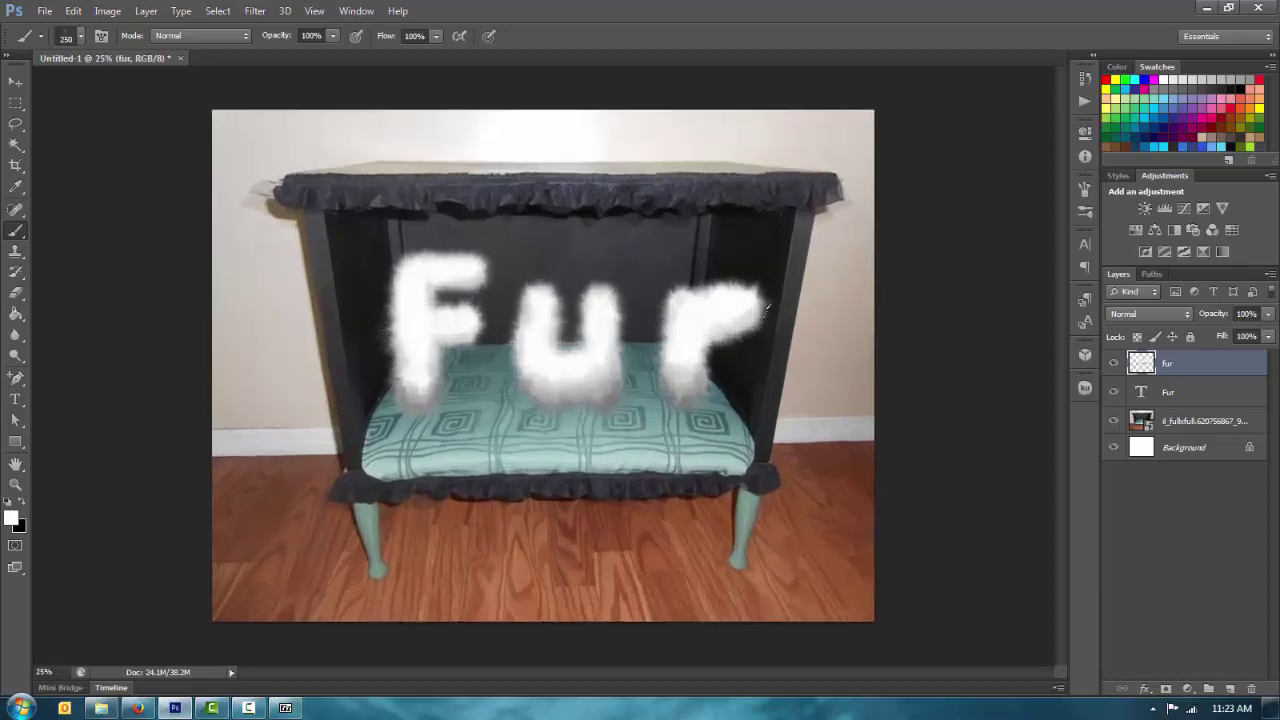
{"action": "key", "text": "ctrl+plus"}
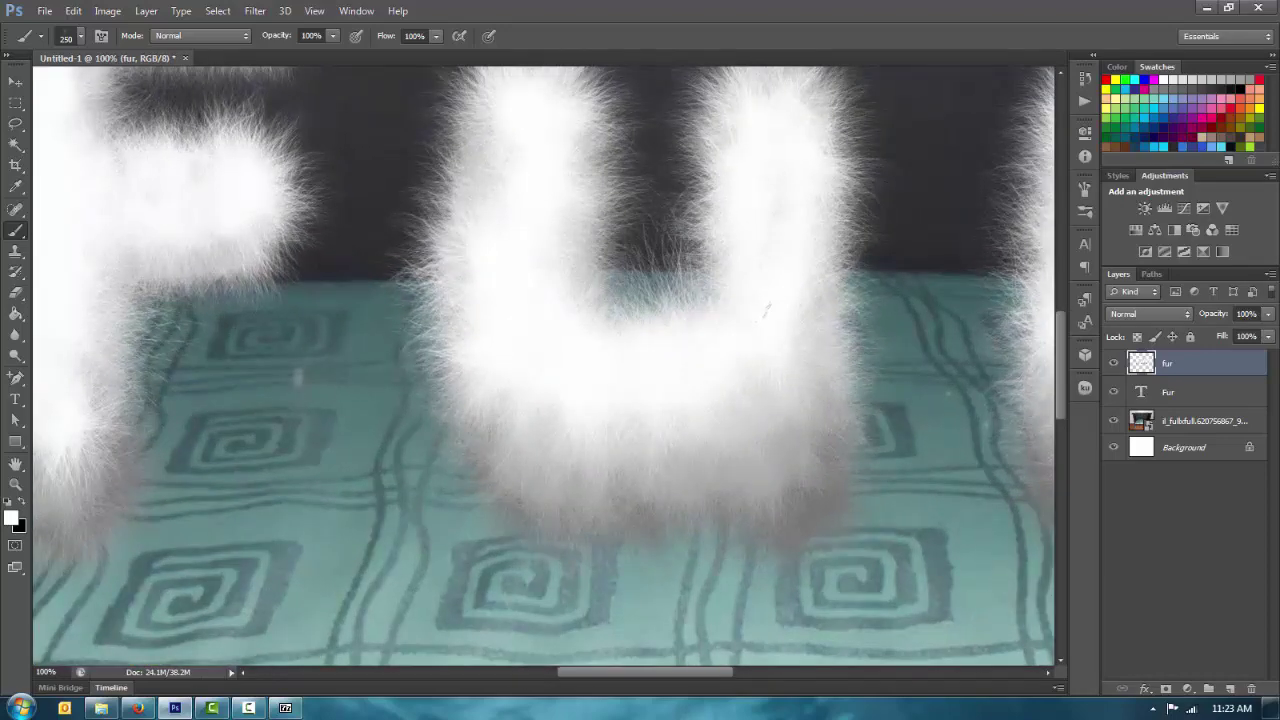
Inspect the fur edges and shading at high magnification, from the base and top of the F across to the r.
{"action": "left_click_drag", "start_coordinate": [270, 340], "coordinate": [596, 338]}
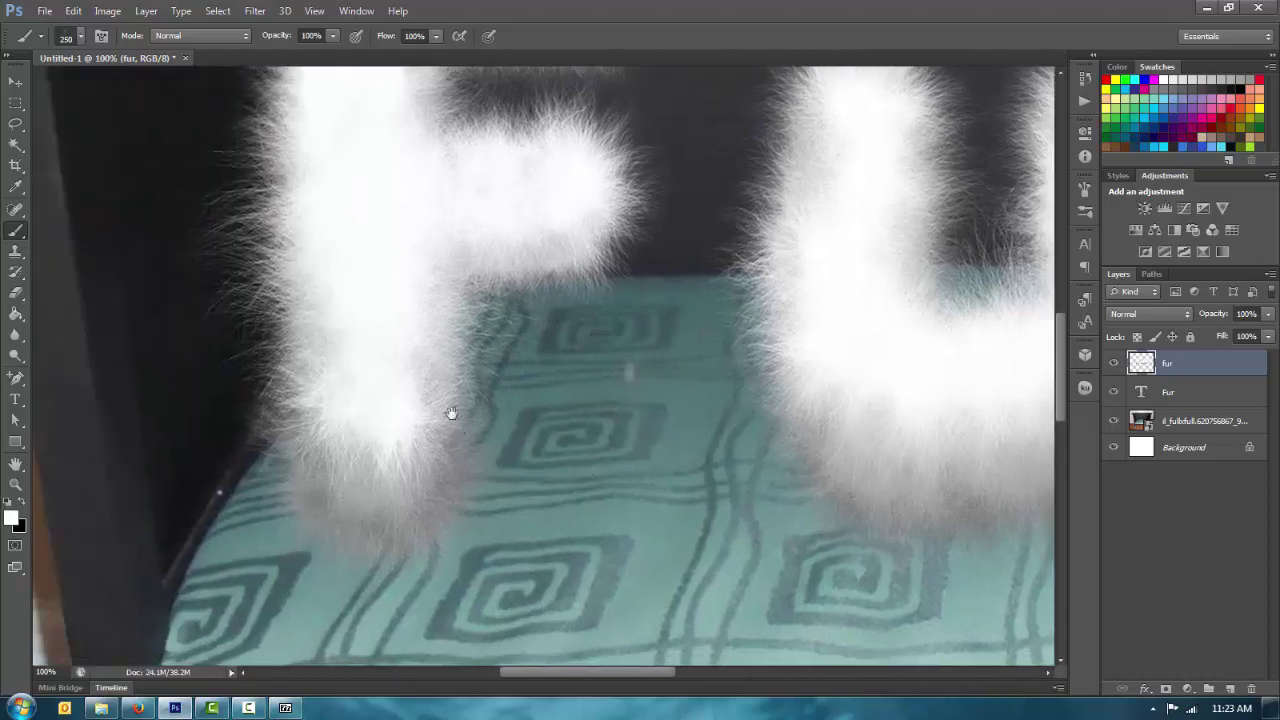
{"action": "key", "text": "ctrl+plus"}
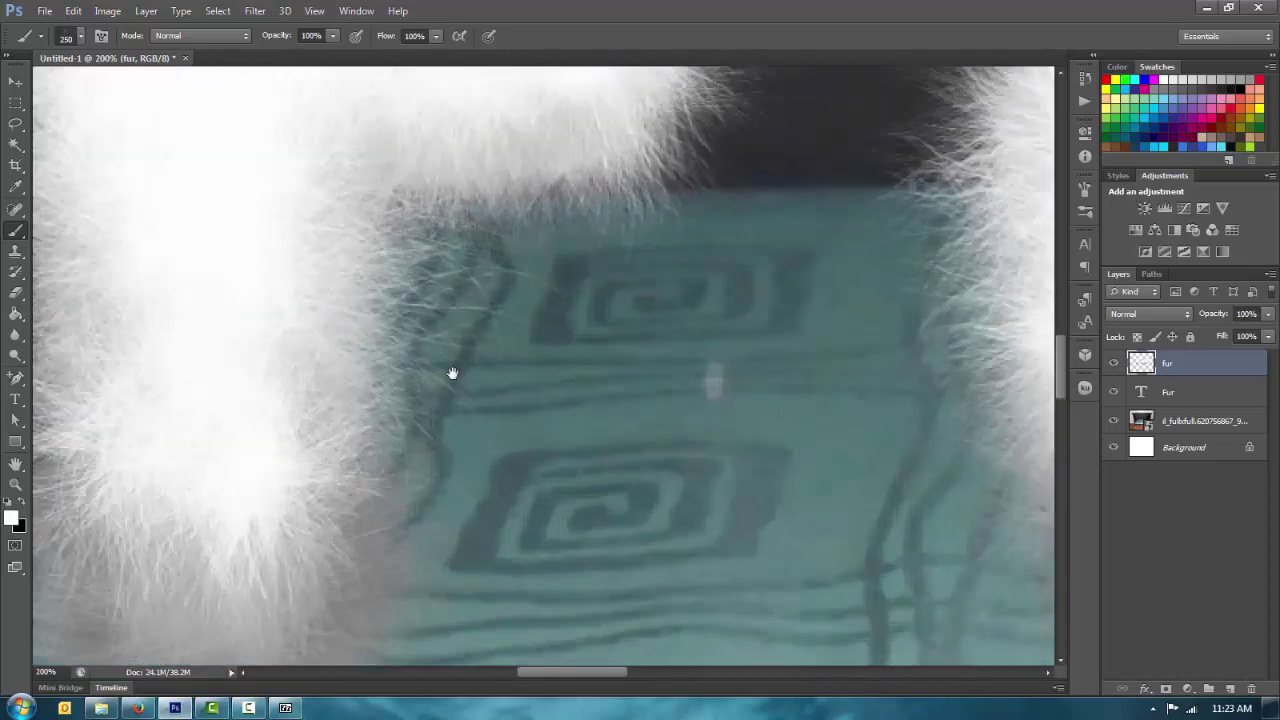
{"action": "mouse_move", "coordinate": [451, 371]}
{"action": "left_mouse_down"}
{"action": "mouse_move", "coordinate": [486, 223]}
{"action": "mouse_move", "coordinate": [575, 105]}
{"action": "left_mouse_up"}
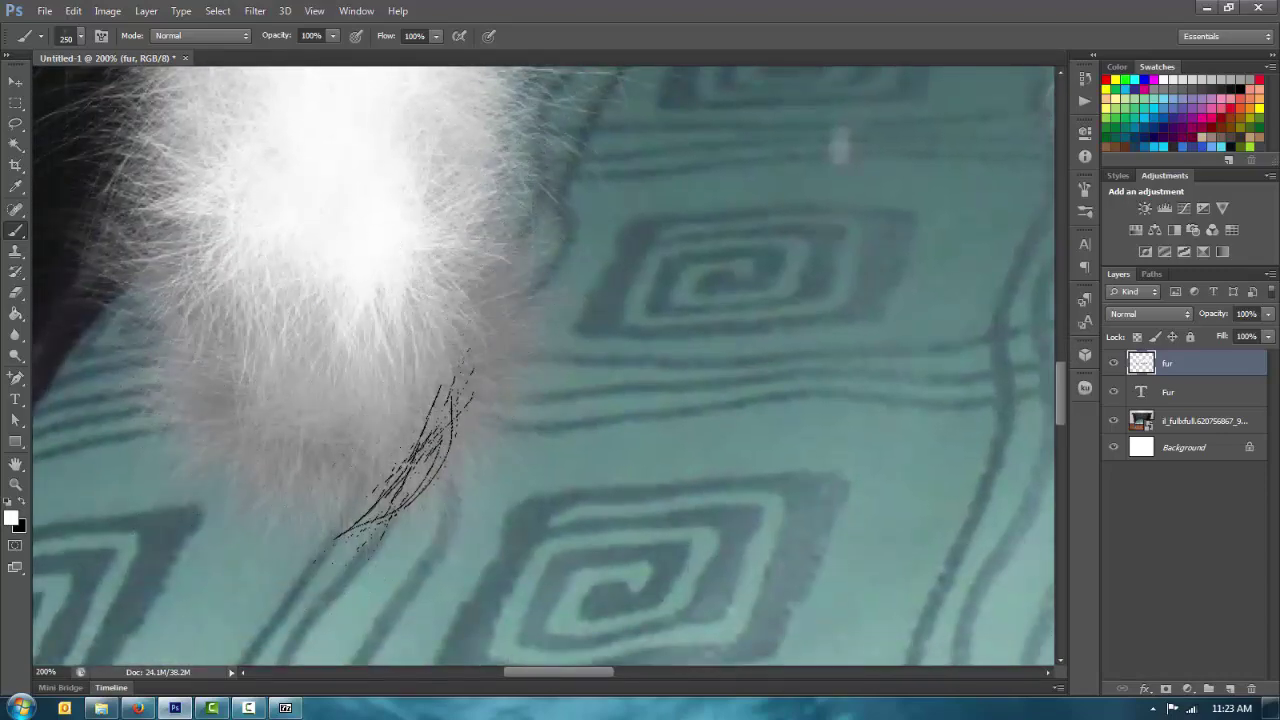
{"action": "key", "text": "ctrl+minus"}
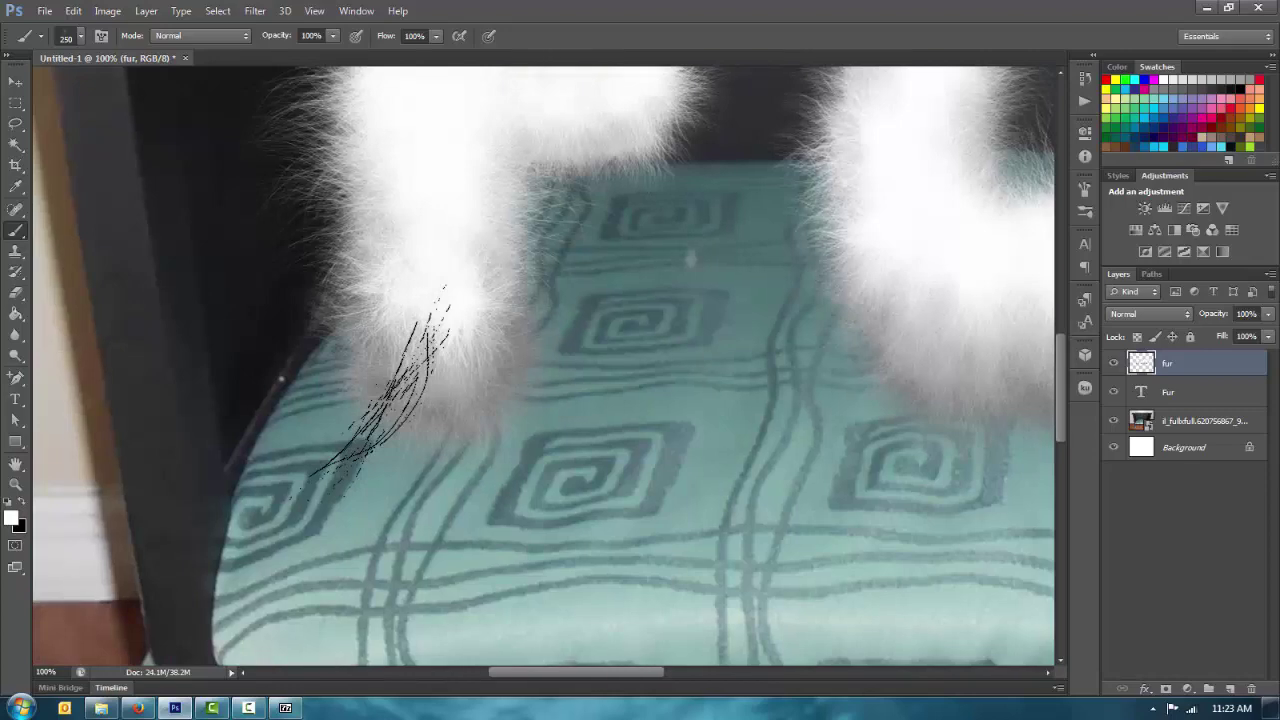
{"action": "key", "text": "ctrl+minus"}
{"action": "key", "text": "ctrl+plus"}
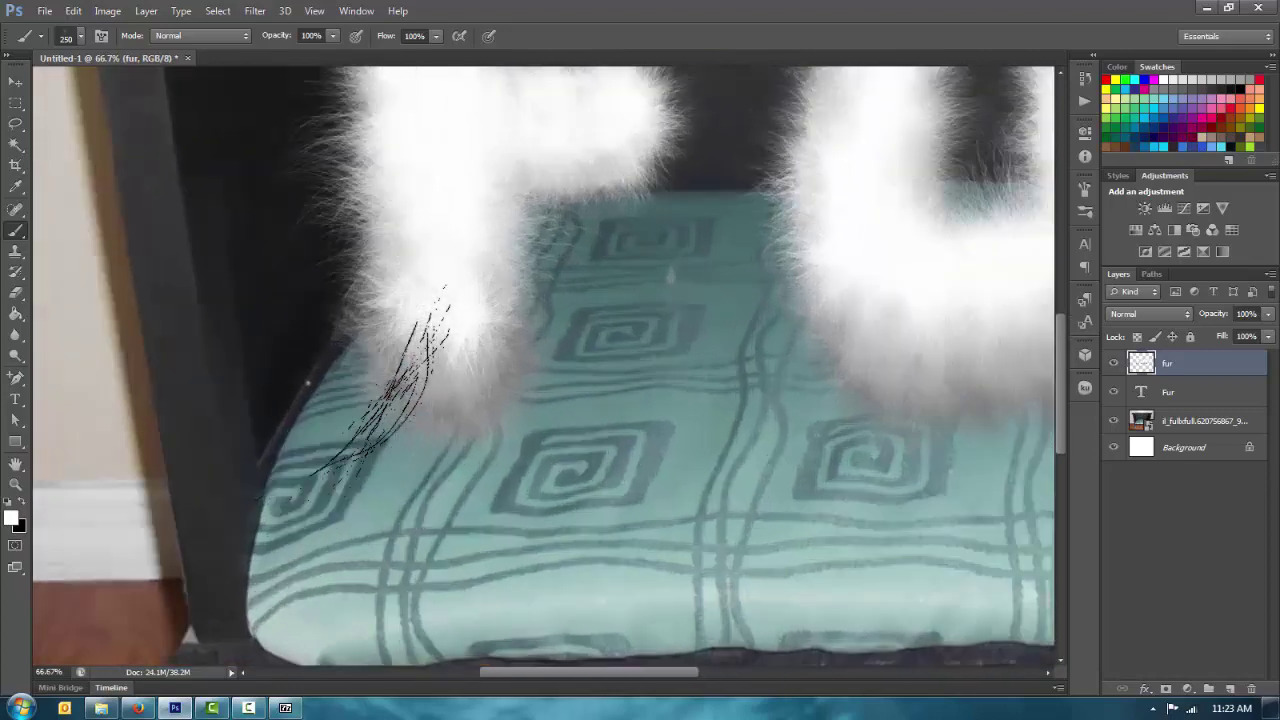
{"action": "key", "text": "ctrl+plus"}
{"action": "mouse_move", "coordinate": [334, 334]}
{"action": "left_mouse_down"}
{"action": "mouse_move", "coordinate": [485, 648]}
{"action": "mouse_move", "coordinate": [523, 666]}
{"action": "left_mouse_up"}
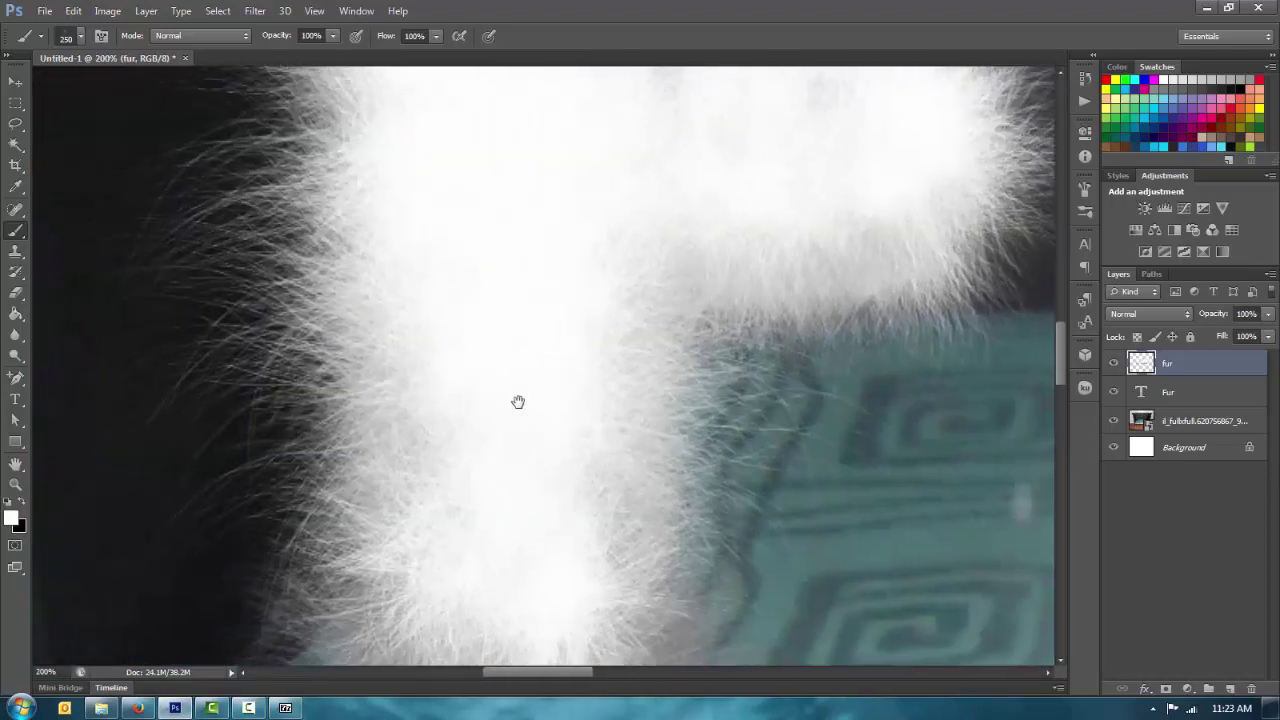
{"action": "left_click_drag", "start_coordinate": [517, 398], "coordinate": [621, 717]}
{"action": "left_click_drag", "start_coordinate": [325, 230], "coordinate": [205, 518]}
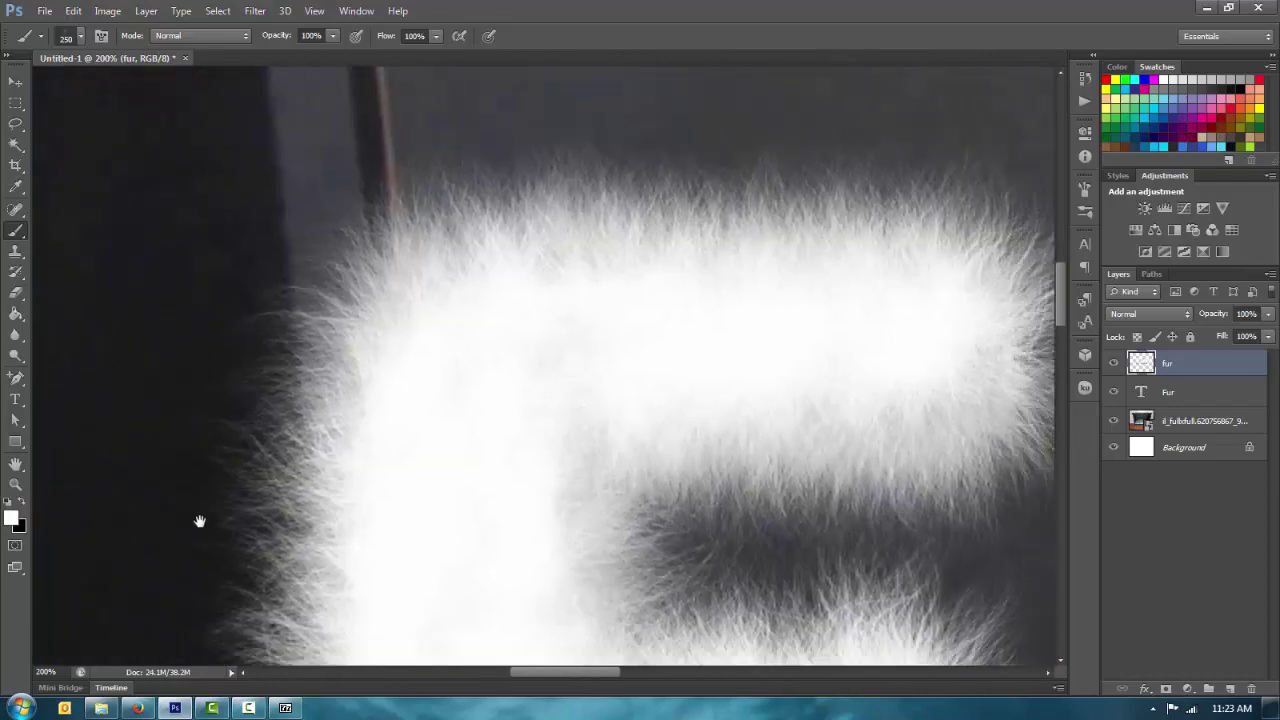
{"action": "left_click_drag", "start_coordinate": [628, 647], "coordinate": [251, 477]}
{"action": "mouse_move", "coordinate": [768, 474]}
{"action": "left_mouse_down"}
{"action": "mouse_move", "coordinate": [335, 390]}
{"action": "mouse_move", "coordinate": [215, 324]}
{"action": "mouse_move", "coordinate": [586, 429]}
{"action": "mouse_move", "coordinate": [86, 271]}
{"action": "left_mouse_up"}
{"action": "mouse_move", "coordinate": [1007, 262]}
{"action": "left_mouse_down"}
{"action": "mouse_move", "coordinate": [323, 266]}
{"action": "mouse_move", "coordinate": [271, 477]}
{"action": "mouse_move", "coordinate": [290, 470]}
{"action": "left_mouse_up"}
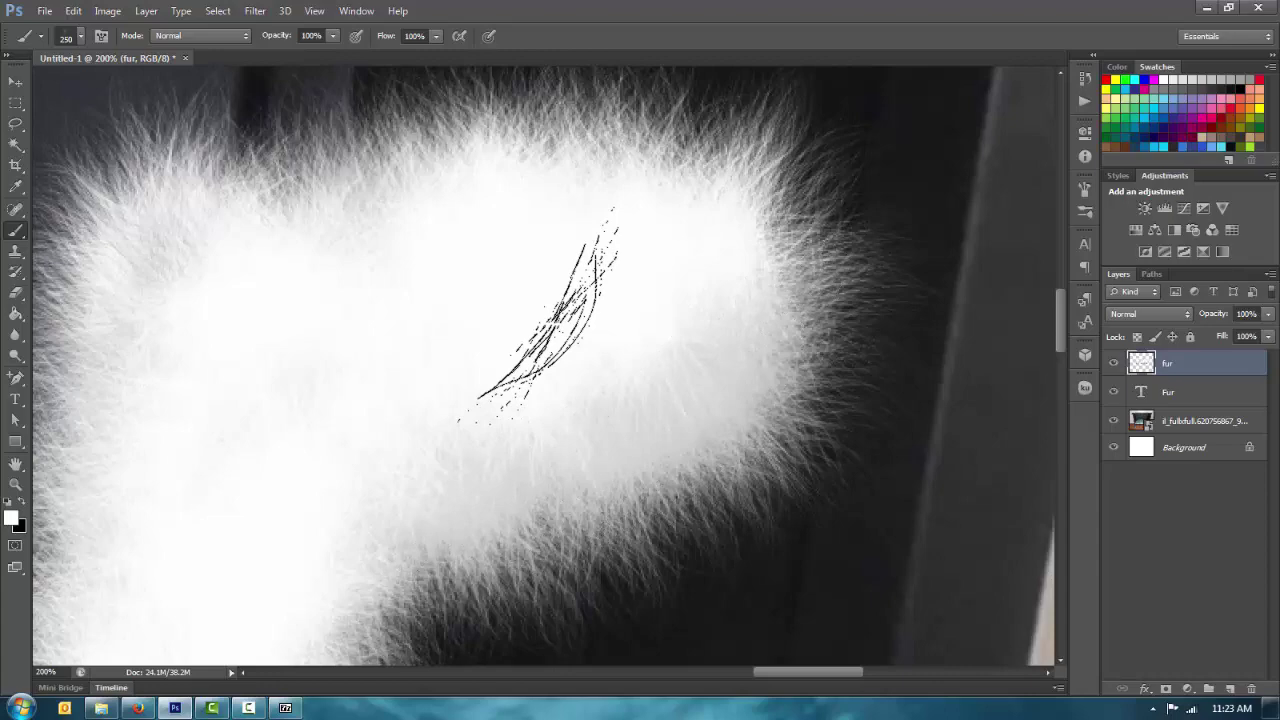
{"action": "key", "text": "ctrl+minus"}
{"action": "key", "text": "ctrl+minus"}
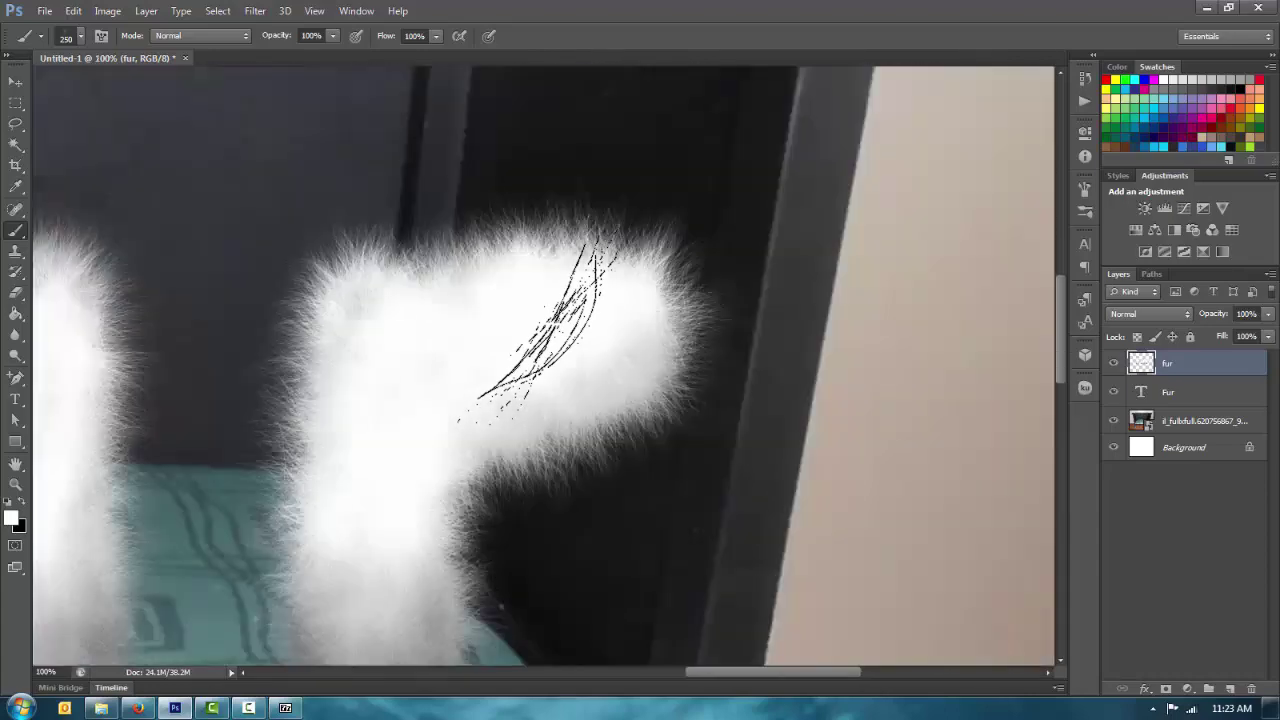
{"action": "key", "text": "ctrl+minus"}
{"action": "key", "text": "ctrl+minus"}
{"action": "key", "text": "ctrl+minus"}
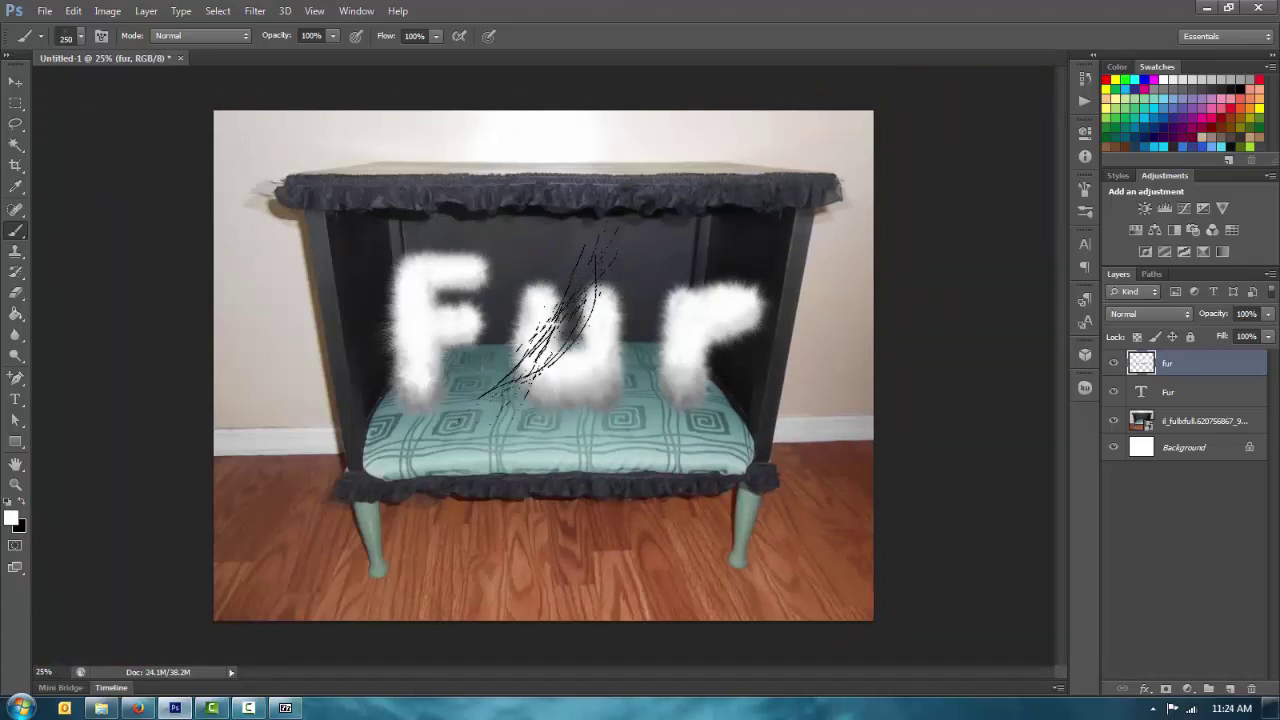
Try a drop shadow on the fur layer with a distance of 18 px and a spread of 36%.
{"action": "right_click", "coordinate": [1192, 370]}
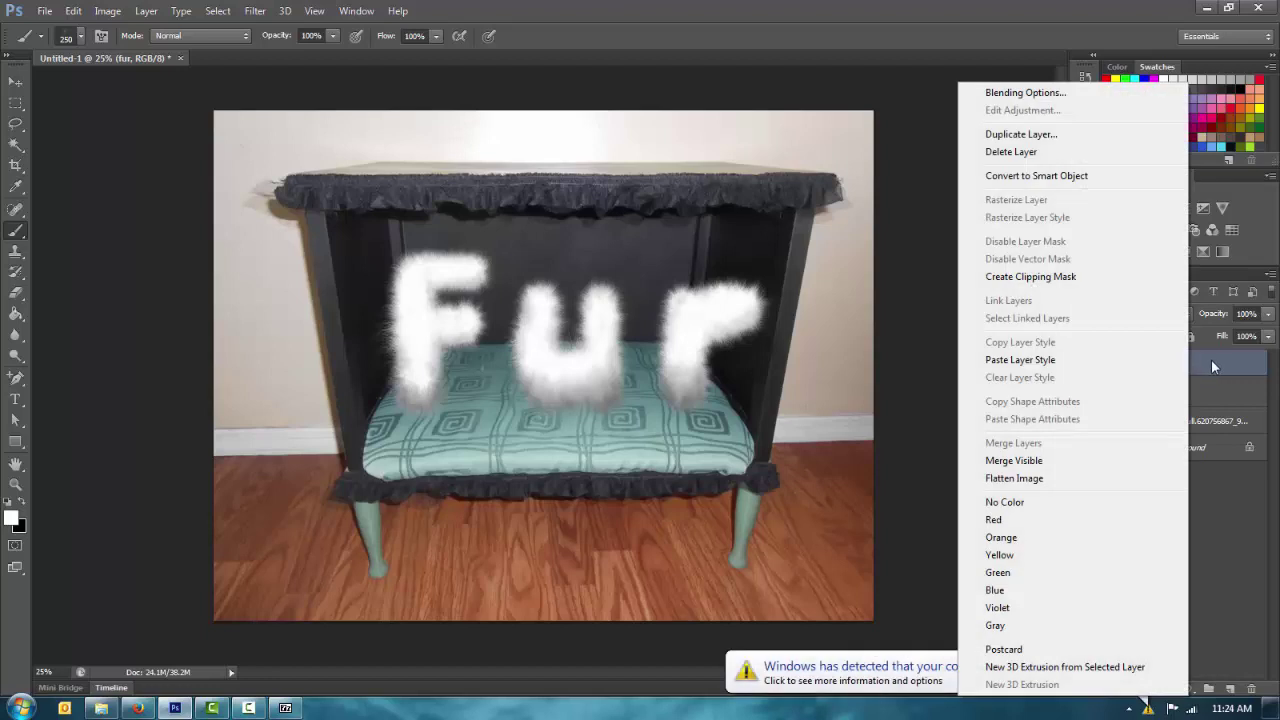
{"action": "left_click", "coordinate": [1212, 361]}
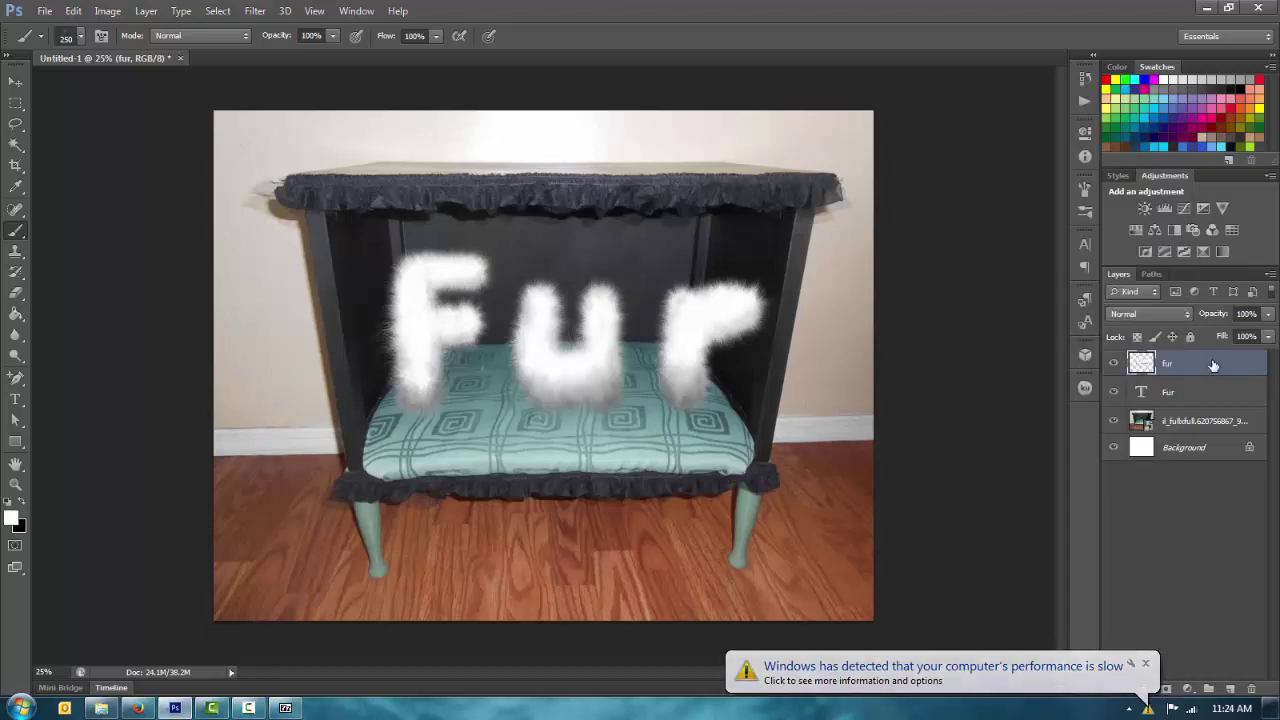
{"action": "key", "text": "space"}
{"action": "double_click", "coordinate": [1210, 366]}
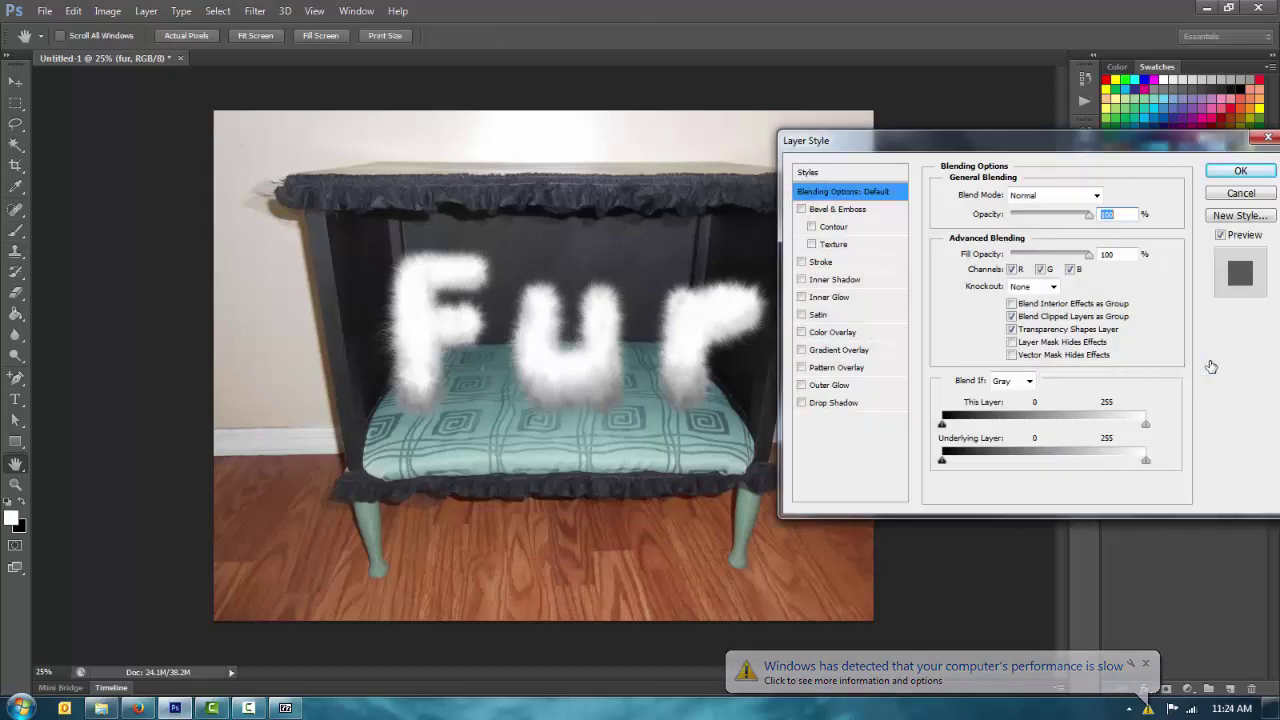
{"action": "left_click", "coordinate": [830, 403]}
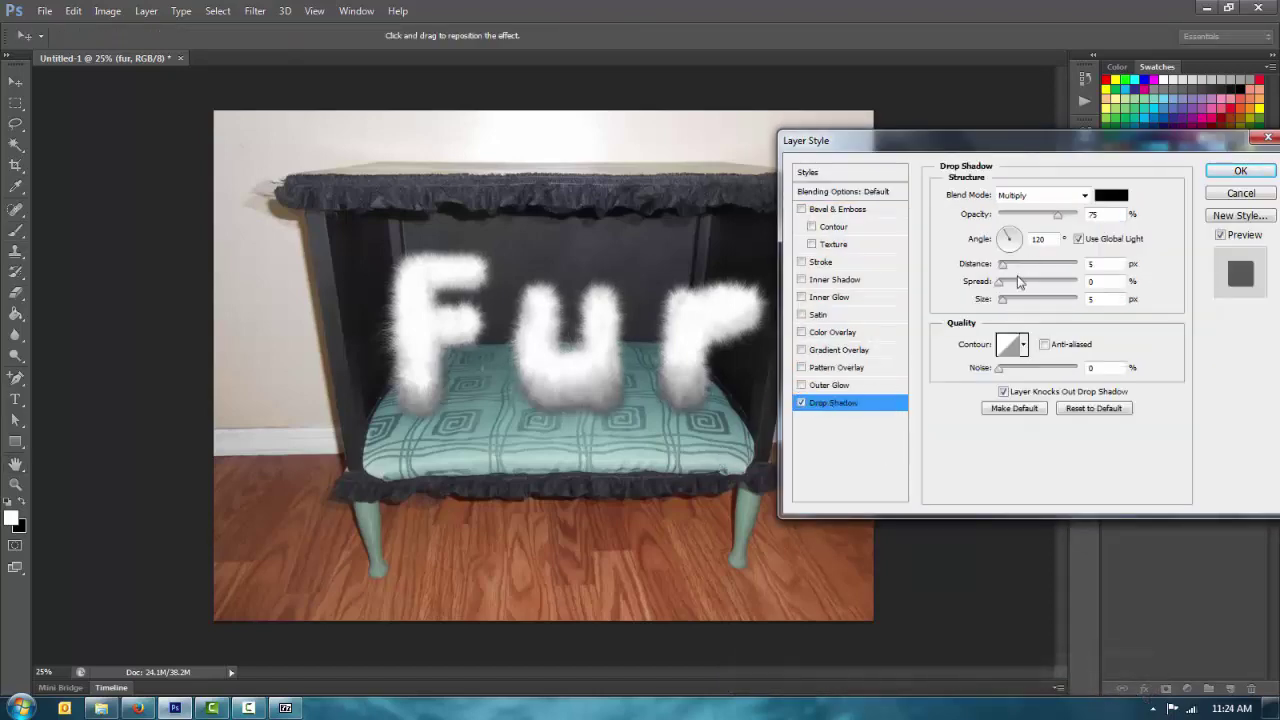
{"action": "left_click_drag", "start_coordinate": [1012, 265], "coordinate": [1028, 289]}
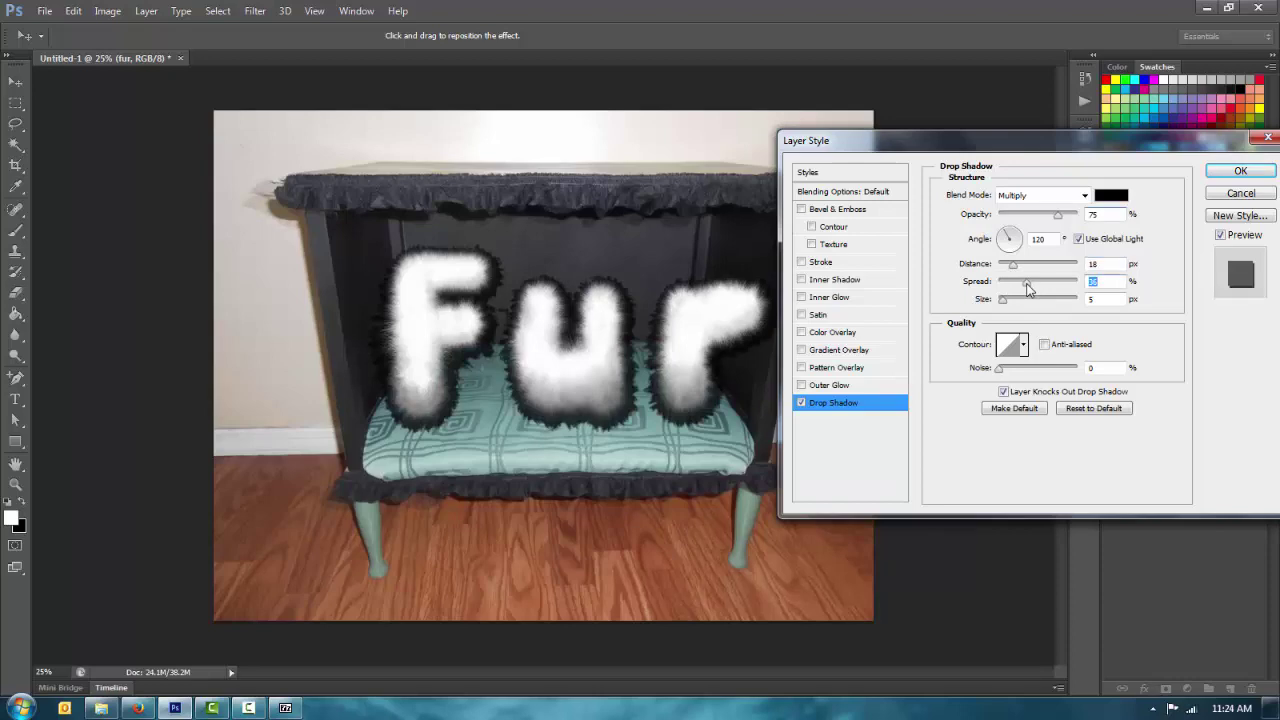
Try reducing the drop shadow's spread to 21% and setting its angle to 86°.
{"action": "key", "text": "ctrl+equal"}
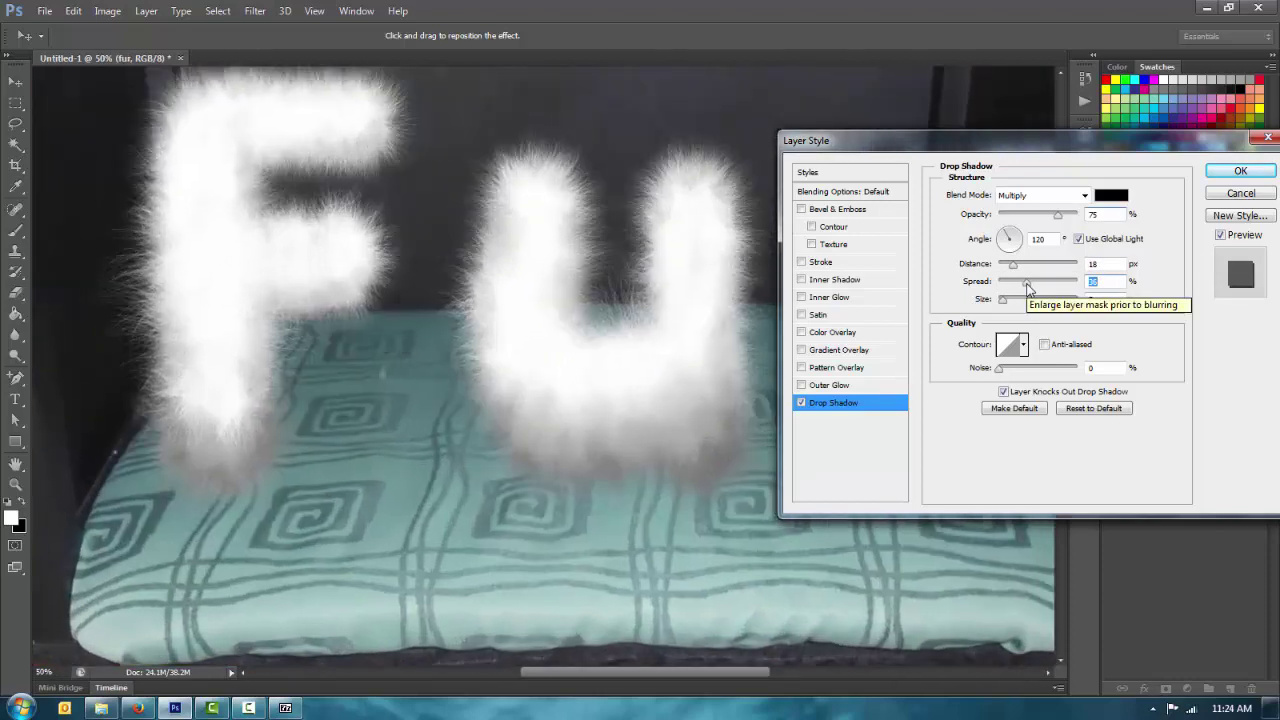
{"action": "key", "text": "ctrl+equal"}
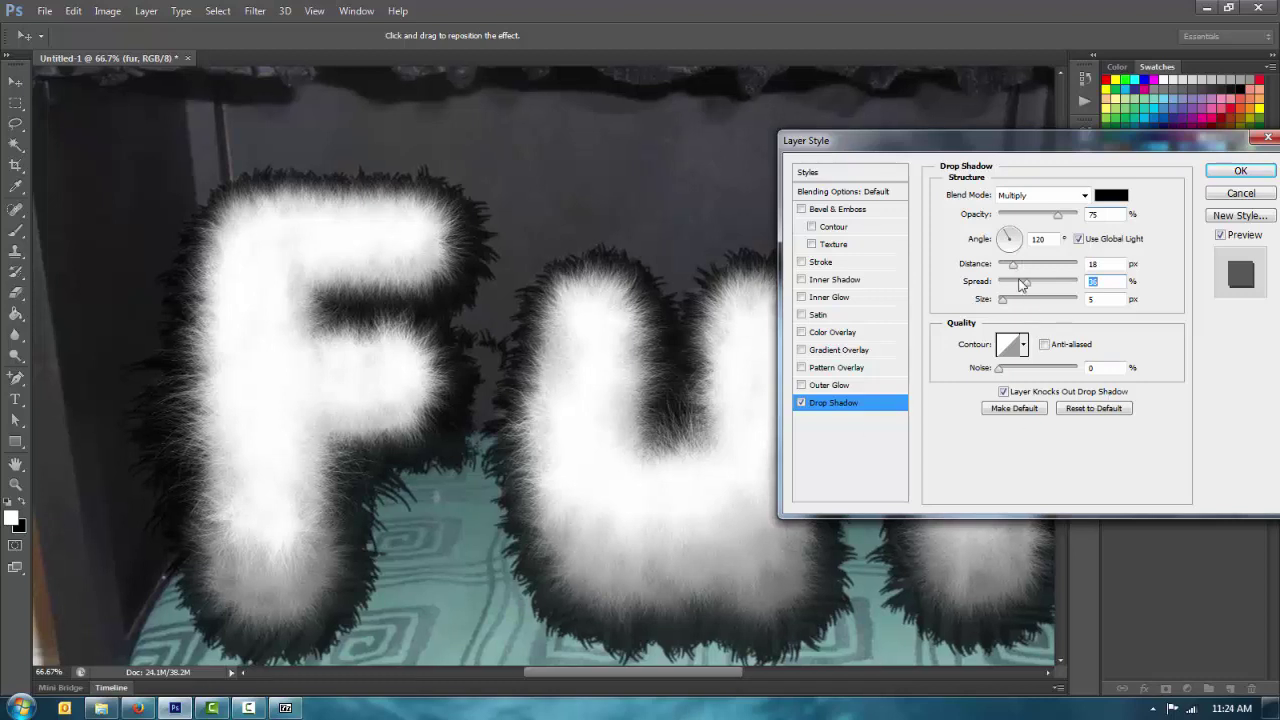
{"action": "left_click_drag", "start_coordinate": [1025, 282], "coordinate": [1010, 289]}
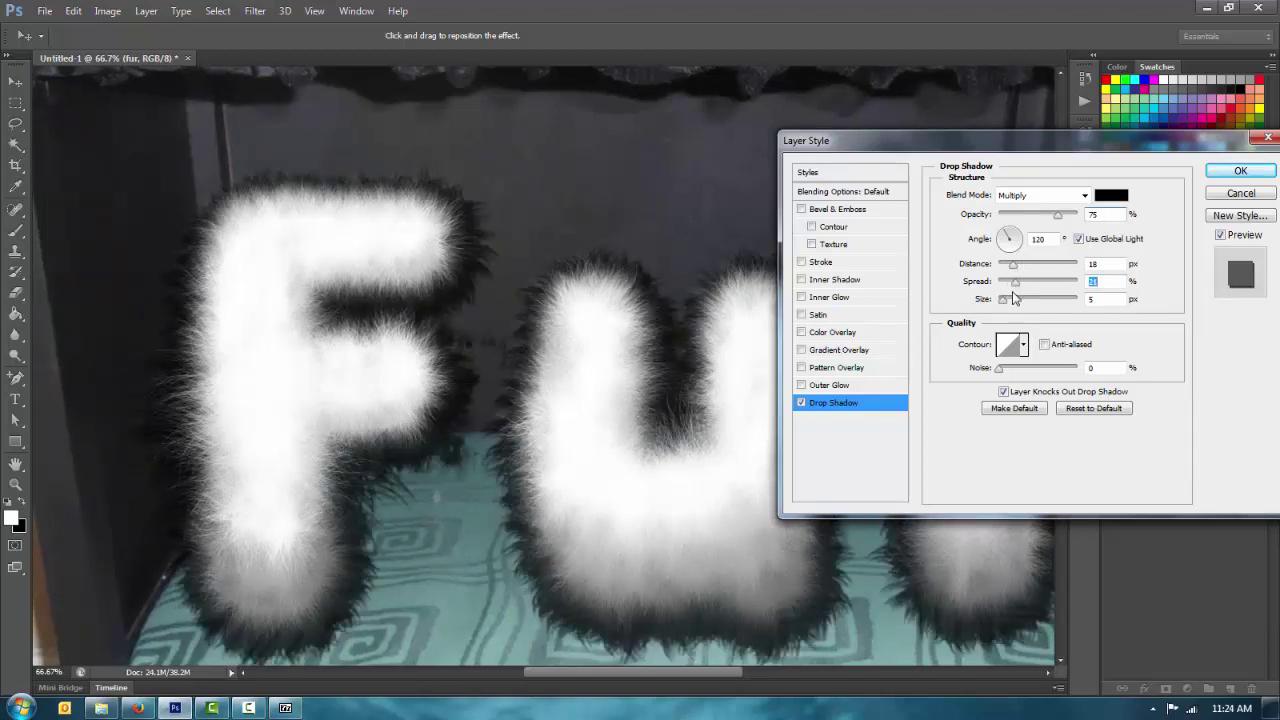
{"action": "left_click_drag", "start_coordinate": [1006, 237], "coordinate": [1013, 262]}
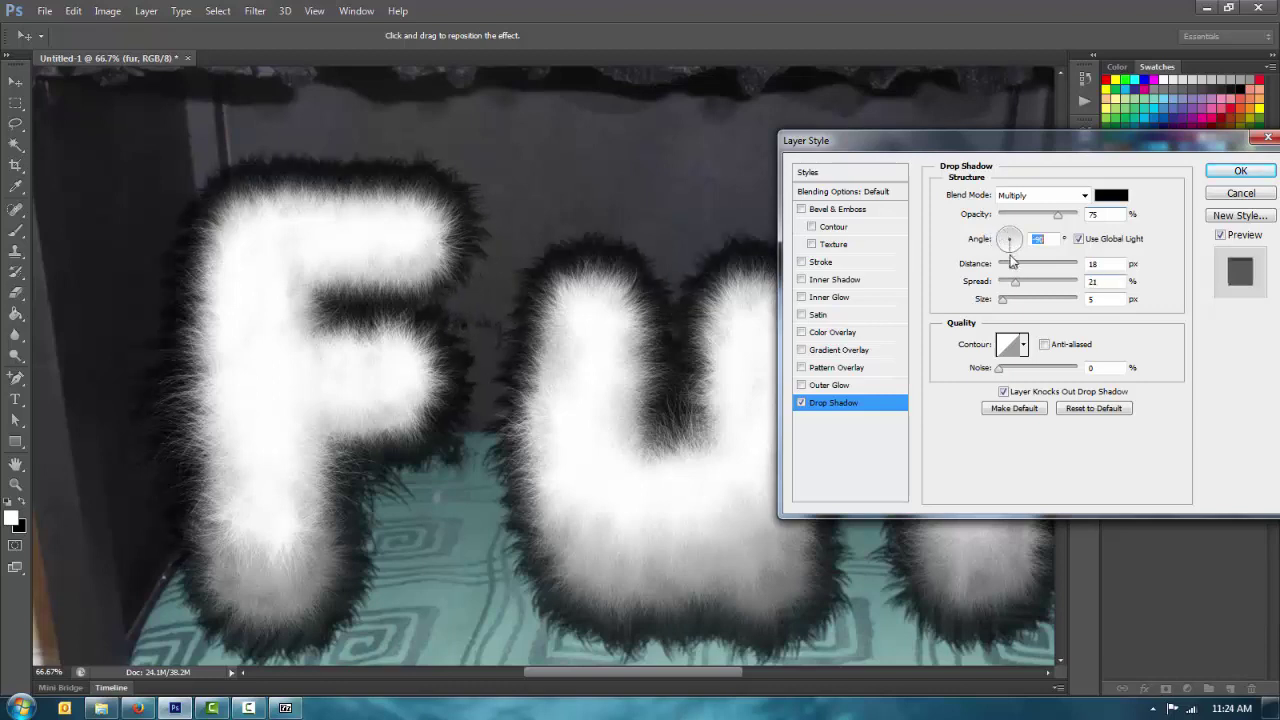
{"action": "left_click", "coordinate": [1012, 221]}
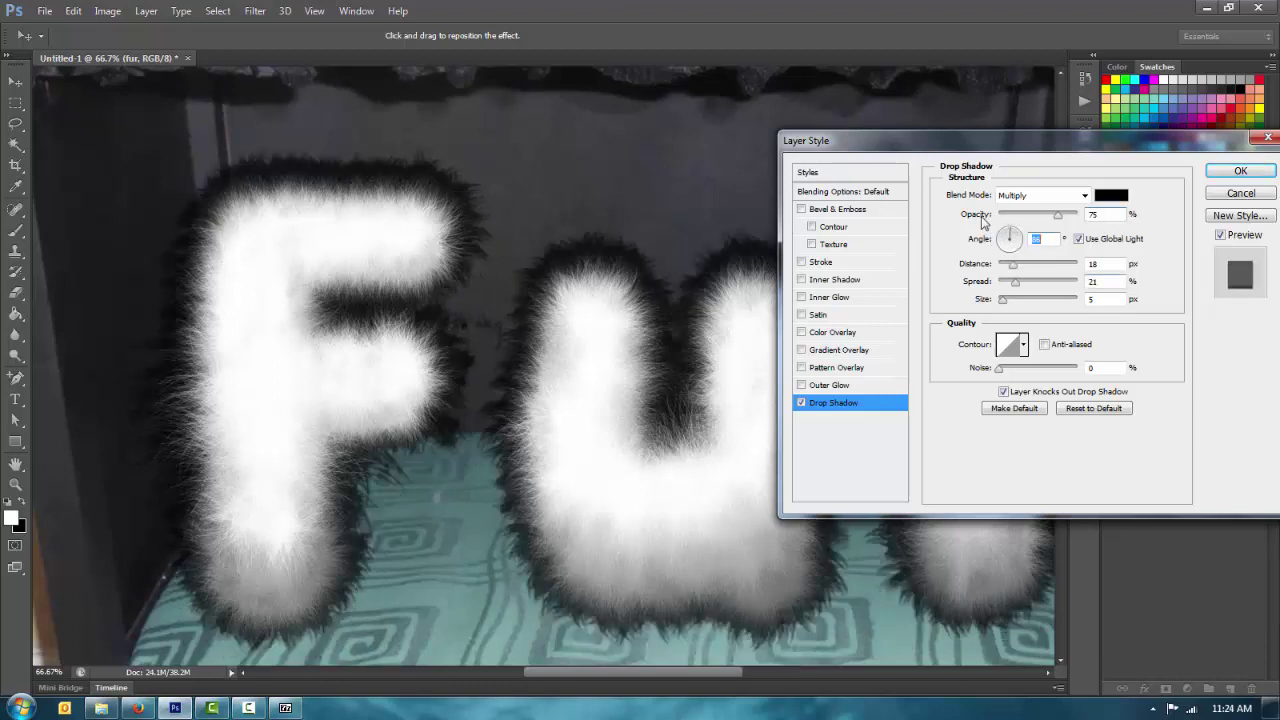
Try softening the drop shadow with a spread of 0% and a size of 76 px.
{"action": "scroll", "coordinate": [617, 372], "scroll_direction": "up", "scroll_amount": 1}
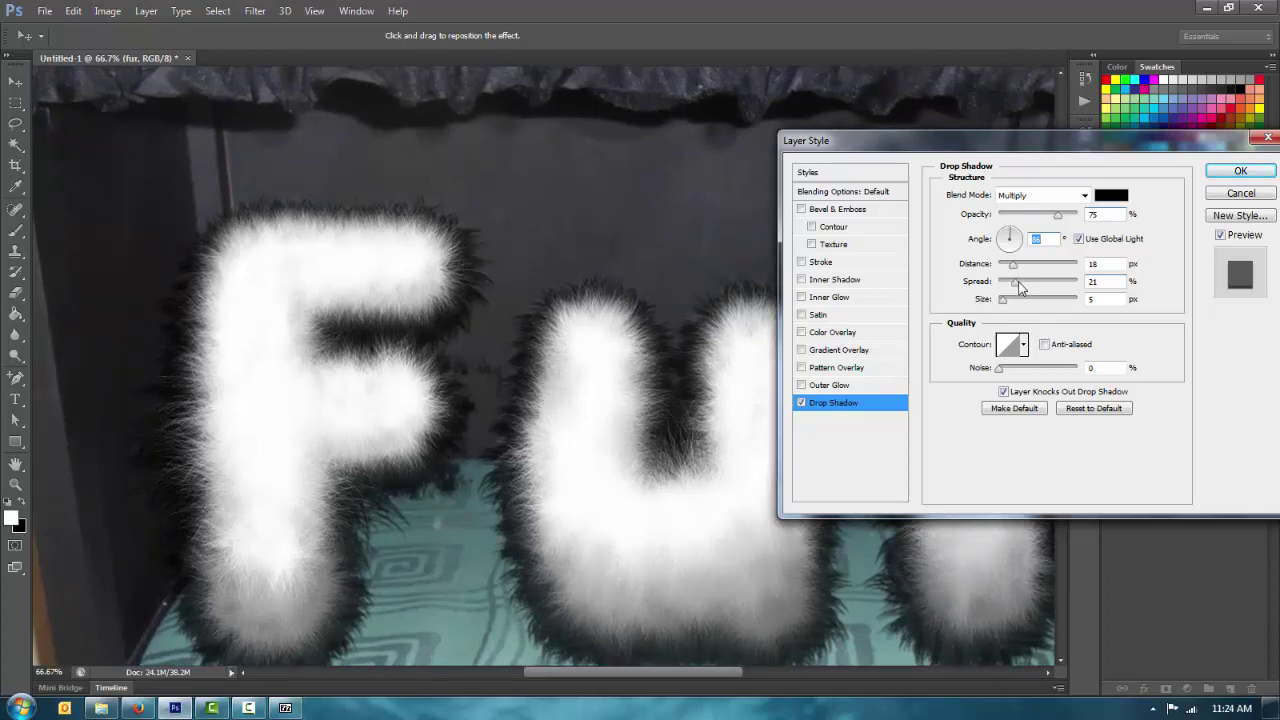
{"action": "left_click_drag", "start_coordinate": [1020, 287], "coordinate": [1011, 287]}
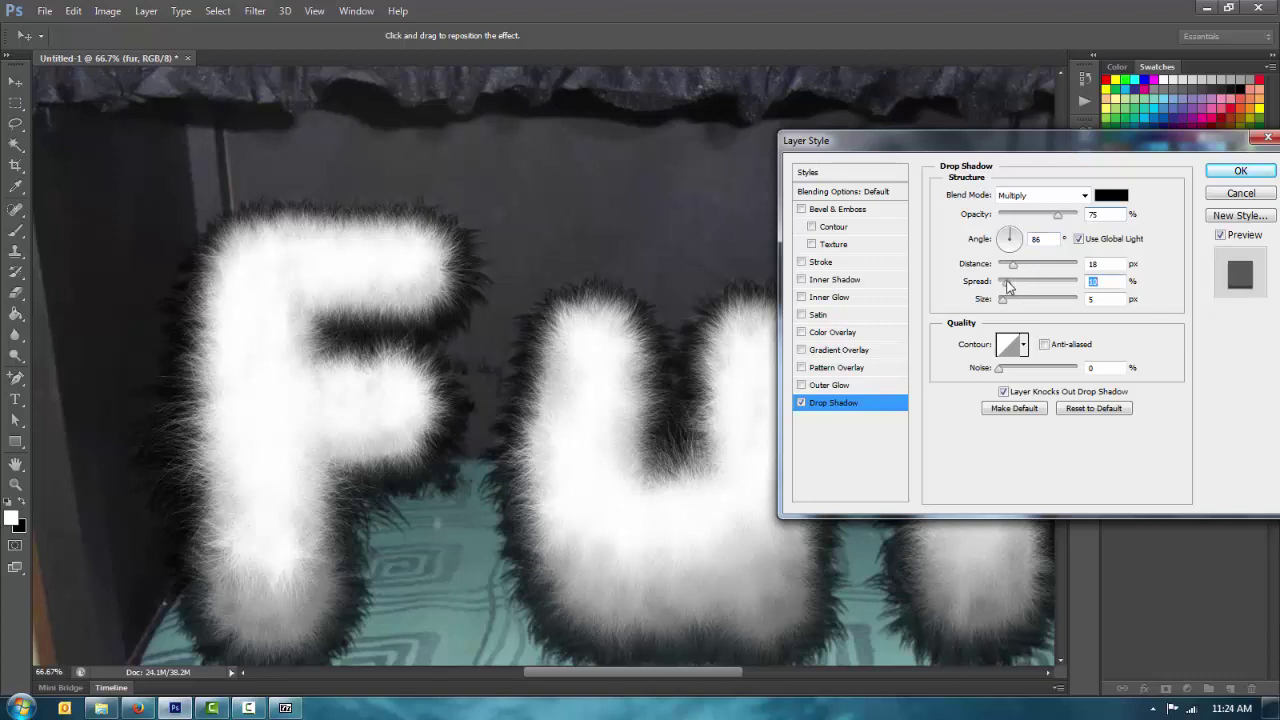
{"action": "left_click_drag", "start_coordinate": [1006, 287], "coordinate": [997, 287]}
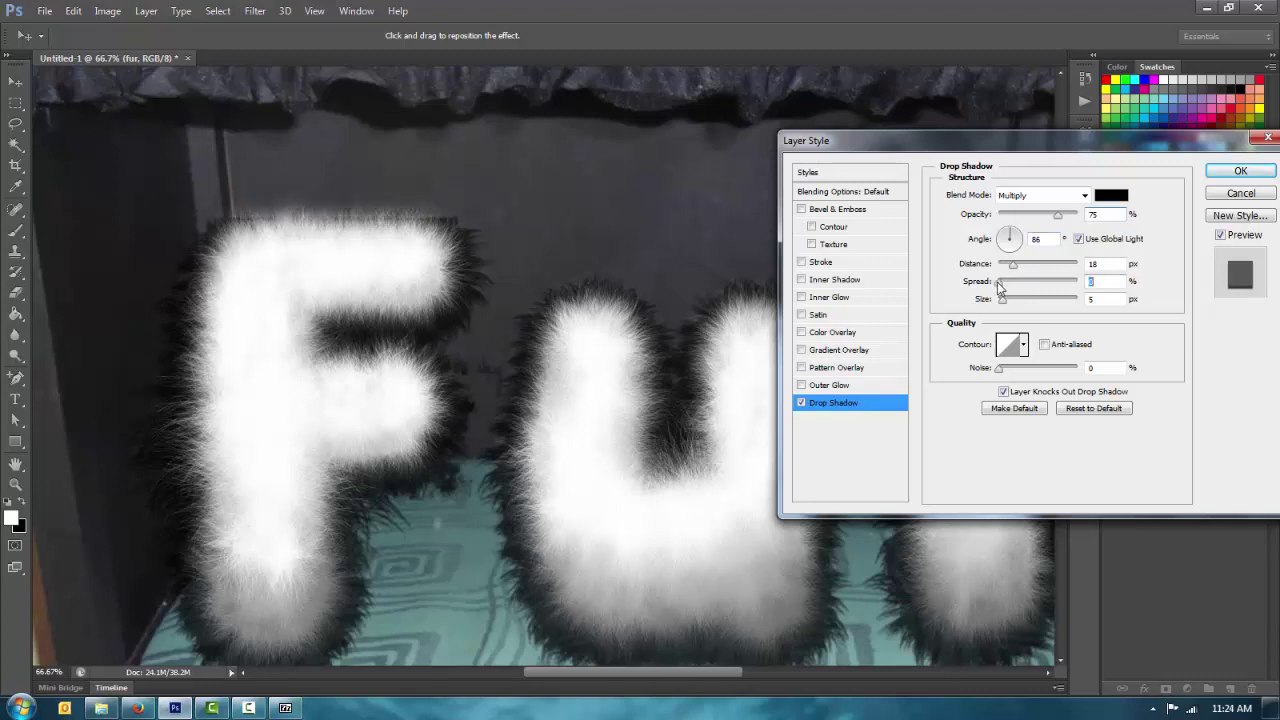
{"action": "scroll", "coordinate": [633, 323], "scroll_direction": "down", "scroll_amount": 1}
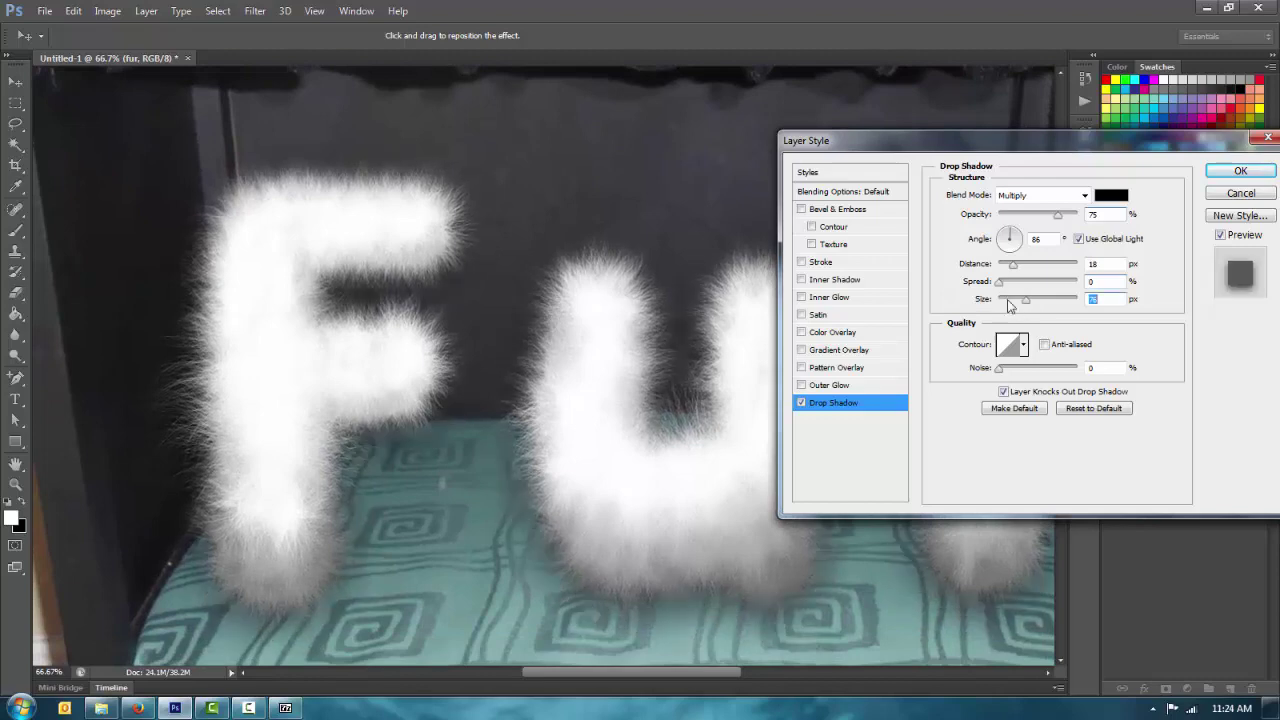
{"action": "left_click_drag", "start_coordinate": [574, 392], "coordinate": [543, 317]}
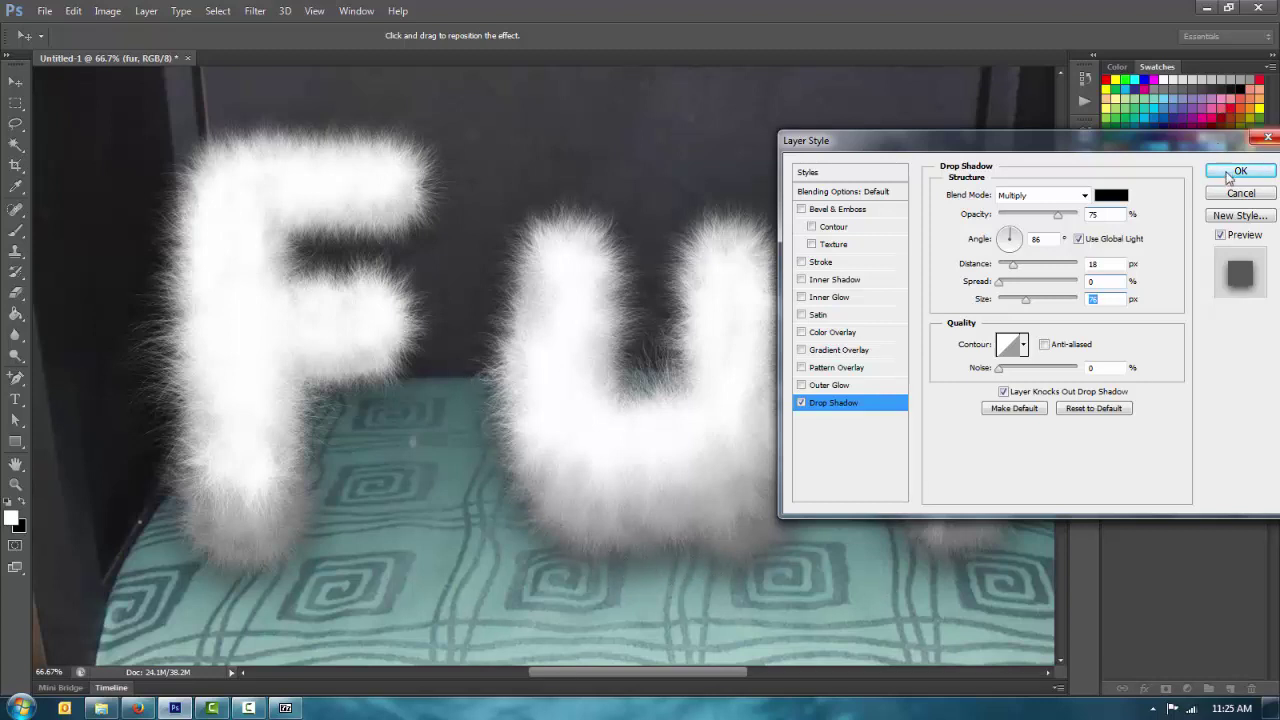
Compare the fur with and without the drop shadow, and apply the layer style with the shadow turned off.
{"action": "left_click", "coordinate": [801, 402]}
{"action": "left_click", "coordinate": [801, 402]}
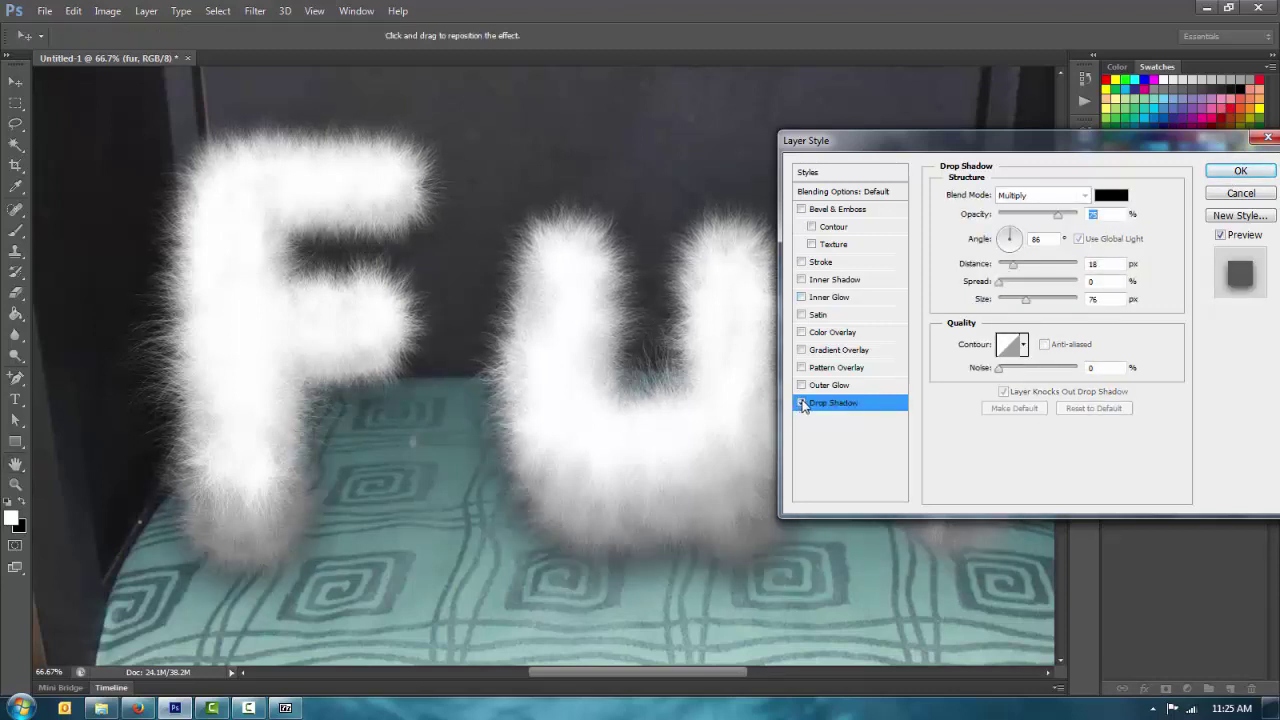
{"action": "left_click", "coordinate": [801, 402]}
{"action": "left_click", "coordinate": [1238, 172]}
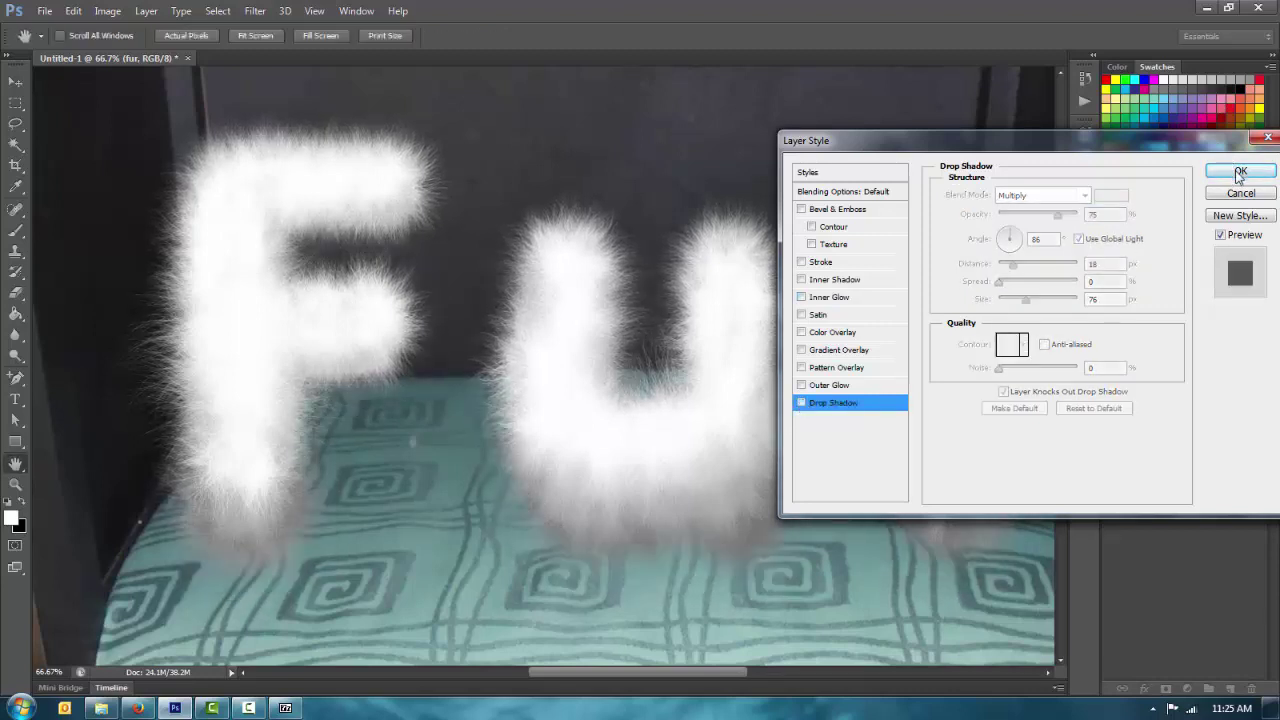
Select the pet bed photo layer and switch to the Burn tool.
{"action": "key", "text": "ctrl+minus"}
{"action": "key", "text": "ctrl+minus"}
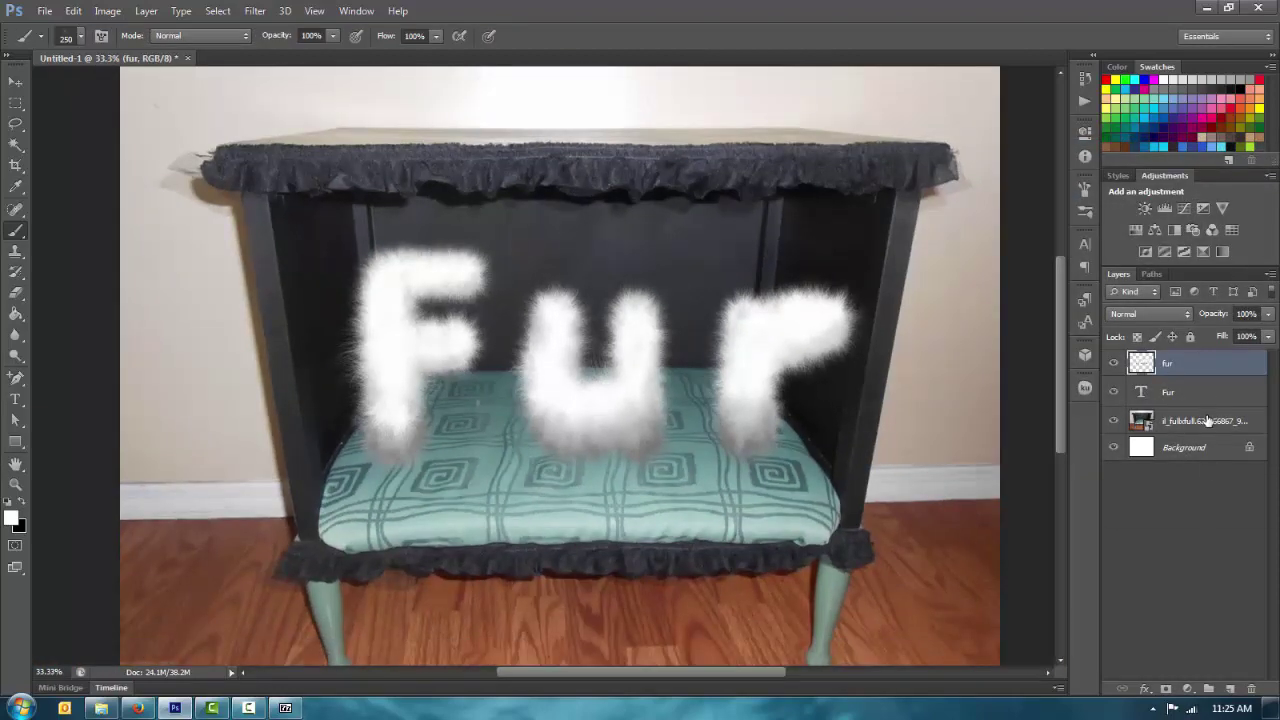
{"action": "right_click", "coordinate": [1207, 421]}
{"action": "left_click", "coordinate": [1228, 573]}
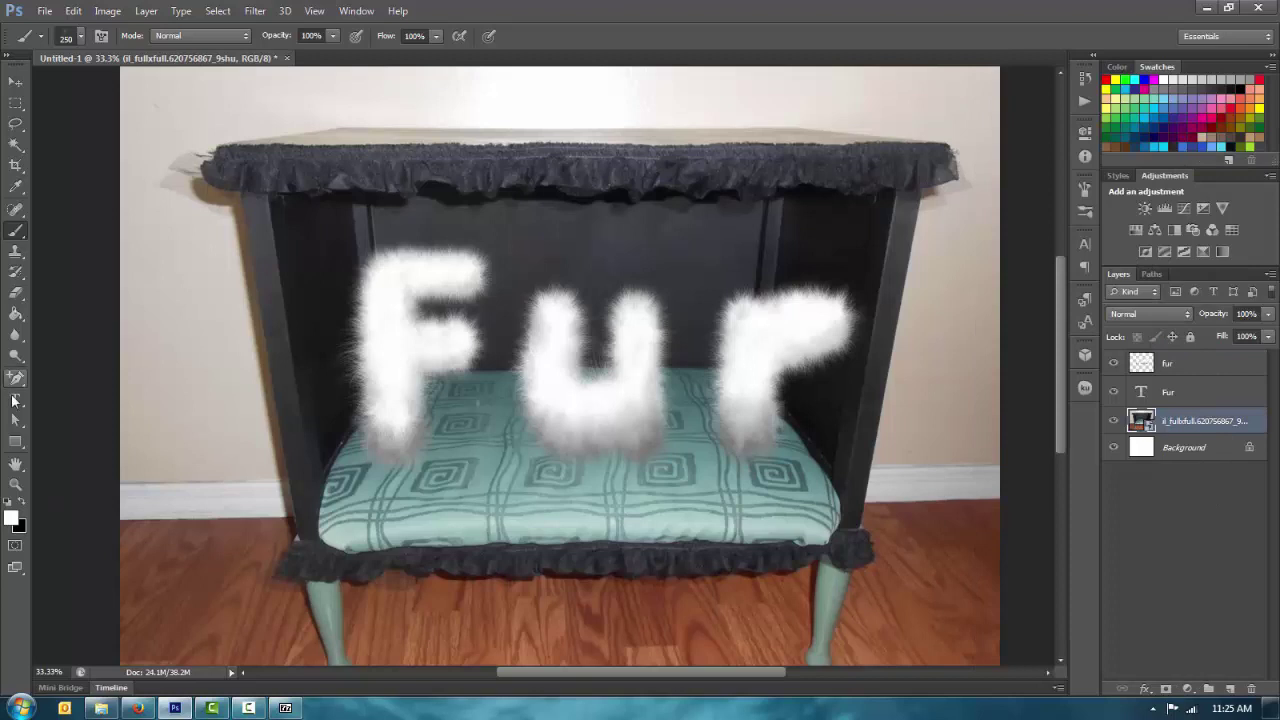
{"action": "left_click_drag", "start_coordinate": [15, 357], "coordinate": [78, 370]}
Duplicate the pet bed photo layer and rasterize the copy.
{"action": "right_click", "coordinate": [1213, 430]}
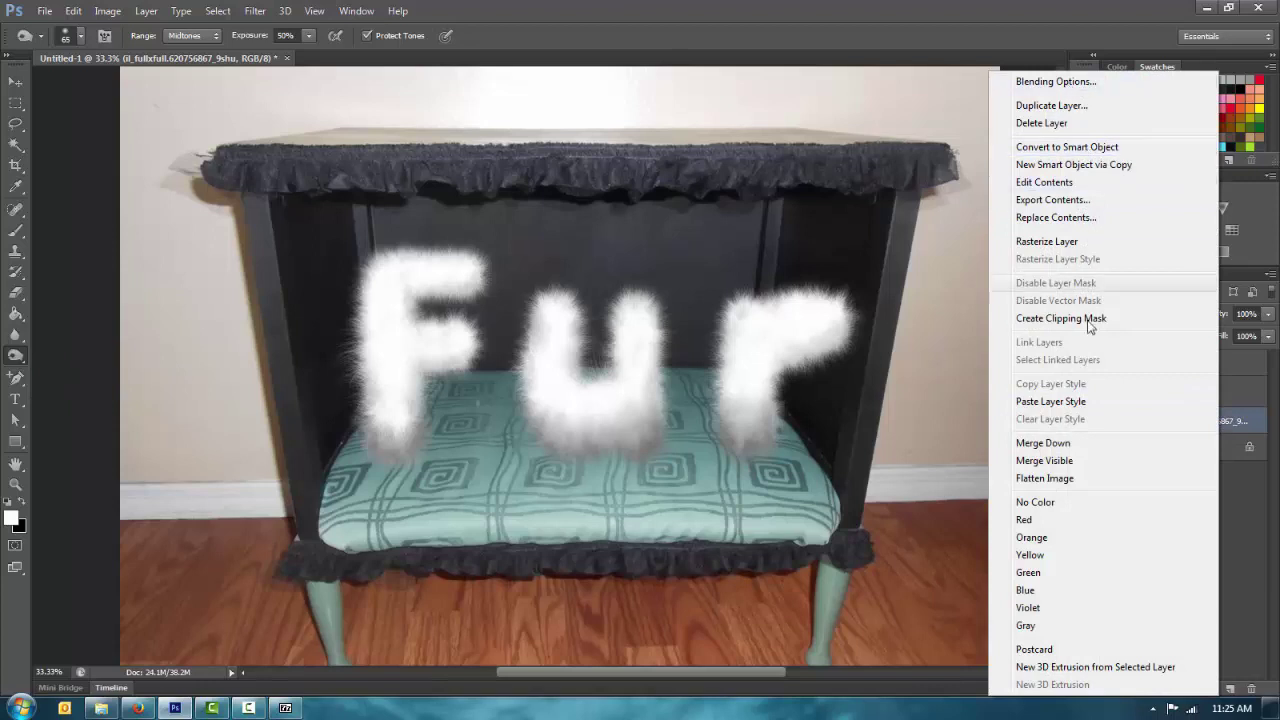
{"action": "left_click", "coordinate": [1046, 107]}
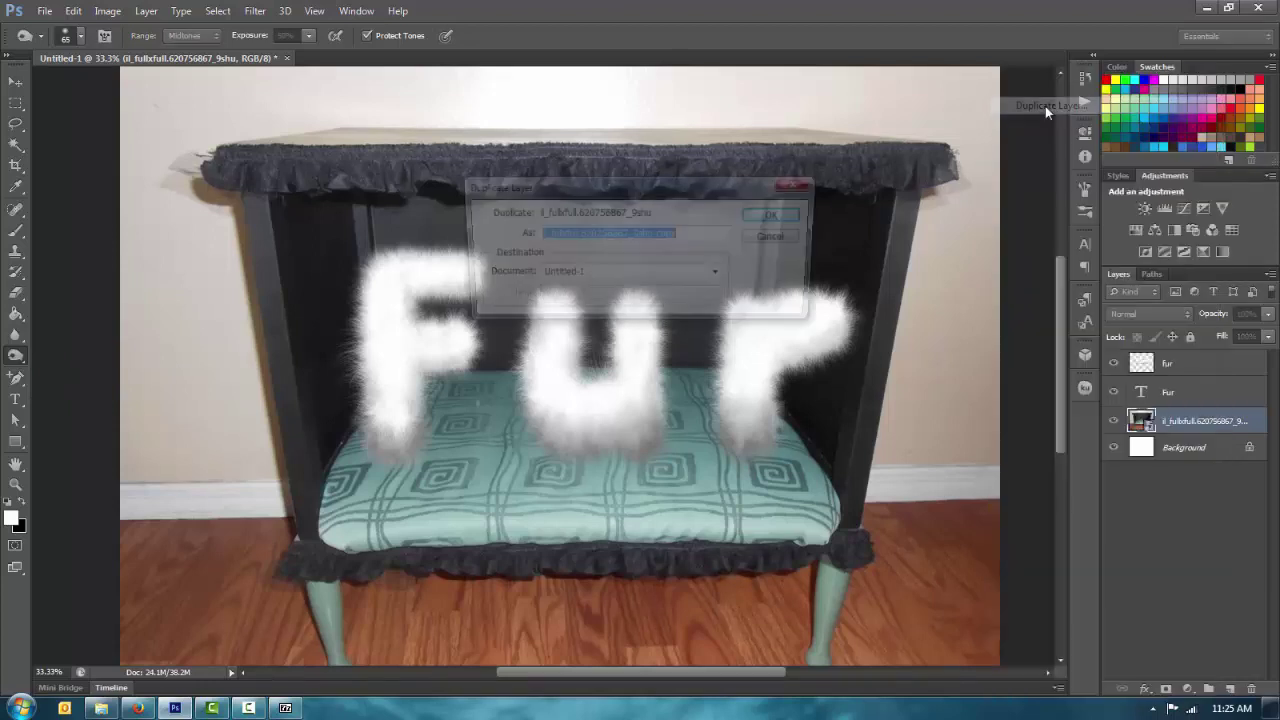
{"action": "key", "text": "Return"}
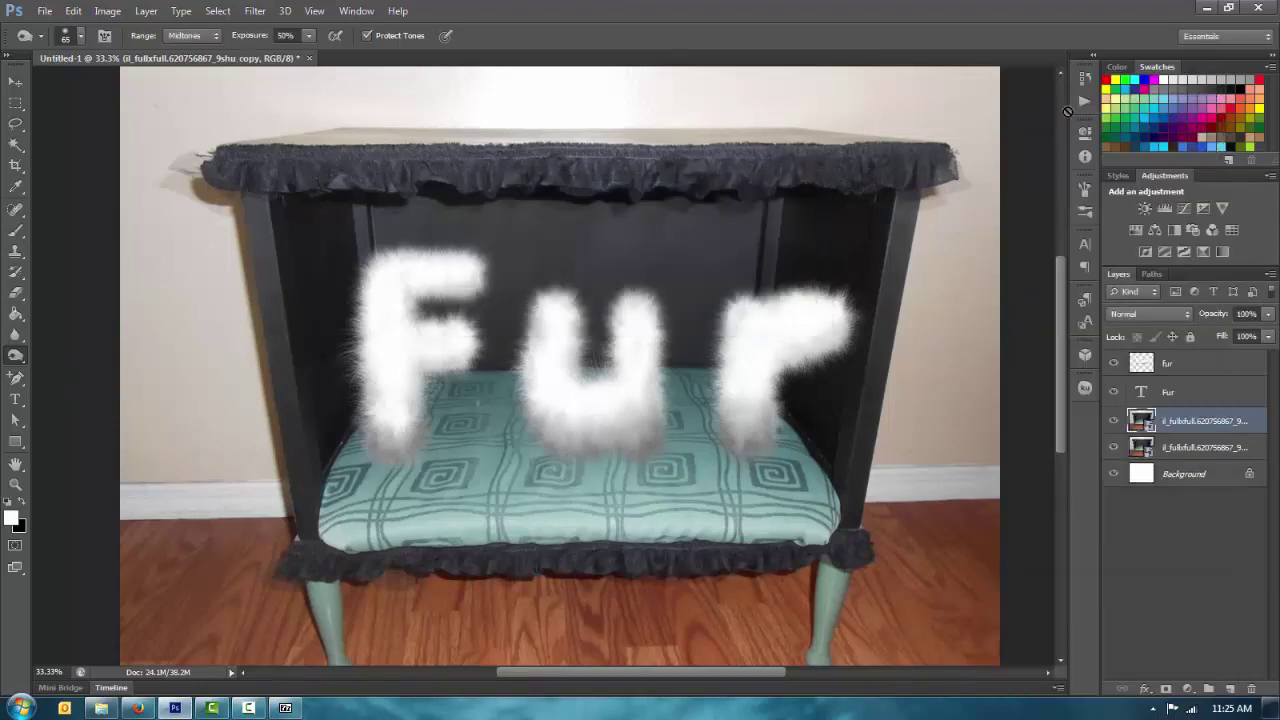
{"action": "right_click", "coordinate": [1208, 424]}
{"action": "left_click", "coordinate": [1040, 245]}
Enlarge the Burn brush to 150 px and darken the cushion at the base of the letter F.
{"action": "key", "text": "ctrl+plus"}
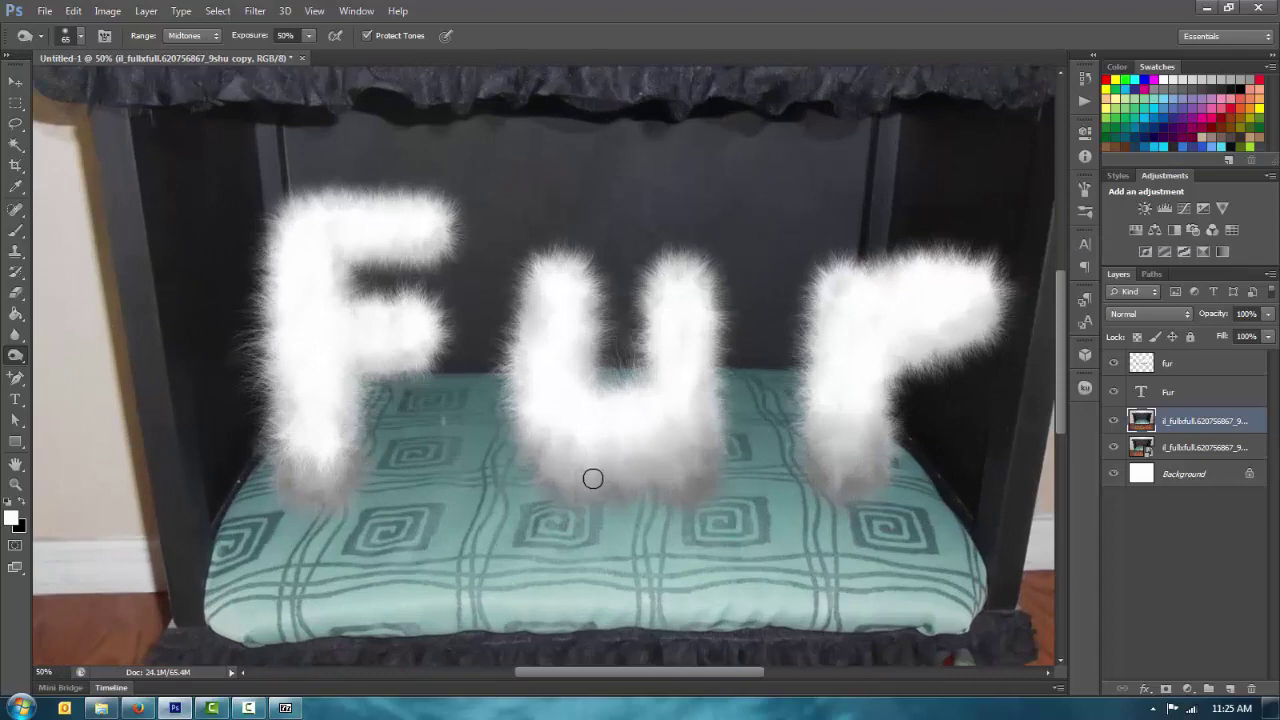
{"action": "key", "text": "bracketright"}
{"action": "key", "text": "bracketright"}
{"action": "key", "text": "bracketright"}
{"action": "key", "text": "bracketright"}
{"action": "key", "text": "bracketright"}
{"action": "left_click", "coordinate": [82, 38]}
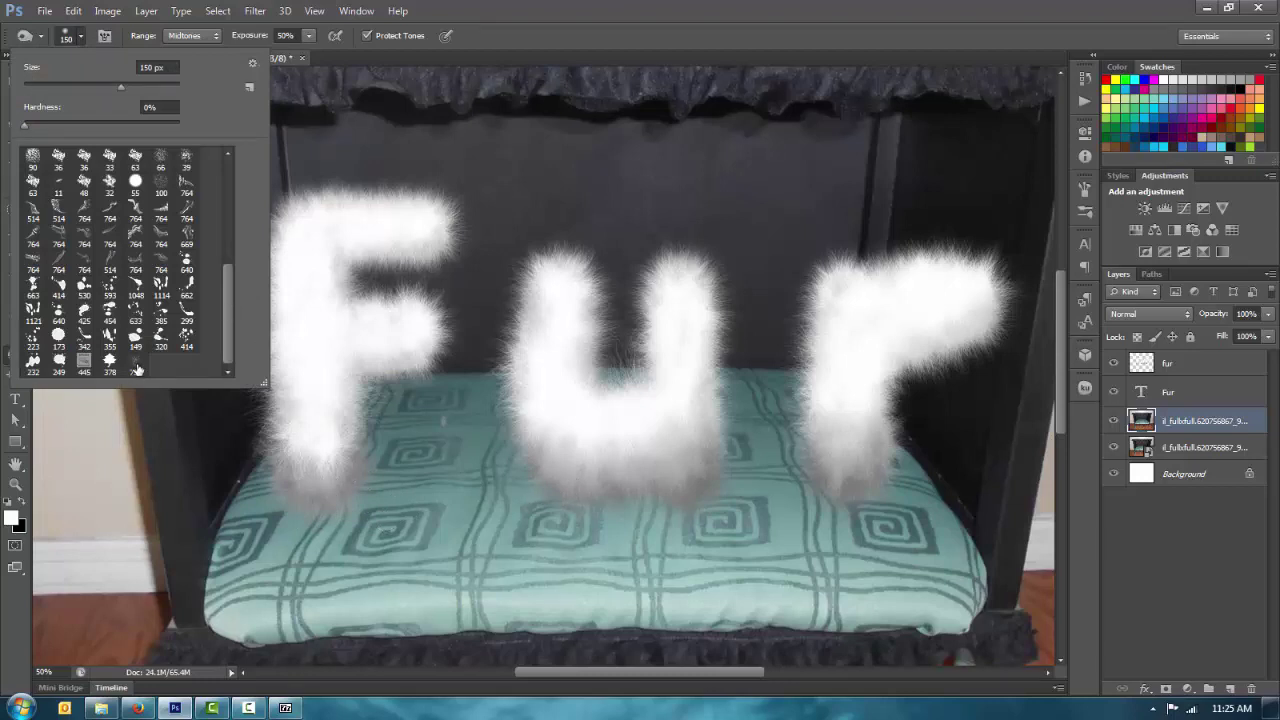
{"action": "left_click", "coordinate": [340, 495]}
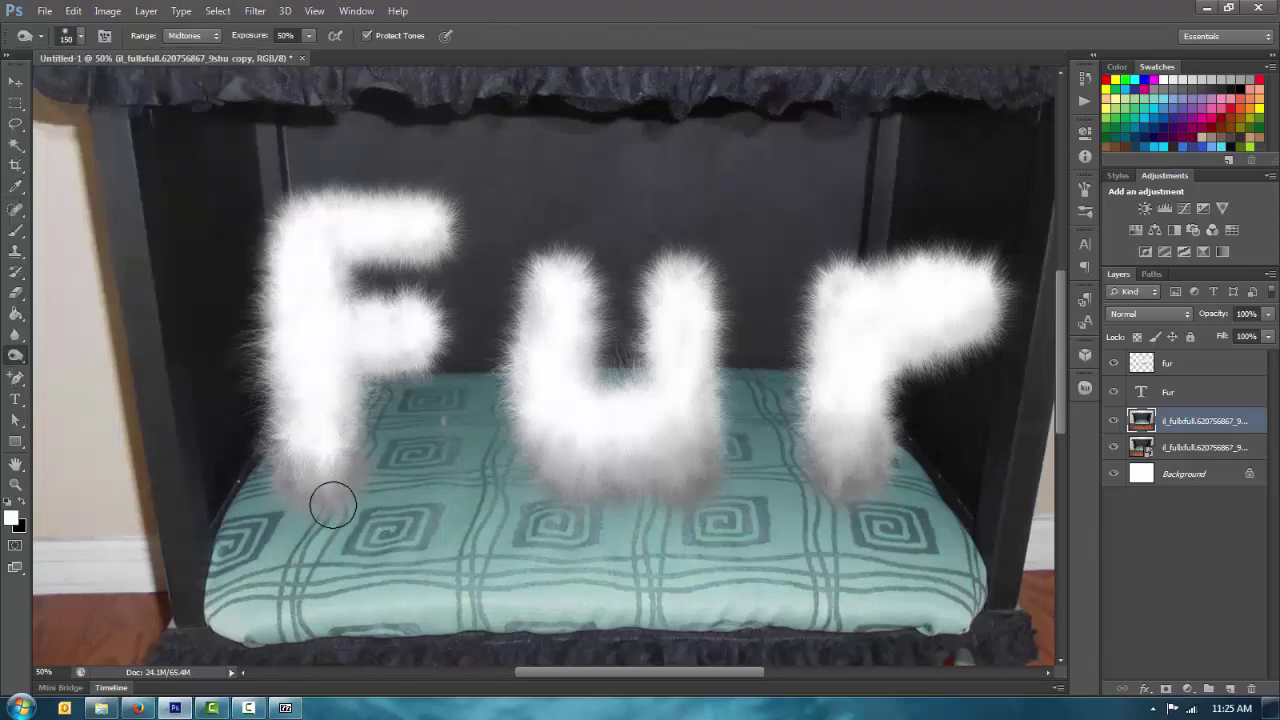
{"action": "mouse_move", "coordinate": [348, 510]}
{"action": "left_mouse_down"}
{"action": "mouse_move", "coordinate": [306, 499]}
{"action": "mouse_move", "coordinate": [320, 510]}
{"action": "mouse_move", "coordinate": [283, 482]}
{"action": "mouse_move", "coordinate": [341, 513]}
{"action": "mouse_move", "coordinate": [309, 506]}
{"action": "mouse_move", "coordinate": [356, 497]}
{"action": "left_mouse_up"}
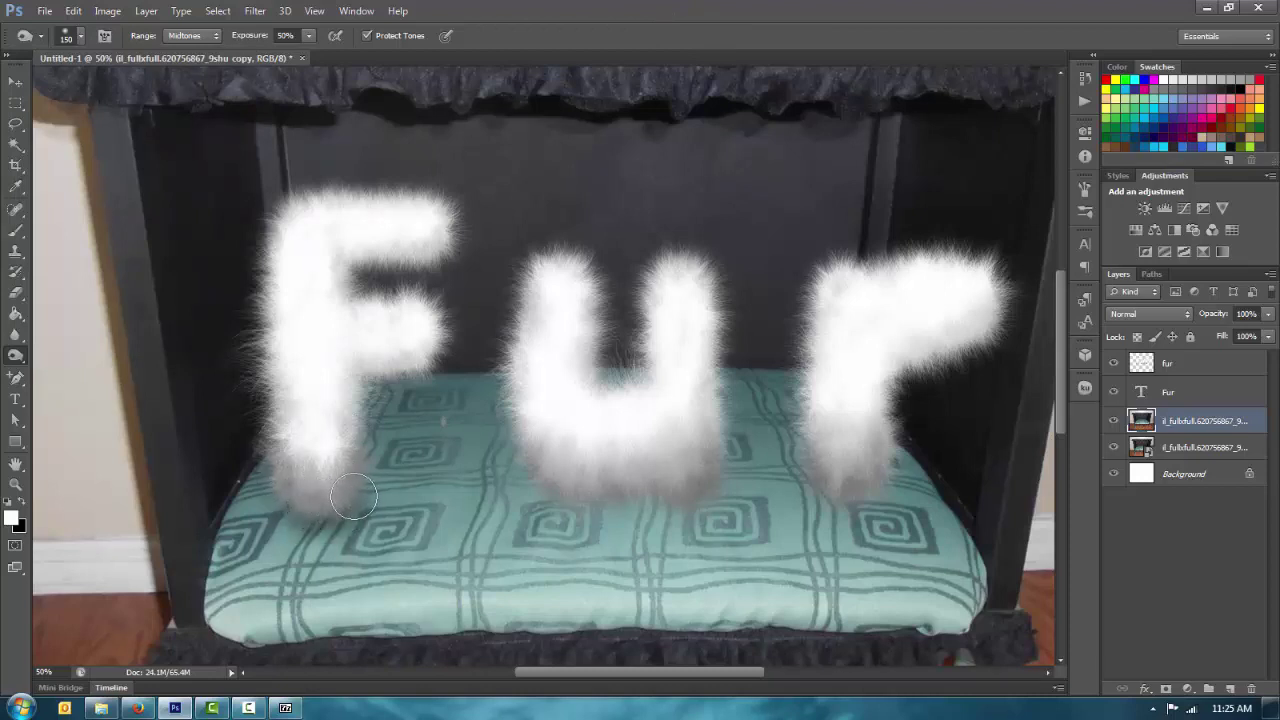
Reduce the Burn brush to 100 px and burn contact shadows into the cushion beneath the F, u and r.
{"action": "key", "text": "bracketleft"}
{"action": "key", "text": "bracketleft"}
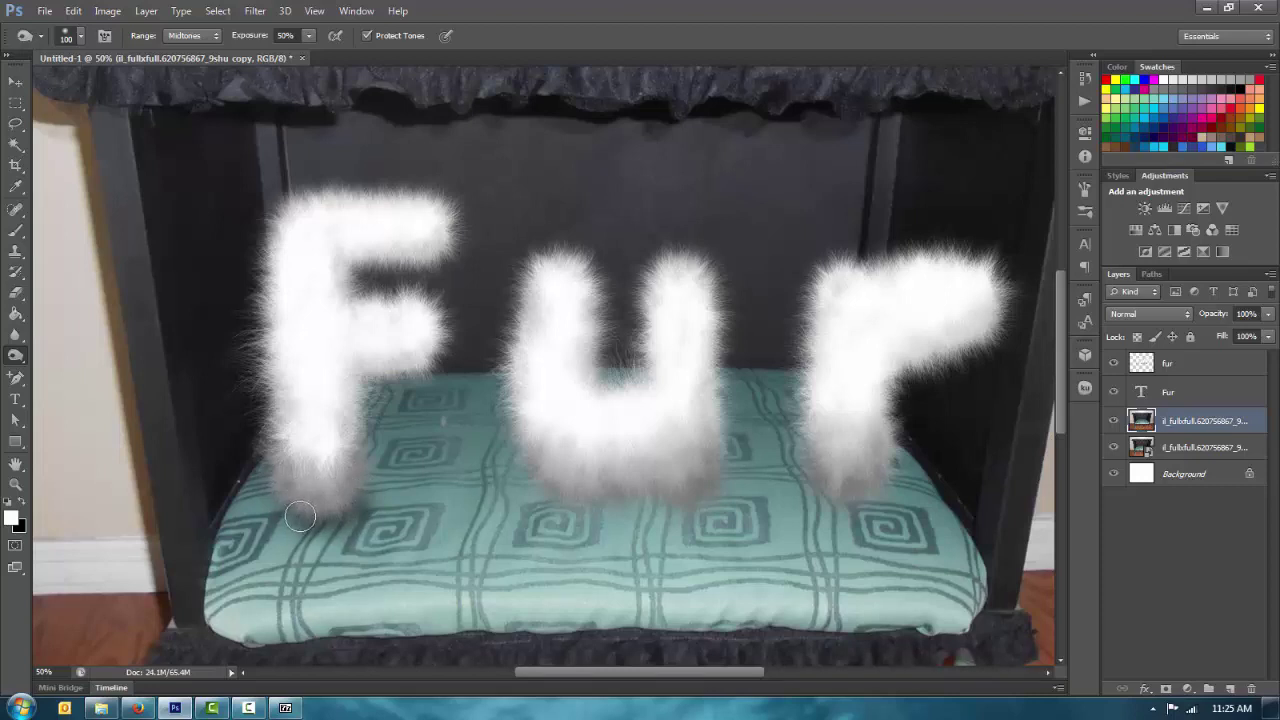
{"action": "mouse_move", "coordinate": [300, 516]}
{"action": "left_mouse_down"}
{"action": "mouse_move", "coordinate": [307, 521]}
{"action": "mouse_move", "coordinate": [361, 485]}
{"action": "left_mouse_up"}
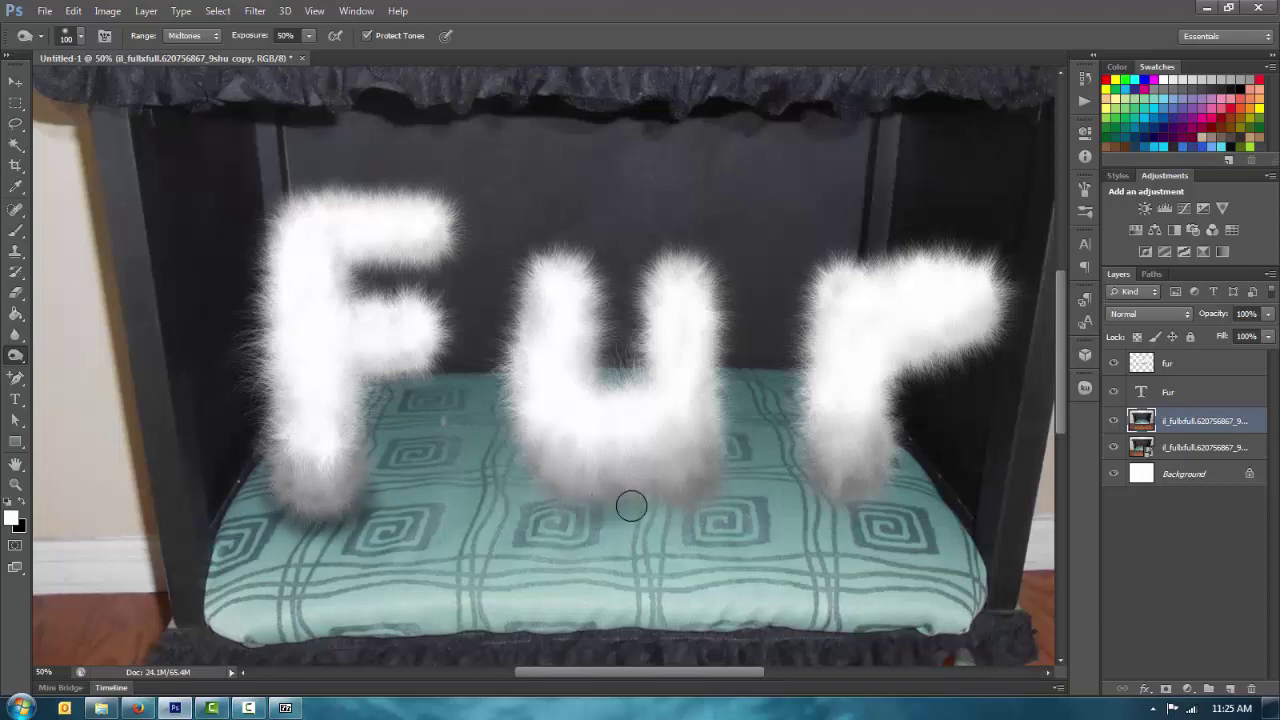
{"action": "mouse_move", "coordinate": [631, 506]}
{"action": "left_mouse_down"}
{"action": "mouse_move", "coordinate": [708, 502]}
{"action": "mouse_move", "coordinate": [662, 505]}
{"action": "mouse_move", "coordinate": [717, 482]}
{"action": "mouse_move", "coordinate": [712, 504]}
{"action": "mouse_move", "coordinate": [565, 506]}
{"action": "mouse_move", "coordinate": [536, 489]}
{"action": "mouse_move", "coordinate": [570, 514]}
{"action": "mouse_move", "coordinate": [579, 501]}
{"action": "mouse_move", "coordinate": [618, 504]}
{"action": "mouse_move", "coordinate": [535, 507]}
{"action": "mouse_move", "coordinate": [579, 505]}
{"action": "mouse_move", "coordinate": [514, 458]}
{"action": "mouse_move", "coordinate": [624, 505]}
{"action": "mouse_move", "coordinate": [542, 489]}
{"action": "mouse_move", "coordinate": [601, 509]}
{"action": "mouse_move", "coordinate": [578, 506]}
{"action": "mouse_move", "coordinate": [680, 508]}
{"action": "mouse_move", "coordinate": [700, 489]}
{"action": "mouse_move", "coordinate": [578, 495]}
{"action": "mouse_move", "coordinate": [634, 504]}
{"action": "mouse_move", "coordinate": [672, 496]}
{"action": "mouse_move", "coordinate": [526, 489]}
{"action": "mouse_move", "coordinate": [626, 513]}
{"action": "mouse_move", "coordinate": [697, 505]}
{"action": "mouse_move", "coordinate": [716, 490]}
{"action": "mouse_move", "coordinate": [705, 469]}
{"action": "mouse_move", "coordinate": [705, 499]}
{"action": "mouse_move", "coordinate": [657, 511]}
{"action": "mouse_move", "coordinate": [719, 487]}
{"action": "mouse_move", "coordinate": [568, 513]}
{"action": "mouse_move", "coordinate": [527, 488]}
{"action": "mouse_move", "coordinate": [570, 515]}
{"action": "mouse_move", "coordinate": [647, 496]}
{"action": "mouse_move", "coordinate": [670, 464]}
{"action": "mouse_move", "coordinate": [733, 502]}
{"action": "left_mouse_up"}
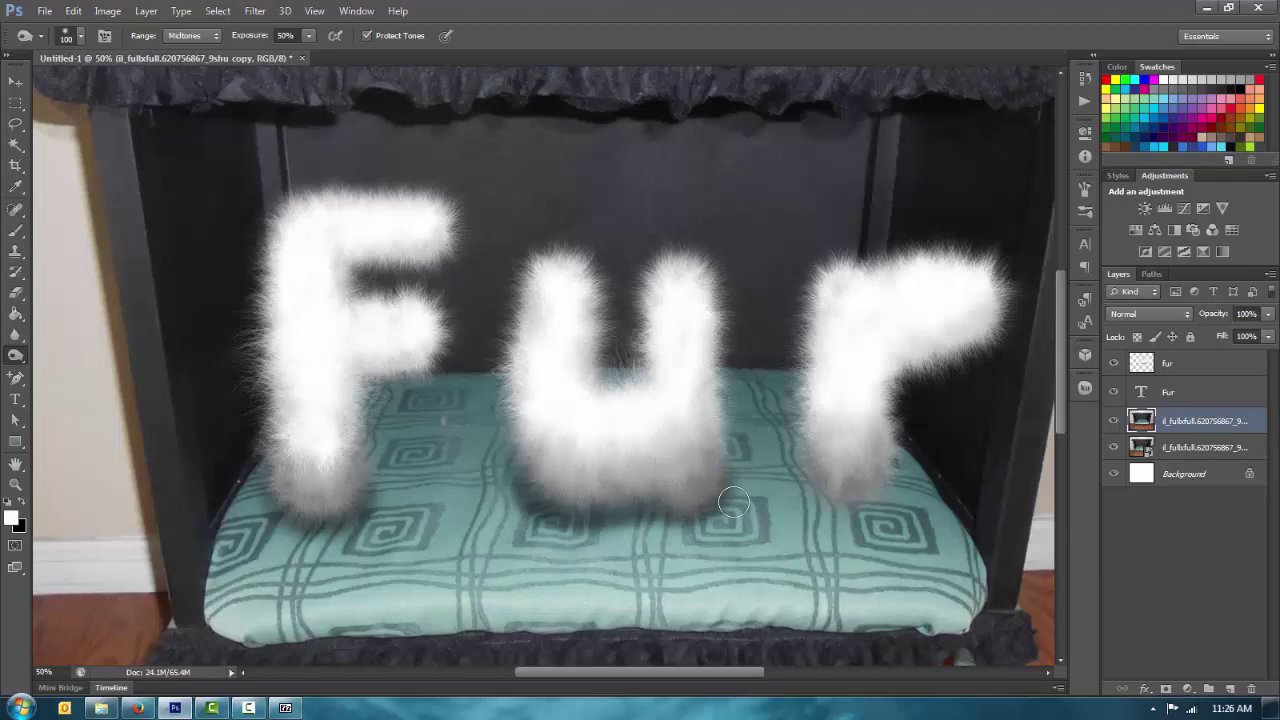
{"action": "mouse_move", "coordinate": [844, 508]}
{"action": "left_mouse_down"}
{"action": "mouse_move", "coordinate": [881, 486]}
{"action": "mouse_move", "coordinate": [829, 493]}
{"action": "mouse_move", "coordinate": [815, 473]}
{"action": "mouse_move", "coordinate": [813, 498]}
{"action": "mouse_move", "coordinate": [856, 514]}
{"action": "mouse_move", "coordinate": [868, 482]}
{"action": "mouse_move", "coordinate": [879, 497]}
{"action": "mouse_move", "coordinate": [882, 487]}
{"action": "mouse_move", "coordinate": [837, 499]}
{"action": "mouse_move", "coordinate": [890, 491]}
{"action": "mouse_move", "coordinate": [818, 507]}
{"action": "mouse_move", "coordinate": [885, 490]}
{"action": "mouse_move", "coordinate": [819, 485]}
{"action": "mouse_move", "coordinate": [837, 494]}
{"action": "mouse_move", "coordinate": [877, 470]}
{"action": "mouse_move", "coordinate": [832, 498]}
{"action": "mouse_move", "coordinate": [817, 484]}
{"action": "mouse_move", "coordinate": [852, 509]}
{"action": "mouse_move", "coordinate": [828, 475]}
{"action": "mouse_move", "coordinate": [826, 489]}
{"action": "mouse_move", "coordinate": [871, 513]}
{"action": "mouse_move", "coordinate": [893, 487]}
{"action": "mouse_move", "coordinate": [820, 491]}
{"action": "mouse_move", "coordinate": [856, 464]}
{"action": "mouse_move", "coordinate": [857, 477]}
{"action": "mouse_move", "coordinate": [820, 491]}
{"action": "mouse_move", "coordinate": [807, 478]}
{"action": "mouse_move", "coordinate": [850, 502]}
{"action": "mouse_move", "coordinate": [858, 480]}
{"action": "mouse_move", "coordinate": [620, 510]}
{"action": "mouse_move", "coordinate": [703, 491]}
{"action": "mouse_move", "coordinate": [657, 504]}
{"action": "mouse_move", "coordinate": [708, 504]}
{"action": "mouse_move", "coordinate": [718, 481]}
{"action": "mouse_move", "coordinate": [662, 515]}
{"action": "mouse_move", "coordinate": [568, 506]}
{"action": "mouse_move", "coordinate": [530, 477]}
{"action": "left_mouse_up"}
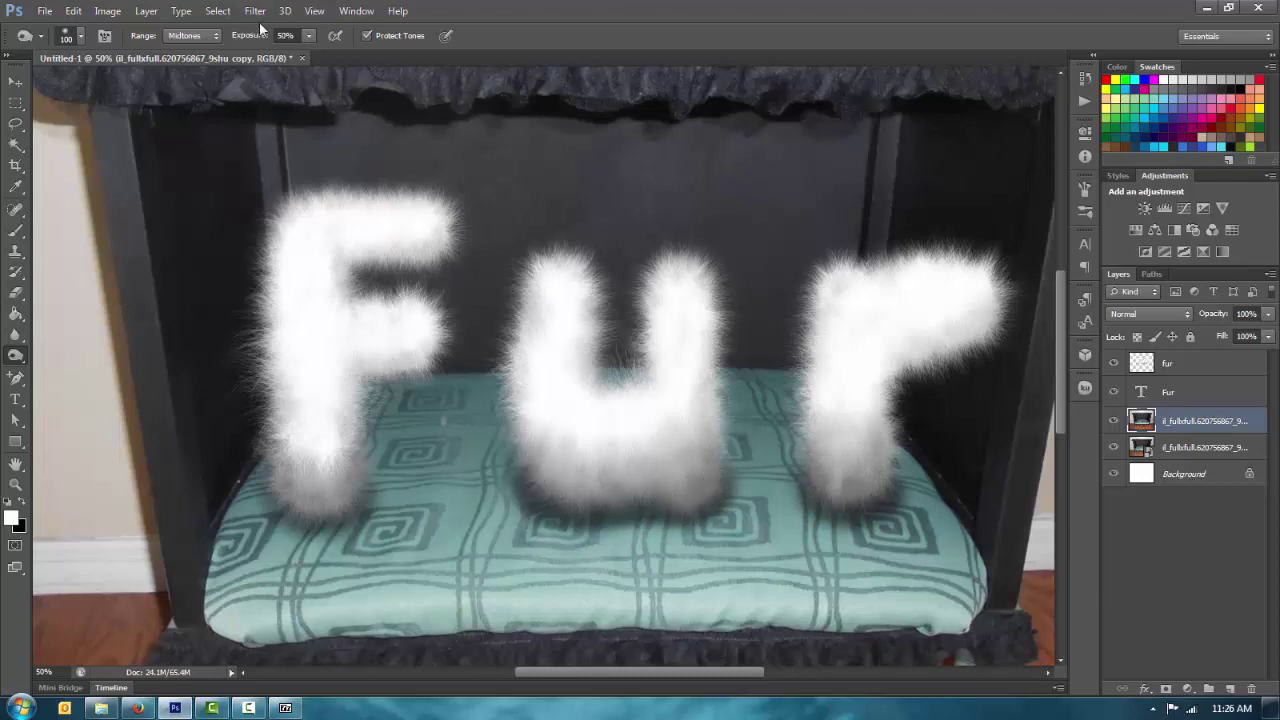
Lower the Burn exposure to 26% and the brush size to 60 px to blend the cushion shadows around the letters.
{"action": "left_click_drag", "start_coordinate": [254, 38], "coordinate": [230, 38]}
{"action": "key", "text": "bracketleft"}
{"action": "key", "text": "bracketleft"}
{"action": "key", "text": "bracketleft"}
{"action": "key", "text": "bracketleft"}
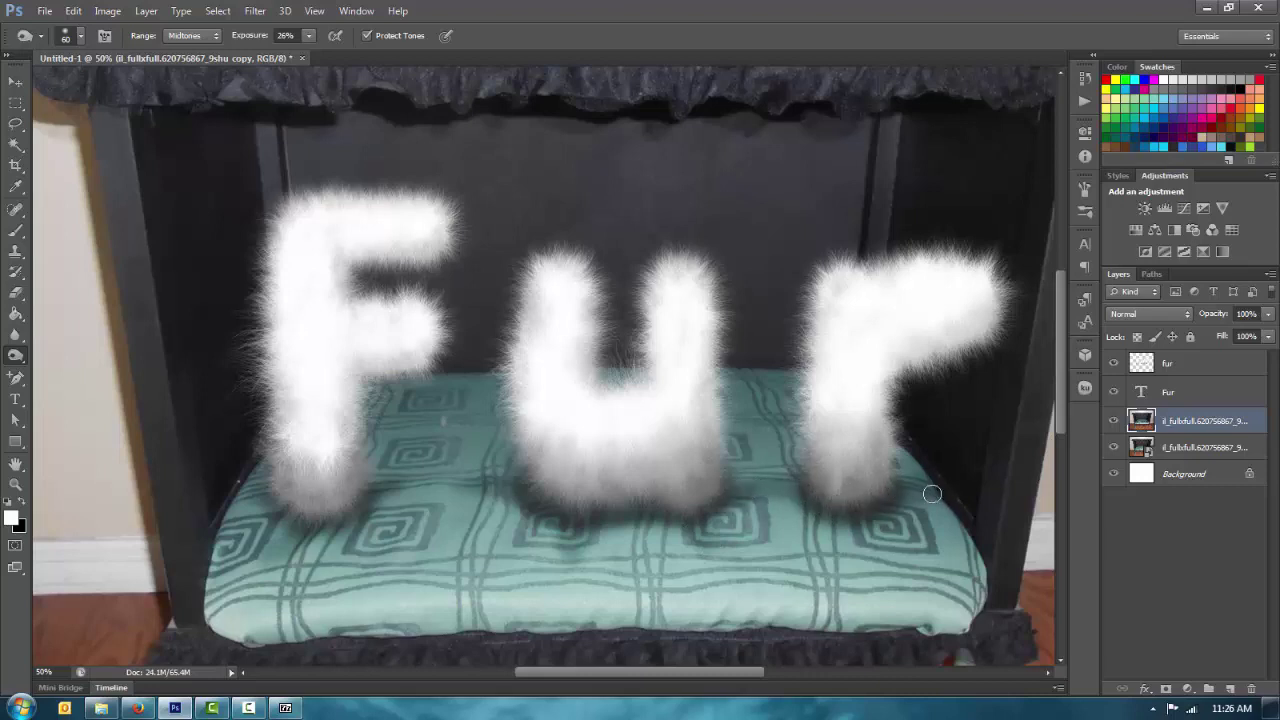
Select the fur layer and move the lettering slightly down onto the cushion shadows.
{"action": "left_click", "coordinate": [1190, 371]}
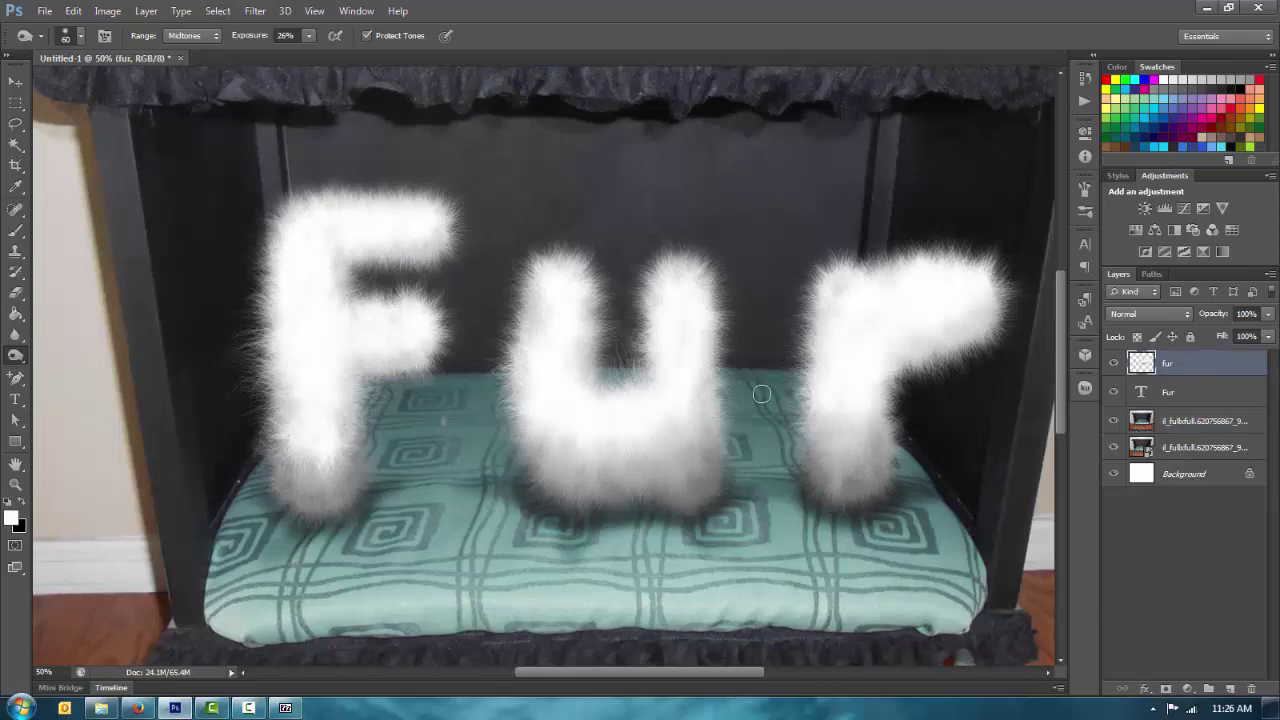
{"action": "key", "text": "v"}
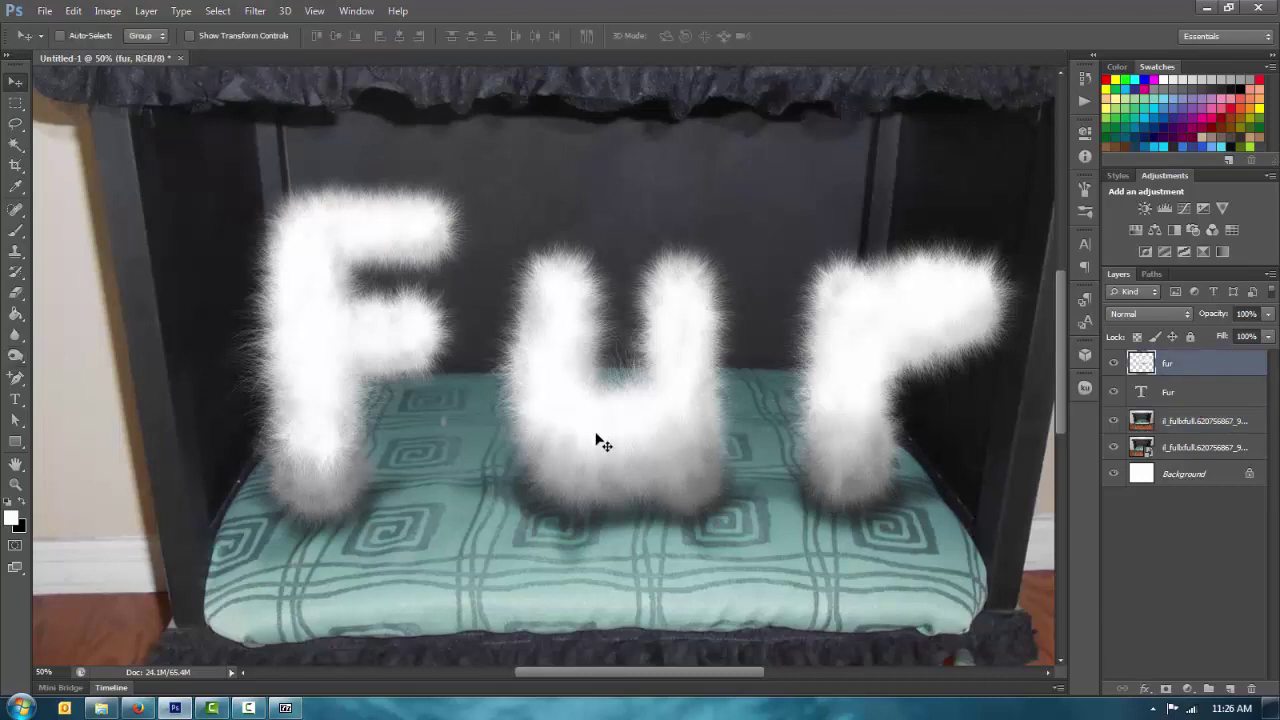
{"action": "left_click_drag", "start_coordinate": [600, 442], "coordinate": [594, 443]}
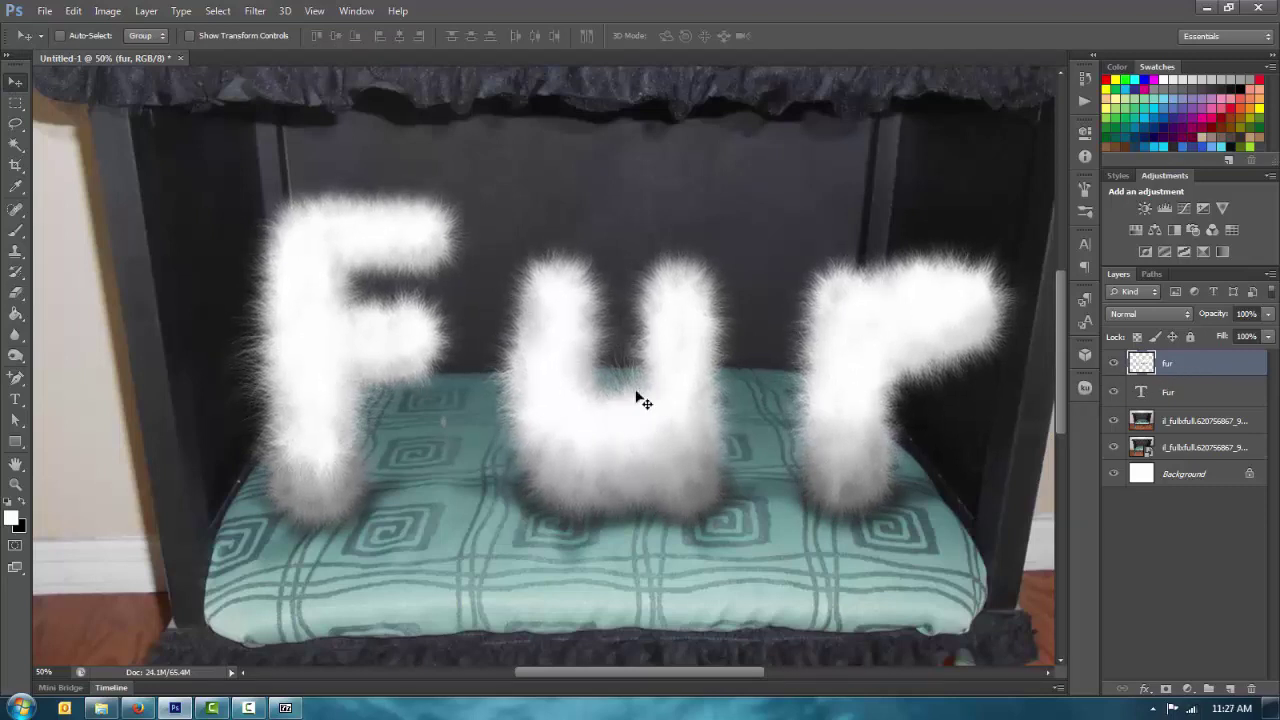
Burn the inner and lower edges of the fur letters with a 90 px brush at 26% exposure.
{"action": "key", "text": "b"}
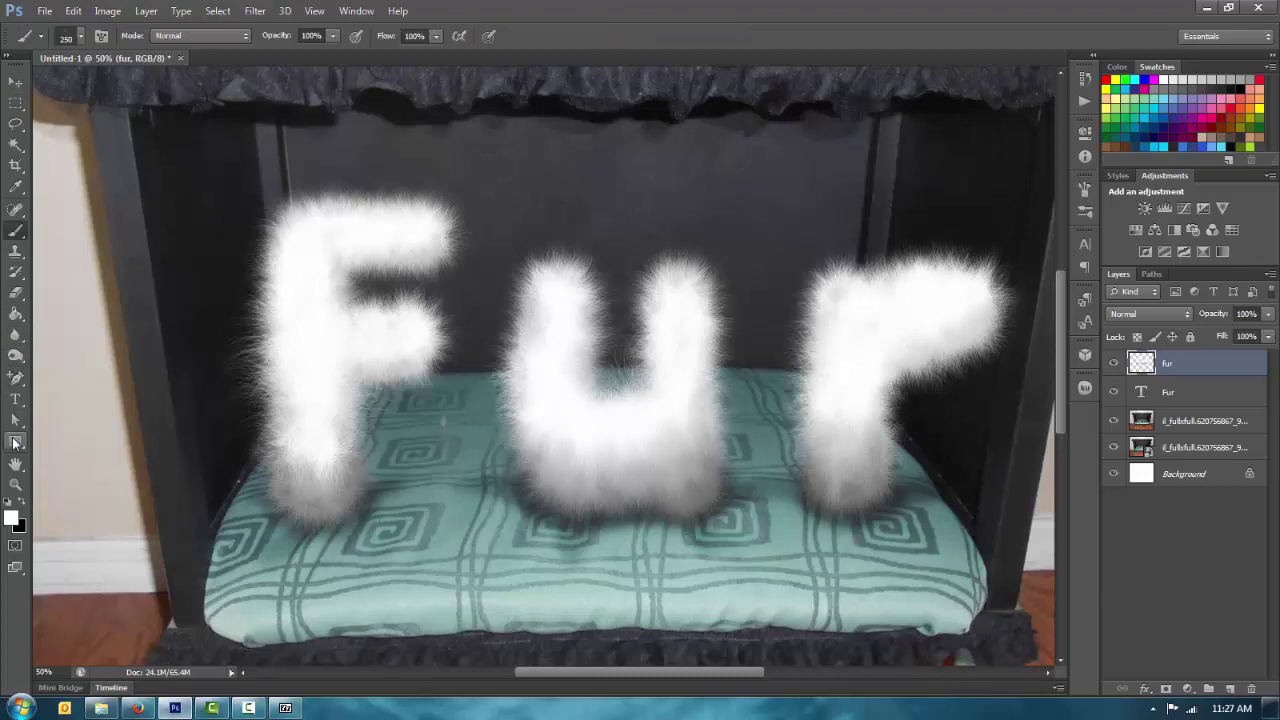
{"action": "left_click", "coordinate": [14, 362]}
{"action": "left_click", "coordinate": [81, 369]}
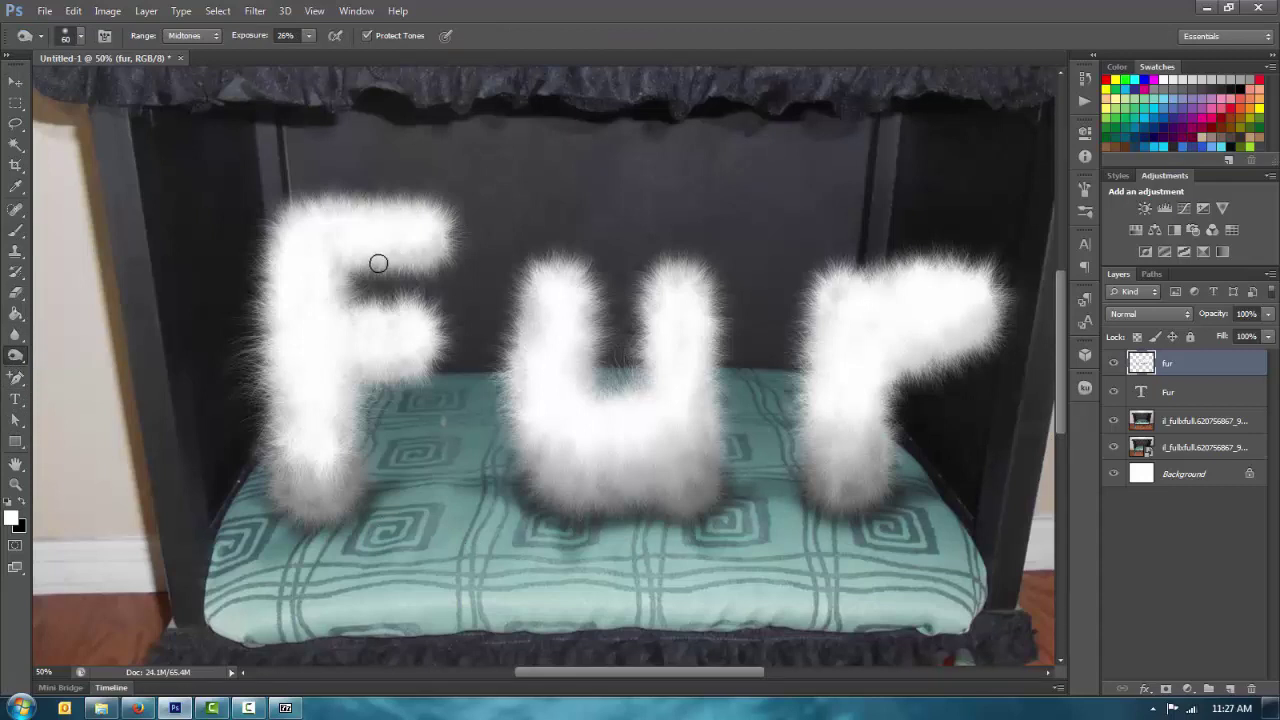
{"action": "key", "text": "bracketright"}
{"action": "key", "text": "bracketright"}
{"action": "key", "text": "bracketright"}
{"action": "mouse_move", "coordinate": [352, 259]}
{"action": "left_mouse_down"}
{"action": "mouse_move", "coordinate": [328, 283]}
{"action": "mouse_move", "coordinate": [388, 320]}
{"action": "mouse_move", "coordinate": [412, 361]}
{"action": "mouse_move", "coordinate": [370, 366]}
{"action": "mouse_move", "coordinate": [421, 366]}
{"action": "mouse_move", "coordinate": [366, 380]}
{"action": "mouse_move", "coordinate": [346, 403]}
{"action": "left_mouse_up"}
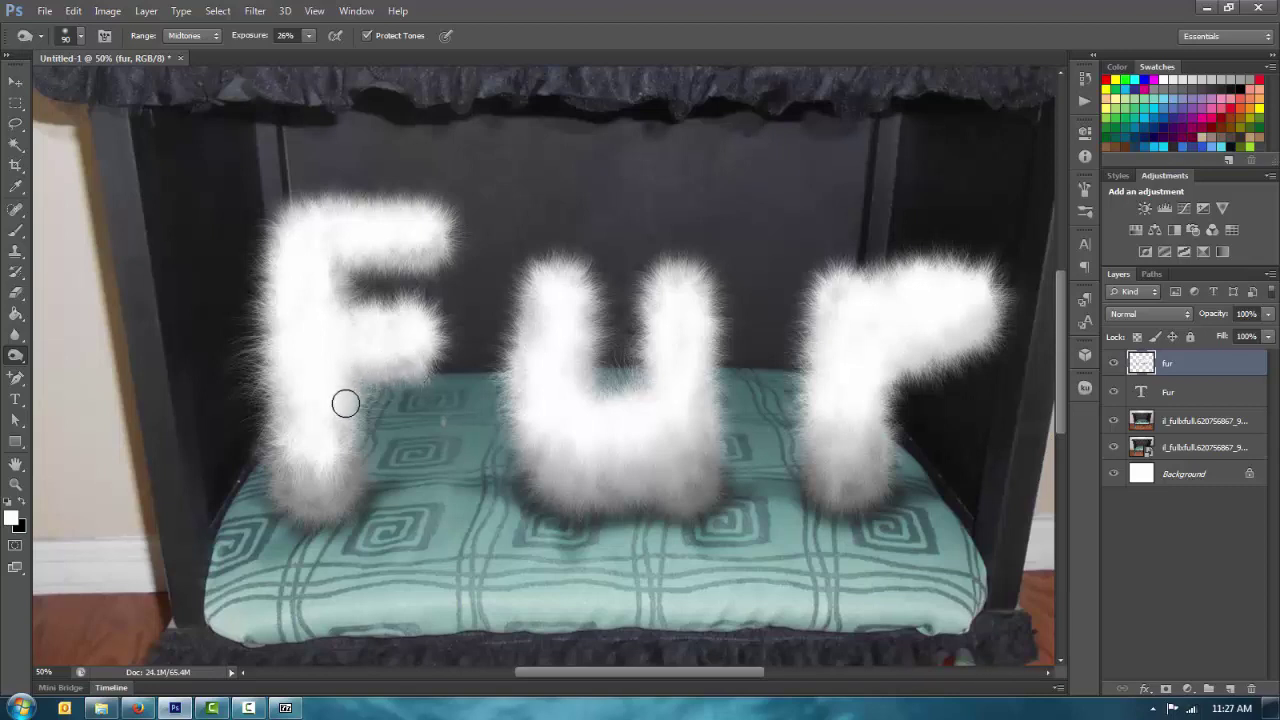
{"action": "mouse_move", "coordinate": [542, 425]}
{"action": "left_mouse_down"}
{"action": "mouse_move", "coordinate": [579, 376]}
{"action": "mouse_move", "coordinate": [541, 391]}
{"action": "mouse_move", "coordinate": [520, 377]}
{"action": "mouse_move", "coordinate": [558, 424]}
{"action": "mouse_move", "coordinate": [592, 368]}
{"action": "mouse_move", "coordinate": [590, 402]}
{"action": "mouse_move", "coordinate": [588, 300]}
{"action": "mouse_move", "coordinate": [592, 390]}
{"action": "mouse_move", "coordinate": [621, 439]}
{"action": "mouse_move", "coordinate": [563, 447]}
{"action": "mouse_move", "coordinate": [648, 436]}
{"action": "mouse_move", "coordinate": [610, 452]}
{"action": "mouse_move", "coordinate": [609, 438]}
{"action": "mouse_move", "coordinate": [555, 438]}
{"action": "mouse_move", "coordinate": [666, 428]}
{"action": "mouse_move", "coordinate": [707, 403]}
{"action": "mouse_move", "coordinate": [708, 300]}
{"action": "mouse_move", "coordinate": [714, 408]}
{"action": "mouse_move", "coordinate": [691, 397]}
{"action": "mouse_move", "coordinate": [692, 317]}
{"action": "mouse_move", "coordinate": [688, 371]}
{"action": "mouse_move", "coordinate": [856, 453]}
{"action": "mouse_move", "coordinate": [858, 423]}
{"action": "mouse_move", "coordinate": [844, 413]}
{"action": "mouse_move", "coordinate": [911, 345]}
{"action": "mouse_move", "coordinate": [874, 398]}
{"action": "mouse_move", "coordinate": [874, 362]}
{"action": "mouse_move", "coordinate": [950, 330]}
{"action": "mouse_move", "coordinate": [978, 295]}
{"action": "mouse_move", "coordinate": [951, 277]}
{"action": "mouse_move", "coordinate": [936, 275]}
{"action": "mouse_move", "coordinate": [970, 300]}
{"action": "mouse_move", "coordinate": [872, 373]}
{"action": "mouse_move", "coordinate": [934, 336]}
{"action": "left_mouse_up"}
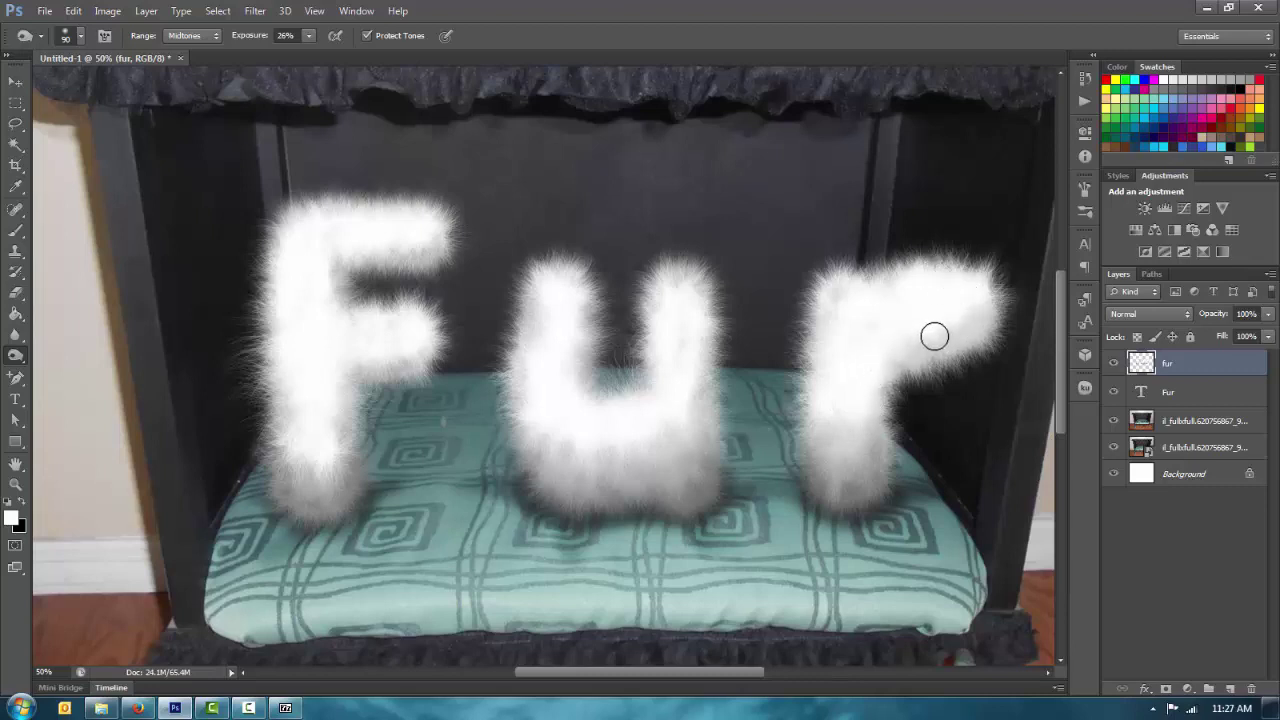
Lighten the lower parts of the fur letters using the Dodge tool with an 80 px brush at 50% exposure.
{"action": "left_click", "coordinate": [13, 357]}
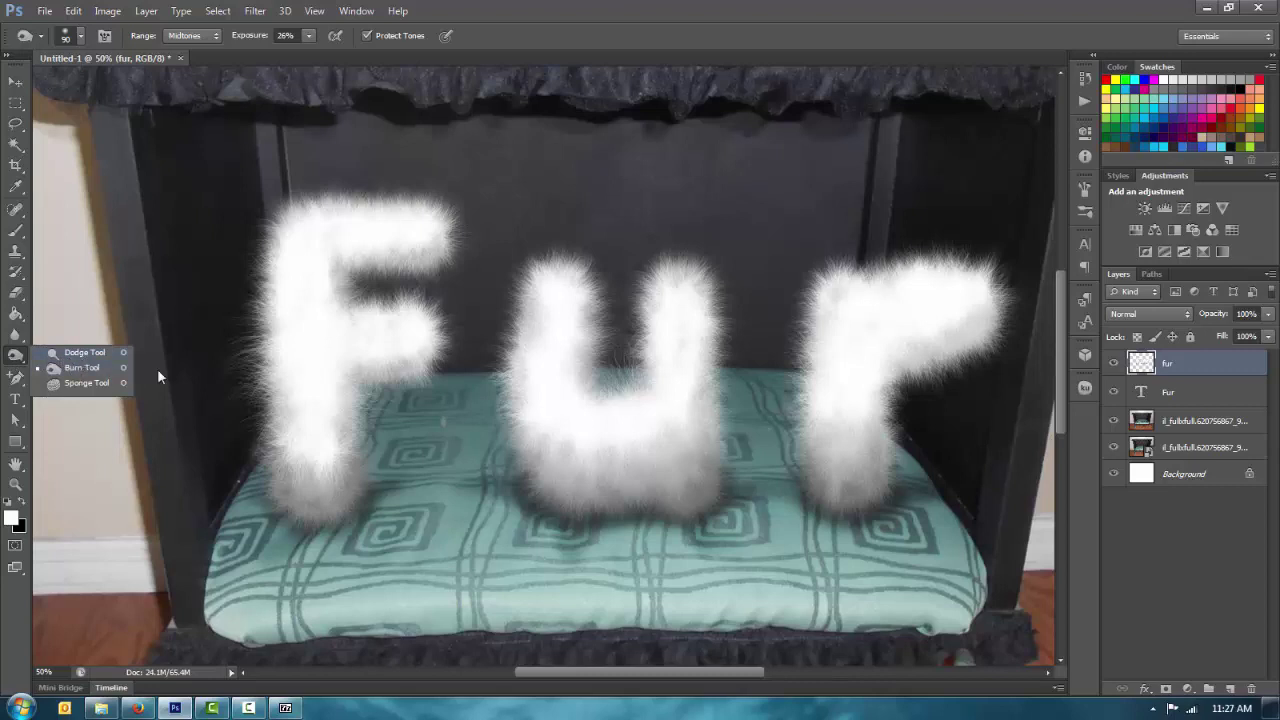
{"action": "left_click", "coordinate": [84, 352]}
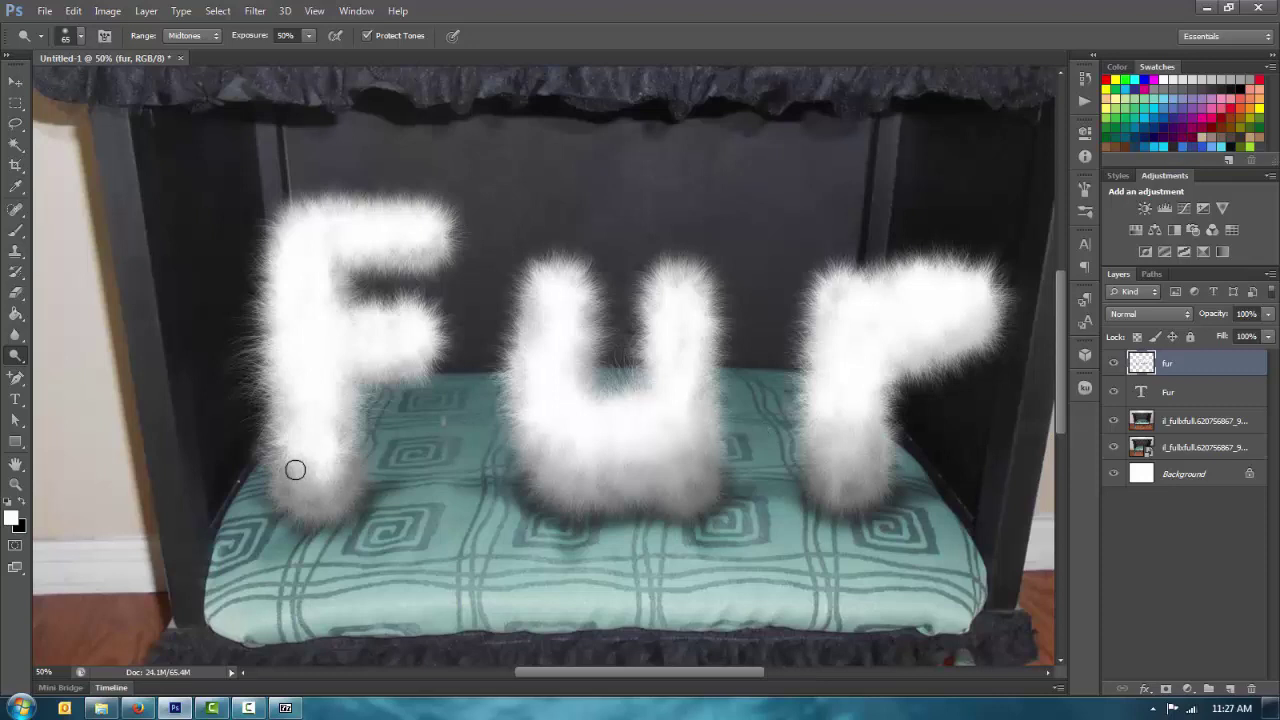
{"action": "key", "text": "bracketright"}
{"action": "key", "text": "bracketright"}
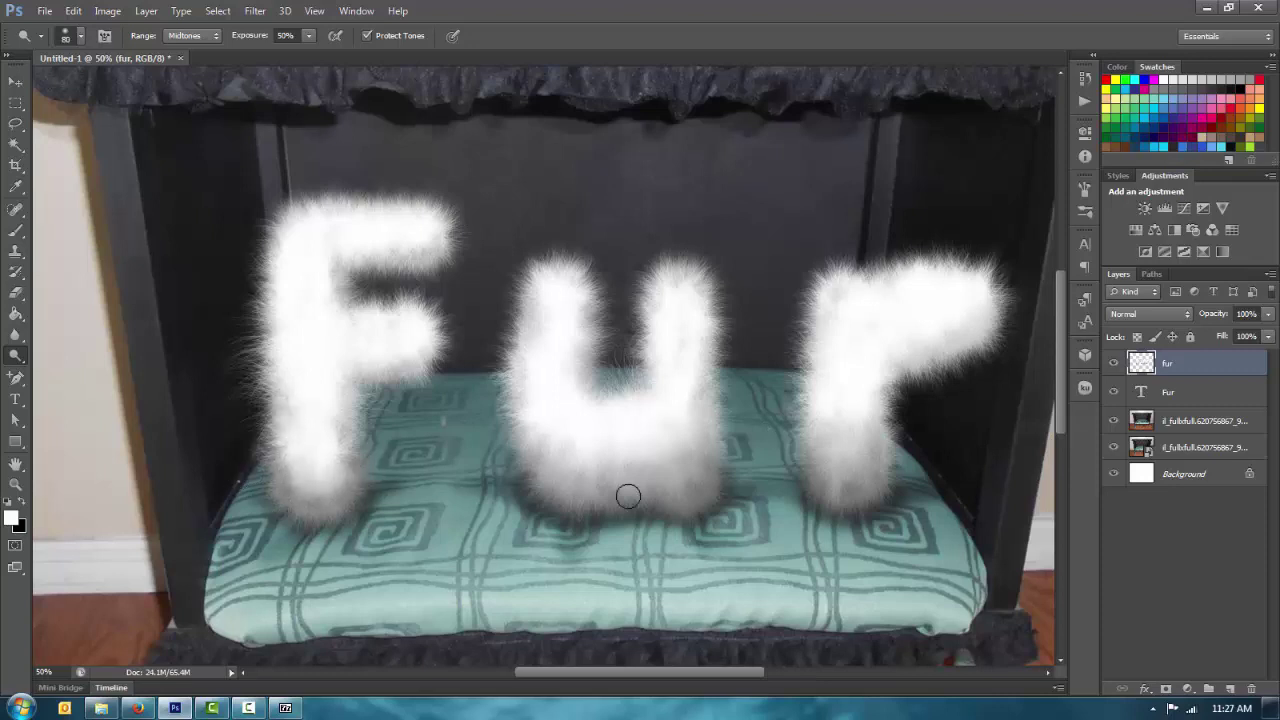
{"action": "key", "text": "ctrl+minus"}
{"action": "key", "text": "ctrl+minus"}
{"action": "key", "text": "ctrl+minus"}
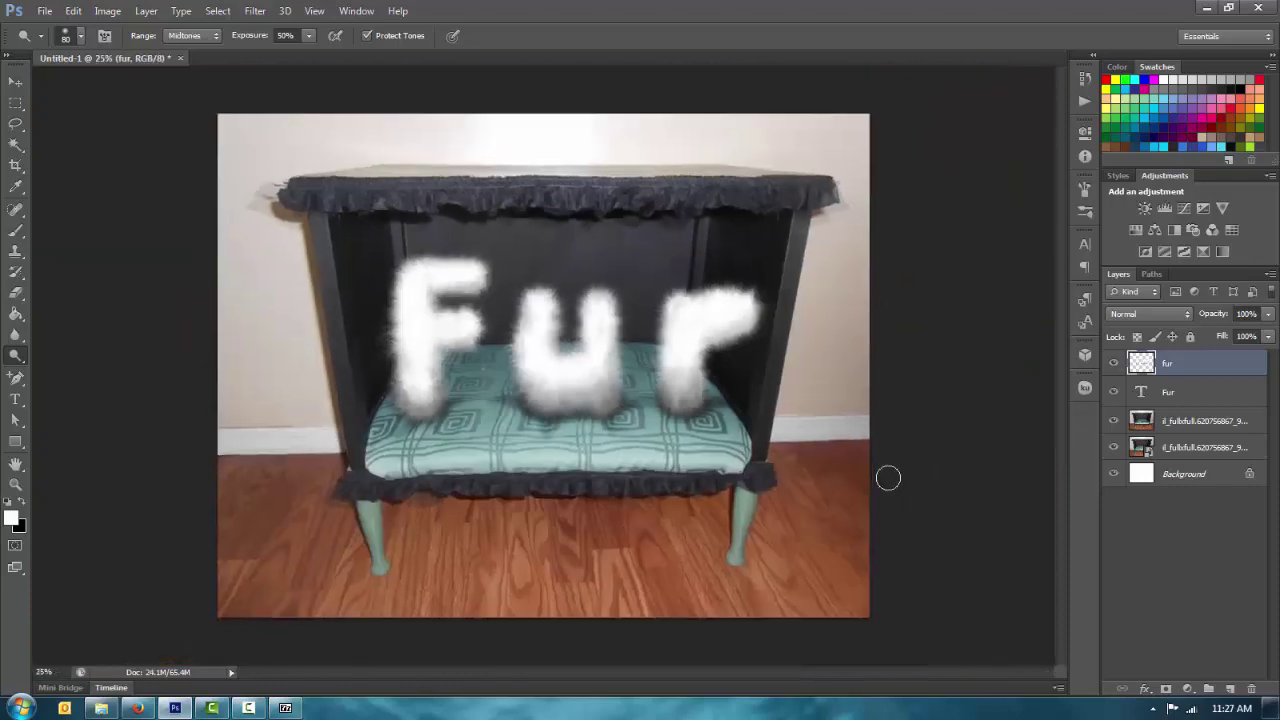